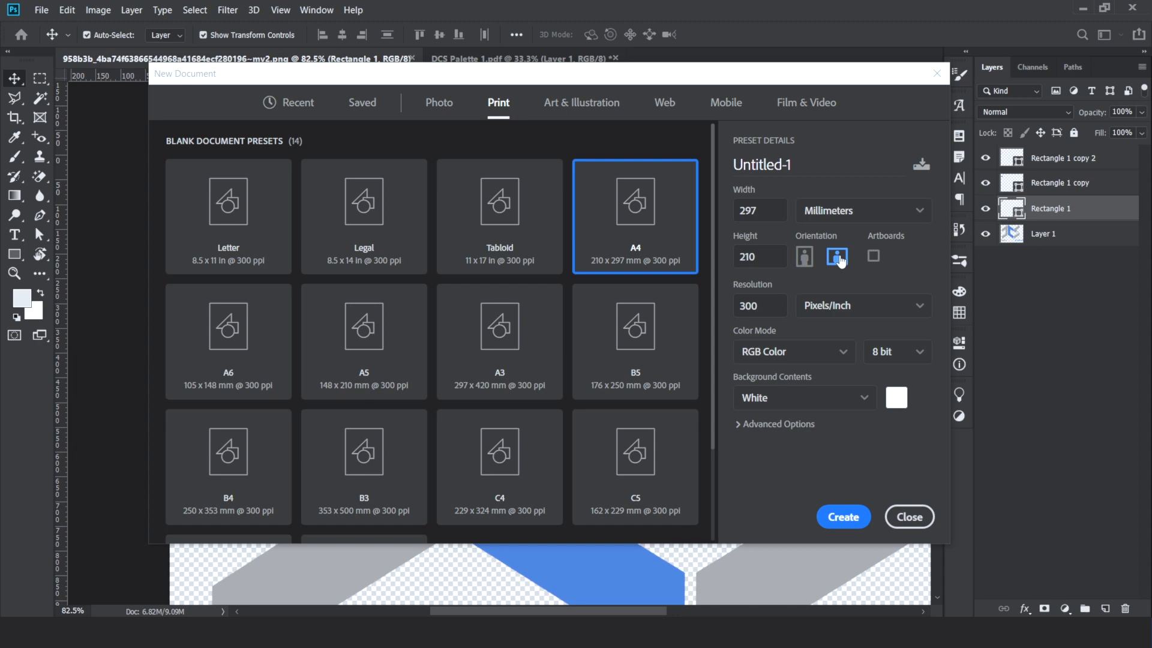
Create a landscape A4 document, 297 × 210 mm at 300 pixels/inch, and add a vertical guide at the canvas centre
{"action": "left_click", "coordinate": [821, 519]}
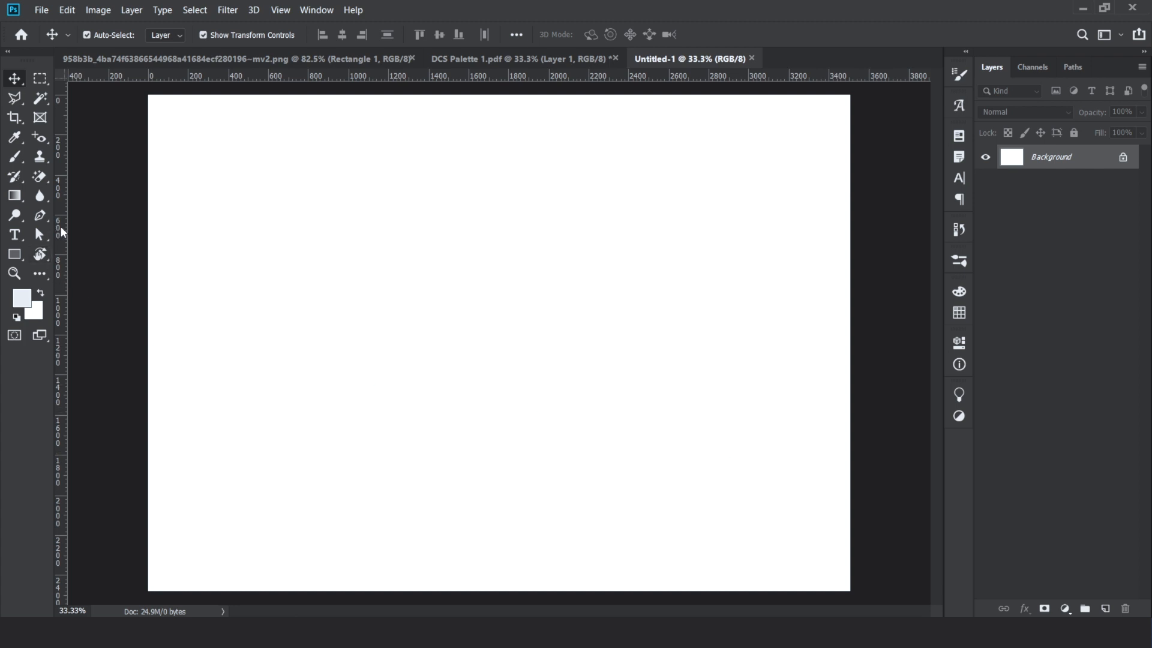
{"action": "left_click_drag", "start_coordinate": [66, 237], "coordinate": [499, 273]}
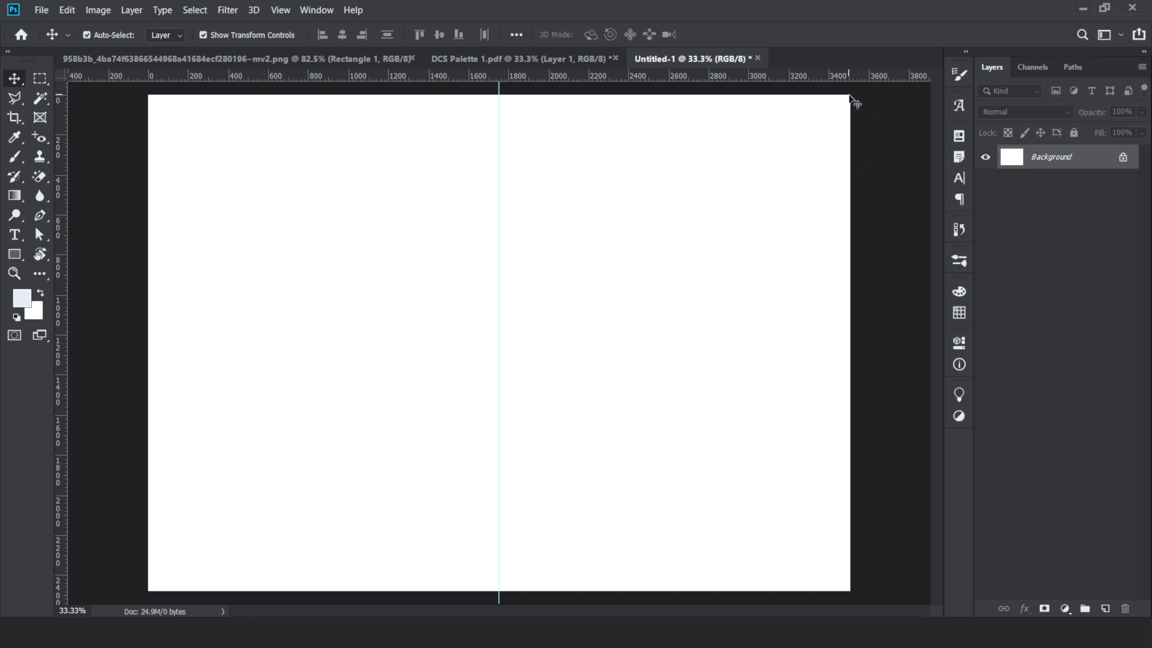
{"action": "left_click_drag", "start_coordinate": [853, 100], "coordinate": [850, 79]}
{"action": "left_click", "coordinate": [768, 280]}
Search the computer for the Calculator app and open it
{"action": "key", "text": "super"}
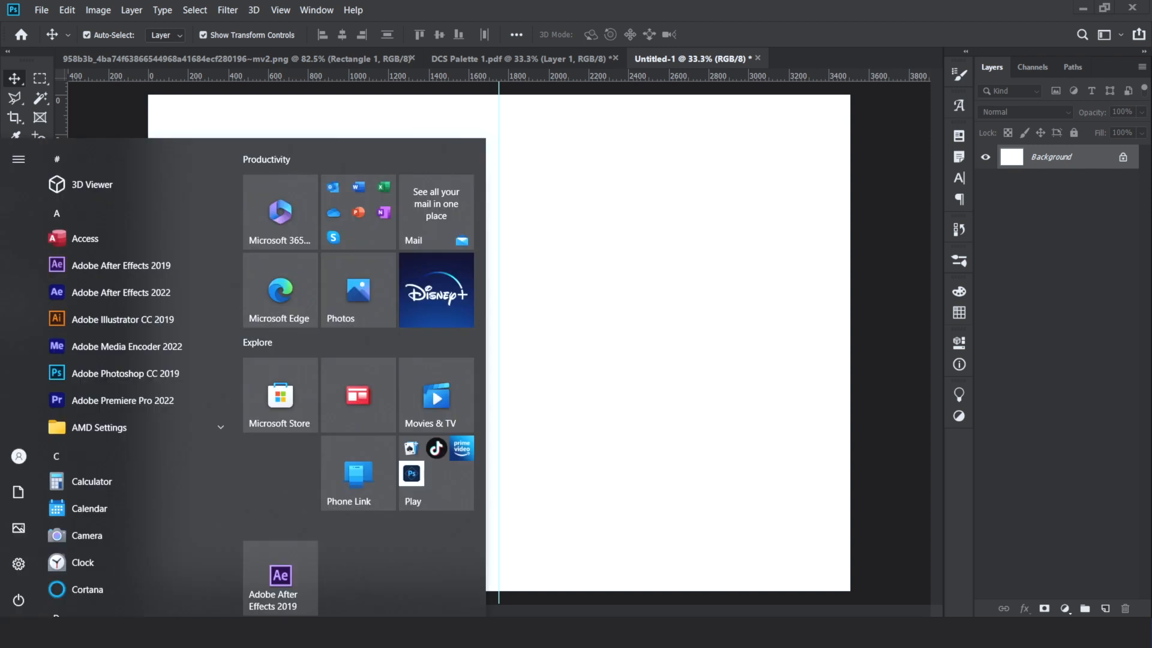
{"action": "type", "text": "cal"}
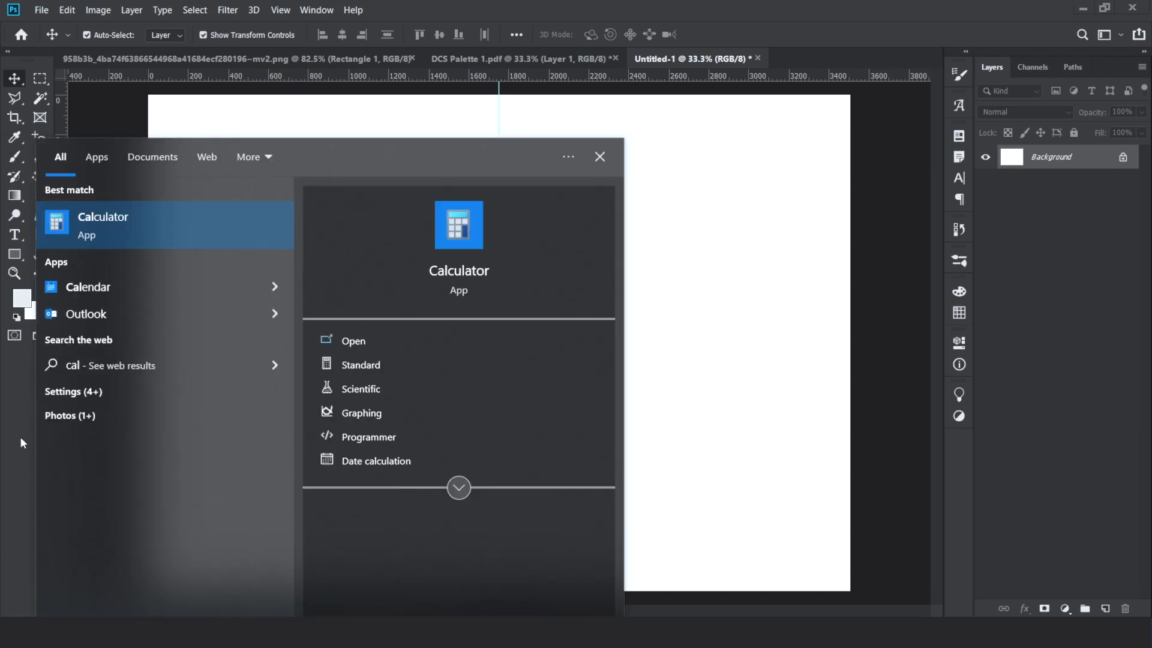
{"action": "left_click", "coordinate": [146, 207]}
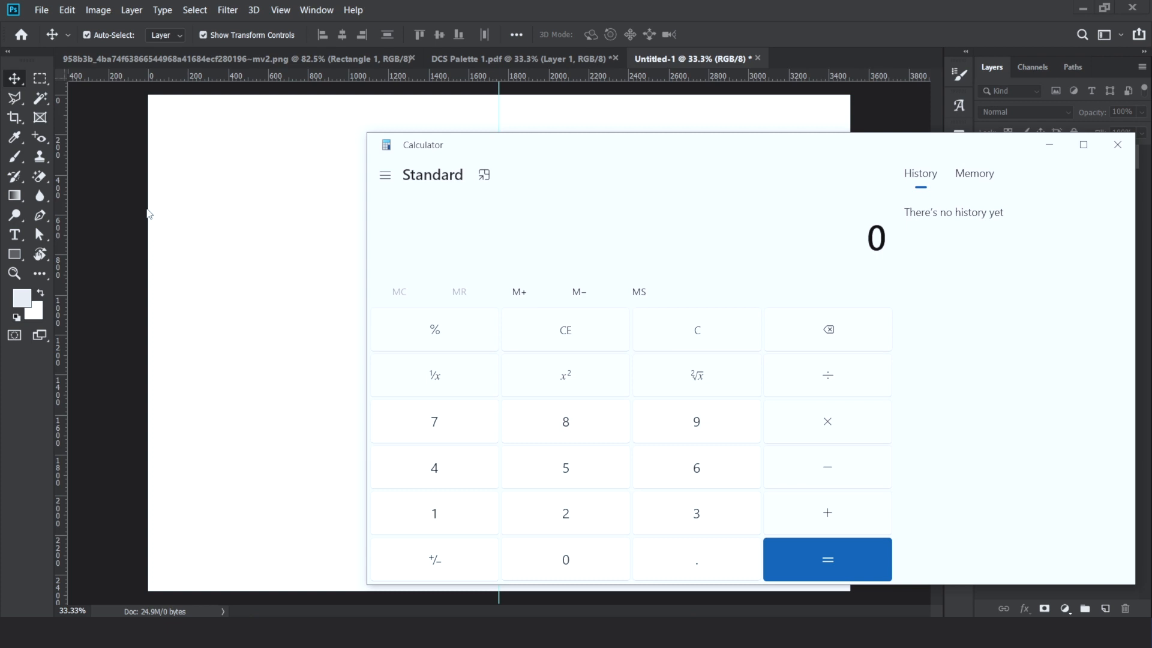
{"action": "type", "text": "3,450"}
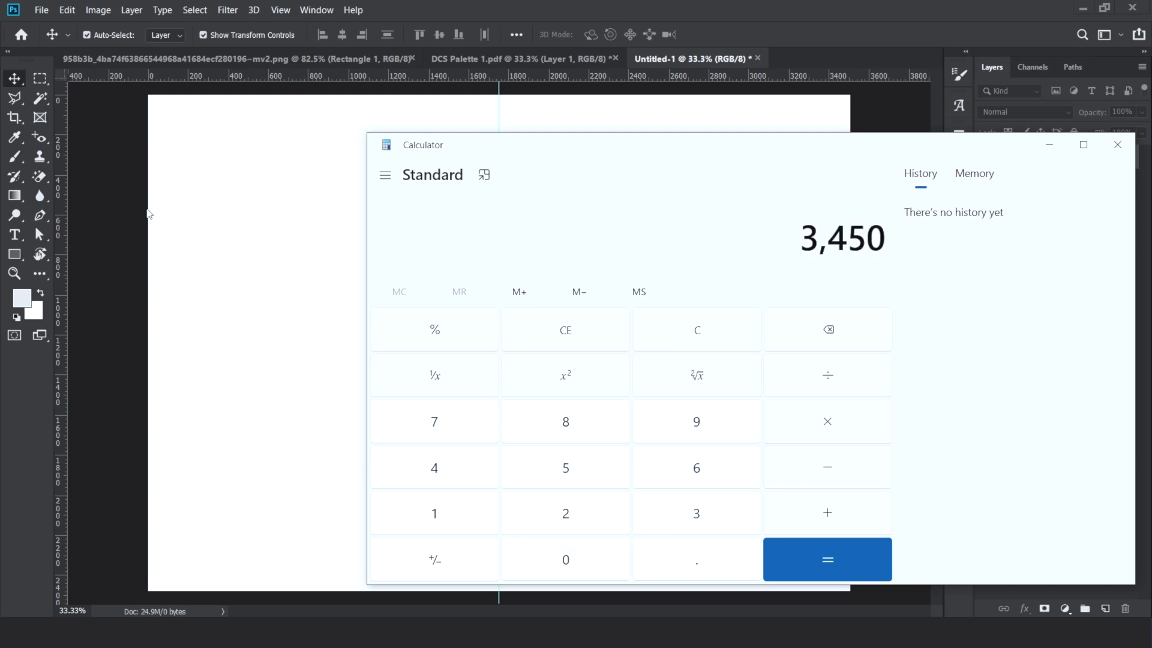
{"action": "left_click", "coordinate": [847, 479]}
{"action": "left_click", "coordinate": [743, 498]}
{"action": "left_click", "coordinate": [808, 563]}
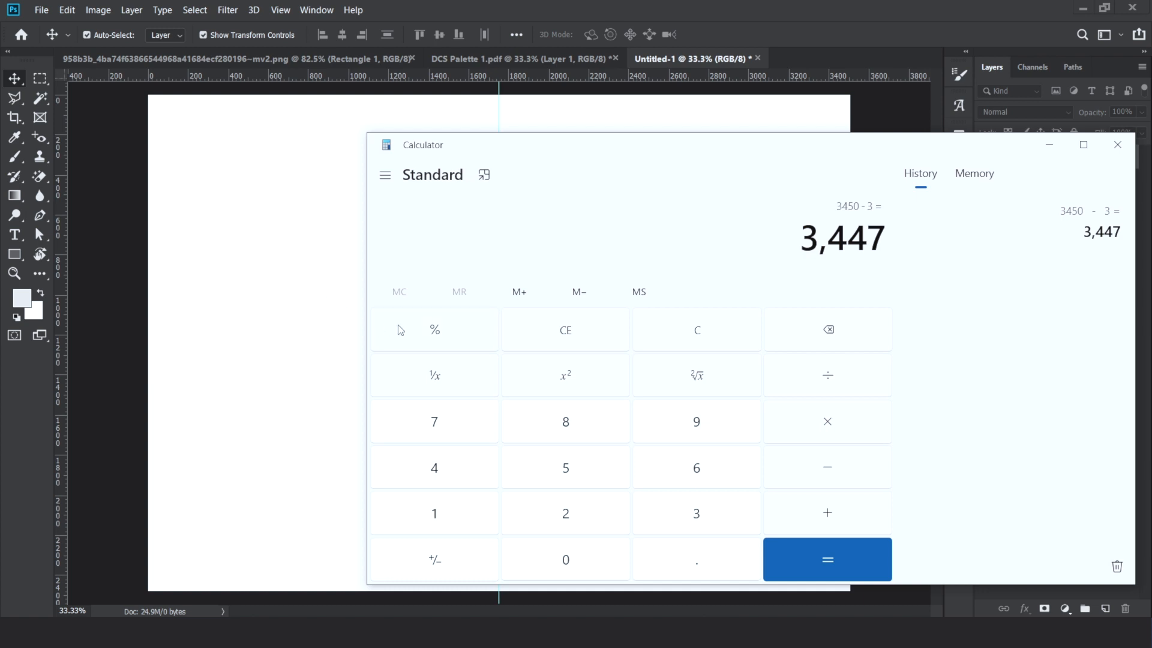
{"action": "left_click", "coordinate": [655, 332]}
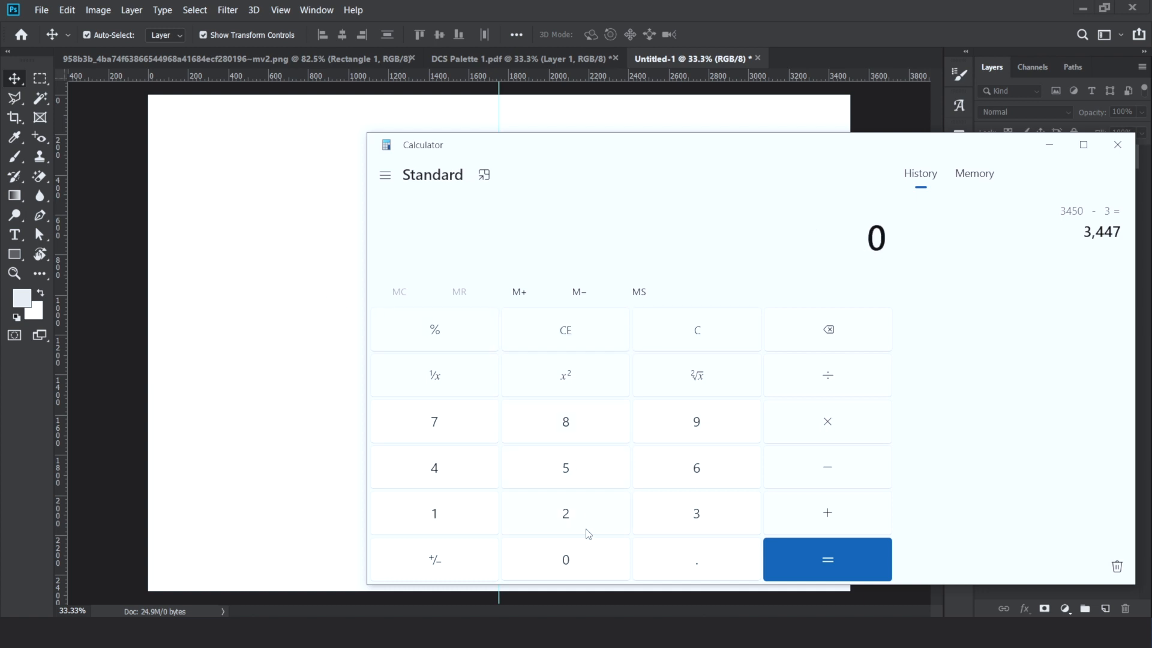
Calculate 3450 divided by 3 in Calculator to find one third of the canvas width
{"action": "left_click", "coordinate": [679, 523]}
{"action": "left_click", "coordinate": [434, 475]}
{"action": "left_click", "coordinate": [566, 471]}
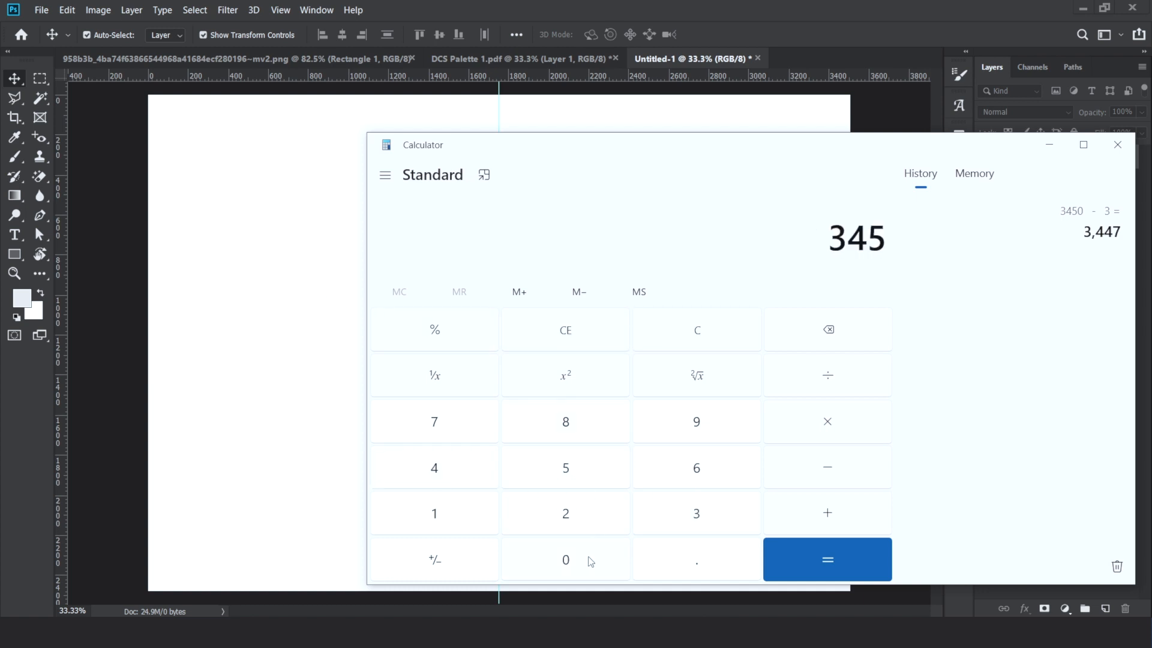
{"action": "left_click", "coordinate": [589, 558]}
{"action": "left_click", "coordinate": [840, 376]}
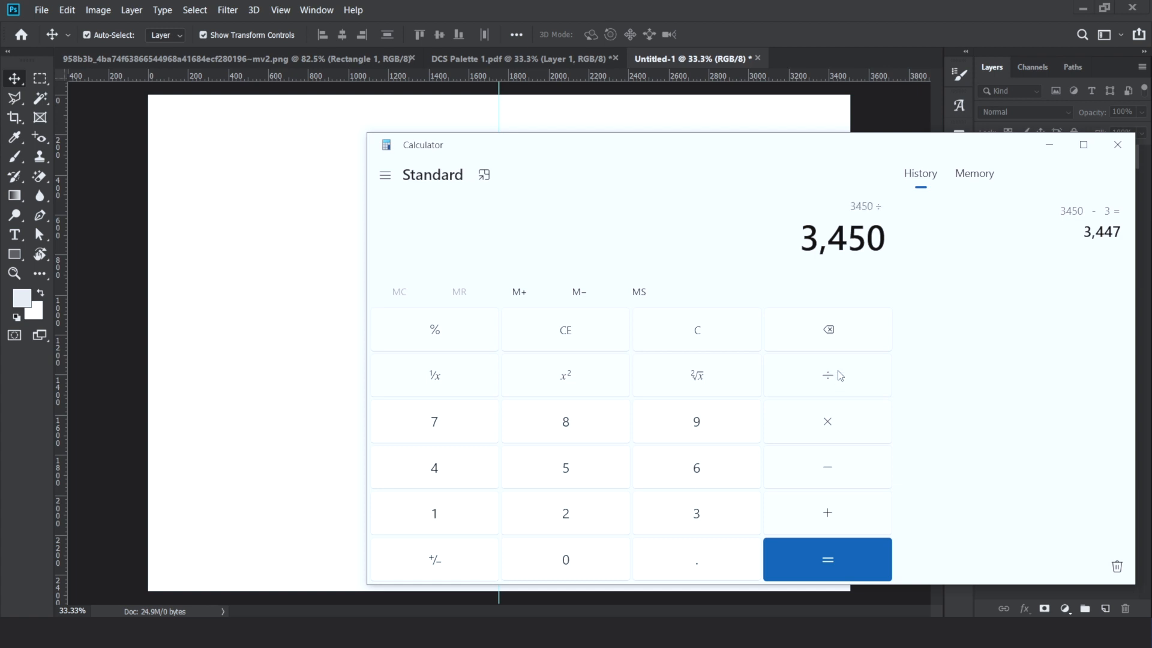
{"action": "left_click", "coordinate": [696, 514]}
{"action": "left_click", "coordinate": [827, 557]}
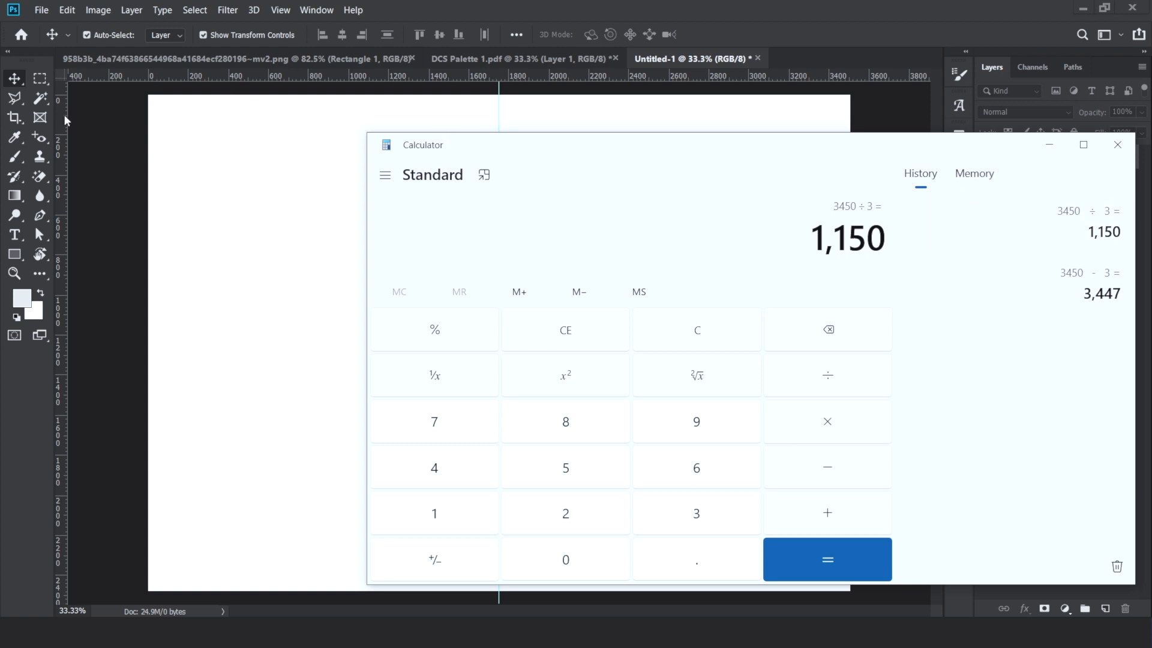
Return to Photoshop and add a vertical guide at about 1120 px, one third across the canvas
{"action": "left_click", "coordinate": [155, 120]}
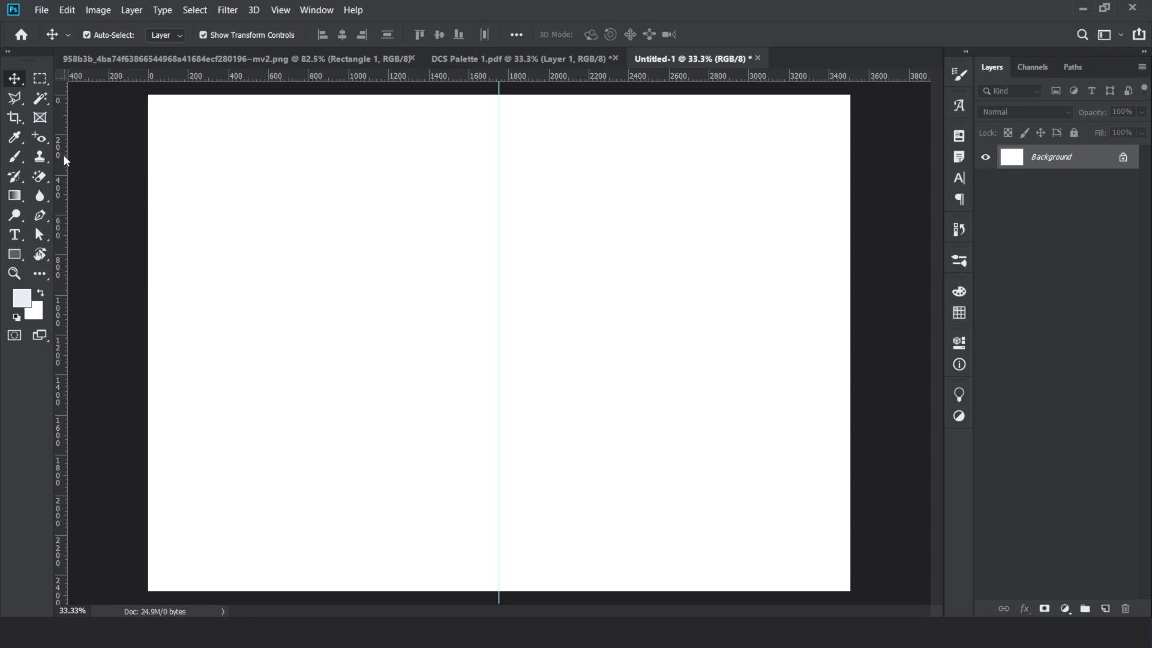
{"action": "left_click_drag", "start_coordinate": [63, 155], "coordinate": [373, 153]}
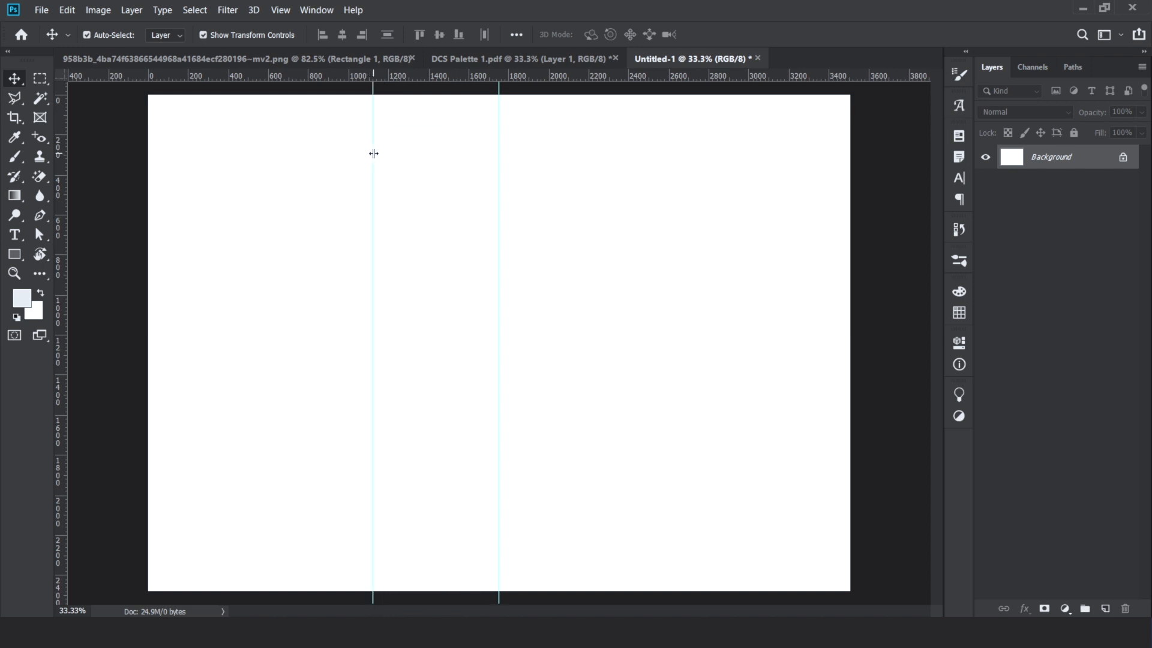
Switch to Calculator and multiply the 1,150 result by 2 to find the second guide's position
{"action": "left_click", "coordinate": [720, 632]}
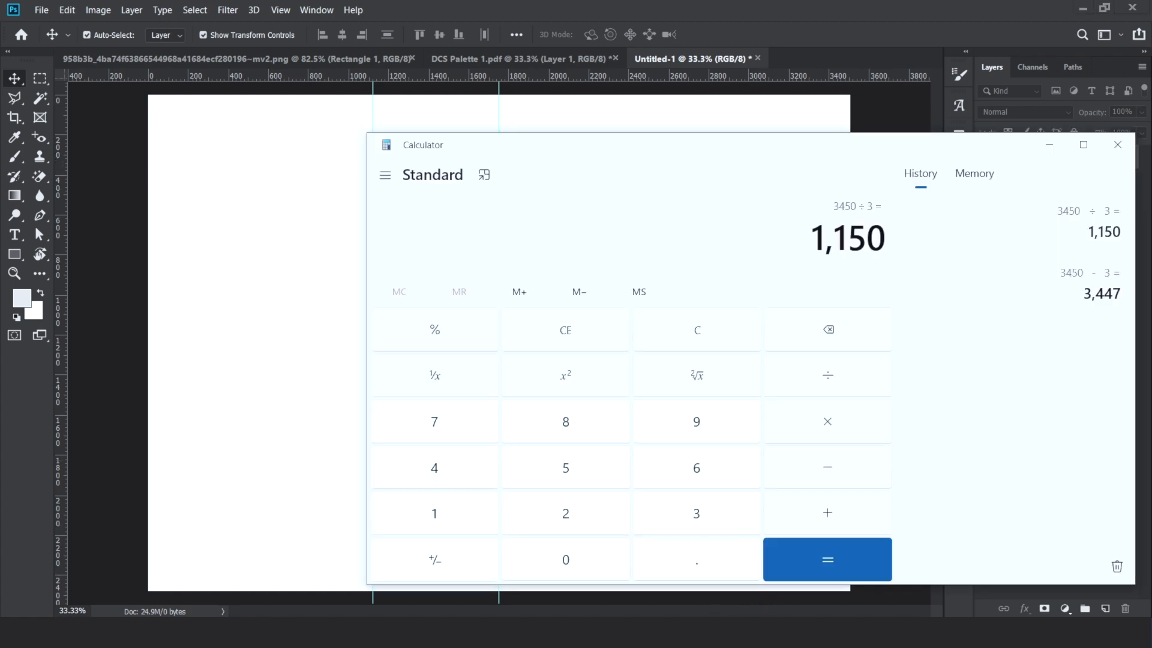
{"action": "left_click", "coordinate": [829, 422]}
{"action": "left_click", "coordinate": [565, 519]}
{"action": "left_click", "coordinate": [772, 558]}
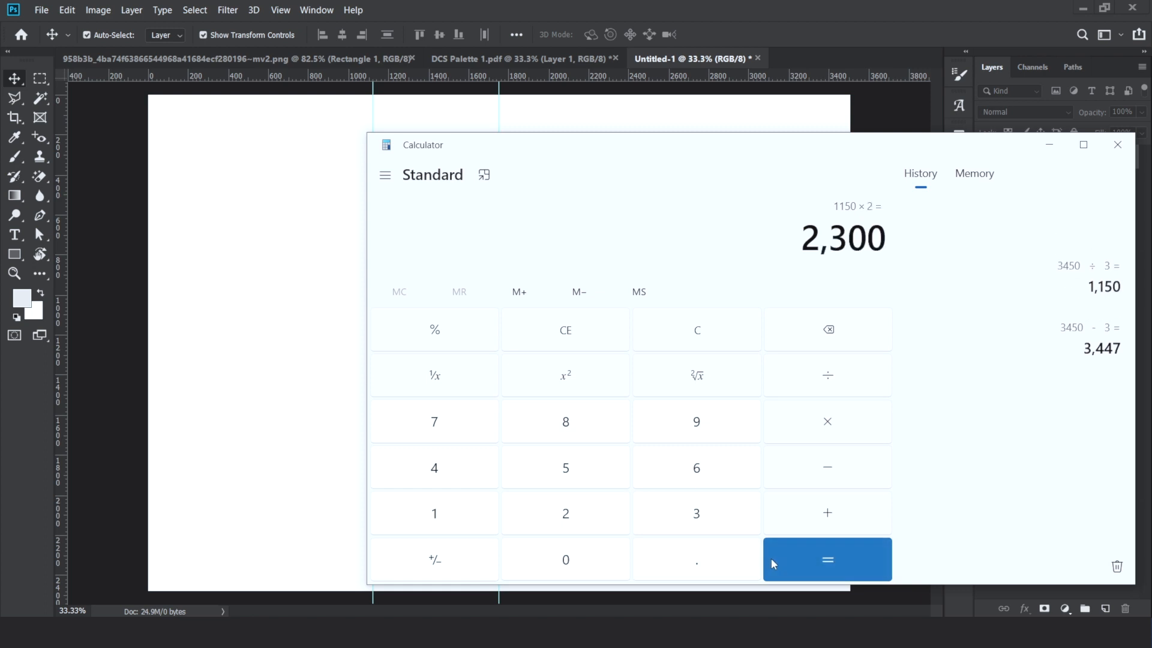
Return to Photoshop, add a vertical guide at about 2300 px, and remove the guide at the canvas centre
{"action": "left_click", "coordinate": [63, 251]}
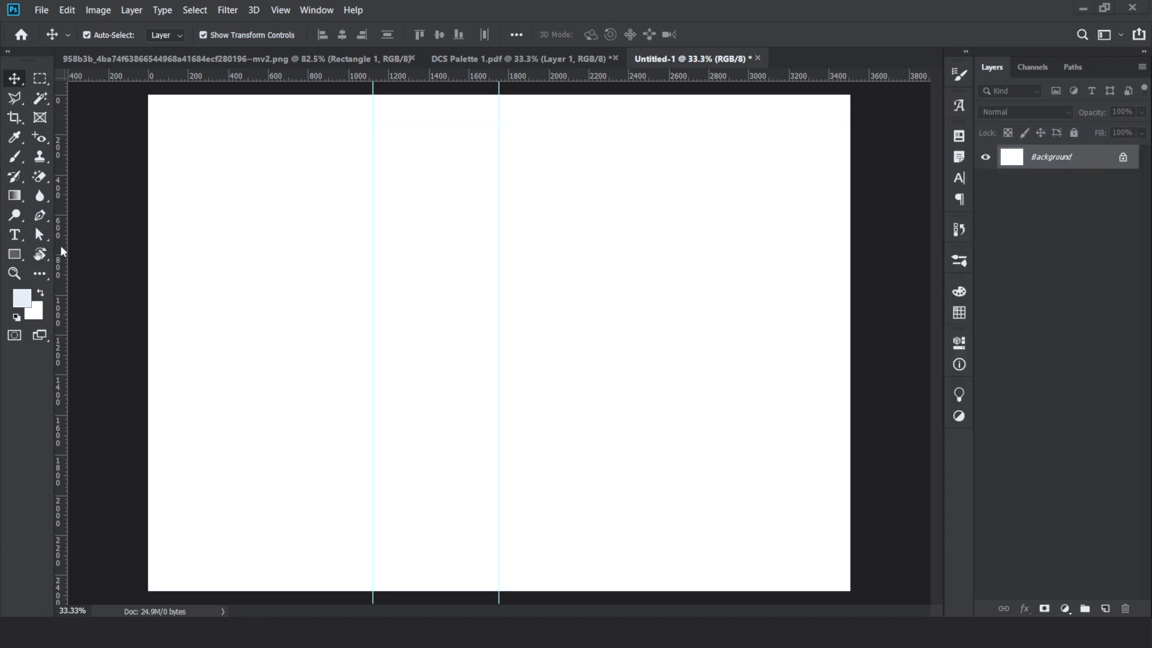
{"action": "left_click_drag", "start_coordinate": [60, 250], "coordinate": [610, 240]}
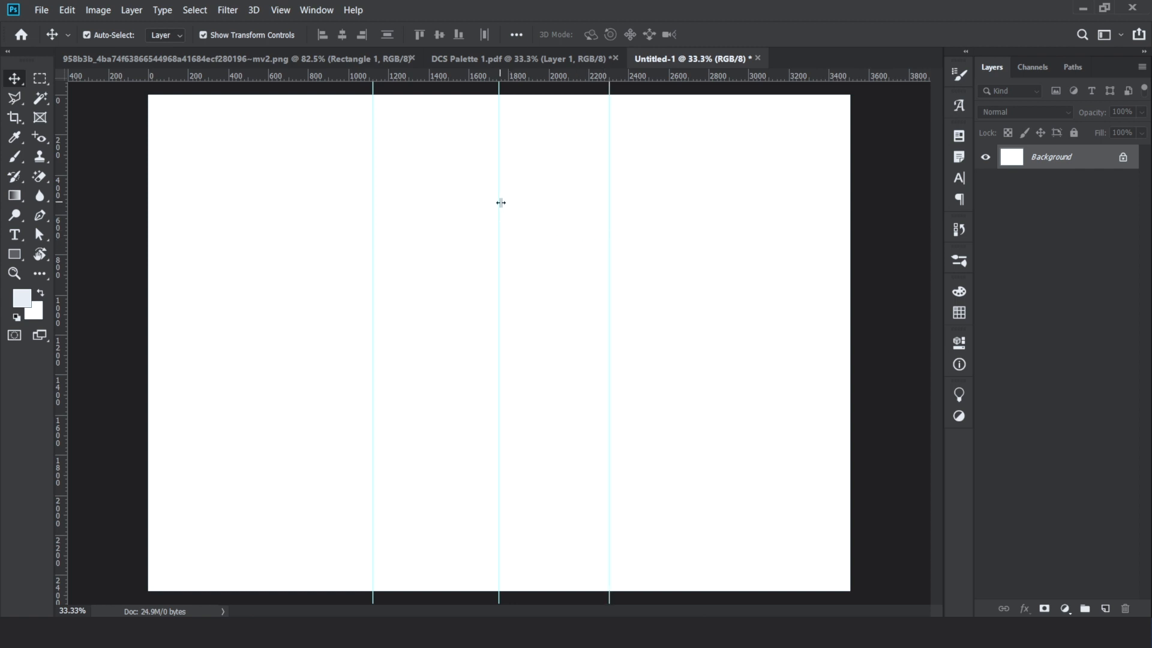
{"action": "left_click_drag", "start_coordinate": [499, 201], "coordinate": [474, 77]}
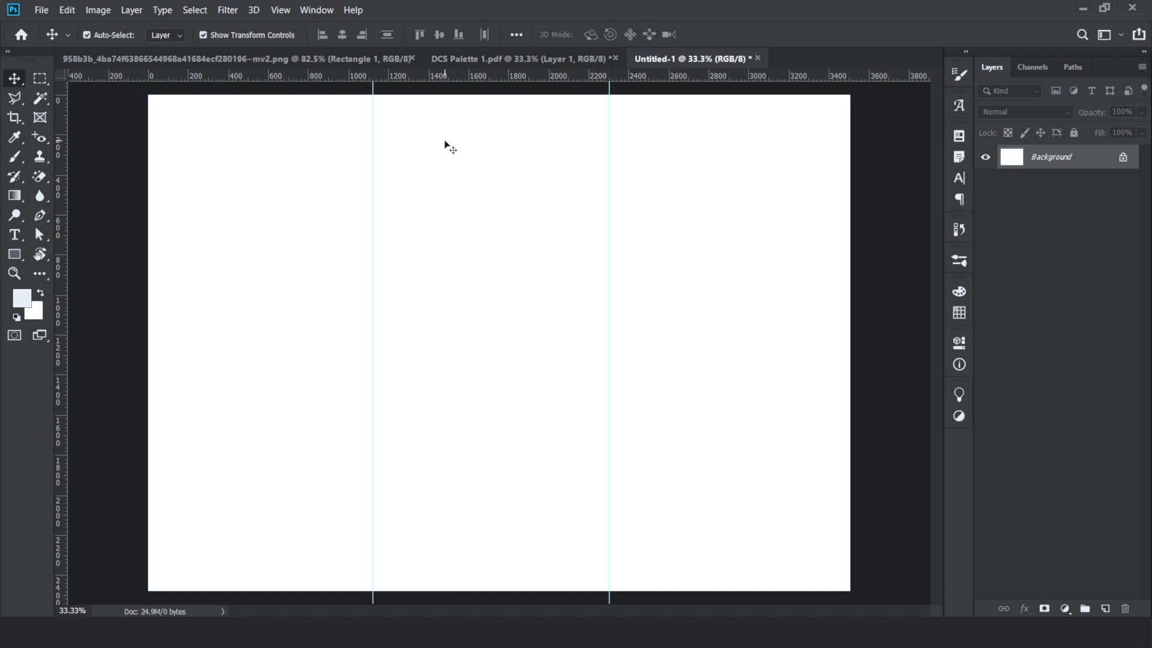
Hide the rulers and turn them back on
{"action": "key", "text": "ctrl"}
{"action": "key", "text": "ctrl+r"}
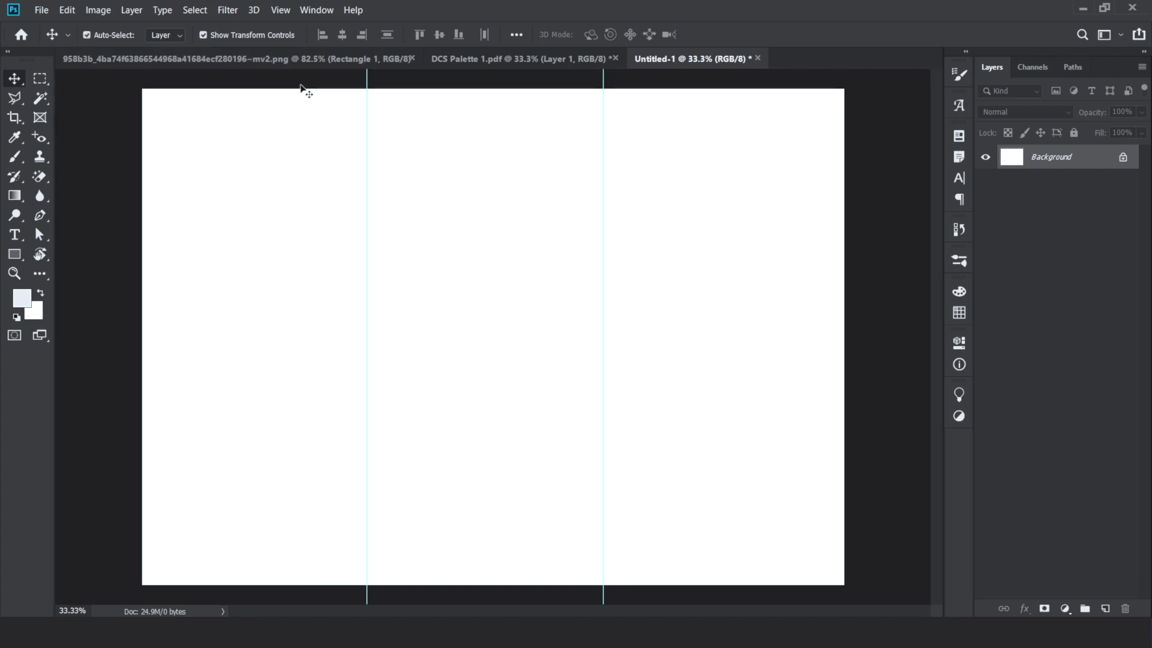
{"action": "key", "text": "ctrl+r"}
{"action": "key", "text": "ctrl+r"}
{"action": "left_click", "coordinate": [280, 9]}
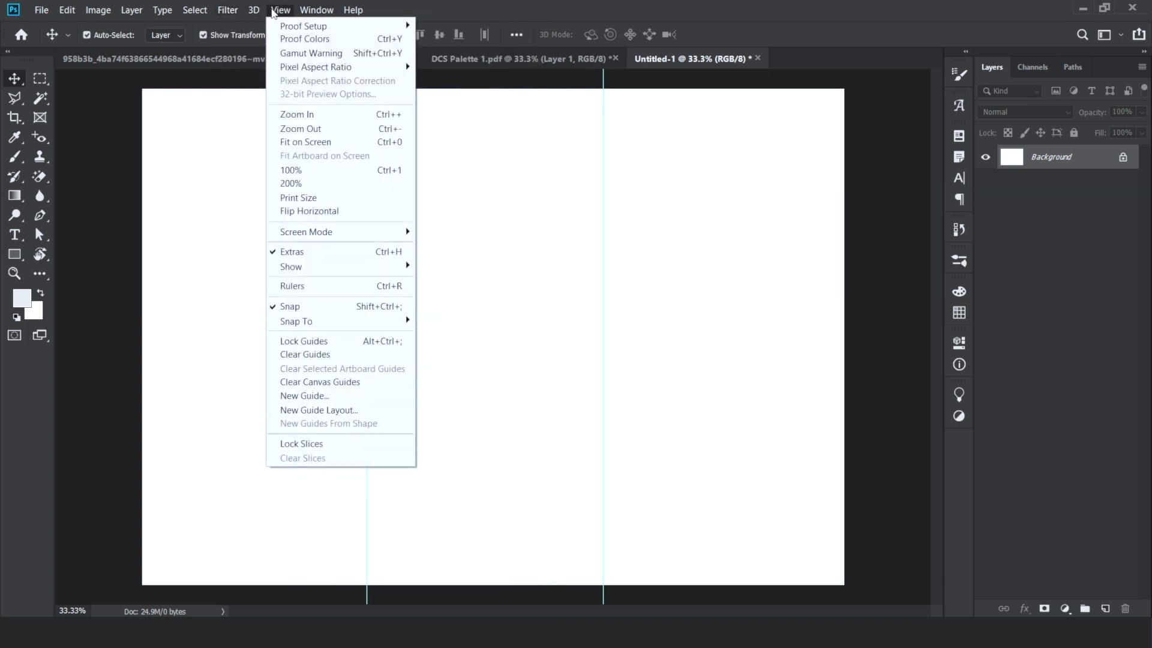
{"action": "left_click", "coordinate": [329, 287]}
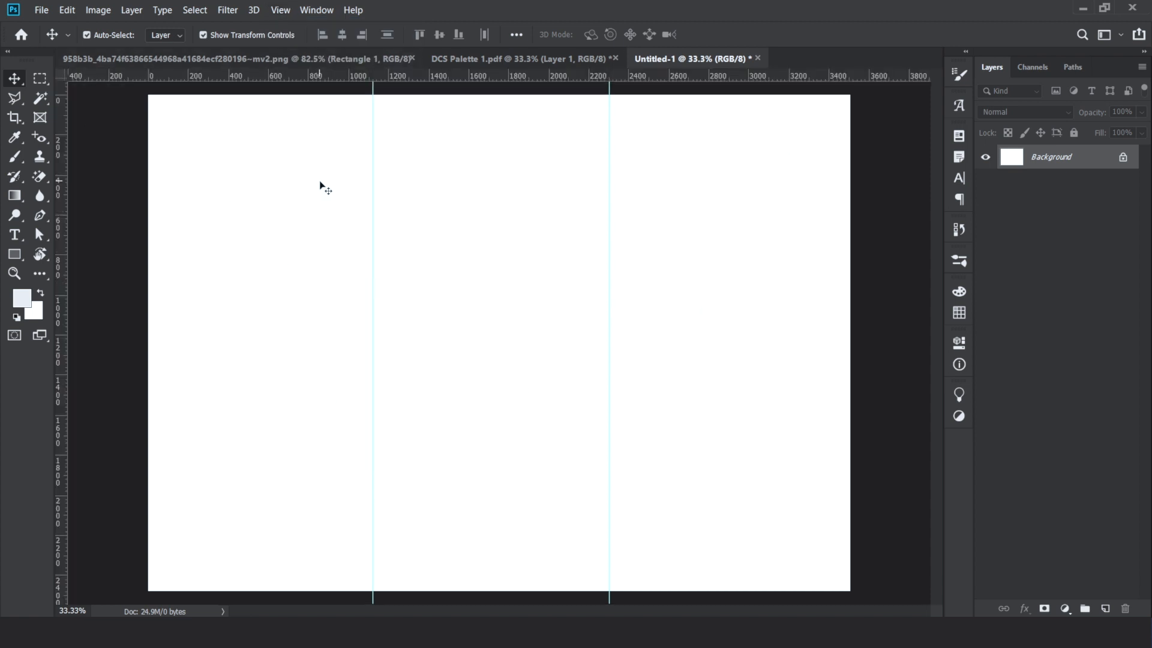
Examine the logo document and the colour swatches in DCS Palette 1.pdf for the brand colours
{"action": "left_click", "coordinate": [344, 58]}
{"action": "scroll", "coordinate": [411, 247], "scroll_direction": "down", "scroll_amount": 1}
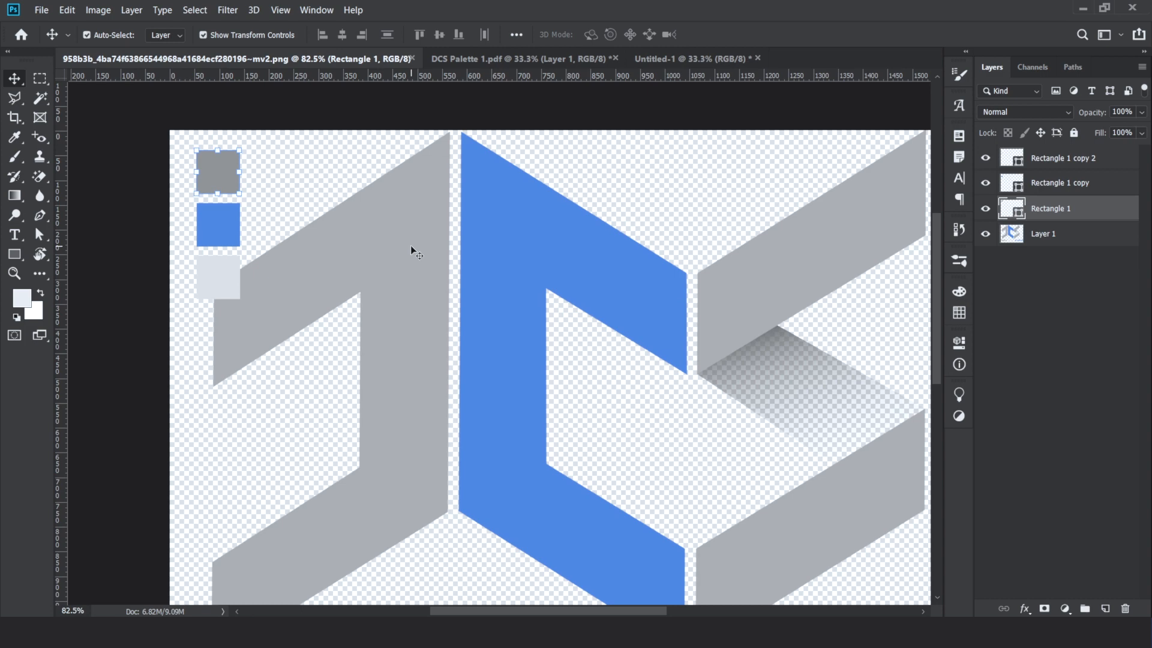
{"action": "key", "text": "ctrl+shift+Tab"}
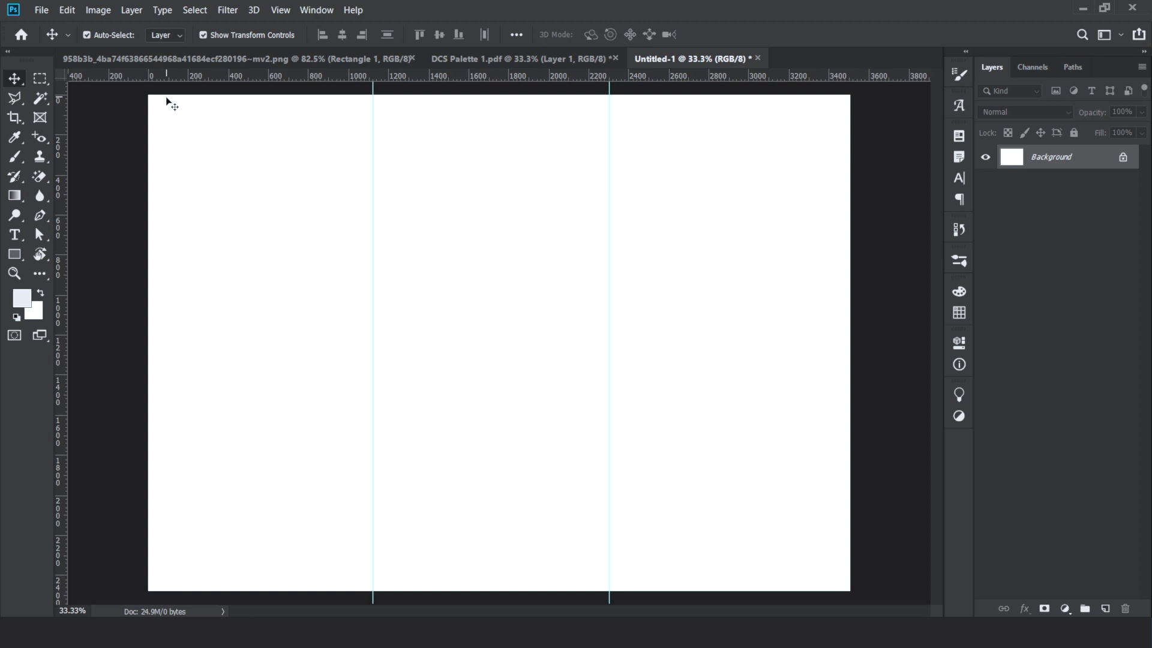
{"action": "left_click", "coordinate": [337, 65]}
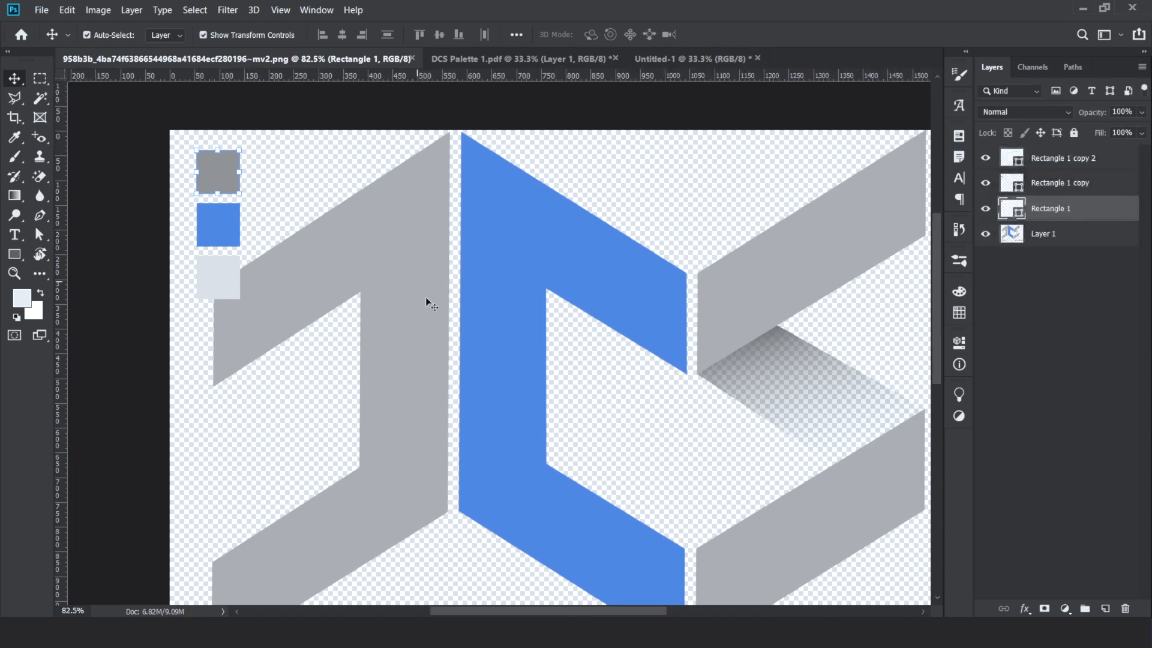
{"action": "scroll", "coordinate": [426, 296], "scroll_direction": "down", "scroll_amount": 3}
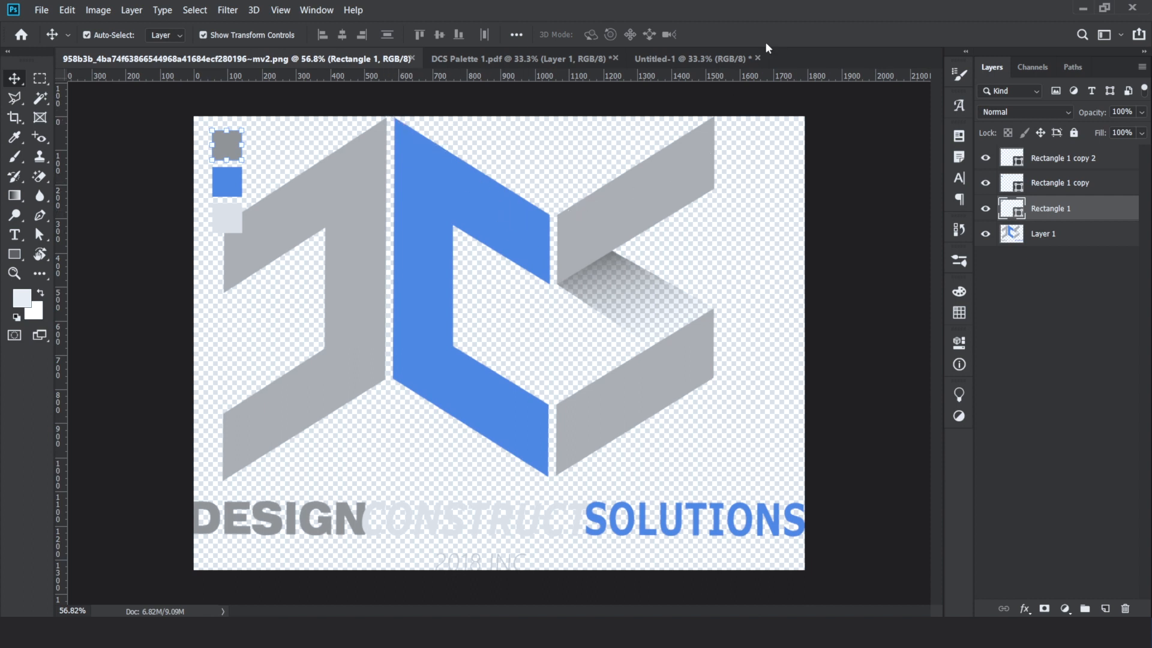
{"action": "left_click", "coordinate": [528, 58]}
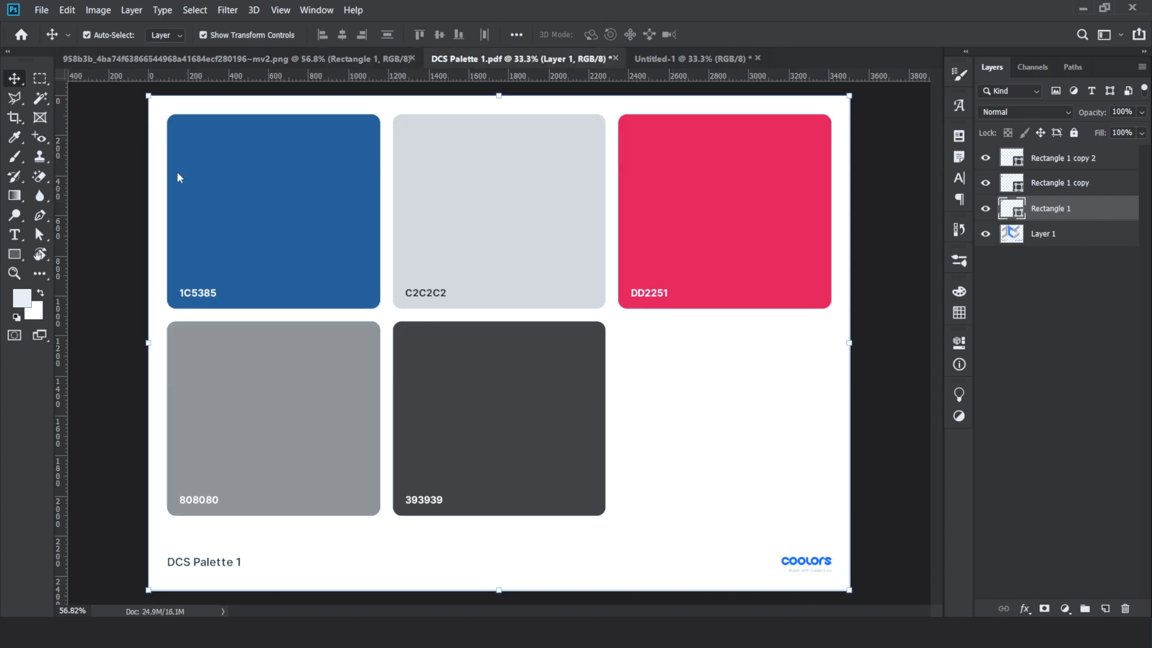
In Untitled-1, draw a rectangle without stroke, about 1131 × 624 px, from the canvas's left edge to the first guide
{"action": "left_click", "coordinate": [689, 57]}
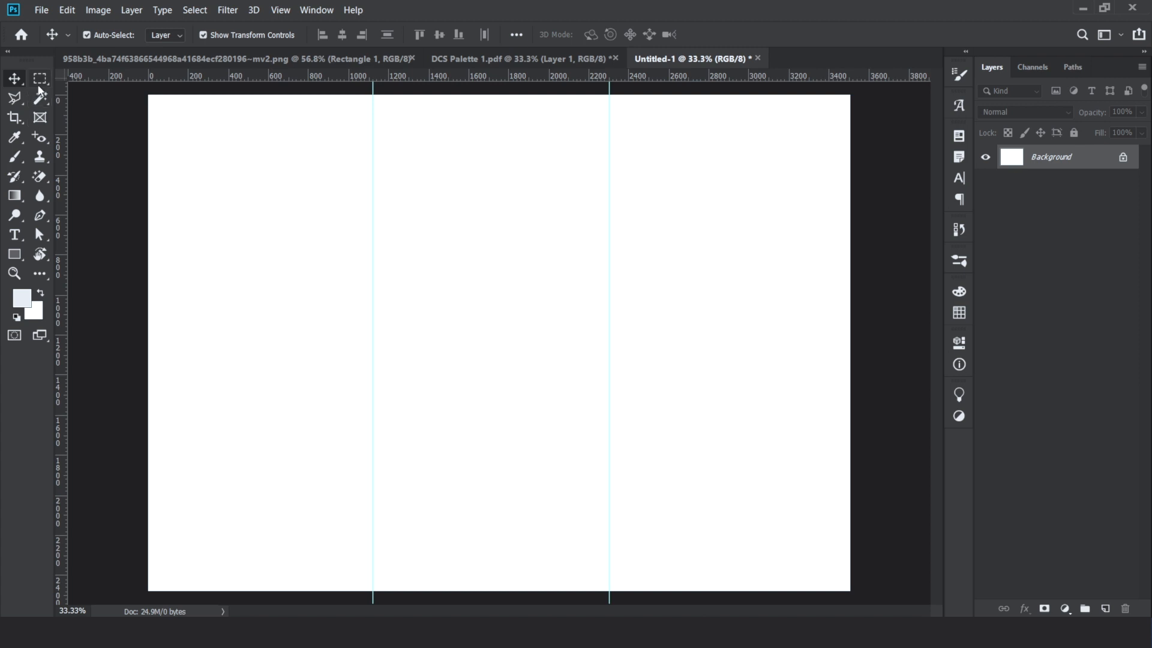
{"action": "left_click", "coordinate": [14, 195]}
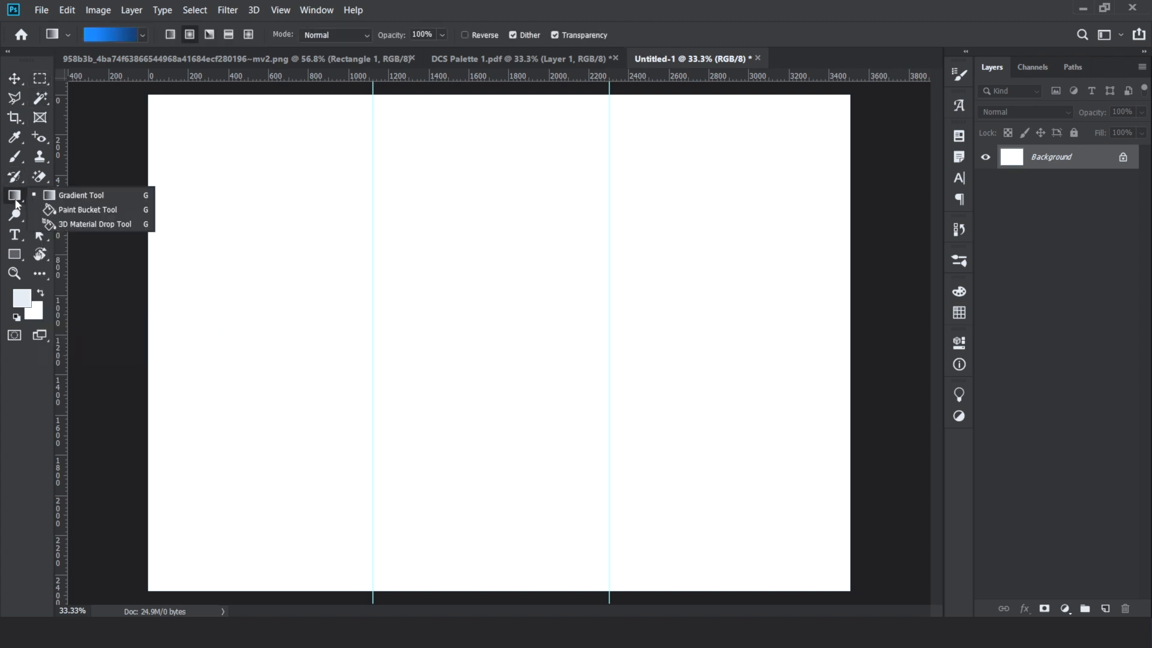
{"action": "left_click", "coordinate": [16, 257]}
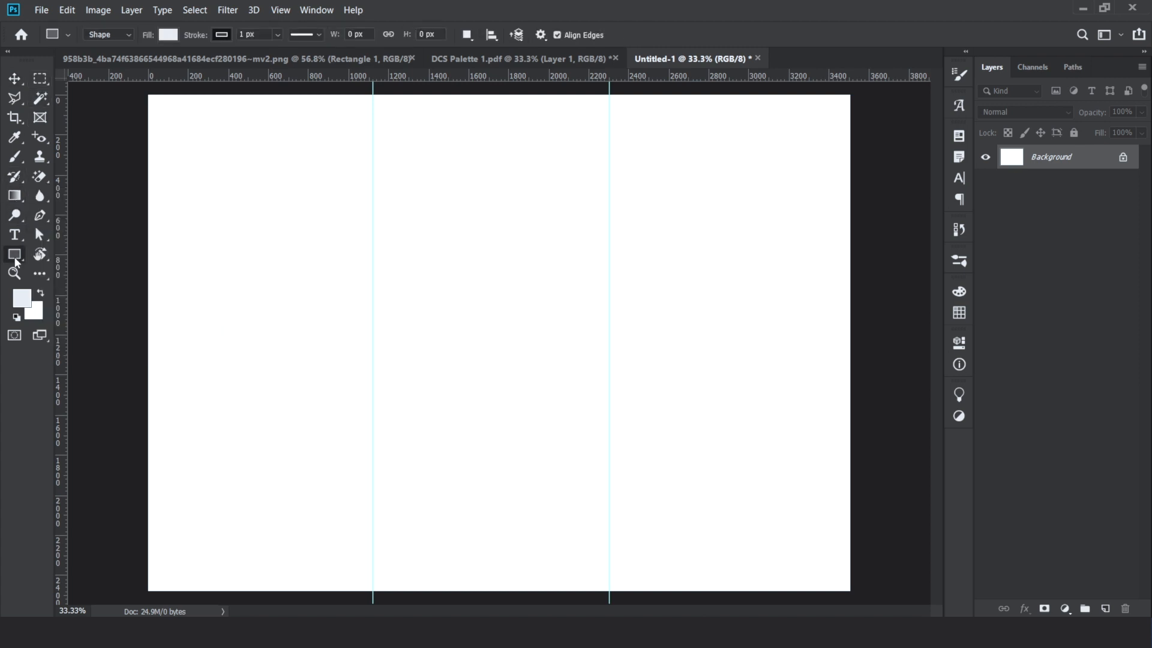
{"action": "left_click", "coordinate": [222, 39]}
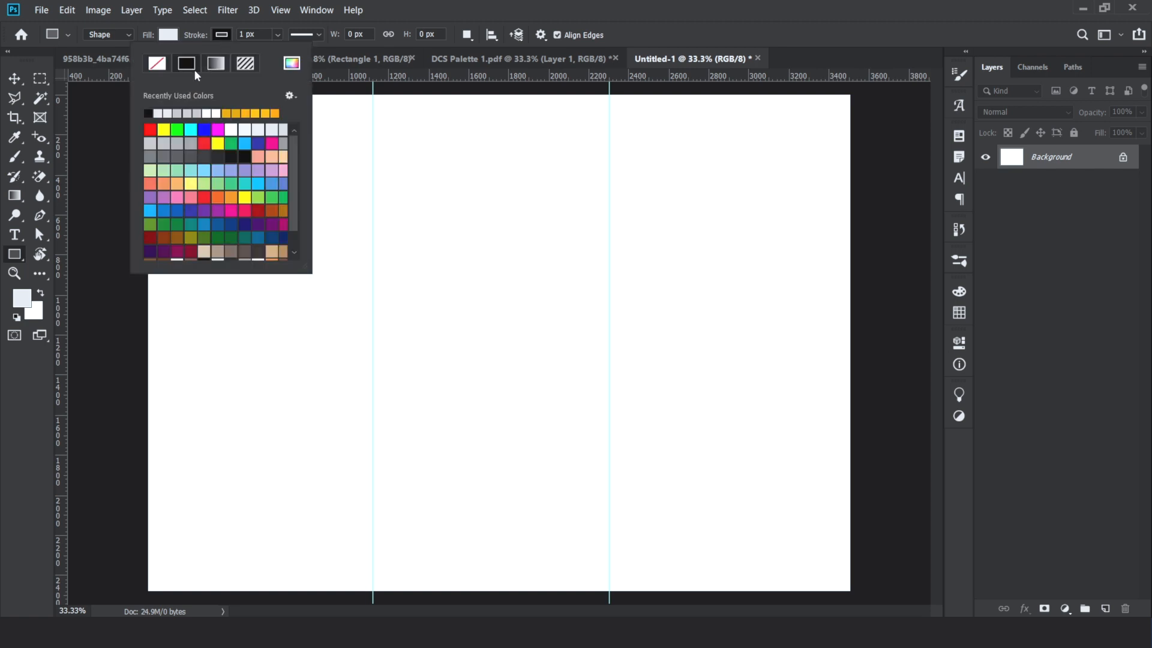
{"action": "left_click", "coordinate": [158, 66]}
{"action": "left_click", "coordinate": [116, 146]}
{"action": "left_click", "coordinate": [116, 146]}
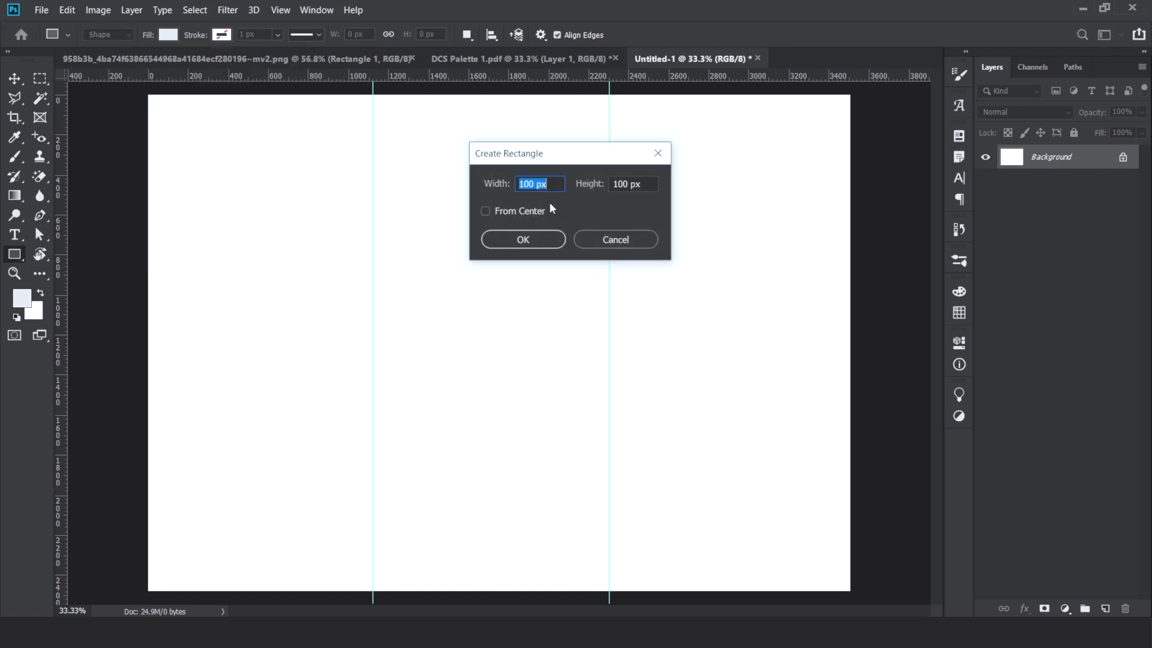
{"action": "left_click", "coordinate": [594, 240]}
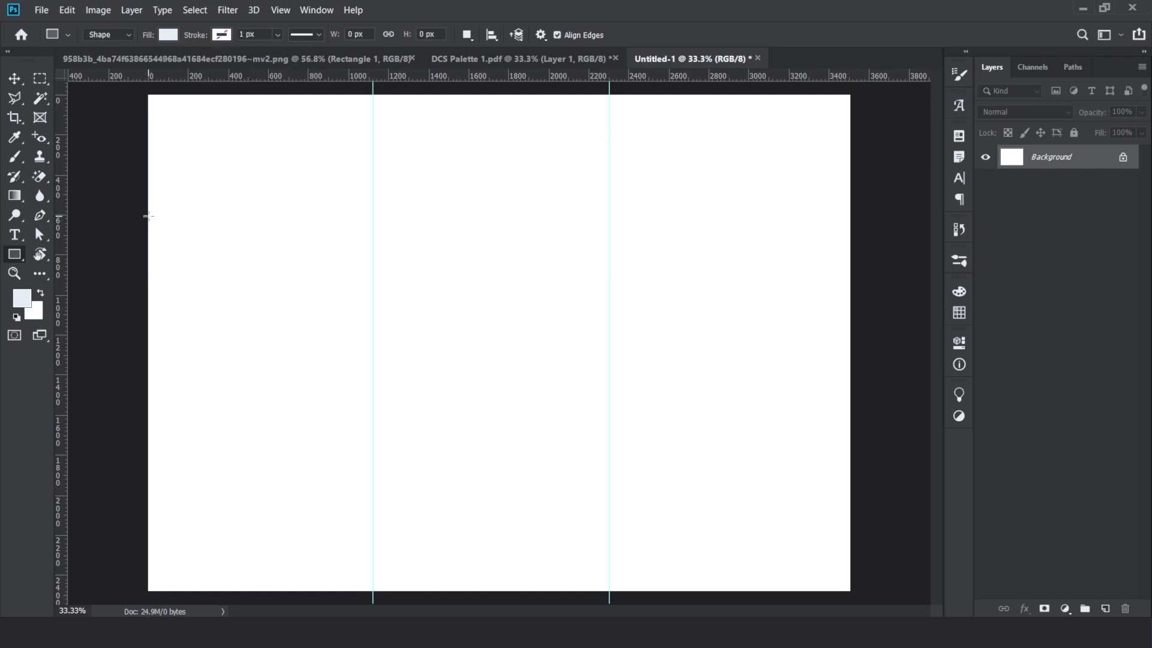
{"action": "left_click_drag", "start_coordinate": [148, 216], "coordinate": [377, 343]}
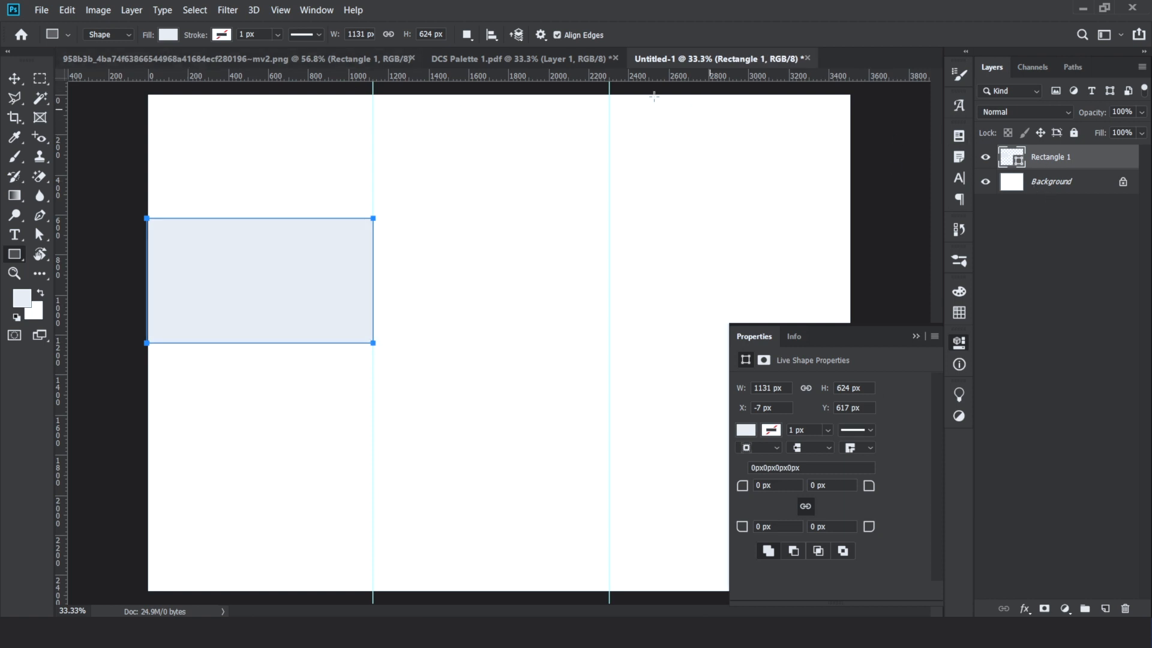
Check the blue swatch in DCS Palette 1.pdf and set the fill of the rectangle in Untitled-1 to 1c5385
{"action": "left_click", "coordinate": [519, 59]}
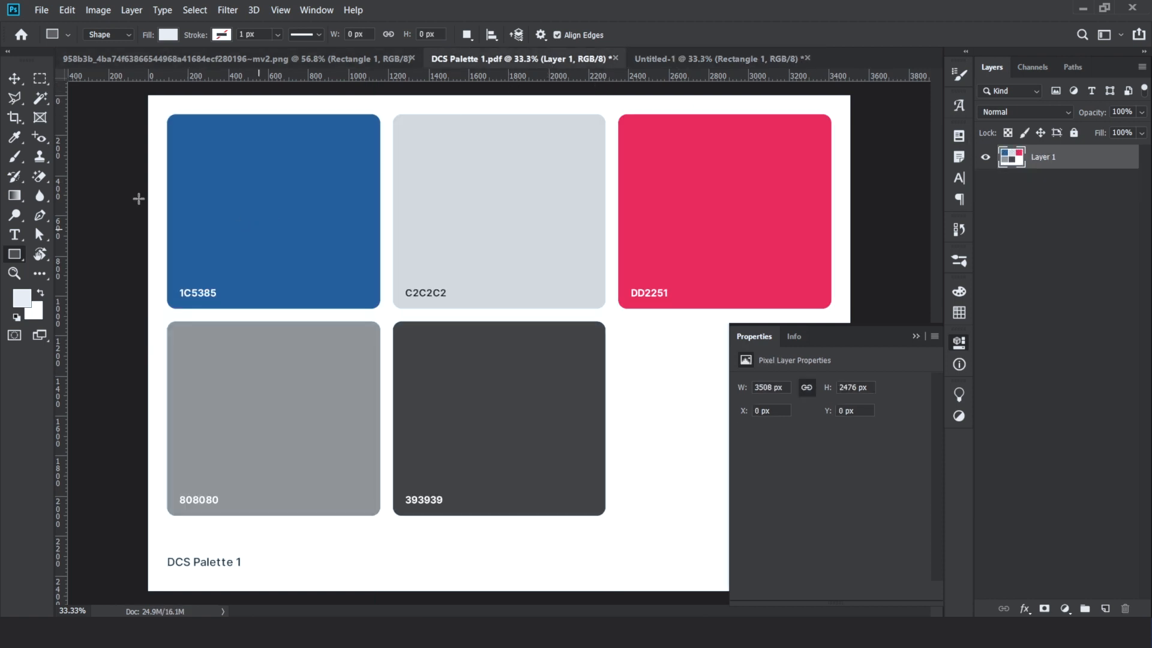
{"action": "left_click", "coordinate": [16, 83]}
{"action": "left_click", "coordinate": [334, 239]}
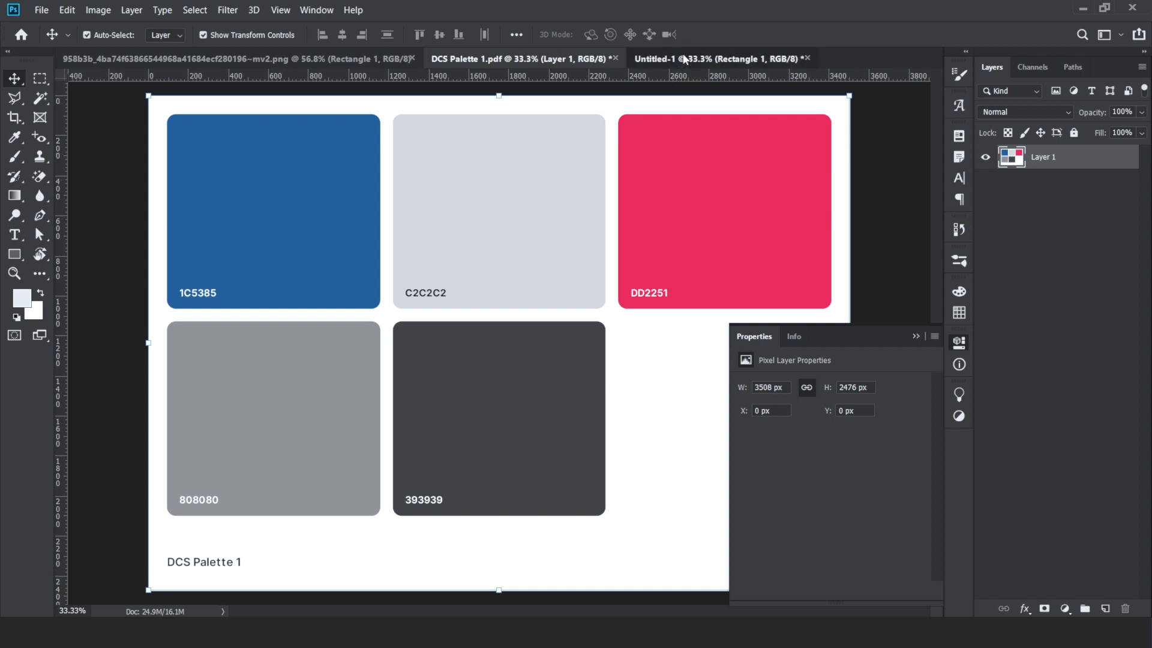
{"action": "left_click", "coordinate": [714, 58]}
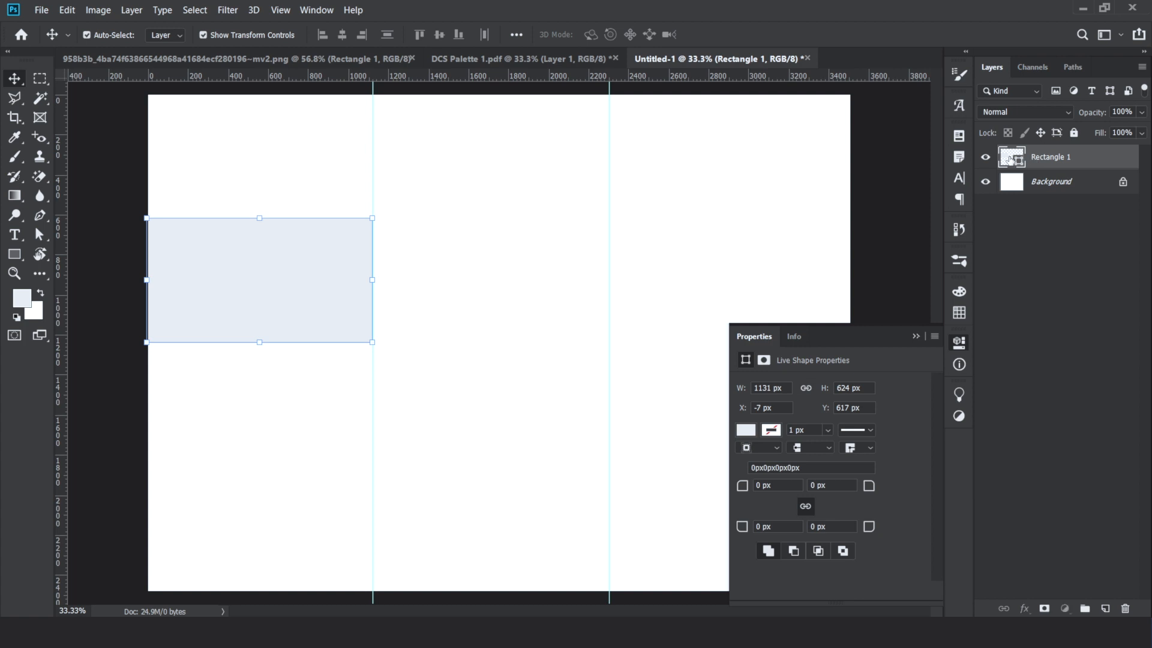
{"action": "double_click", "coordinate": [1011, 159]}
{"action": "type", "text": "1"}
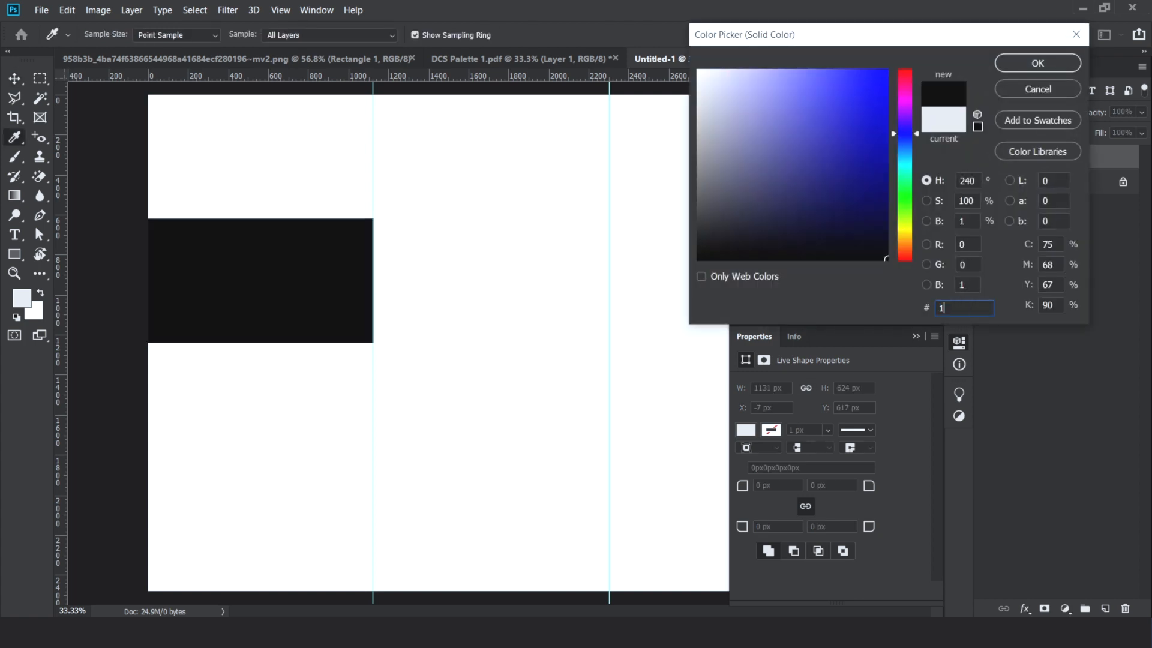
{"action": "type", "text": "c5385"}
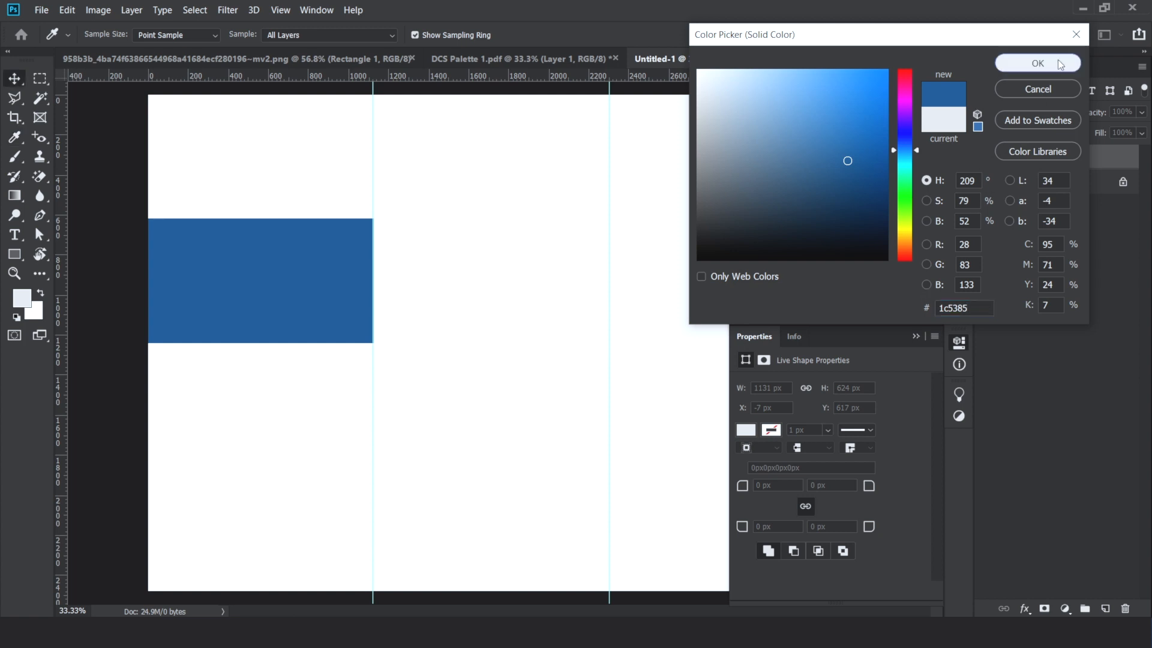
{"action": "left_click", "coordinate": [1023, 63]}
Slant the blue rectangle into a rising band by raising its right edge and lowering its left edge
{"action": "left_click", "coordinate": [39, 235]}
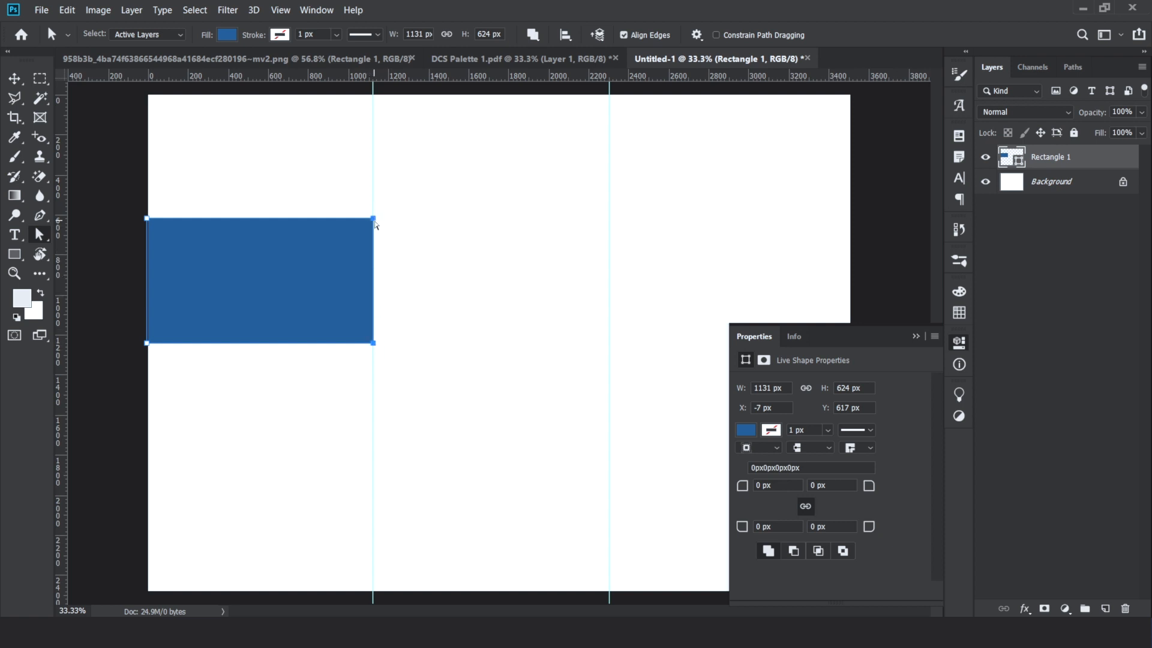
{"action": "left_click_drag", "start_coordinate": [375, 220], "coordinate": [371, 155]}
{"action": "left_click", "coordinate": [557, 250]}
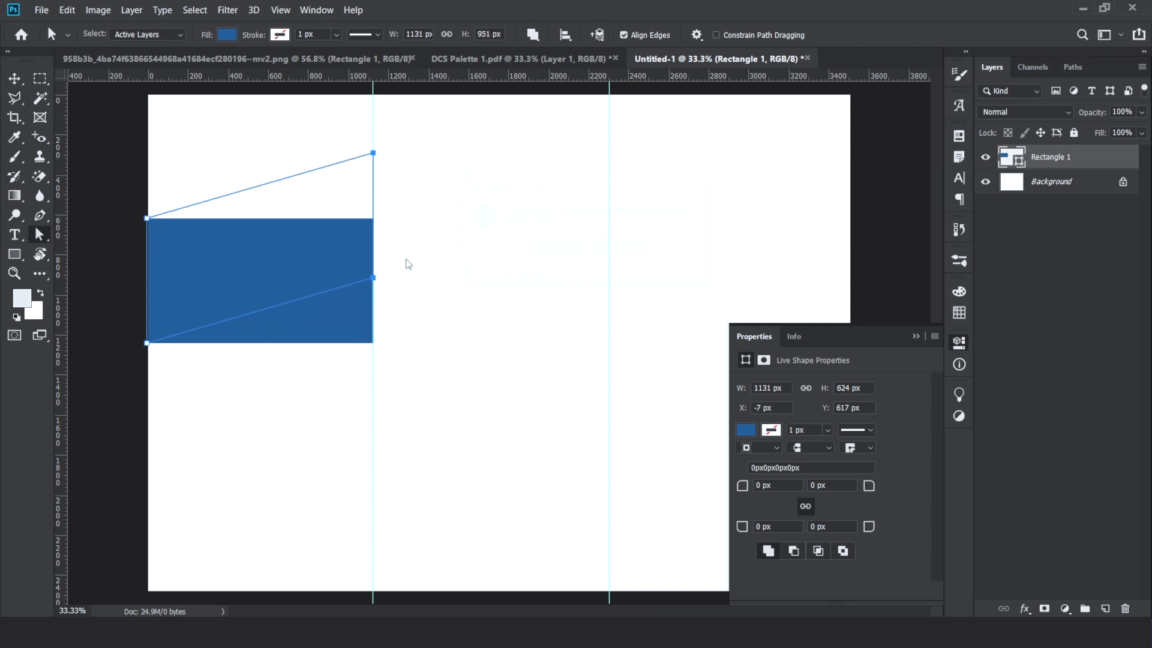
{"action": "left_click", "coordinate": [147, 342]}
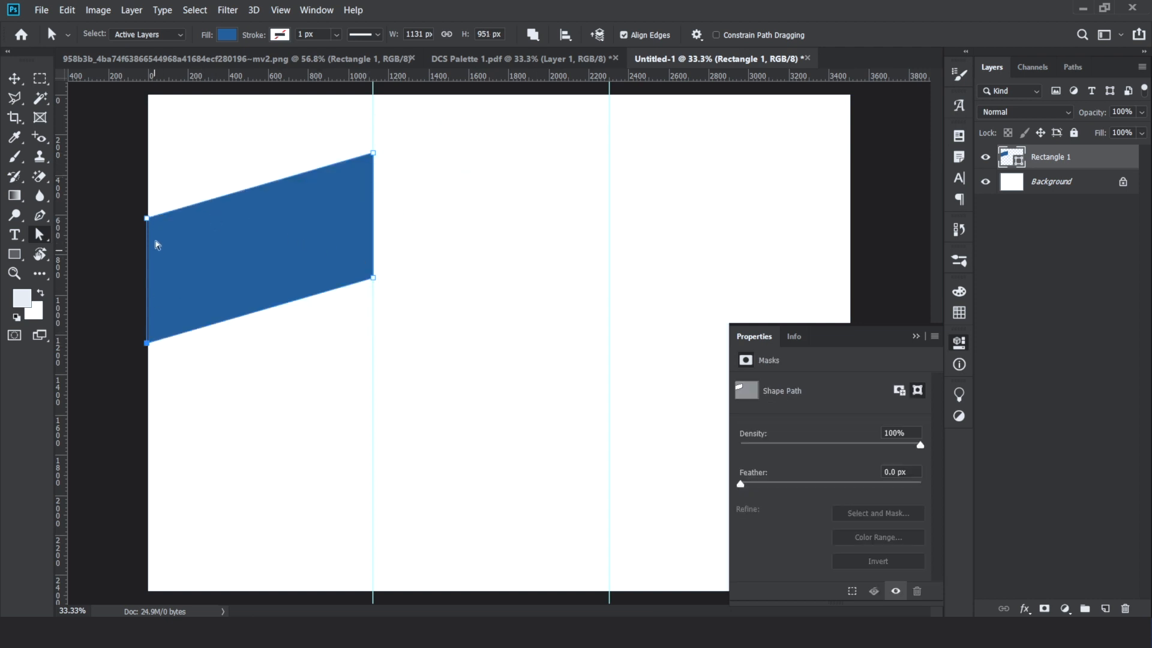
{"action": "left_click_drag", "start_coordinate": [149, 220], "coordinate": [147, 236]}
Place copies of the slanted band in all three panels, widened to span the distance between the two guides
{"action": "left_click", "coordinate": [15, 78]}
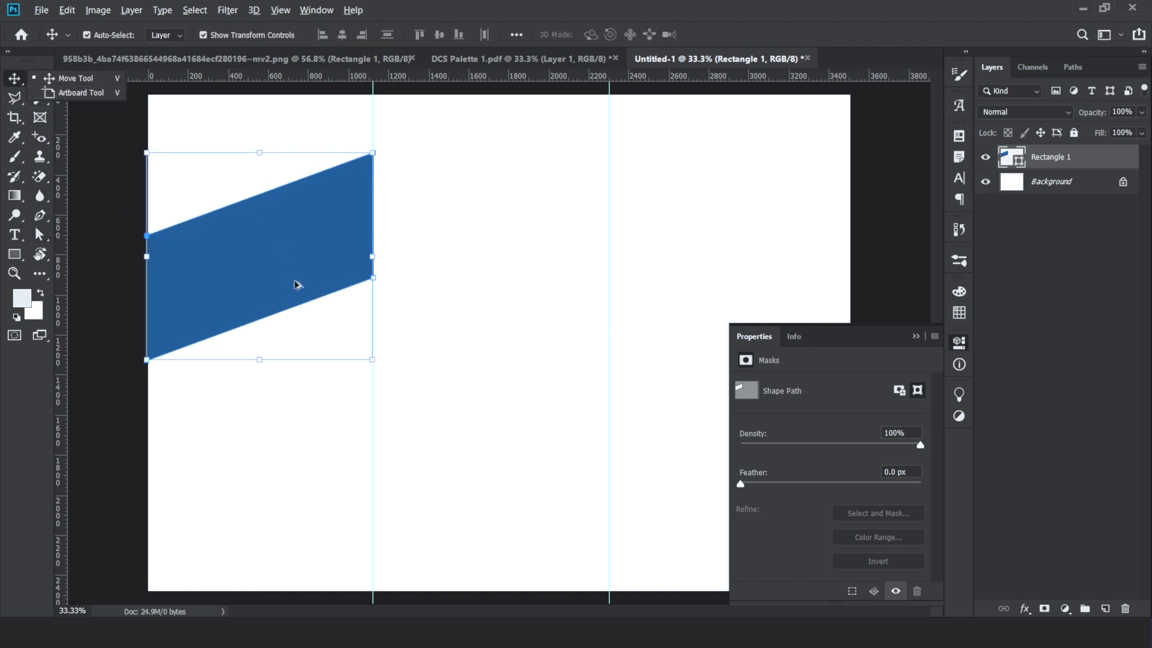
{"action": "left_click_drag", "start_coordinate": [295, 284], "coordinate": [754, 283]}
{"action": "key", "text": "ctrl+z"}
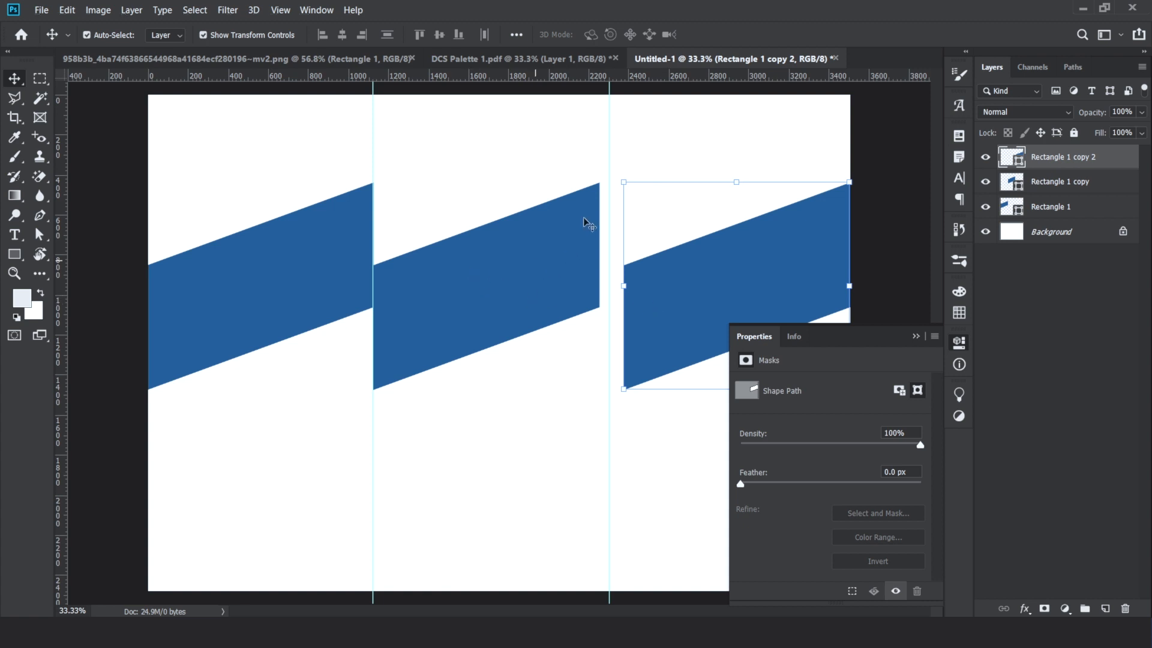
{"action": "left_click", "coordinate": [921, 337]}
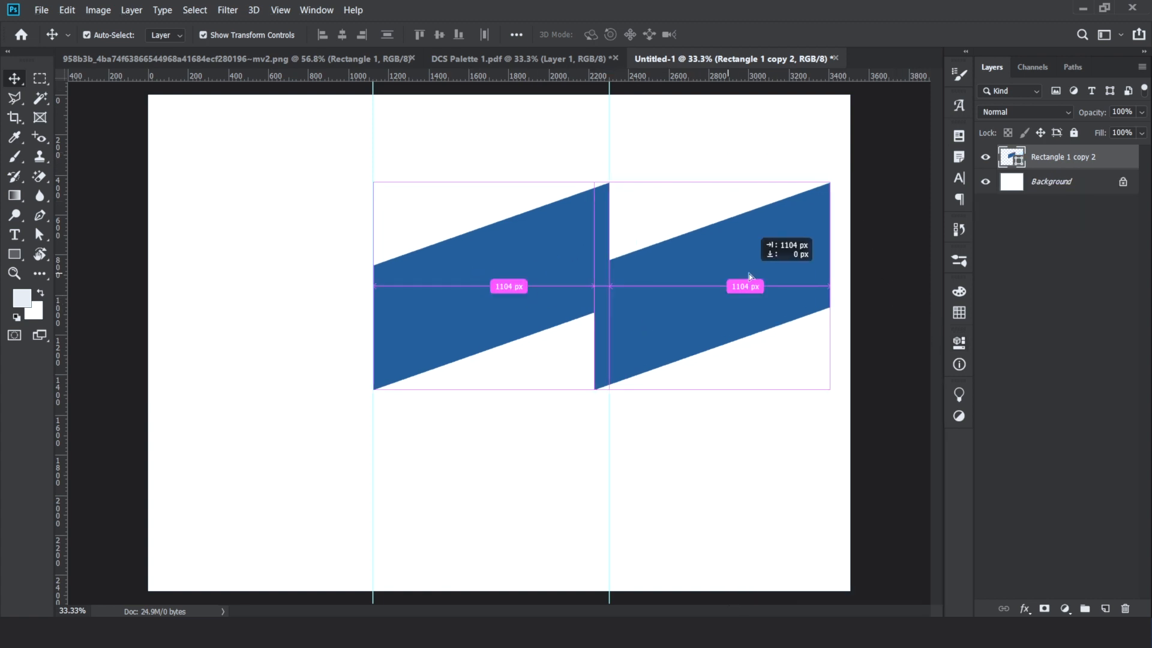
{"action": "left_click_drag", "start_coordinate": [749, 273], "coordinate": [314, 290]}
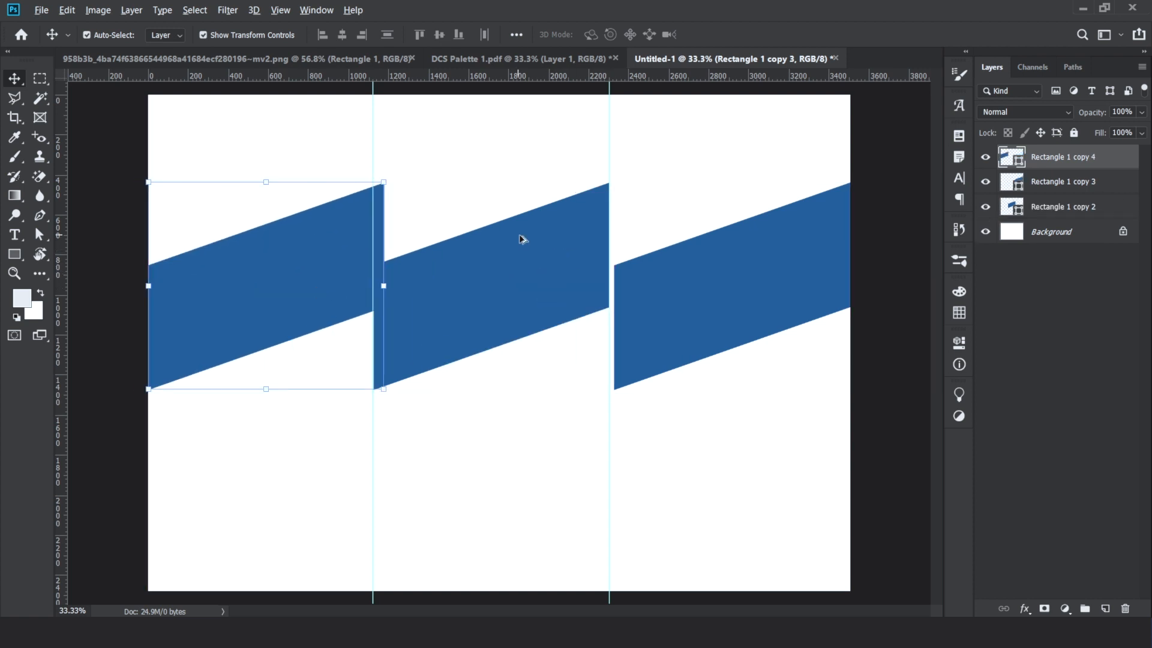
Shift the left band outward so that its right edge meets the first guide
{"action": "scroll", "coordinate": [521, 239], "scroll_direction": "up", "scroll_amount": 1}
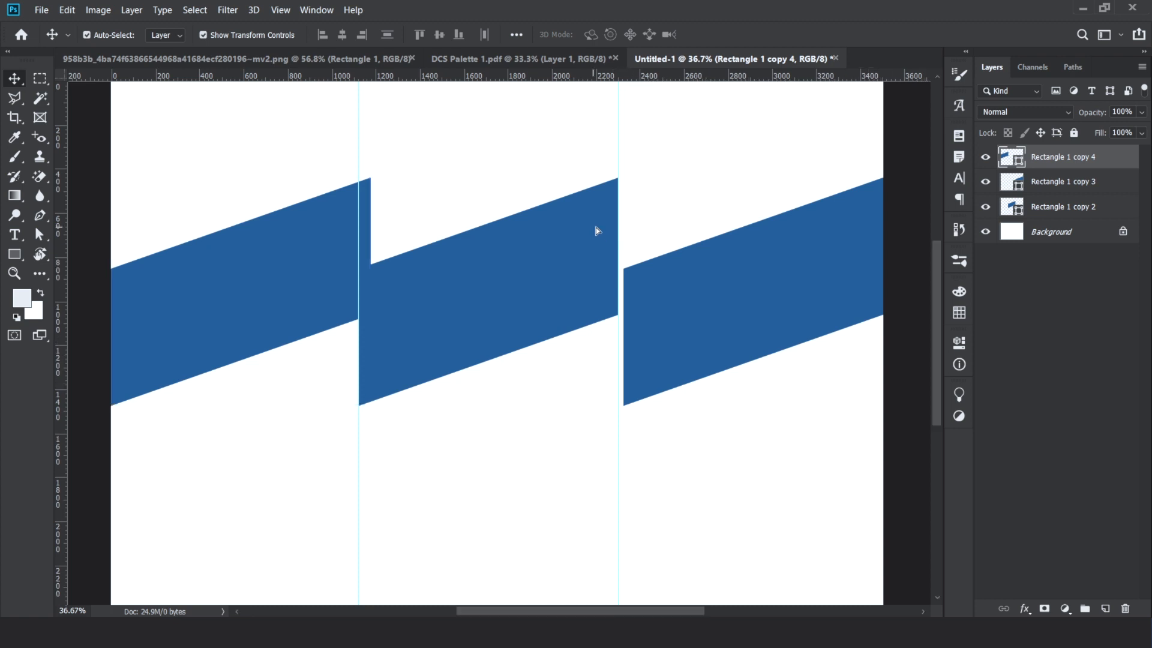
{"action": "left_click_drag", "start_coordinate": [596, 228], "coordinate": [600, 228]}
{"action": "left_click", "coordinate": [513, 193]}
{"action": "key", "text": "ctrl+z"}
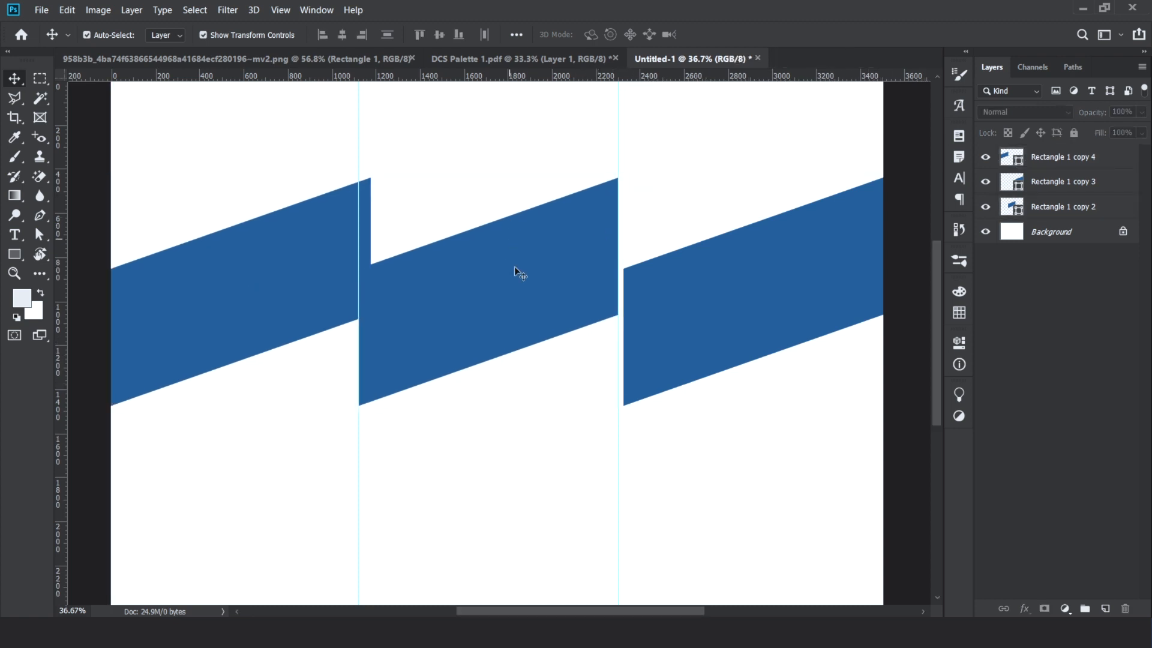
{"action": "left_click_drag", "start_coordinate": [515, 267], "coordinate": [518, 269]}
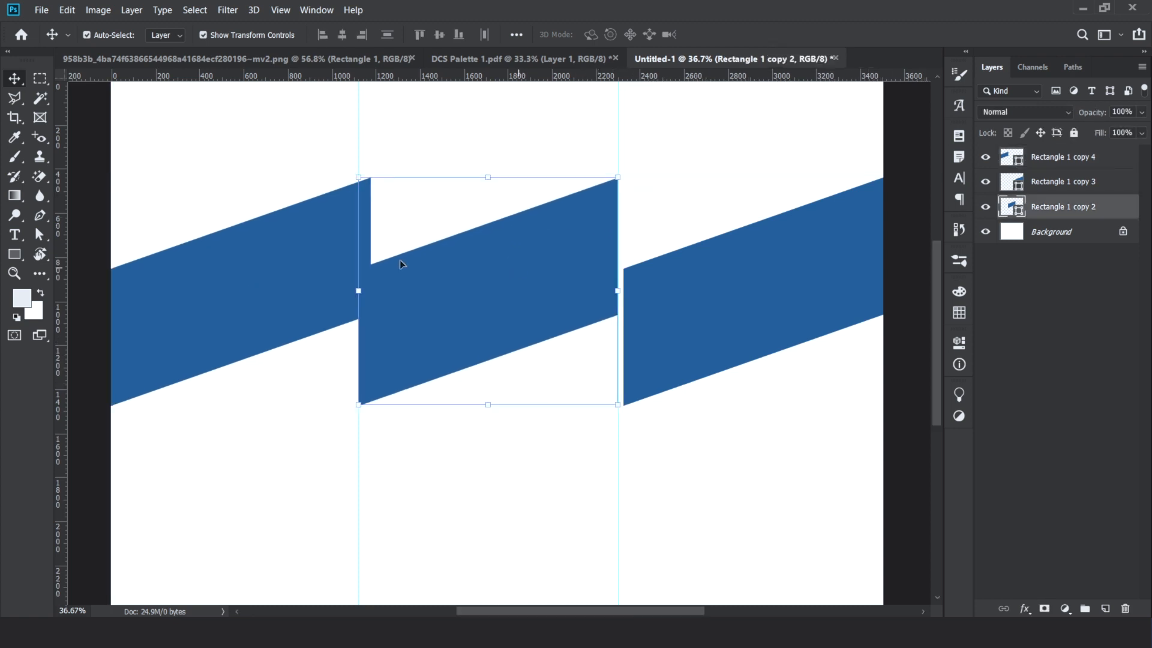
{"action": "left_click", "coordinate": [316, 259]}
{"action": "left_click_drag", "start_coordinate": [319, 262], "coordinate": [300, 275]}
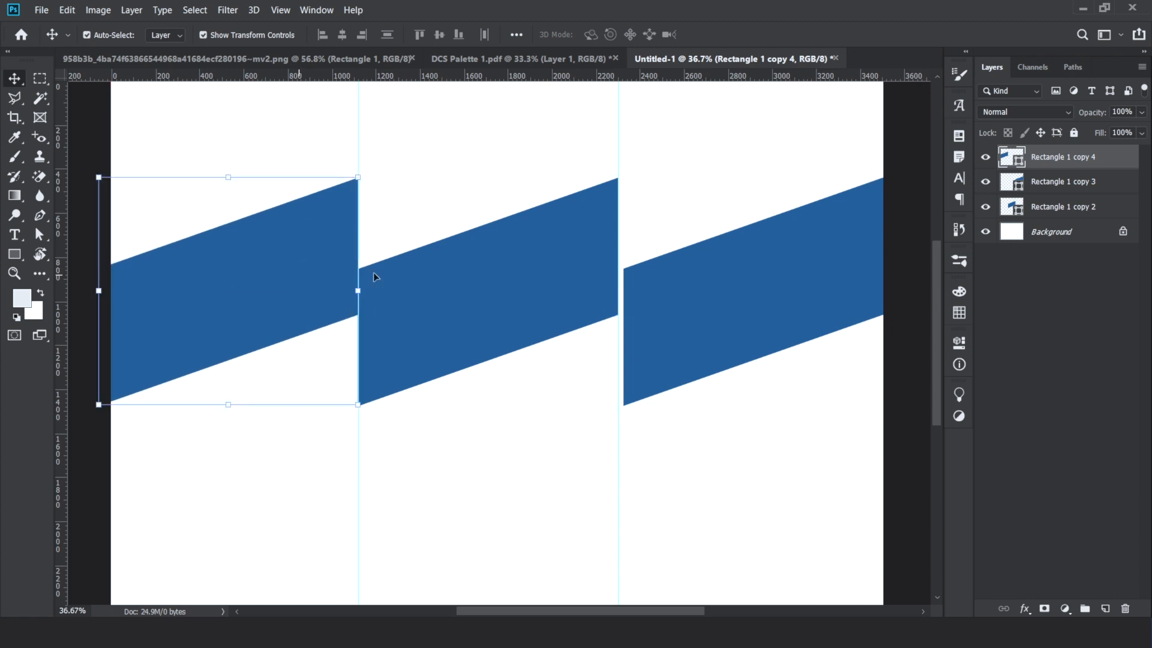
Stretch the right band back to the second guide and nudge the first guide slightly to the left
{"action": "left_click", "coordinate": [812, 280]}
{"action": "key", "text": "ctrl+t"}
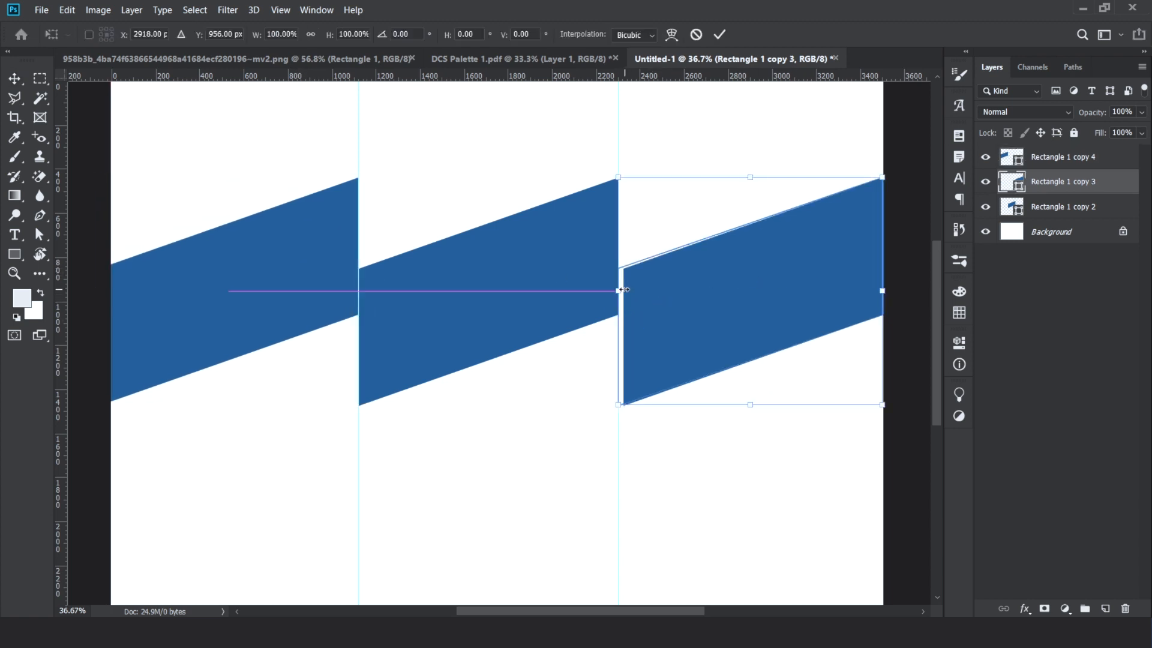
{"action": "left_click_drag", "start_coordinate": [619, 290], "coordinate": [618, 291]}
{"action": "key", "text": "Return"}
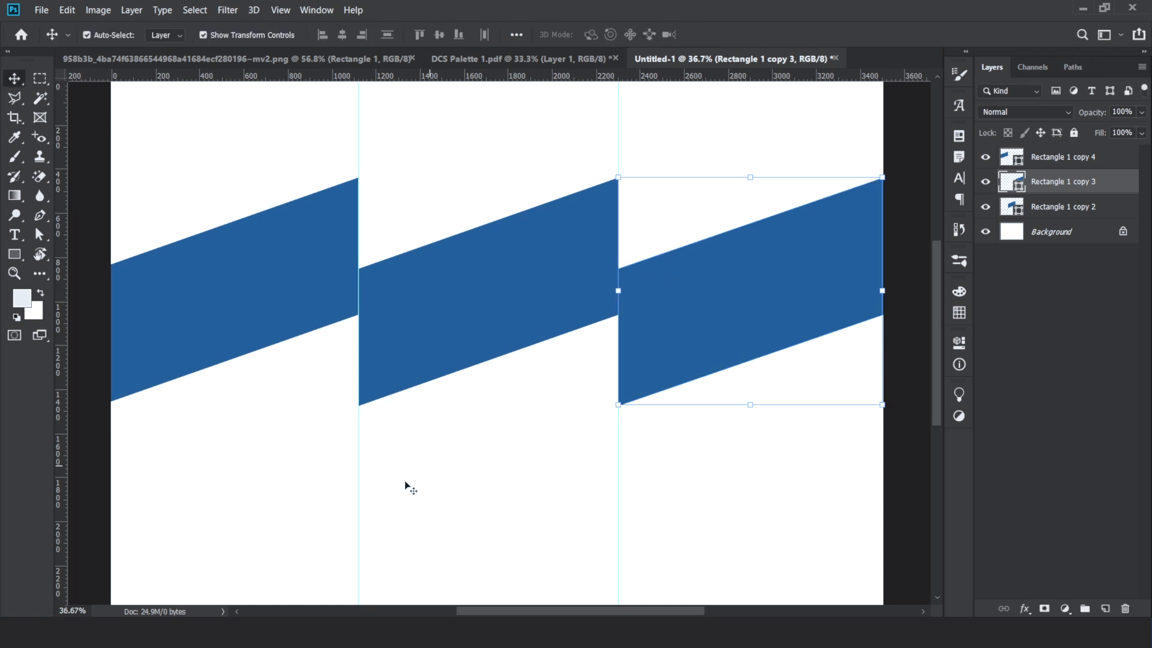
{"action": "left_click_drag", "start_coordinate": [358, 496], "coordinate": [357, 496]}
{"action": "left_click", "coordinate": [536, 431]}
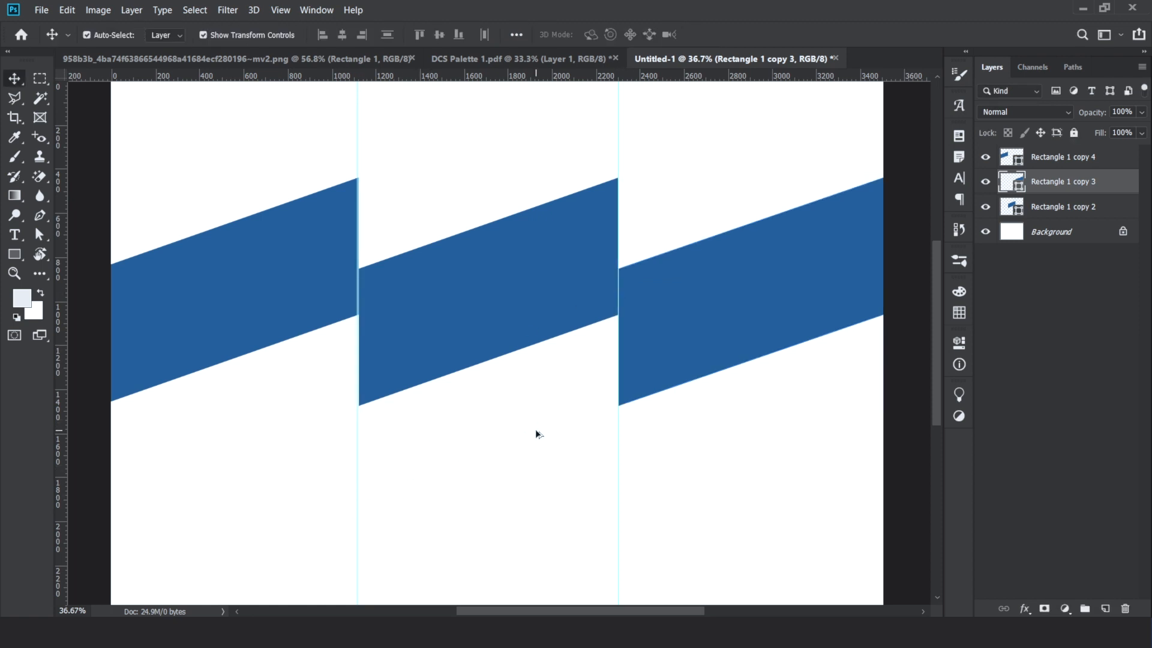
Flip the middle band horizontally so the three bands form a continuous zigzag
{"action": "left_click", "coordinate": [523, 304]}
{"action": "right_click", "coordinate": [523, 306]}
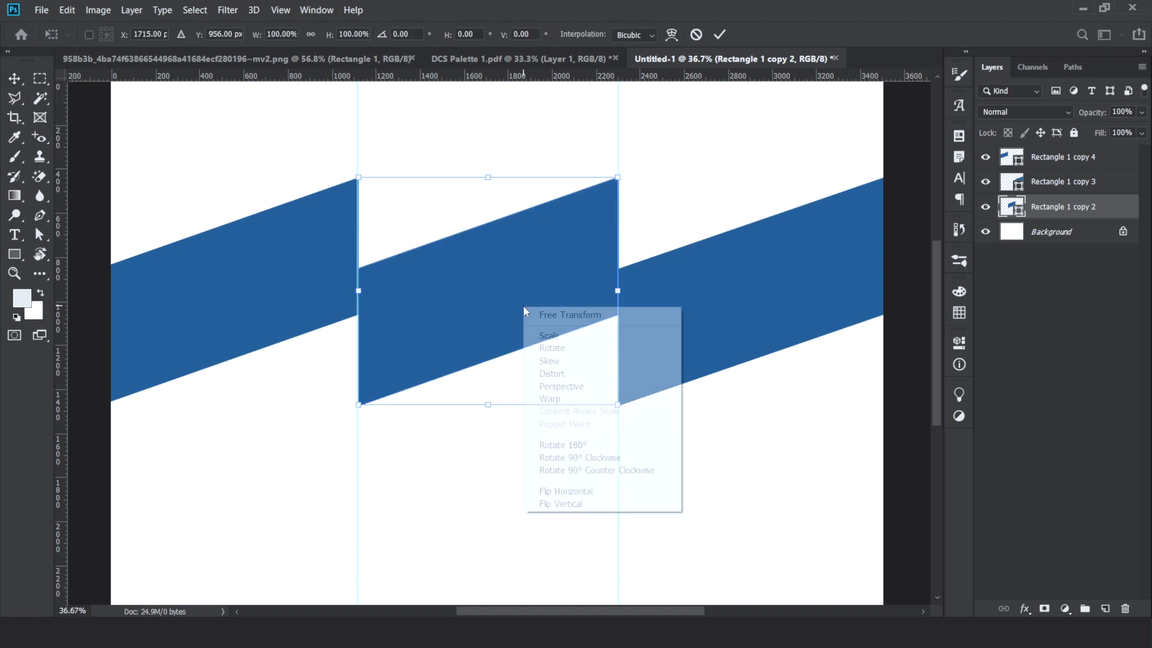
{"action": "left_click", "coordinate": [596, 487]}
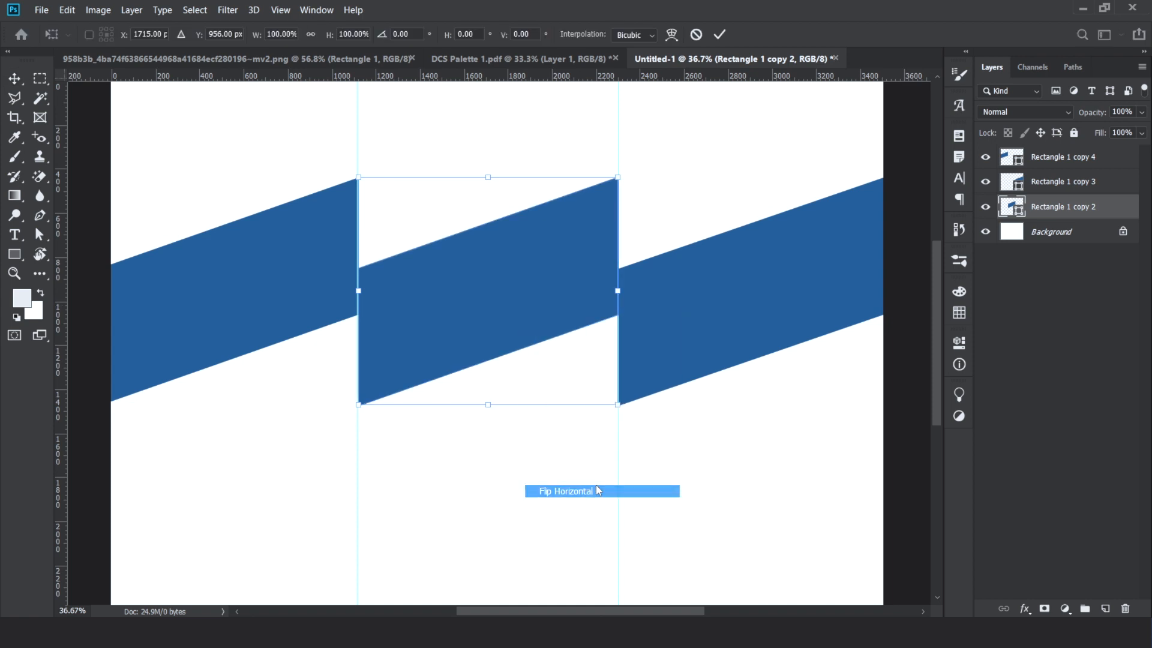
{"action": "key", "text": "Return"}
{"action": "key", "text": "ctrl+minus"}
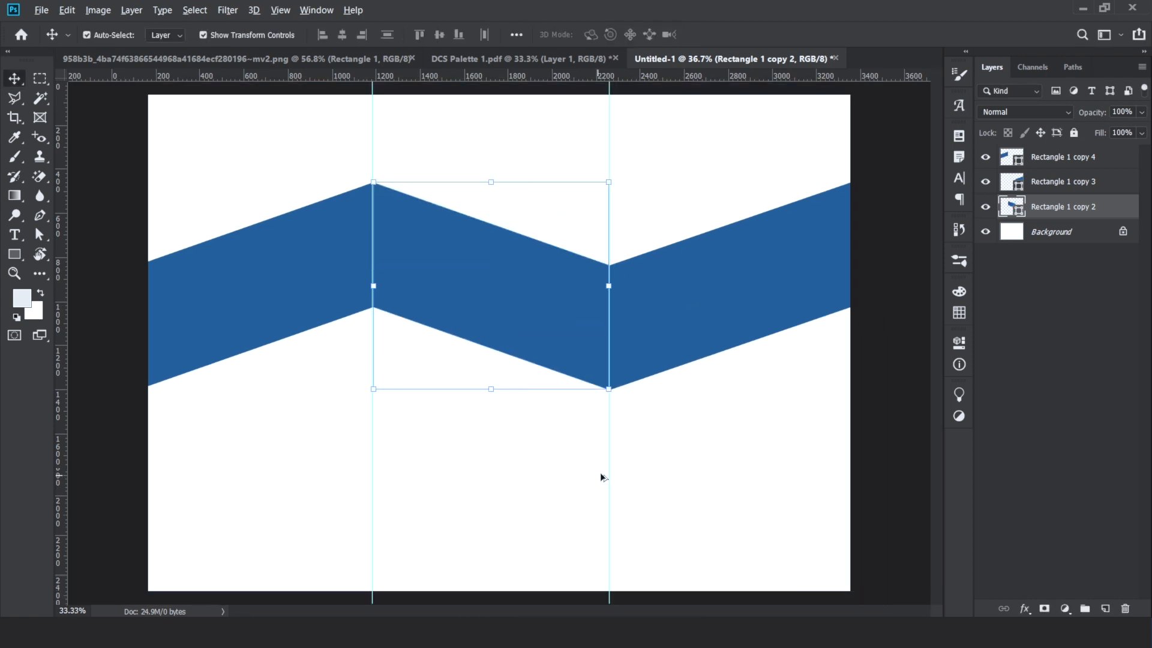
Draw a rectangle of about 3638 × 1512 px across the full width of the canvas's lower part
{"action": "left_click", "coordinate": [122, 302]}
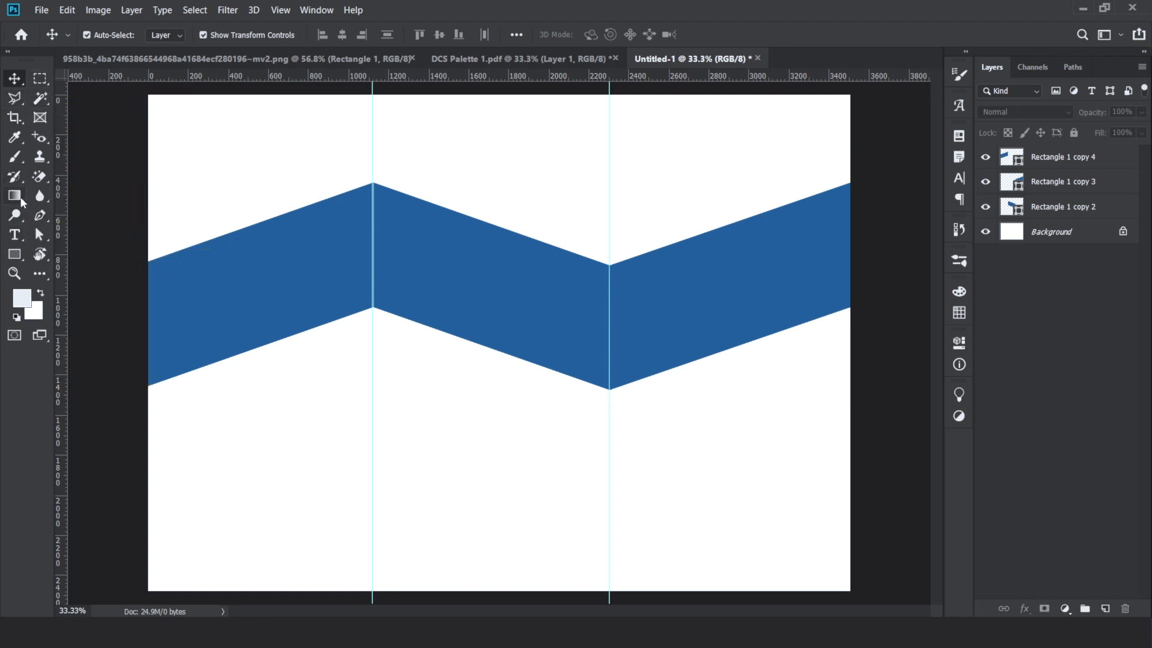
{"action": "left_click", "coordinate": [15, 255]}
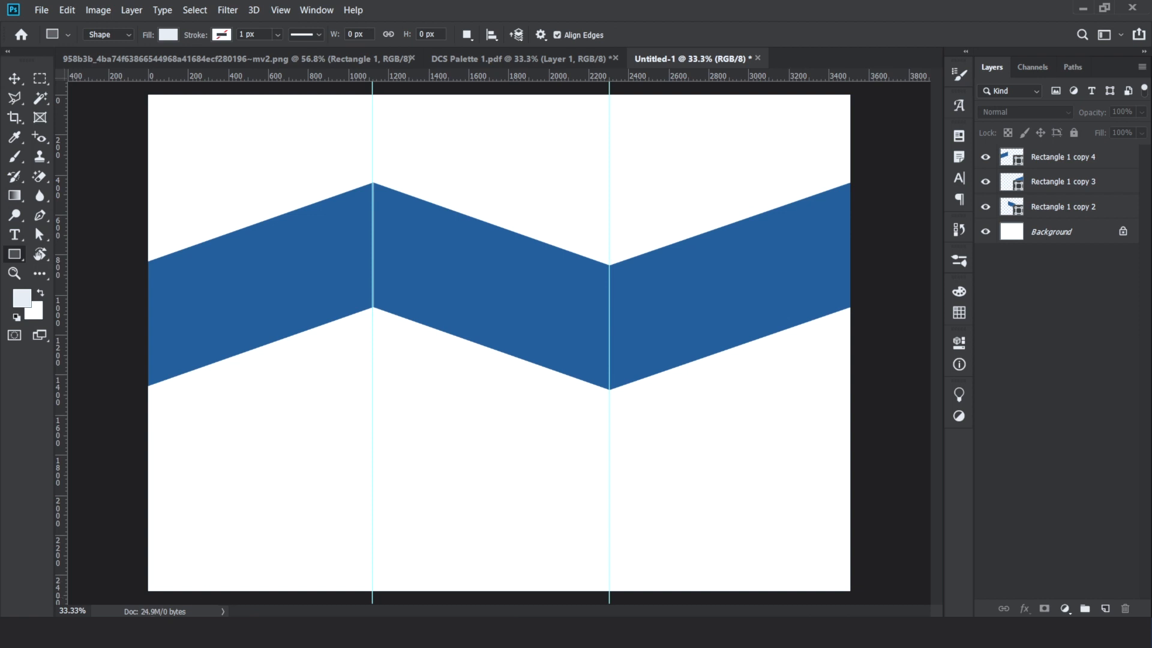
{"action": "left_click_drag", "start_coordinate": [138, 590], "coordinate": [864, 289]}
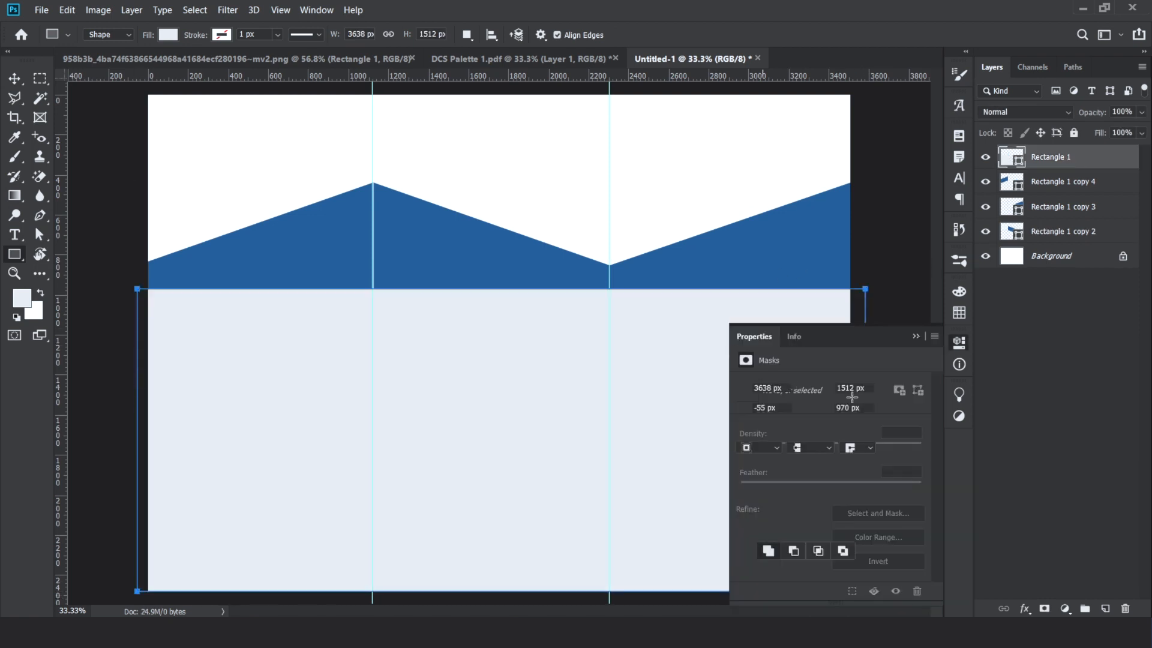
Check the dark swatch in the palette, fill the large rectangle with 303030, and move its layer below the blue bands
{"action": "left_click", "coordinate": [566, 58]}
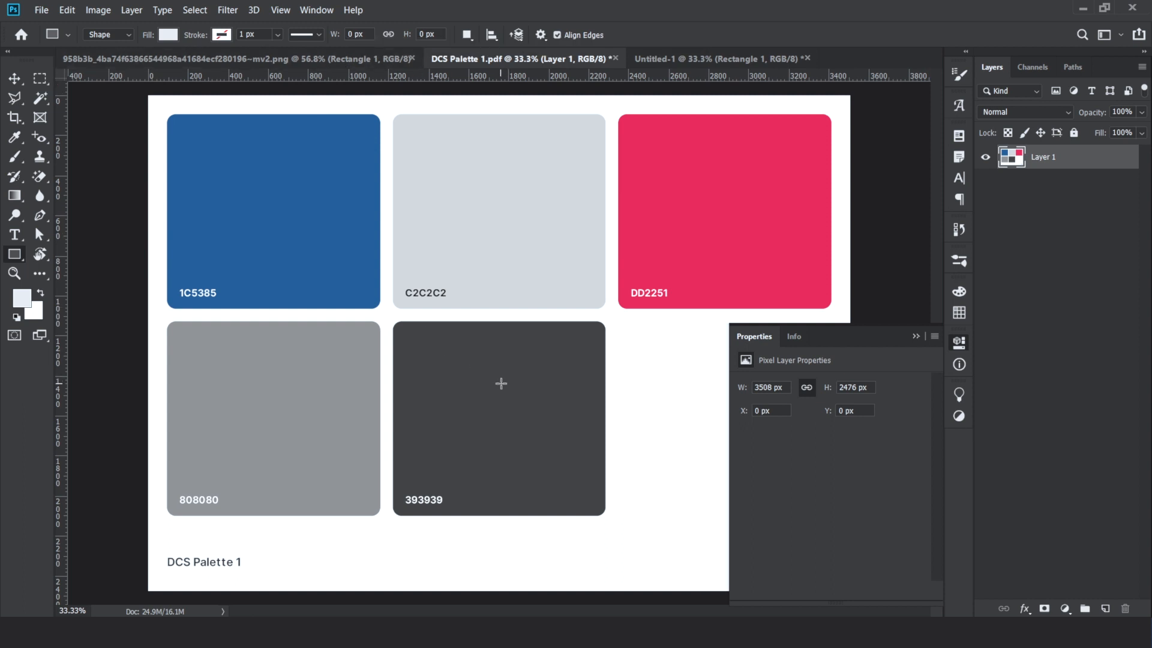
{"action": "left_click", "coordinate": [717, 58]}
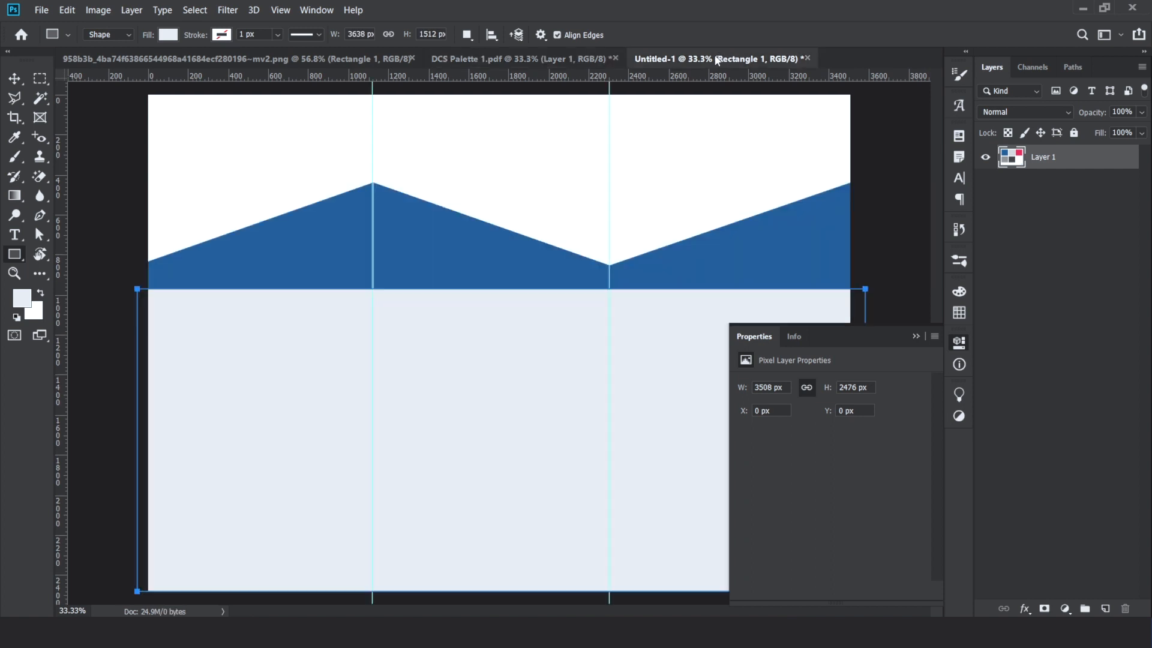
{"action": "double_click", "coordinate": [1012, 156]}
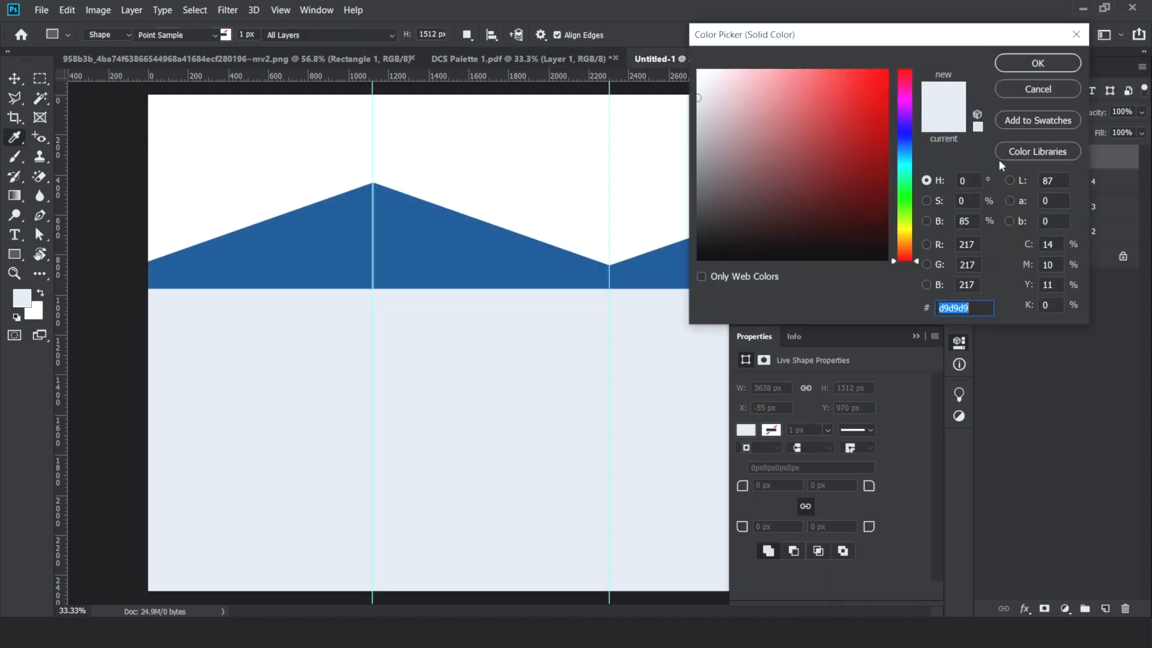
{"action": "type", "text": "303030"}
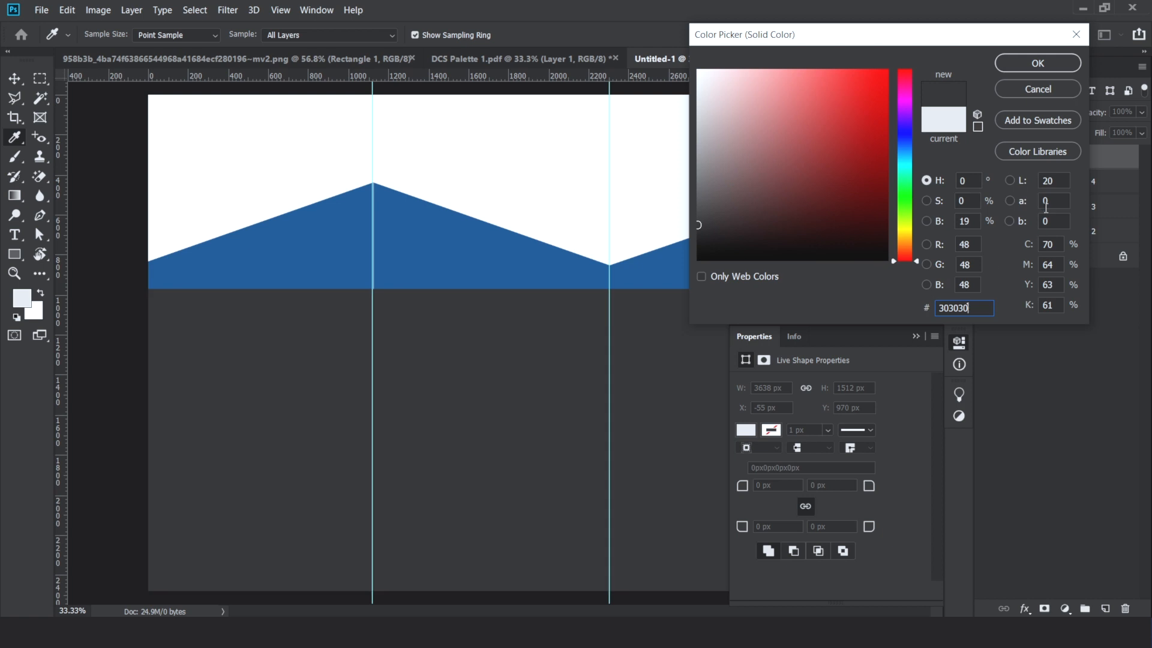
{"action": "left_click", "coordinate": [1037, 63]}
{"action": "left_click_drag", "start_coordinate": [1047, 162], "coordinate": [1047, 244]}
Draw a light triangle of about 1186 × 604 px with the Pen tool along the middle band's upper edge, between both guides
{"action": "key", "text": "v"}
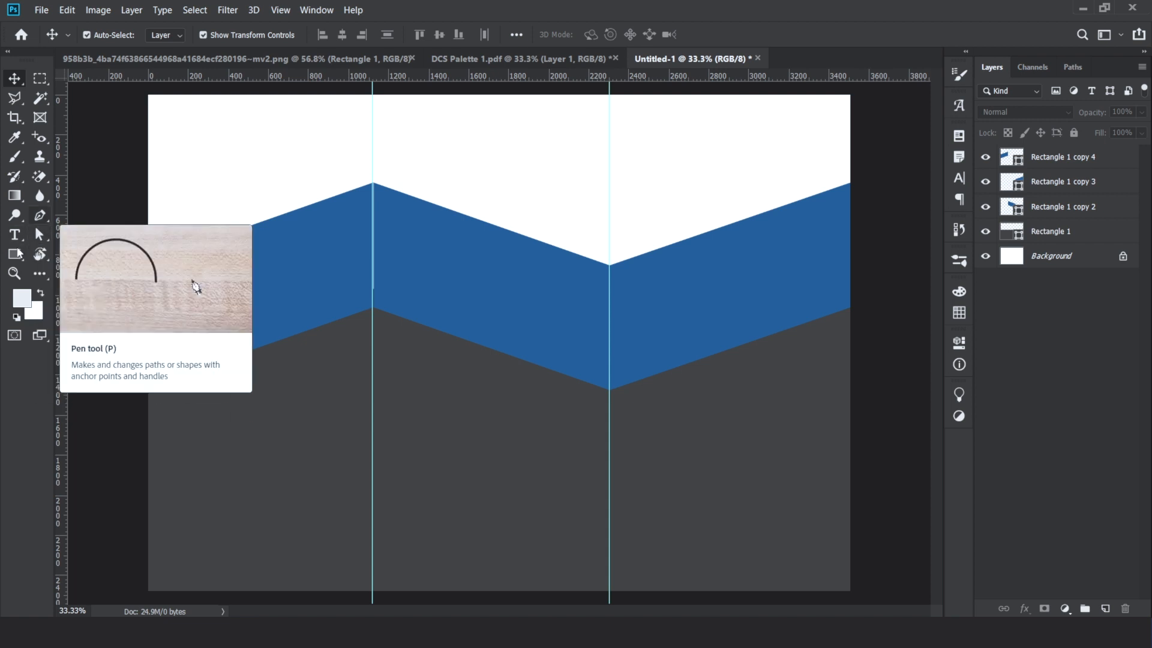
{"action": "key", "text": "u"}
{"action": "left_click", "coordinate": [45, 215]}
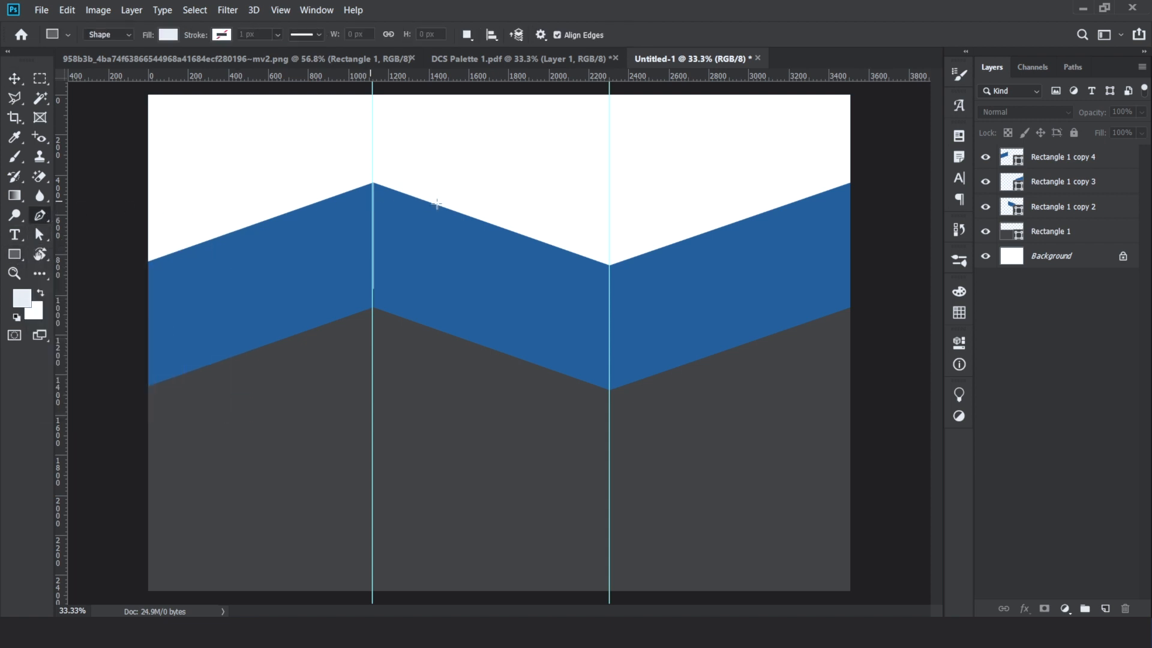
{"action": "scroll", "coordinate": [445, 202], "scroll_direction": "up", "scroll_amount": 2}
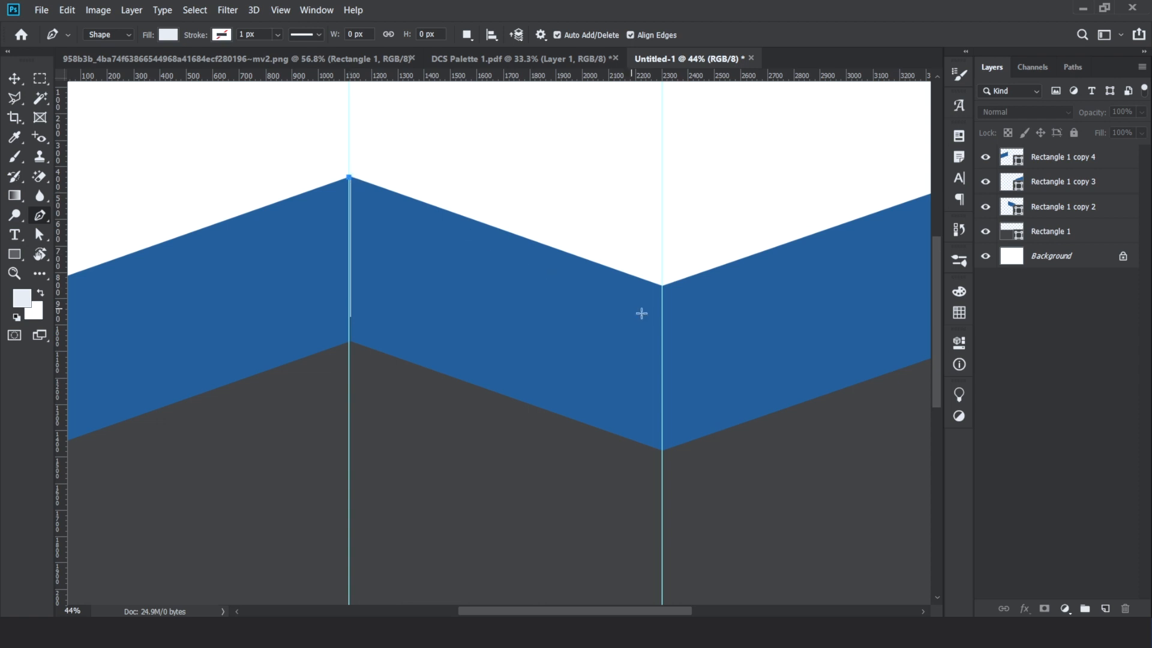
{"action": "left_click", "coordinate": [661, 336]}
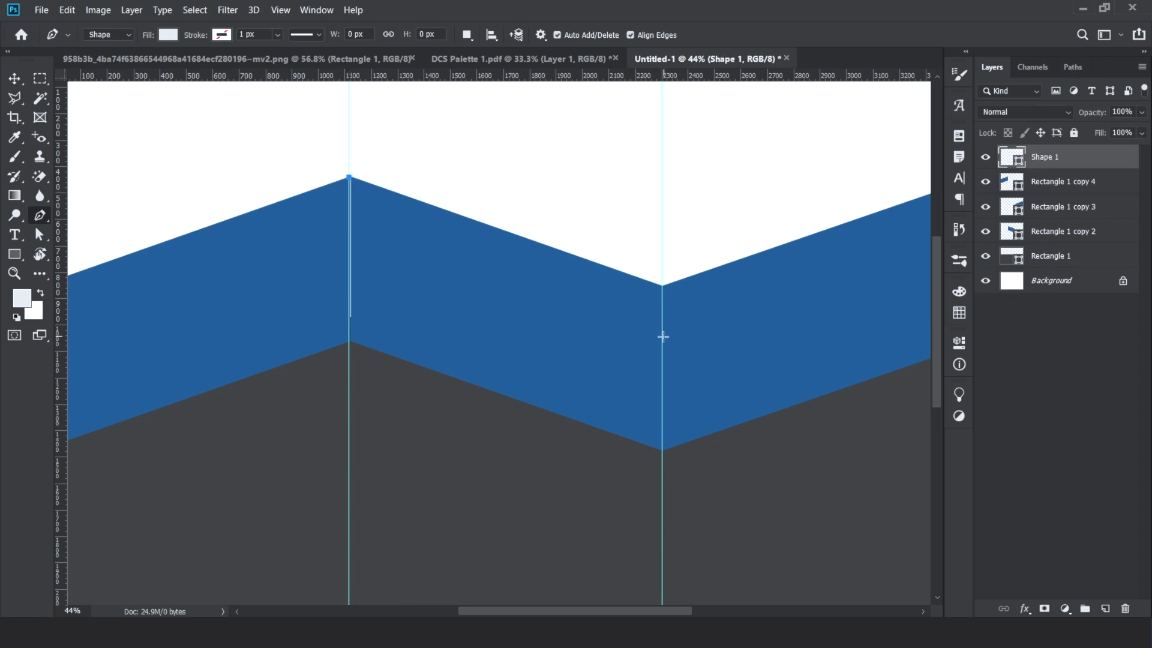
{"action": "left_click", "coordinate": [662, 285]}
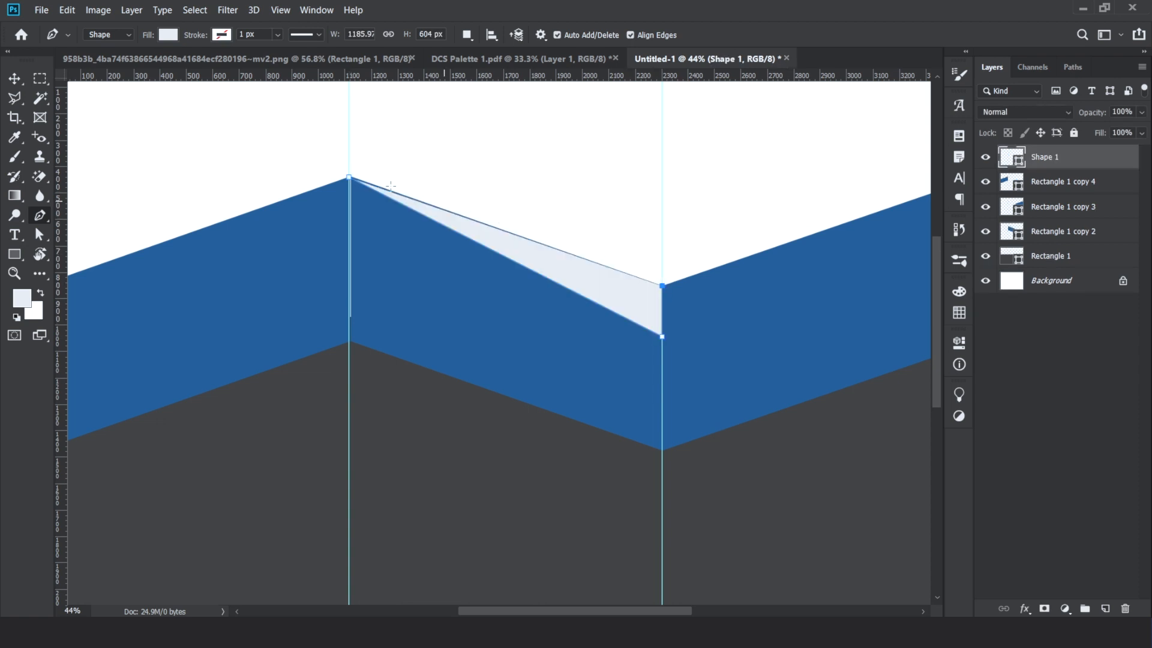
{"action": "left_click", "coordinate": [349, 178]}
{"action": "scroll", "coordinate": [349, 174], "scroll_direction": "up", "scroll_amount": 3}
{"action": "scroll", "coordinate": [348, 174], "scroll_direction": "up", "scroll_amount": 5}
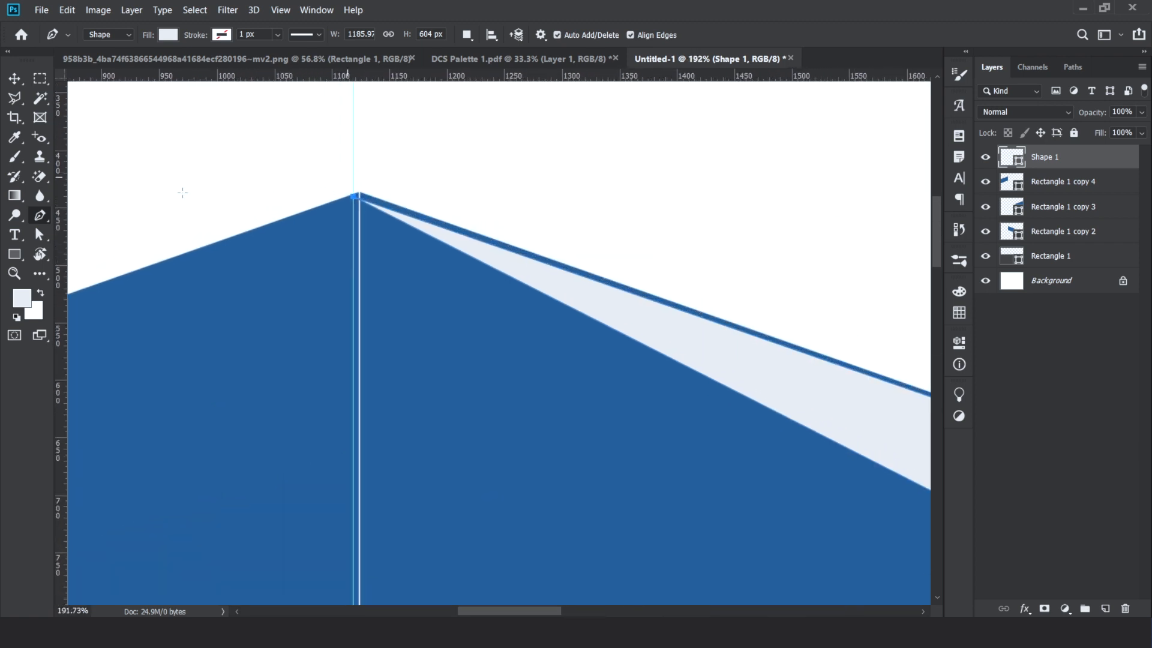
Move the light triangle's apex anchor onto the middle band's peak at the first guide, making the shape about 1179 × 608 px
{"action": "key", "text": "a"}
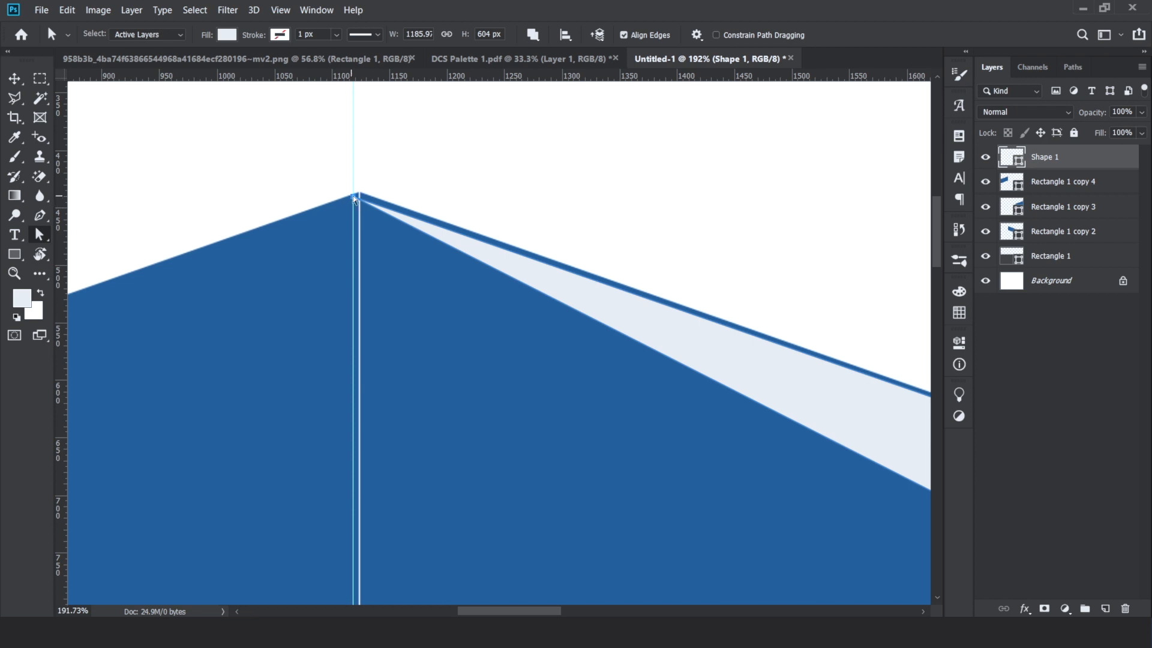
{"action": "left_click_drag", "start_coordinate": [354, 203], "coordinate": [361, 198]}
{"action": "scroll", "coordinate": [361, 198], "scroll_direction": "down", "scroll_amount": 5}
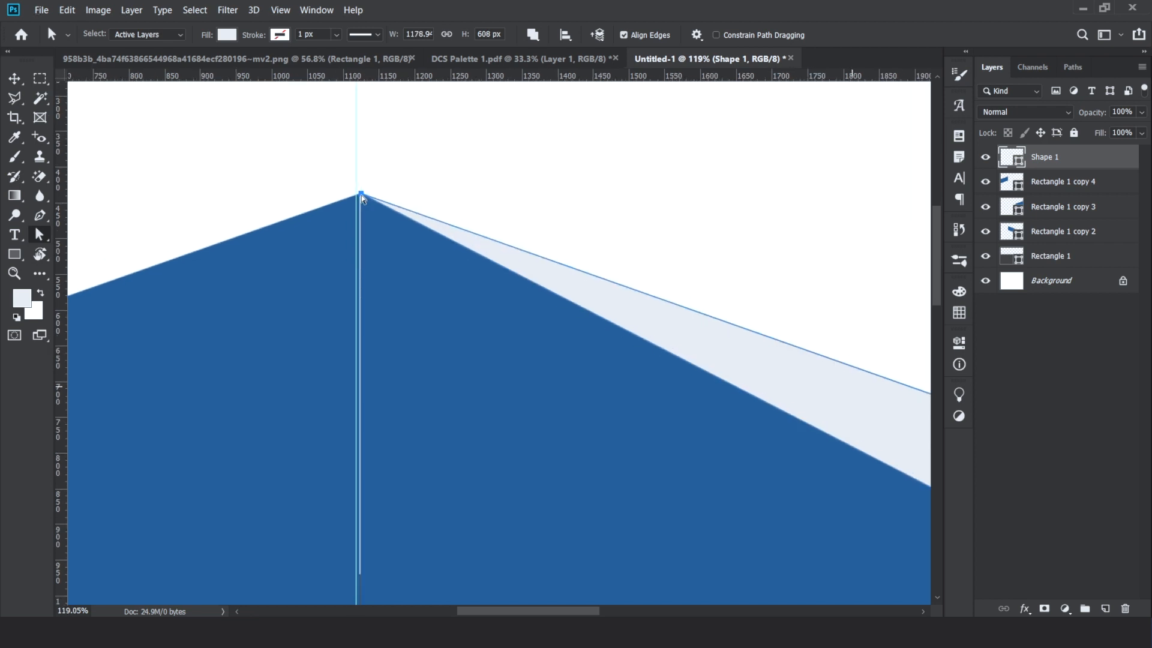
{"action": "scroll", "coordinate": [523, 193], "scroll_direction": "right", "scroll_amount": 4}
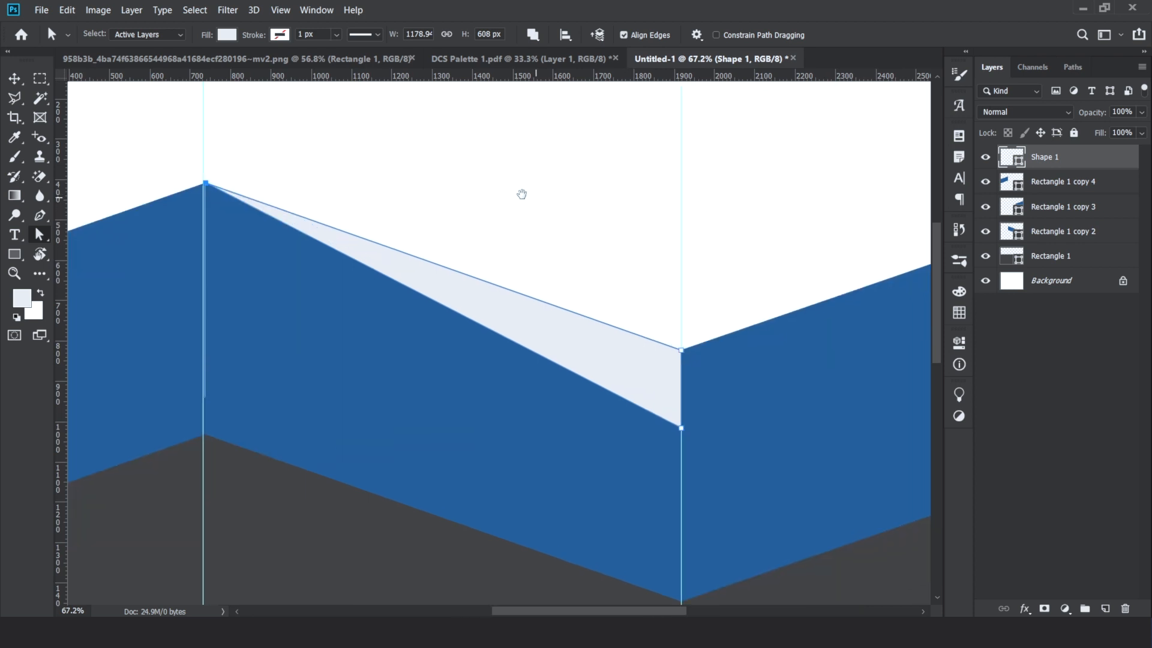
Recolour the light triangle on the middle band with the lighter blue 27649c, derived from the band's own blue
{"action": "double_click", "coordinate": [1008, 159]}
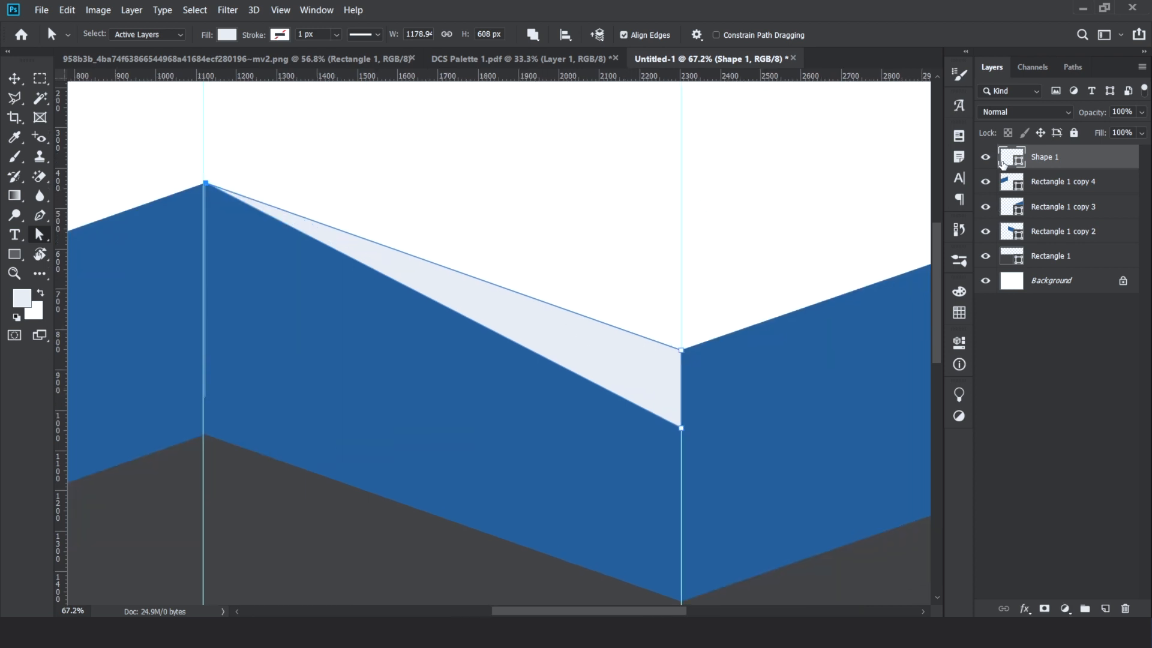
{"action": "left_click", "coordinate": [356, 348]}
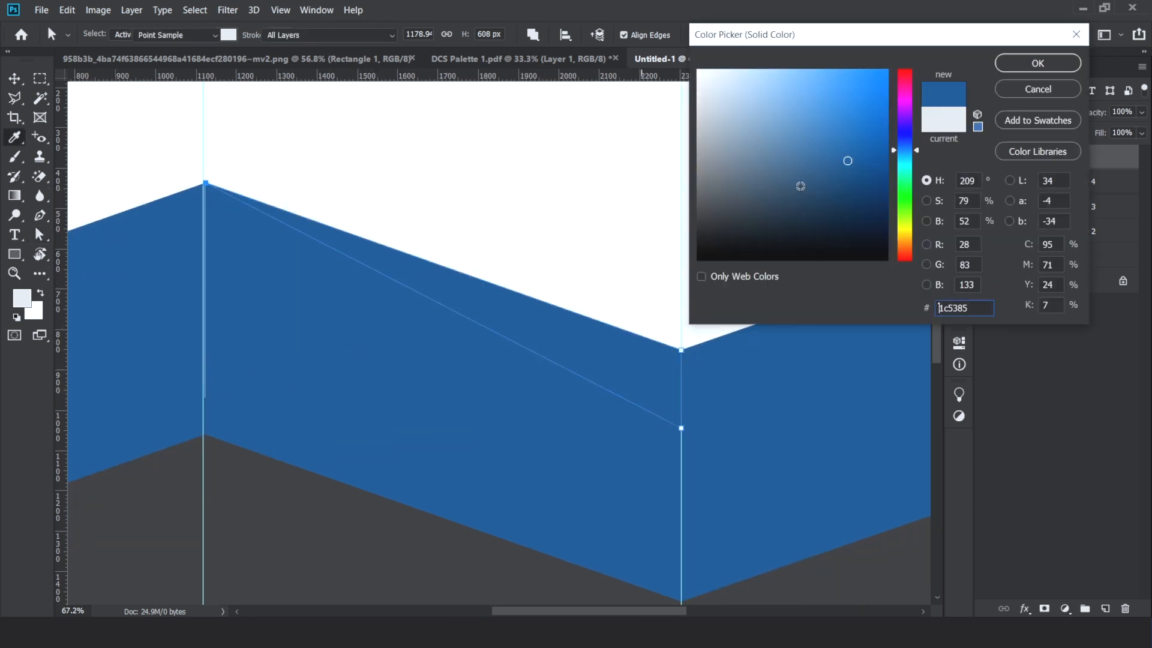
{"action": "left_click", "coordinate": [841, 142]}
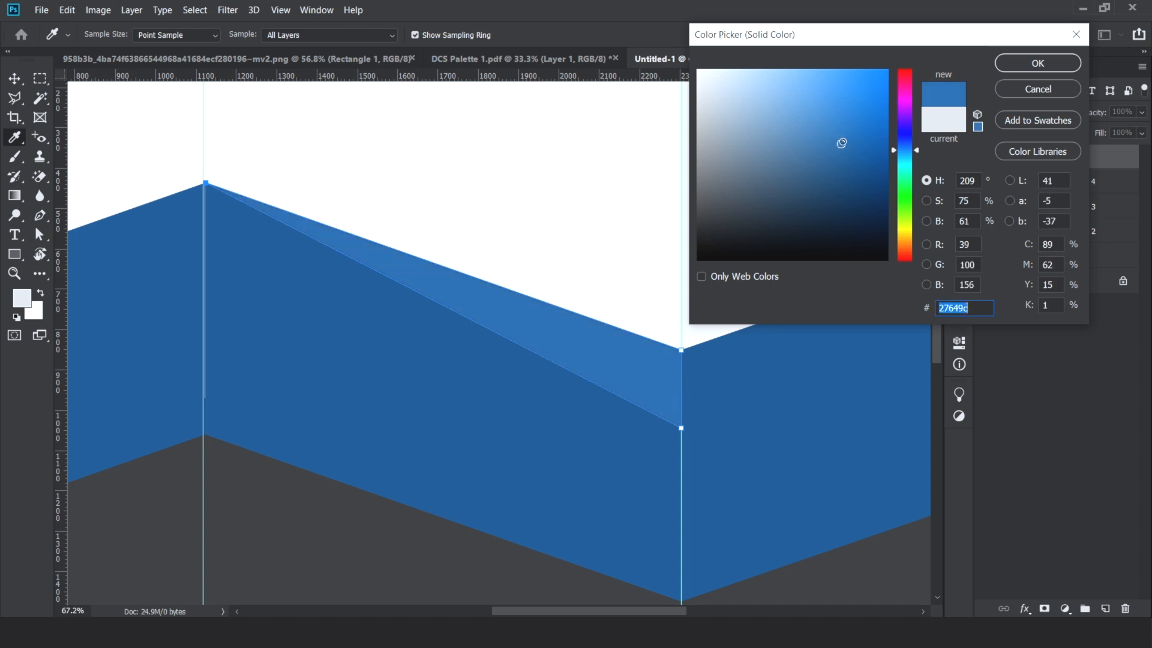
{"action": "left_click", "coordinate": [1065, 66]}
{"action": "scroll", "coordinate": [452, 196], "scroll_direction": "down", "scroll_amount": 2}
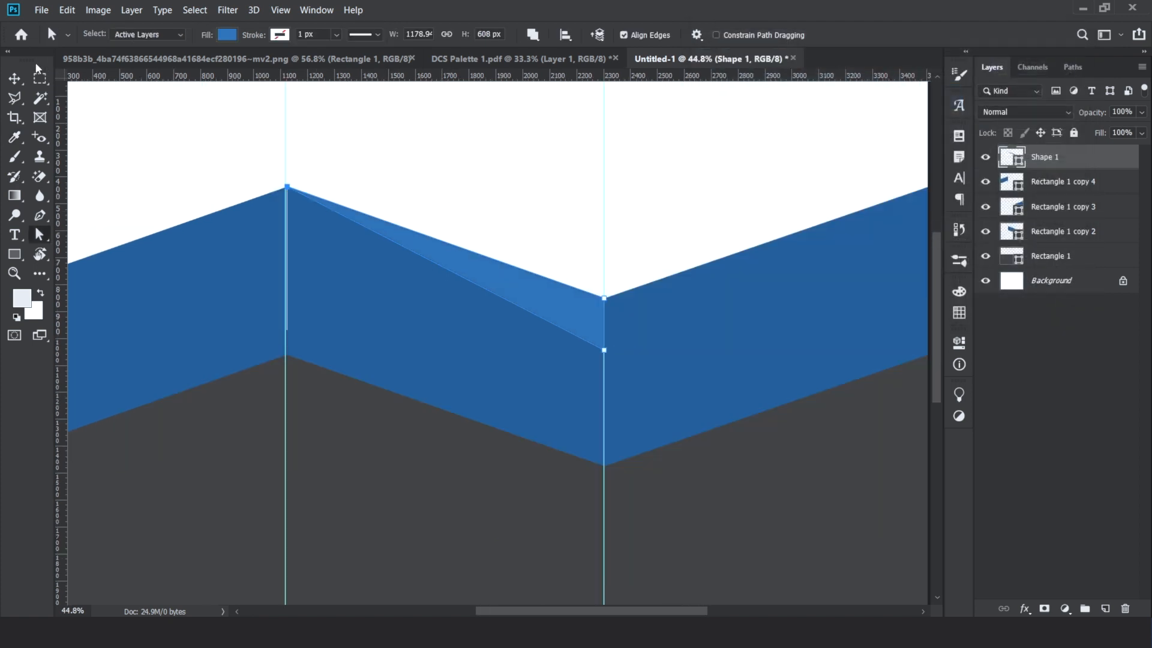
Duplicate the triangle onto the right-hand band, starting at the second guide, and flip the copy horizontally
{"action": "right_click", "coordinate": [24, 81]}
{"action": "left_click", "coordinate": [69, 78]}
{"action": "scroll", "coordinate": [390, 165], "scroll_direction": "down", "scroll_amount": 1}
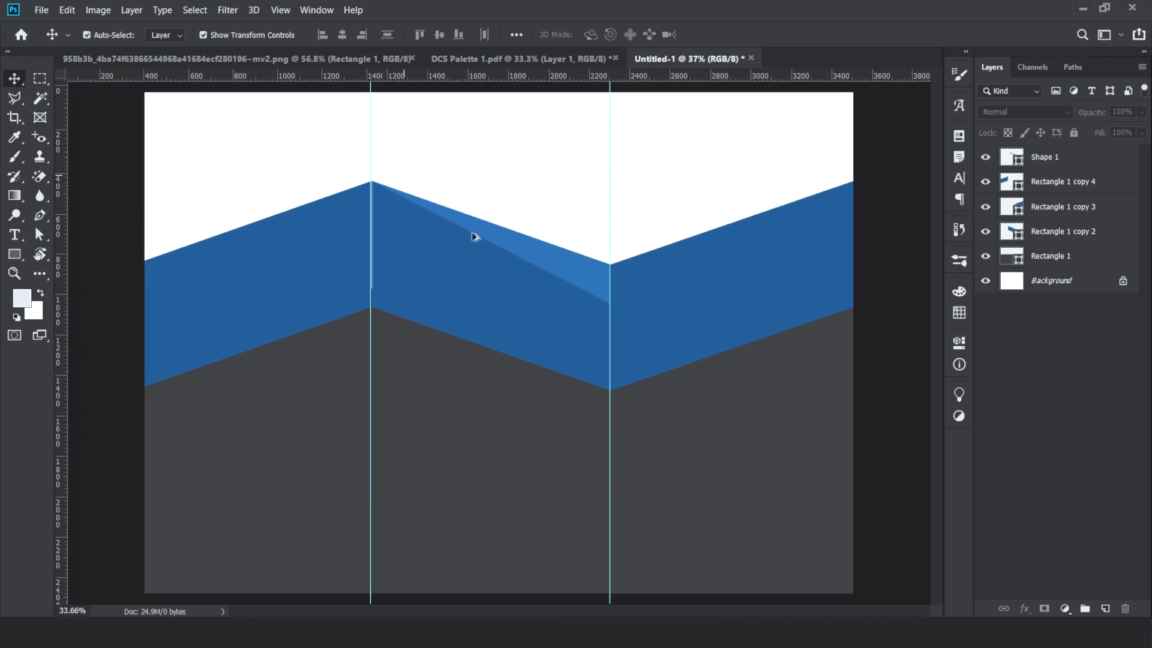
{"action": "left_click_drag", "start_coordinate": [552, 252], "coordinate": [795, 270]}
{"action": "left_click", "coordinate": [683, 202]}
{"action": "key", "text": "ctrl+t"}
{"action": "right_click", "coordinate": [800, 271]}
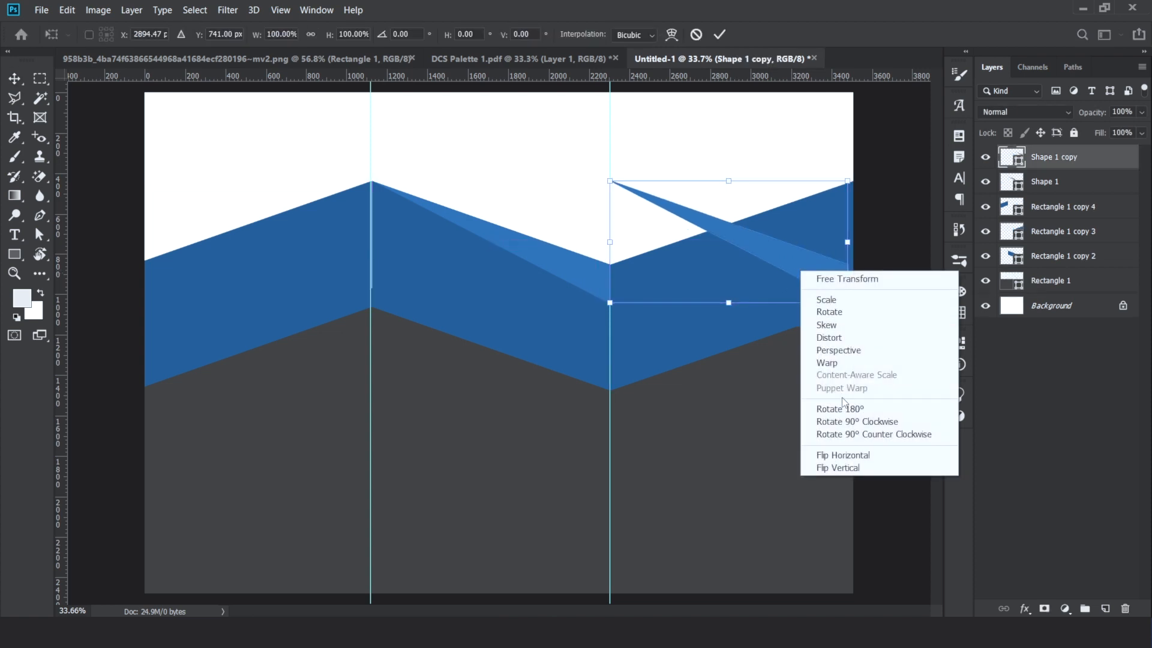
{"action": "left_click", "coordinate": [846, 455]}
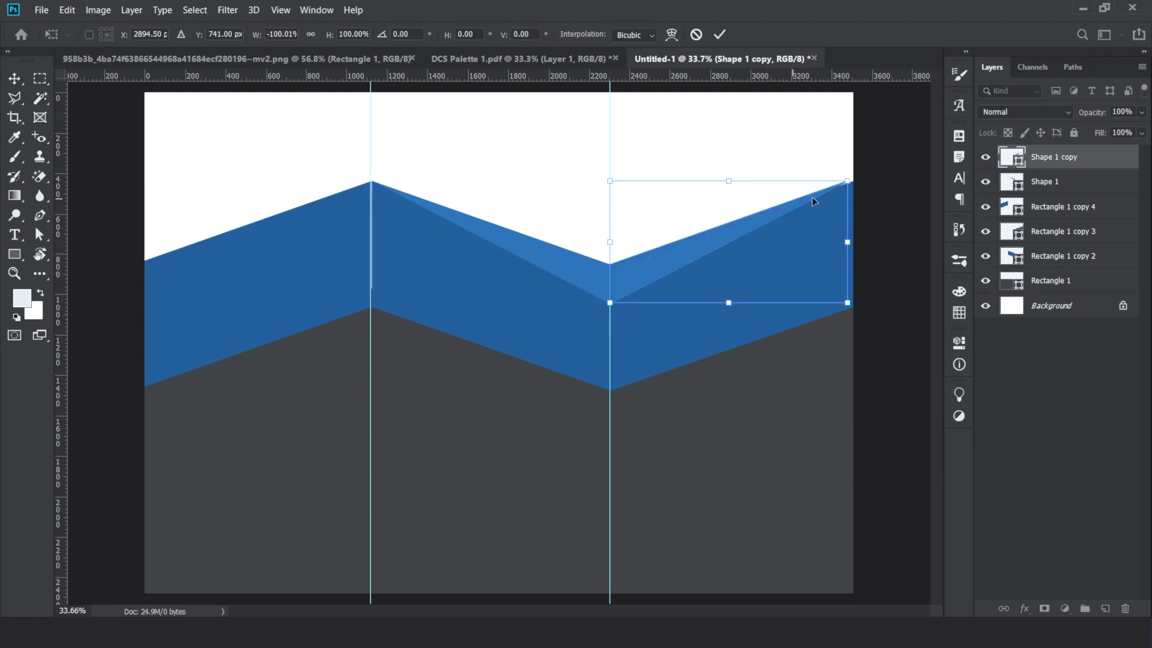
Stretch the flipped triangle copy so its tip reaches the canvas's right edge
{"action": "scroll", "coordinate": [842, 208], "scroll_direction": "up", "scroll_amount": 2}
{"action": "left_click_drag", "start_coordinate": [849, 257], "coordinate": [857, 258]}
{"action": "key", "text": "Return"}
Duplicate the middle triangle onto the left-hand band, flipped horizontally, with its tip aligned to the first guide at the peak
{"action": "scroll", "coordinate": [682, 224], "scroll_direction": "down", "scroll_amount": 3}
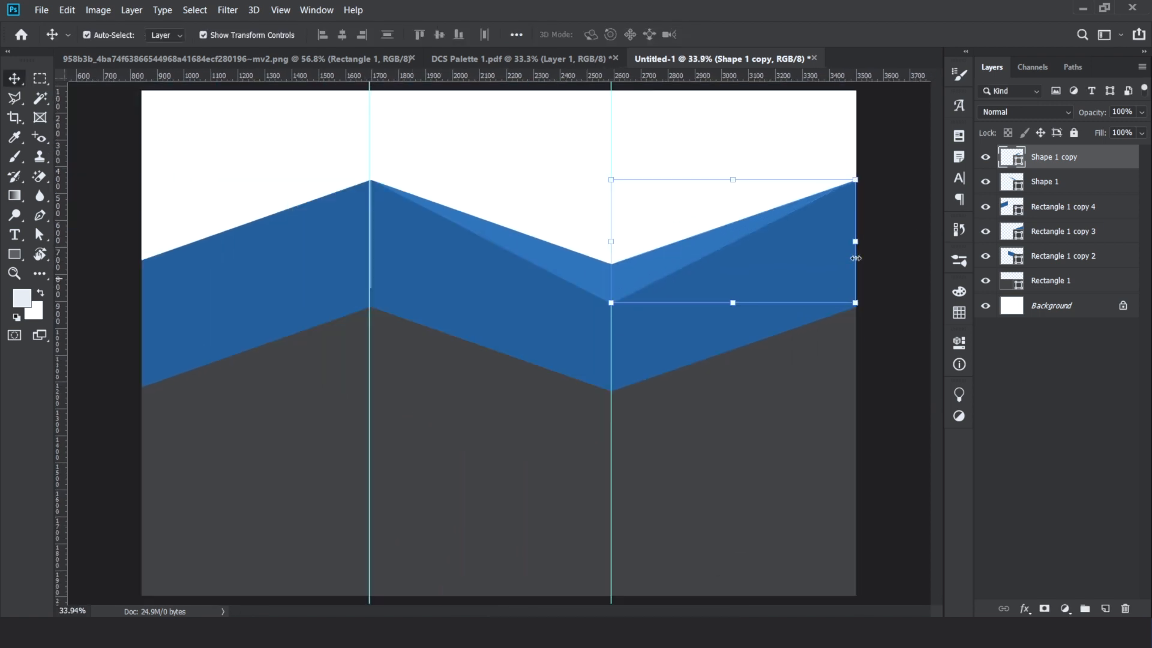
{"action": "left_click_drag", "start_coordinate": [567, 291], "coordinate": [420, 280]}
{"action": "key", "text": "ctrl+t"}
{"action": "right_click", "coordinate": [420, 279]}
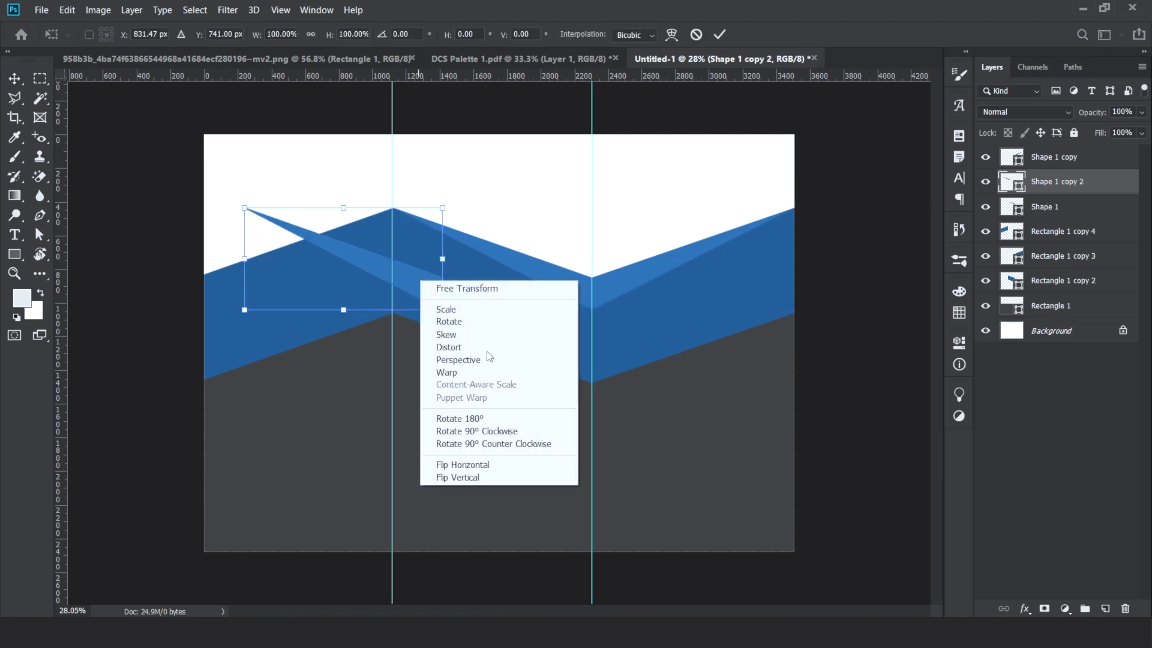
{"action": "left_click", "coordinate": [520, 466]}
{"action": "left_click_drag", "start_coordinate": [298, 275], "coordinate": [245, 276]}
{"action": "key", "text": "Return"}
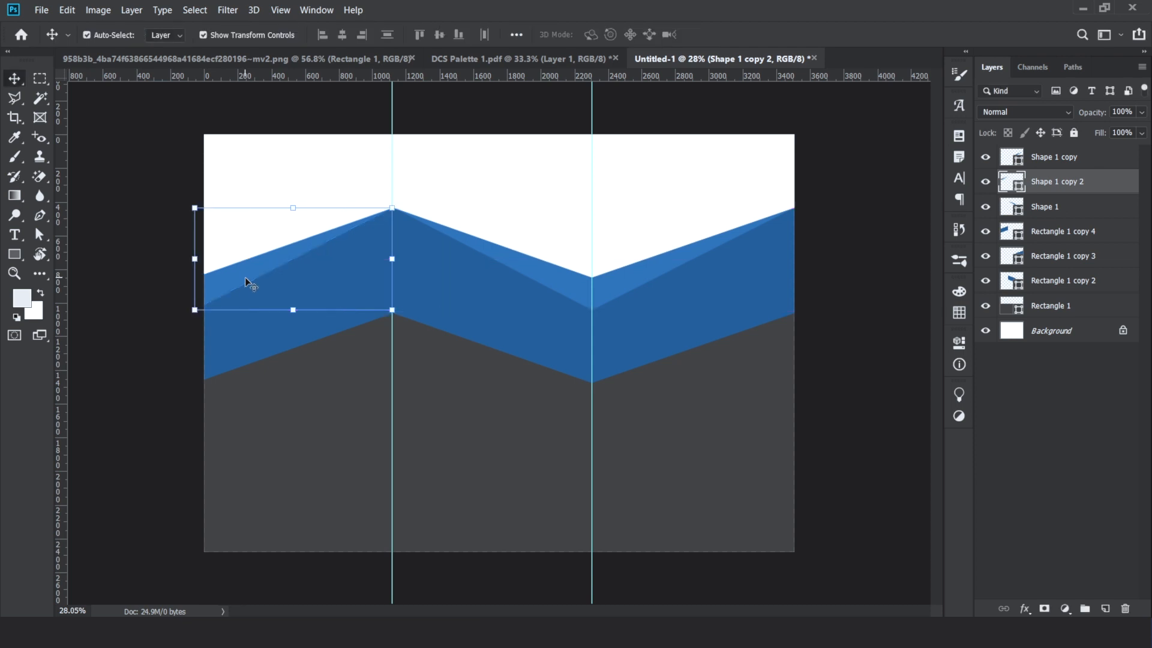
{"action": "left_click", "coordinate": [114, 205]}
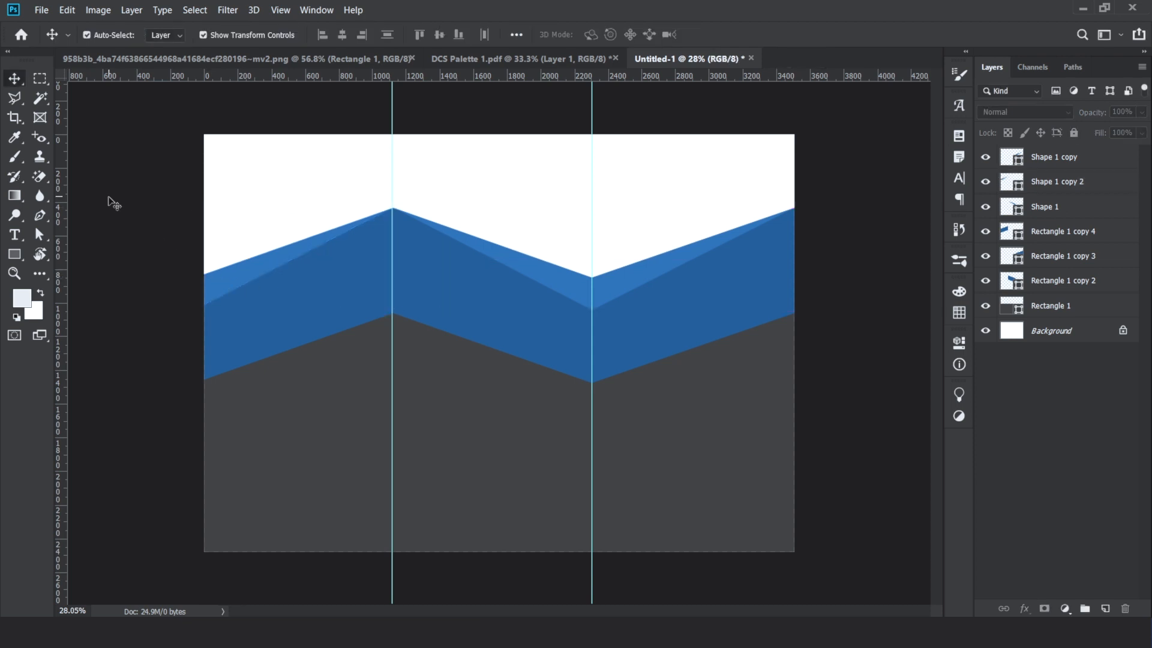
Duplicate the middle triangle and lower the copy until its bottom meets the middle band's lowest point at the second guide
{"action": "left_click_drag", "start_coordinate": [570, 290], "coordinate": [569, 339]}
{"action": "key", "text": "ctrl+t"}
{"action": "right_click", "coordinate": [571, 334]}
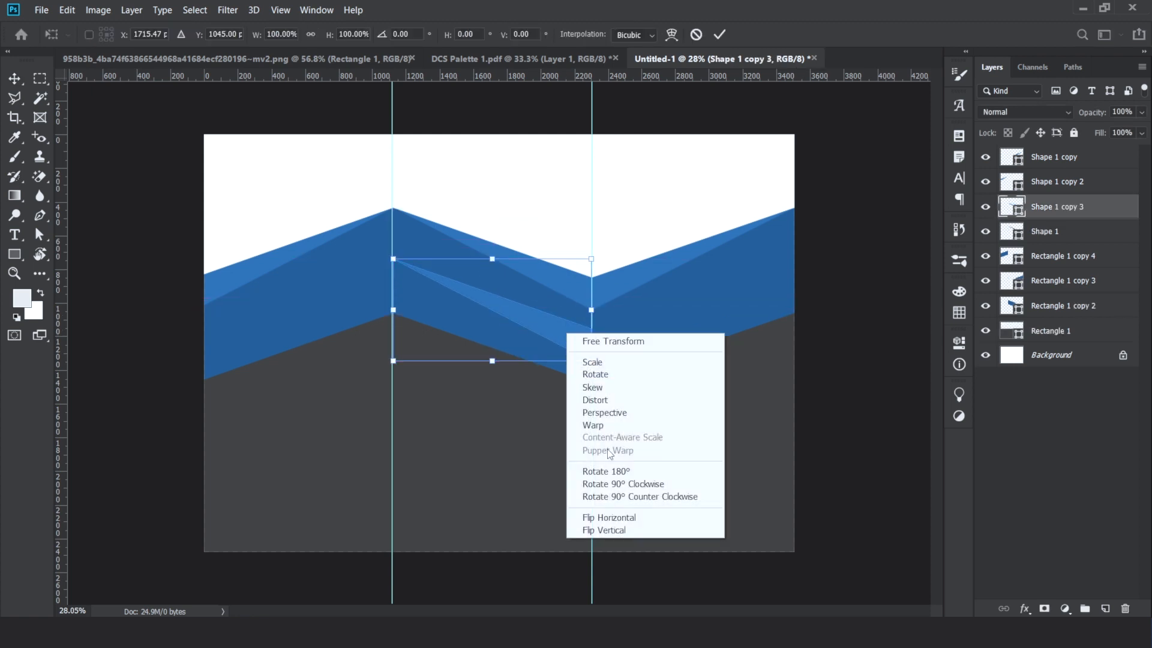
{"action": "left_click", "coordinate": [613, 517]}
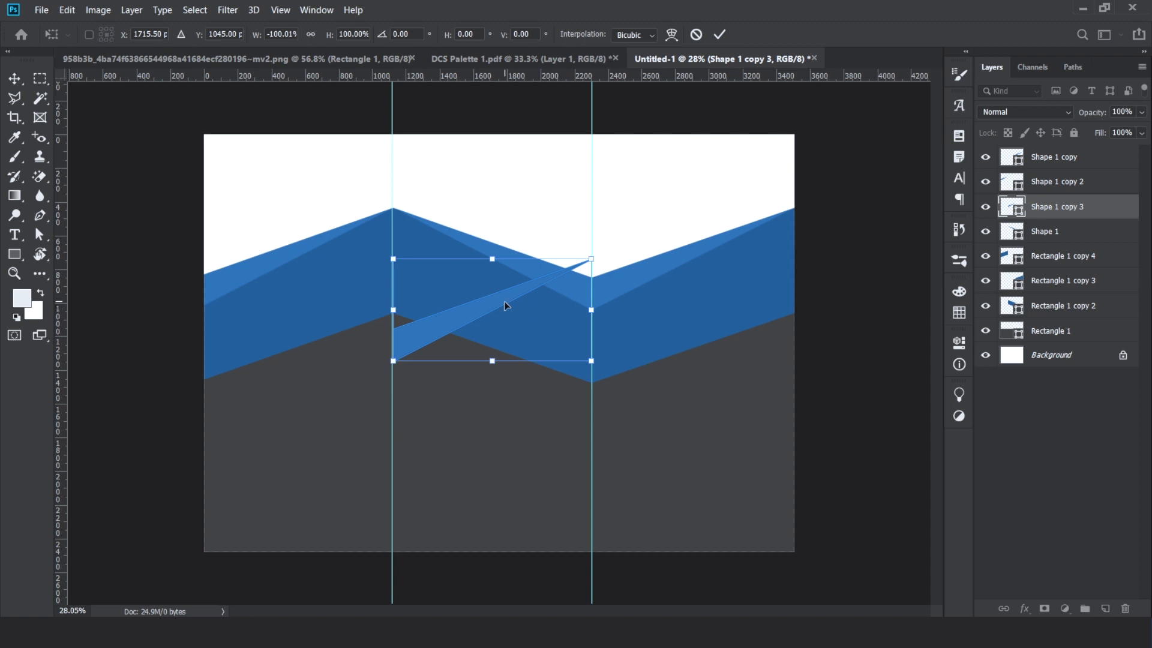
{"action": "key", "text": "ctrl+z"}
{"action": "left_click_drag", "start_coordinate": [511, 315], "coordinate": [513, 343]}
Flip the lowered triangle copy horizontally and vertically so it follows the middle band's lower edge
{"action": "right_click", "coordinate": [513, 343]}
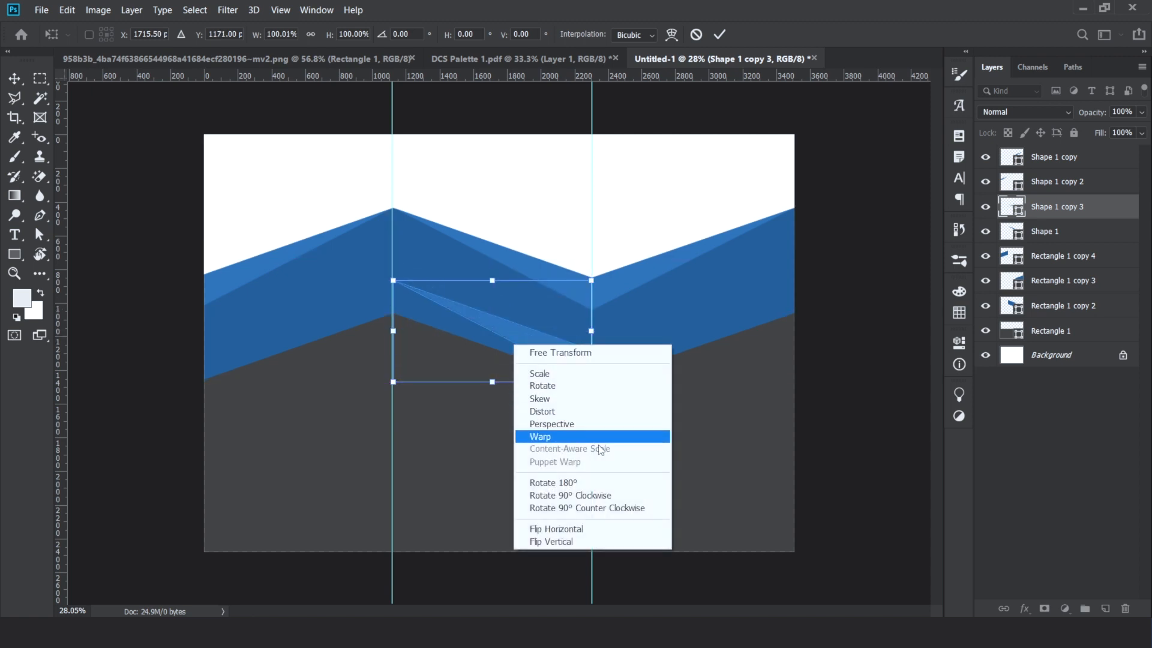
{"action": "left_click", "coordinate": [591, 528]}
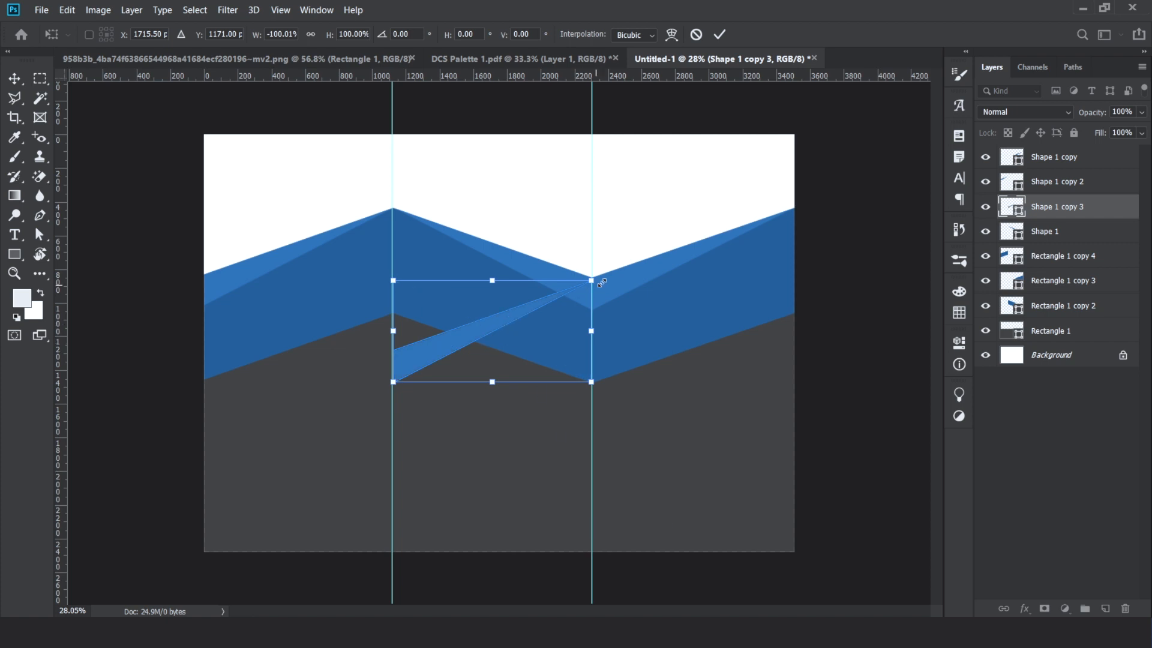
{"action": "right_click", "coordinate": [536, 307]}
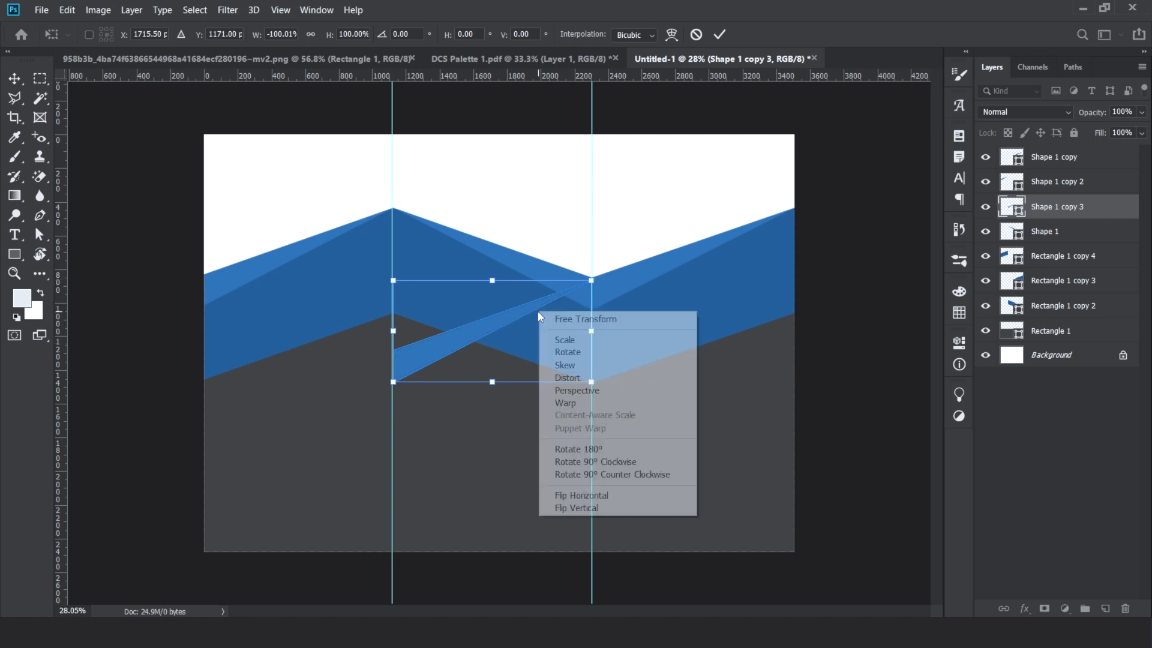
{"action": "left_click", "coordinate": [576, 507]}
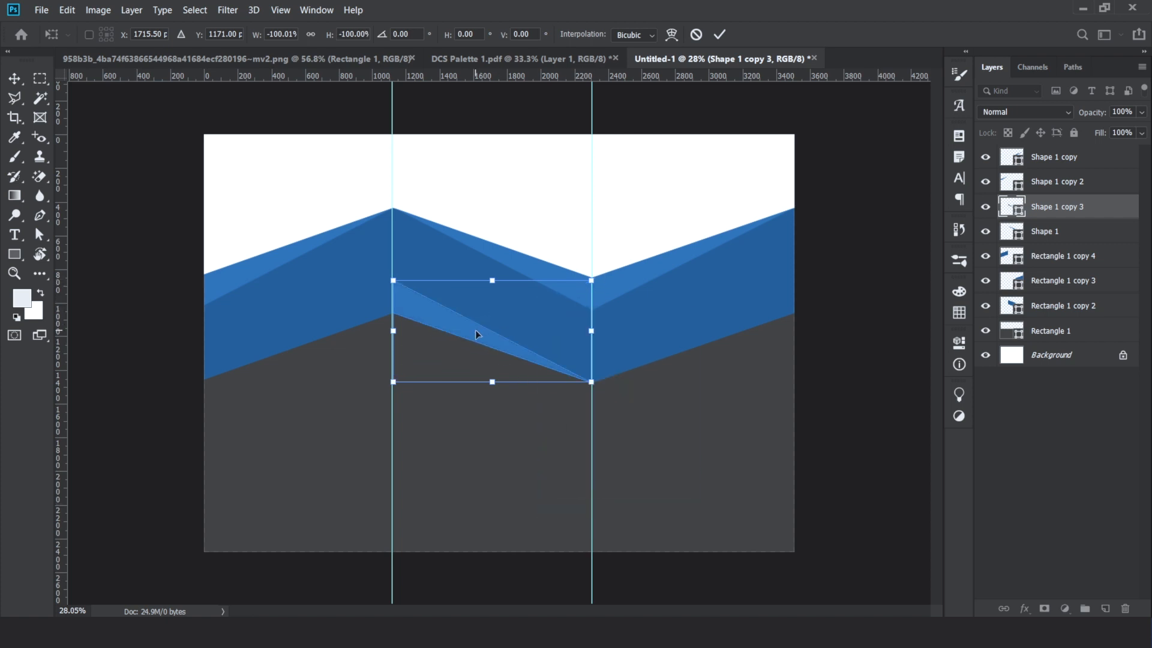
{"action": "key", "text": "Return"}
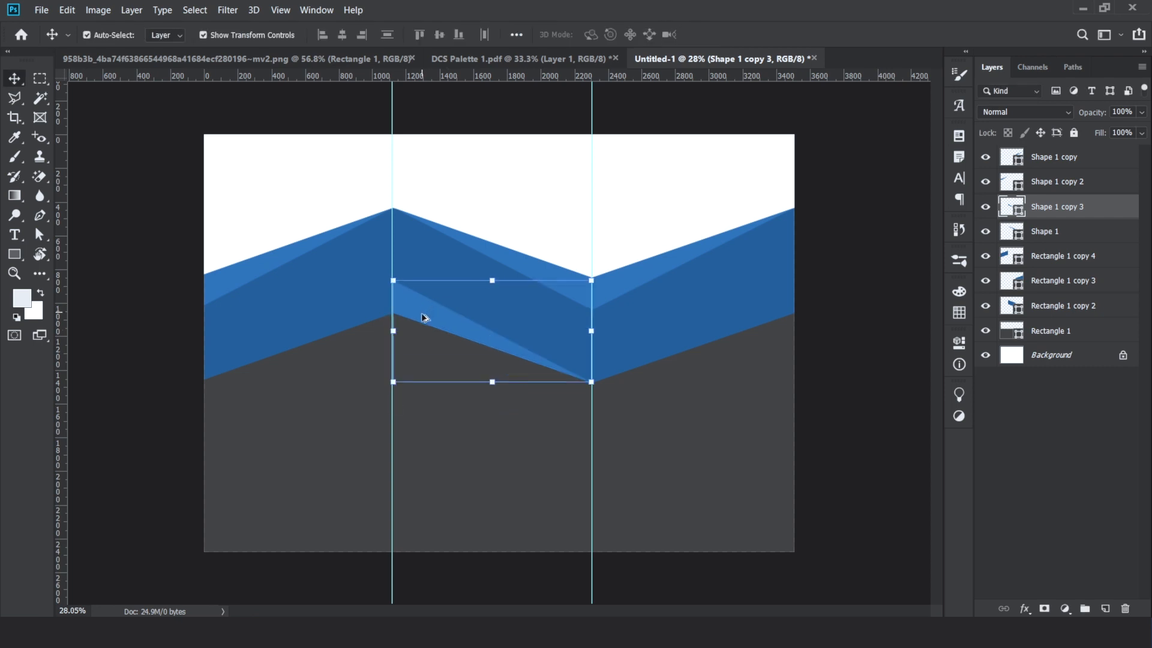
Duplicate the middle band's lower triangle along the left band's lower edge, flipped horizontally and aligned to the first guide
{"action": "left_click_drag", "start_coordinate": [423, 316], "coordinate": [229, 308], "text": "alt"}
{"action": "key", "text": "ctrl+t"}
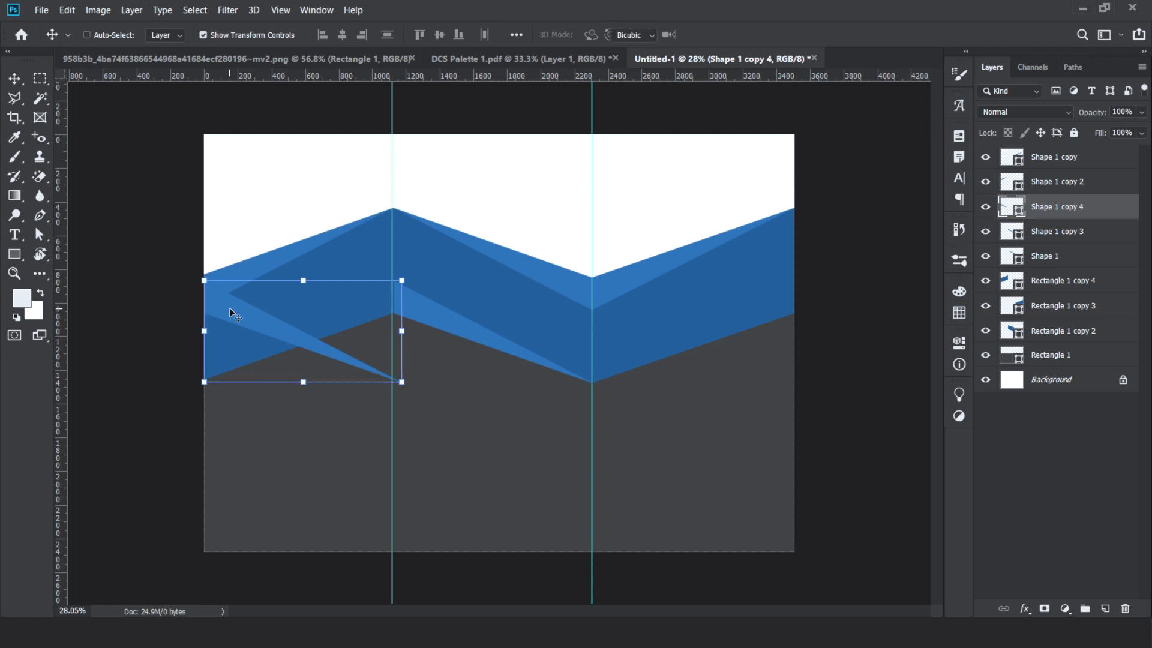
{"action": "right_click", "coordinate": [230, 308]}
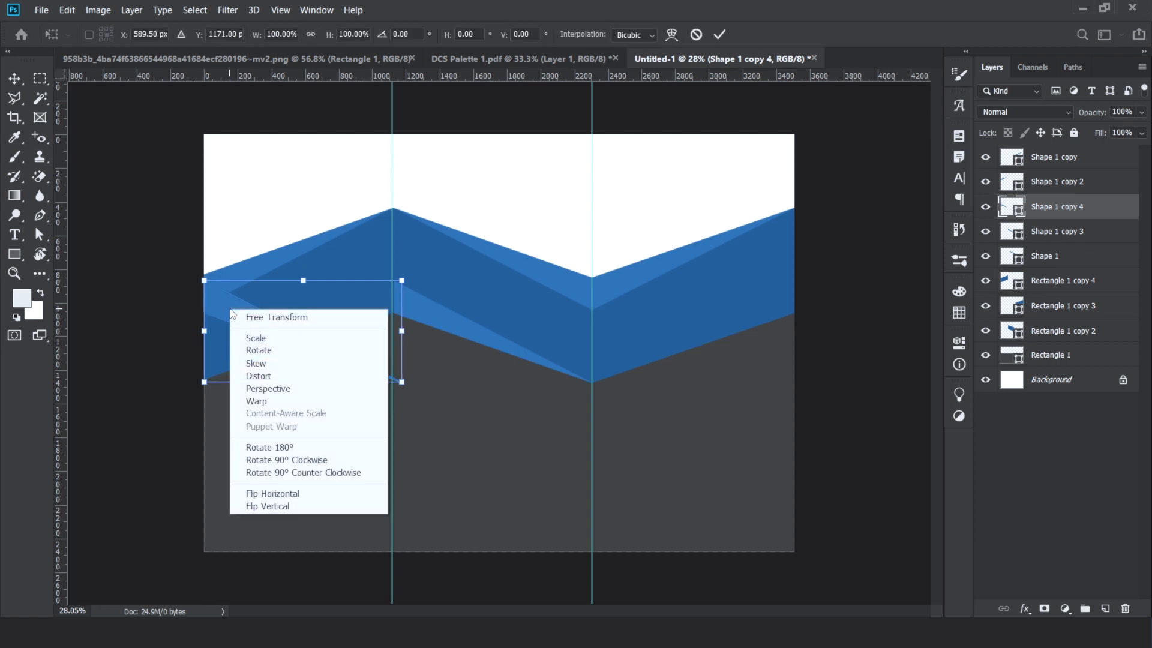
{"action": "left_click", "coordinate": [303, 493]}
{"action": "left_click_drag", "start_coordinate": [336, 334], "coordinate": [336, 334]}
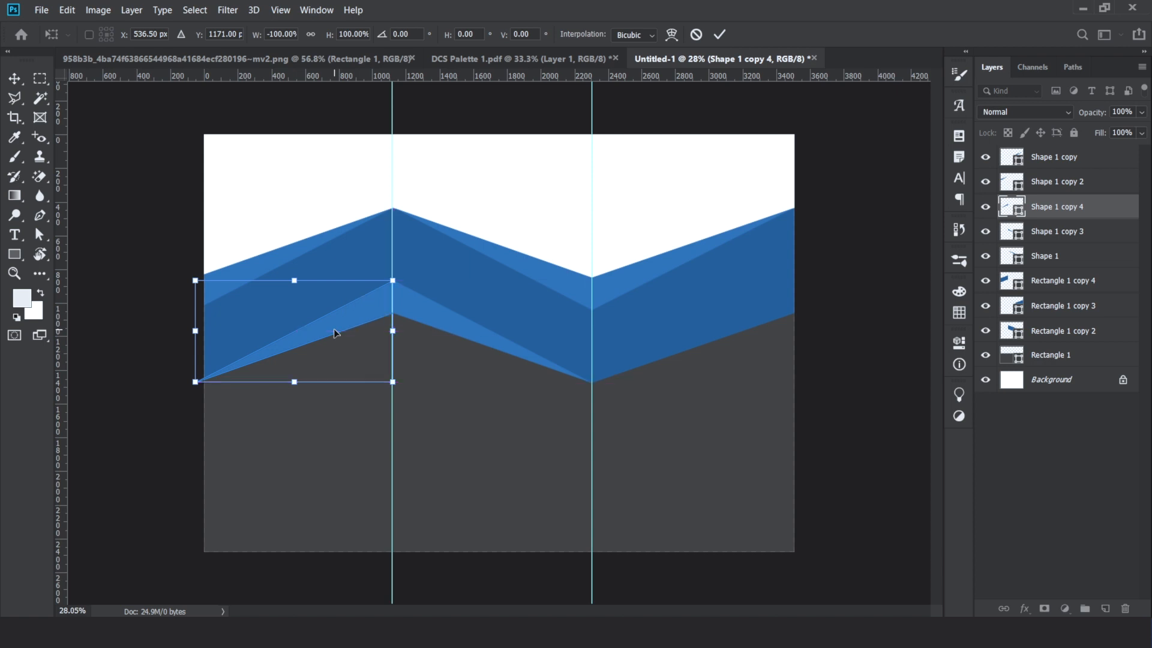
{"action": "key", "text": "Return"}
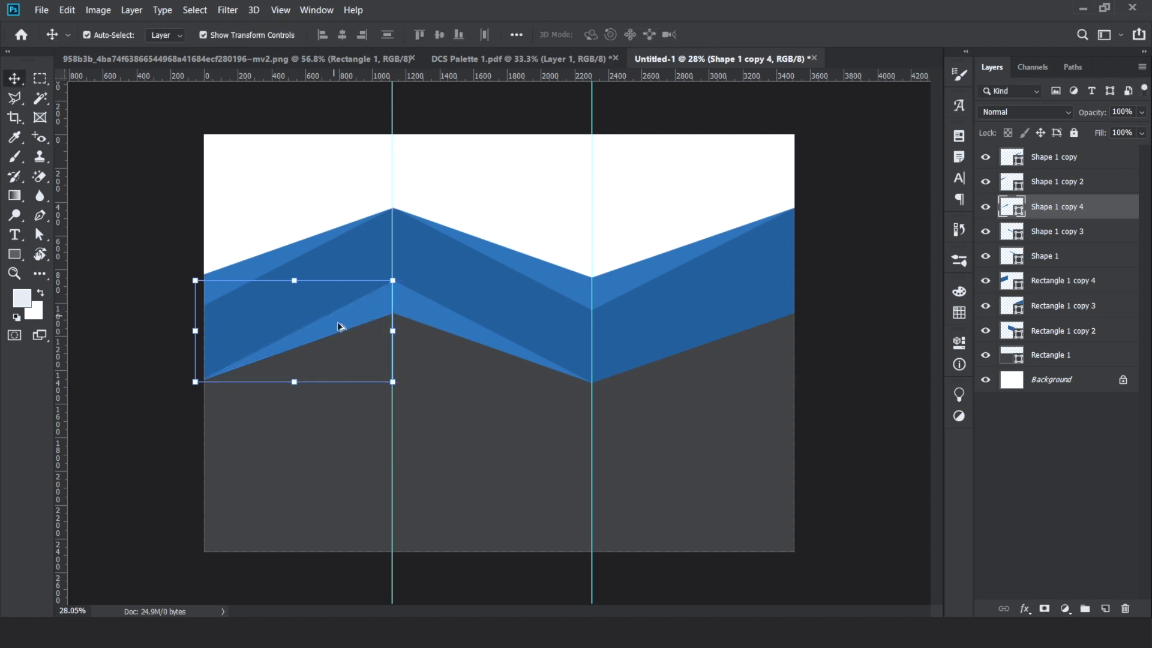
Duplicate the right band's upper triangle, rotate the copy 180°, and align it with that band's lower edge
{"action": "left_click_drag", "start_coordinate": [338, 327], "coordinate": [714, 294]}
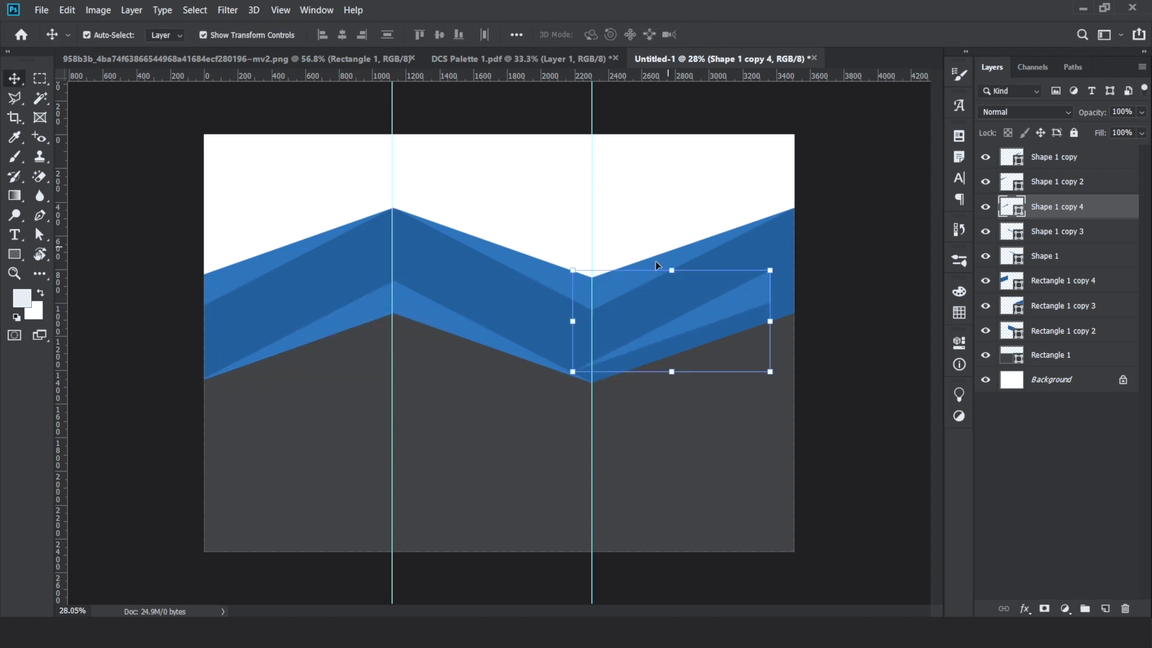
{"action": "key", "text": "ctrl+z"}
{"action": "left_click_drag", "start_coordinate": [660, 268], "coordinate": [661, 323]}
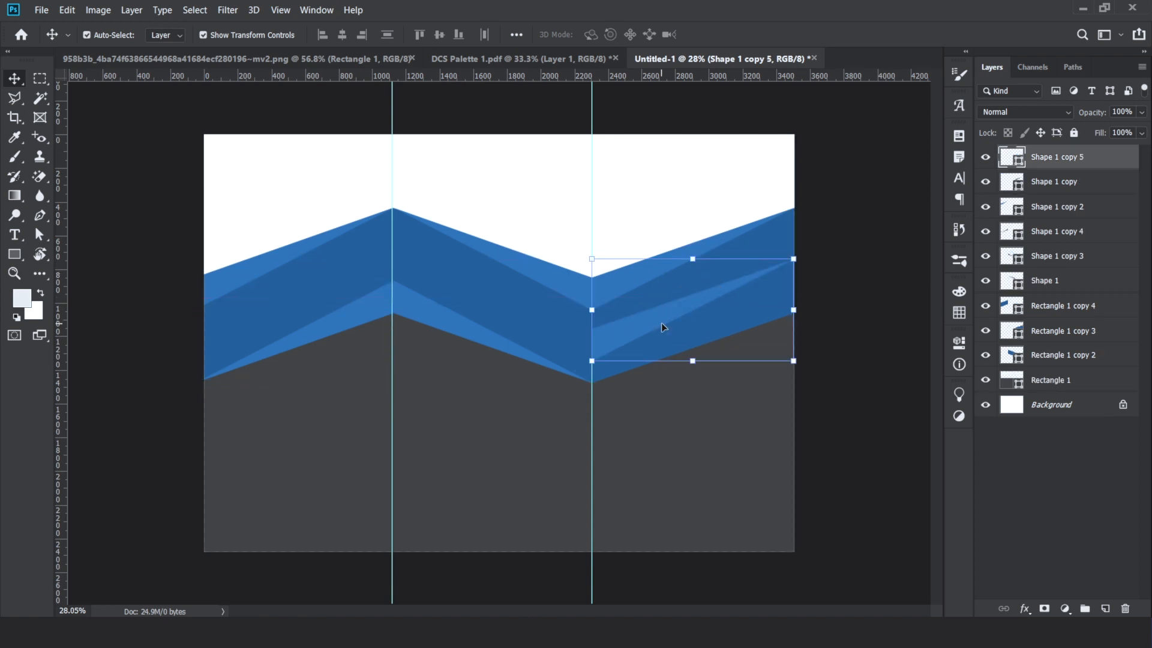
{"action": "key", "text": "ctrl+t"}
{"action": "right_click", "coordinate": [661, 323]}
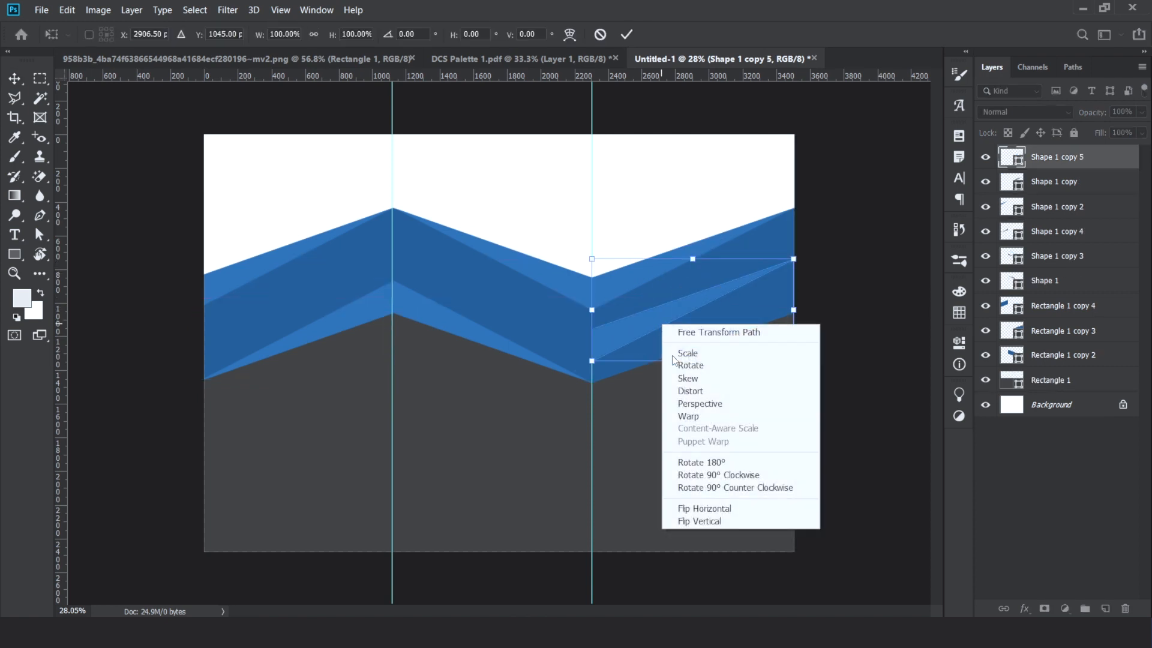
{"action": "left_click", "coordinate": [725, 462]}
{"action": "left_click_drag", "start_coordinate": [733, 305], "coordinate": [734, 325]}
{"action": "key", "text": "Return"}
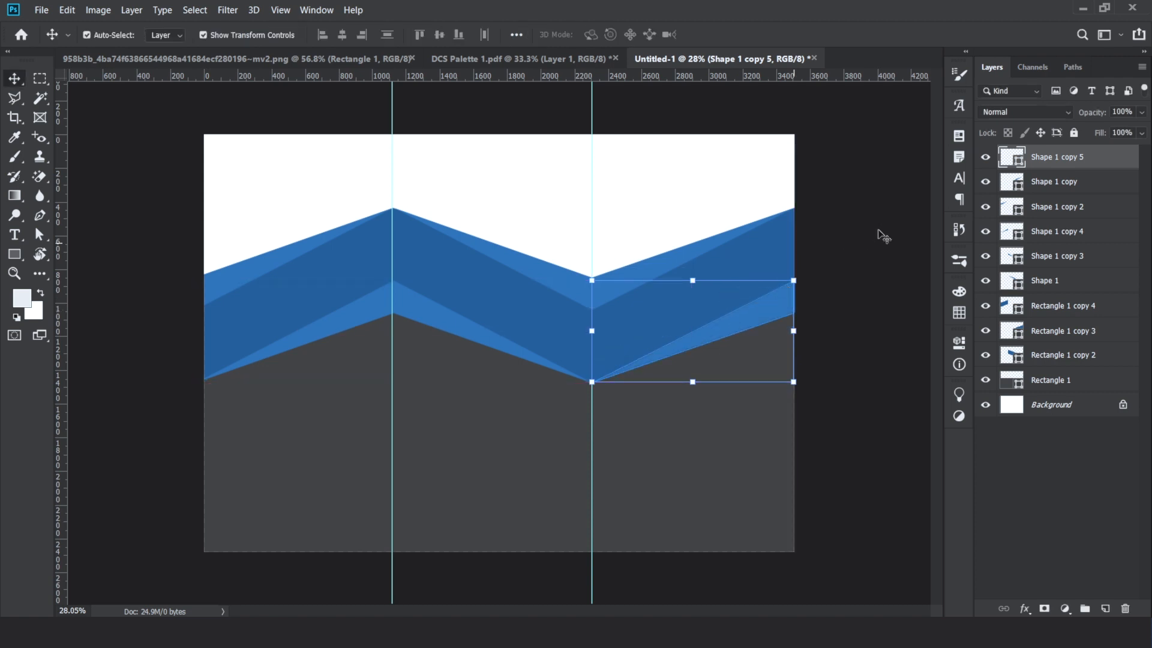
{"action": "left_click", "coordinate": [859, 216]}
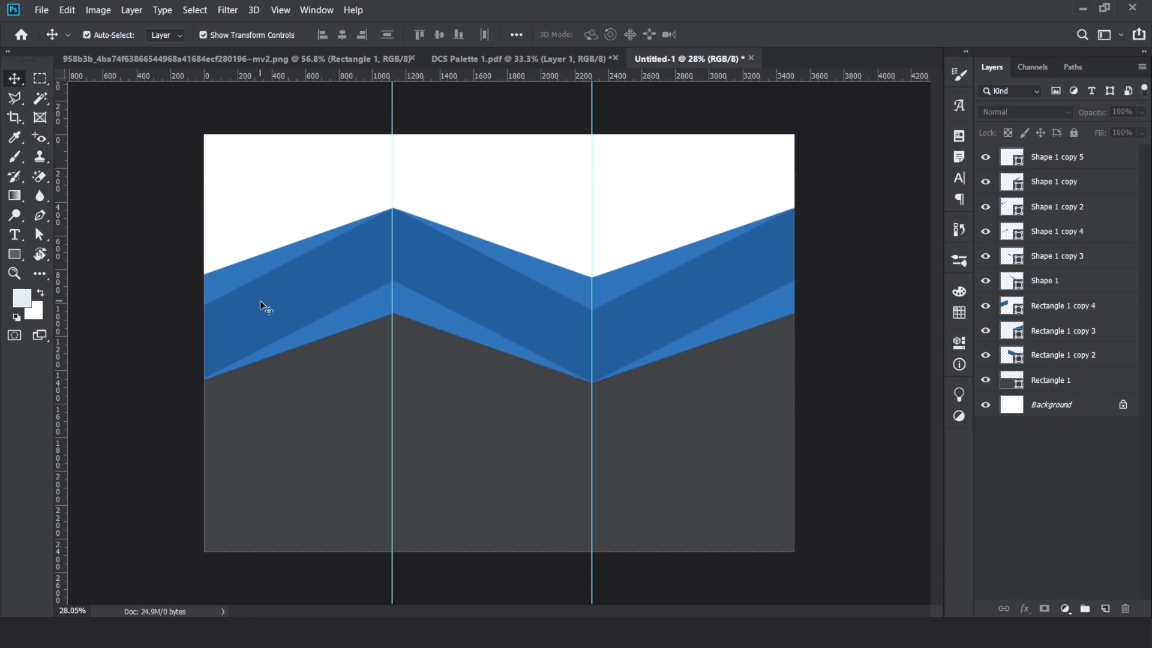
Switch to the web browser and search for "city wallpaper" in a new tab
{"action": "left_click", "coordinate": [333, 630]}
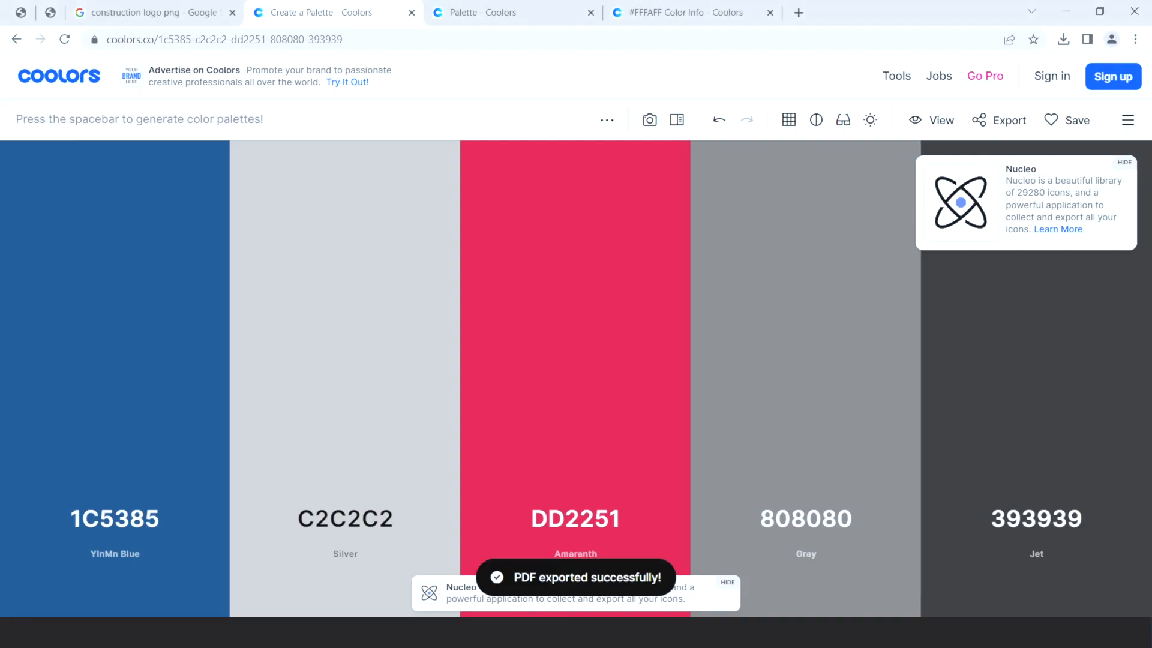
{"action": "left_click", "coordinate": [799, 13]}
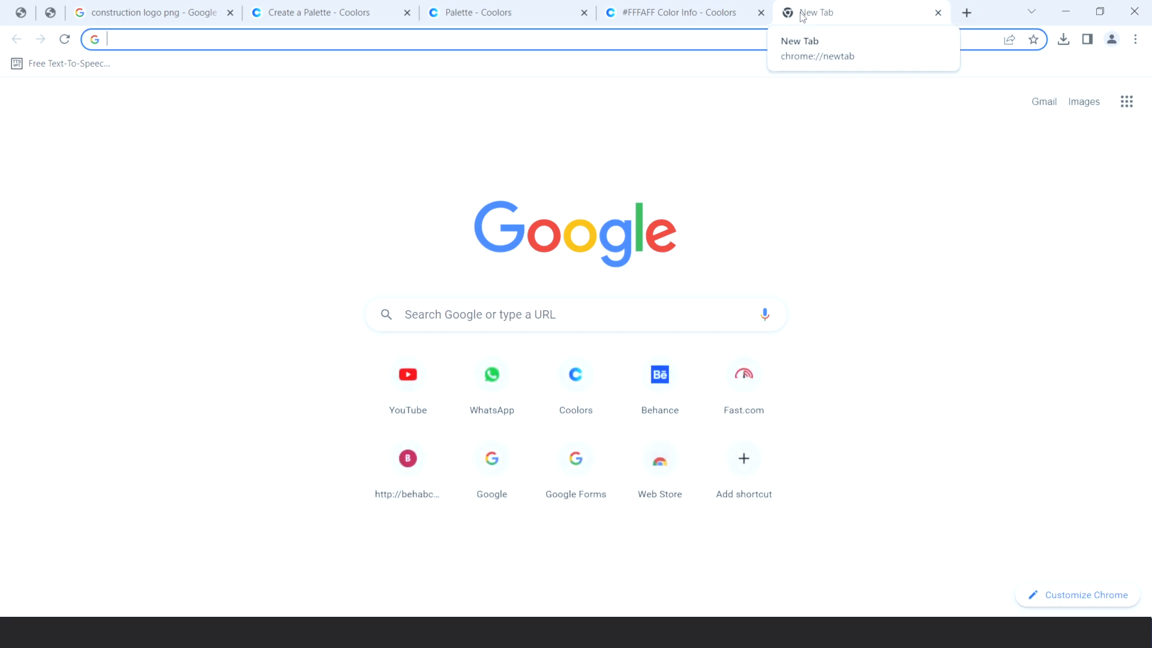
{"action": "type", "text": "زه"}
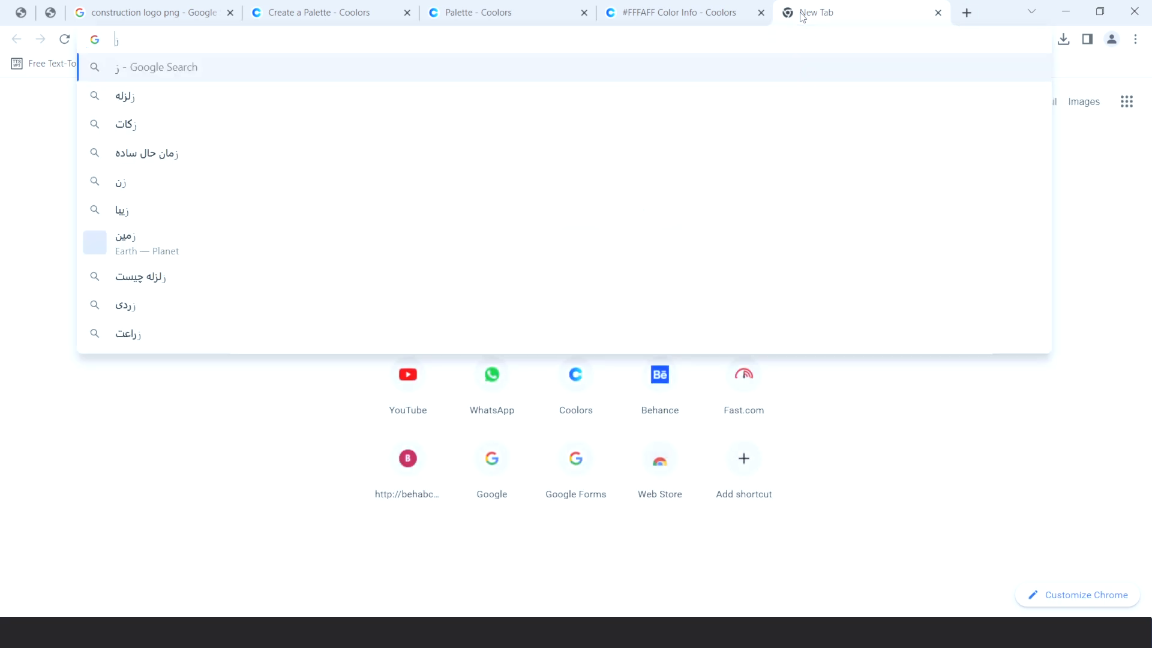
{"action": "key", "text": "BackSpace"}
{"action": "key", "text": "BackSpace"}
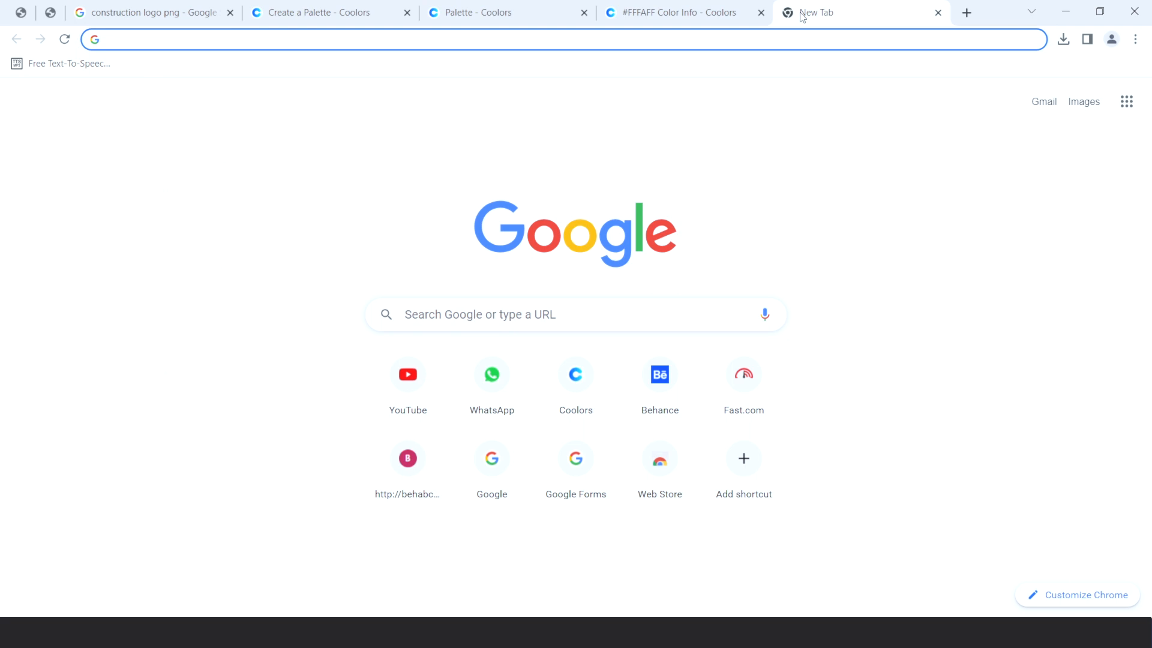
{"action": "type", "text": "city walp"}
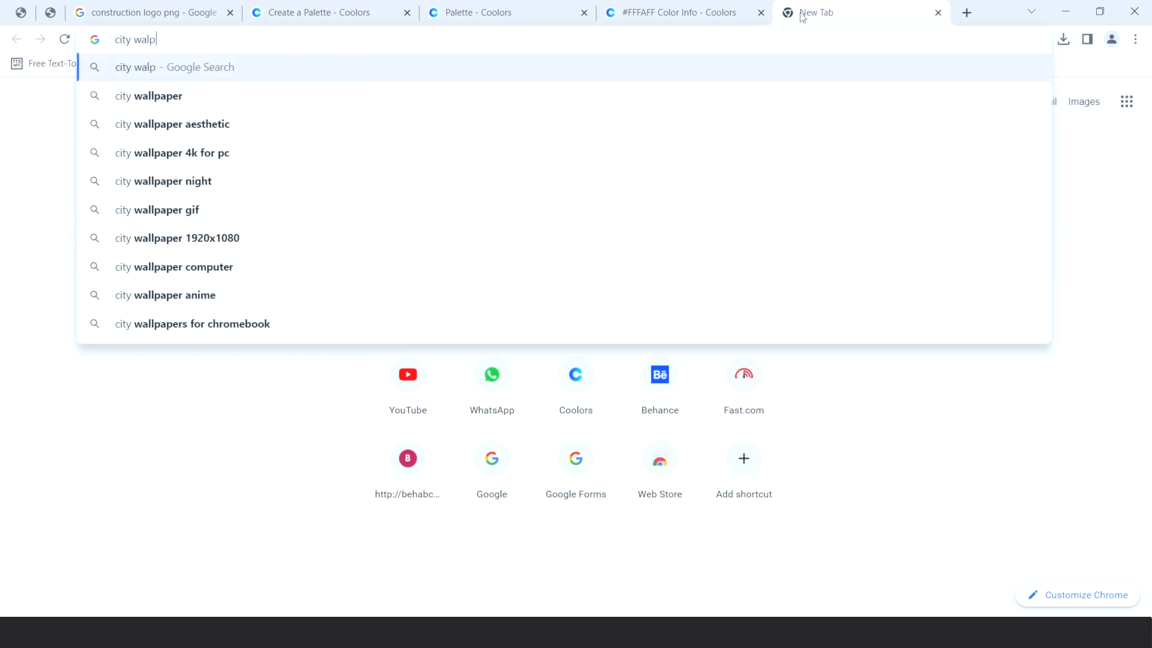
{"action": "key", "text": "BackSpace"}
{"action": "type", "text": "llpaper"}
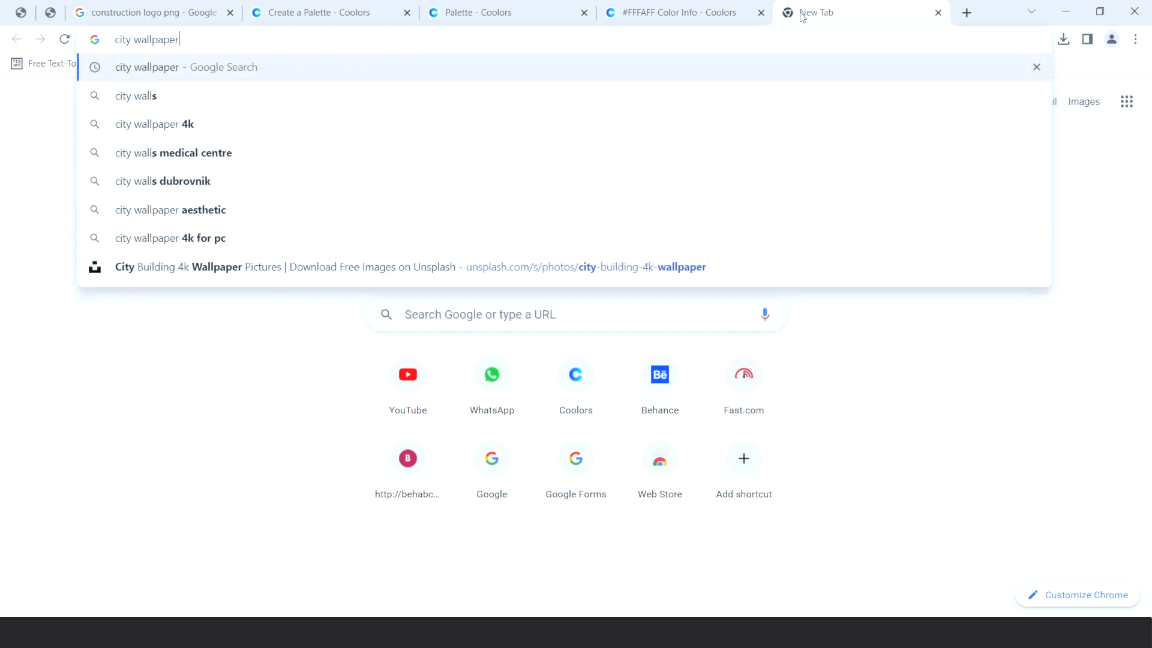
{"action": "key", "text": "Return"}
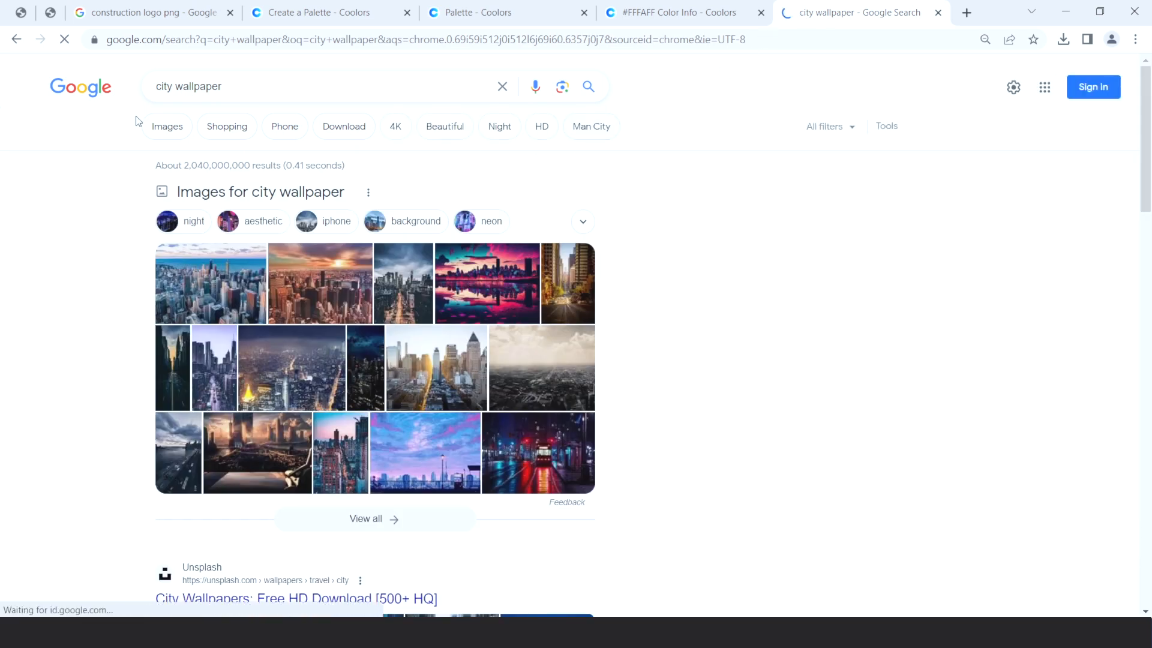
Filter the city wallpaper image results to large size and open the Pexels skyline photo's preview
{"action": "left_click", "coordinate": [157, 131]}
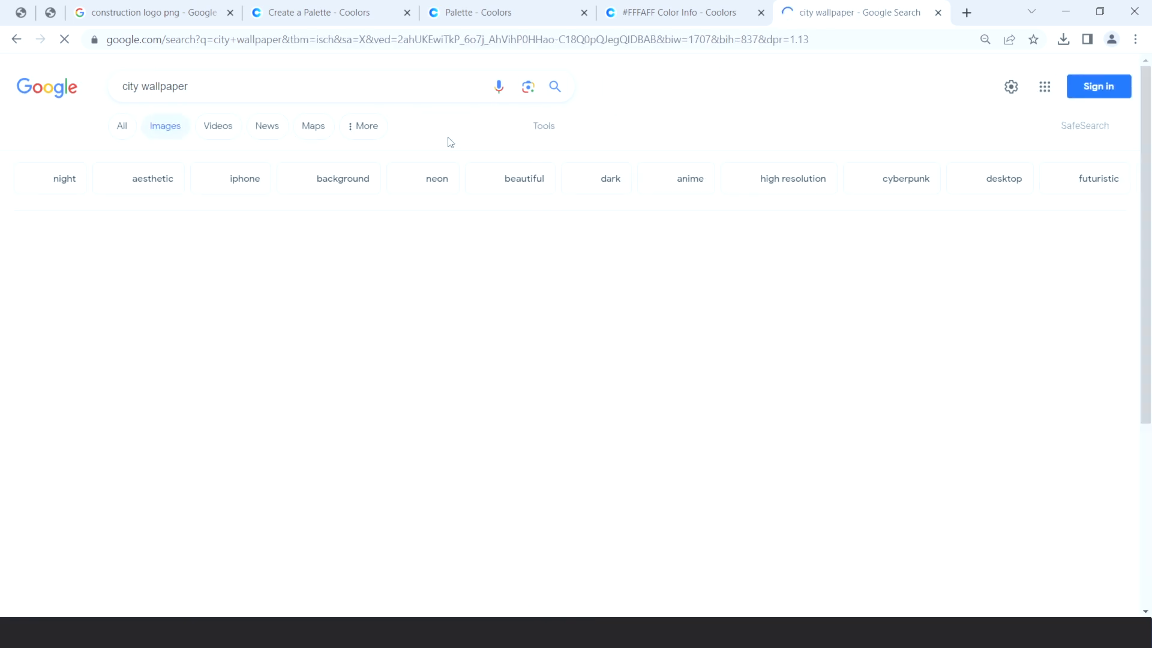
{"action": "left_click", "coordinate": [543, 126]}
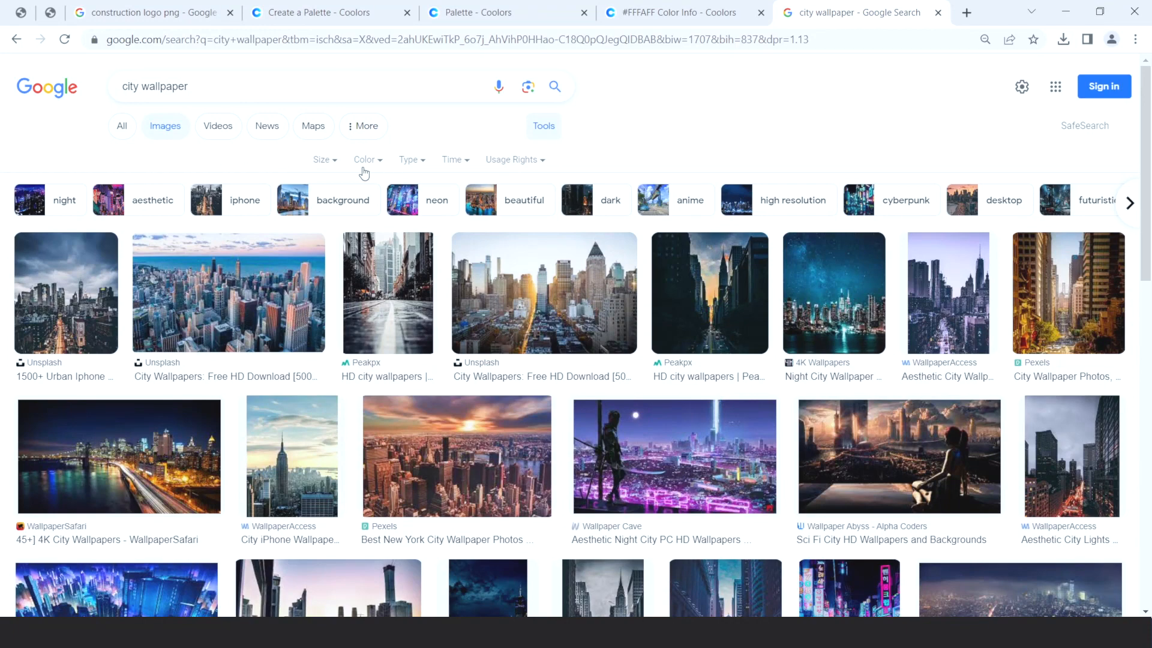
{"action": "left_click", "coordinate": [332, 171]}
{"action": "left_click", "coordinate": [331, 211]}
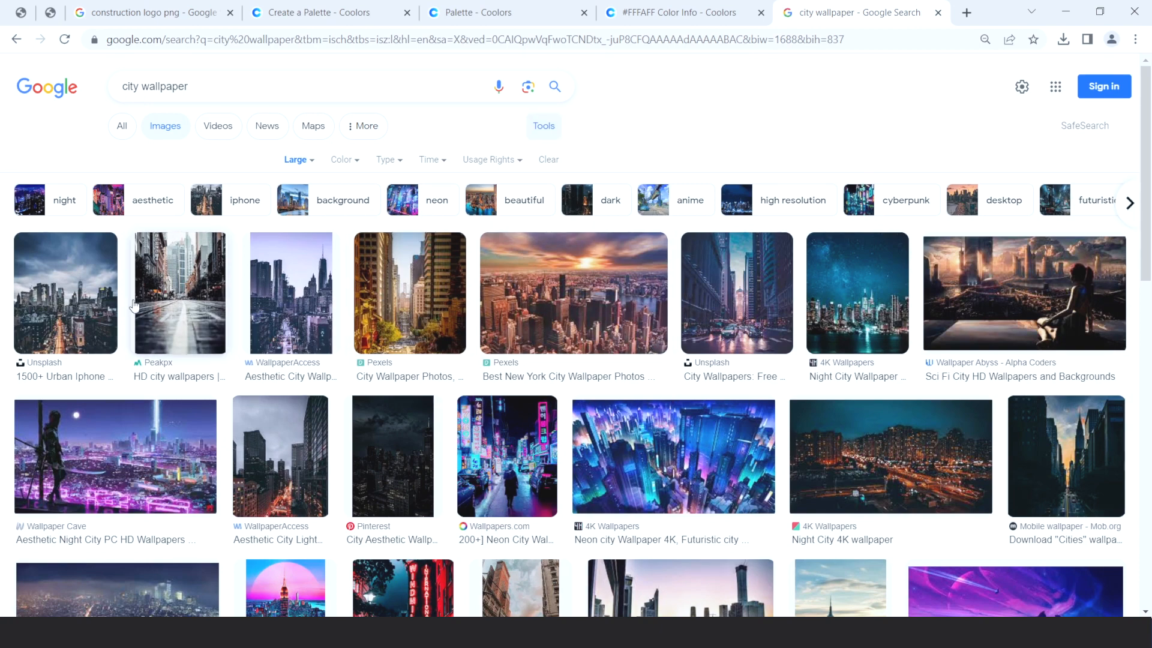
{"action": "scroll", "coordinate": [551, 316], "scroll_direction": "down", "scroll_amount": 5}
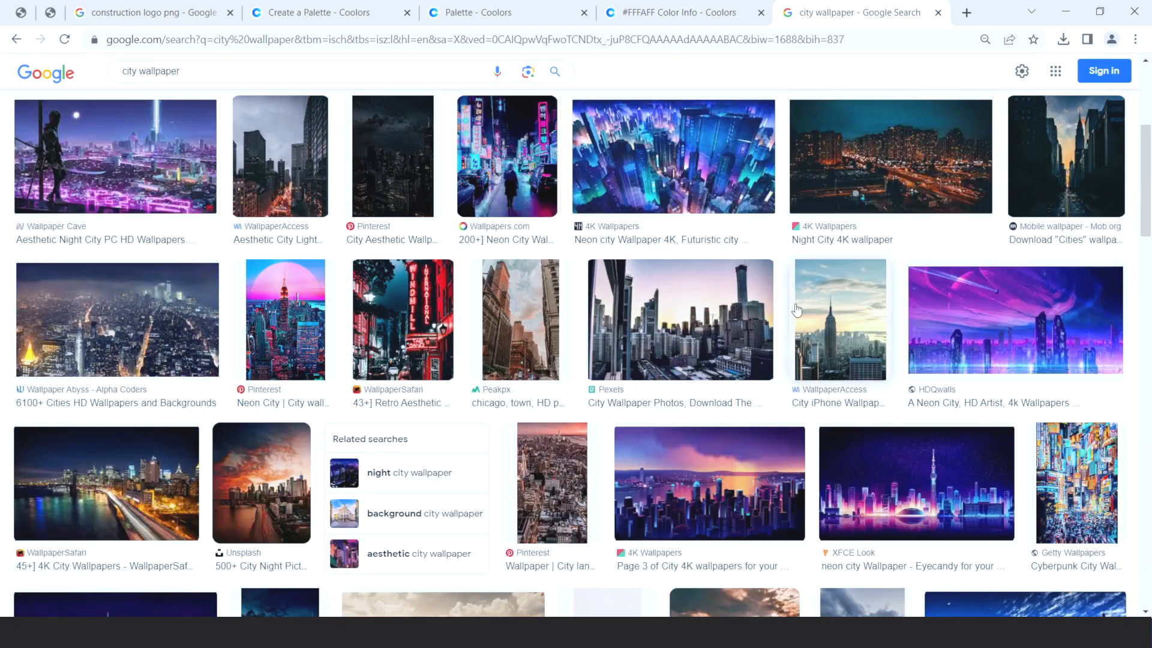
{"action": "left_click", "coordinate": [690, 338]}
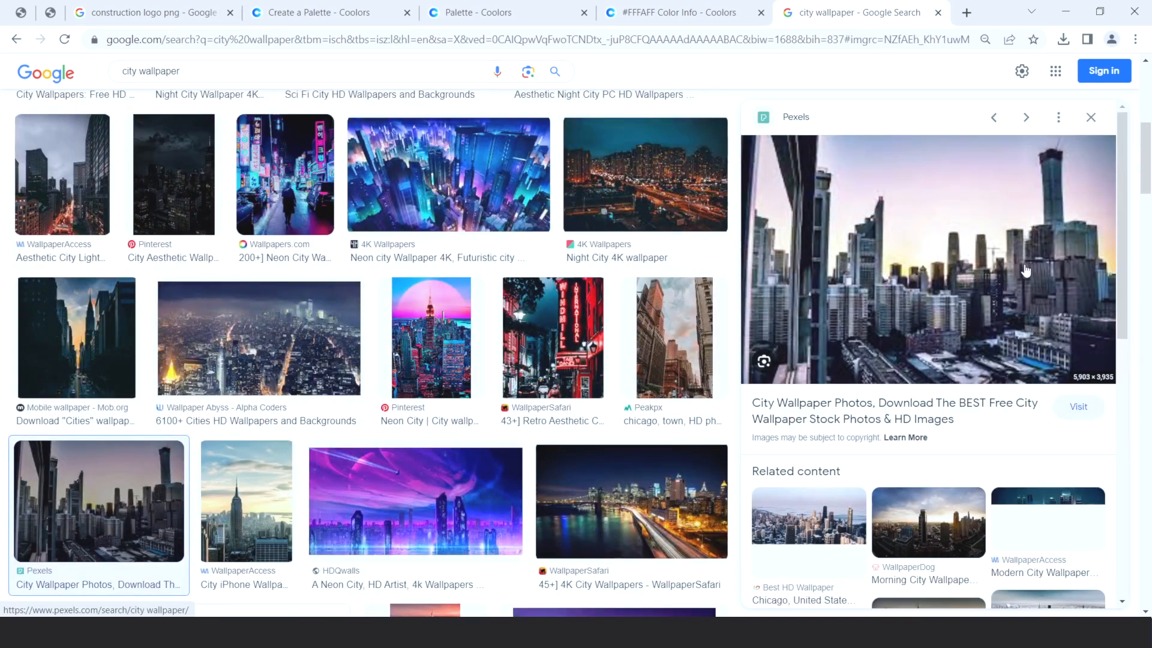
Switch to Photoshop, open the downloaded Pexels city photo and bring it into the brochure document as a new layer
{"action": "key", "text": "alt+Tab"}
{"action": "left_click_drag", "start_coordinate": [485, 436], "coordinate": [531, 595]}
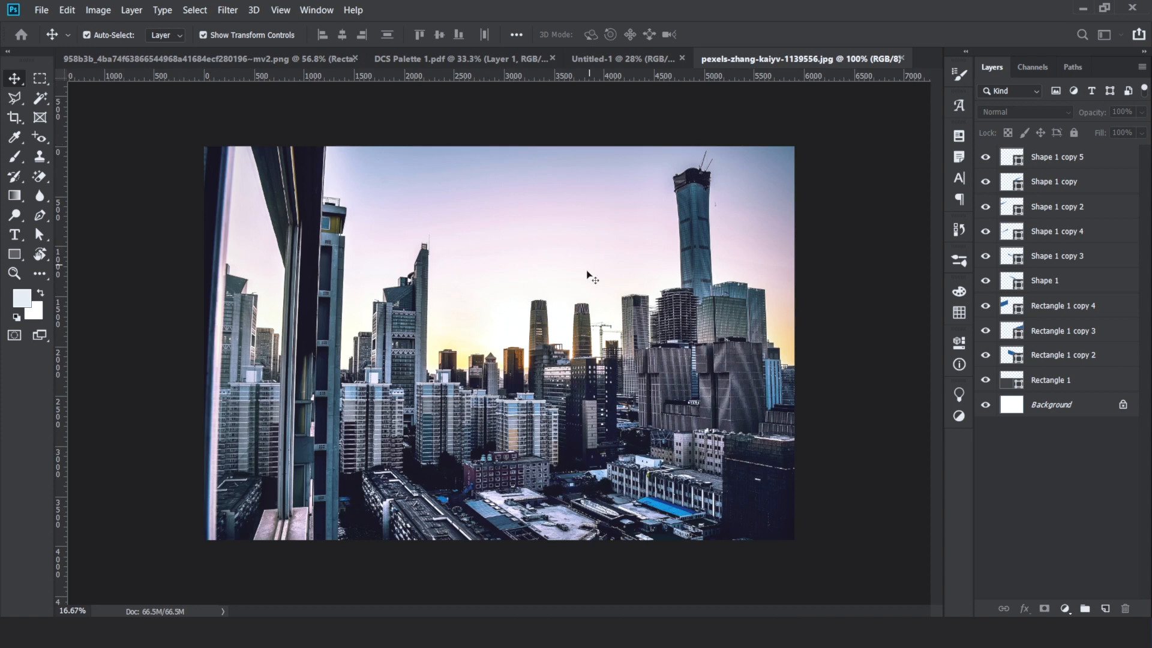
{"action": "mouse_move", "coordinate": [590, 276]}
{"action": "left_mouse_down"}
{"action": "mouse_move", "coordinate": [696, 57]}
{"action": "mouse_move", "coordinate": [612, 66]}
{"action": "mouse_move", "coordinate": [624, 59]}
{"action": "mouse_move", "coordinate": [589, 269]}
{"action": "left_mouse_up"}
{"action": "left_click_drag", "start_coordinate": [500, 282], "coordinate": [443, 280]}
{"action": "scroll", "coordinate": [467, 289], "scroll_direction": "down", "scroll_amount": 4}
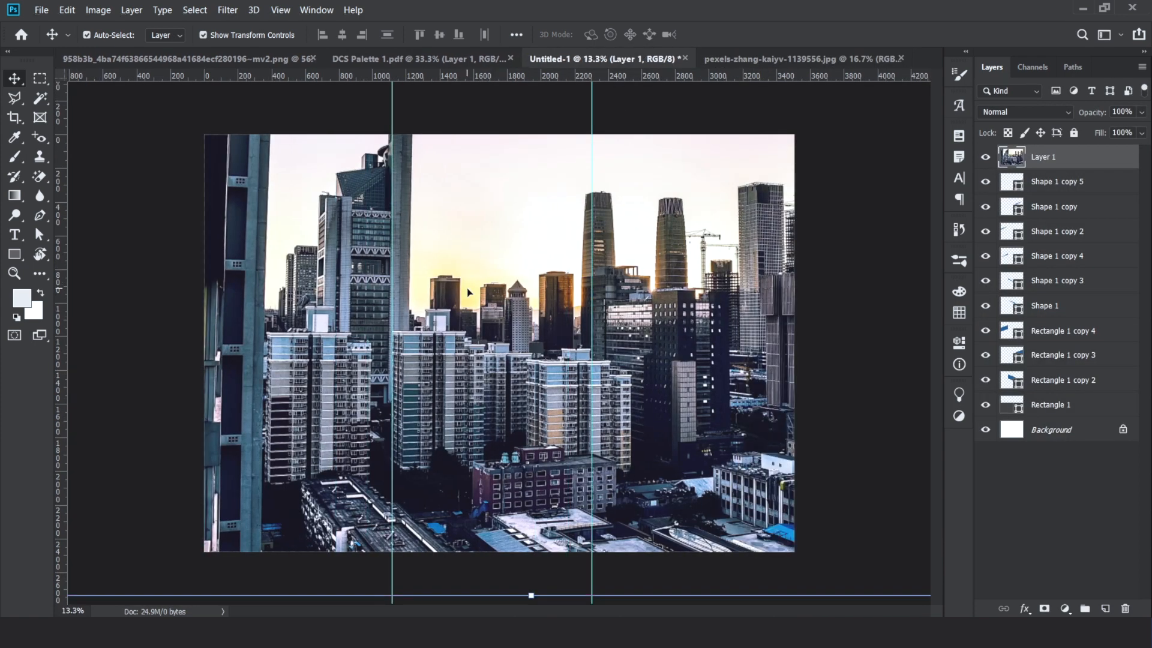
Scale the city photo down to about 63.58% and align it with the page's left and lower edges
{"action": "left_click_drag", "start_coordinate": [280, 463], "coordinate": [309, 441]}
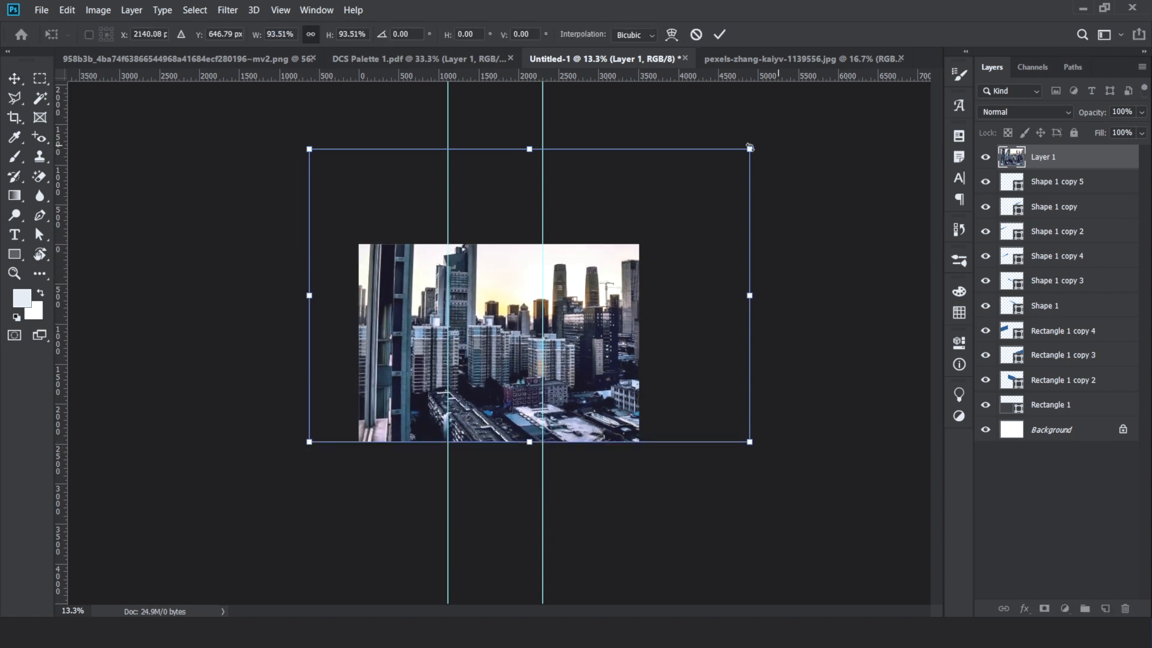
{"action": "left_click_drag", "start_coordinate": [750, 147], "coordinate": [631, 288]}
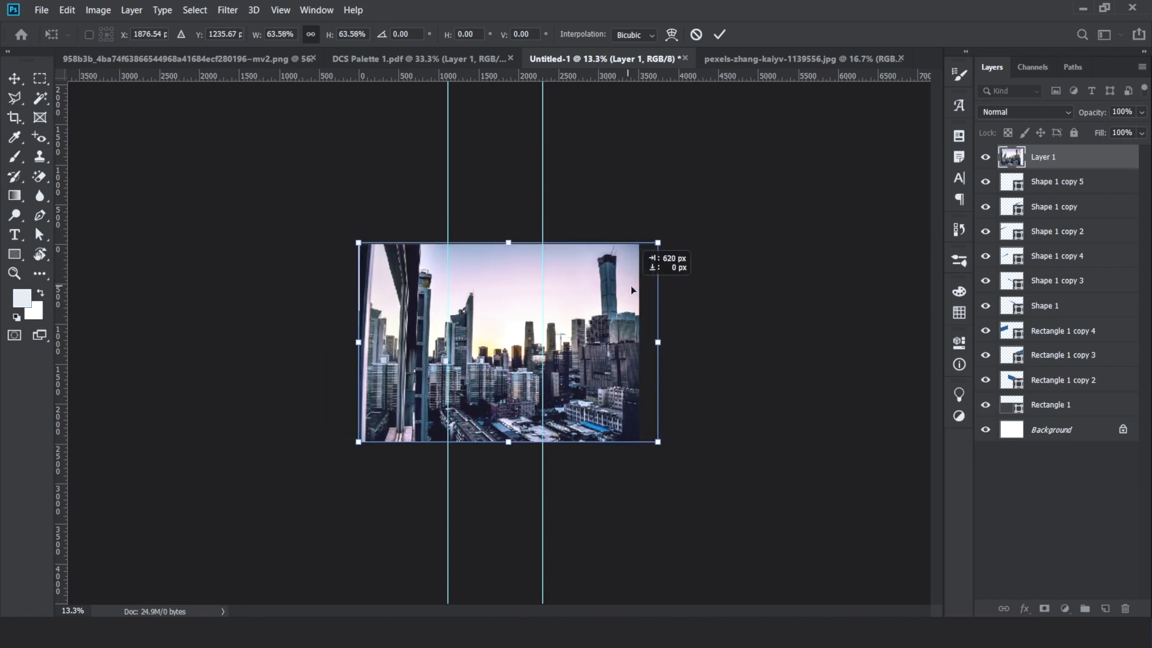
{"action": "key", "text": "Return"}
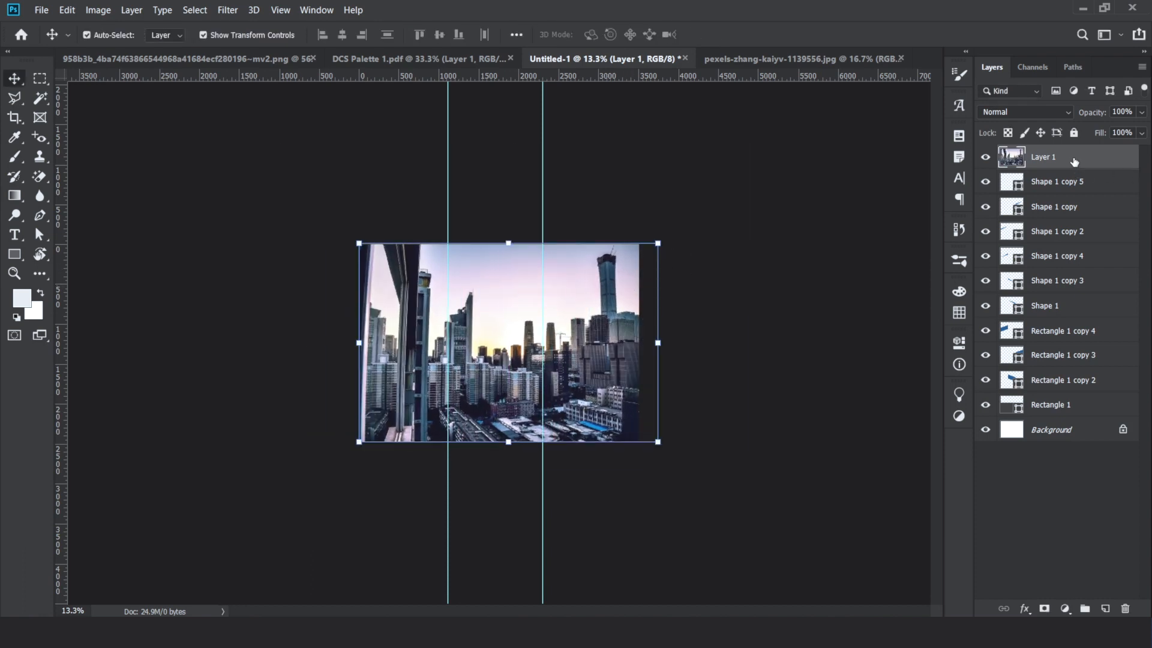
Move the city photo's layer below Shape 1, then shrink the photo and position it over the middle band
{"action": "left_click_drag", "start_coordinate": [1074, 162], "coordinate": [1078, 318]}
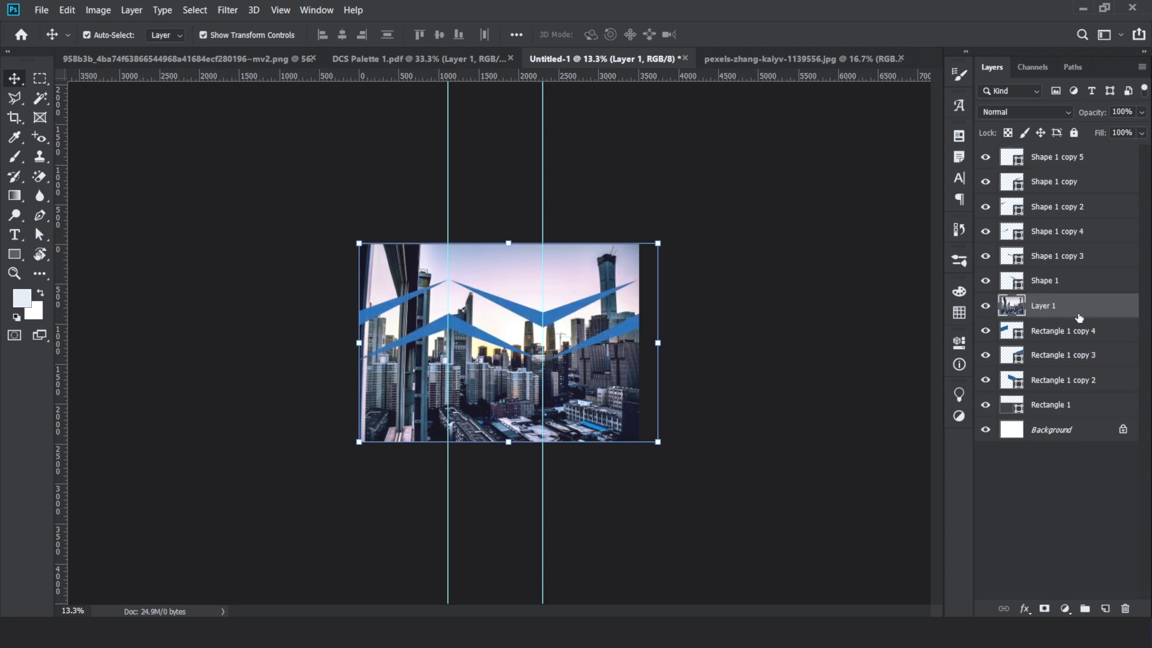
{"action": "scroll", "coordinate": [455, 255], "scroll_direction": "up", "scroll_amount": 3}
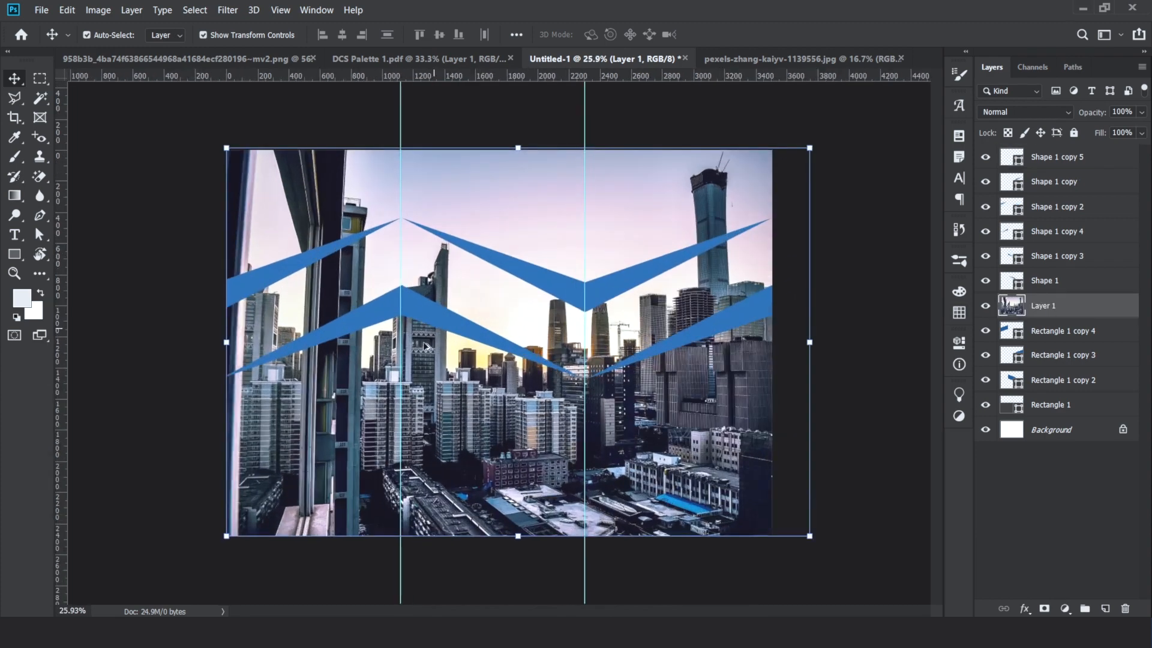
{"action": "left_click_drag", "start_coordinate": [810, 533], "coordinate": [806, 533]}
{"action": "key", "text": "Return"}
{"action": "left_click_drag", "start_coordinate": [699, 427], "coordinate": [703, 343]}
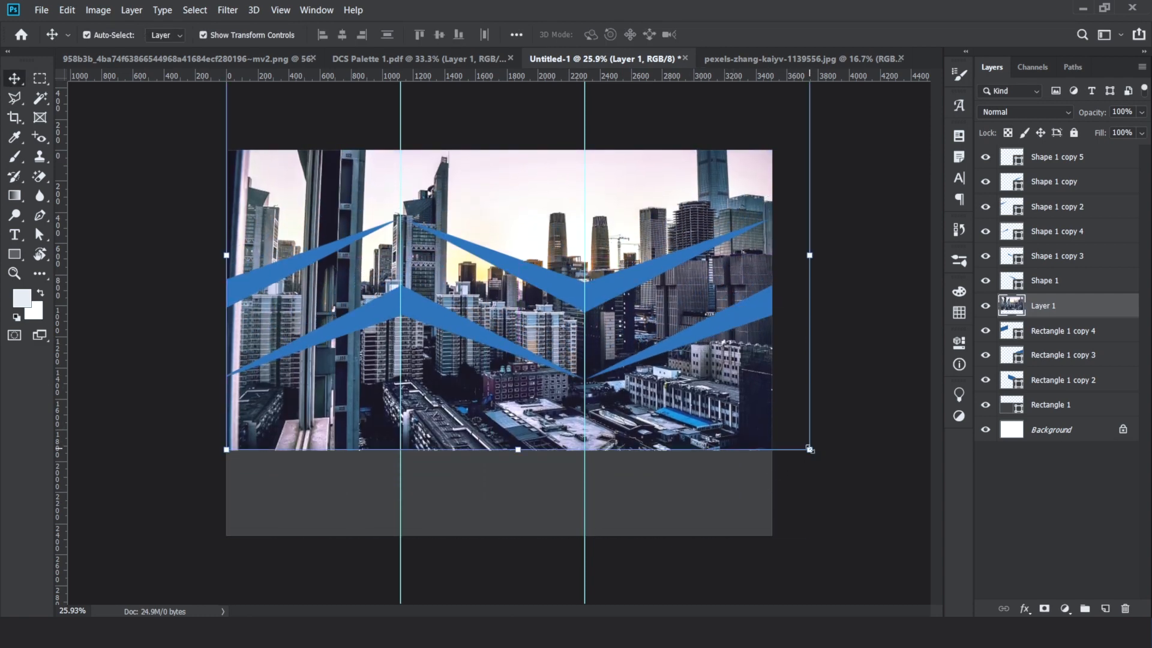
{"action": "left_click_drag", "start_coordinate": [809, 450], "coordinate": [537, 281]}
{"action": "left_click_drag", "start_coordinate": [486, 203], "coordinate": [585, 327]}
{"action": "key", "text": "Return"}
Place the photo layer directly above Rectangle 1 copy 2, clip it to that middle band, and raise the photo slightly
{"action": "left_click_drag", "start_coordinate": [1087, 309], "coordinate": [1063, 367]}
{"action": "left_click", "coordinate": [1058, 367], "text": "alt"}
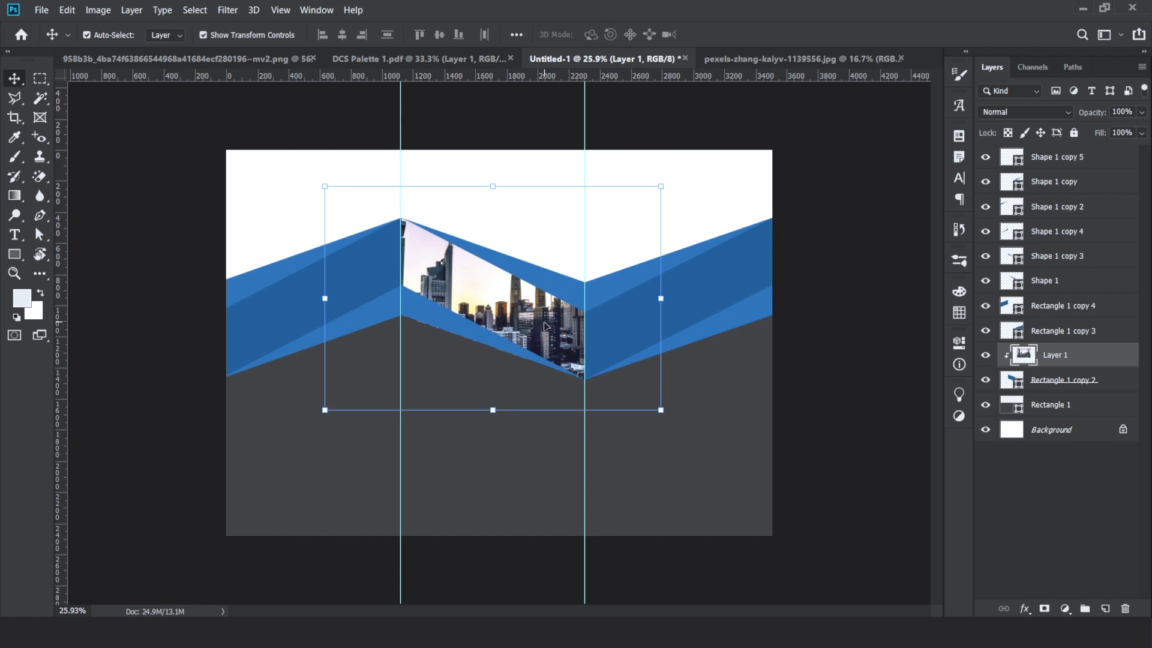
{"action": "left_click_drag", "start_coordinate": [540, 330], "coordinate": [546, 310]}
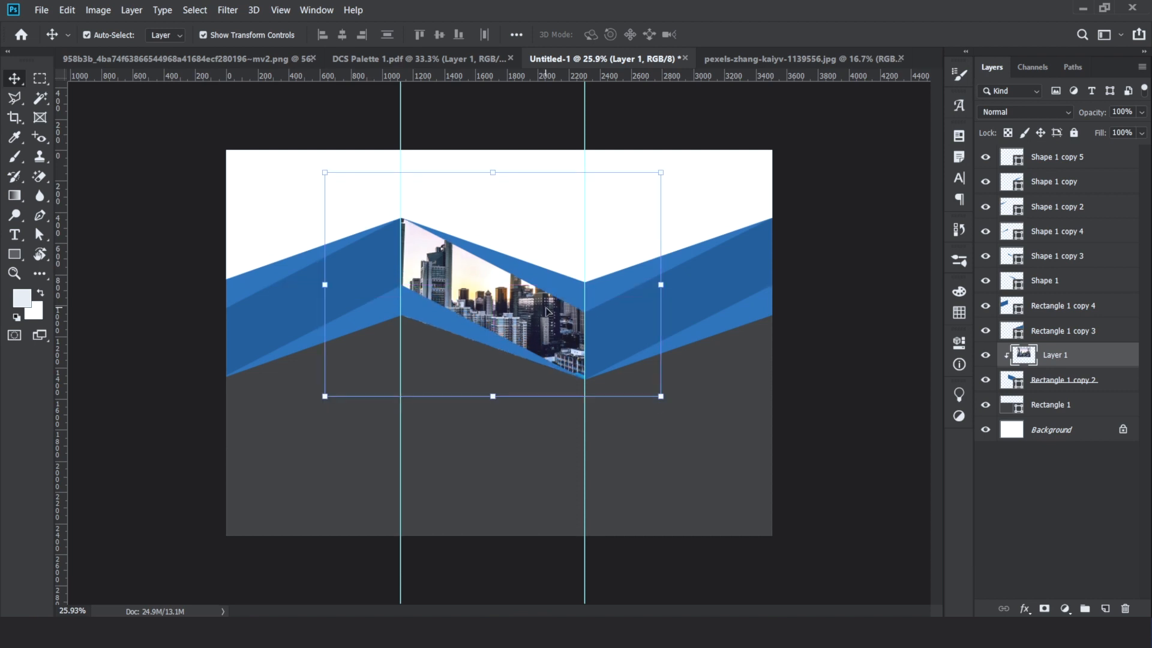
Set the blend mode of the middle band's upper triangle, Shape 1, to Multiply
{"action": "left_click", "coordinate": [575, 285]}
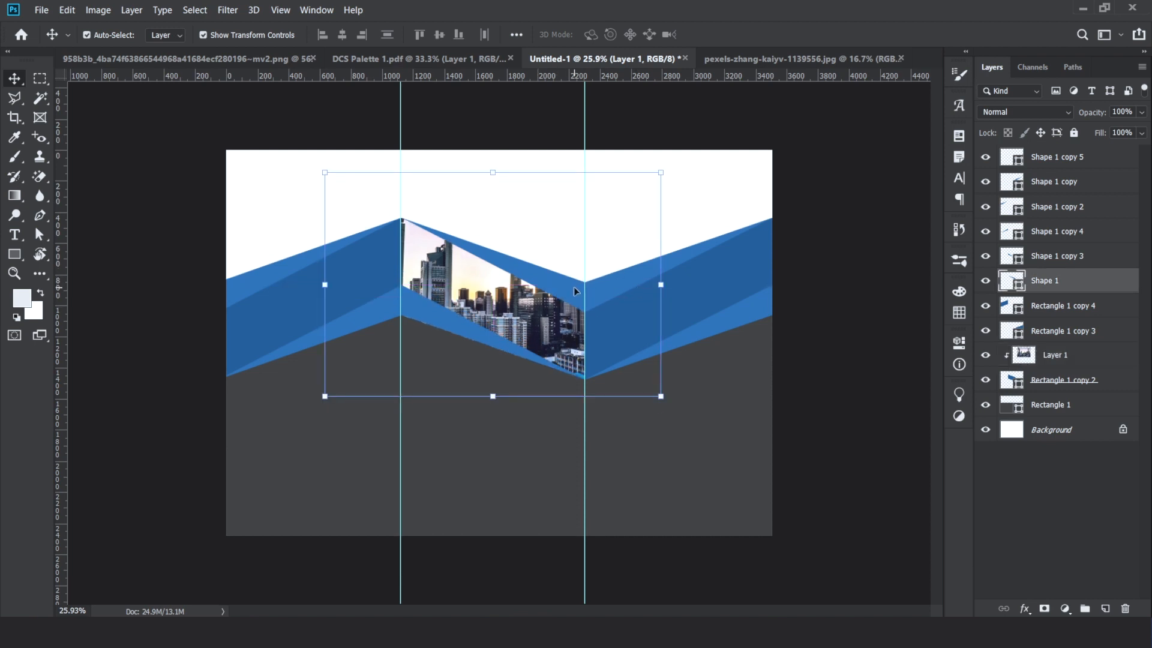
{"action": "left_click", "coordinate": [1012, 110]}
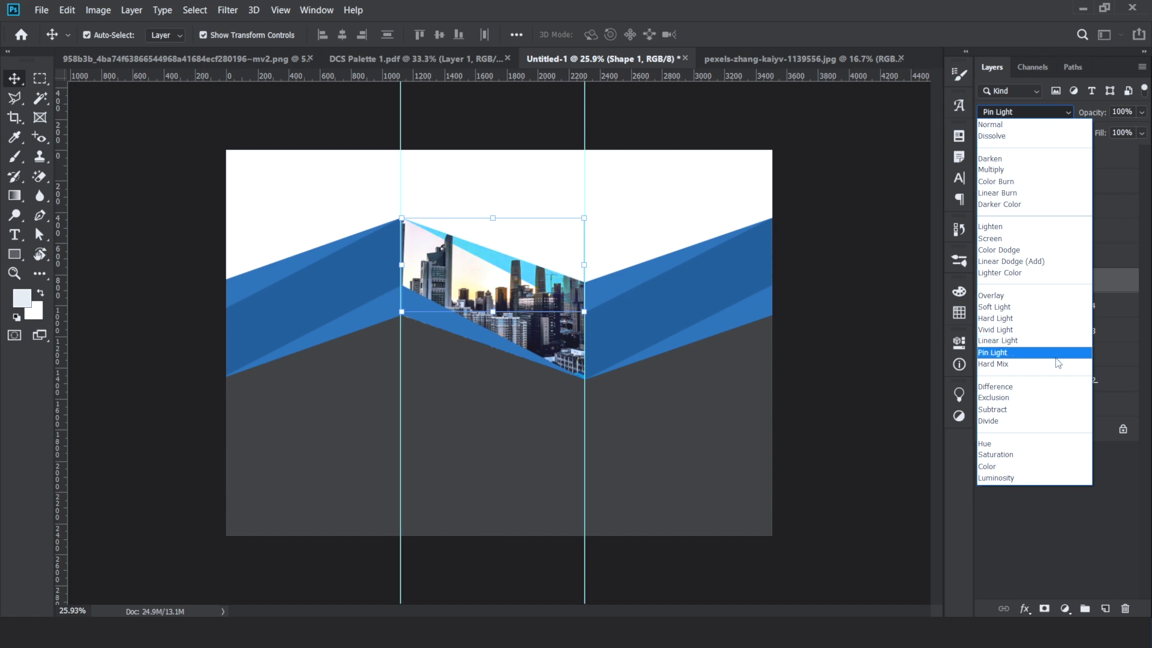
{"action": "left_click", "coordinate": [1028, 171]}
Set the other five accent triangles, Shape 1 copy through Shape 1 copy 5, to the Multiply blend mode
{"action": "left_click", "coordinate": [470, 344]}
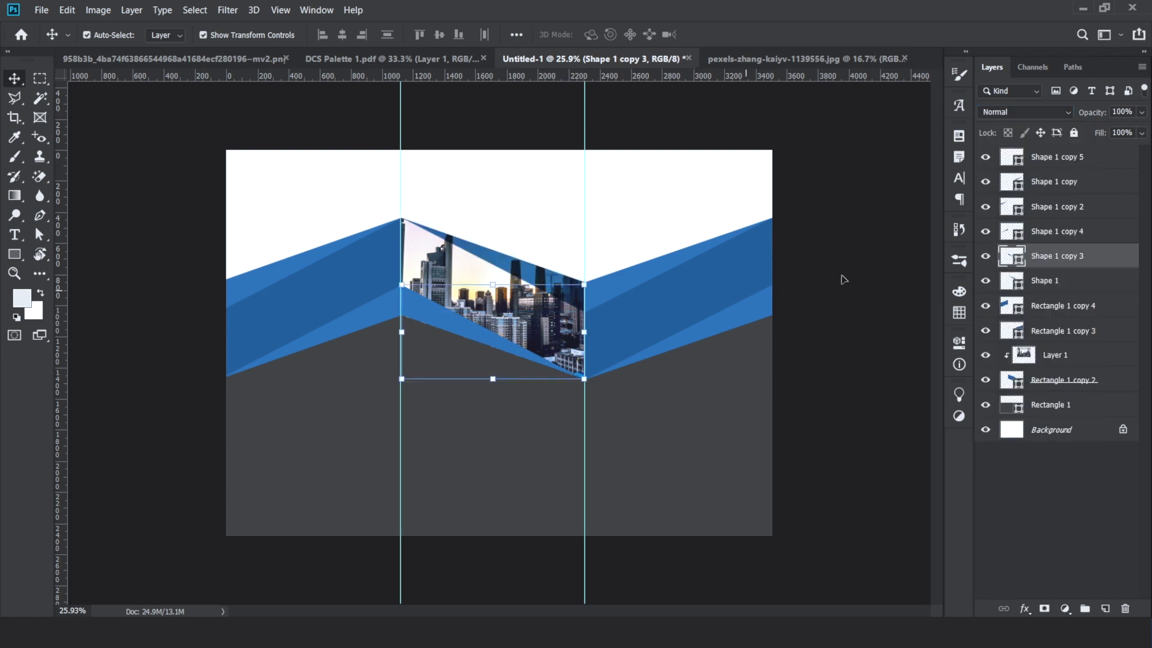
{"action": "left_click", "coordinate": [1047, 164], "text": "shift"}
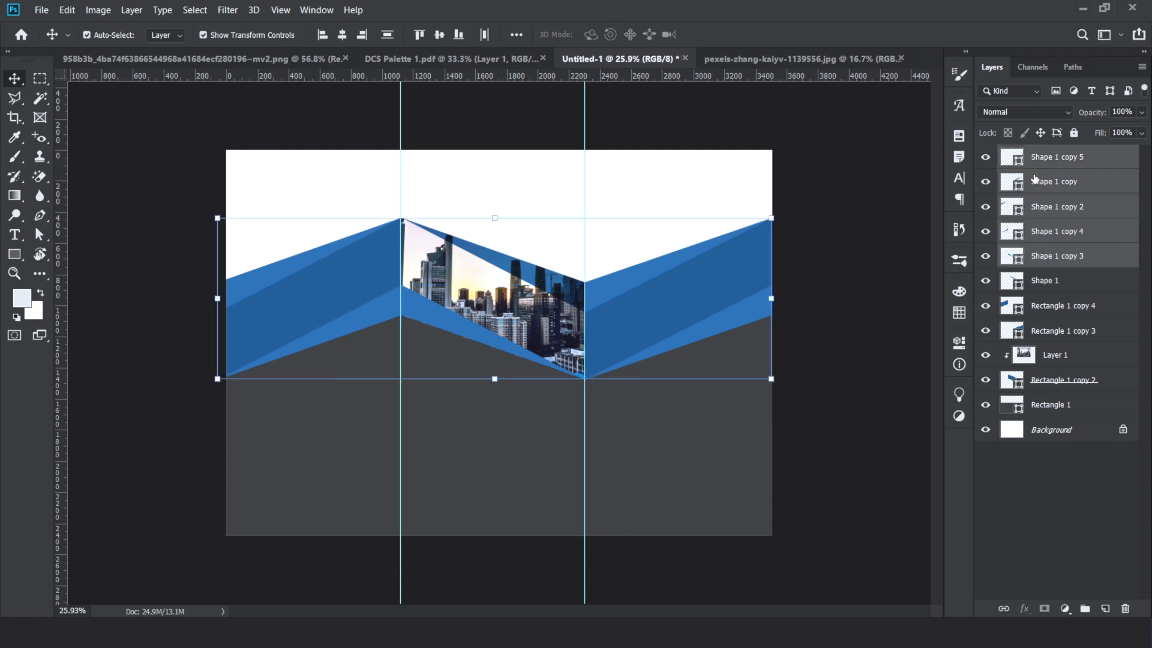
{"action": "left_click", "coordinate": [1031, 113]}
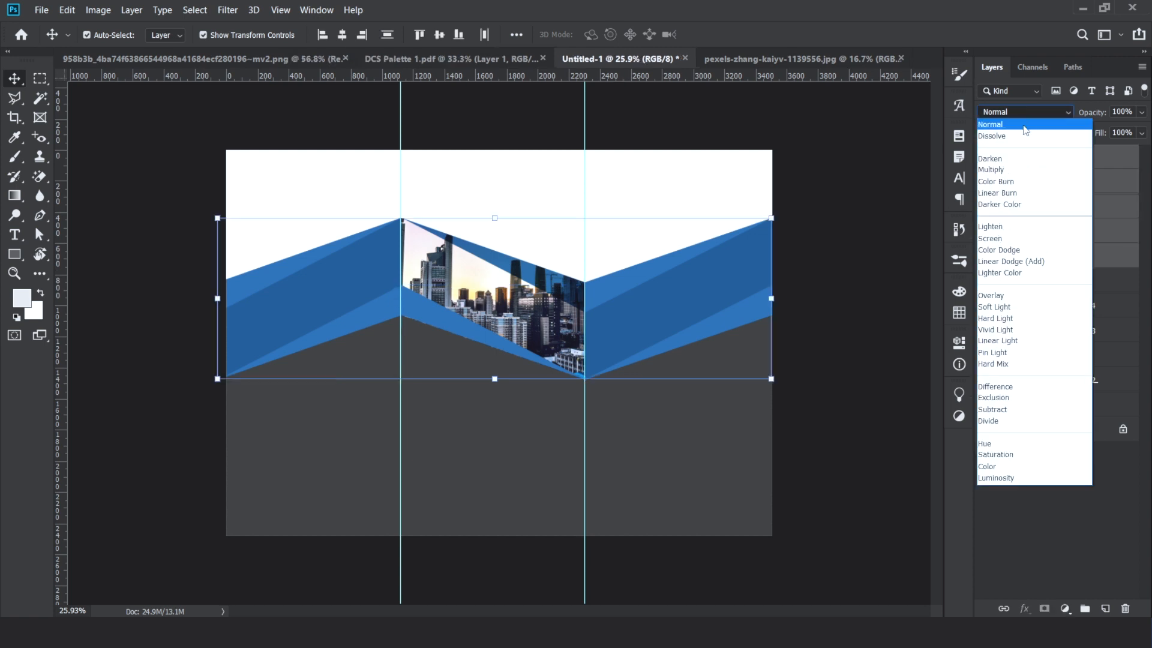
{"action": "left_click", "coordinate": [1018, 175]}
{"action": "left_click", "coordinate": [860, 268]}
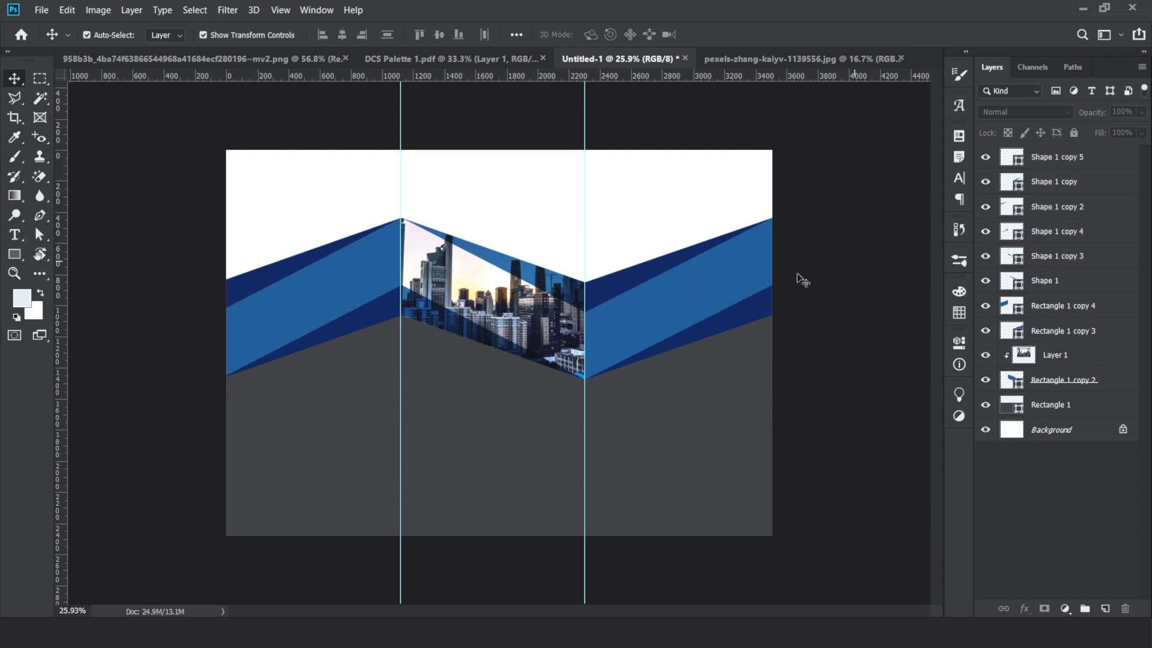
Duplicate the city photo onto the left band and clip the copy to Rectangle 1 copy 4
{"action": "left_click_drag", "start_coordinate": [522, 318], "coordinate": [406, 318]}
{"action": "left_click_drag", "start_coordinate": [1086, 357], "coordinate": [1058, 307]}
{"action": "left_click", "coordinate": [1039, 315], "text": "alt"}
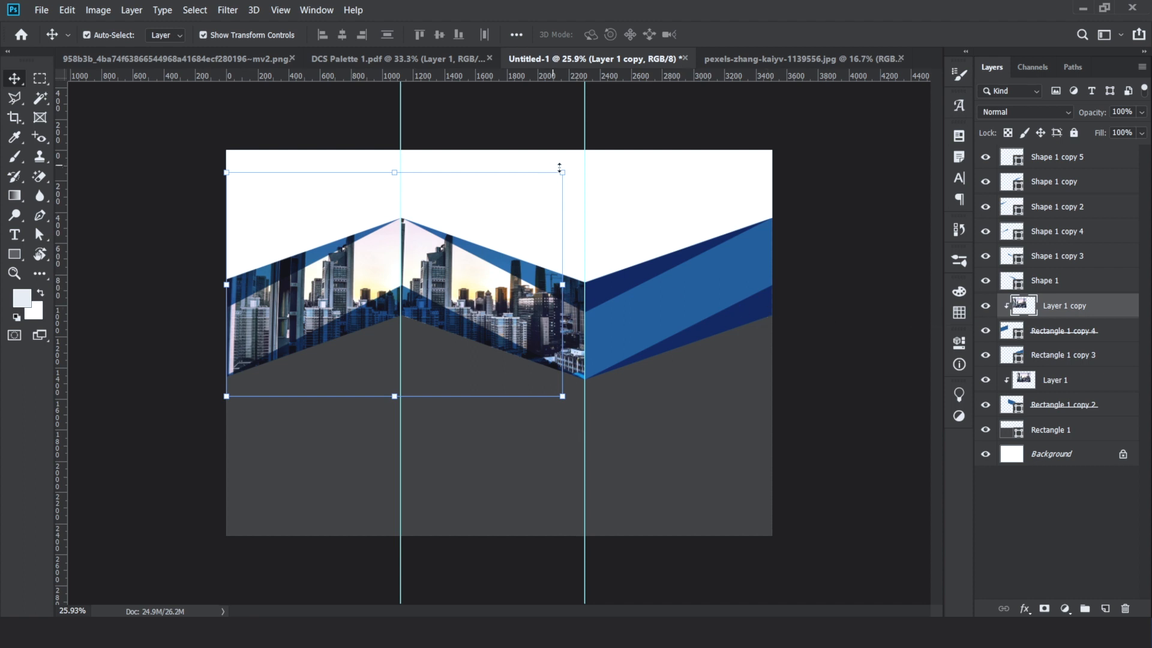
Enlarge the left band's photo to about 128.56% and lower it until its top meets the band's peak
{"action": "left_click_drag", "start_coordinate": [560, 170], "coordinate": [658, 108]}
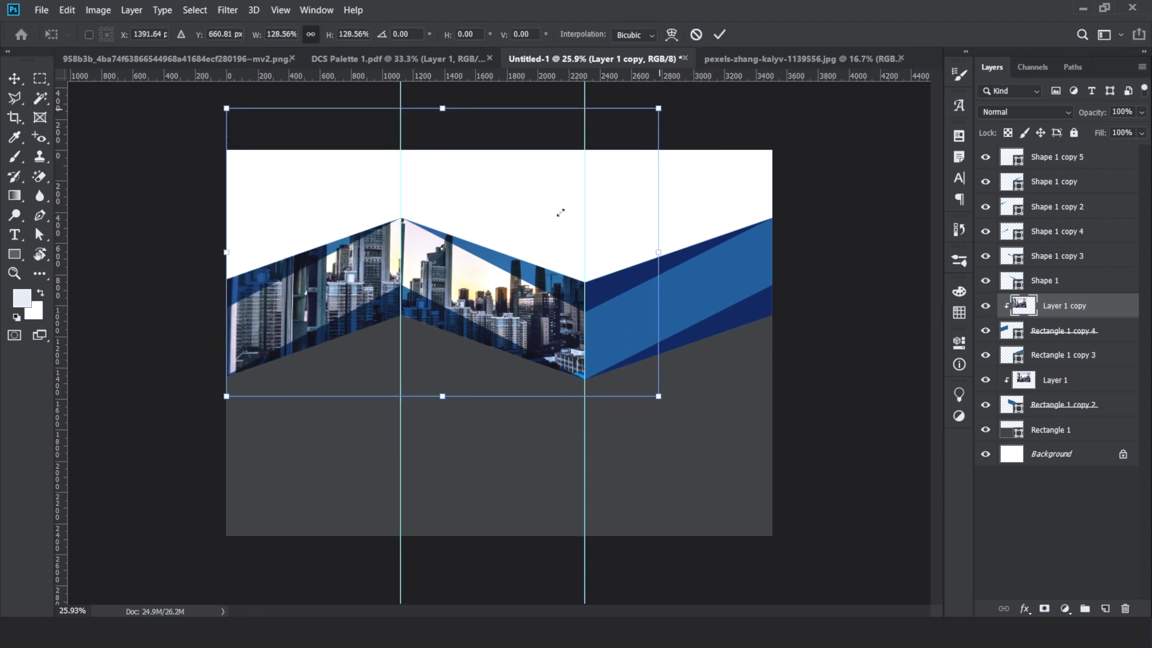
{"action": "left_click_drag", "start_coordinate": [391, 276], "coordinate": [374, 382]}
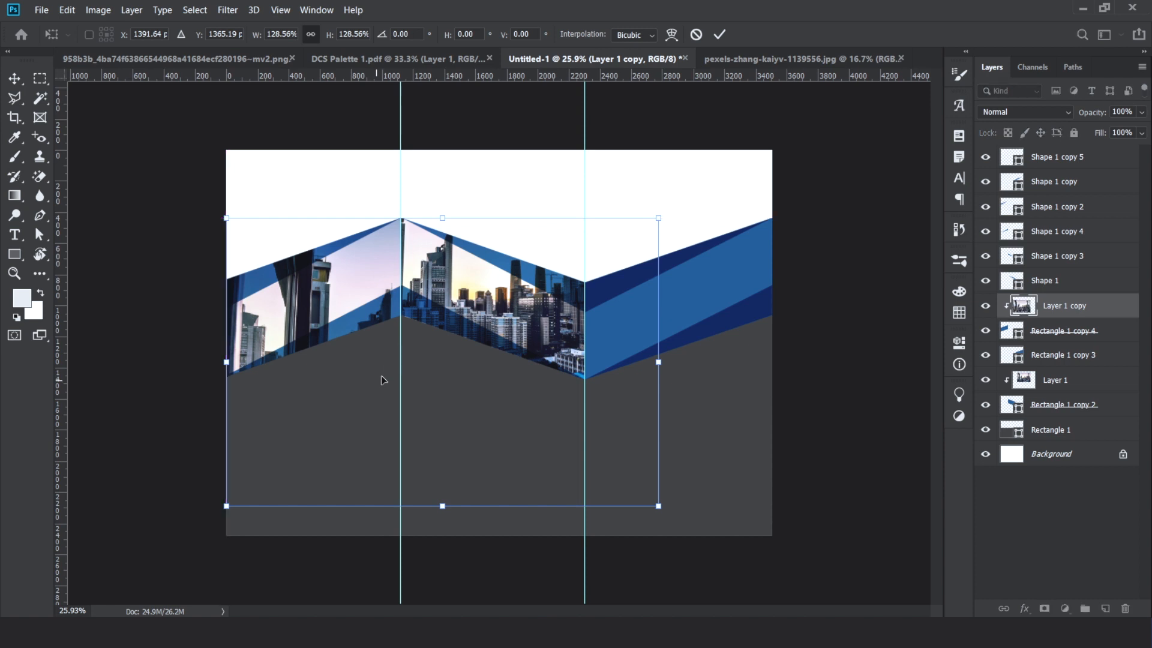
{"action": "key", "text": "Return"}
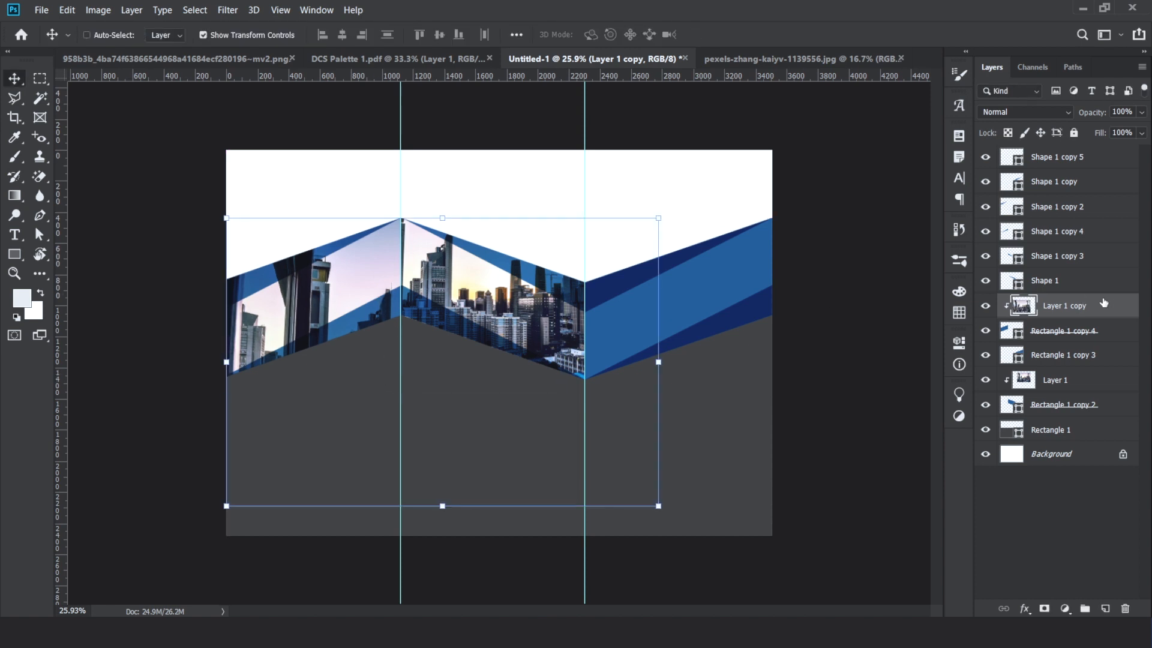
Duplicate the left band's photo, move the copy over the right band, and clip it to Rectangle 1 copy 3
{"action": "key", "text": "ctrl+j"}
{"action": "key", "text": "ctrl+alt+g"}
{"action": "left_click_drag", "start_coordinate": [504, 312], "coordinate": [661, 295]}
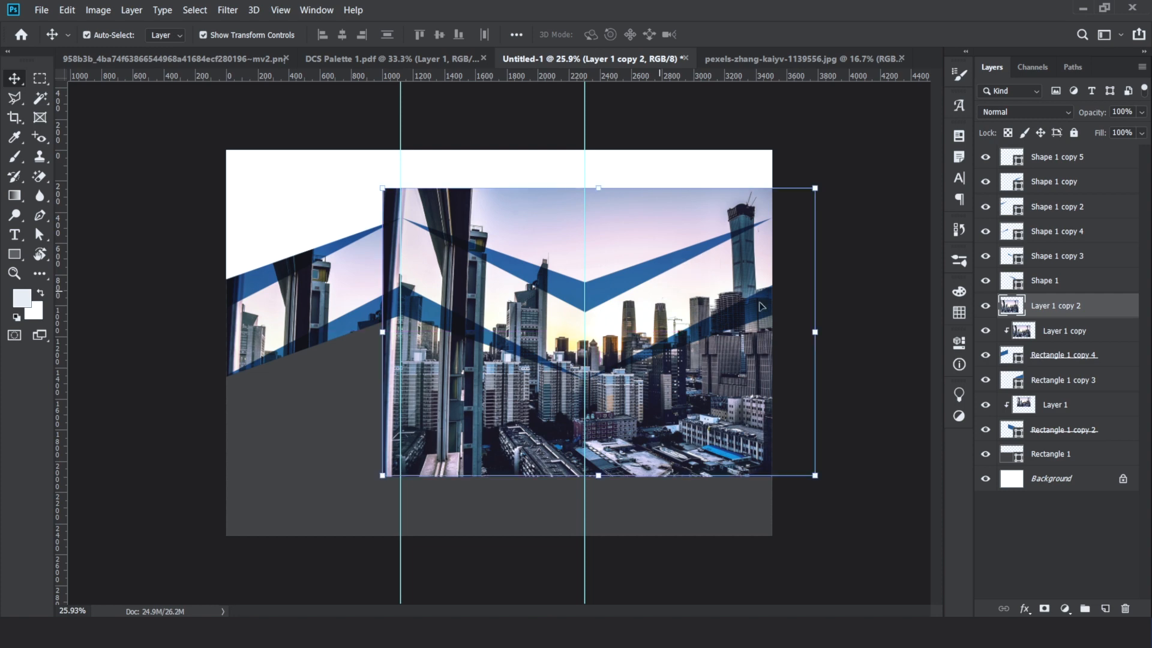
{"action": "left_click_drag", "start_coordinate": [1062, 309], "coordinate": [1058, 367]}
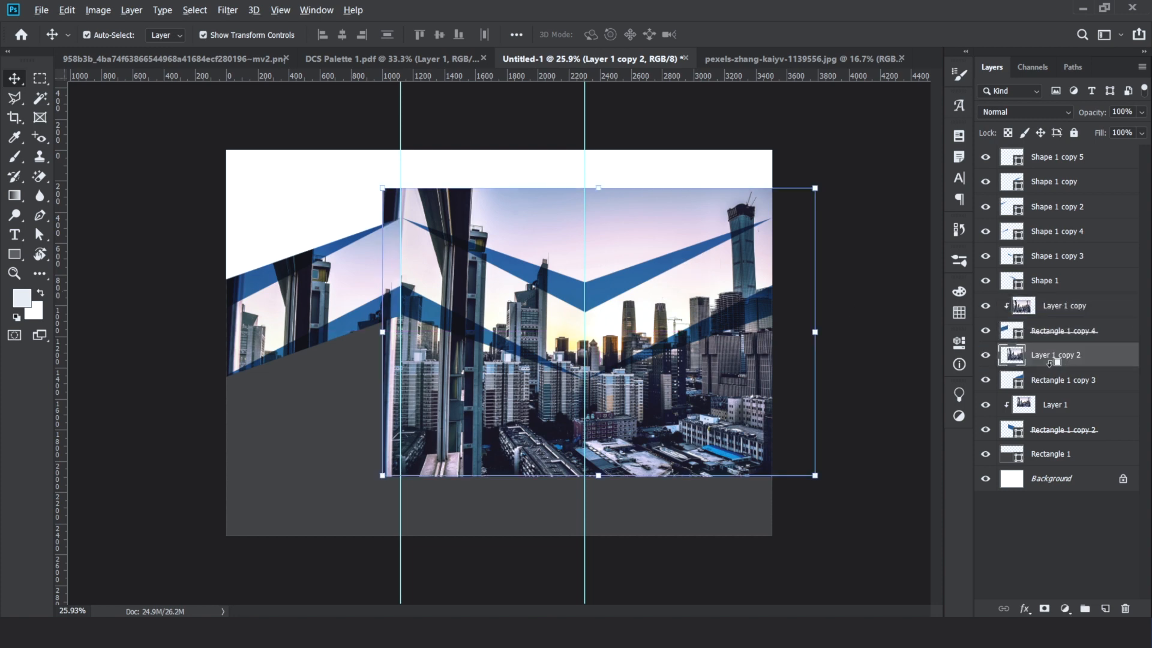
{"action": "left_click", "coordinate": [1058, 367], "text": "alt"}
{"action": "left_click", "coordinate": [858, 232]}
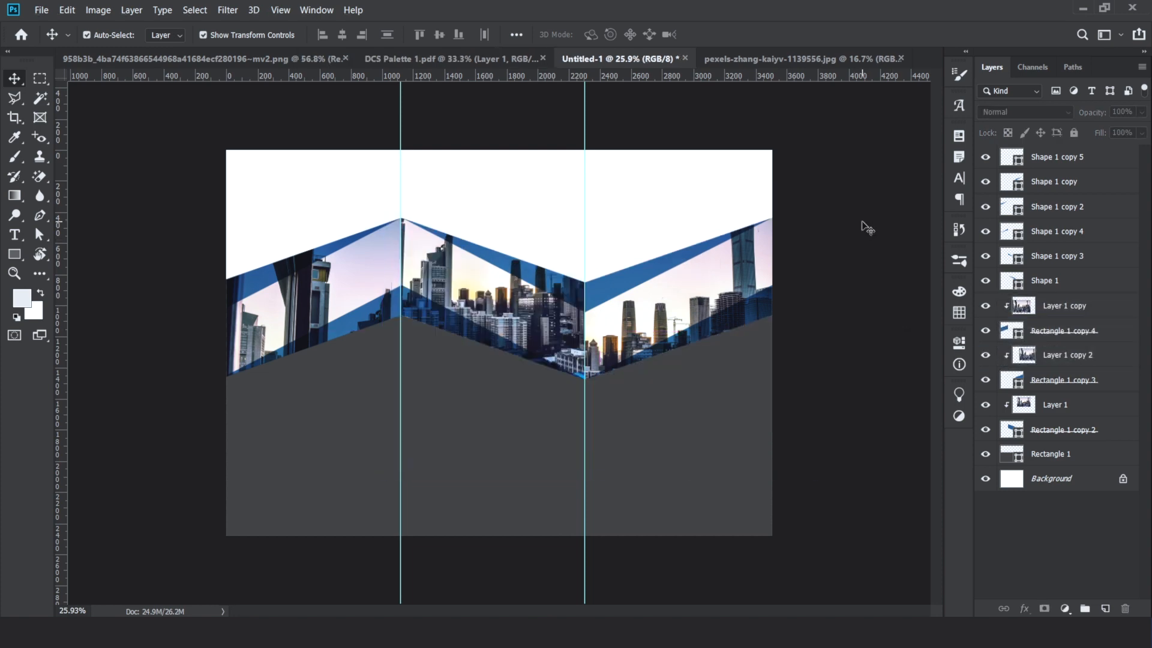
Try reducing the opacity of the three clipped band photos to 60%, and restore it to 100%
{"action": "left_click", "coordinate": [731, 270]}
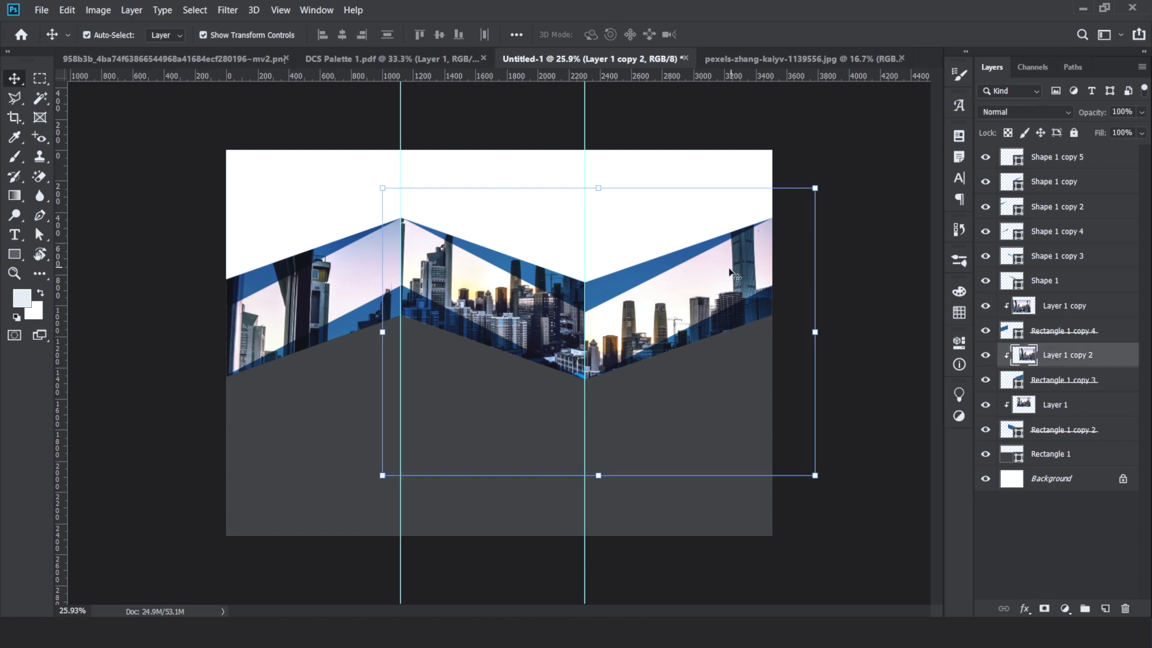
{"action": "left_click", "coordinate": [483, 279], "text": "shift"}
{"action": "left_click", "coordinate": [339, 283], "text": "shift"}
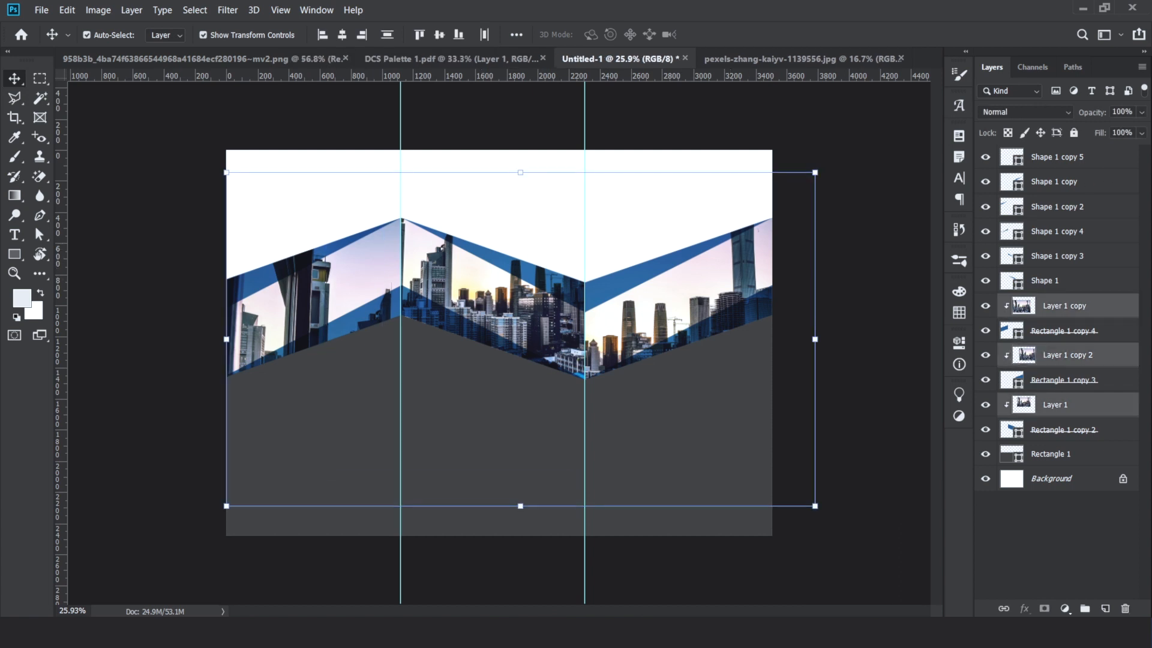
{"action": "left_click", "coordinate": [1141, 113]}
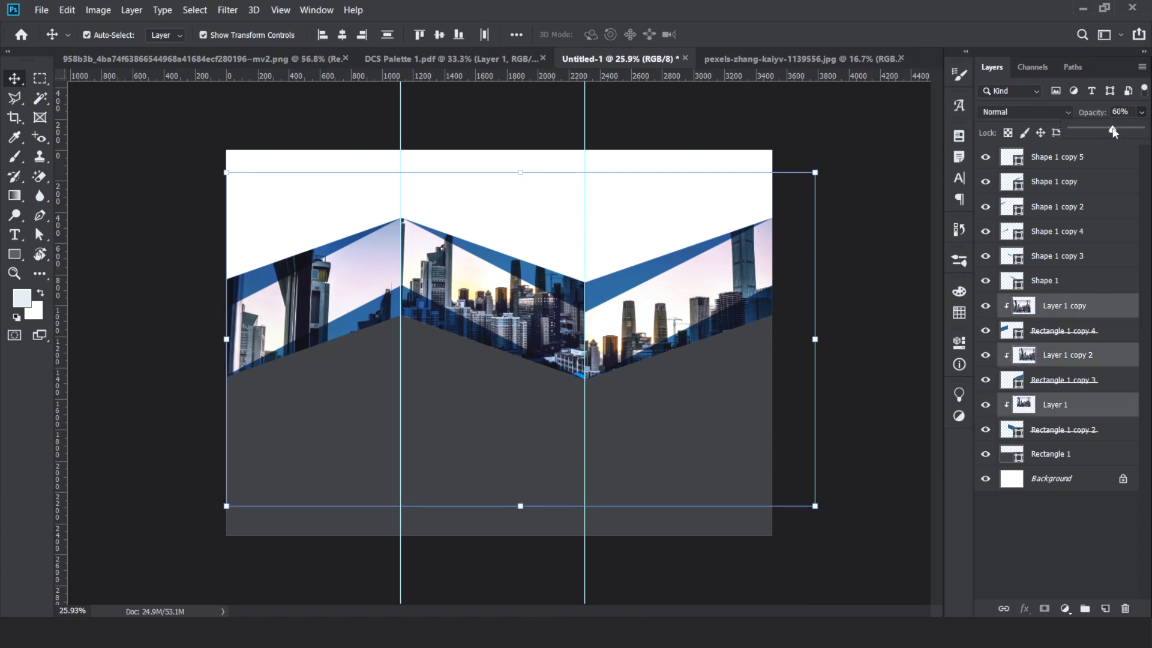
{"action": "left_click_drag", "start_coordinate": [1114, 131], "coordinate": [1143, 131]}
{"action": "left_click", "coordinate": [911, 180]}
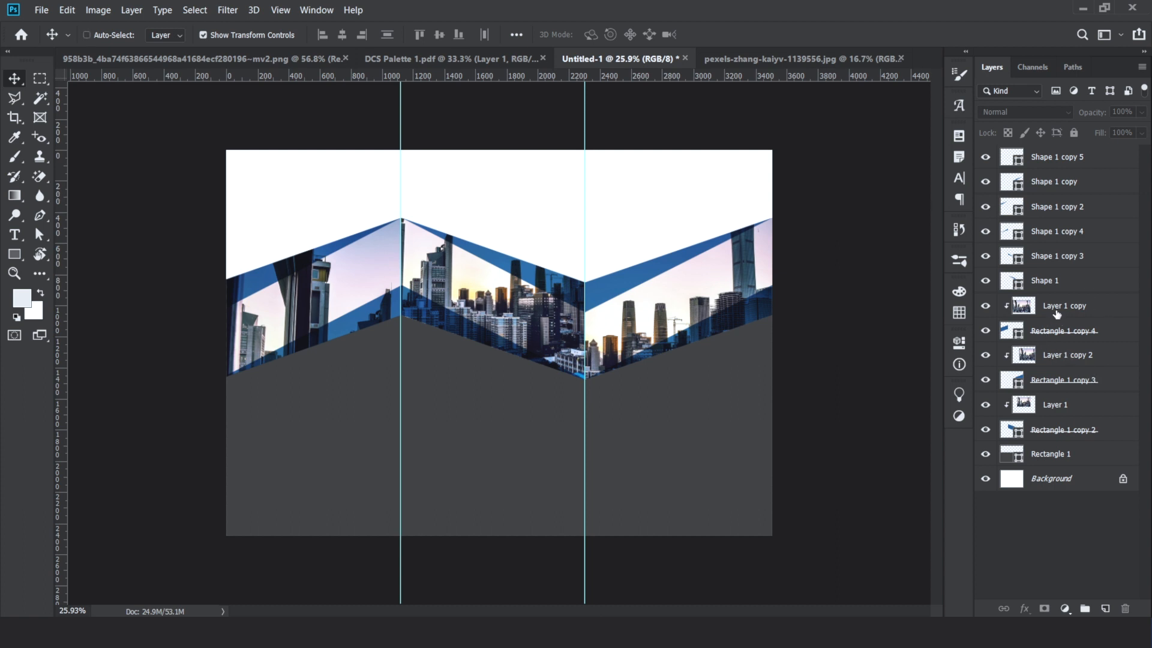
Clip a copy of the left band's photo to Rectangle 1, and lower and enlarge it to about 126.05% to span the page
{"action": "left_click_drag", "start_coordinate": [1057, 314], "coordinate": [1051, 476]}
{"action": "left_click", "coordinate": [1053, 466], "text": "alt"}
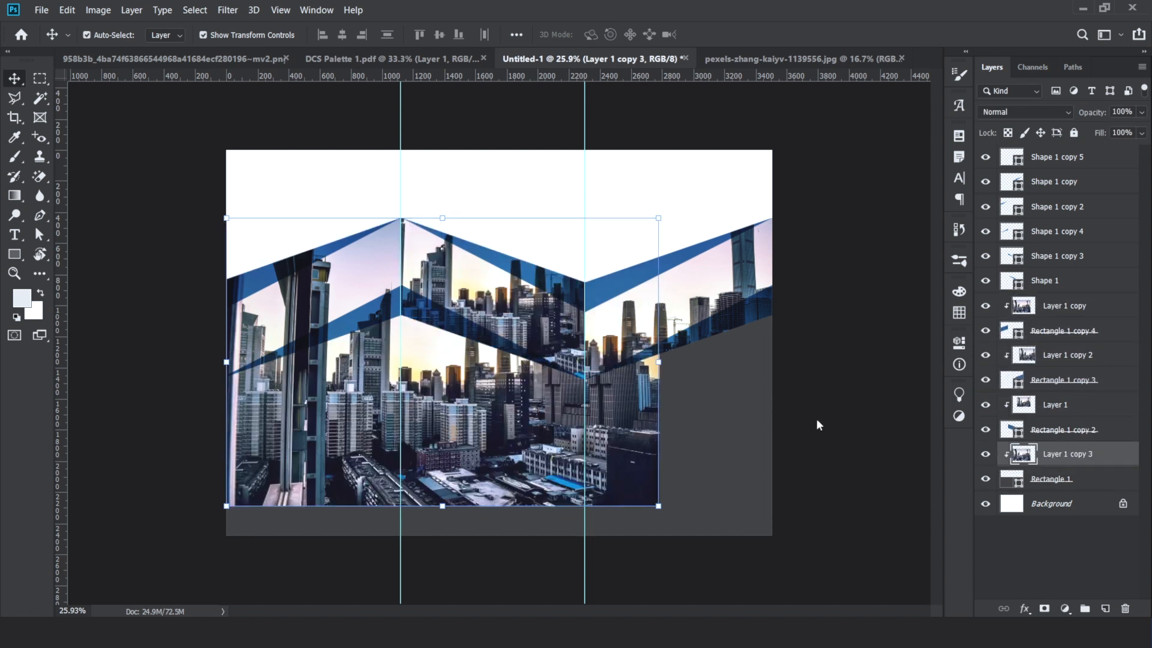
{"action": "left_click_drag", "start_coordinate": [618, 409], "coordinate": [619, 443]}
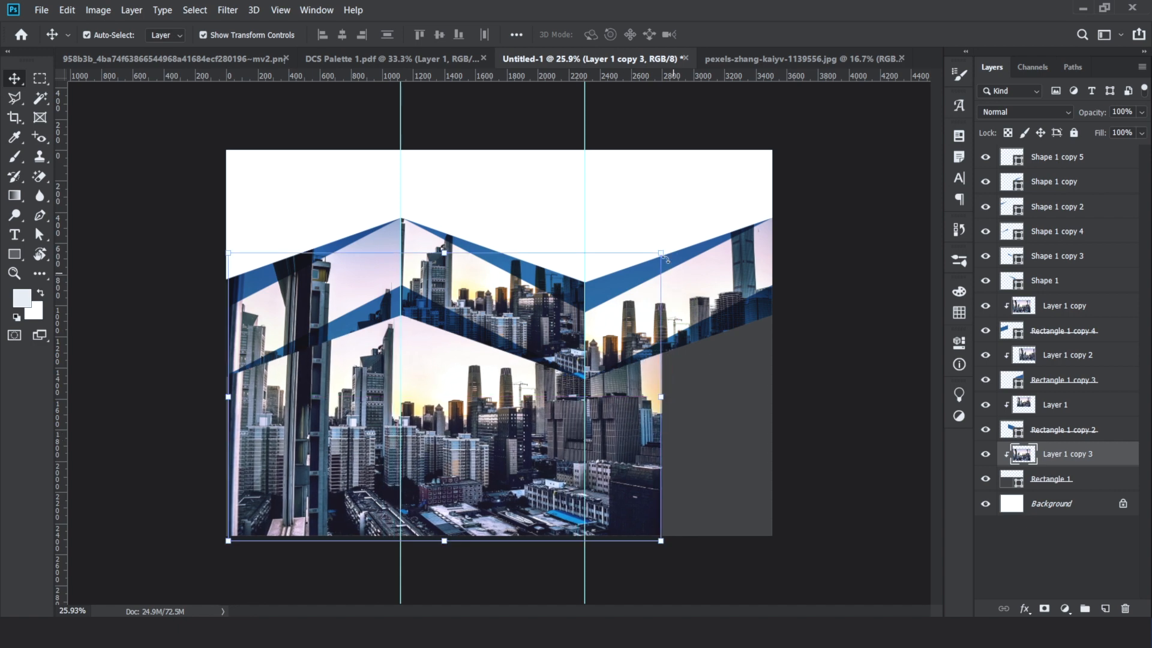
{"action": "left_click_drag", "start_coordinate": [668, 246], "coordinate": [774, 178]}
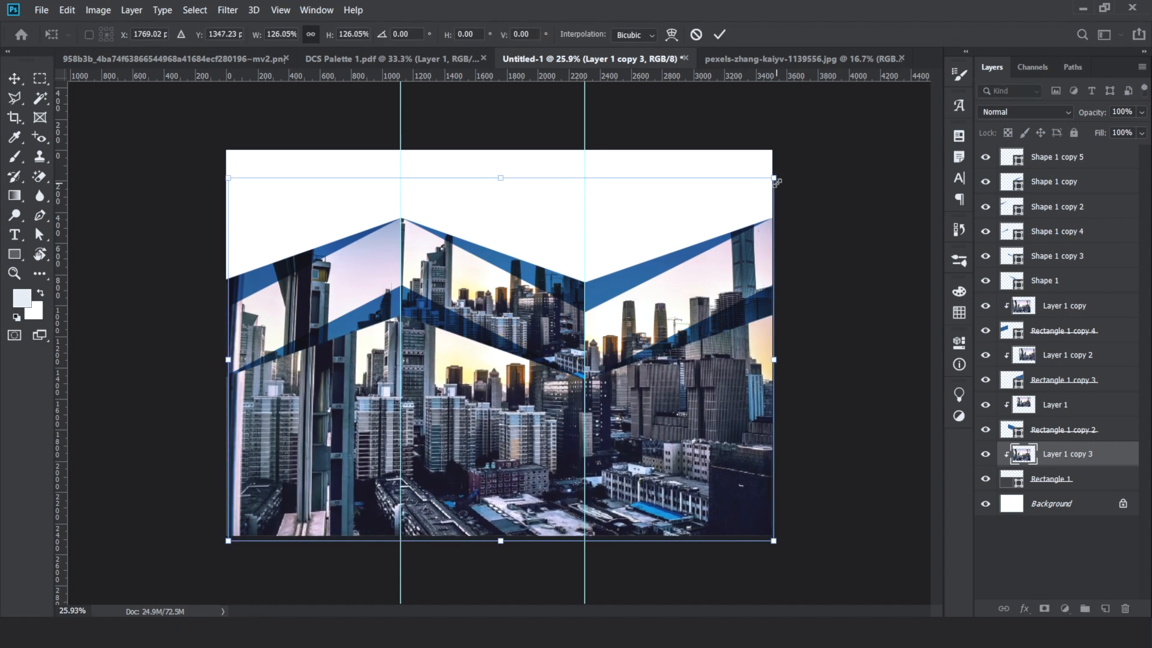
{"action": "key", "text": "Return"}
Keep the lower photo in Normal blend mode and set its opacity to 10%
{"action": "left_click", "coordinate": [1033, 113]}
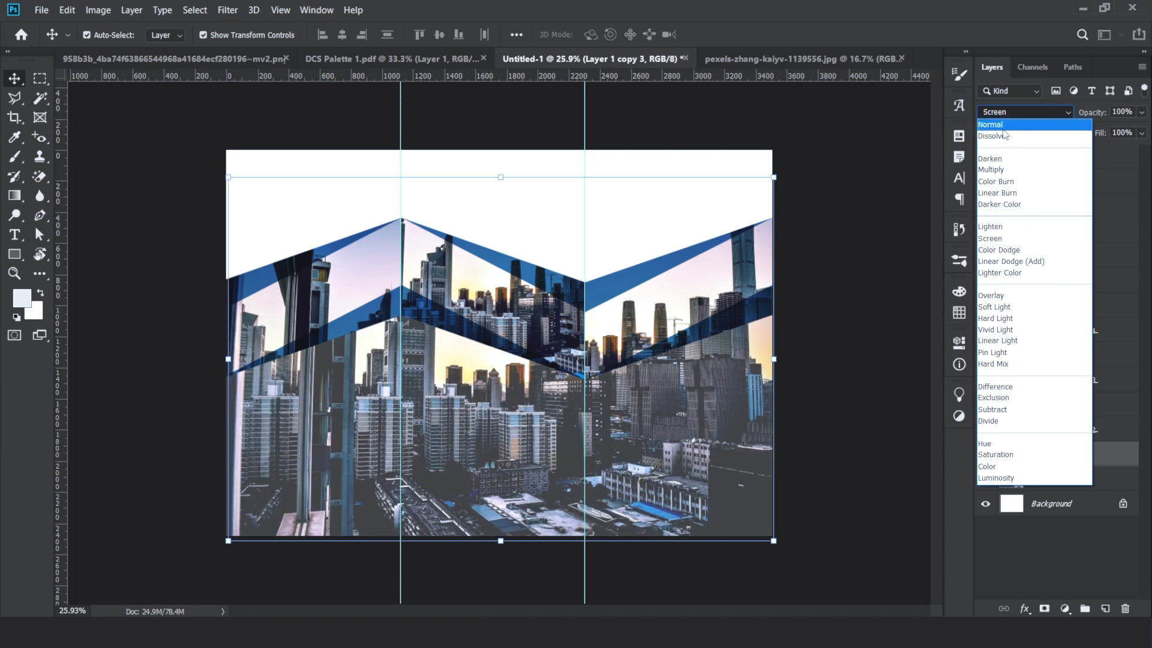
{"action": "left_click", "coordinate": [1141, 113]}
{"action": "left_click", "coordinate": [1141, 112]}
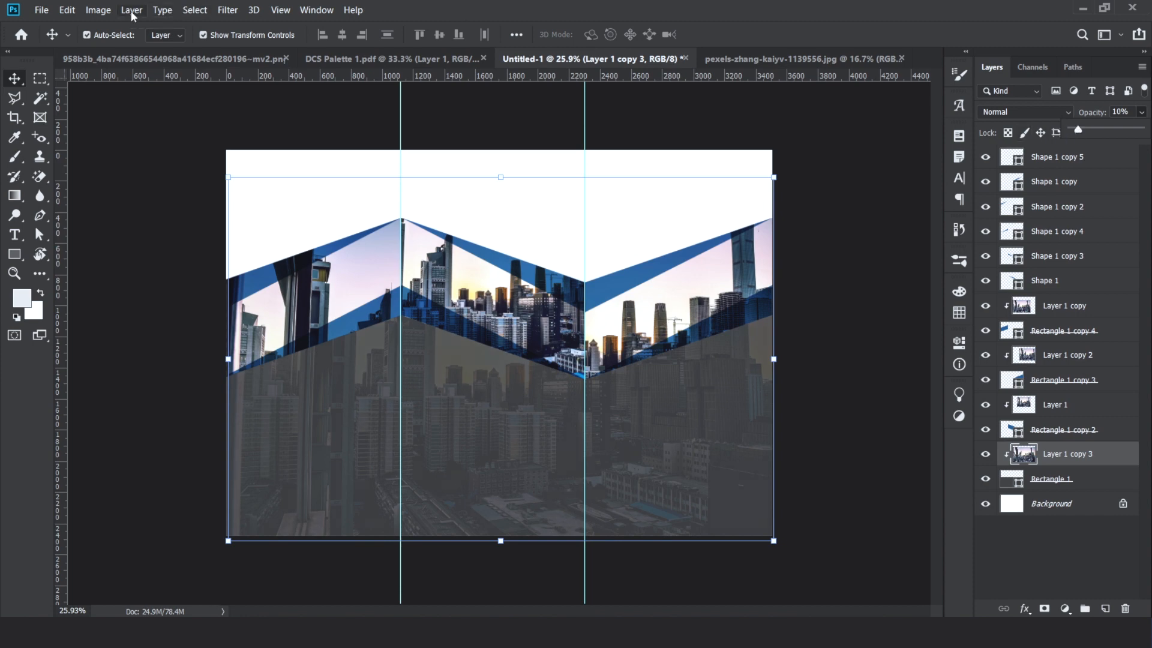
Try the Black & White adjustment with the Default preset on the lower photo
{"action": "left_click", "coordinate": [102, 11]}
{"action": "mouse_move", "coordinate": [141, 51]}
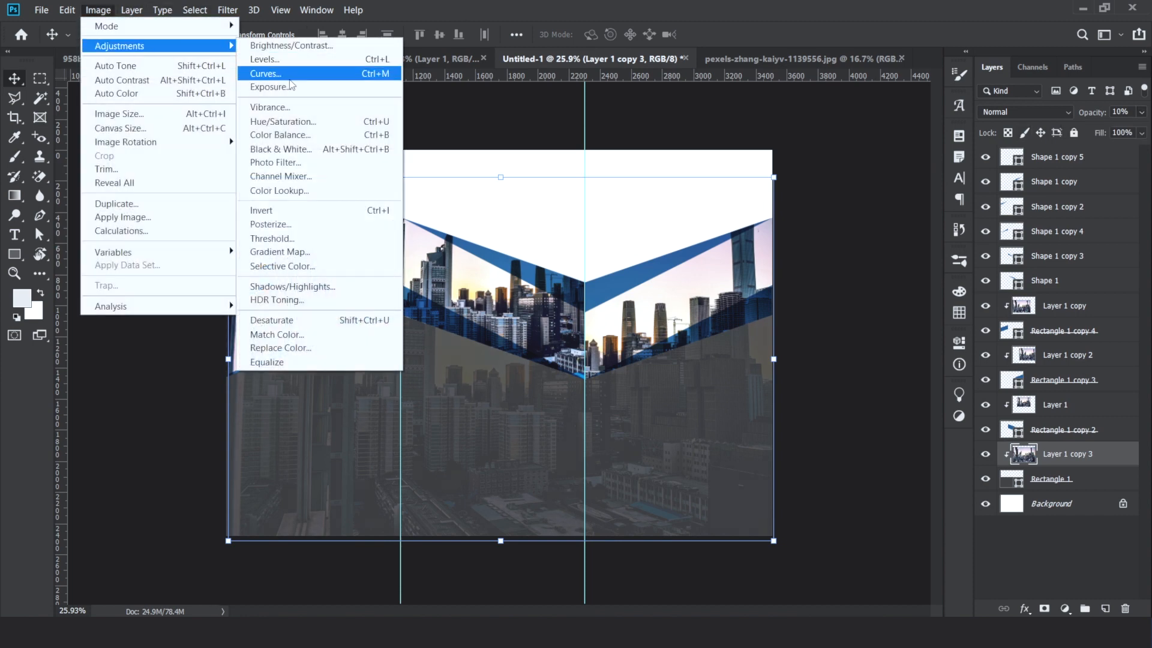
{"action": "left_click", "coordinate": [276, 152]}
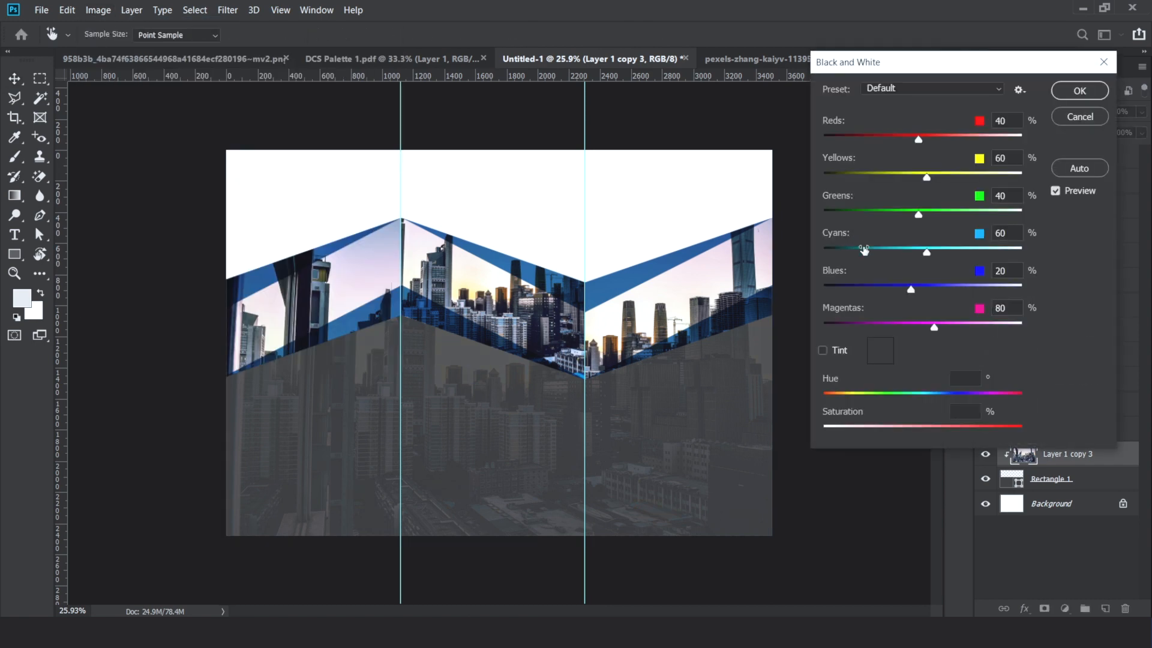
{"action": "left_click", "coordinate": [1067, 90]}
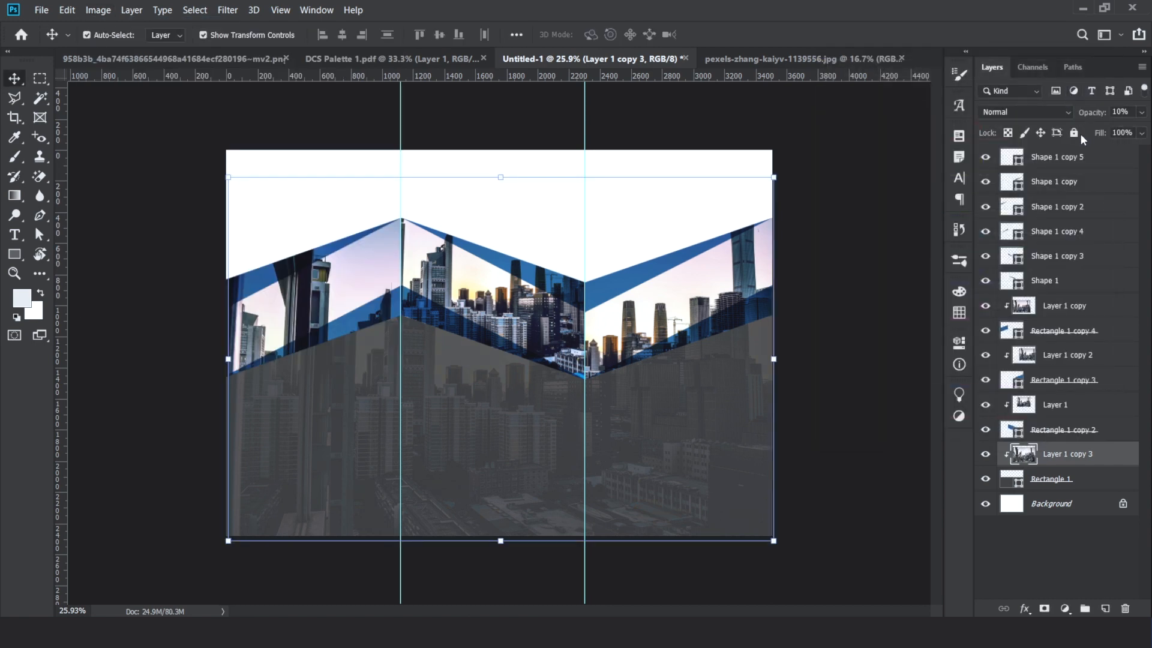
Try a Threshold adjustment at level 128 on the lower photo, and undo it
{"action": "left_click", "coordinate": [114, 10]}
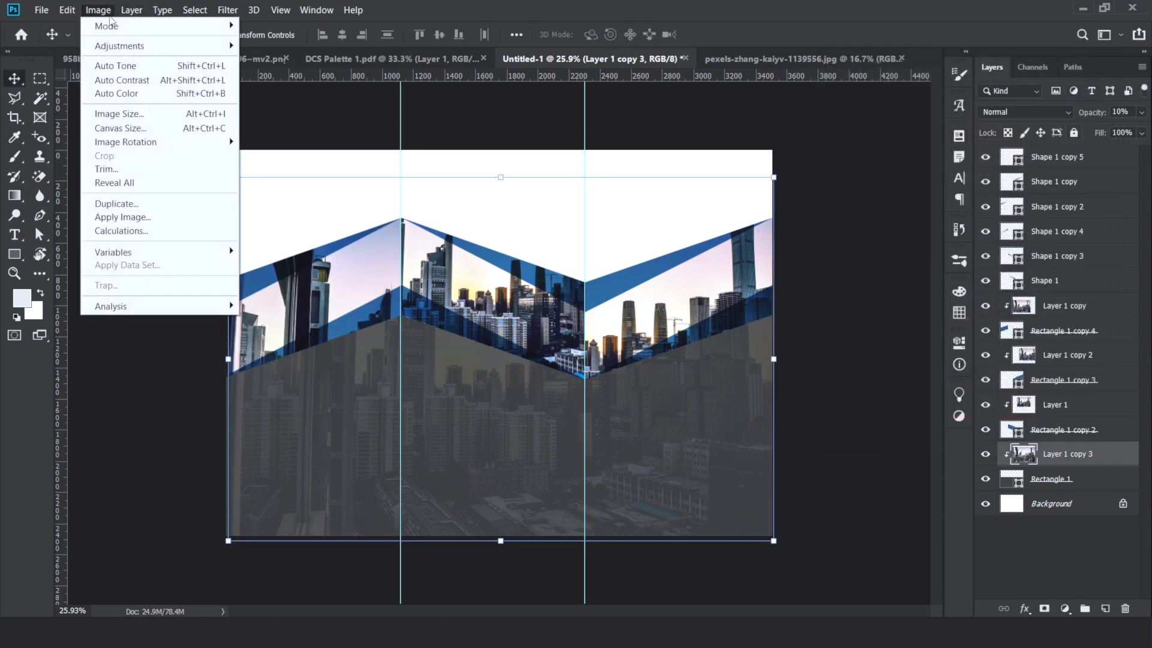
{"action": "mouse_move", "coordinate": [150, 46]}
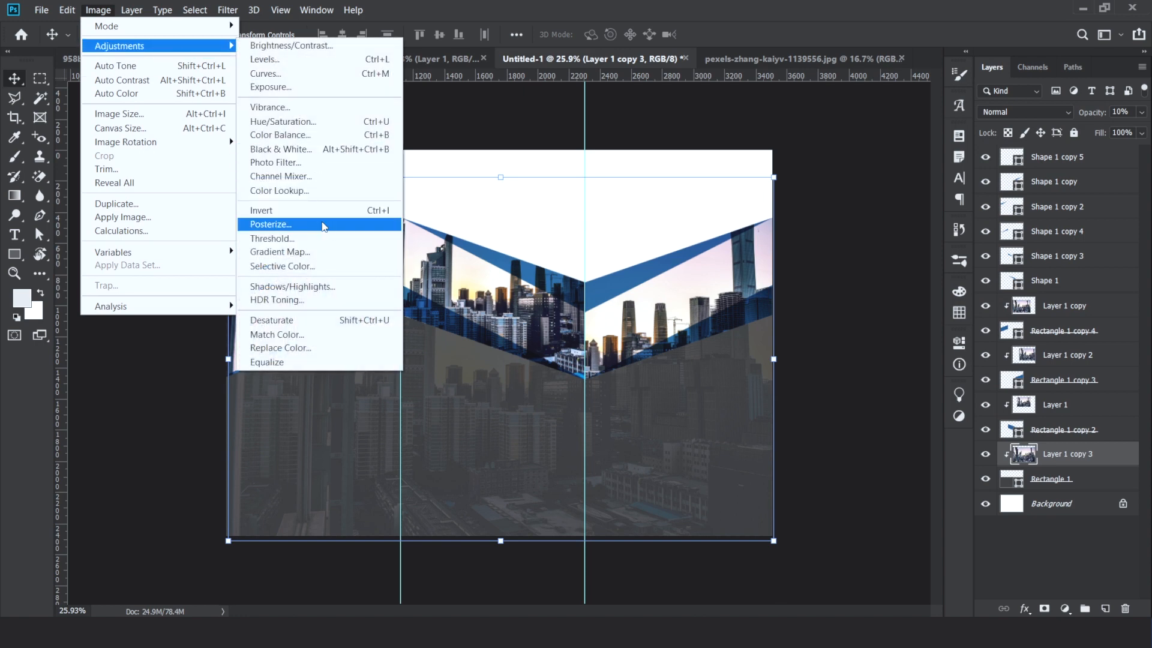
{"action": "left_click", "coordinate": [273, 239]}
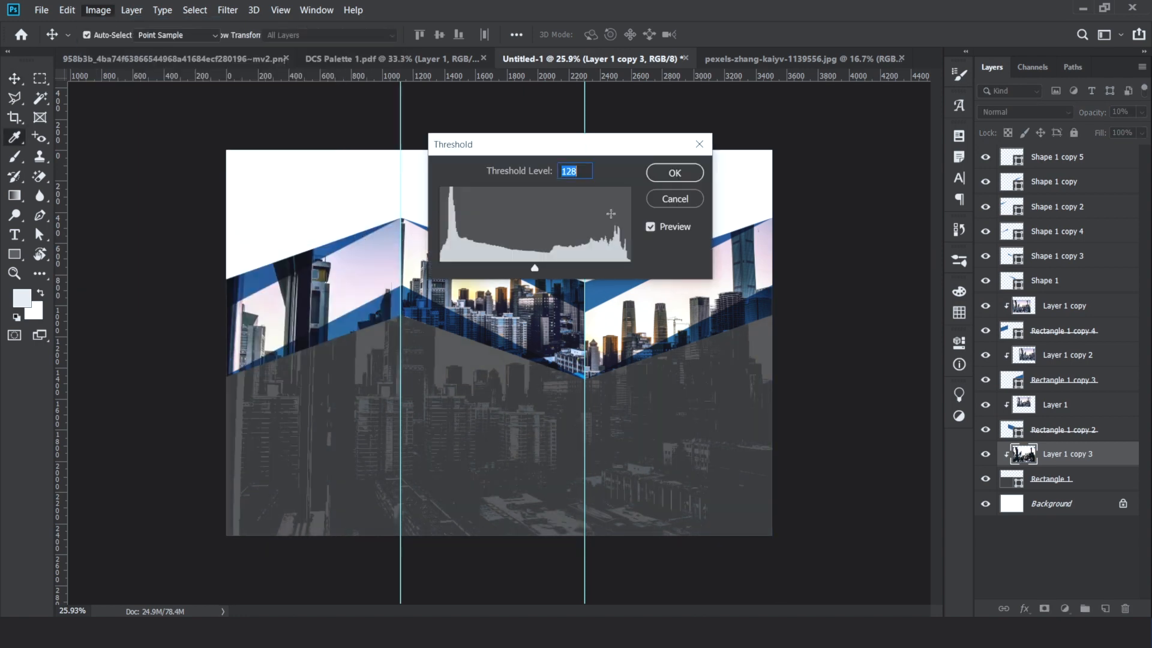
{"action": "left_click", "coordinate": [675, 173]}
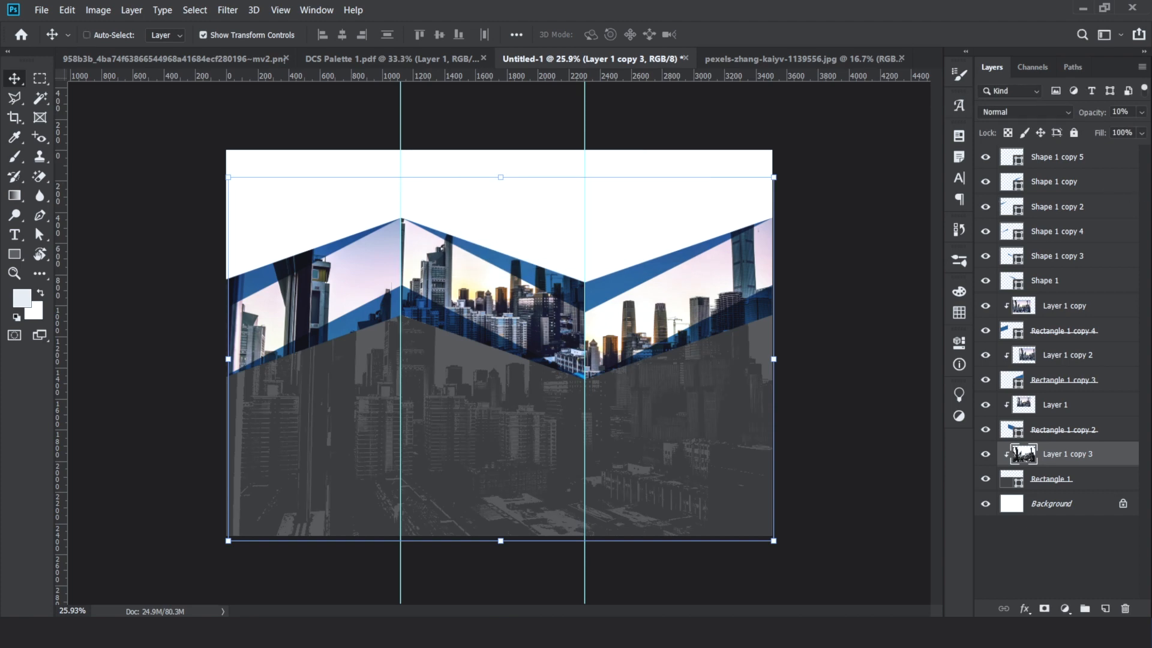
{"action": "key", "text": "ctrl+shift+z"}
{"action": "key", "text": "ctrl+z"}
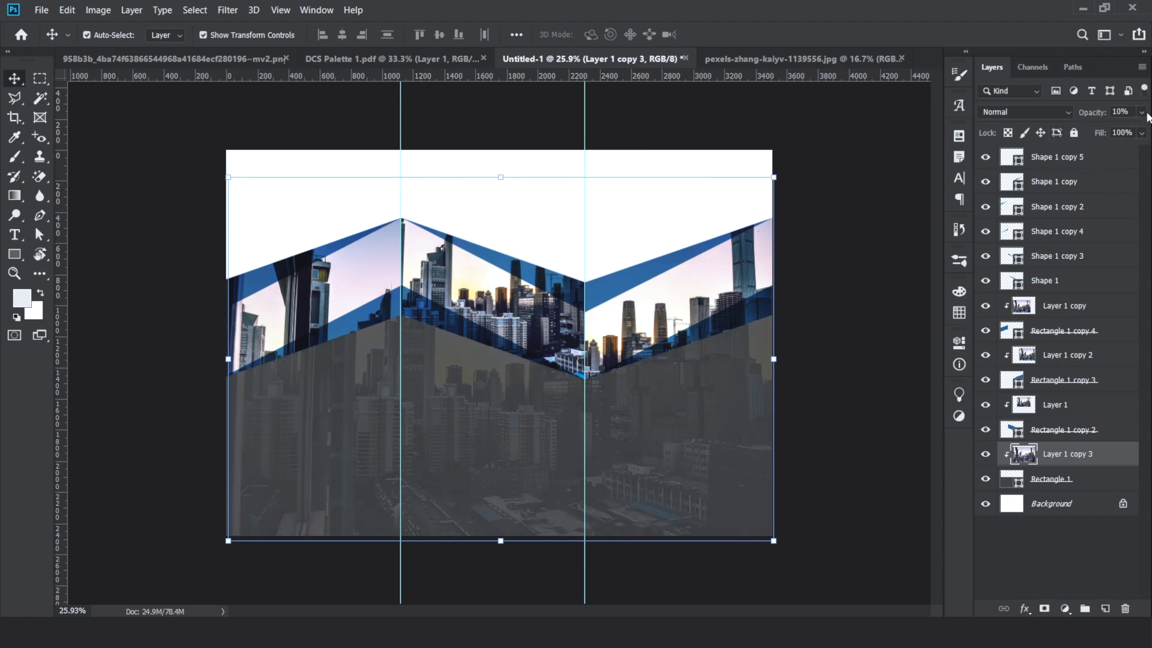
Convert the lower photo to grayscale with the Black & White adjustment, and lower its opacity to a few percent
{"action": "left_click", "coordinate": [98, 10]}
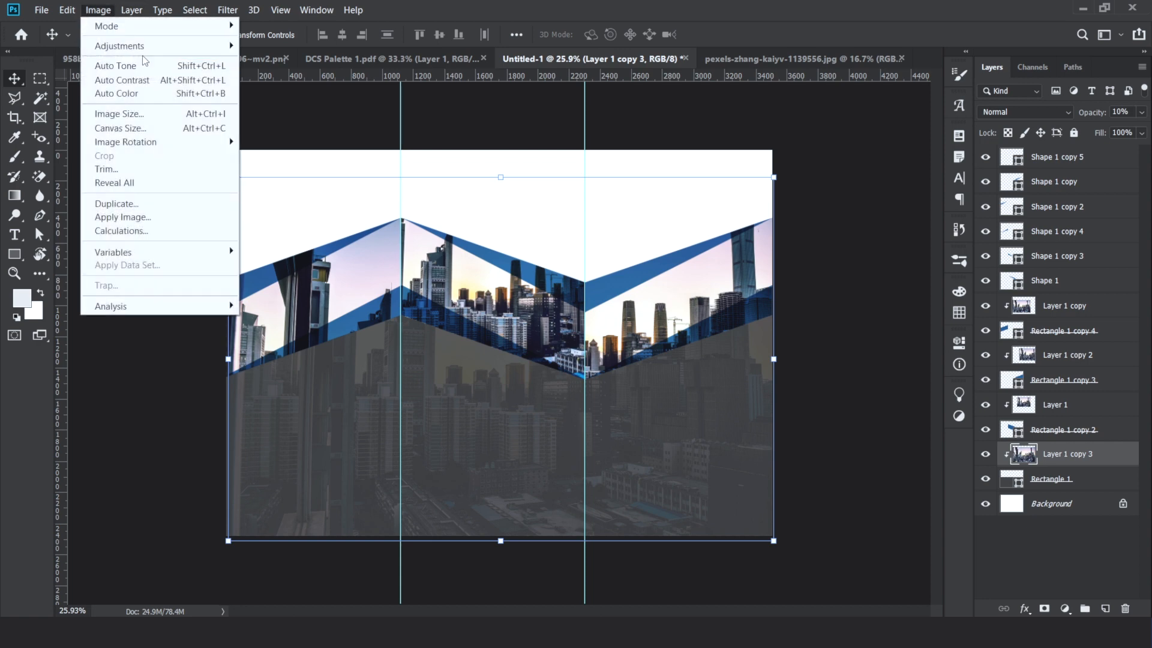
{"action": "mouse_move", "coordinate": [233, 51]}
{"action": "left_click", "coordinate": [281, 149]}
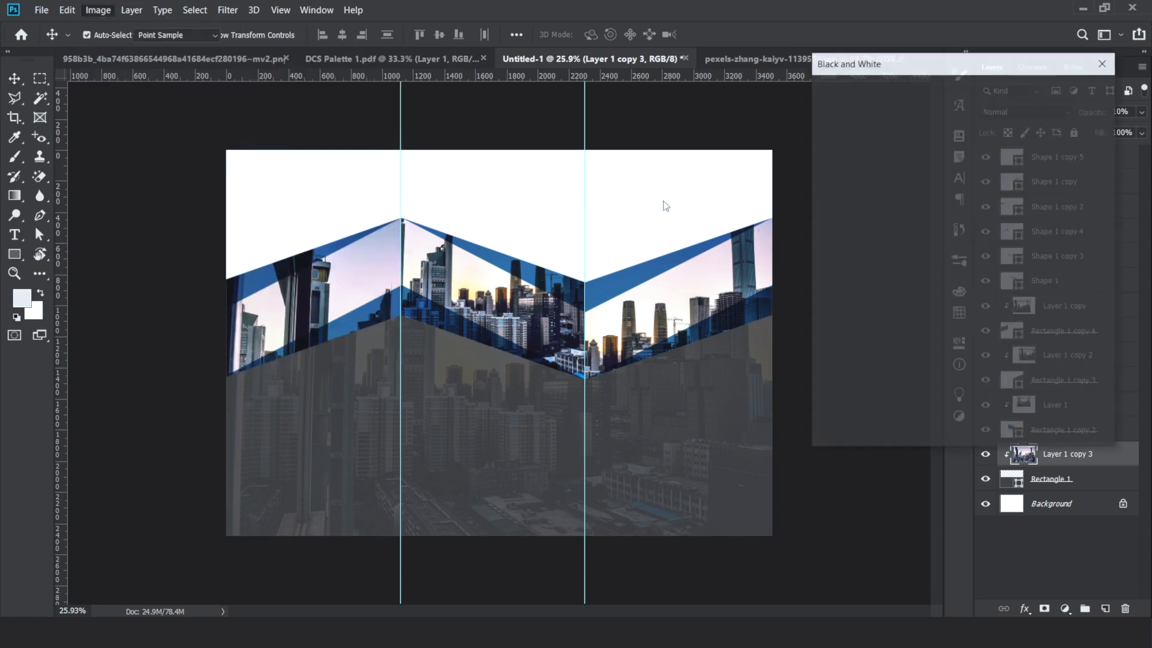
{"action": "left_click", "coordinate": [1074, 88]}
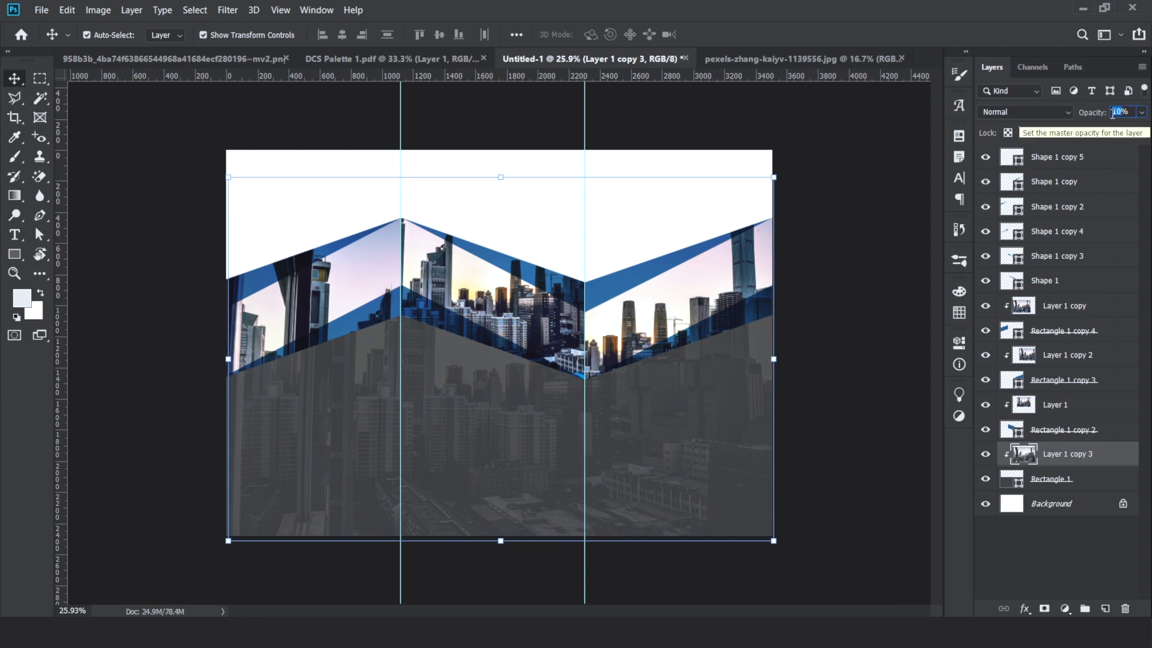
{"action": "type", "text": "5"}
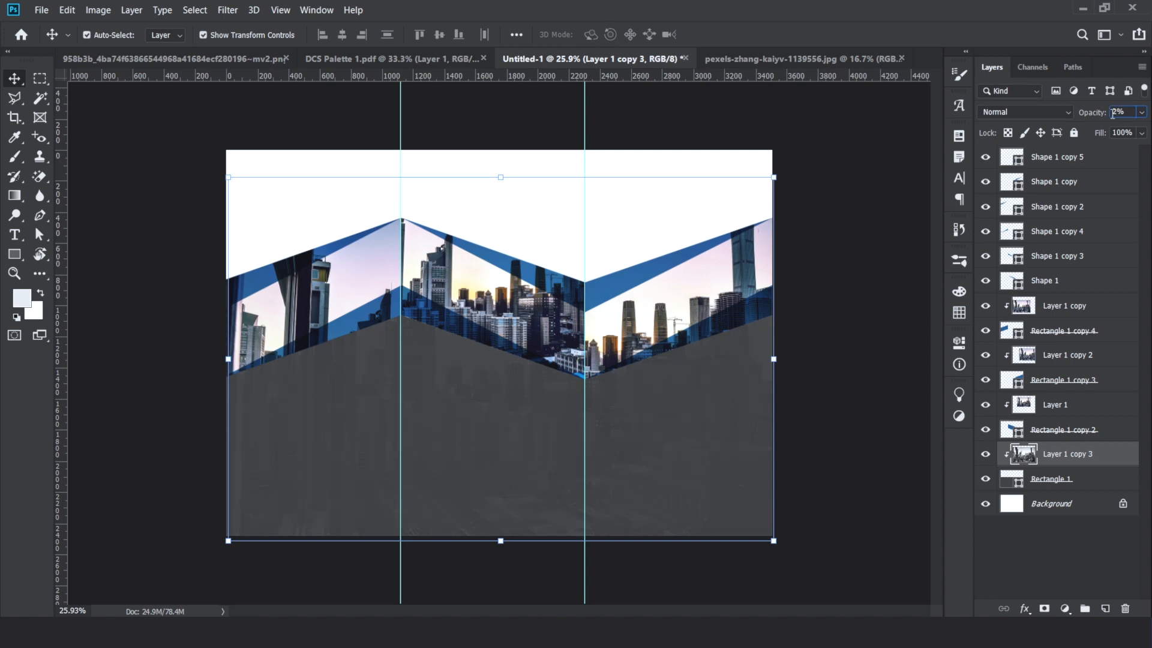
{"action": "left_click", "coordinate": [873, 188]}
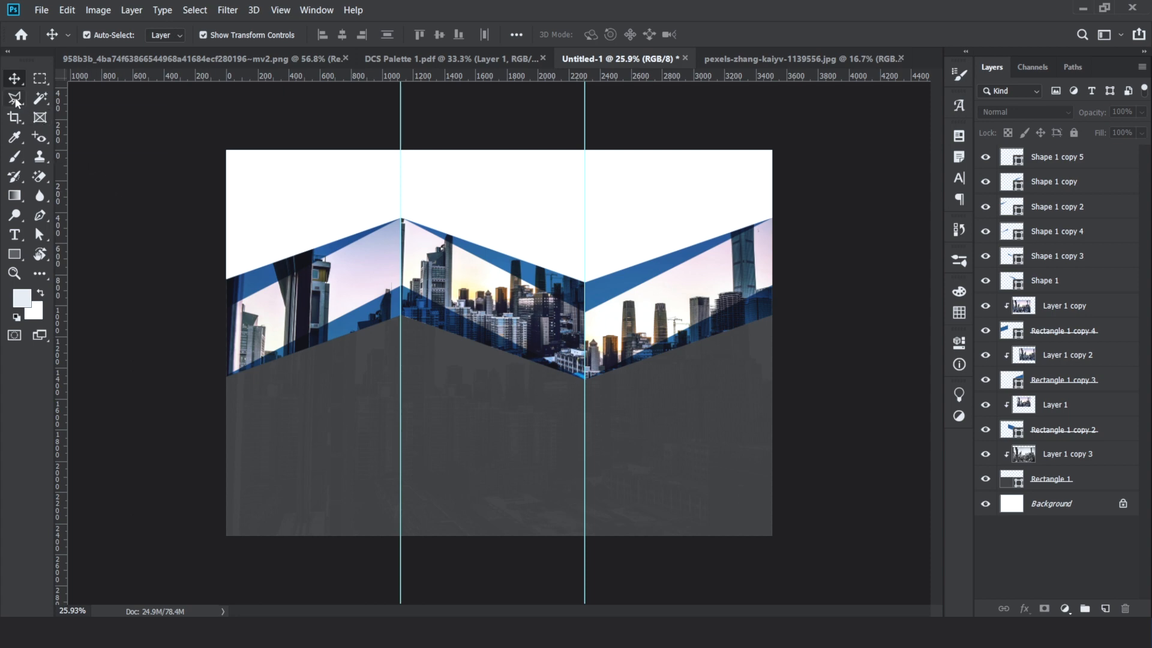
{"action": "left_click", "coordinate": [18, 255]}
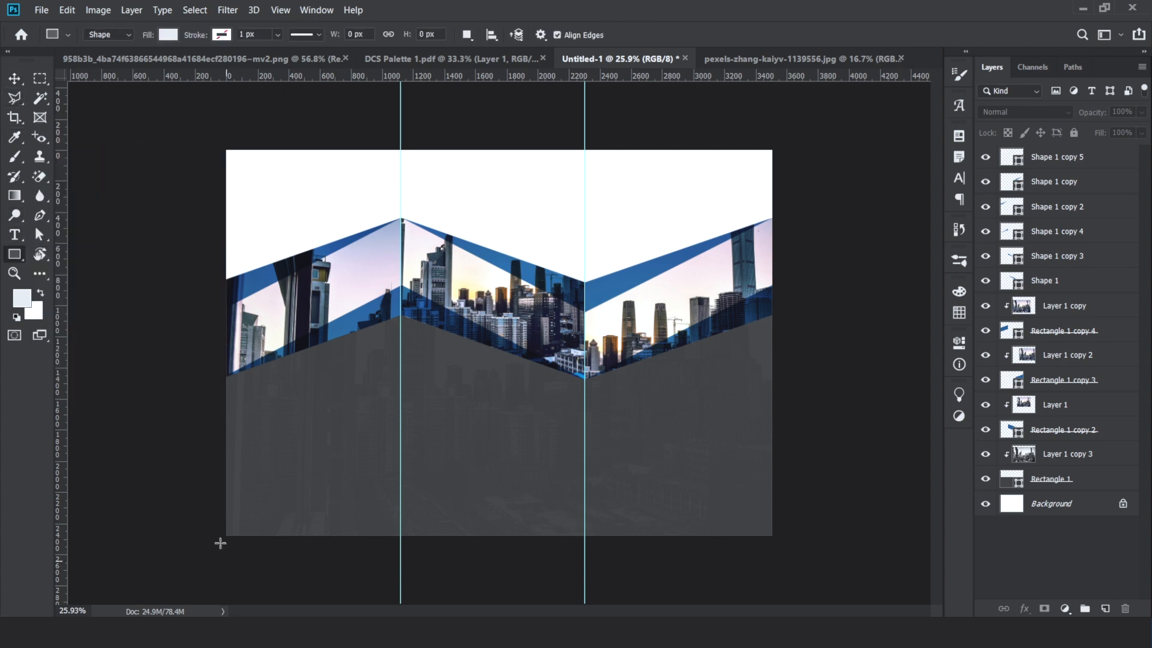
{"action": "left_click_drag", "start_coordinate": [220, 544], "coordinate": [787, 503]}
{"action": "key", "text": "ctrl+z"}
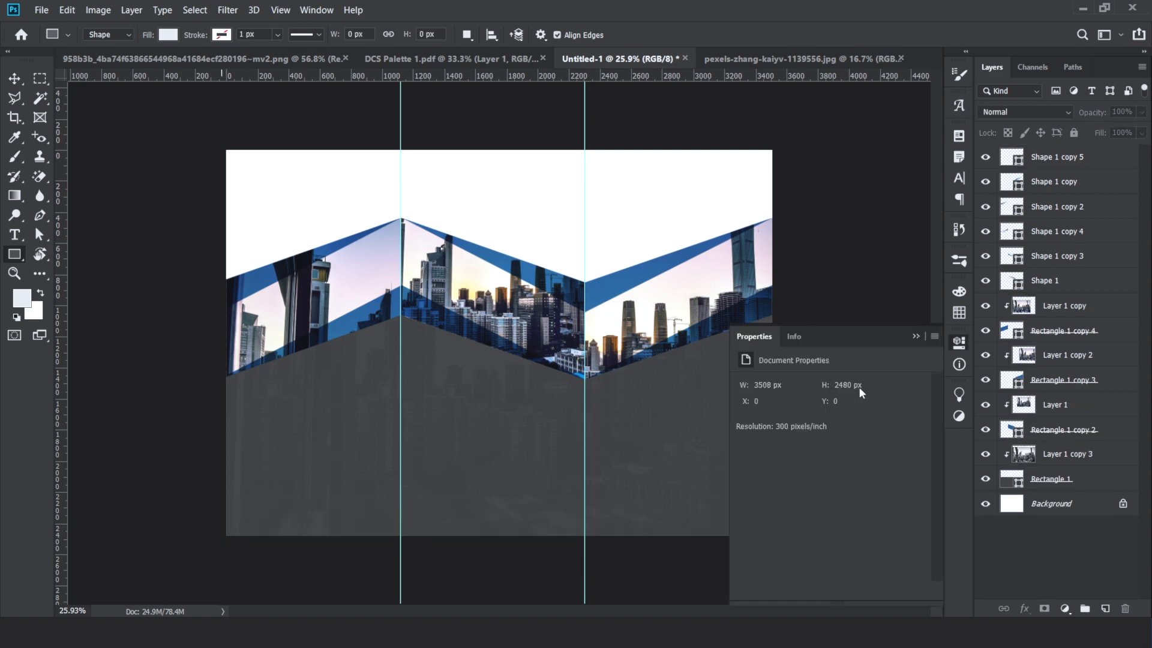
{"action": "left_click", "coordinate": [916, 336]}
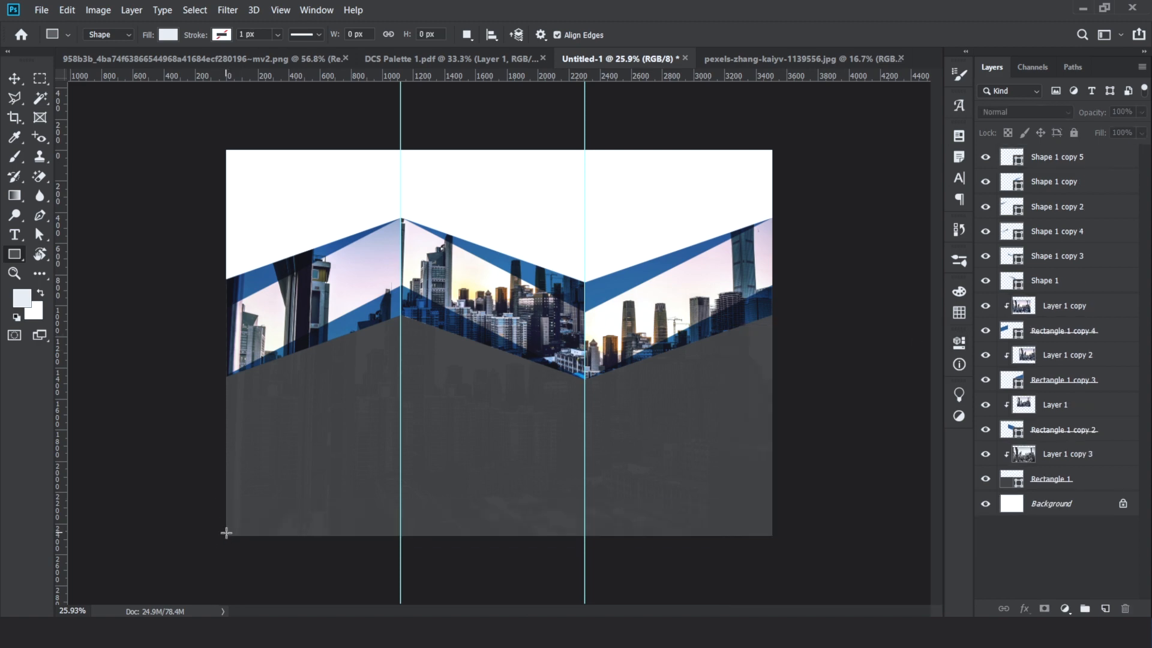
{"action": "left_click_drag", "start_coordinate": [231, 531], "coordinate": [588, 506]}
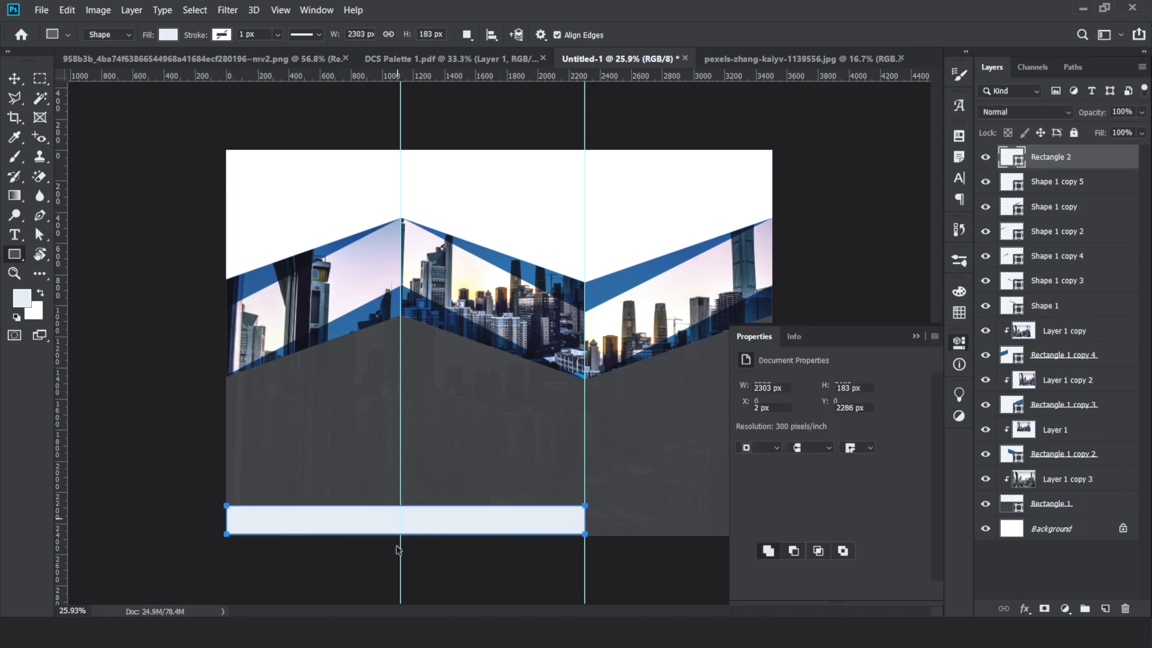
{"action": "key", "text": "ctrl+z"}
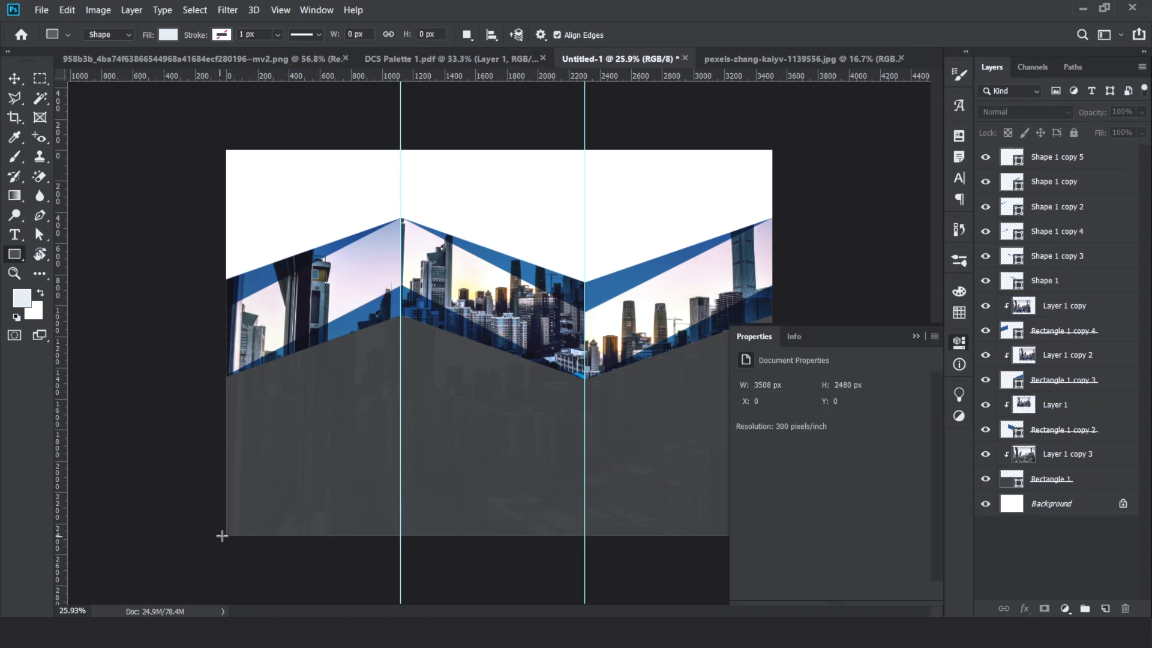
Draw a full-width rectangle 247 px high along the page's bottom edge, and pull its overhanging right side in to make it 3513 px wide
{"action": "left_click_drag", "start_coordinate": [229, 534], "coordinate": [775, 498]}
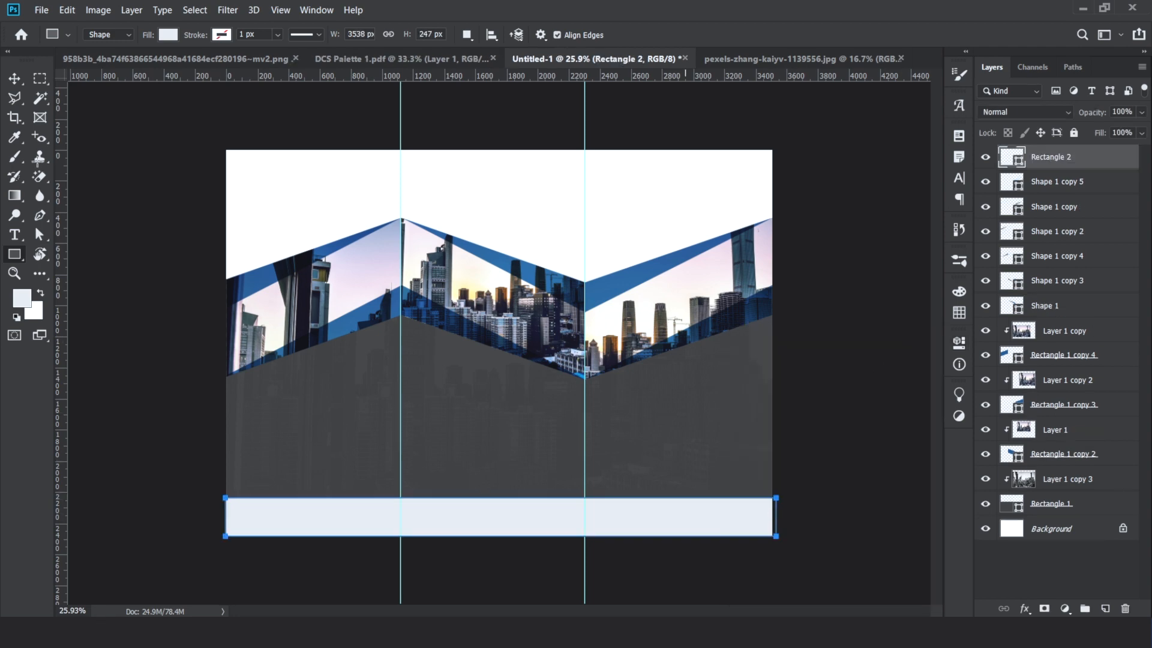
{"action": "left_click", "coordinate": [39, 234]}
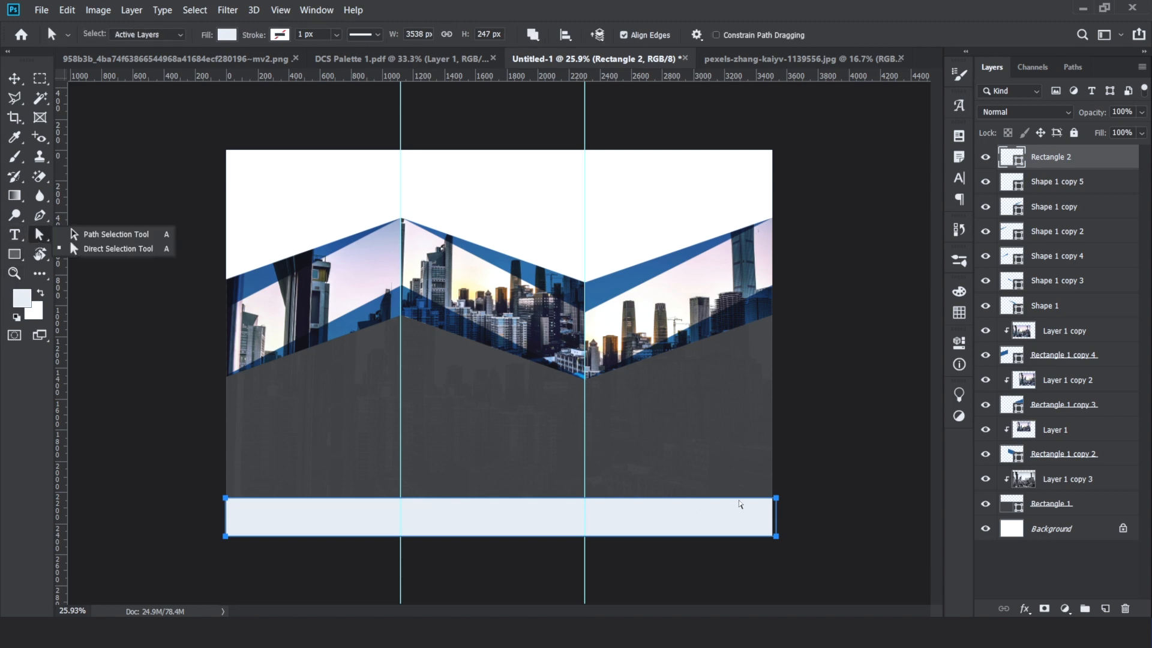
{"action": "left_click_drag", "start_coordinate": [801, 480], "coordinate": [775, 549]}
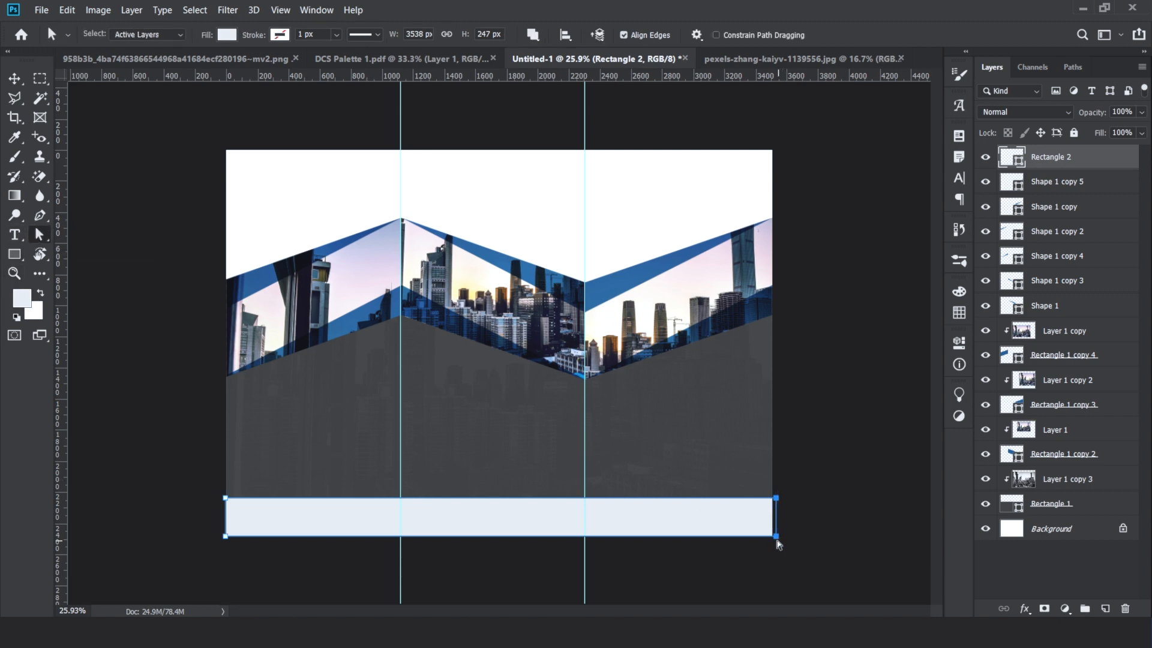
{"action": "left_click", "coordinate": [786, 509]}
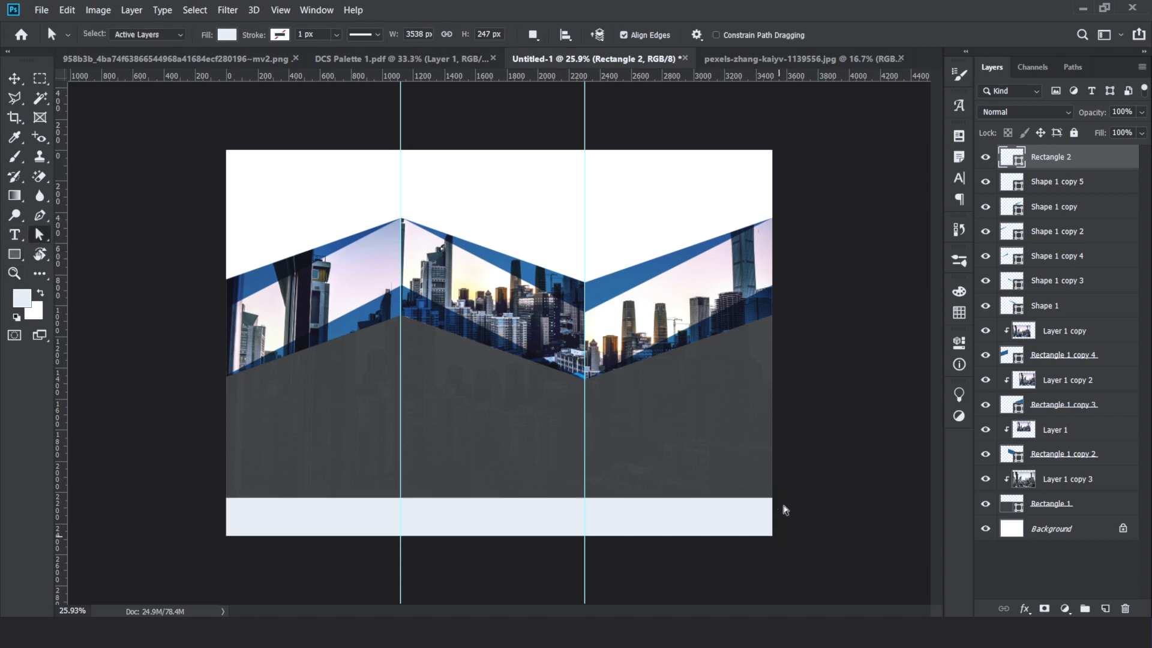
{"action": "left_click_drag", "start_coordinate": [791, 470], "coordinate": [774, 540]}
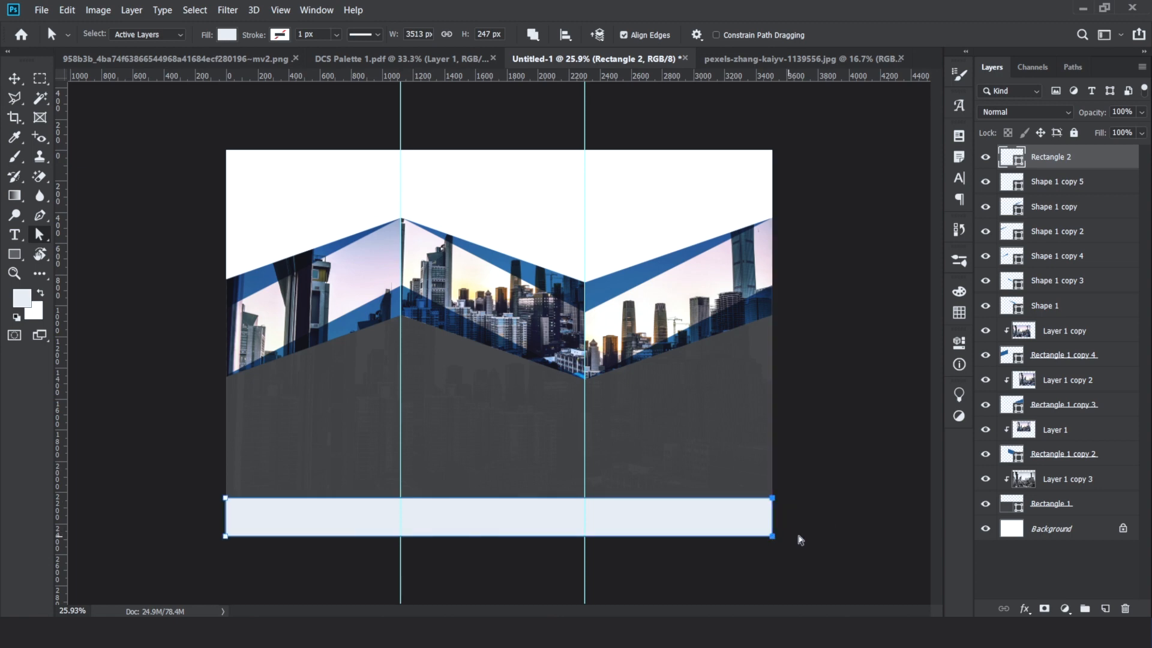
{"action": "left_click", "coordinate": [789, 509]}
{"action": "left_click", "coordinate": [8, 79]}
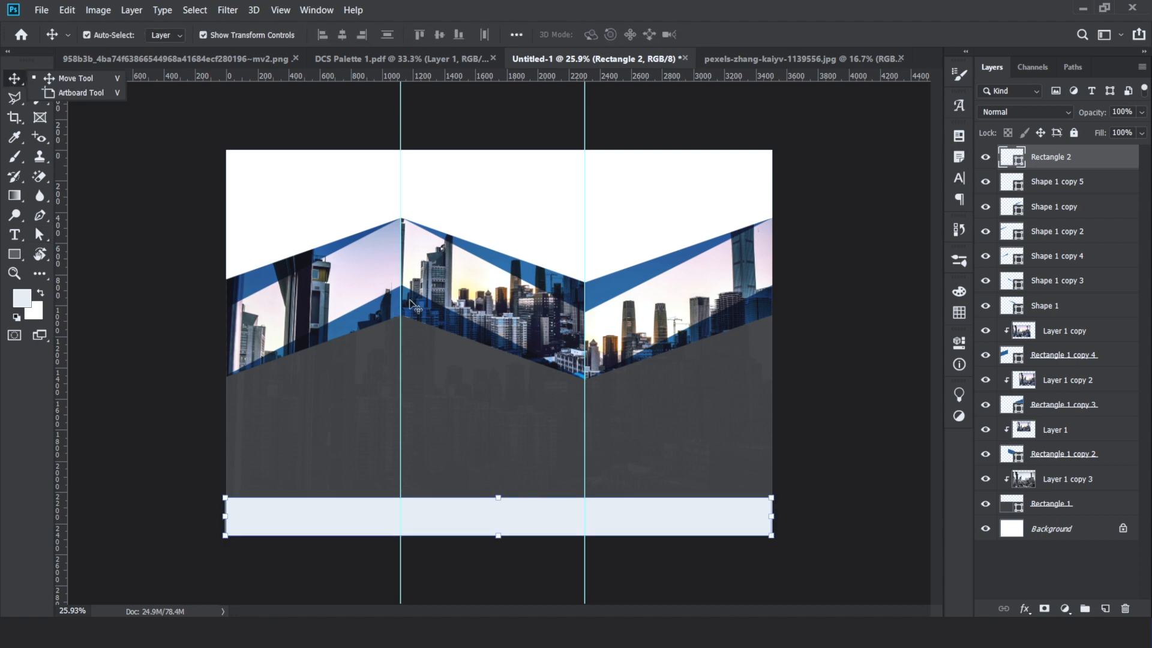
Set the fill colour of the rectangle along the page's bottom edge to 1c5385
{"action": "double_click", "coordinate": [1018, 157]}
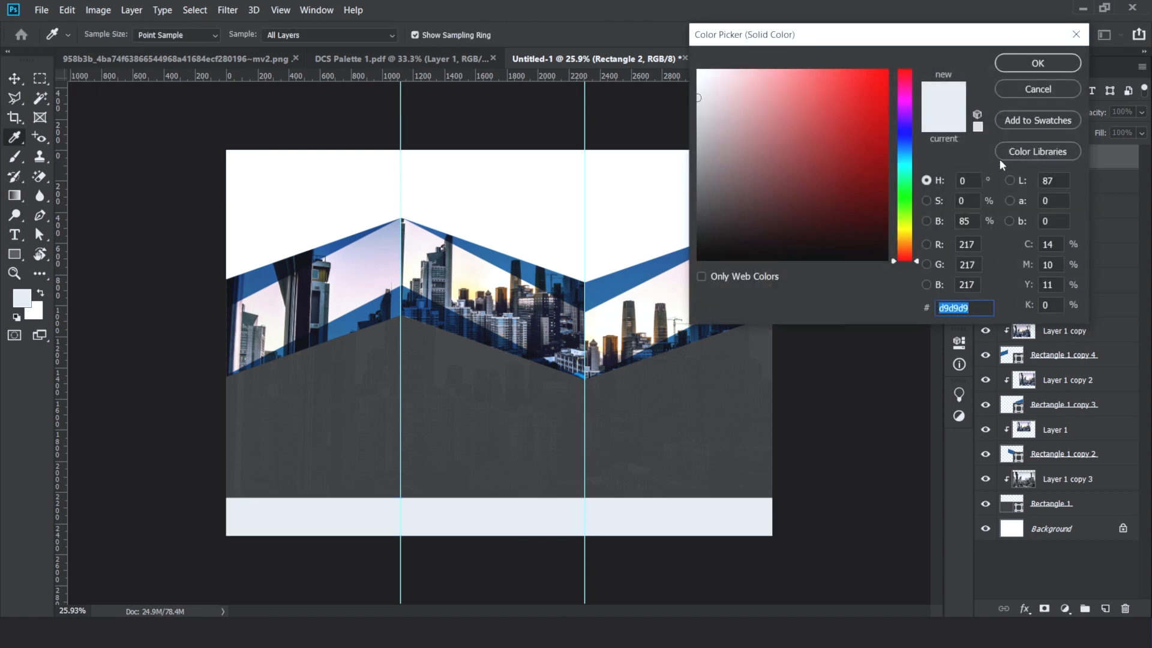
{"action": "type", "text": "1c"}
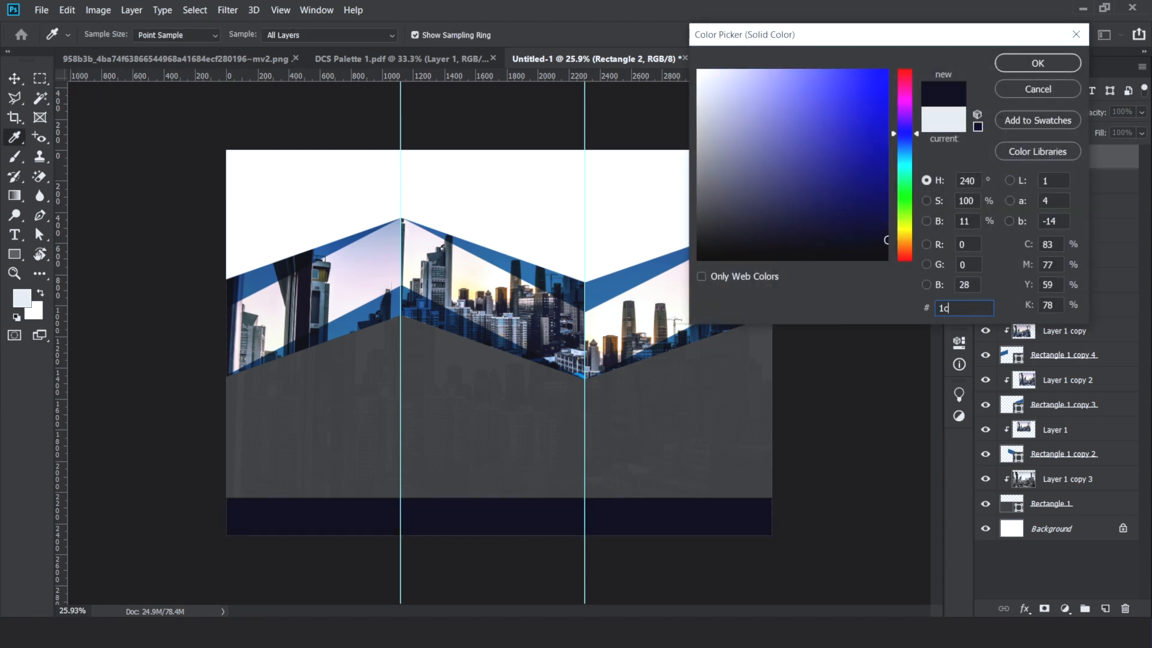
{"action": "type", "text": "538"}
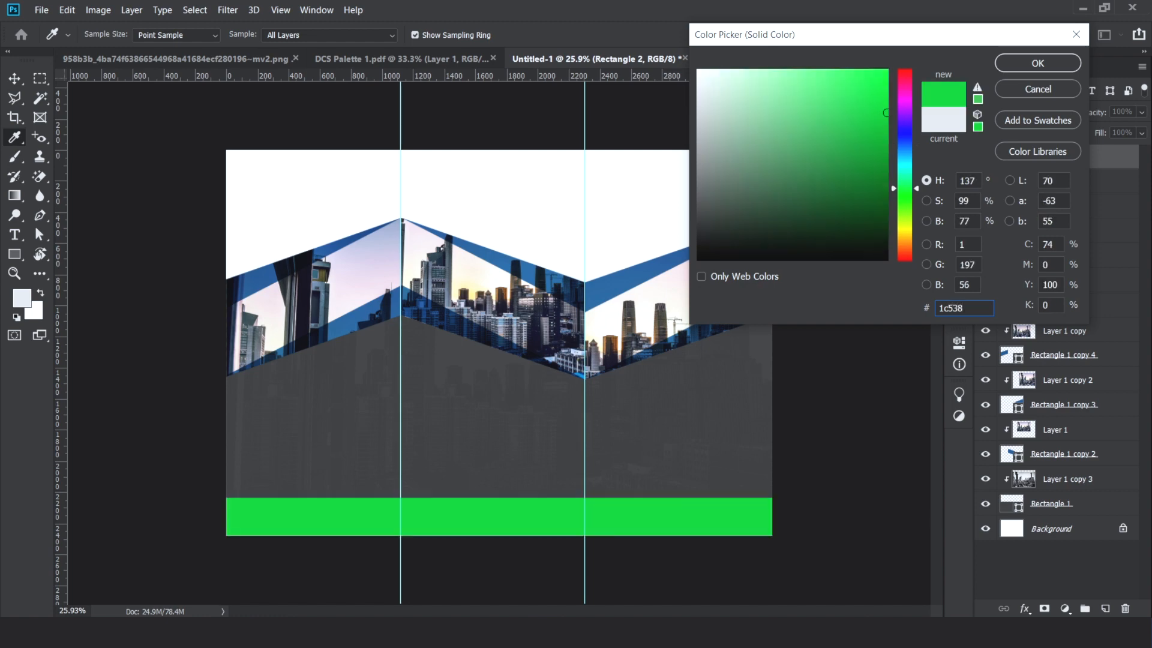
{"action": "type", "text": "5"}
{"action": "key", "text": "BackSpace"}
{"action": "type", "text": "3"}
{"action": "key", "text": "BackSpace"}
{"action": "type", "text": "5"}
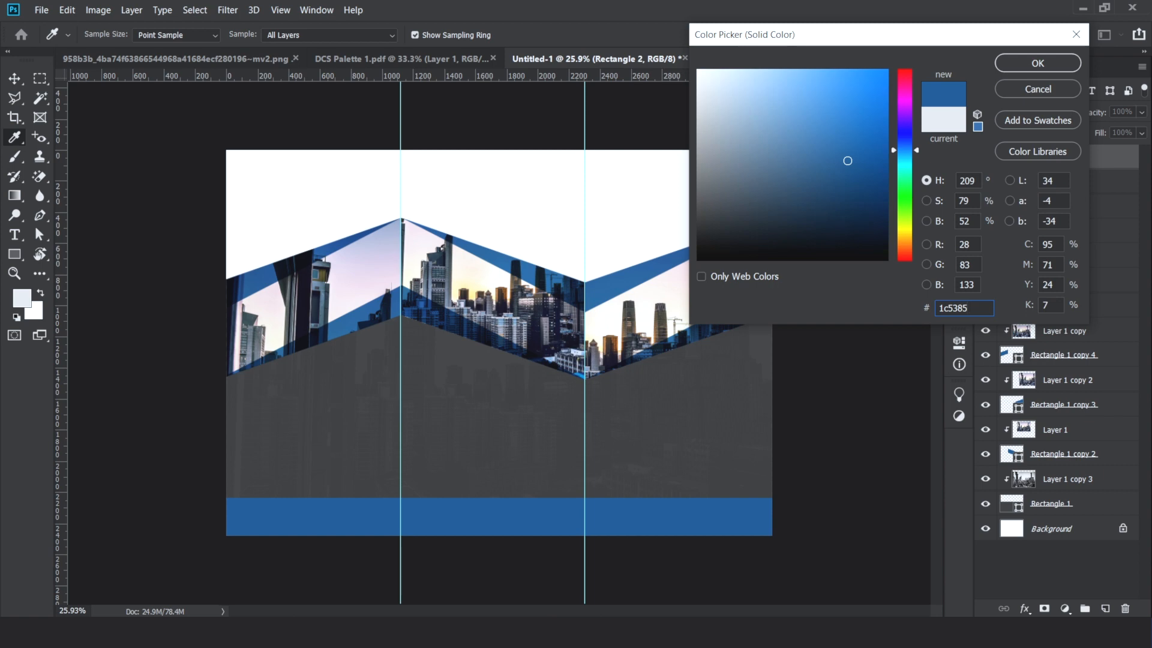
{"action": "left_click", "coordinate": [1037, 69]}
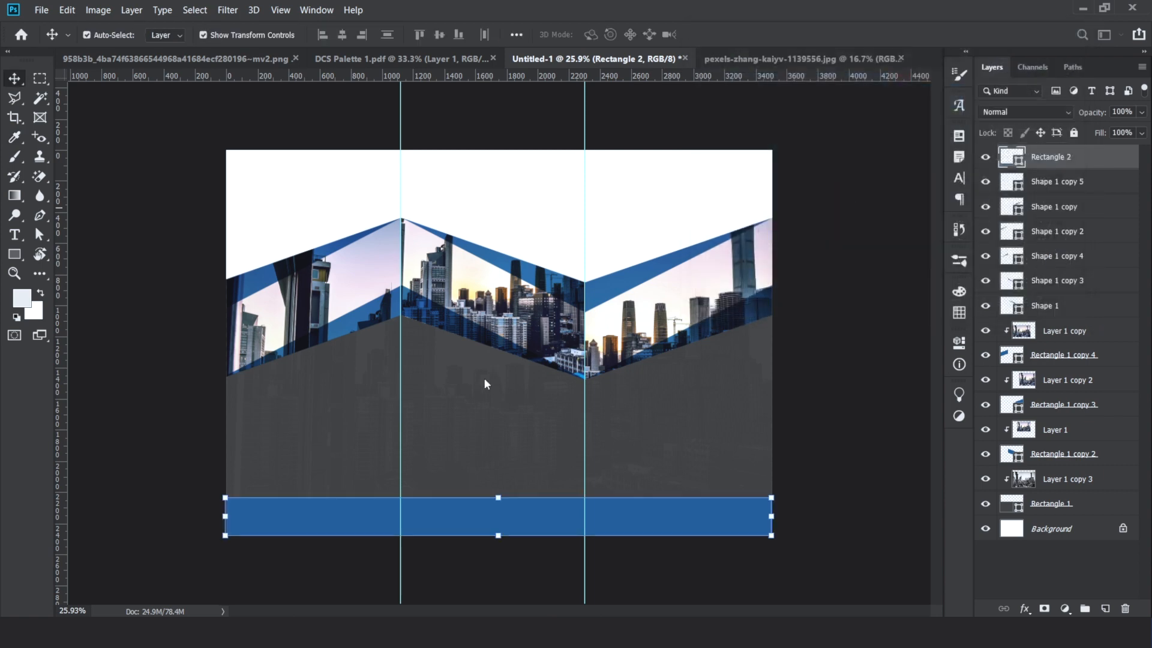
Lower the top edge of the blue bottom strip until the strip is about half as tall
{"action": "scroll", "coordinate": [486, 559], "scroll_direction": "up", "scroll_amount": 3}
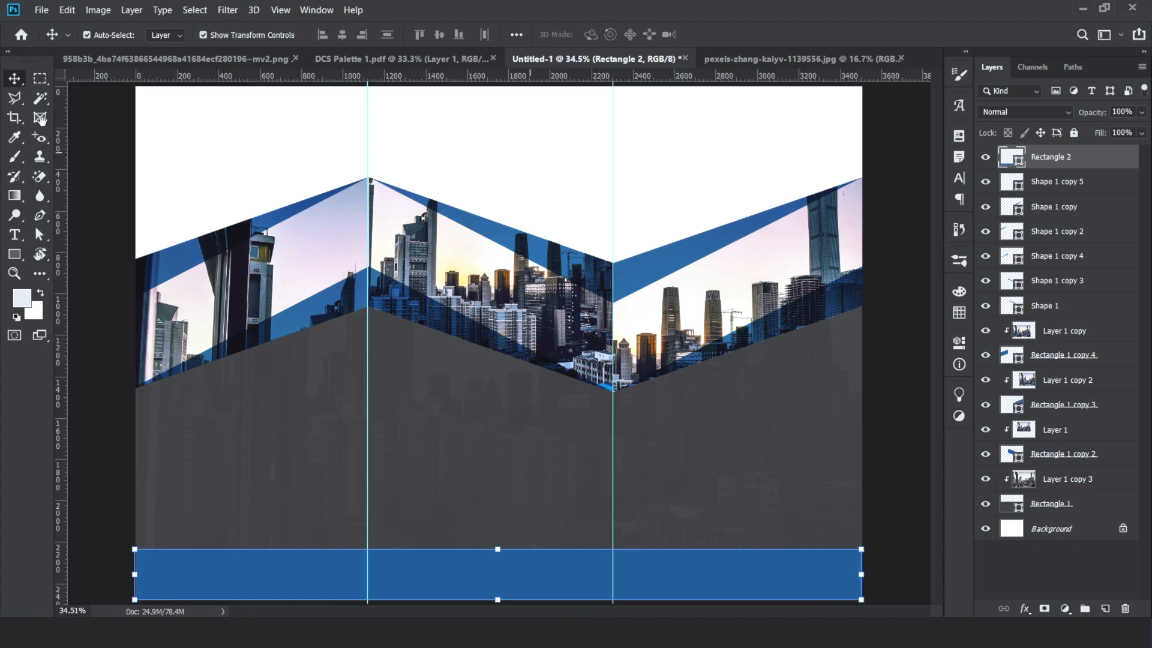
{"action": "left_click", "coordinate": [13, 77]}
{"action": "scroll", "coordinate": [487, 399], "scroll_direction": "up", "scroll_amount": 2}
{"action": "left_click_drag", "start_coordinate": [499, 461], "coordinate": [495, 274]}
{"action": "left_click_drag", "start_coordinate": [496, 393], "coordinate": [502, 422]}
{"action": "key", "text": "Return"}
{"action": "key", "text": "ctrl+0"}
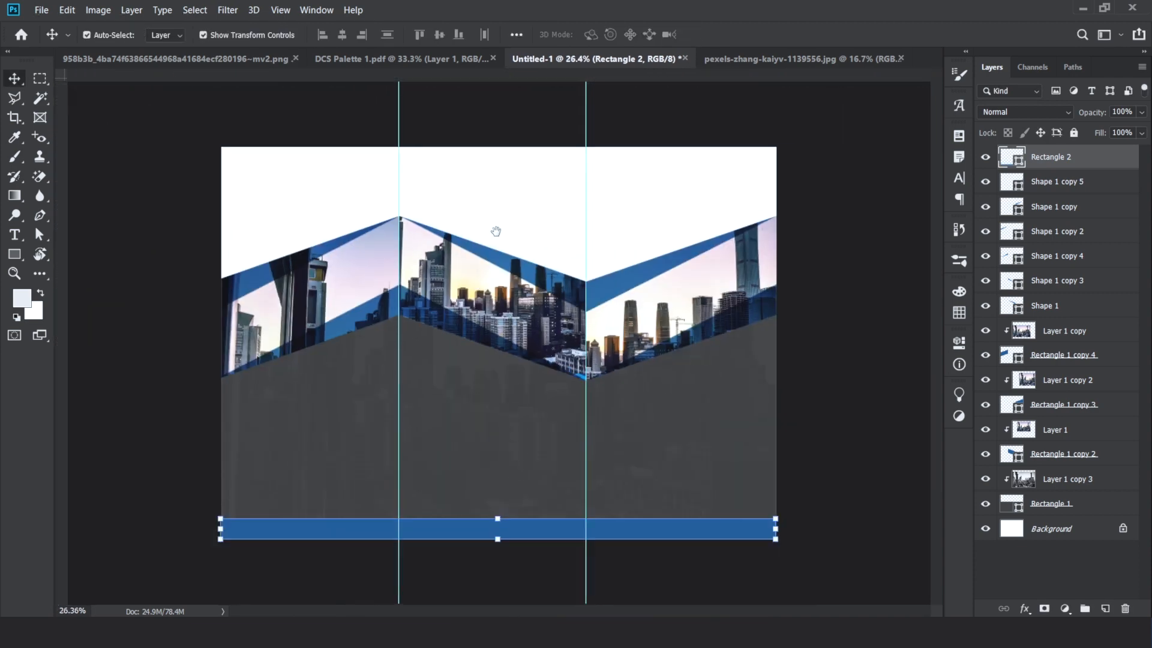
Copy the company logo from its PNG document into the brochure, scale it to 28.58%, and place it at the top of the middle panel
{"action": "left_click", "coordinate": [384, 58]}
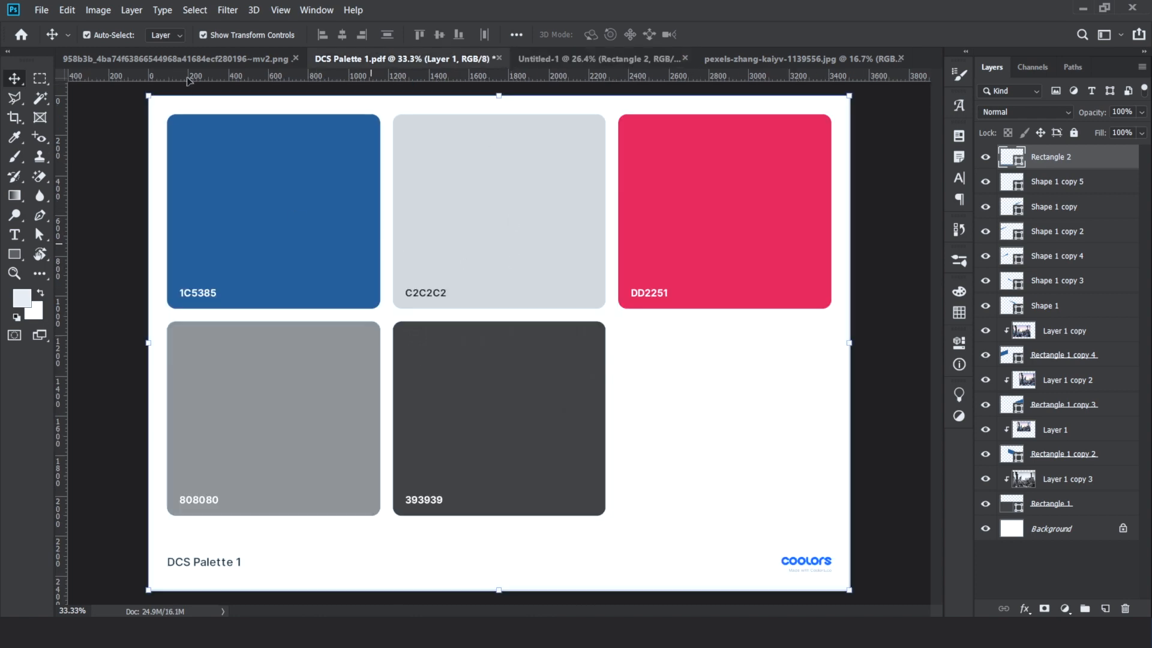
{"action": "left_click", "coordinate": [218, 62]}
{"action": "left_click", "coordinate": [411, 166]}
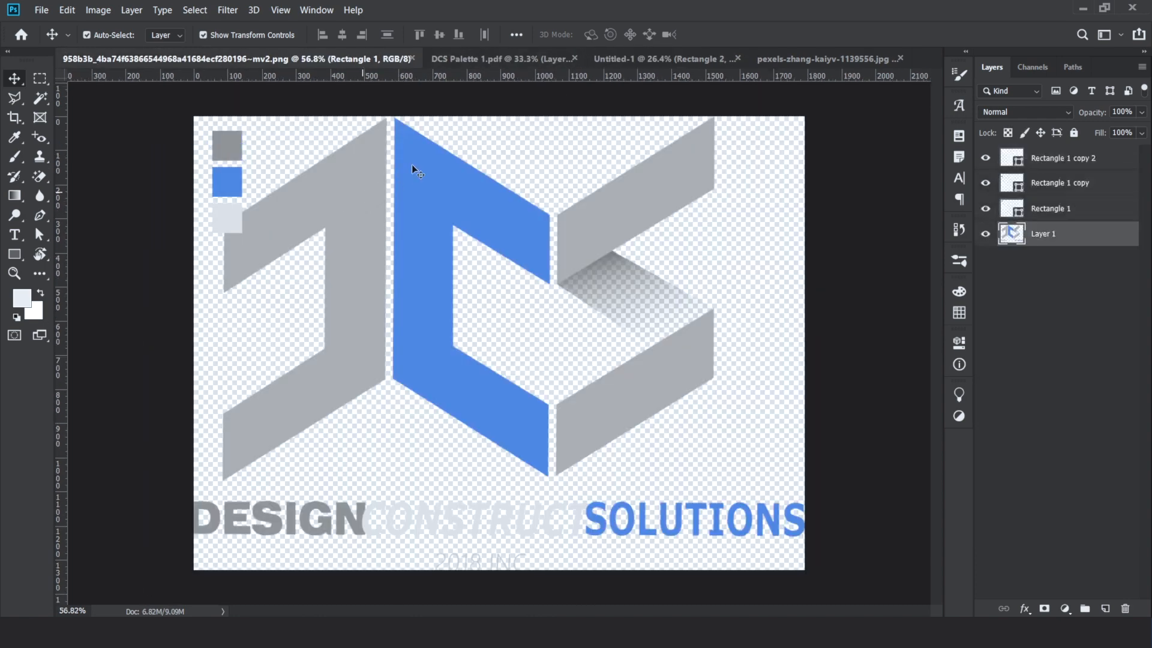
{"action": "left_click_drag", "start_coordinate": [412, 165], "coordinate": [402, 198]}
{"action": "left_click_drag", "start_coordinate": [502, 287], "coordinate": [506, 193]}
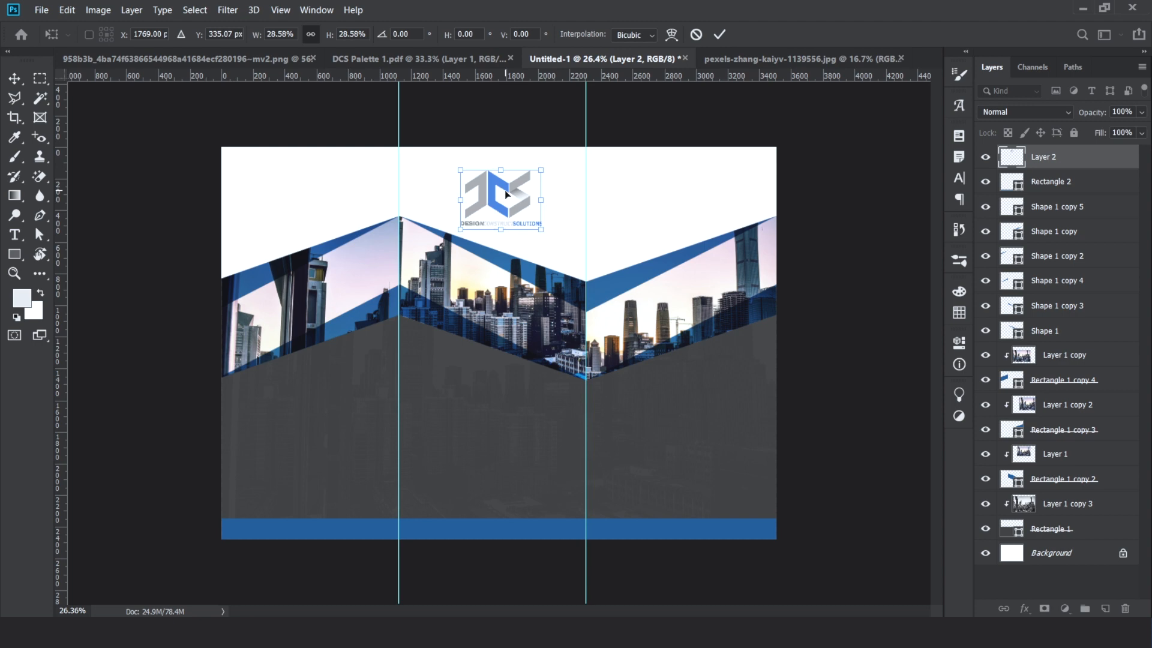
{"action": "key", "text": "Return"}
{"action": "scroll", "coordinate": [343, 232], "scroll_direction": "down", "scroll_amount": 2}
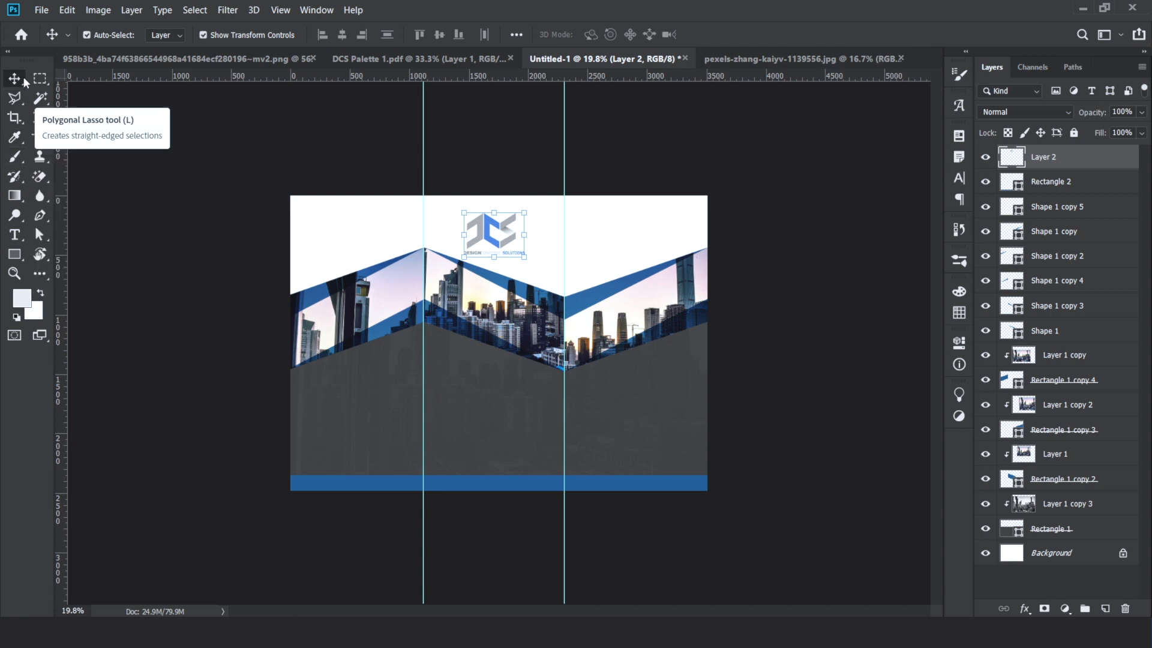
{"action": "right_click", "coordinate": [14, 78]}
{"action": "left_click", "coordinate": [60, 95]}
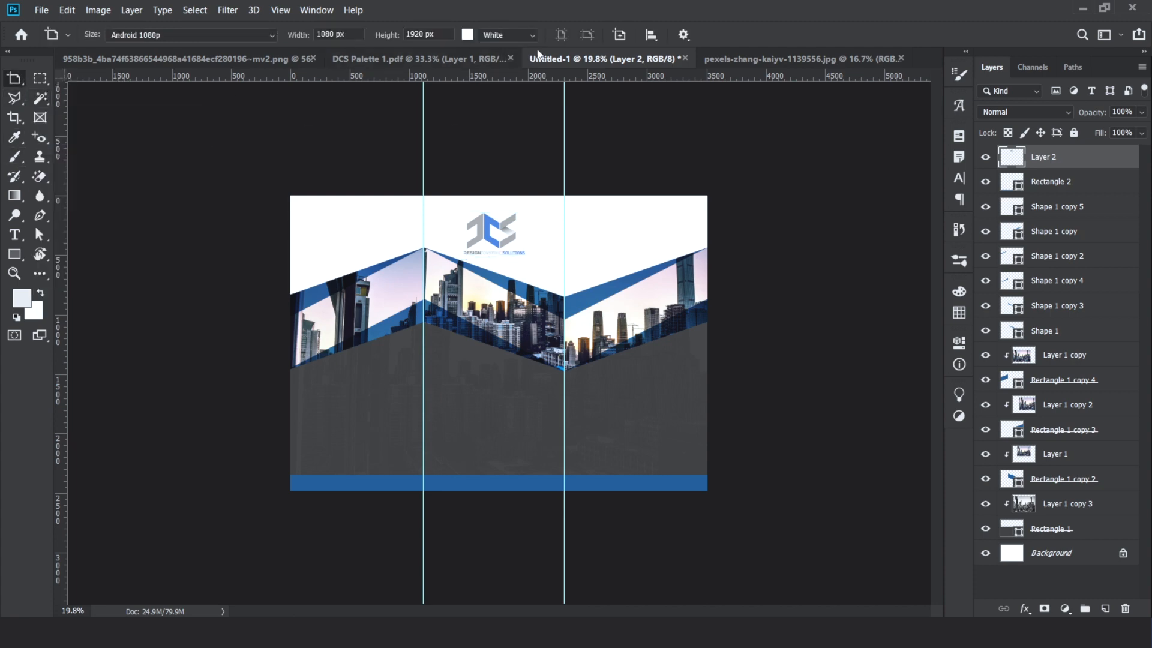
{"action": "left_click", "coordinate": [626, 34]}
Create a new landscape 297 x 210 mm document at 300 pixels/inch in RGB Color with a white background
{"action": "left_click", "coordinate": [40, 10]}
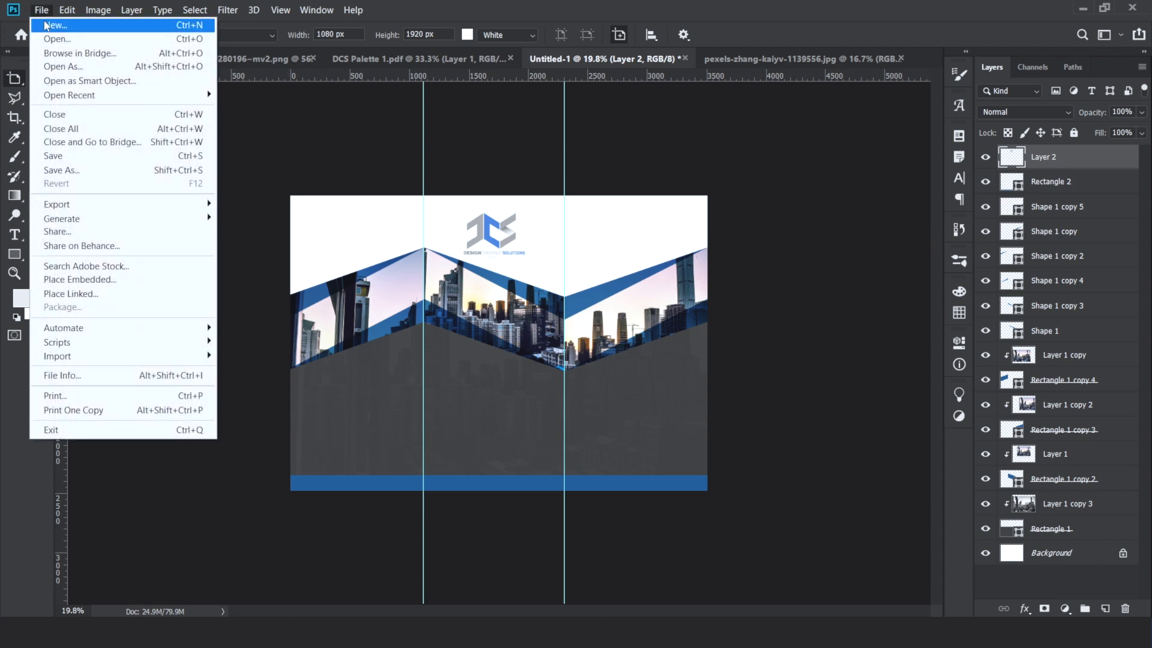
{"action": "left_click", "coordinate": [45, 20]}
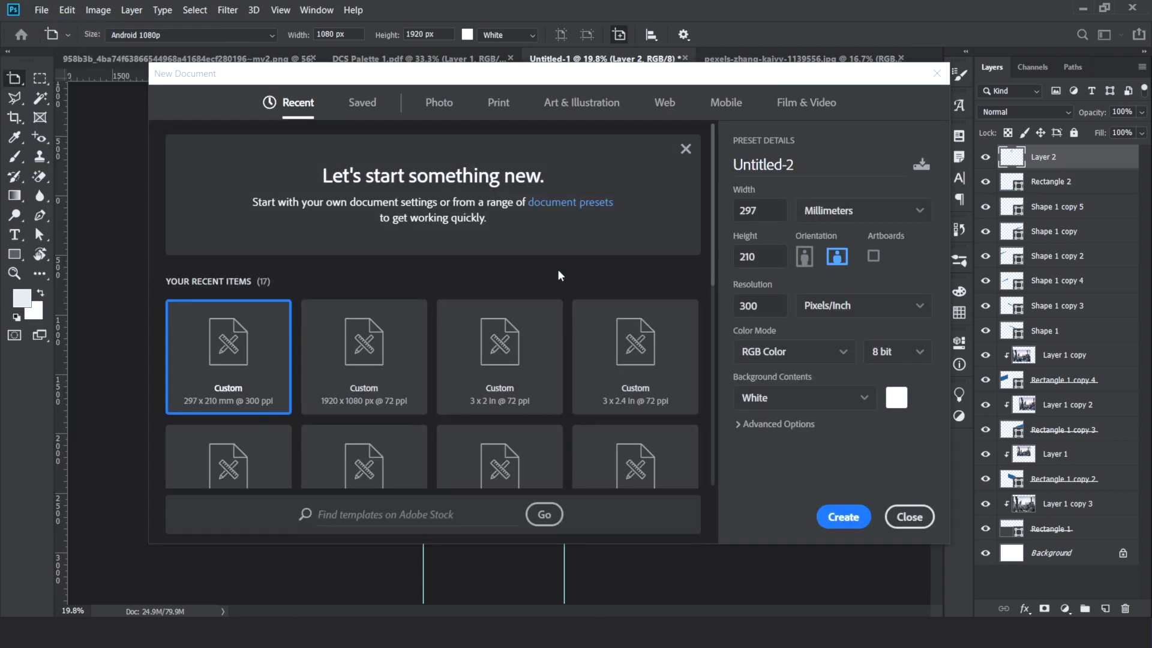
{"action": "left_click", "coordinate": [843, 517]}
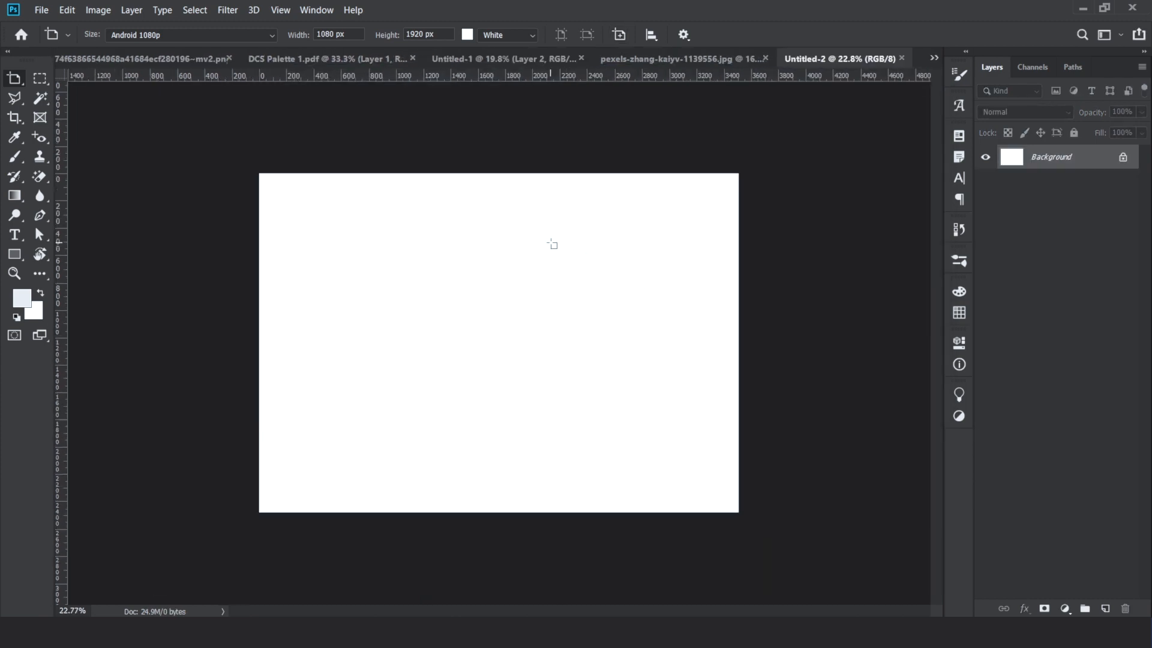
Hide the brochure's faint grayscale photo, copy the dark gray rectangle into the new document, and stretch it to cover the whole page
{"action": "left_click", "coordinate": [632, 58]}
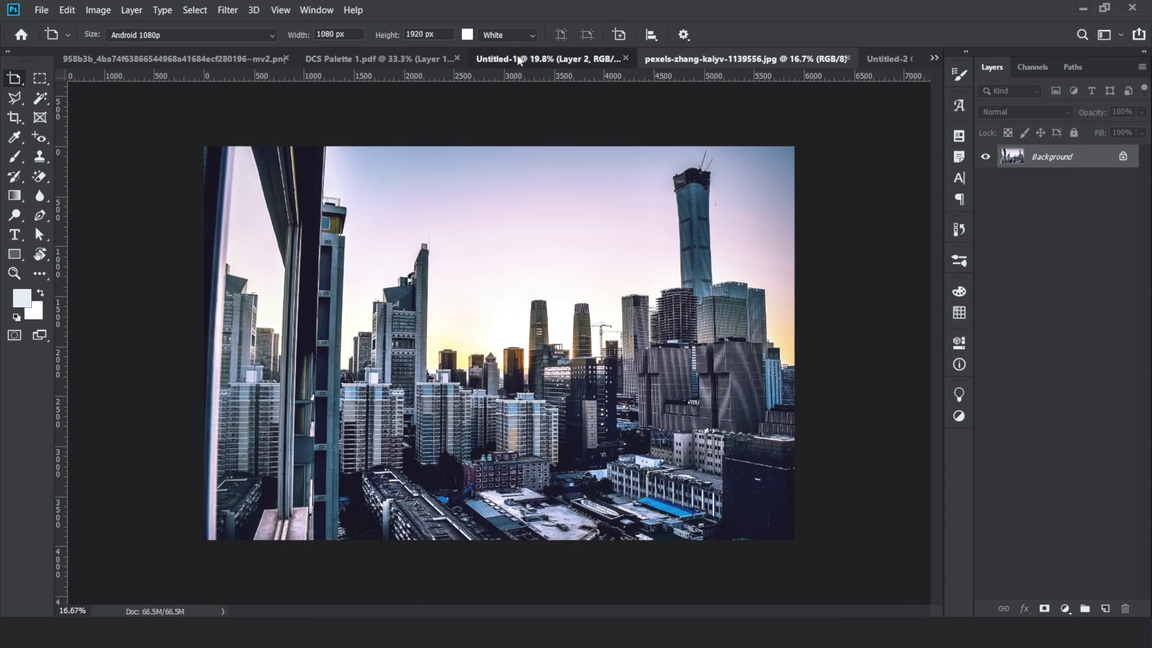
{"action": "left_click", "coordinate": [510, 58]}
{"action": "right_click", "coordinate": [13, 80]}
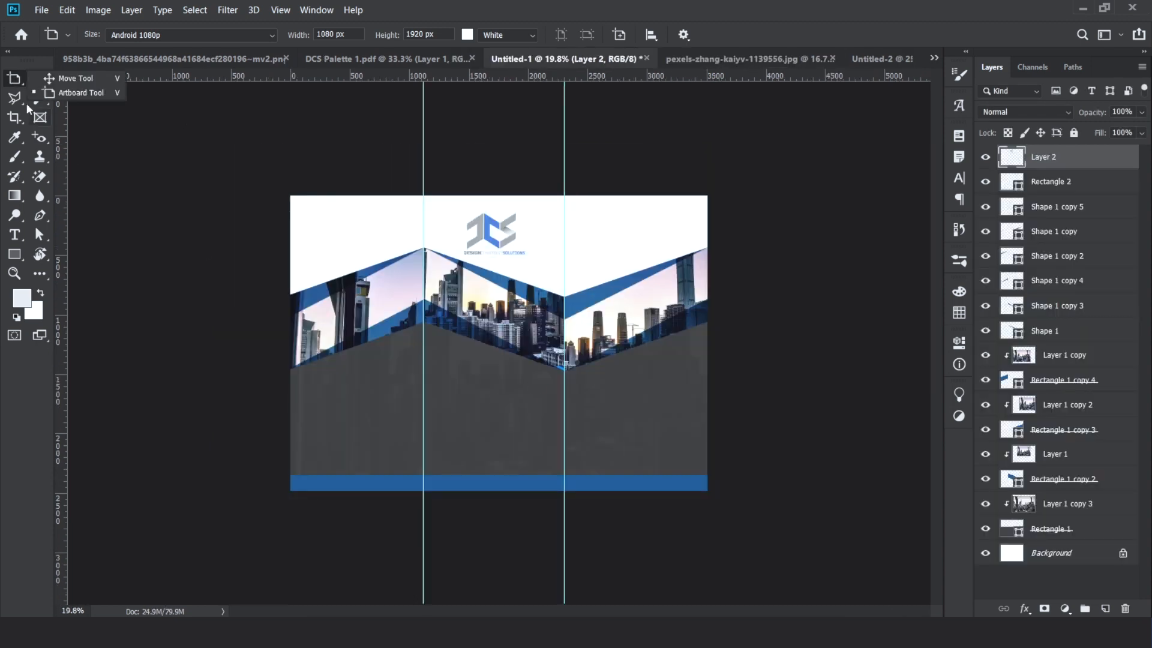
{"action": "left_click", "coordinate": [73, 78]}
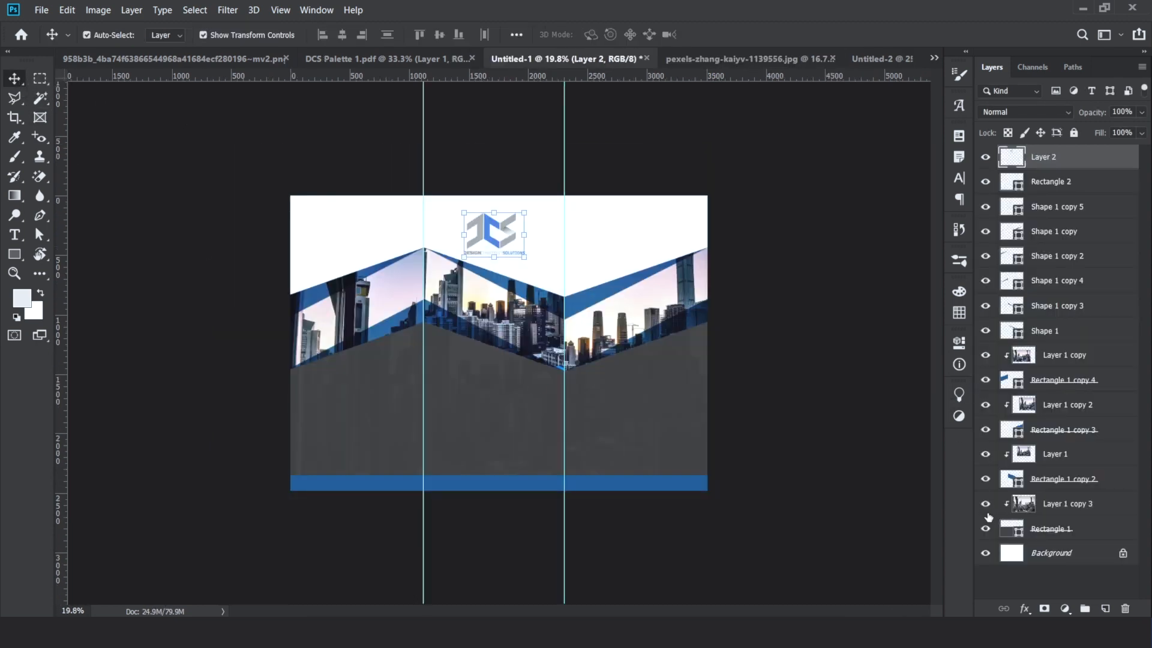
{"action": "left_click_drag", "start_coordinate": [652, 414], "coordinate": [808, 46]}
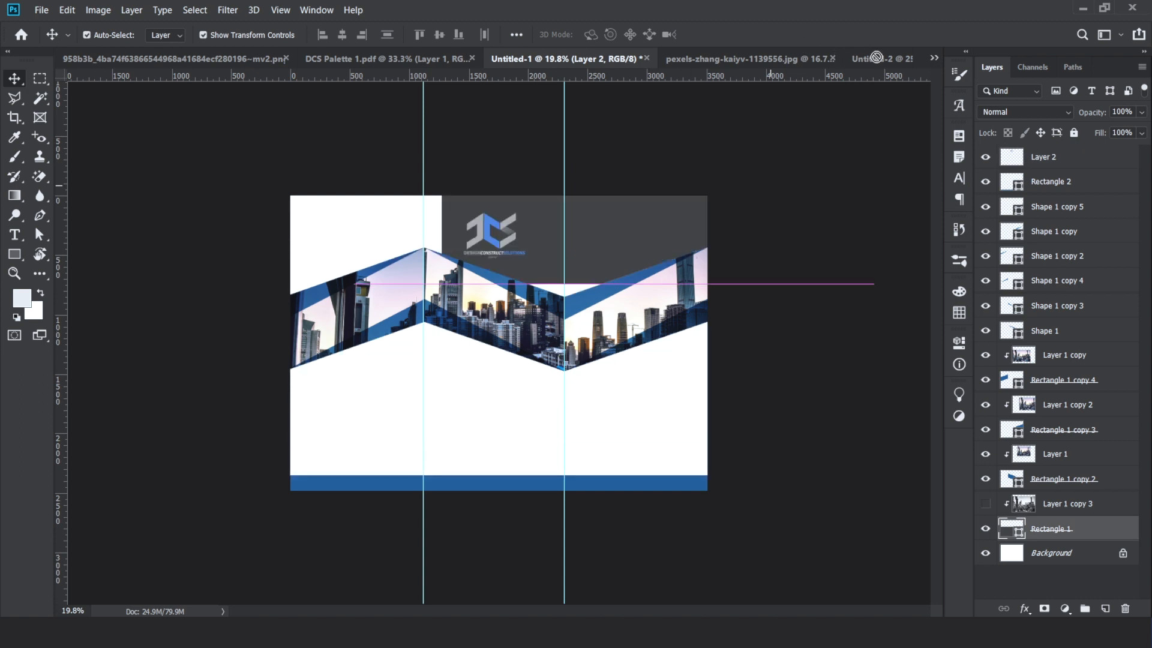
{"action": "left_click_drag", "start_coordinate": [876, 57], "coordinate": [499, 270]}
{"action": "key", "text": "ctrl+t"}
{"action": "left_click_drag", "start_coordinate": [498, 384], "coordinate": [500, 523]}
{"action": "key", "text": "Return"}
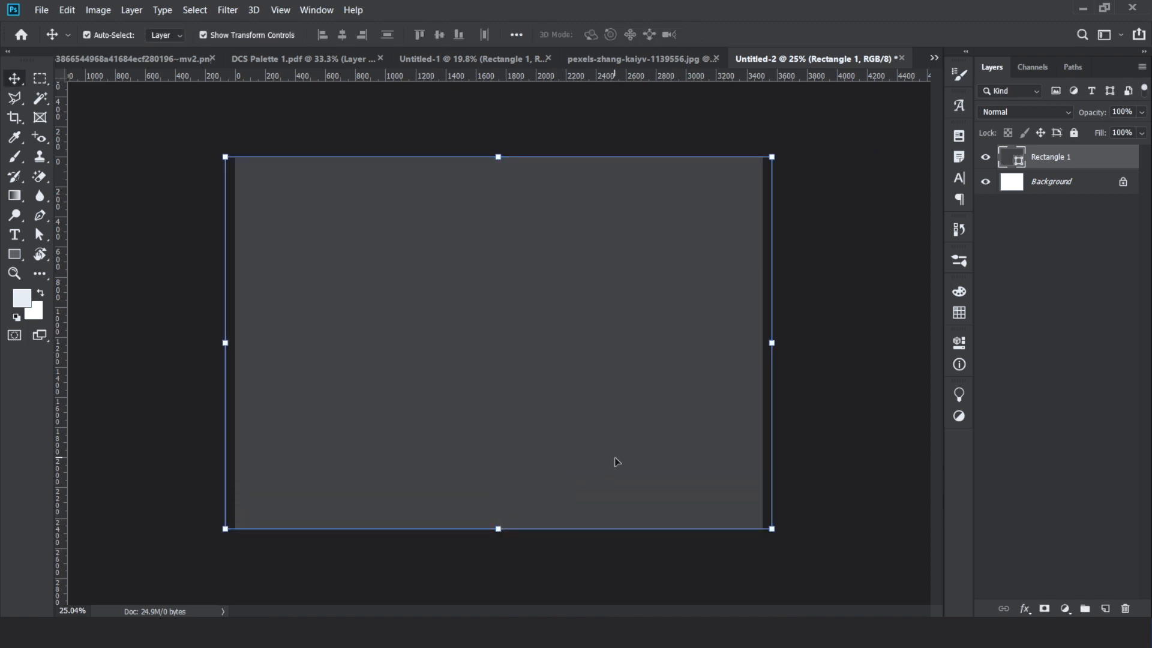
Close the pexels-zhang-kaiyv city photo document and return to the first brochure page
{"action": "left_click", "coordinate": [660, 59]}
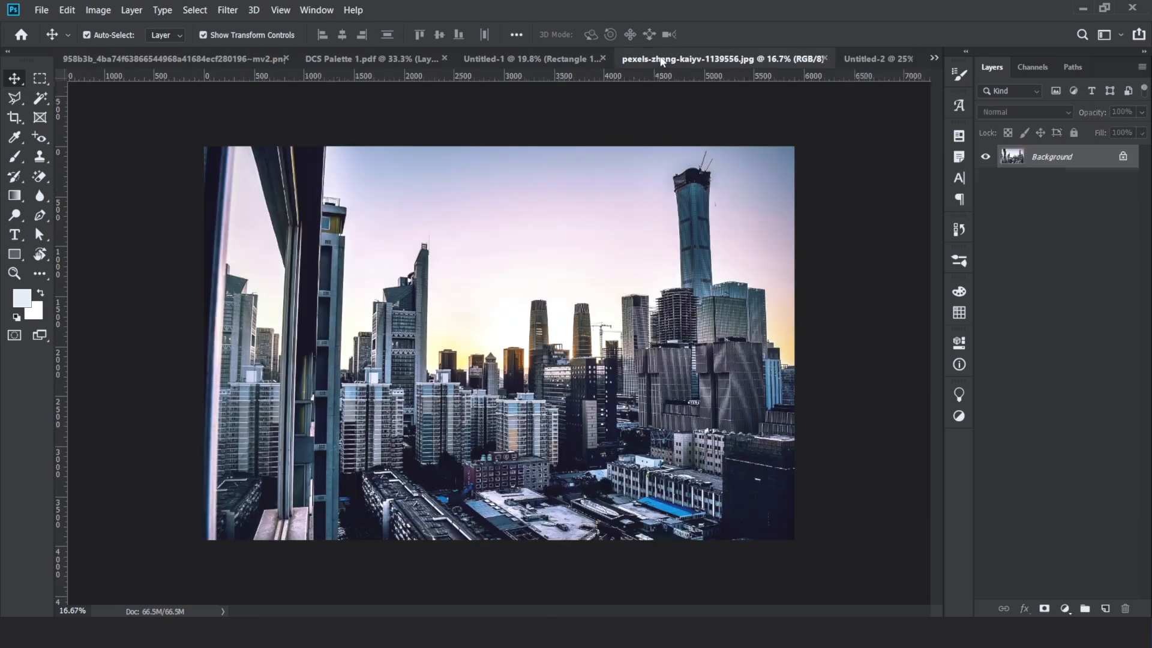
{"action": "left_click", "coordinate": [570, 60]}
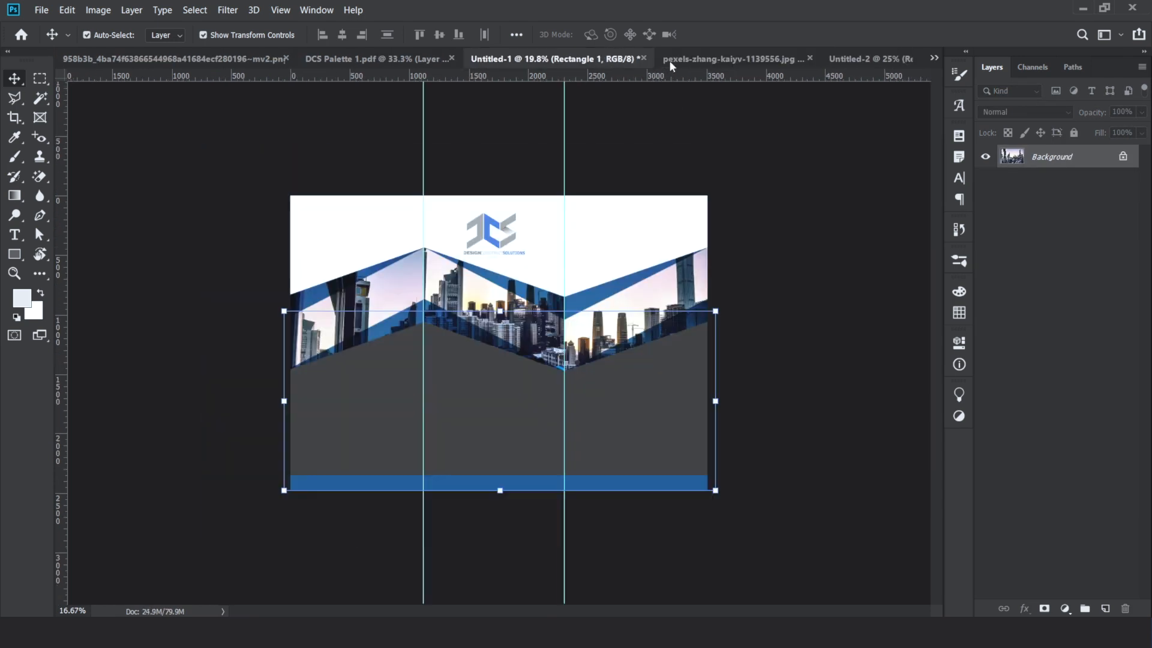
{"action": "left_click", "coordinate": [809, 58]}
Place the globe, phone, envelope and location-pin images from File Explorer's Desktop folder into the brochure as separate layers
{"action": "scroll", "coordinate": [455, 211], "scroll_direction": "up", "scroll_amount": 4}
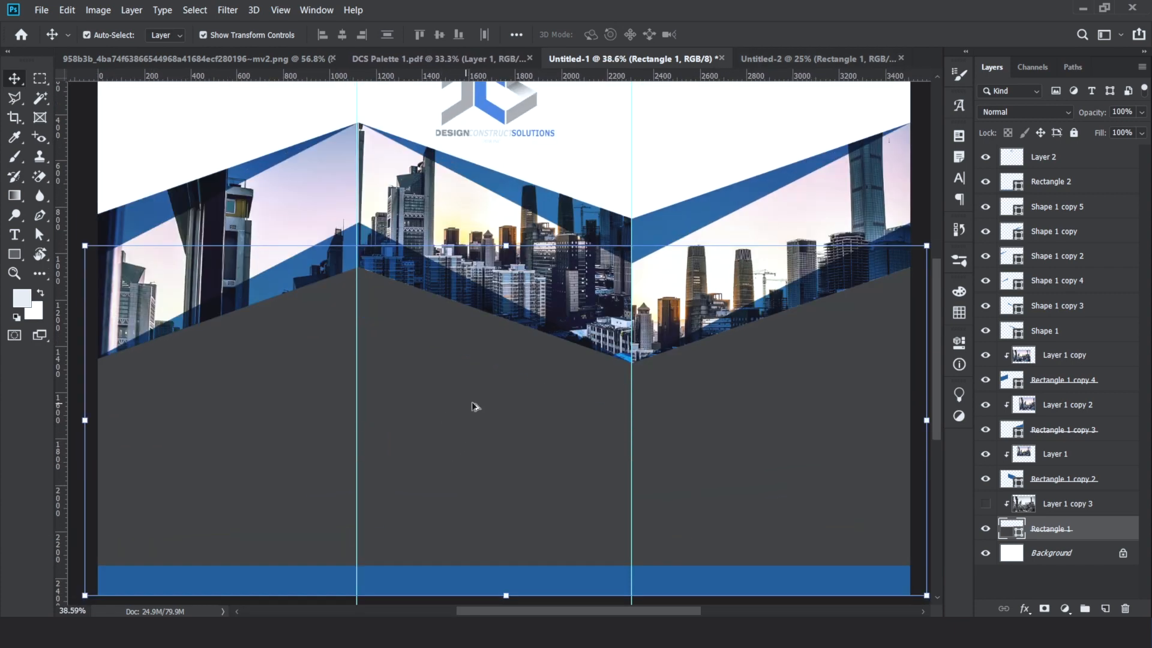
{"action": "scroll", "coordinate": [472, 407], "scroll_direction": "up", "scroll_amount": 1}
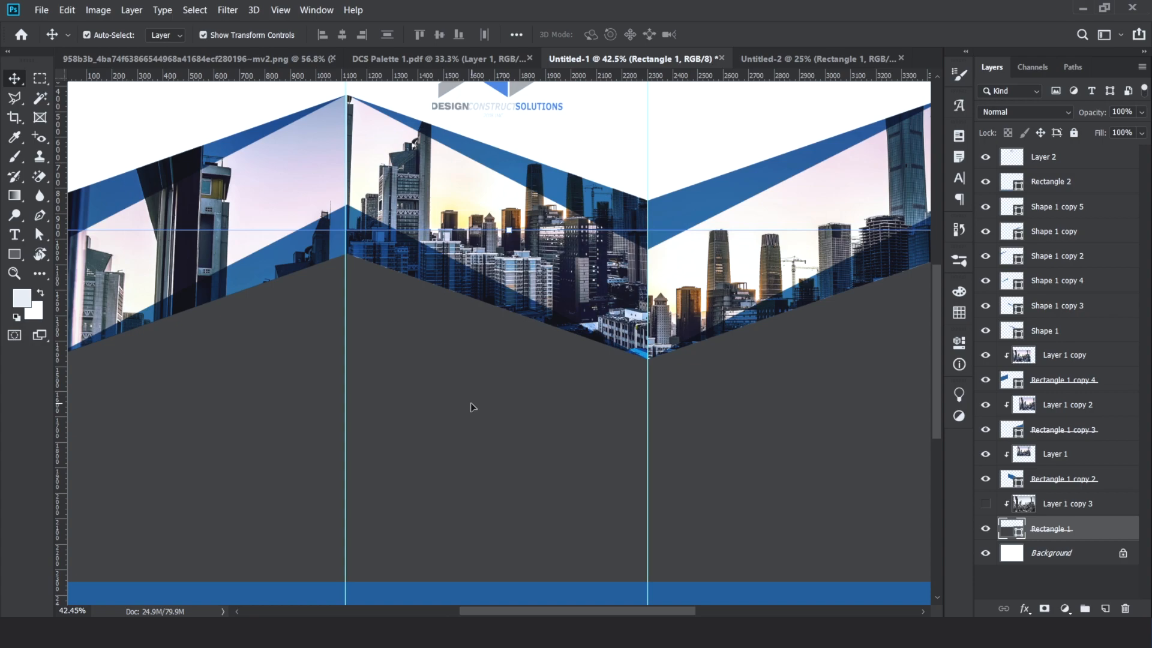
{"action": "key", "text": "alt+Tab"}
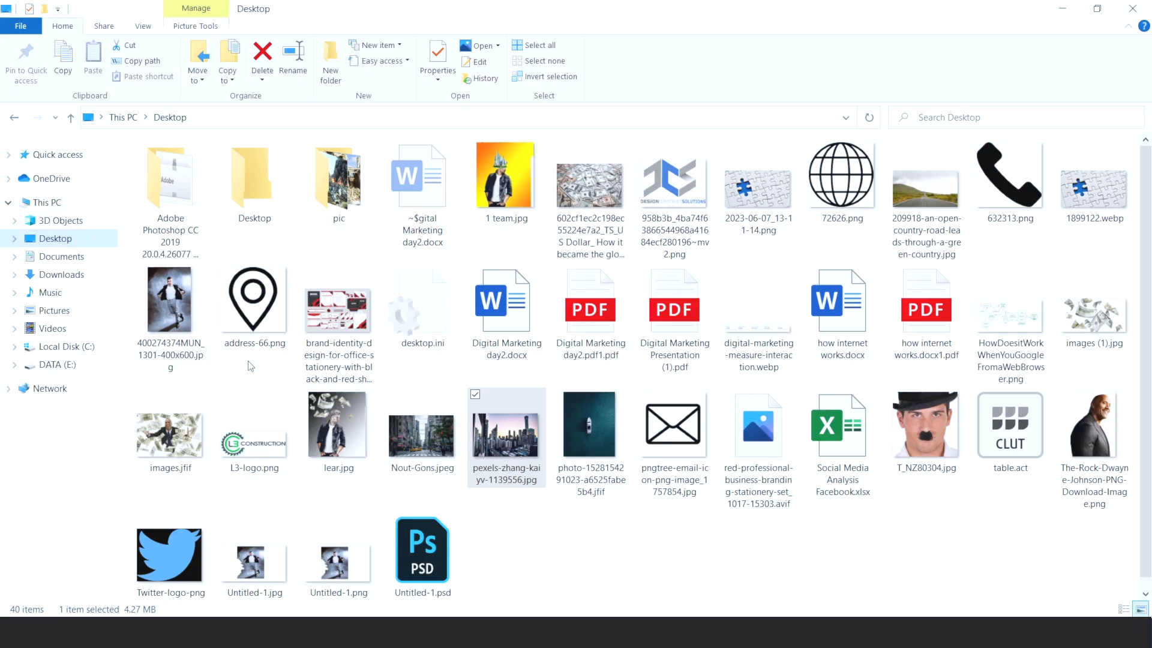
{"action": "left_click", "coordinate": [840, 180]}
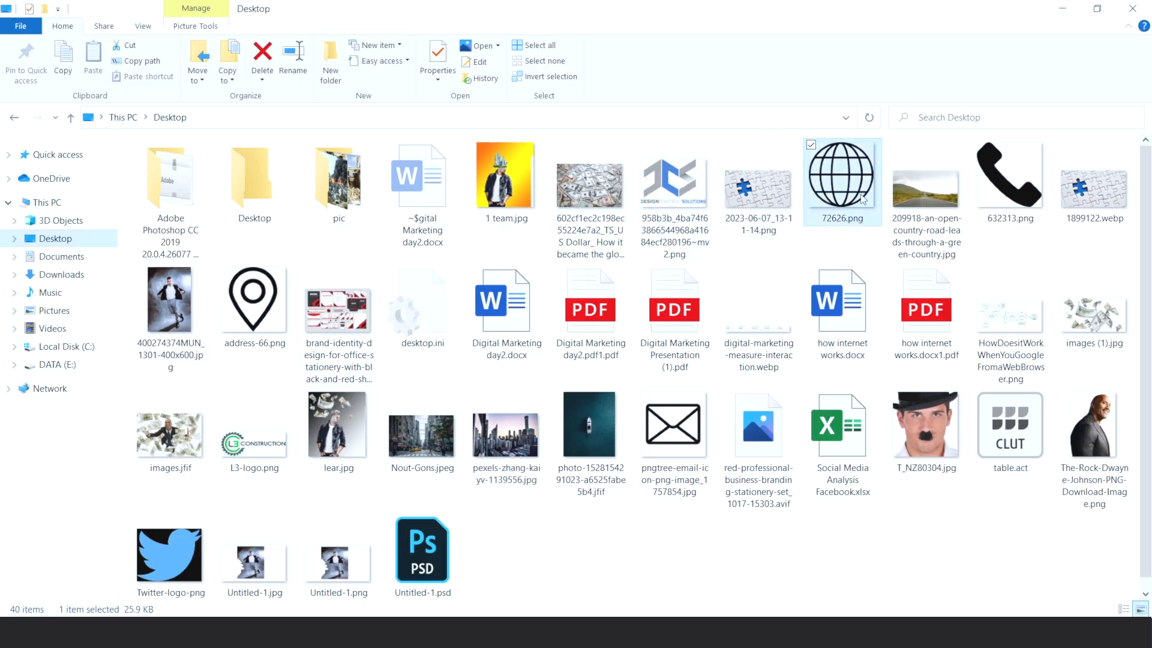
{"action": "left_click", "coordinate": [1023, 181], "text": "ctrl"}
{"action": "left_click", "coordinate": [670, 441], "text": "ctrl"}
{"action": "left_click", "coordinate": [294, 302], "text": "ctrl"}
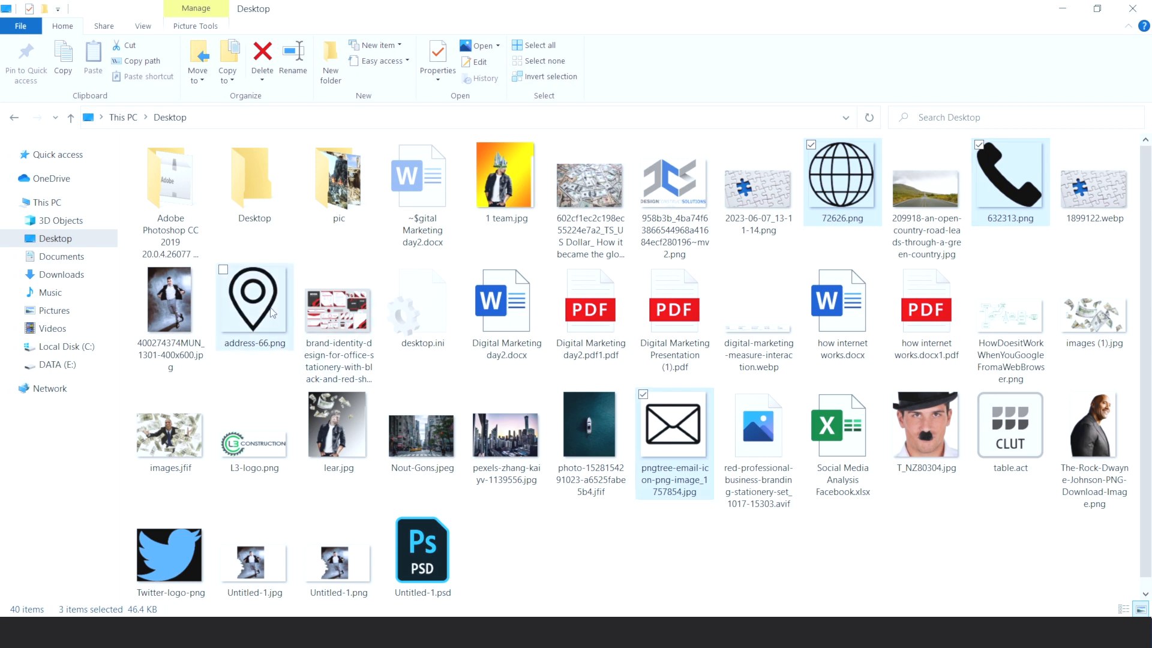
{"action": "left_click_drag", "start_coordinate": [1007, 176], "coordinate": [462, 379]}
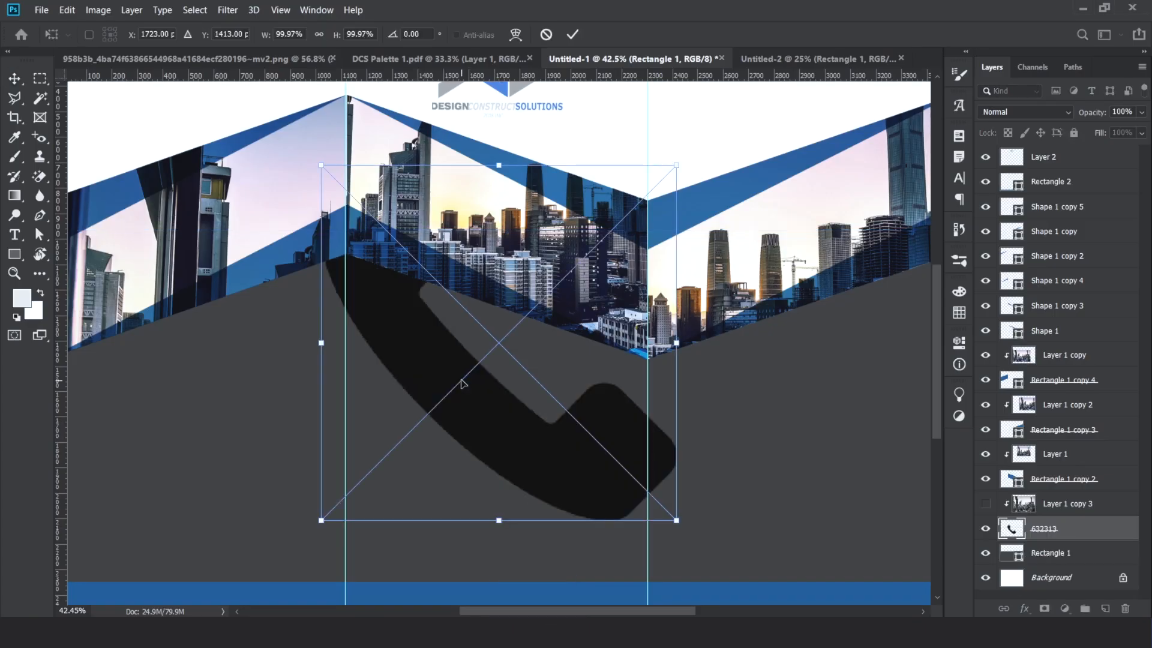
{"action": "key", "text": "Return"}
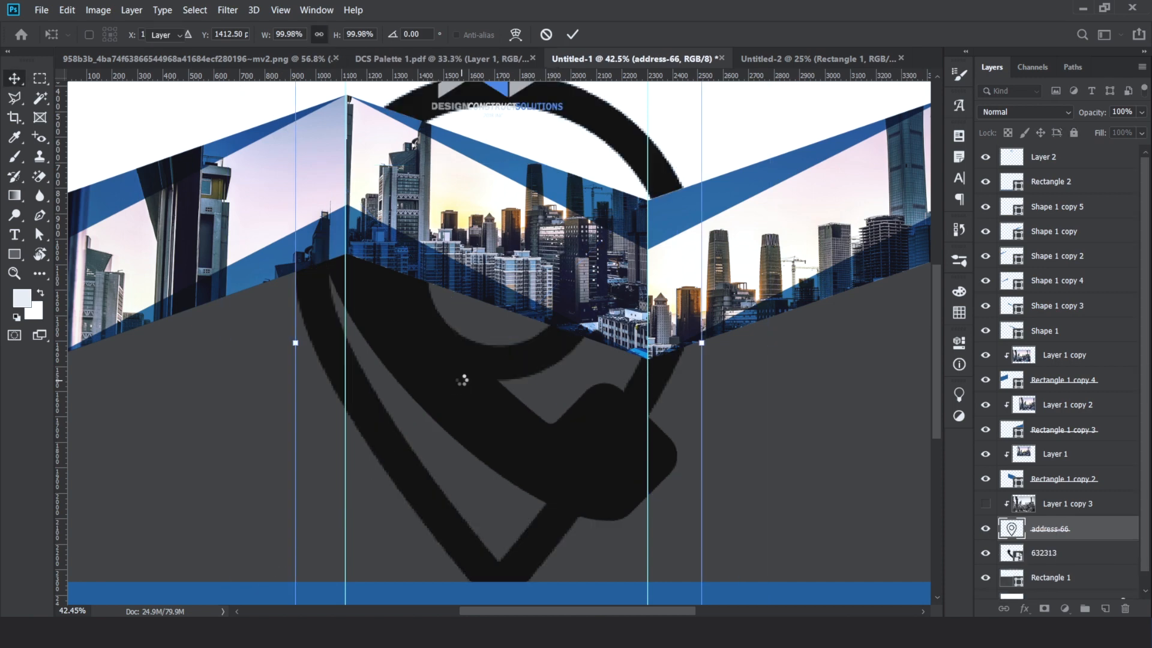
{"action": "key", "text": "Return"}
{"action": "key", "text": "Return"}
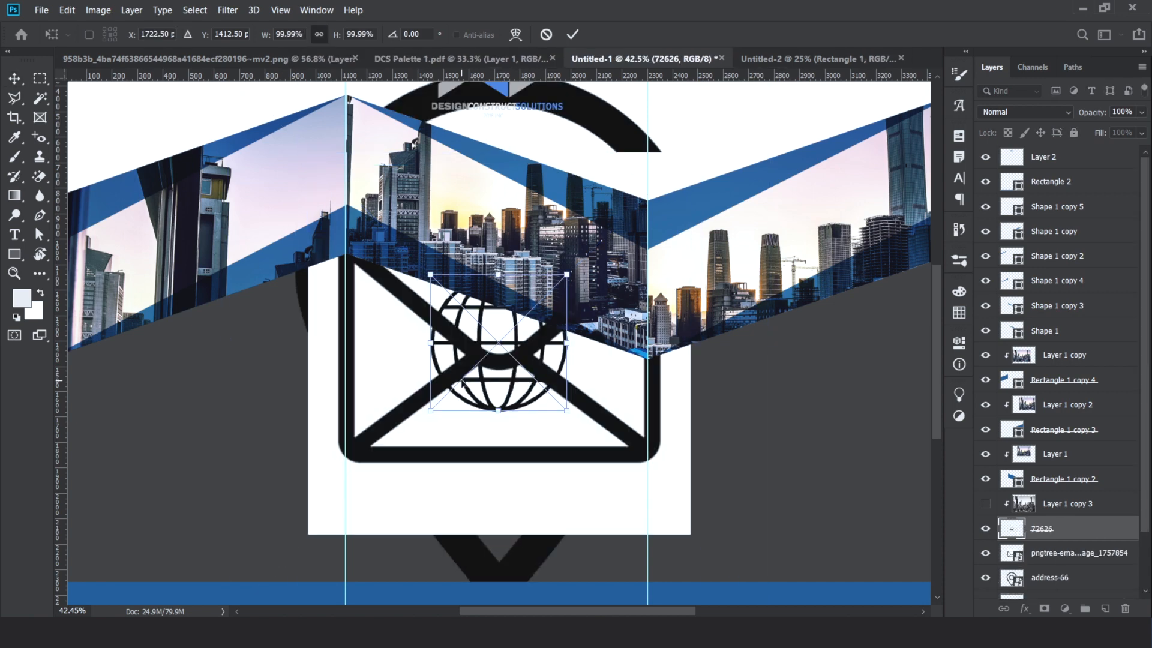
{"action": "key", "text": "Return"}
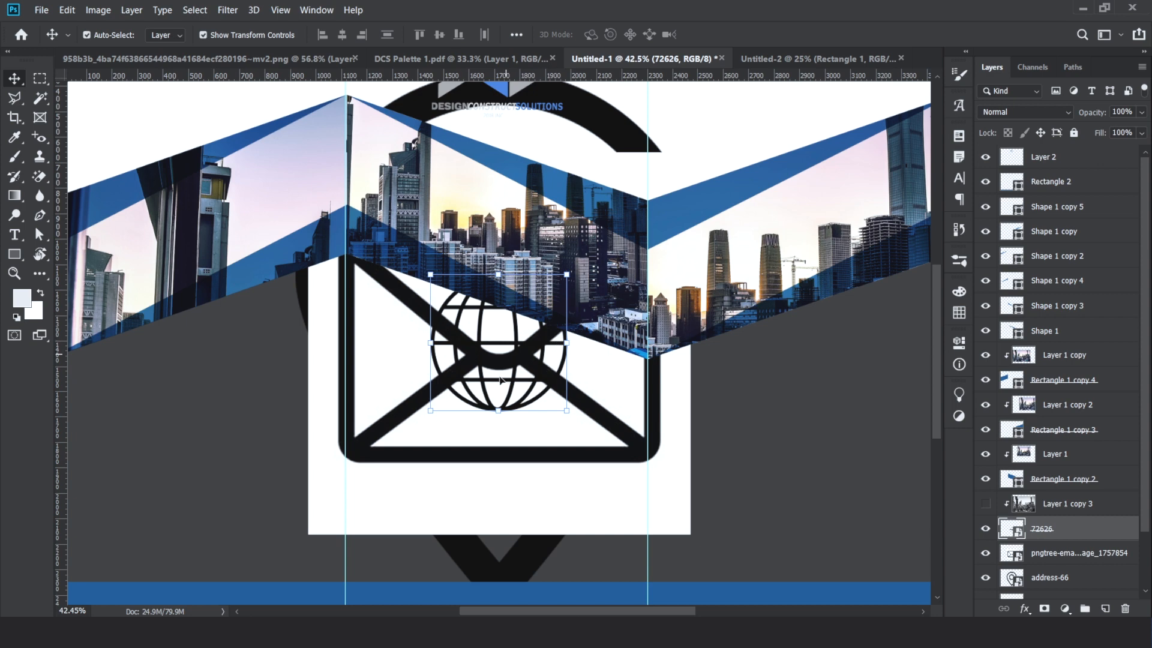
Rasterize the envelope icon layer and erase its white background and the white areas inside the envelope with the Magic Eraser
{"action": "left_click_drag", "start_coordinate": [494, 432], "coordinate": [461, 509]}
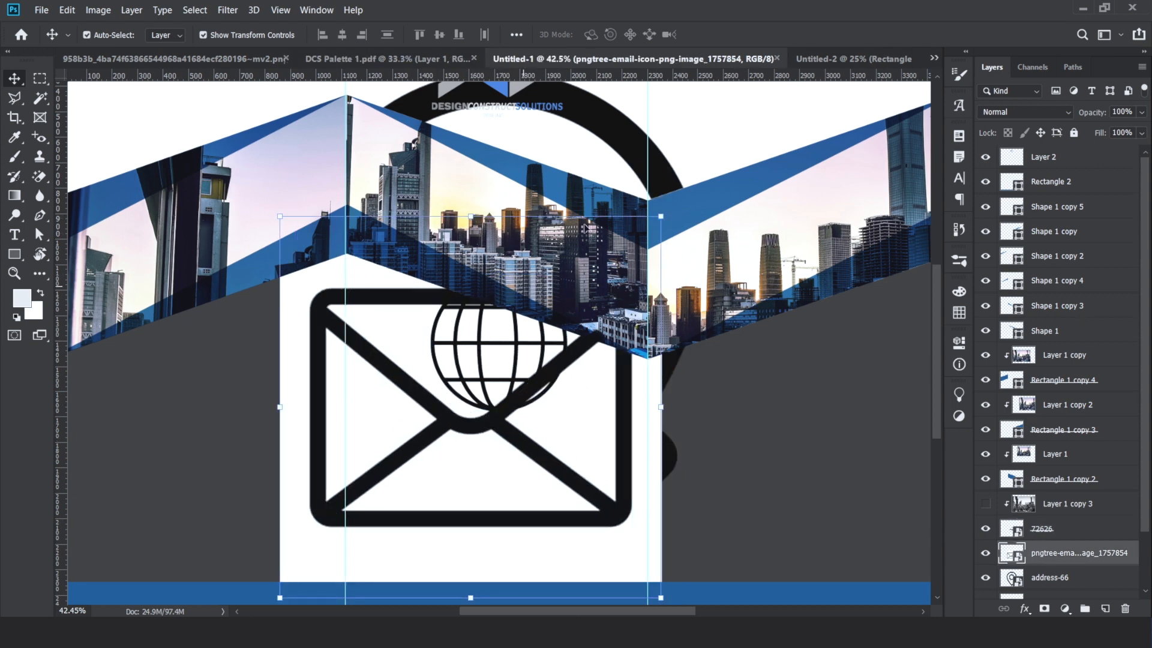
{"action": "right_click", "coordinate": [1050, 555]}
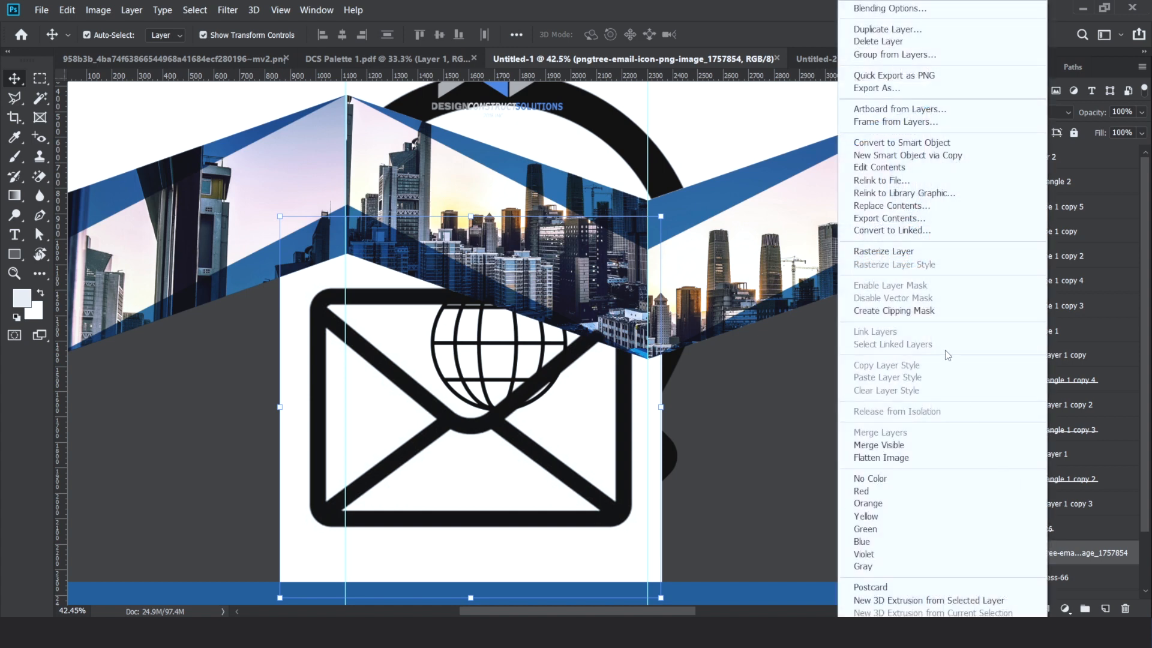
{"action": "left_click", "coordinate": [931, 258]}
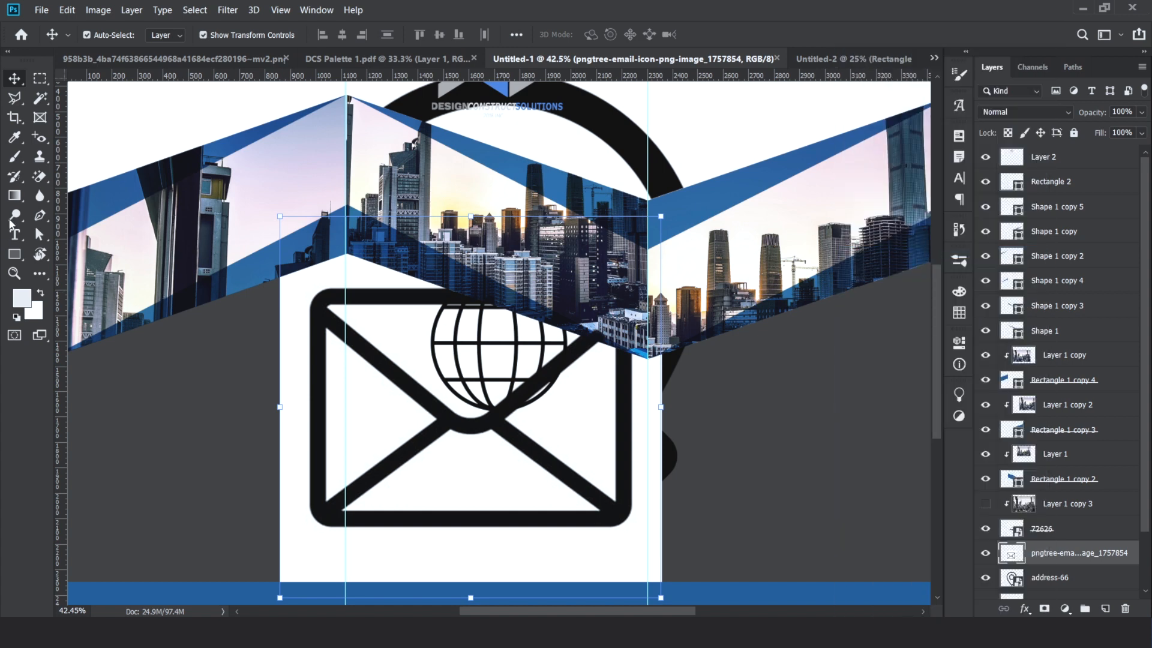
{"action": "left_click", "coordinate": [39, 176]}
{"action": "left_click", "coordinate": [72, 206]}
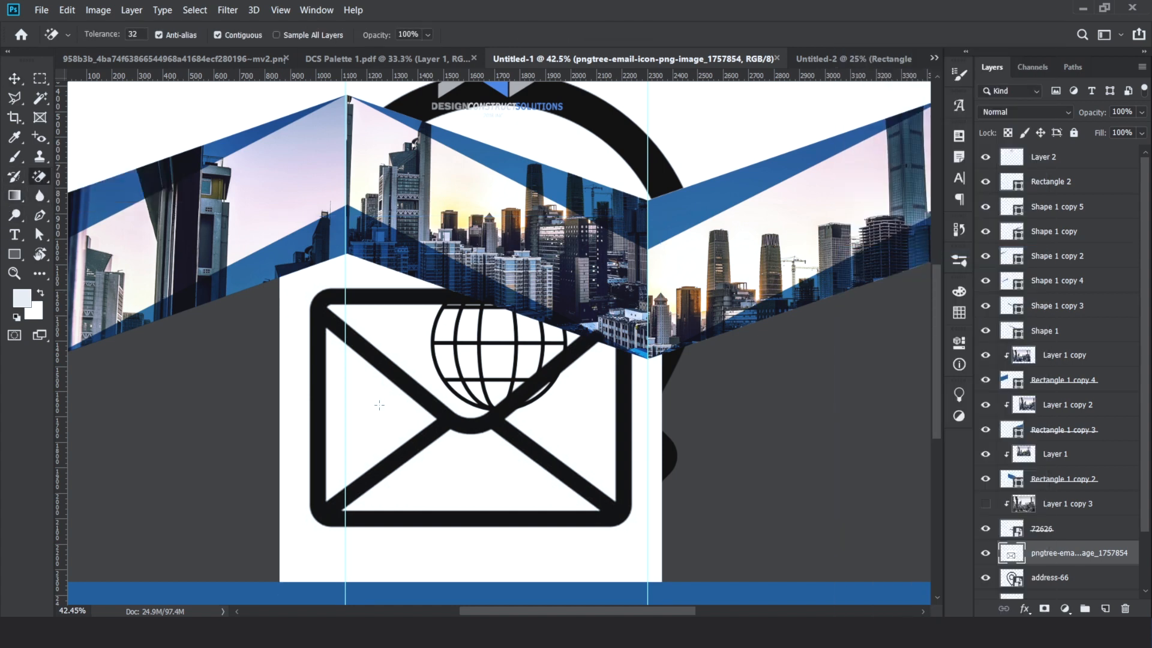
{"action": "left_click", "coordinate": [322, 407]}
{"action": "left_click", "coordinate": [339, 363]}
{"action": "left_click", "coordinate": [381, 329]}
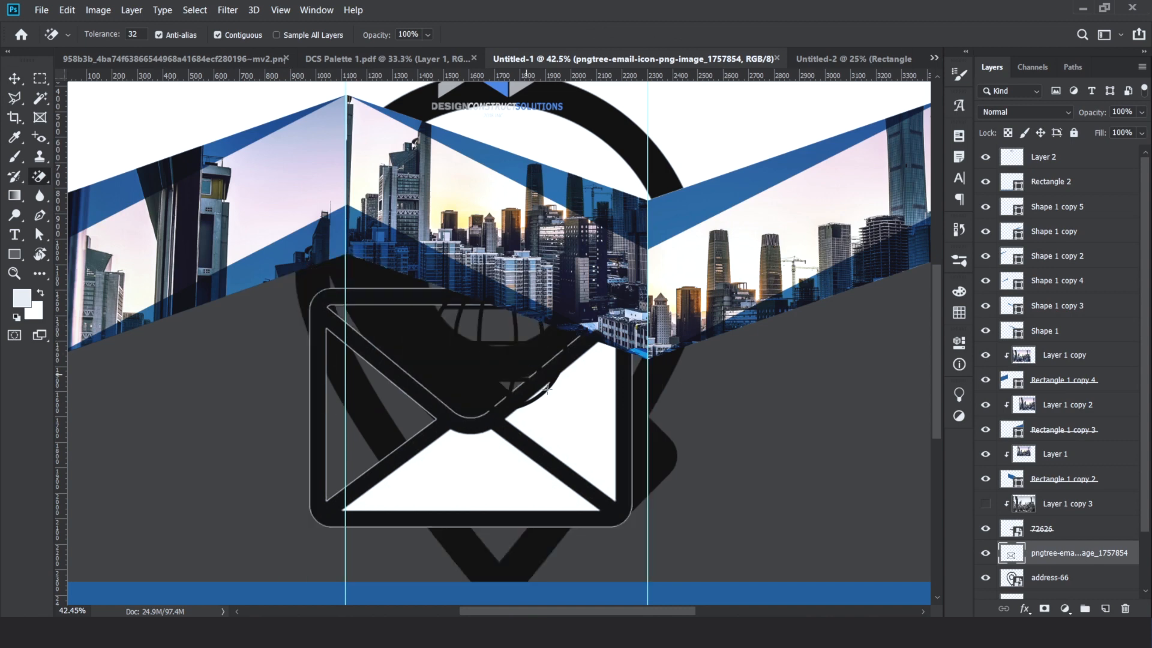
{"action": "left_click", "coordinate": [561, 405]}
{"action": "left_click", "coordinate": [460, 487]}
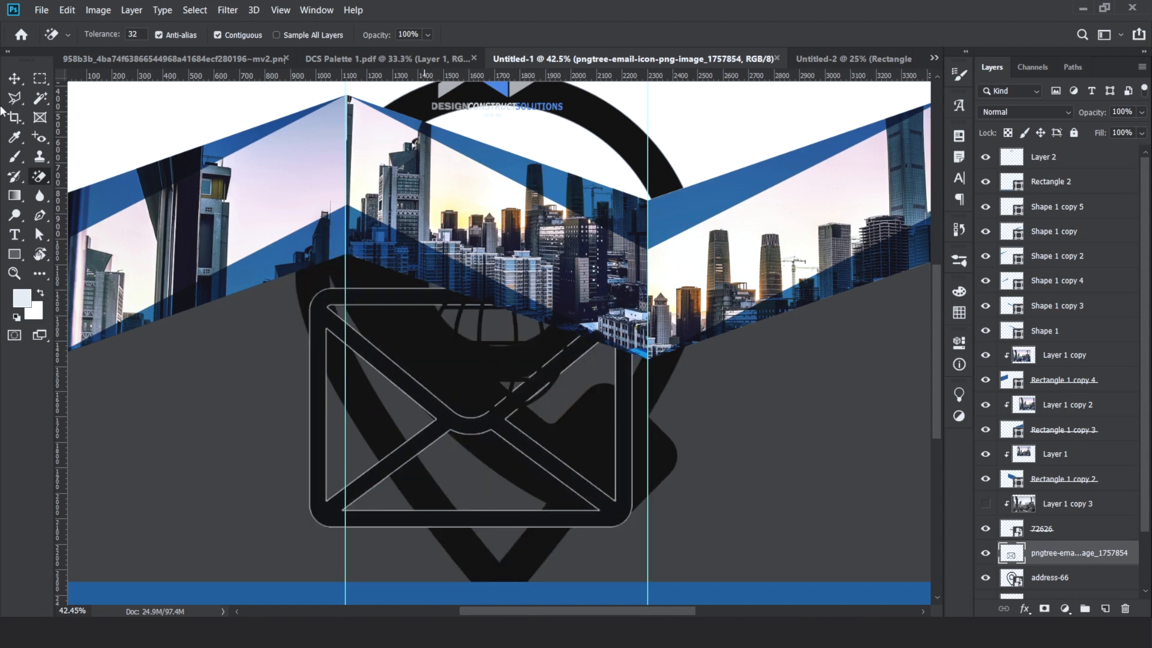
Scale the envelope icon to about 15% and place it low in the brochure's left panel, near the fold guide
{"action": "left_click", "coordinate": [12, 75]}
{"action": "left_click_drag", "start_coordinate": [630, 289], "coordinate": [299, 512]}
{"action": "key", "text": "Return"}
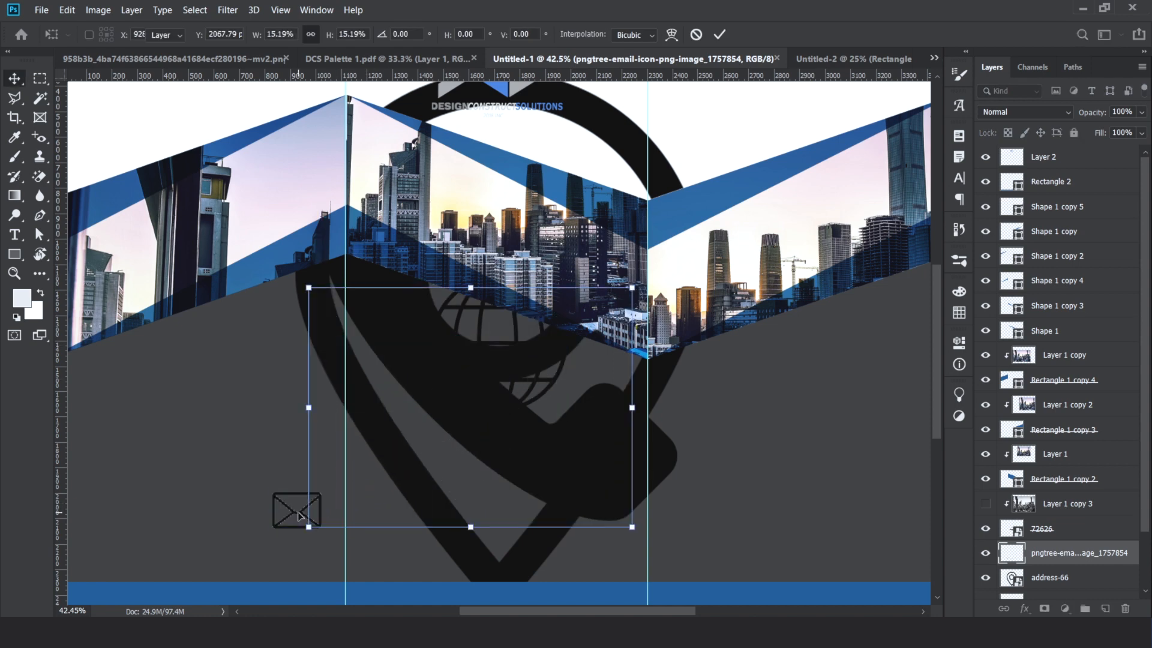
Scale the globe icon to about 36% and place it directly above the envelope in the left panel
{"action": "left_click", "coordinate": [499, 408]}
{"action": "left_click_drag", "start_coordinate": [501, 414], "coordinate": [343, 479]}
{"action": "left_click_drag", "start_coordinate": [365, 381], "coordinate": [322, 423]}
{"action": "left_click_drag", "start_coordinate": [233, 427], "coordinate": [277, 462]}
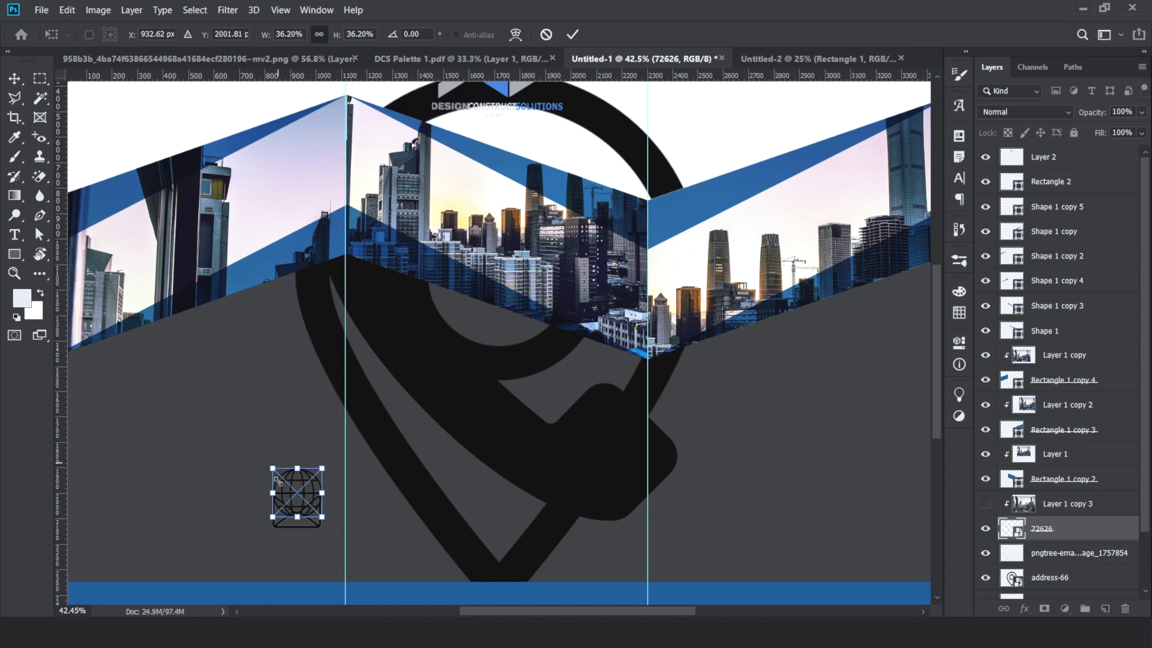
{"action": "left_click_drag", "start_coordinate": [298, 501], "coordinate": [298, 472]}
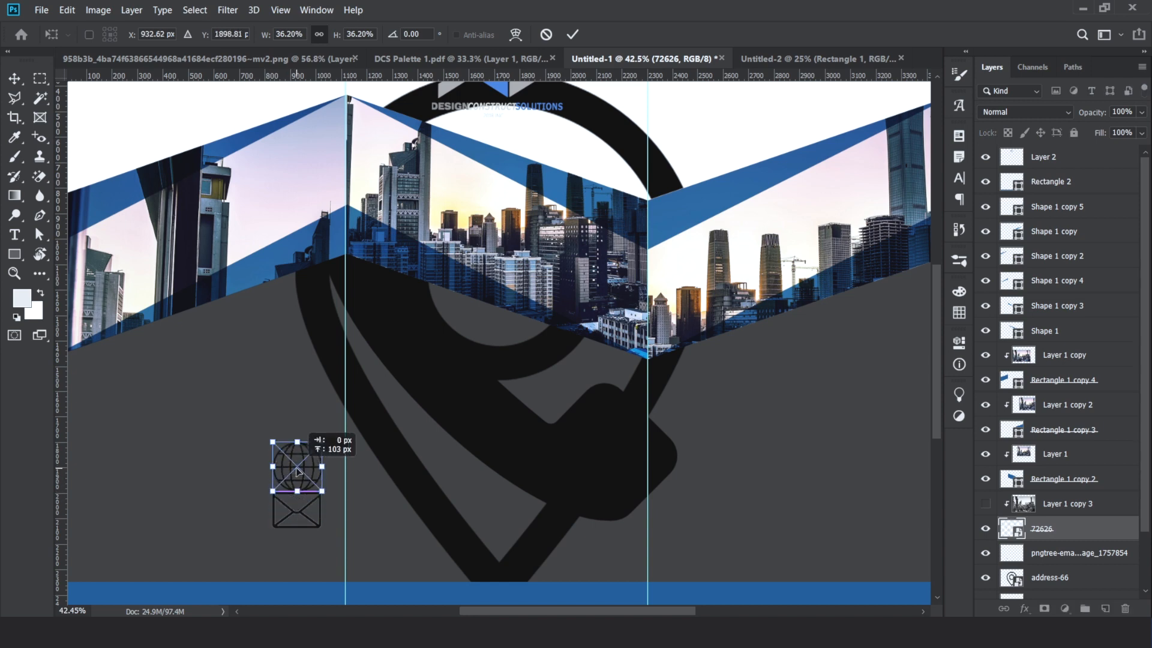
{"action": "key", "text": "Return"}
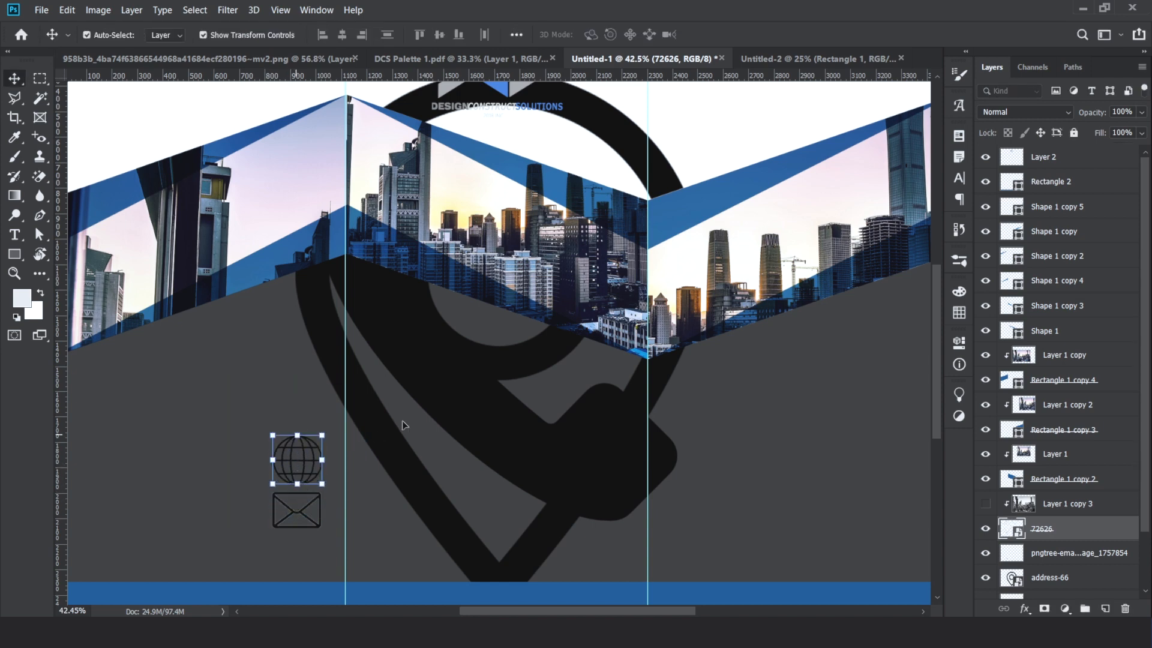
Shrink the phone icon to the globe's width and place it directly above the globe
{"action": "left_click", "coordinate": [358, 418]}
{"action": "left_click_drag", "start_coordinate": [358, 418], "coordinate": [261, 372]}
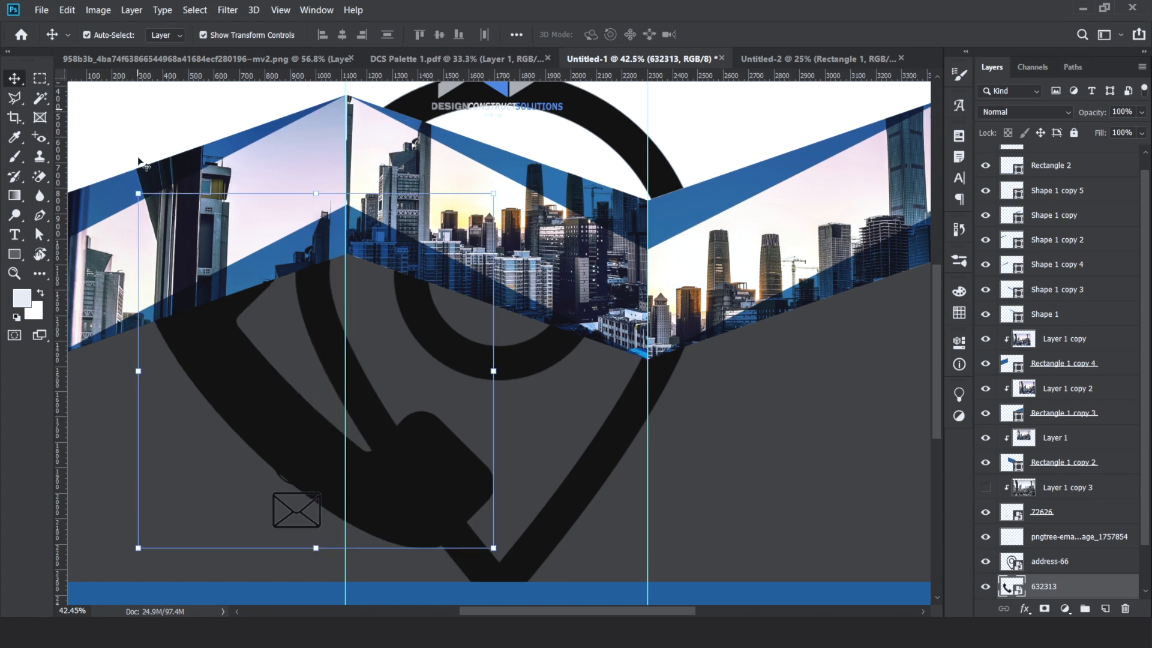
{"action": "left_click_drag", "start_coordinate": [133, 196], "coordinate": [248, 309]}
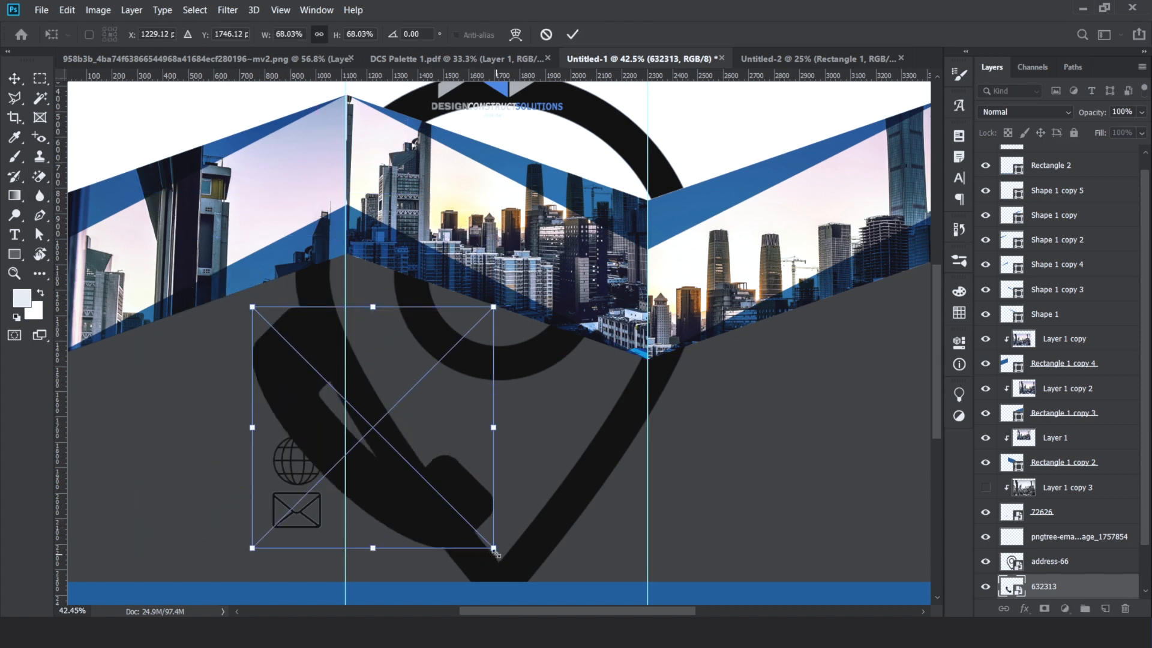
{"action": "left_click_drag", "start_coordinate": [494, 549], "coordinate": [276, 461]}
{"action": "left_click_drag", "start_coordinate": [230, 377], "coordinate": [296, 411]}
{"action": "key", "text": "Return"}
Scale the location-pin icon to about 9% and place it above the phone icon to complete the column
{"action": "left_click_drag", "start_coordinate": [395, 449], "coordinate": [239, 370]}
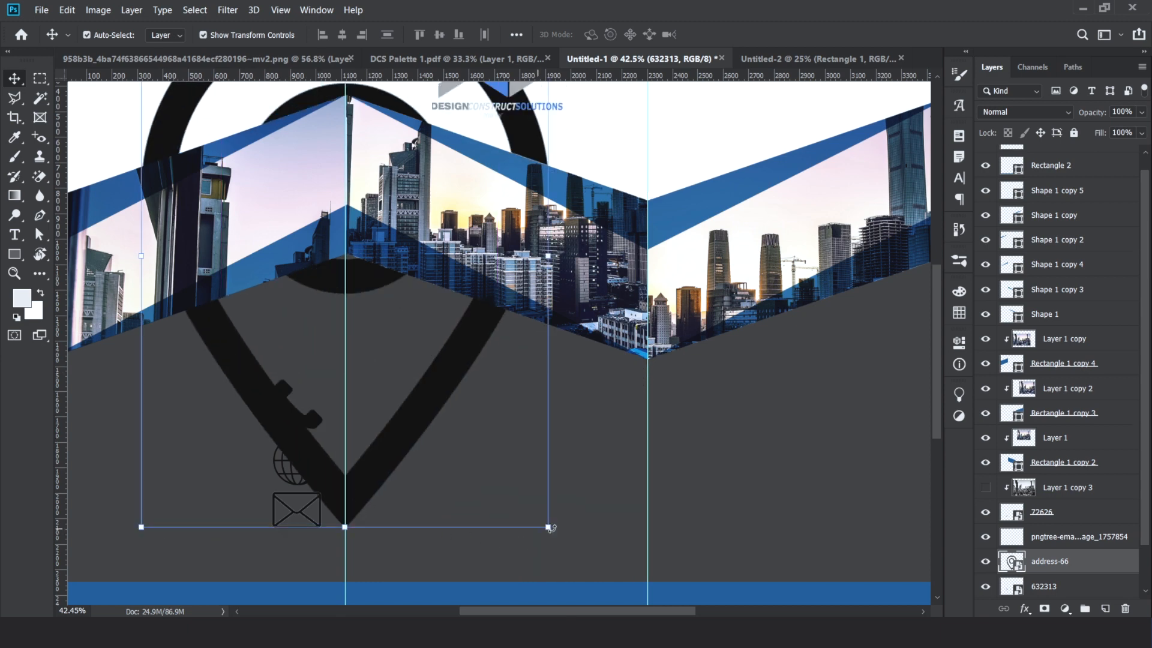
{"action": "left_click_drag", "start_coordinate": [549, 527], "coordinate": [290, 480]}
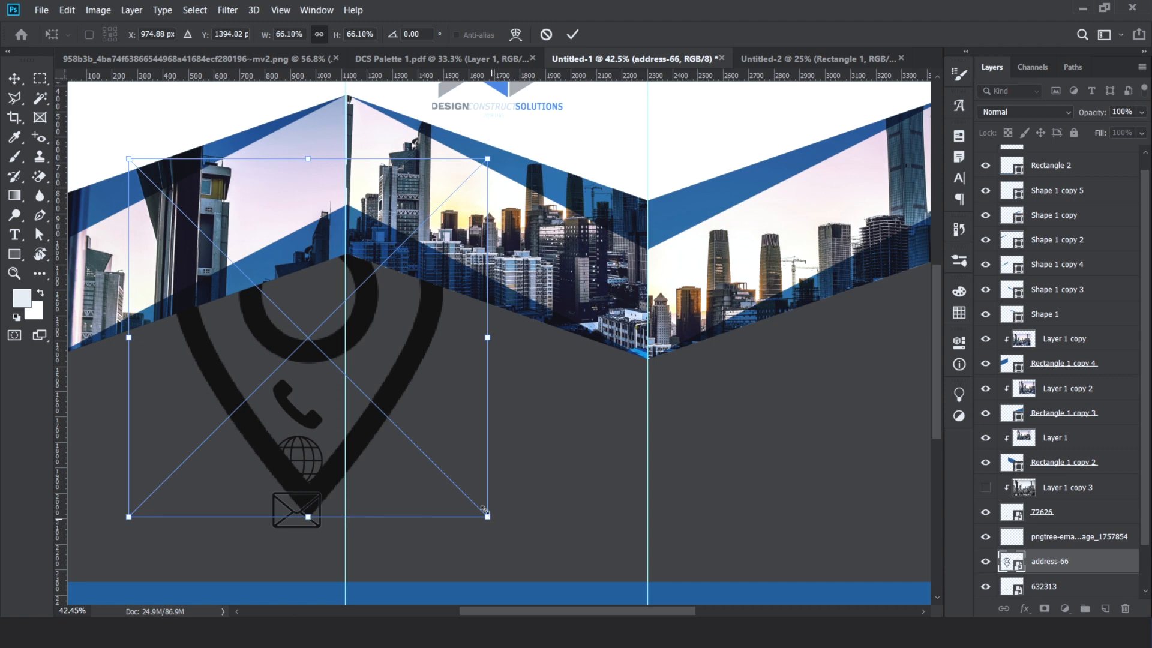
{"action": "left_click_drag", "start_coordinate": [494, 521], "coordinate": [277, 425]}
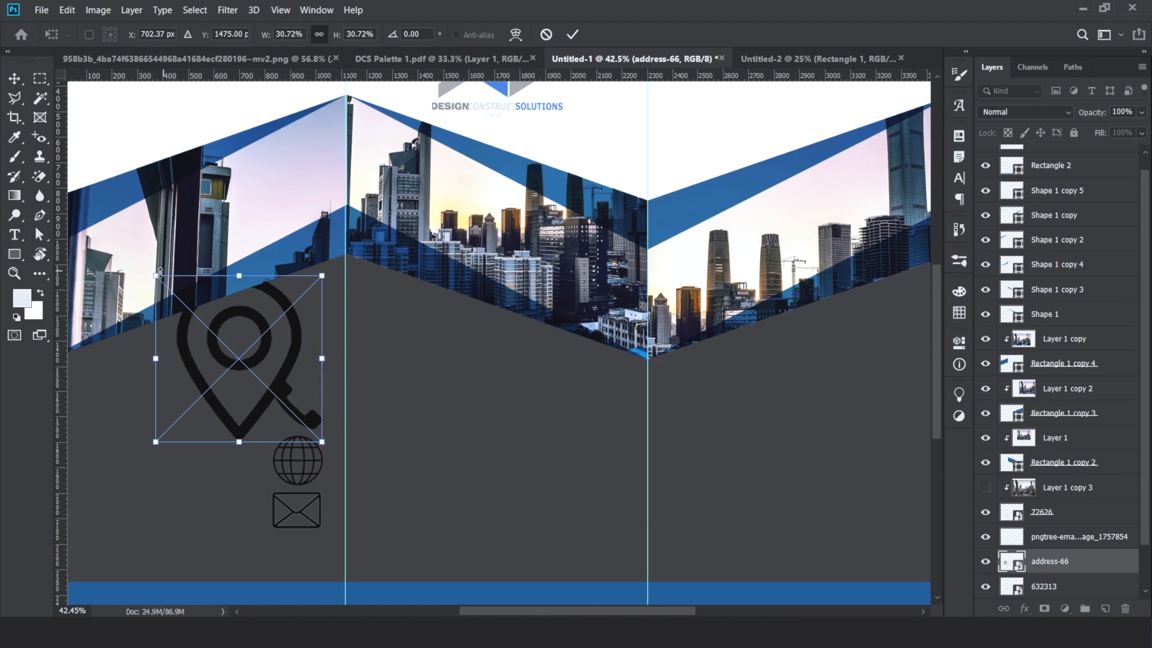
{"action": "left_click_drag", "start_coordinate": [161, 272], "coordinate": [273, 392]}
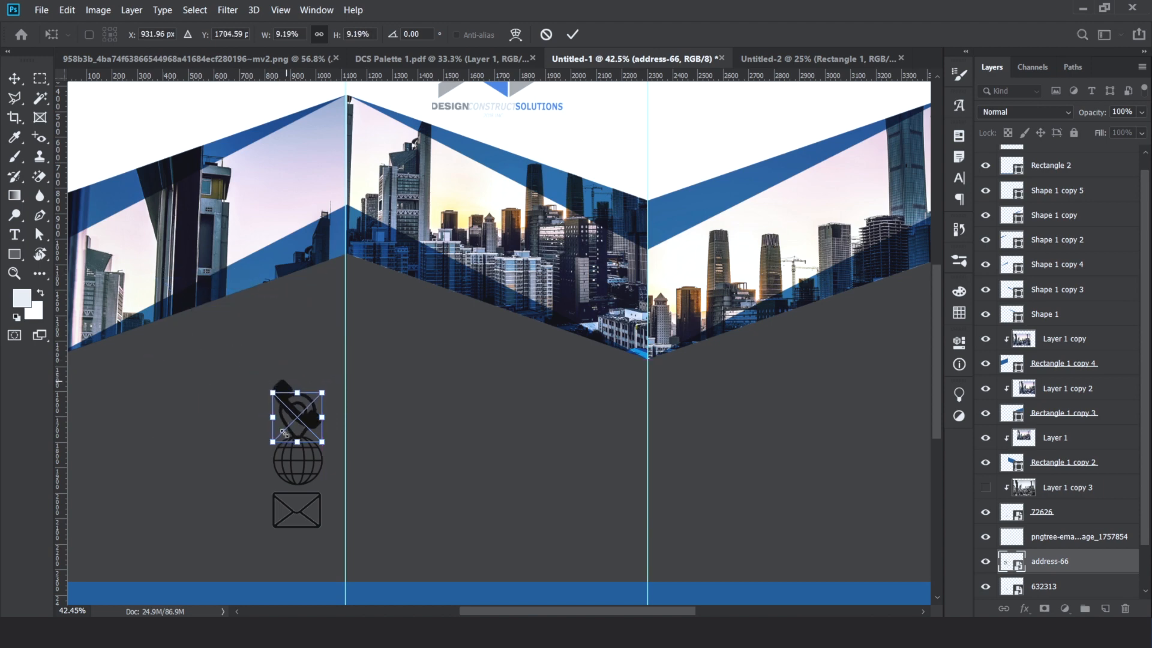
{"action": "left_click_drag", "start_coordinate": [290, 437], "coordinate": [293, 366]}
{"action": "key", "text": "Return"}
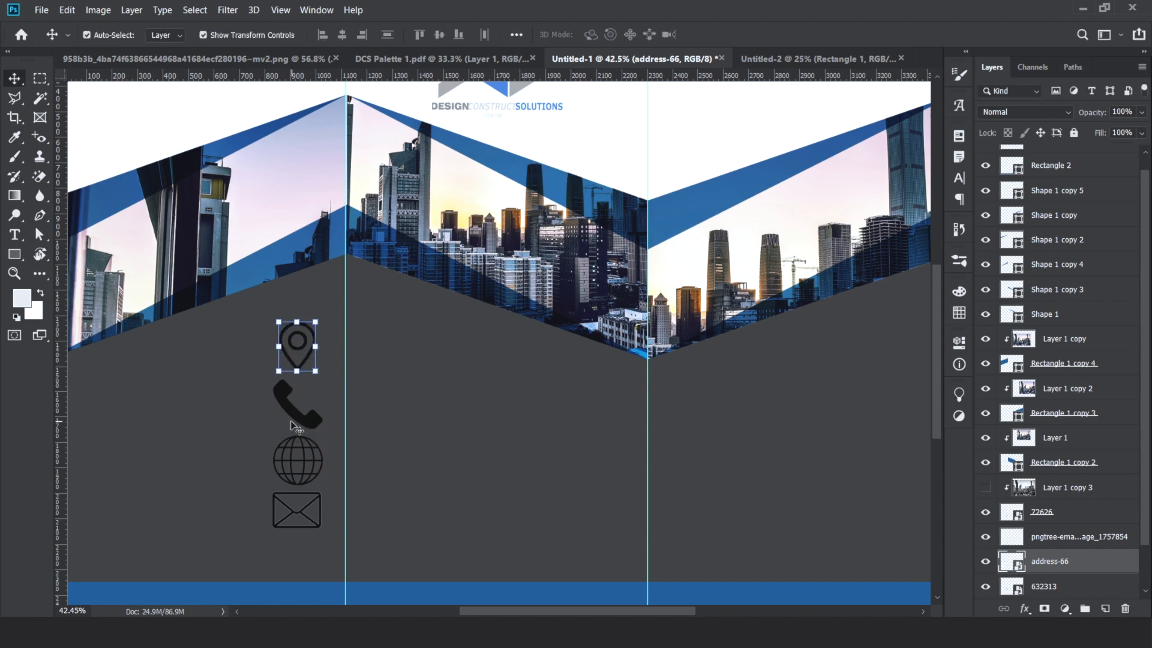
Select the pin, phone, globe and envelope icons together and scale them to about half their size beside the fold guide
{"action": "left_click", "coordinate": [295, 424], "text": "shift"}
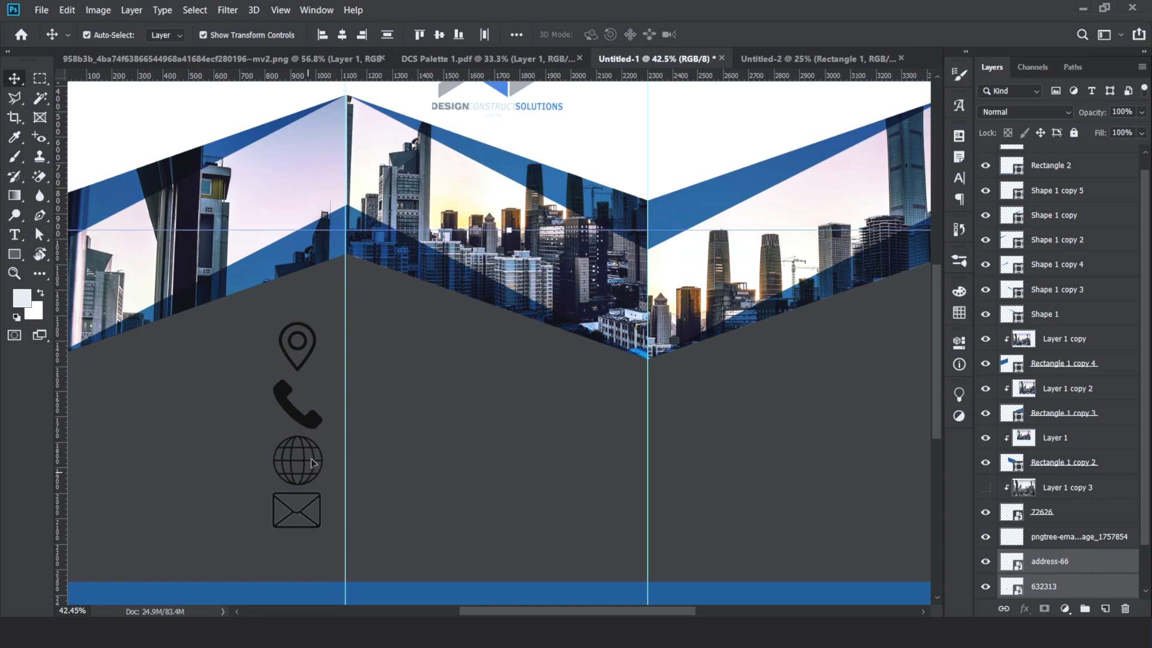
{"action": "left_click", "coordinate": [305, 457], "text": "shift"}
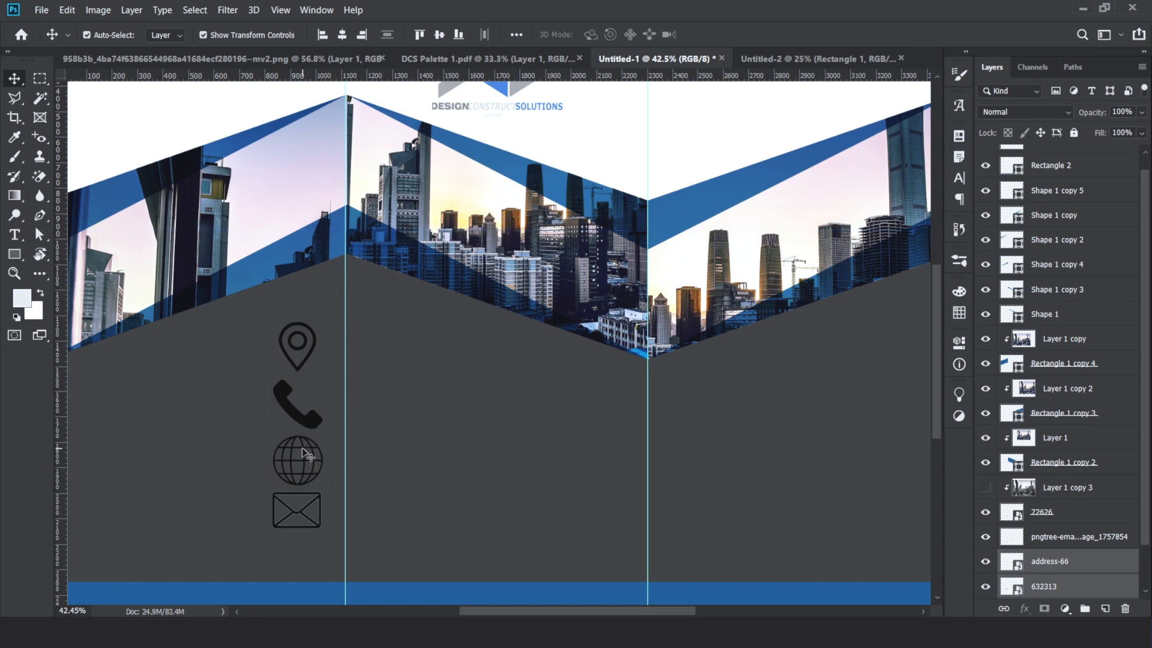
{"action": "left_click", "coordinate": [302, 517], "text": "shift"}
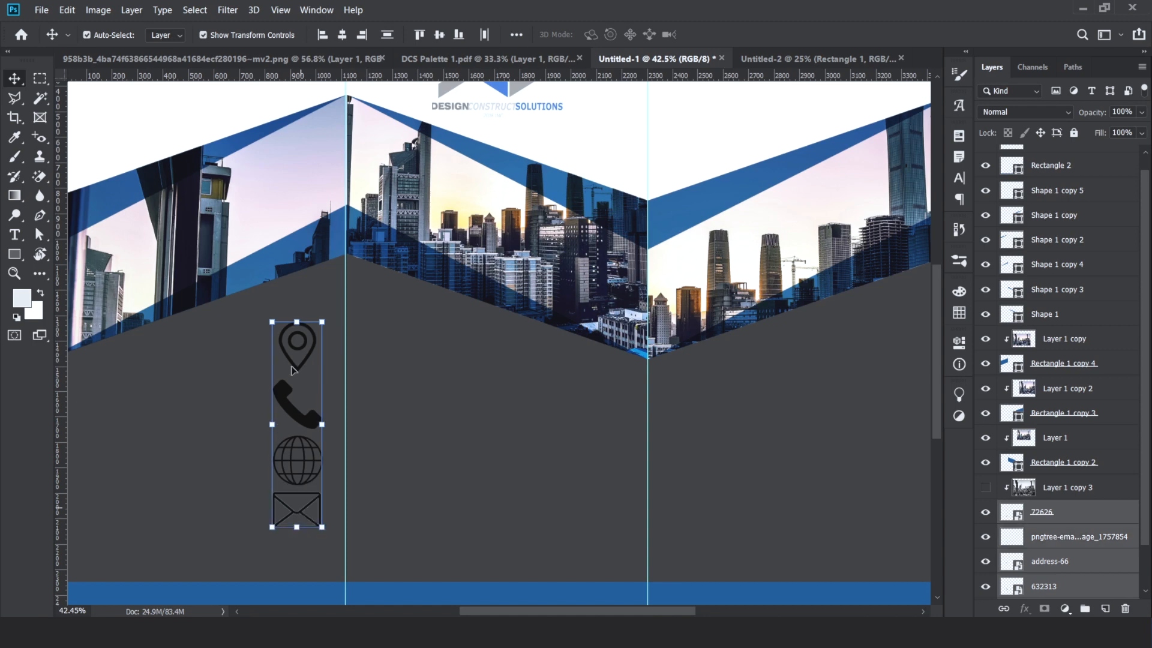
{"action": "left_click_drag", "start_coordinate": [267, 318], "coordinate": [298, 426]}
{"action": "key", "text": "Return"}
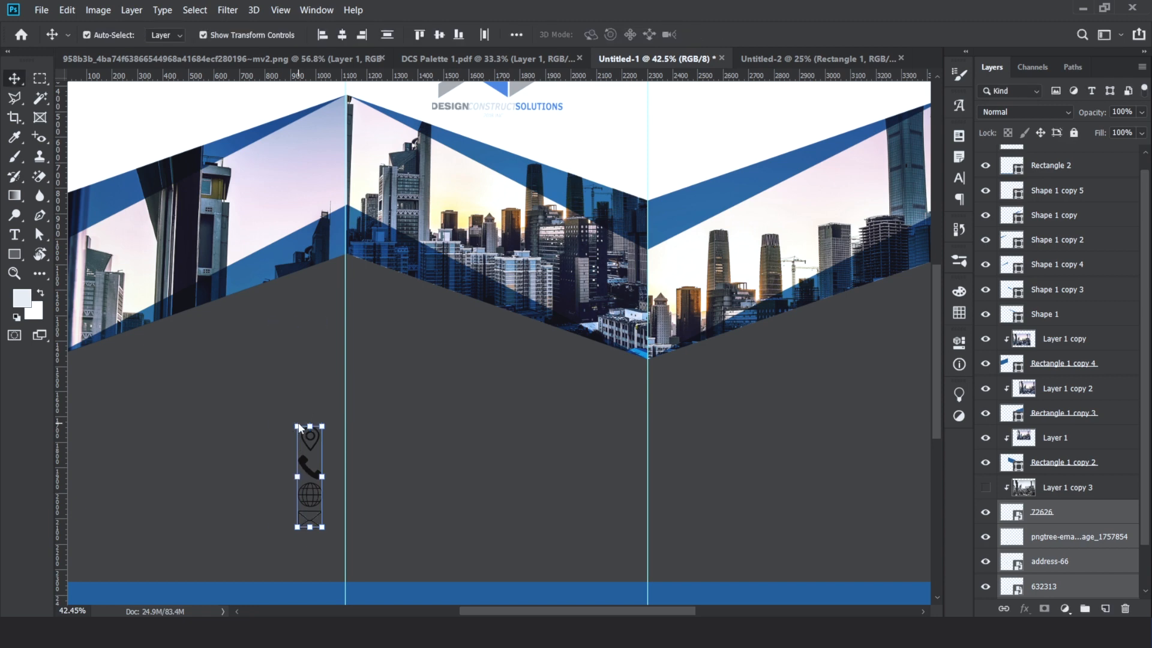
Rasterize the four selected icon layers and lock their transparent pixels
{"action": "right_click", "coordinate": [1071, 522]}
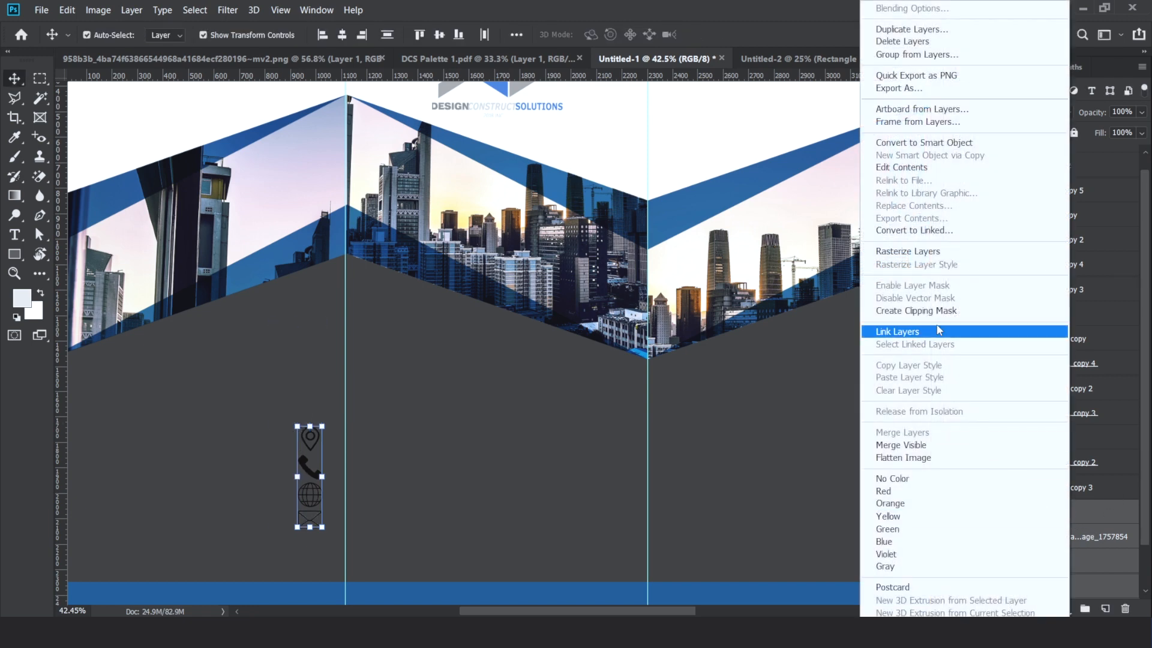
{"action": "left_click", "coordinate": [969, 257]}
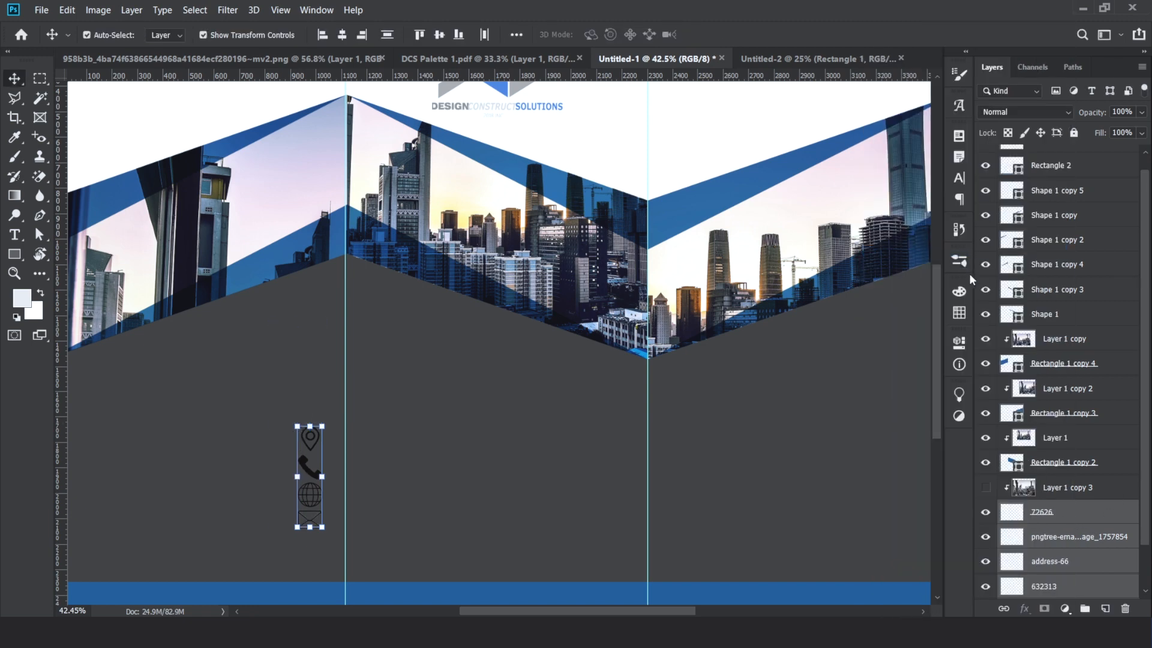
{"action": "left_click", "coordinate": [1008, 133]}
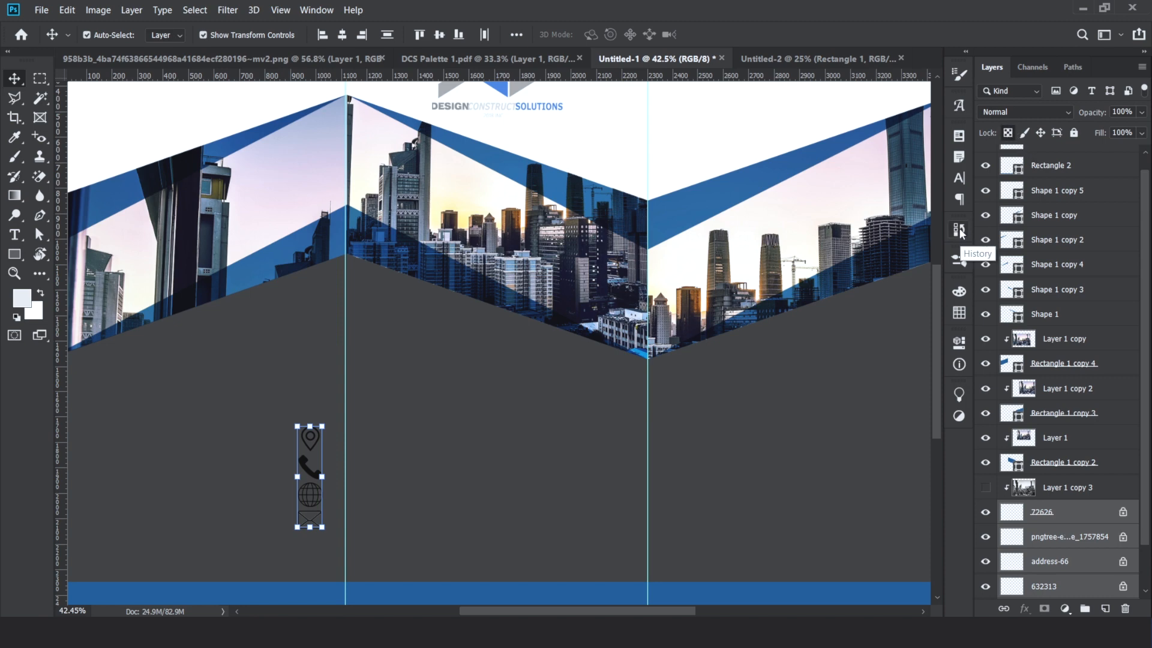
Fill the globe and envelope icons with White at 100% opacity in Normal mode
{"action": "left_click", "coordinate": [1078, 523]}
{"action": "key", "text": "shift+F5"}
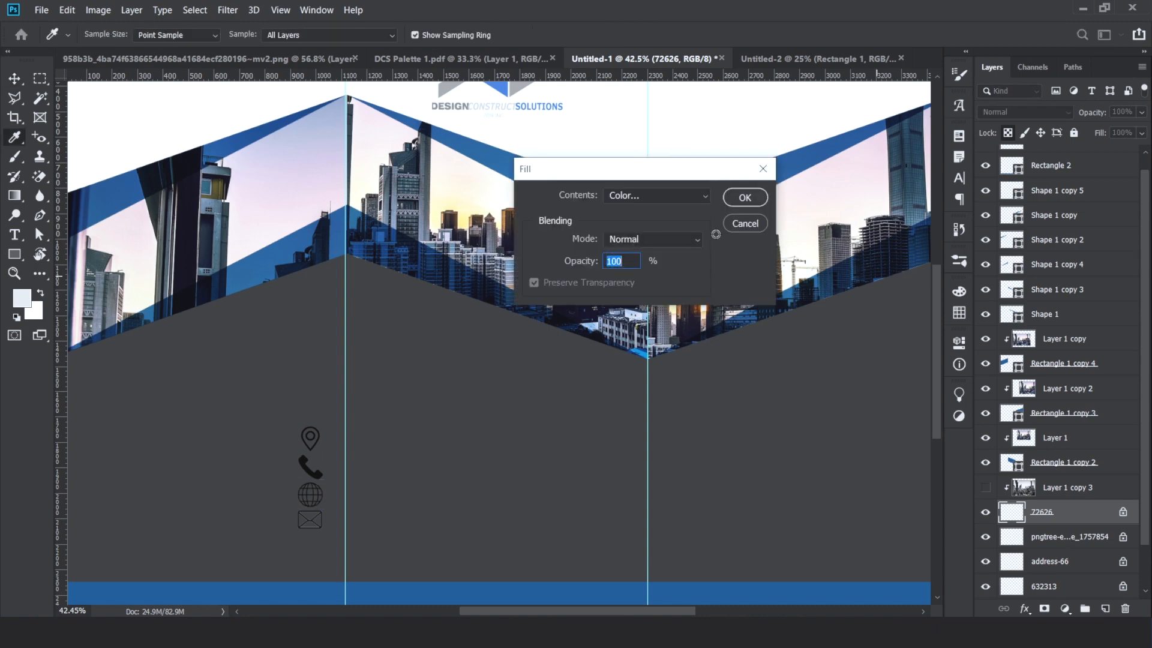
{"action": "left_click", "coordinate": [657, 195]}
{"action": "left_click", "coordinate": [630, 342]}
{"action": "left_click", "coordinate": [745, 197]}
{"action": "left_click", "coordinate": [1077, 539]}
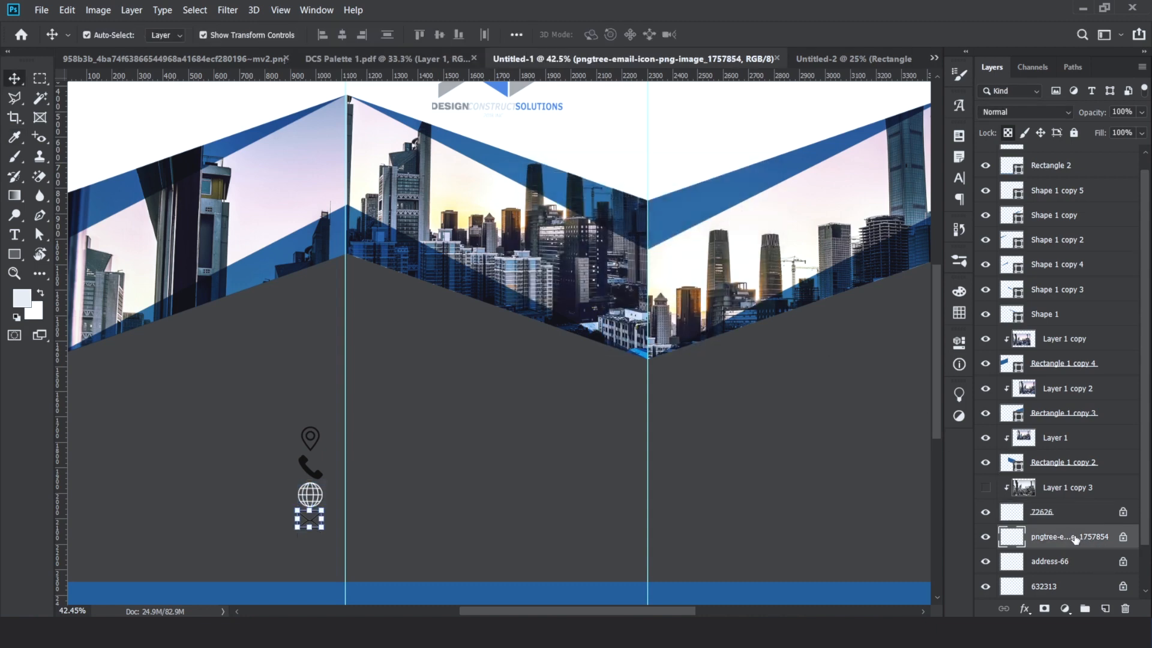
{"action": "key", "text": "shift+F5"}
{"action": "left_click", "coordinate": [744, 197]}
Fill the location-pin and phone icons with White at 100% opacity in Normal mode
{"action": "left_click", "coordinate": [1088, 568]}
{"action": "key", "text": "shift+F5"}
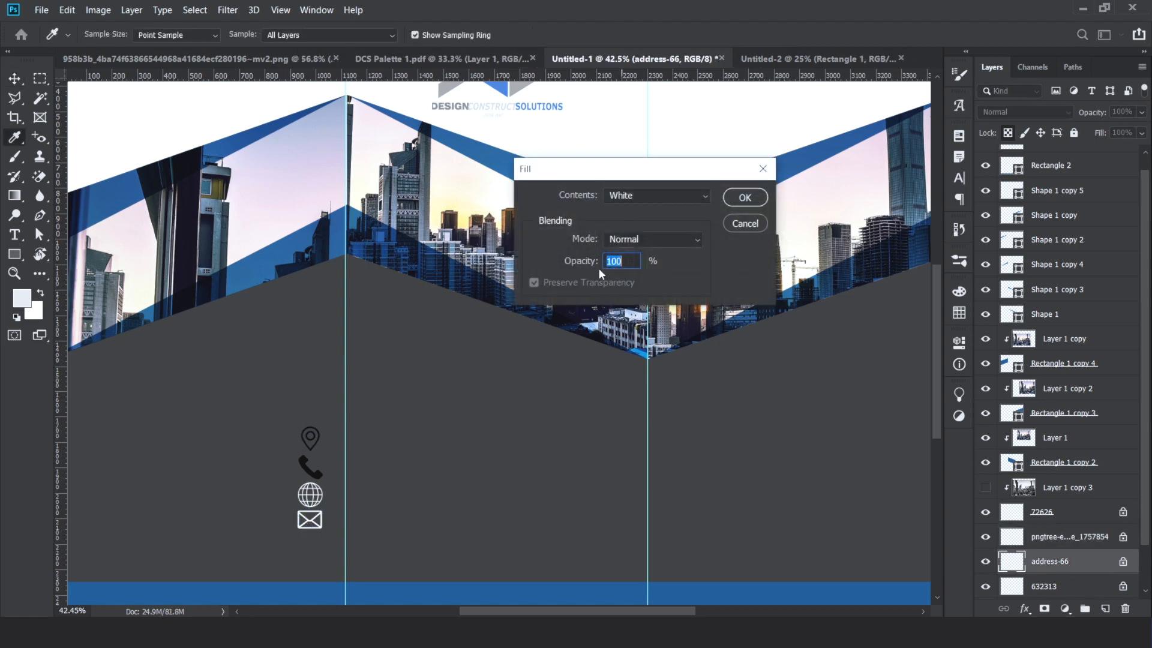
{"action": "left_click", "coordinate": [764, 198]}
{"action": "left_click", "coordinate": [1037, 591]}
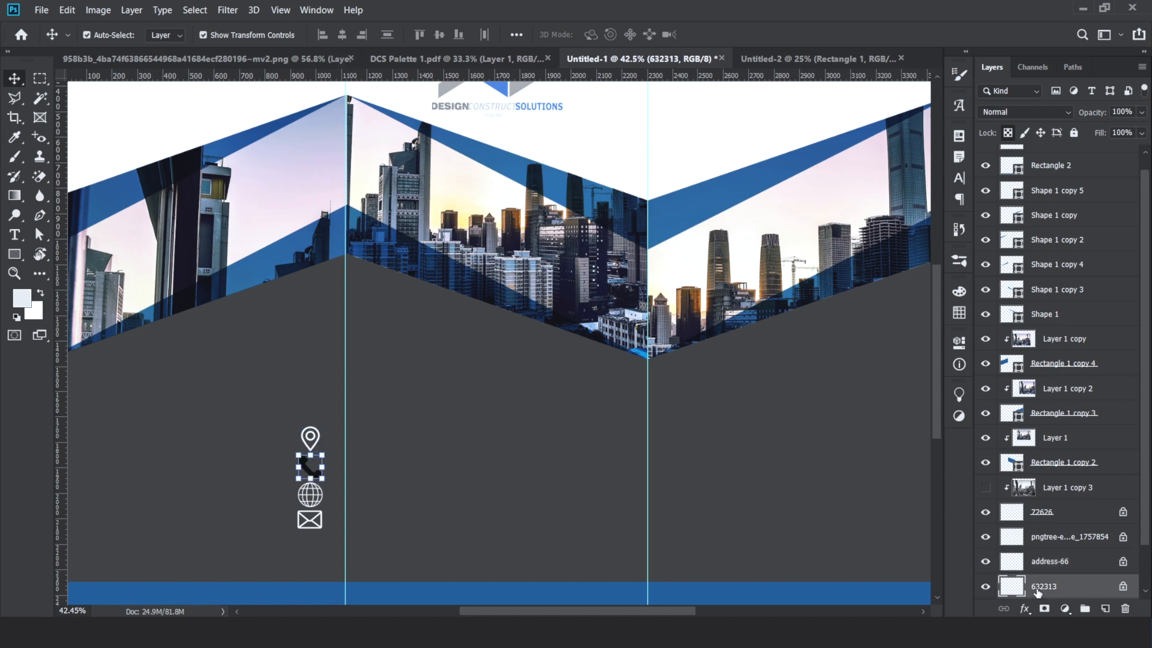
{"action": "key", "text": "shift+F5"}
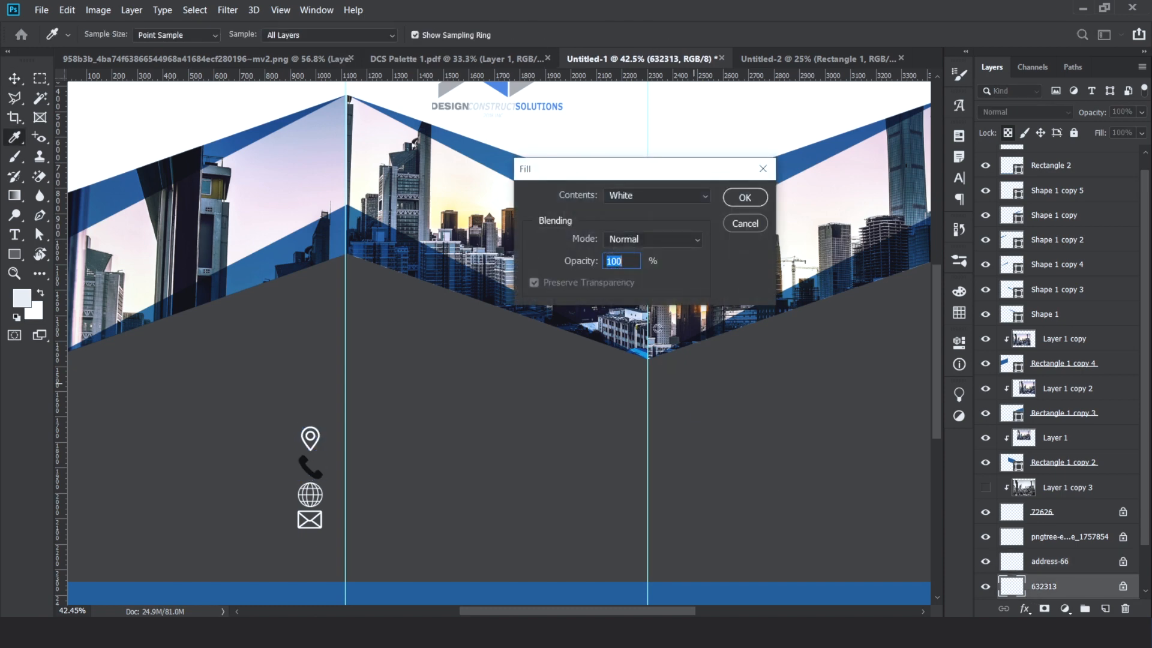
{"action": "left_click", "coordinate": [744, 198]}
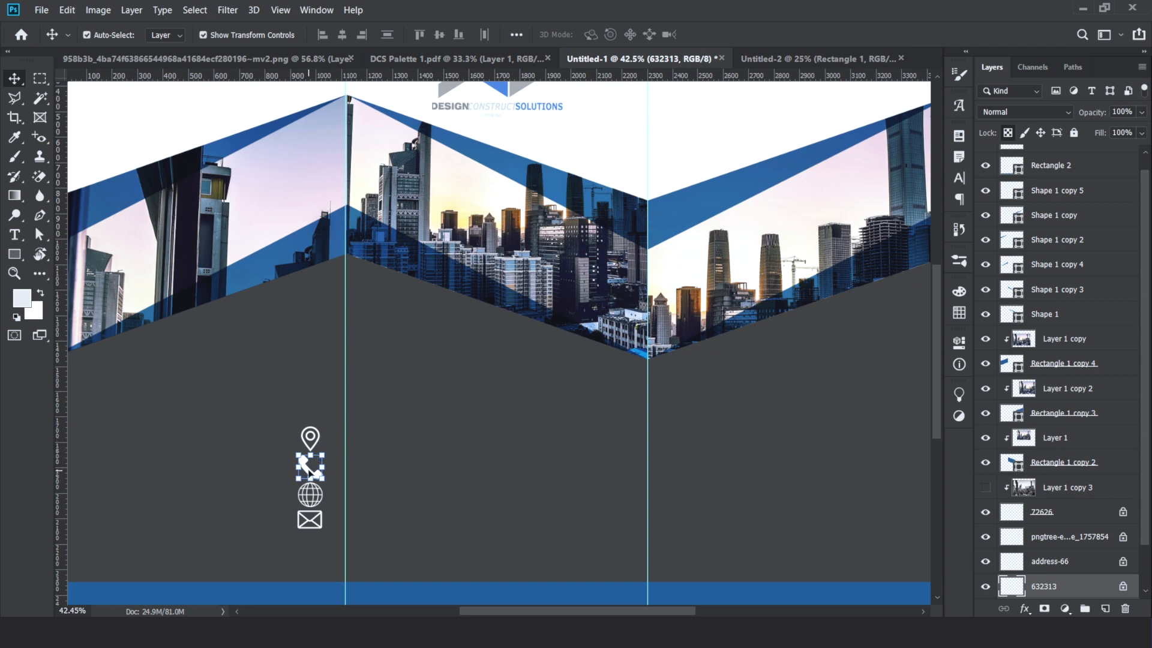
Rearrange the contact icons into a column ordered phone, envelope, globe and location pin from top to bottom
{"action": "left_click_drag", "start_coordinate": [308, 473], "coordinate": [309, 382]}
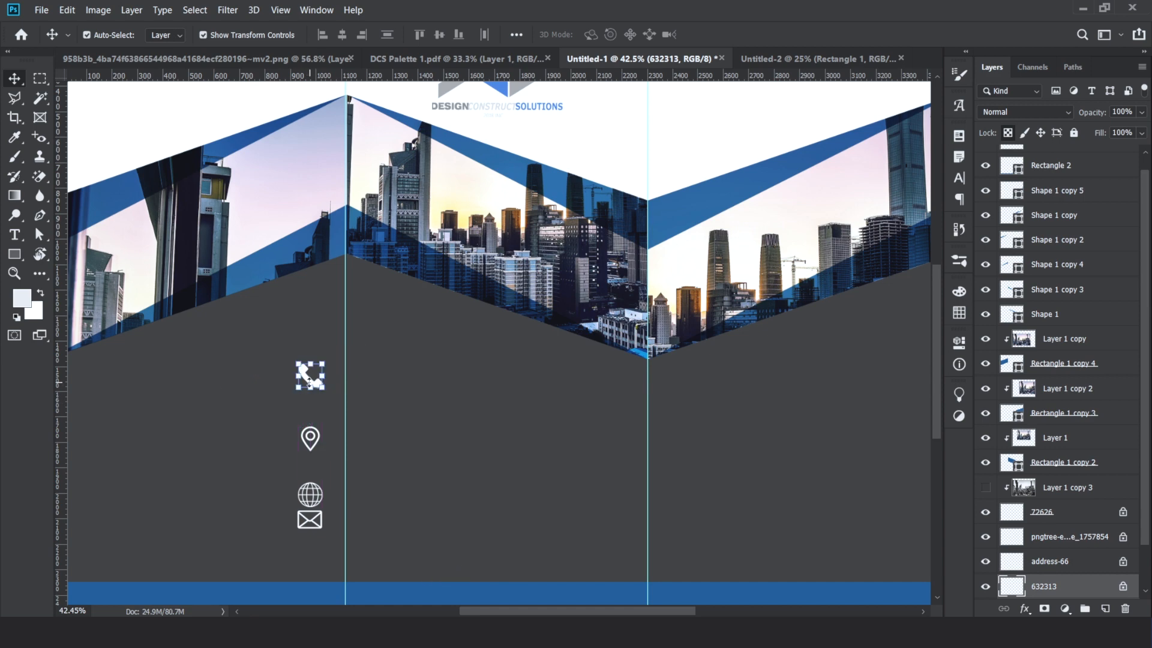
{"action": "left_click_drag", "start_coordinate": [305, 519], "coordinate": [305, 471]}
{"action": "key", "text": "ctrl+z"}
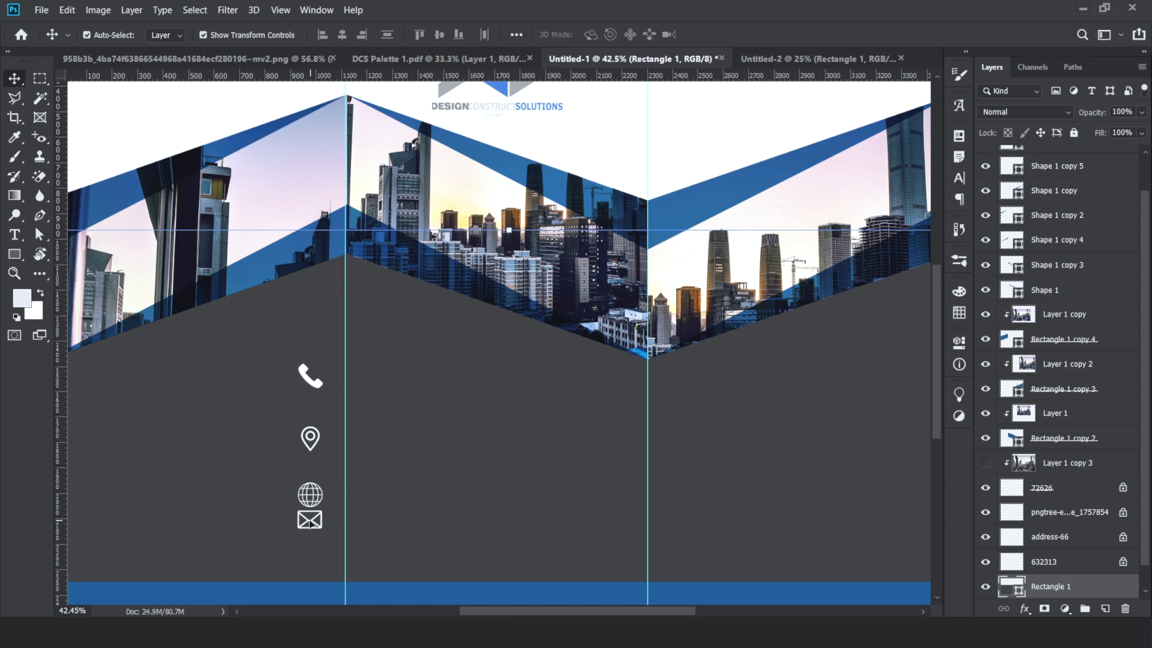
{"action": "mouse_move", "coordinate": [310, 522]}
{"action": "left_mouse_down"}
{"action": "mouse_move", "coordinate": [311, 408]}
{"action": "mouse_move", "coordinate": [310, 536]}
{"action": "left_mouse_up"}
{"action": "left_click_drag", "start_coordinate": [315, 422], "coordinate": [309, 455]}
{"action": "key", "text": "ctrl+z"}
{"action": "key", "text": "ctrl+z"}
{"action": "left_click_drag", "start_coordinate": [315, 414], "coordinate": [327, 373]}
Move the envelope and phone icons down to close the gap above the globe, spacing the column evenly
{"action": "scroll", "coordinate": [300, 407], "scroll_direction": "up", "scroll_amount": 4}
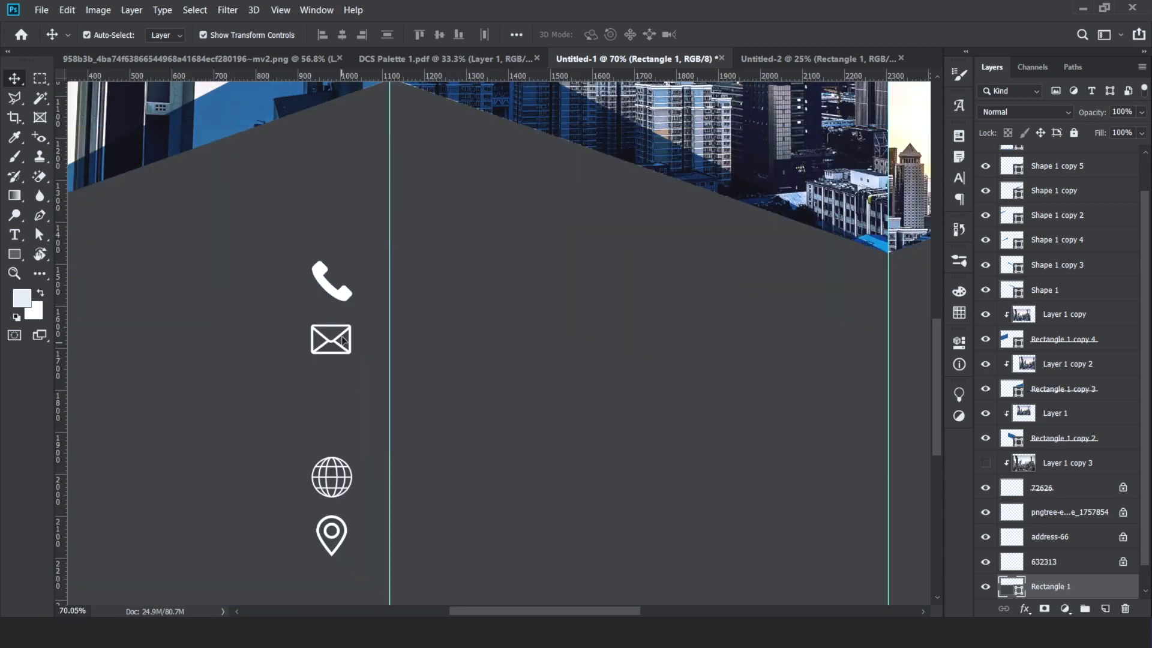
{"action": "left_click_drag", "start_coordinate": [339, 343], "coordinate": [340, 422]}
{"action": "left_click_drag", "start_coordinate": [329, 291], "coordinate": [331, 375]}
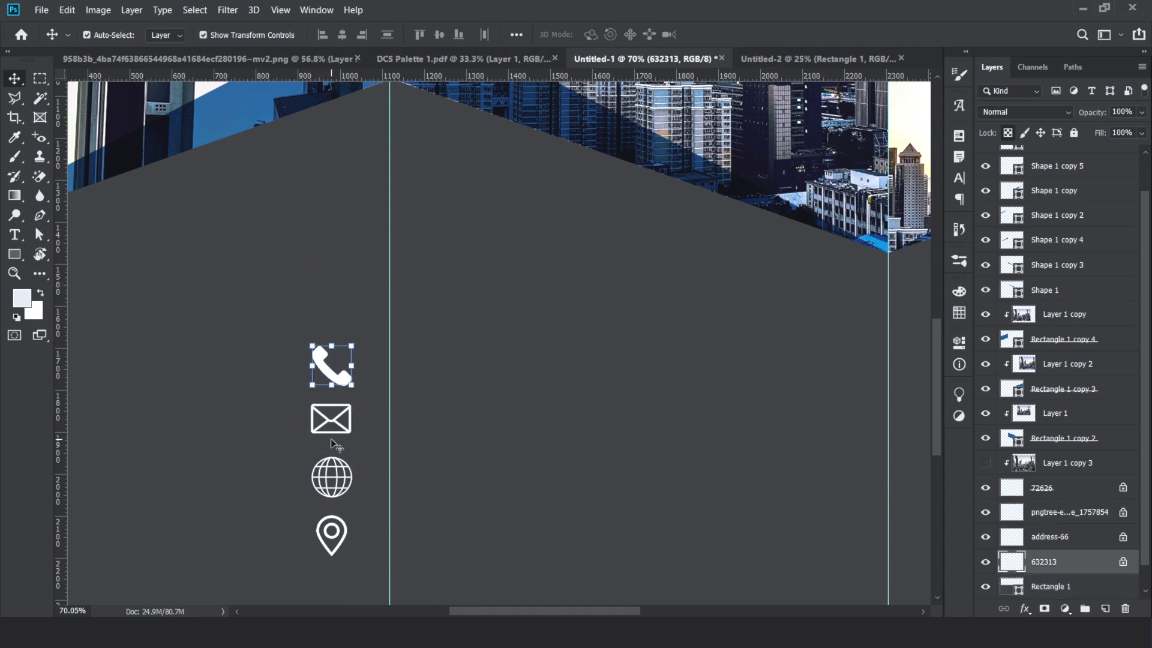
Select the phone, envelope, globe and location-pin icons and distribute them evenly in the vertical direction
{"action": "left_click", "coordinate": [333, 424], "text": "shift"}
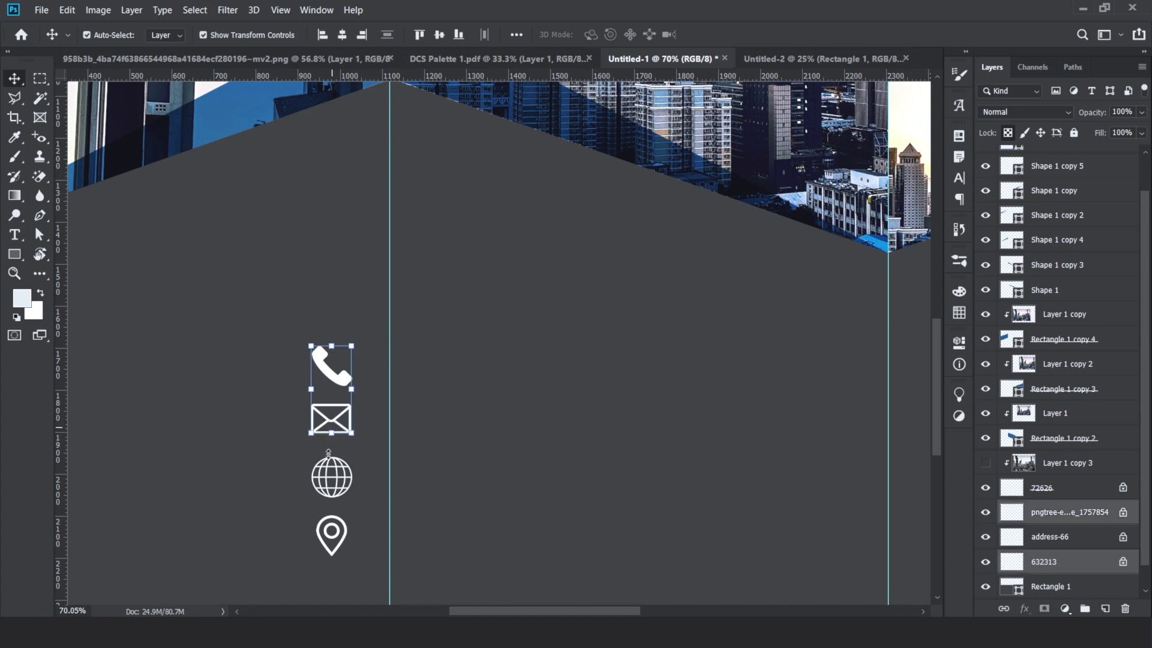
{"action": "left_click", "coordinate": [343, 472], "text": "shift"}
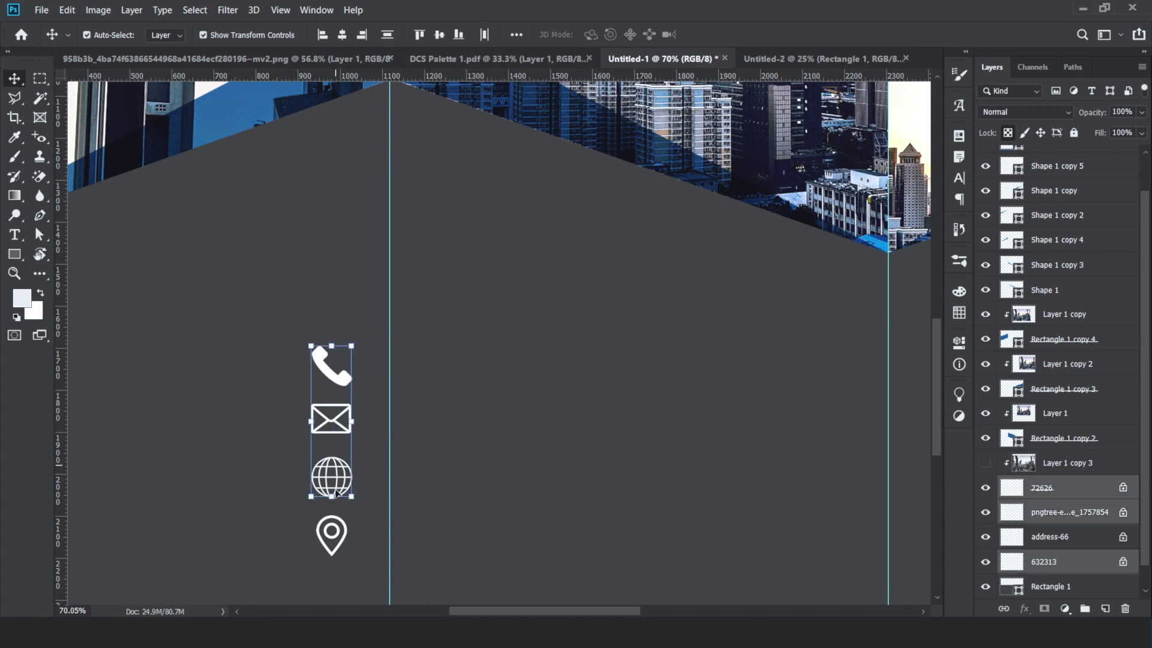
{"action": "left_click", "coordinate": [343, 538], "text": "shift"}
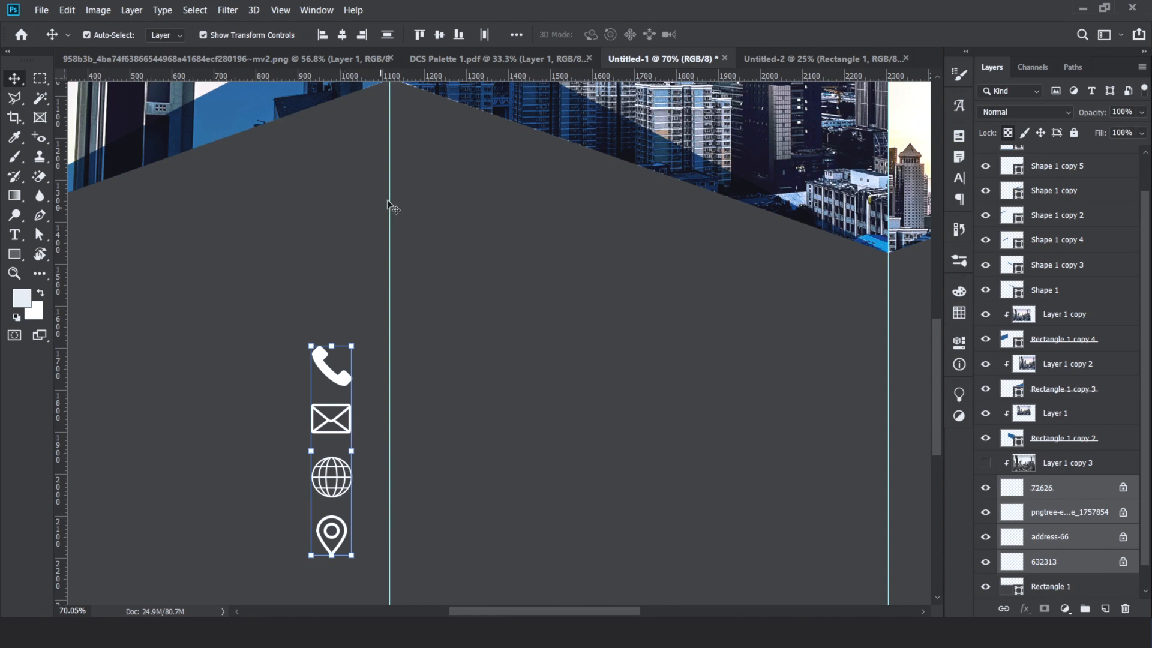
{"action": "left_click", "coordinate": [389, 35]}
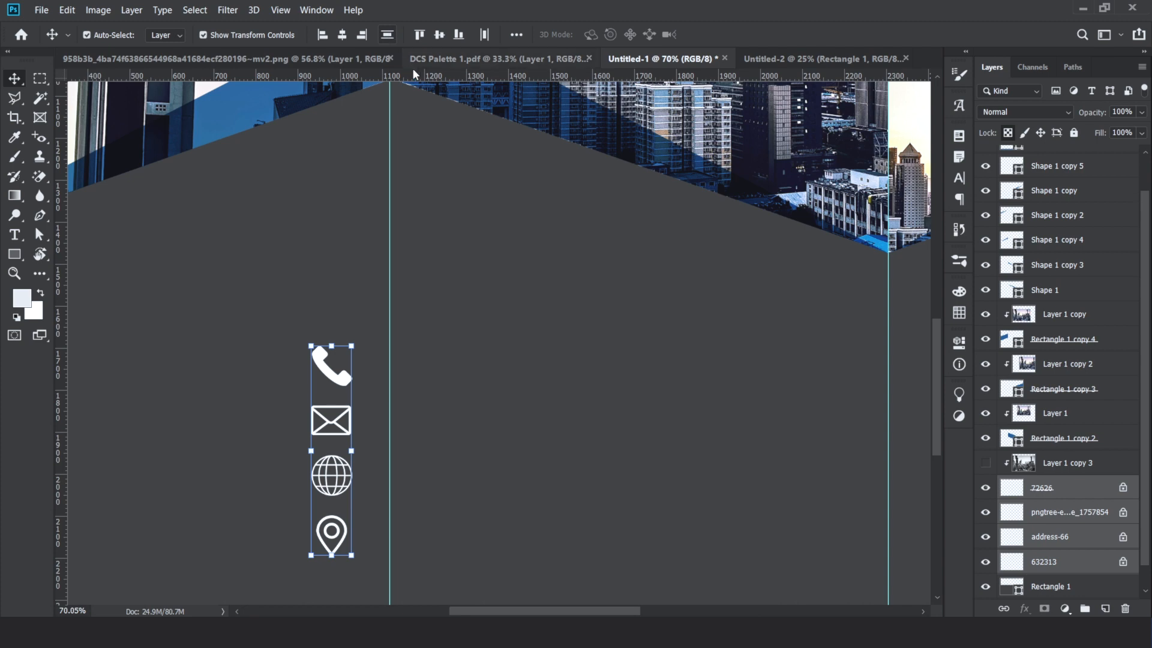
Scale down the column of four contact icons and move it into the middle panel, above the blue strip
{"action": "scroll", "coordinate": [352, 529], "scroll_direction": "down", "scroll_amount": 2}
{"action": "left_click_drag", "start_coordinate": [351, 483], "coordinate": [291, 342]}
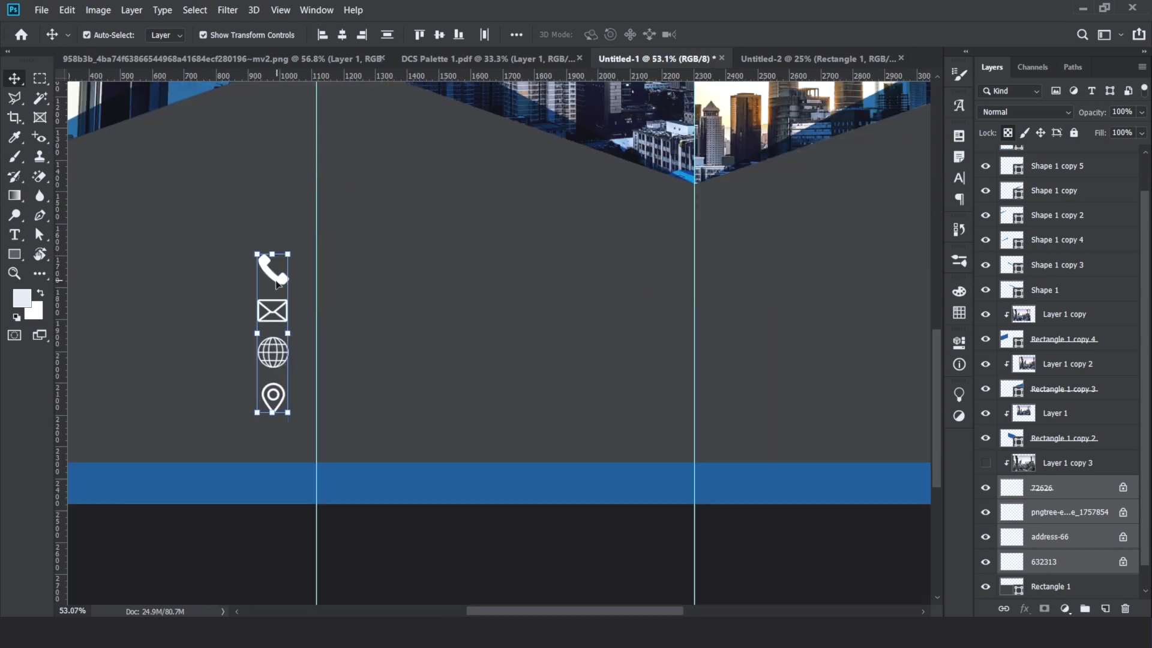
{"action": "left_click_drag", "start_coordinate": [280, 279], "coordinate": [368, 318]}
{"action": "key", "text": "Return"}
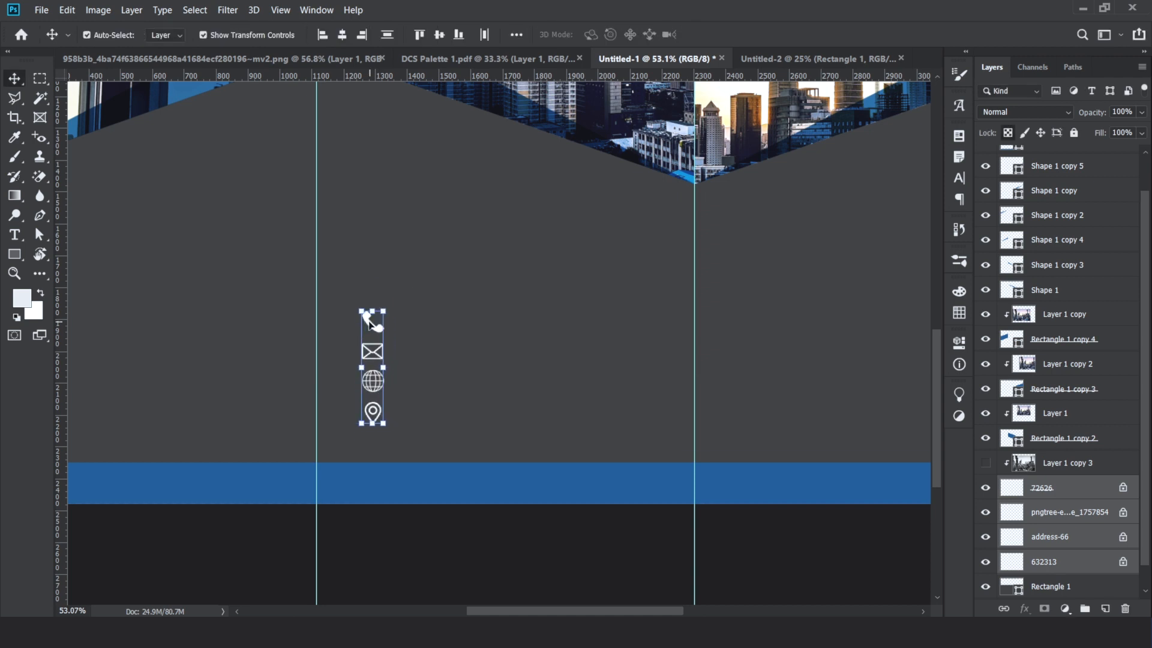
{"action": "left_click", "coordinate": [430, 557]}
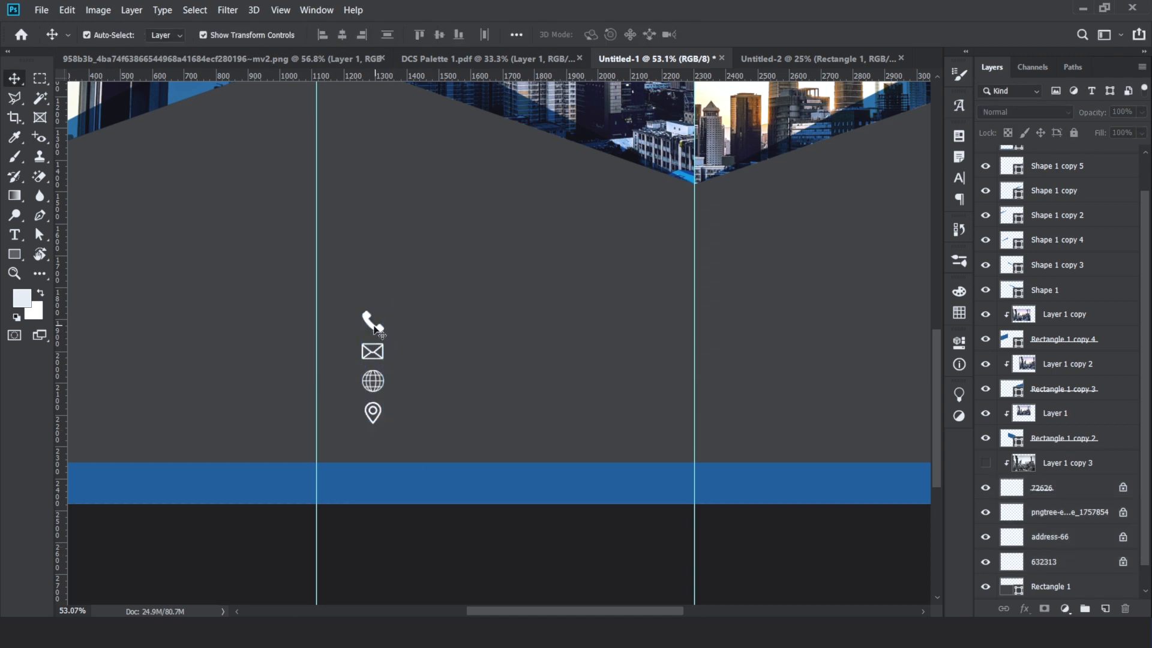
Move the phone icon up to widen the column and redistribute all four contact icons vertically with even spacing
{"action": "left_click_drag", "start_coordinate": [375, 327], "coordinate": [375, 312]}
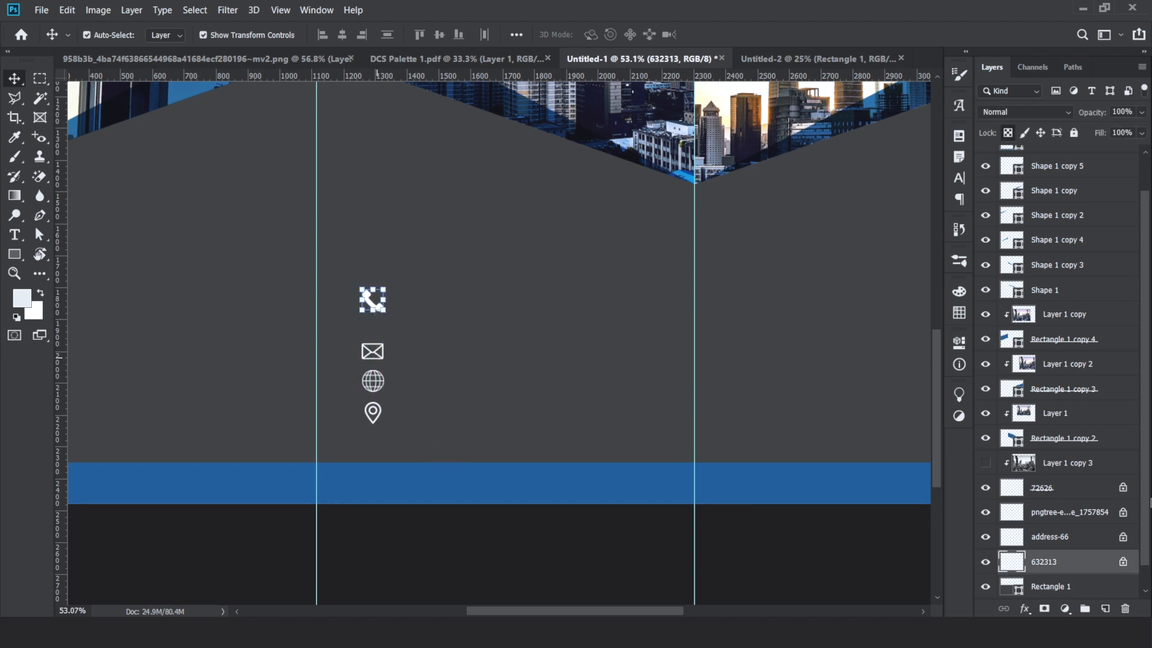
{"action": "left_click", "coordinate": [1057, 489], "text": "shift"}
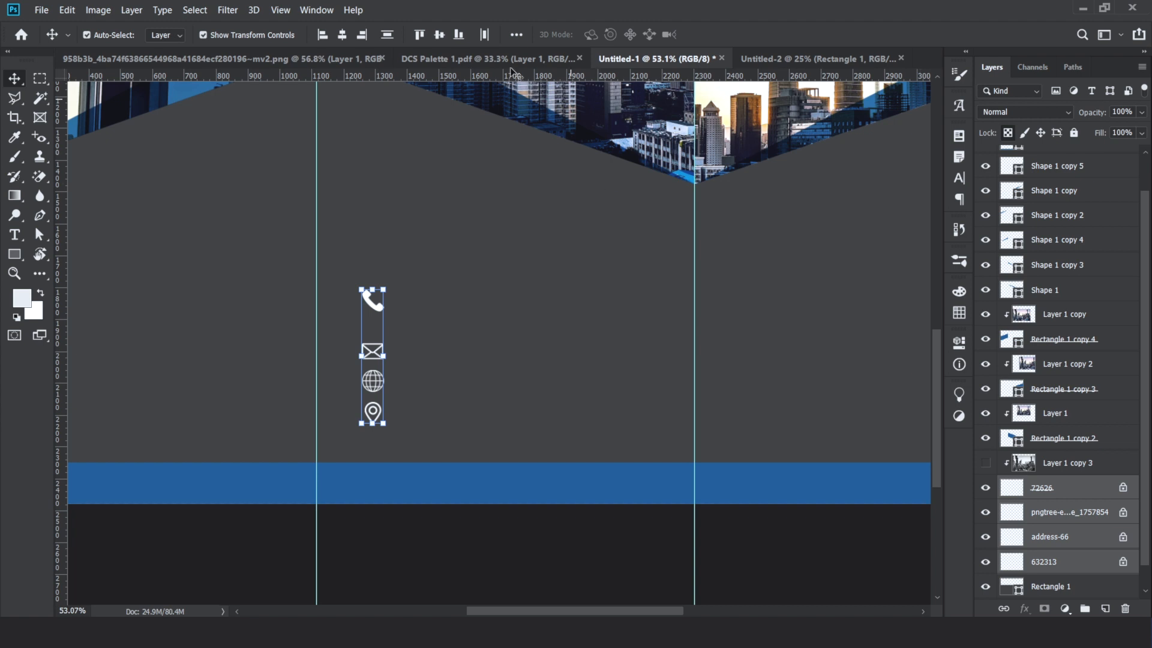
{"action": "left_click", "coordinate": [388, 37]}
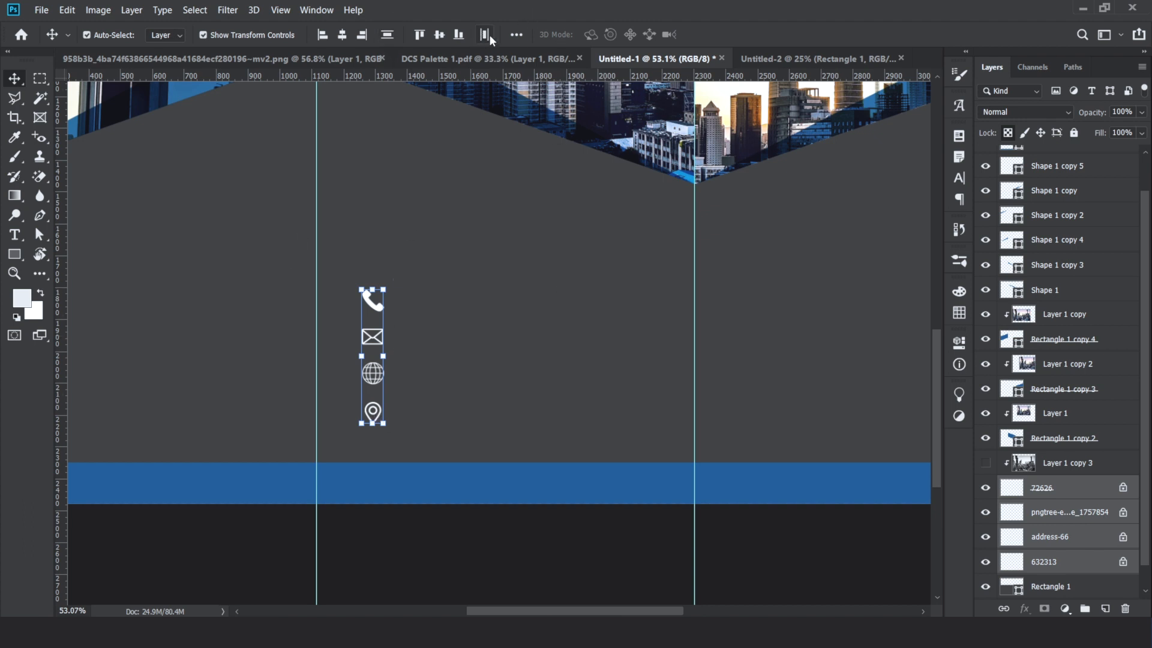
{"action": "left_click", "coordinate": [446, 333]}
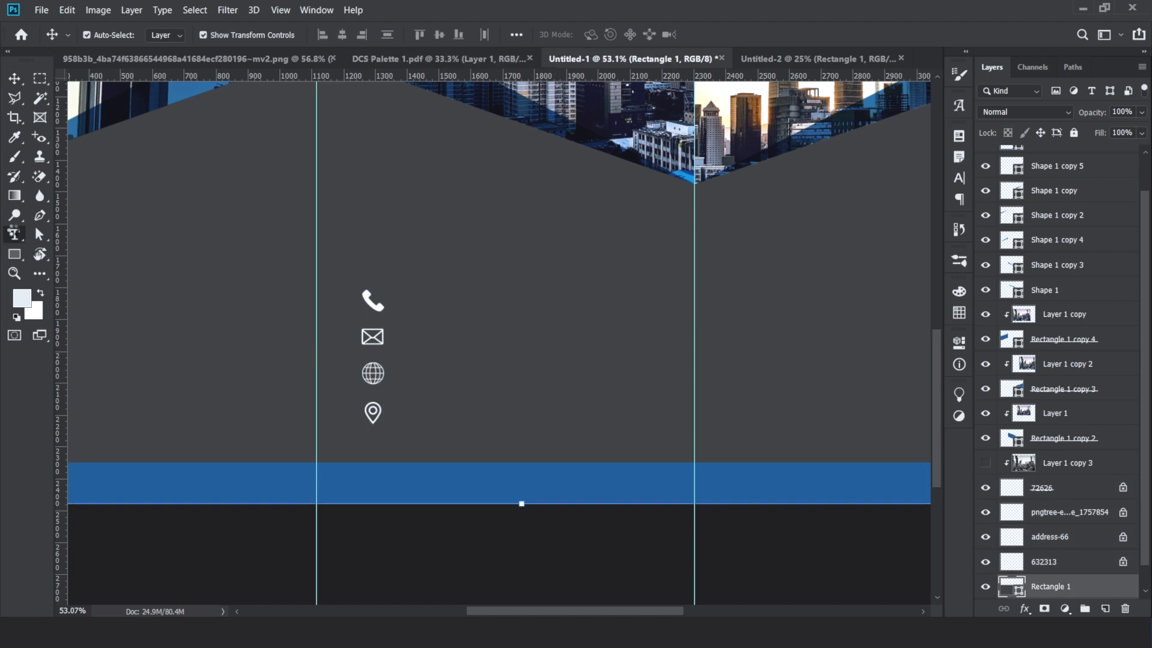
Add the text "Your Safety, Our Priority" in Arial Bold, 63 pt, below the middle city photo
{"action": "key", "text": "t"}
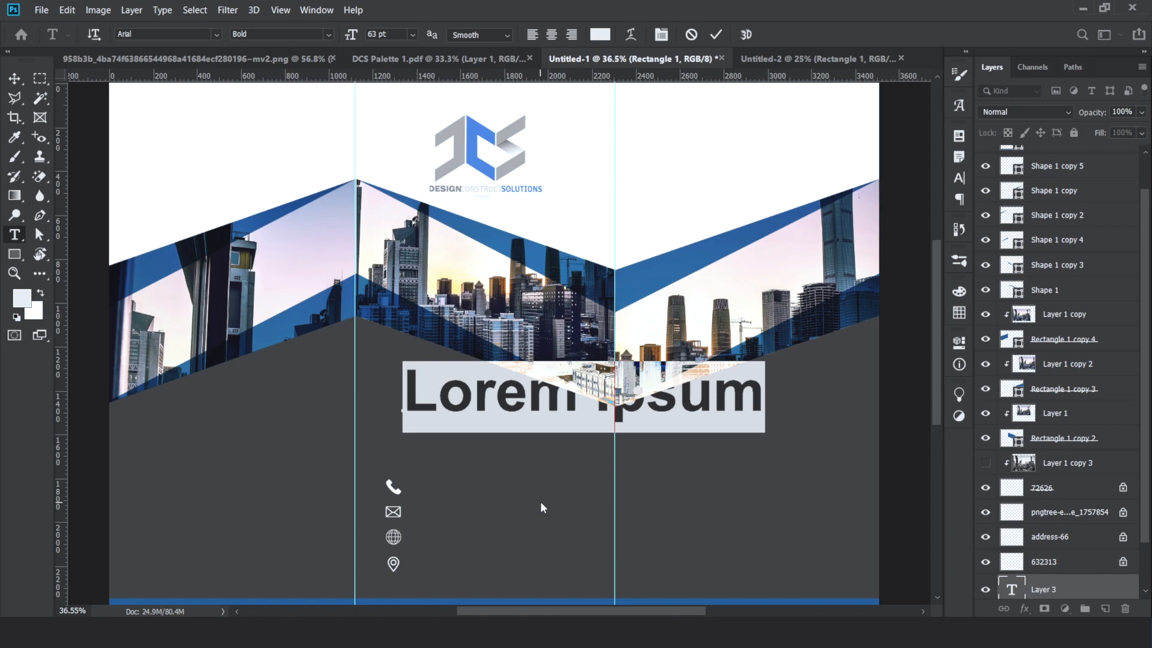
{"action": "type", "text": "You"}
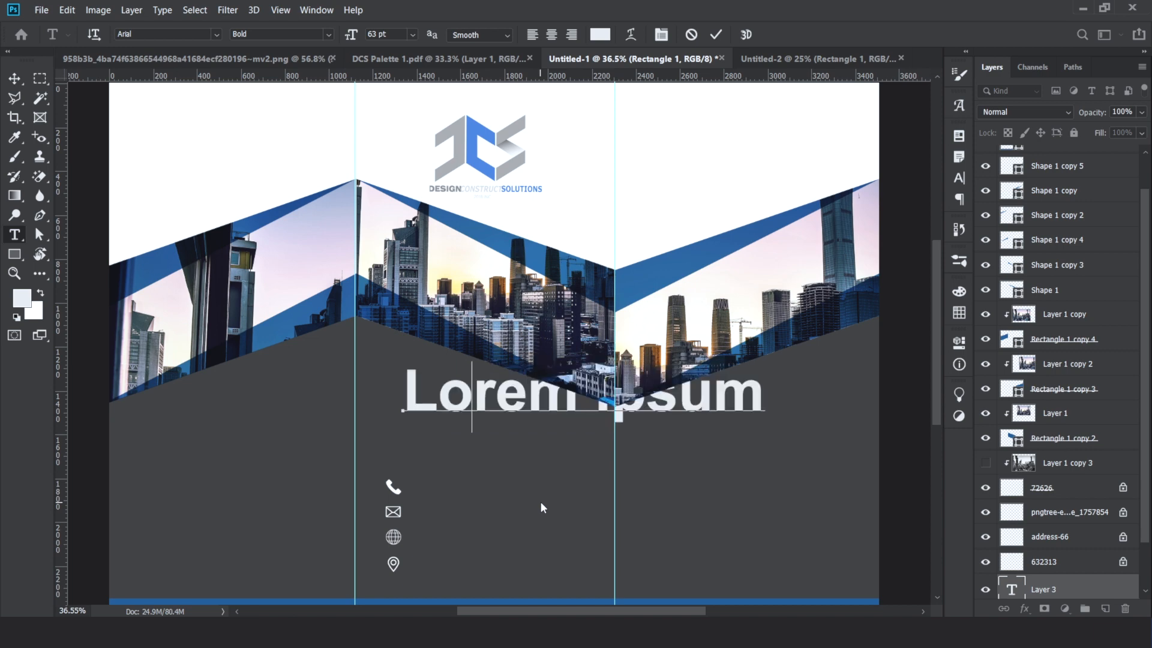
{"action": "type", "text": "r"}
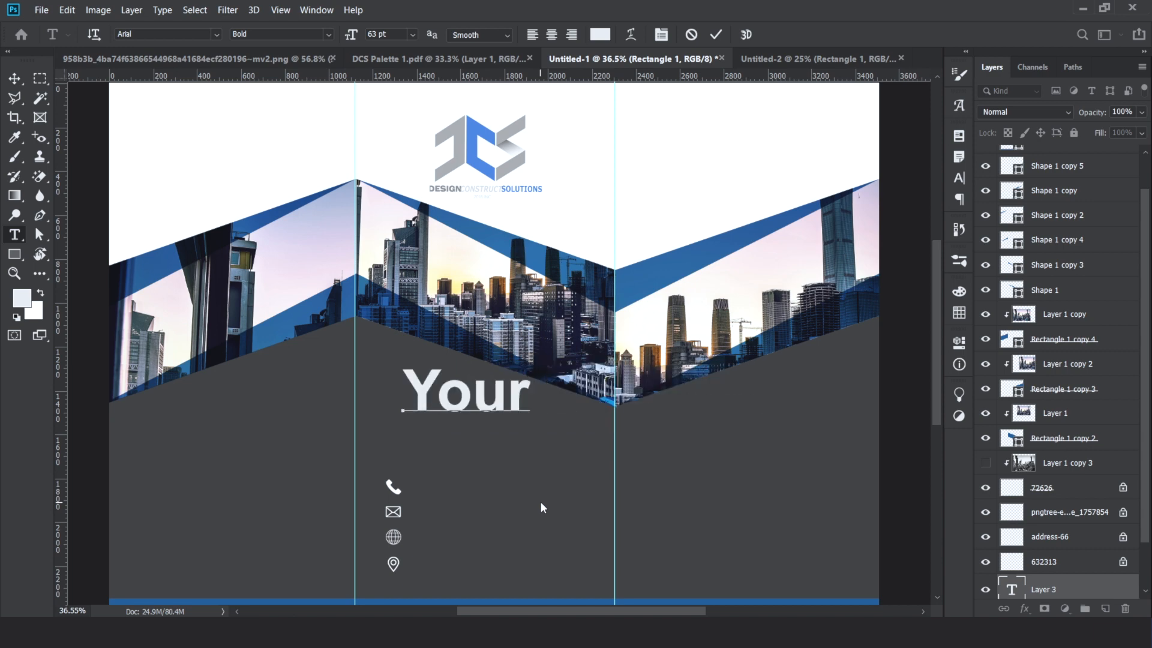
{"action": "type", "text": " Safety"}
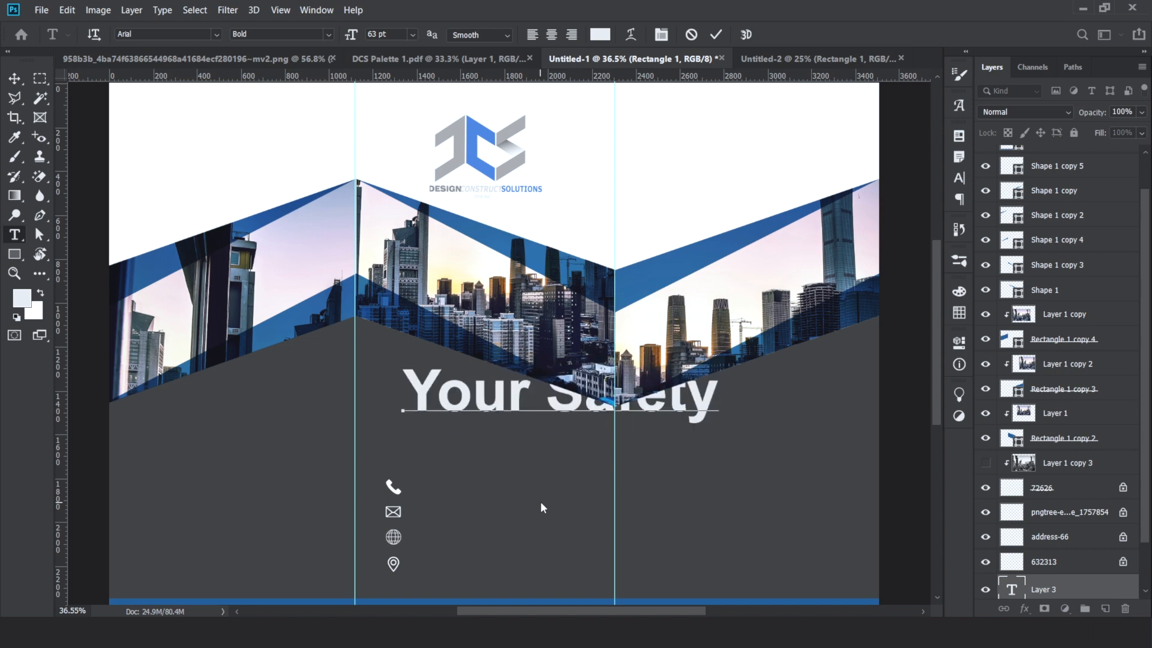
{"action": "type", "text": ", O"}
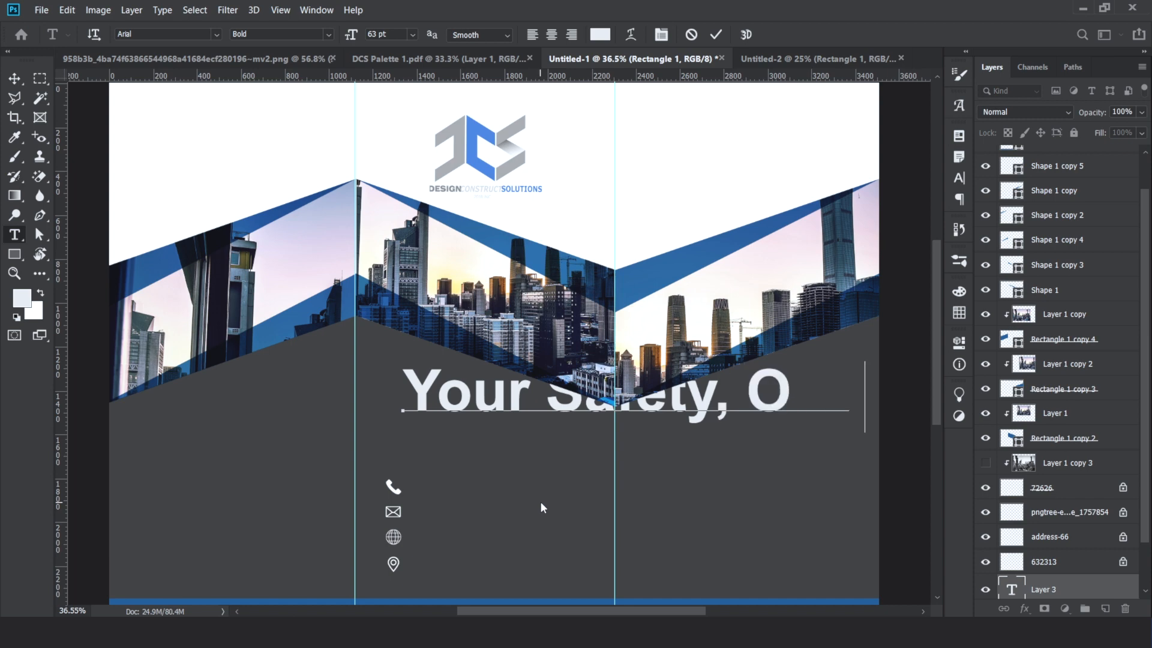
{"action": "type", "text": "ur P"}
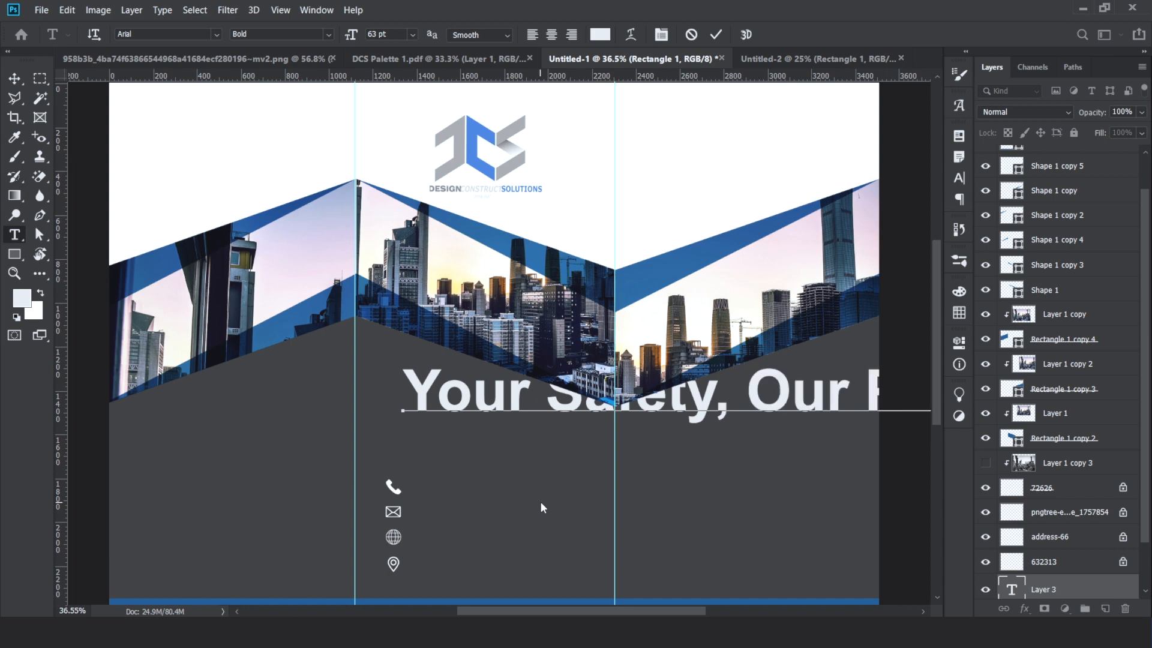
{"action": "left_click", "coordinate": [15, 78]}
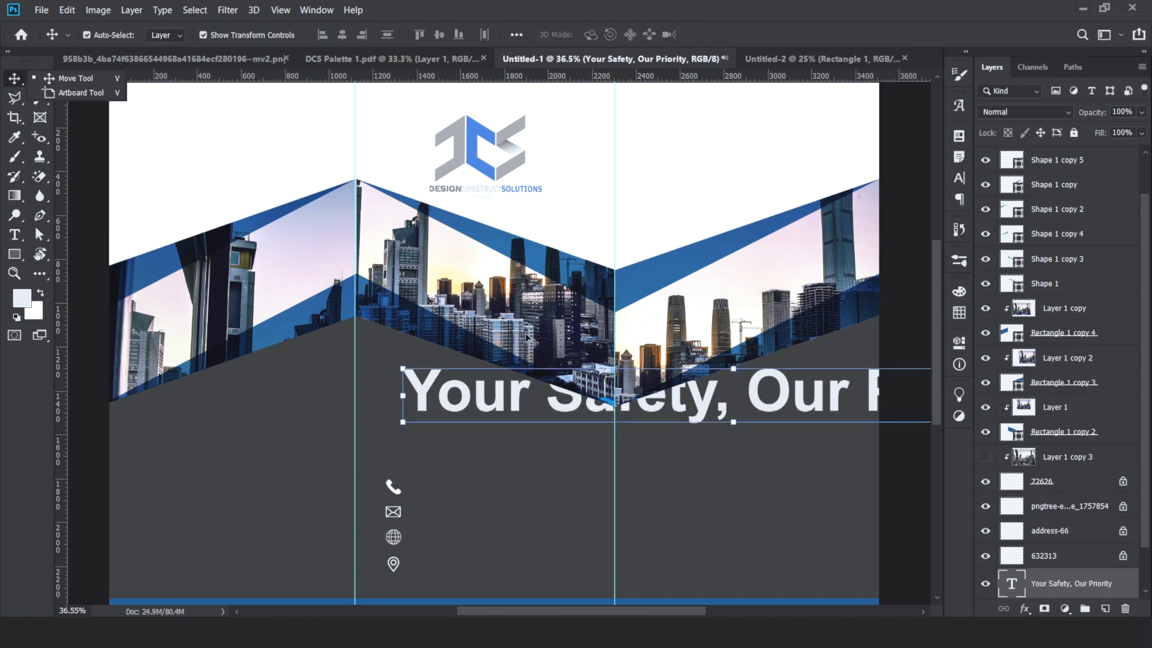
Scale the slogan to about 30% and place it in the middle panel above the contact icons
{"action": "left_click", "coordinate": [399, 365]}
{"action": "left_click_drag", "start_coordinate": [402, 362], "coordinate": [676, 427]}
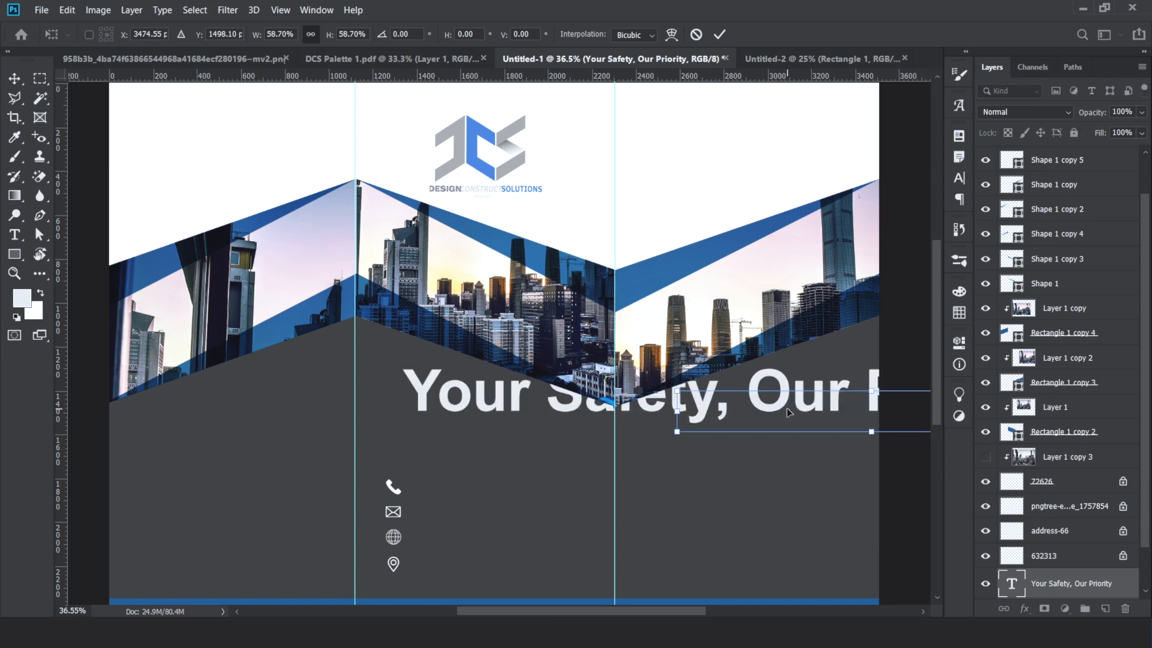
{"action": "left_click_drag", "start_coordinate": [789, 412], "coordinate": [474, 408]}
{"action": "left_click_drag", "start_coordinate": [743, 390], "coordinate": [542, 420]}
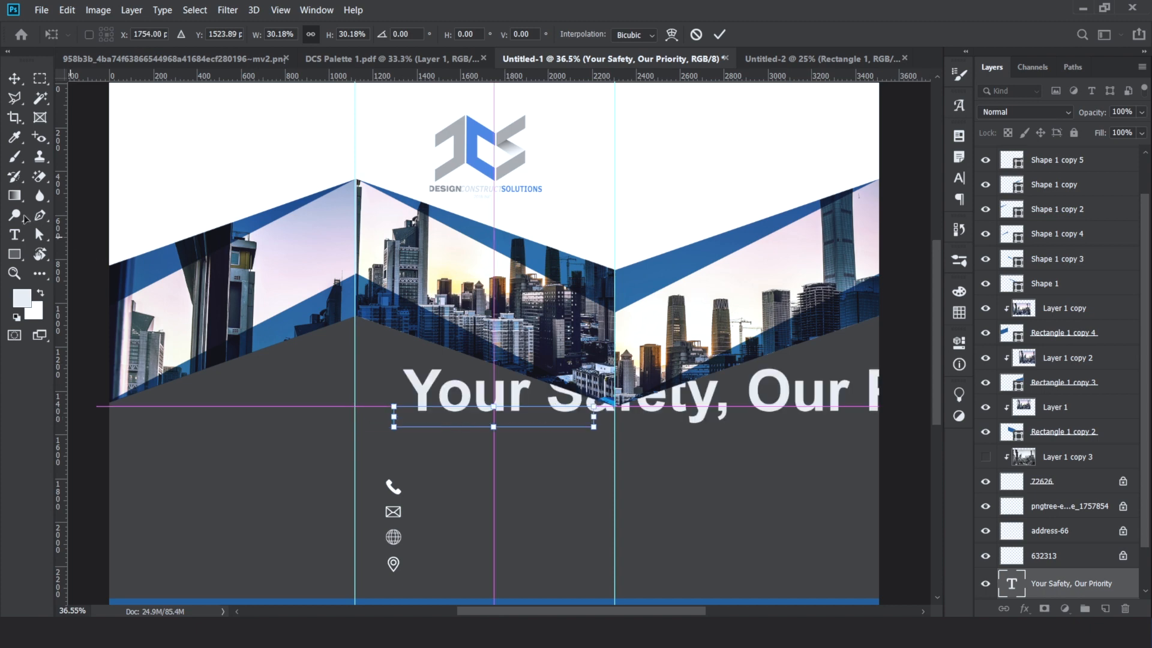
Break the slogan into two lines after the comma and add a full stop after "Priority"
{"action": "left_click", "coordinate": [15, 235]}
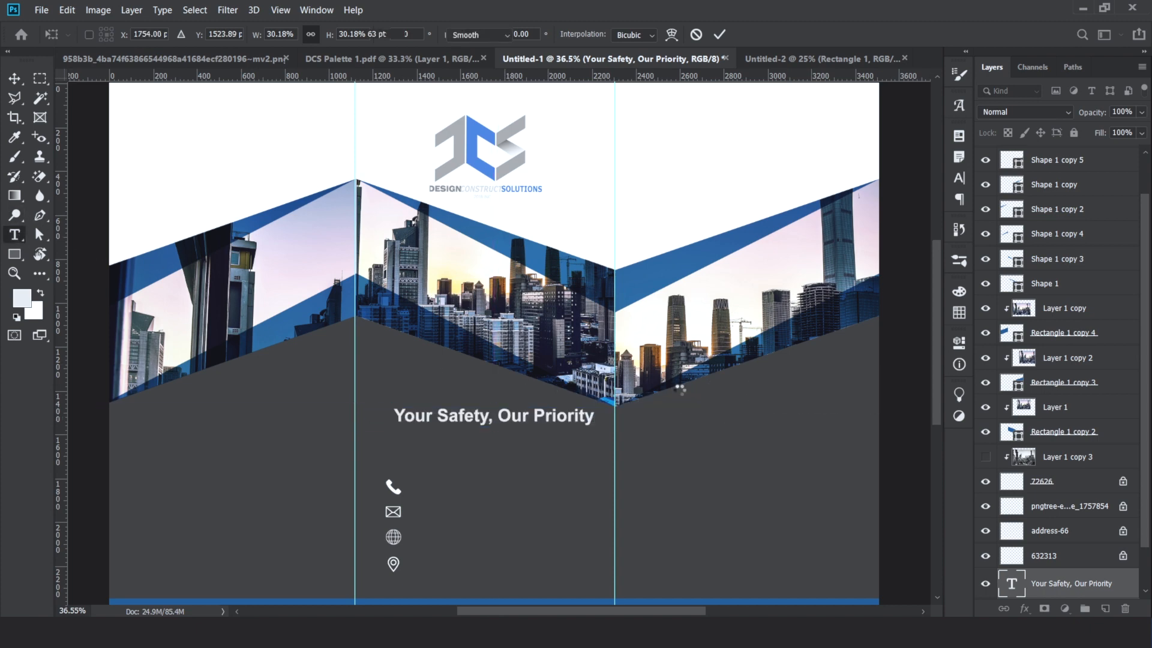
{"action": "left_click", "coordinate": [496, 422]}
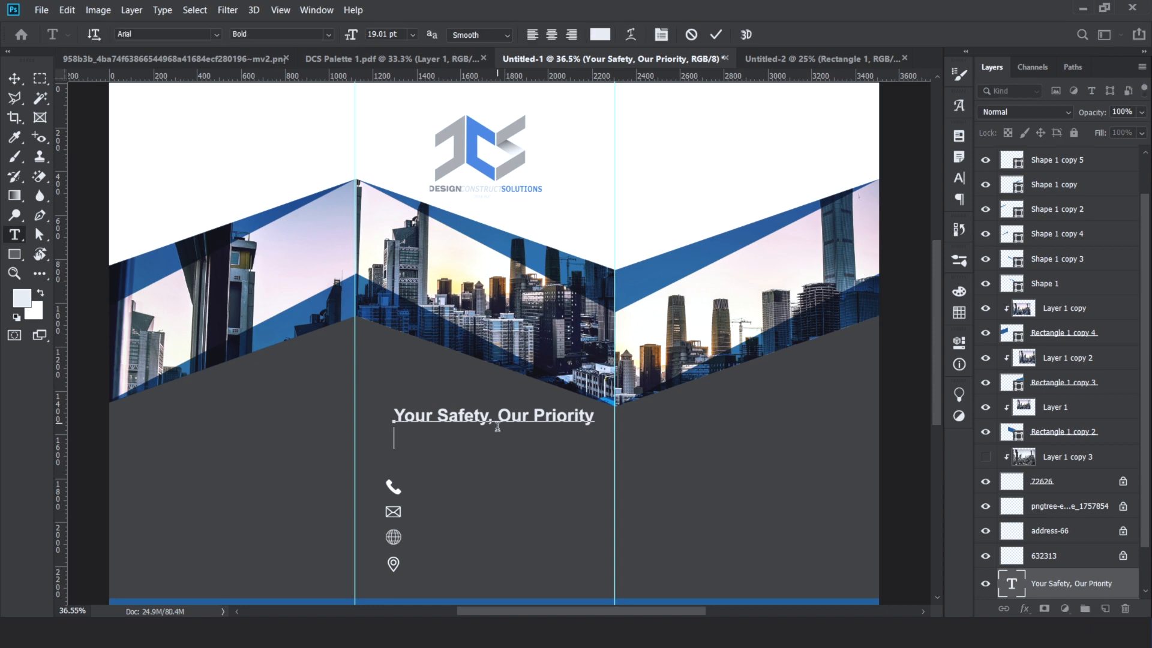
{"action": "key", "text": "Return"}
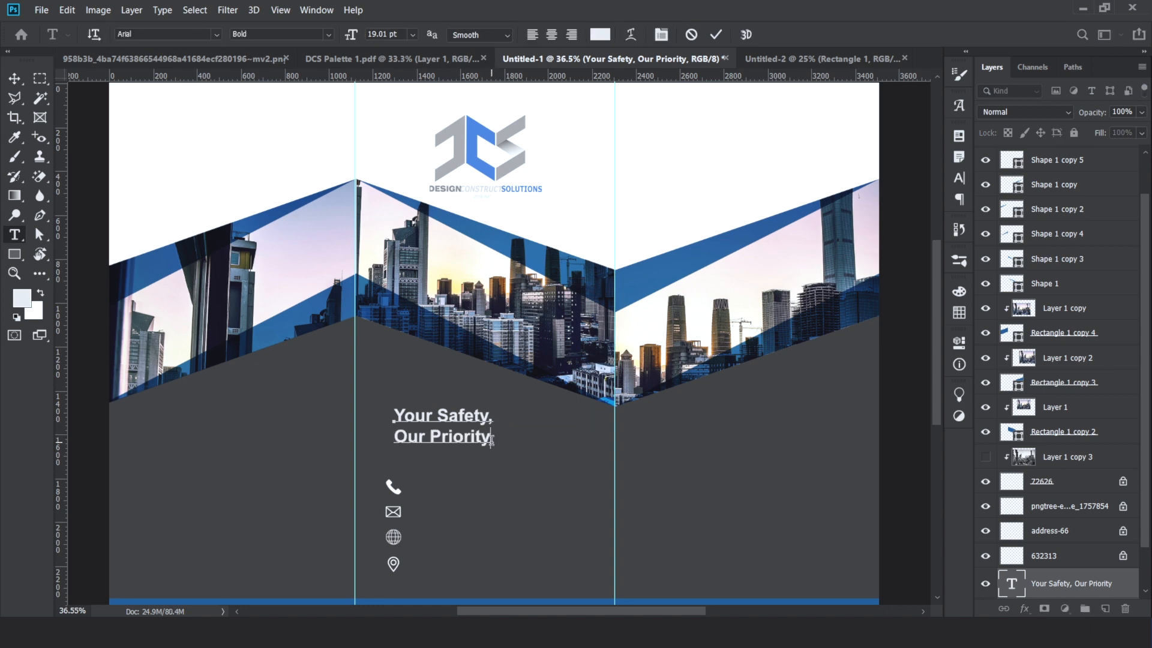
{"action": "type", "text": "."}
Reduce the font size of the slogan's first line, "Your Safety,", to 15.01 pt
{"action": "triple_click", "coordinate": [439, 416]}
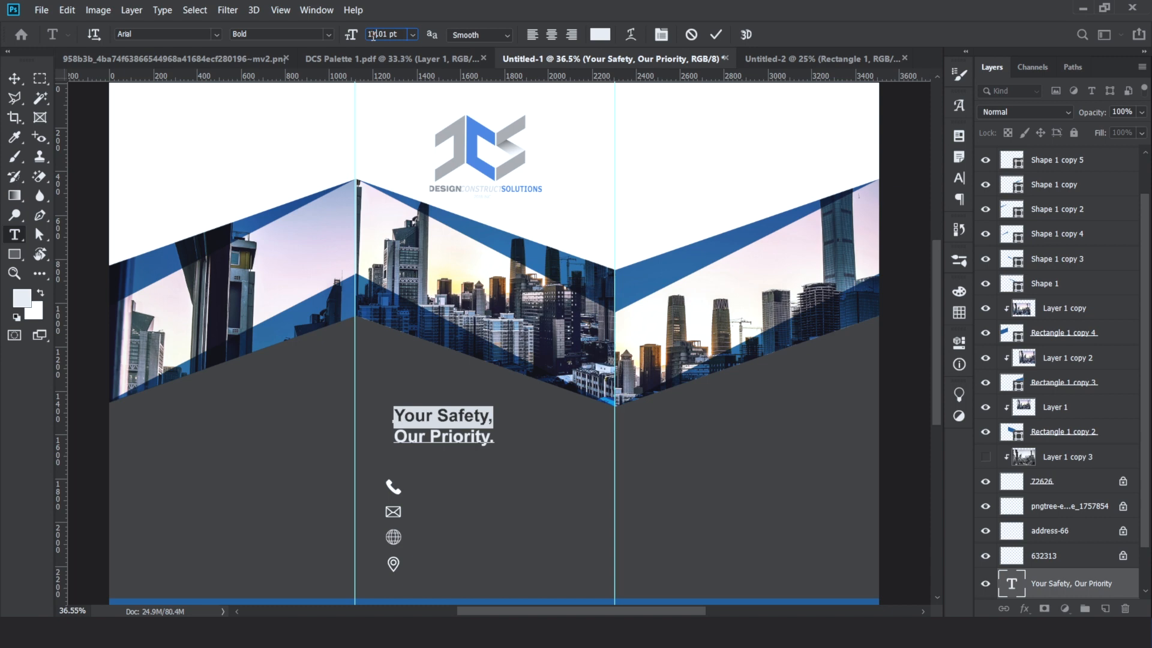
{"action": "scroll", "coordinate": [373, 35], "scroll_direction": "down", "scroll_amount": 2}
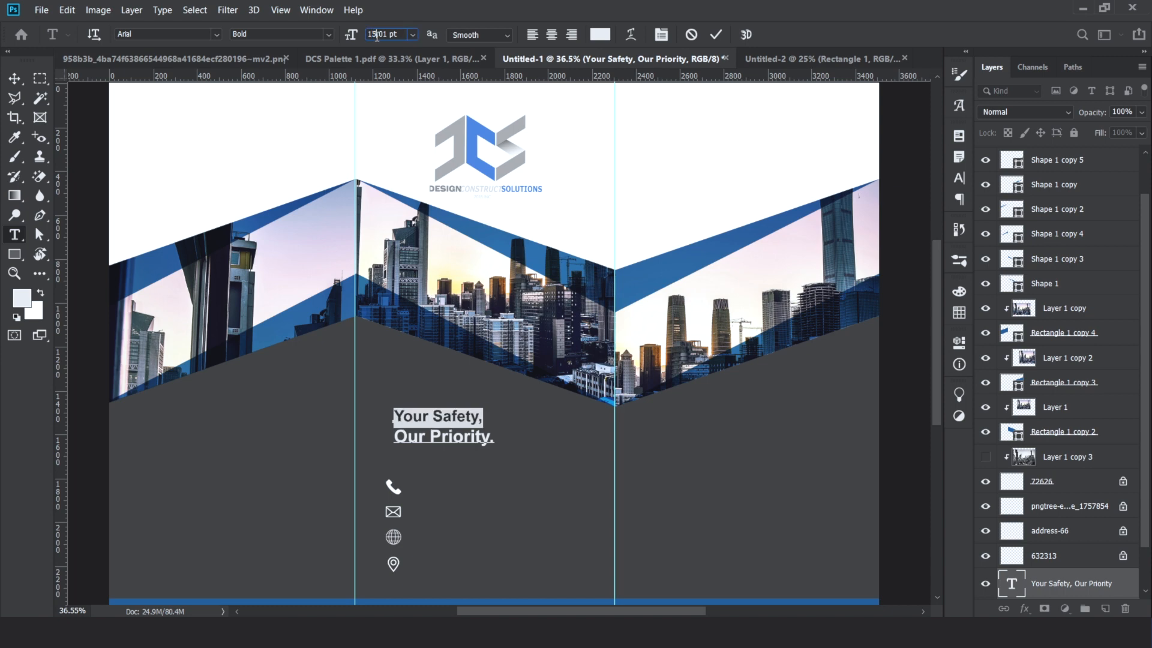
{"action": "scroll", "coordinate": [377, 35], "scroll_direction": "down", "scroll_amount": 2}
{"action": "left_click", "coordinate": [14, 78]}
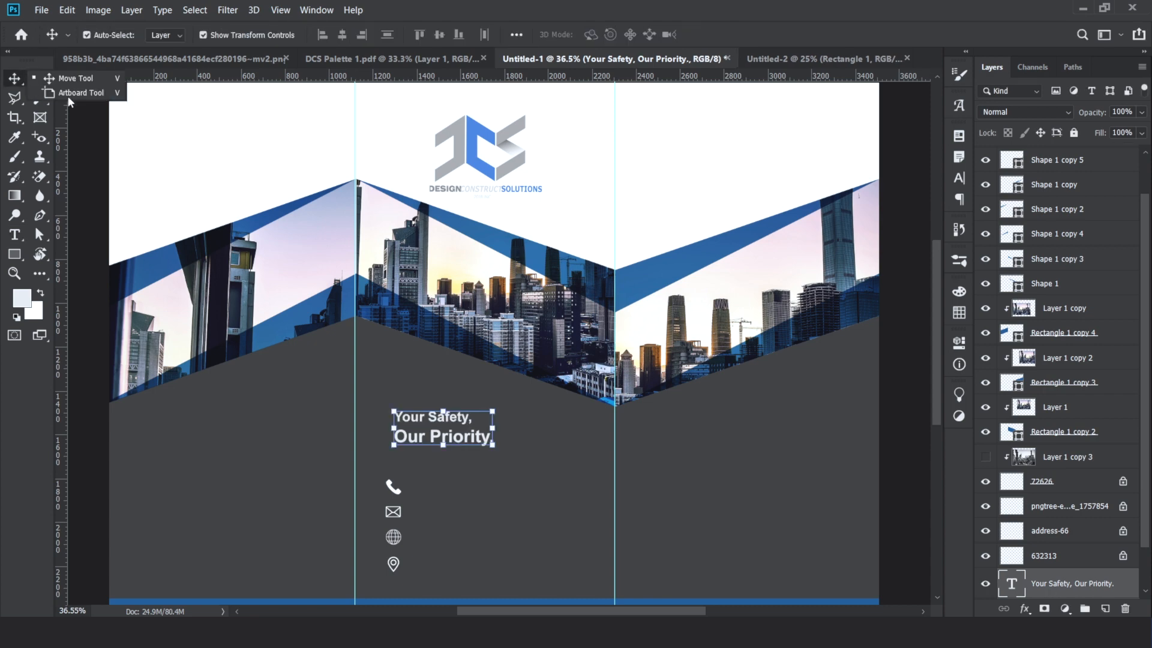
Set the word "Priority" in the slogan's second line to All Caps
{"action": "left_click", "coordinate": [14, 234]}
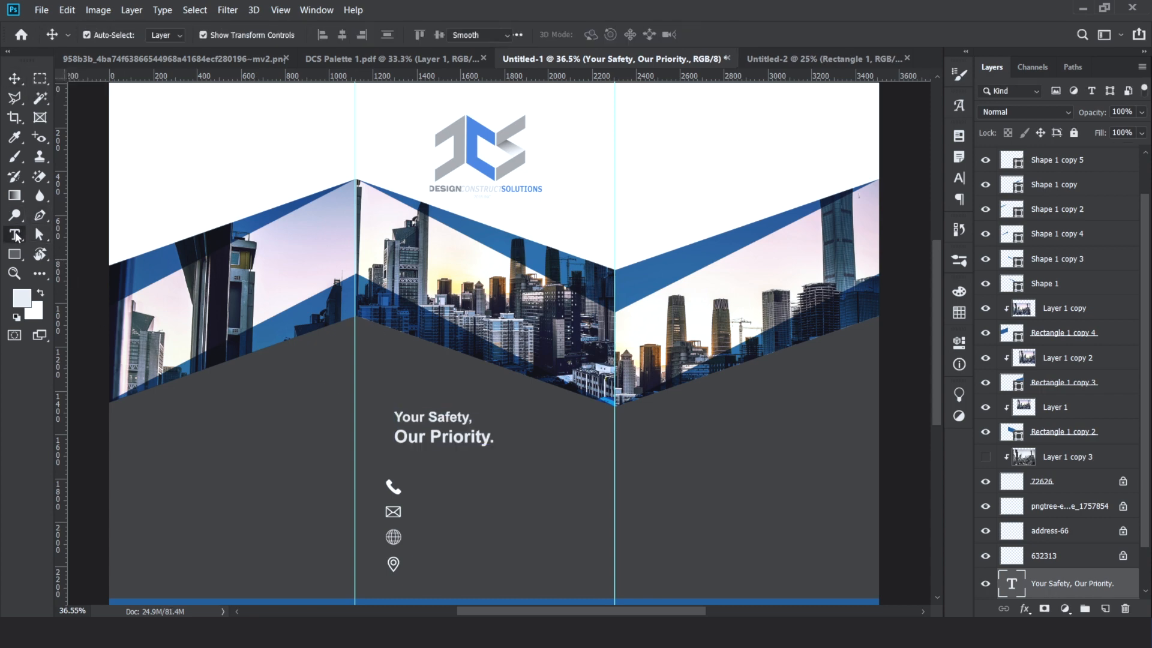
{"action": "left_click_drag", "start_coordinate": [430, 441], "coordinate": [490, 443]}
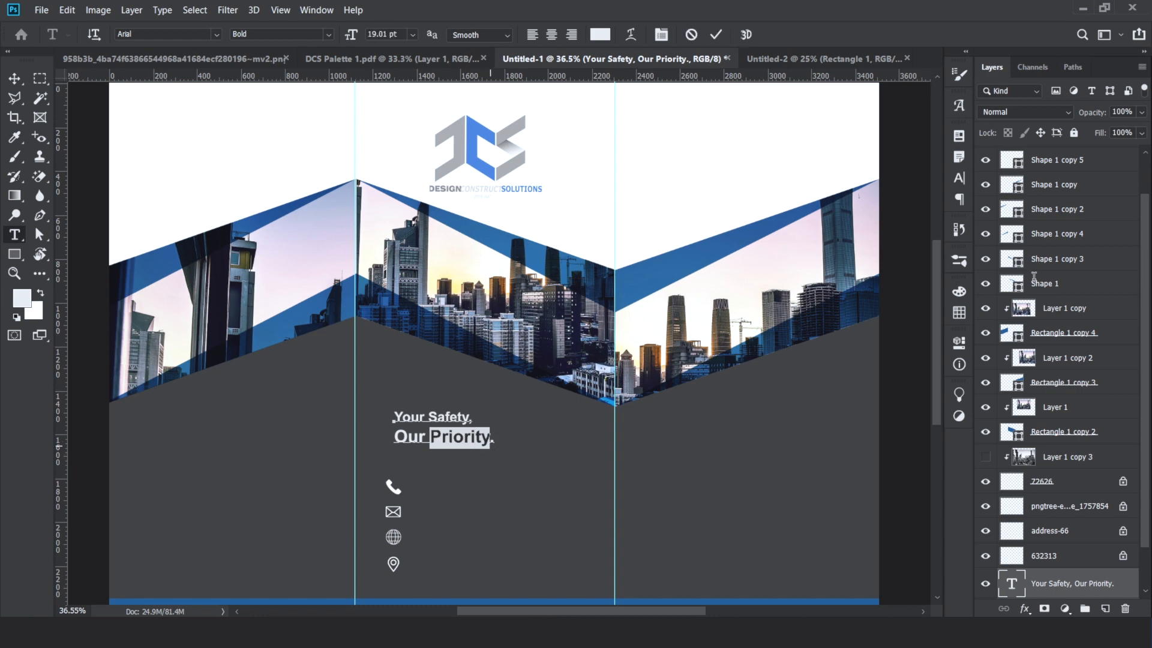
{"action": "left_click", "coordinate": [958, 177]}
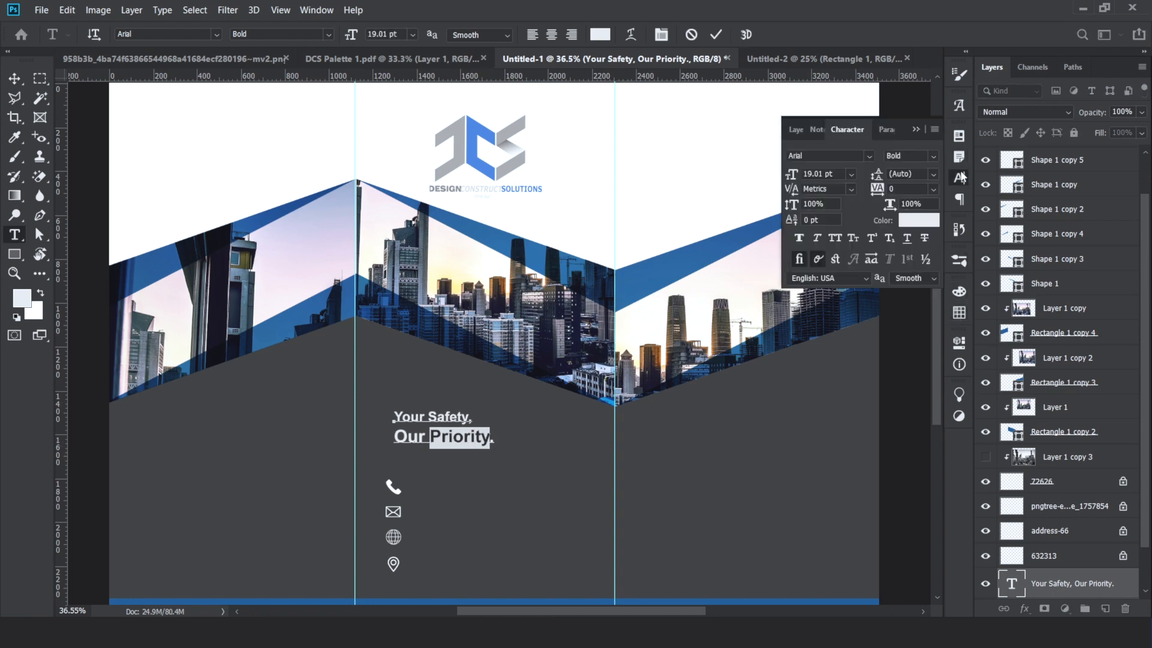
{"action": "left_click", "coordinate": [835, 239]}
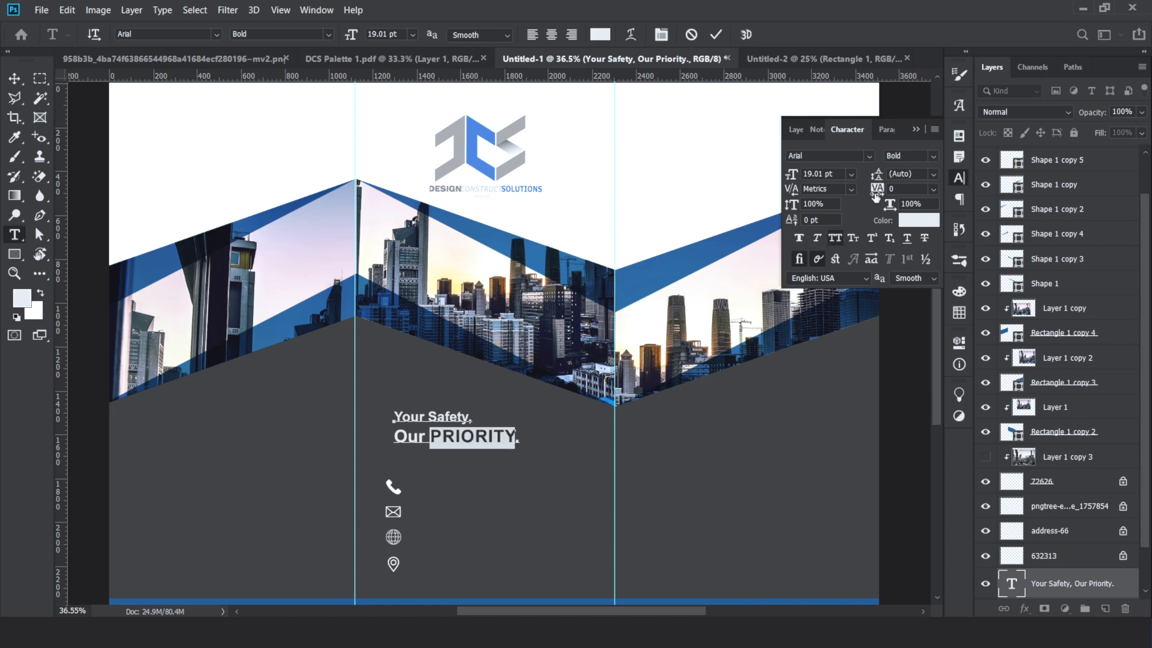
Try the Black font style on the word "PRIORITY" and return it to Bold
{"action": "left_click", "coordinate": [933, 156]}
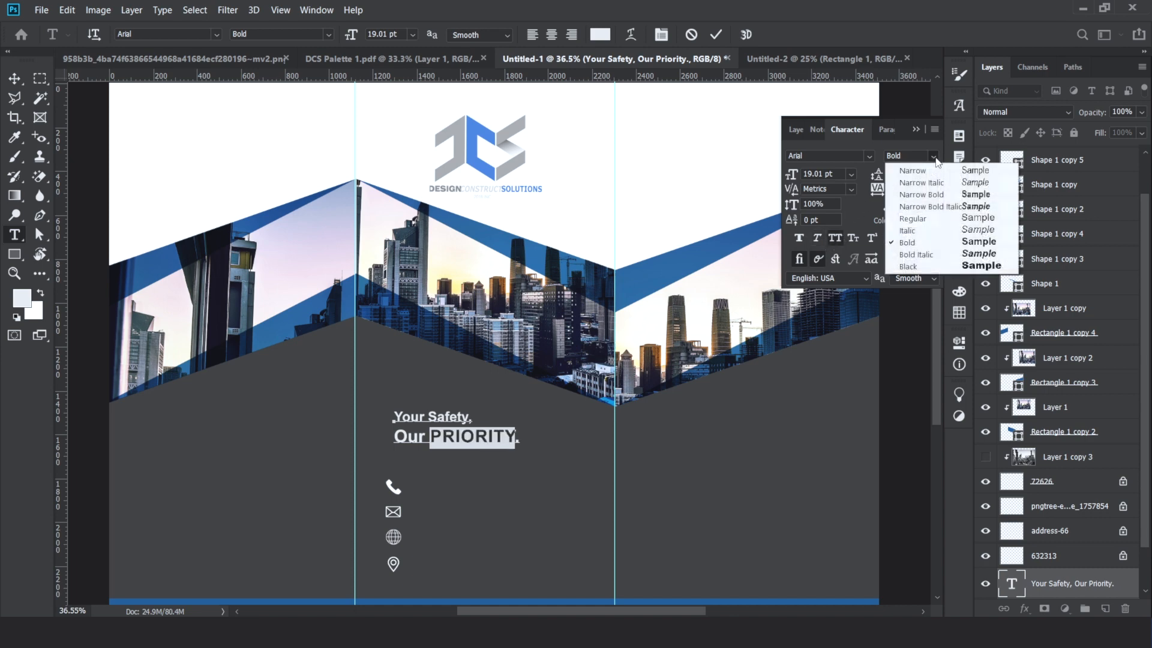
{"action": "left_click", "coordinate": [907, 266]}
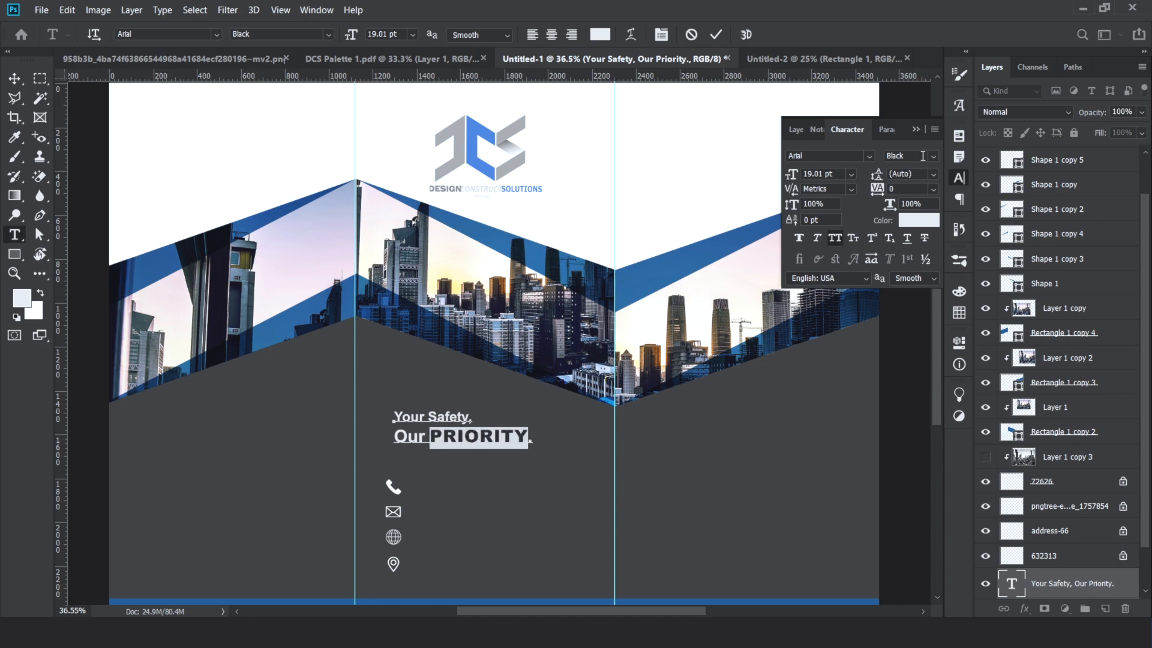
{"action": "left_click", "coordinate": [922, 156]}
{"action": "left_click", "coordinate": [917, 246]}
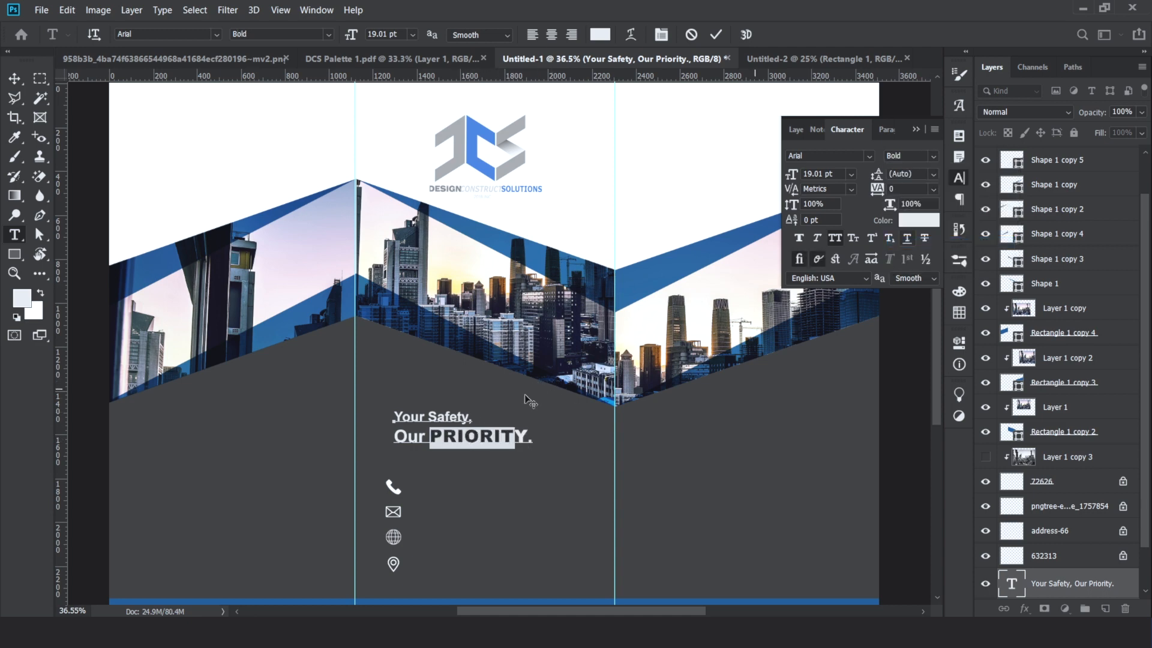
Set the words "Your Safety, Our" to the Regular font style, leaving "PRIORITY" out of the selection
{"action": "left_click_drag", "start_coordinate": [426, 437], "coordinate": [394, 417]}
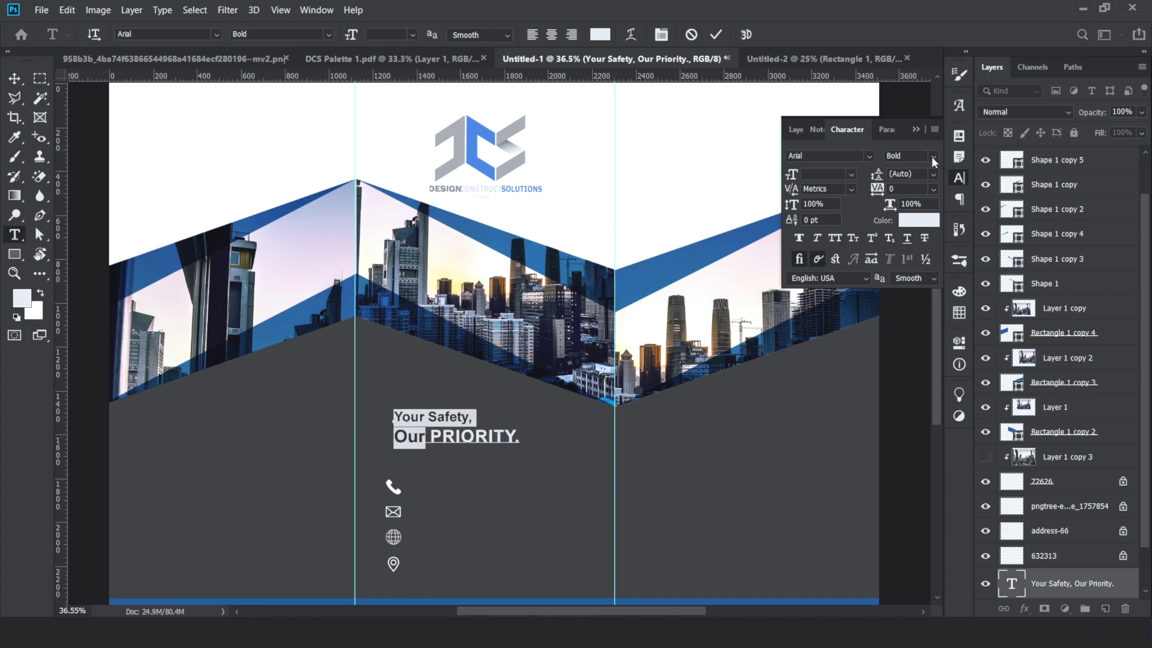
{"action": "left_click", "coordinate": [933, 157]}
{"action": "left_click", "coordinate": [930, 220]}
{"action": "left_click", "coordinate": [431, 438]}
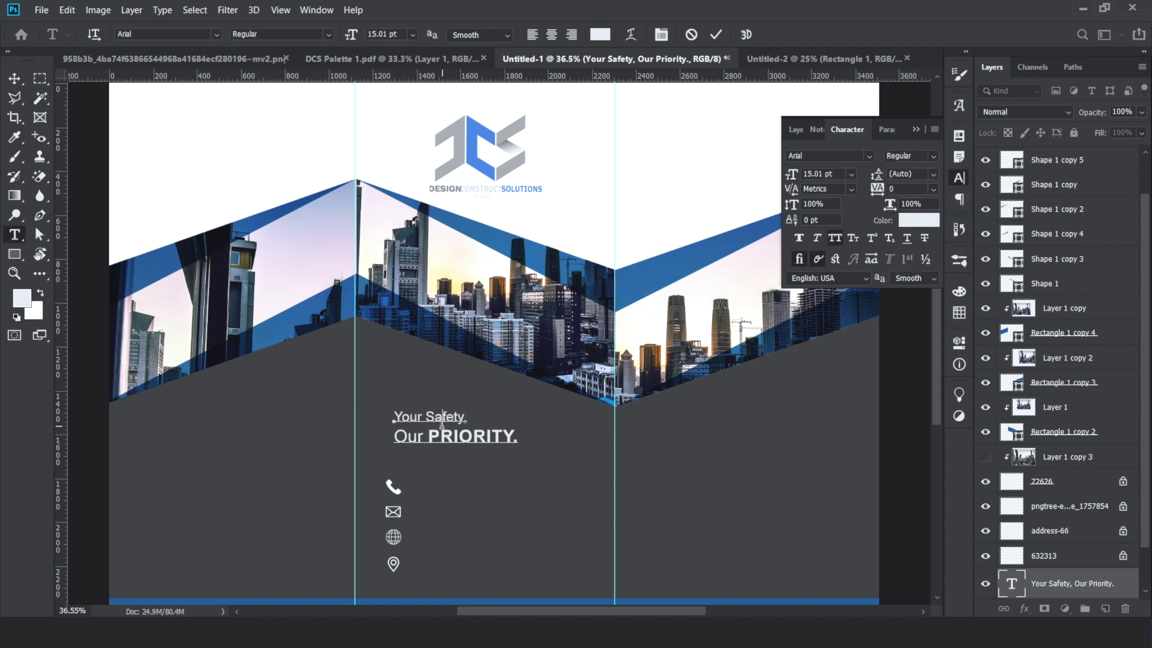
Set the word "Safety" in the slogan's first line to the Bold font style
{"action": "left_click_drag", "start_coordinate": [423, 418], "coordinate": [462, 418]}
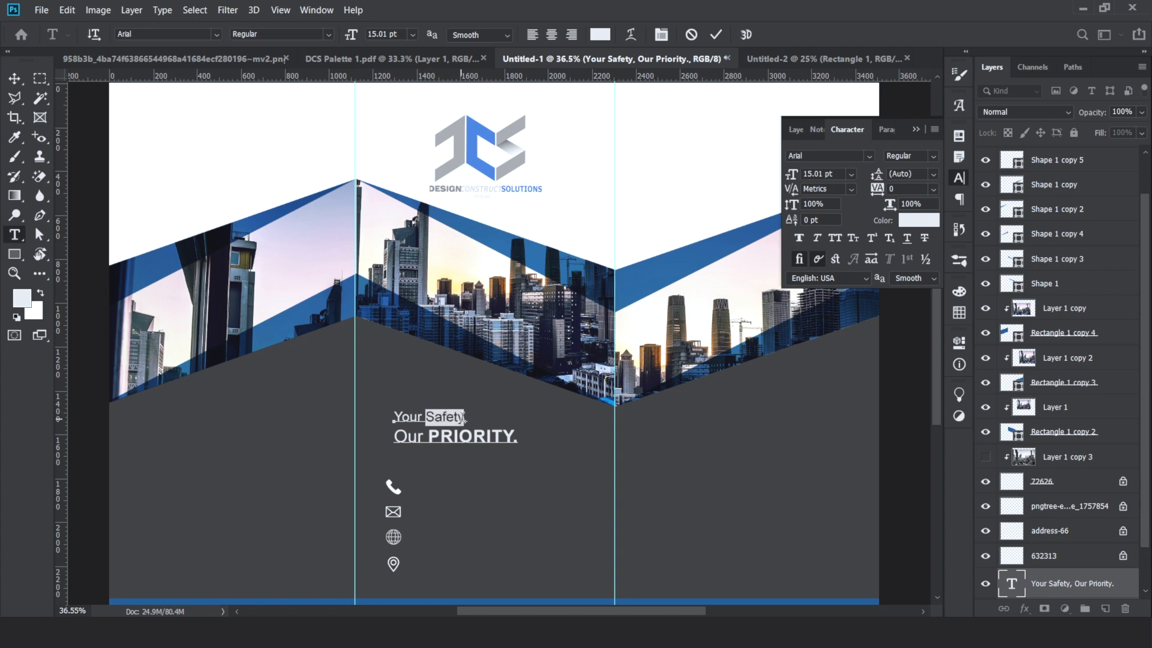
{"action": "left_click", "coordinate": [933, 158]}
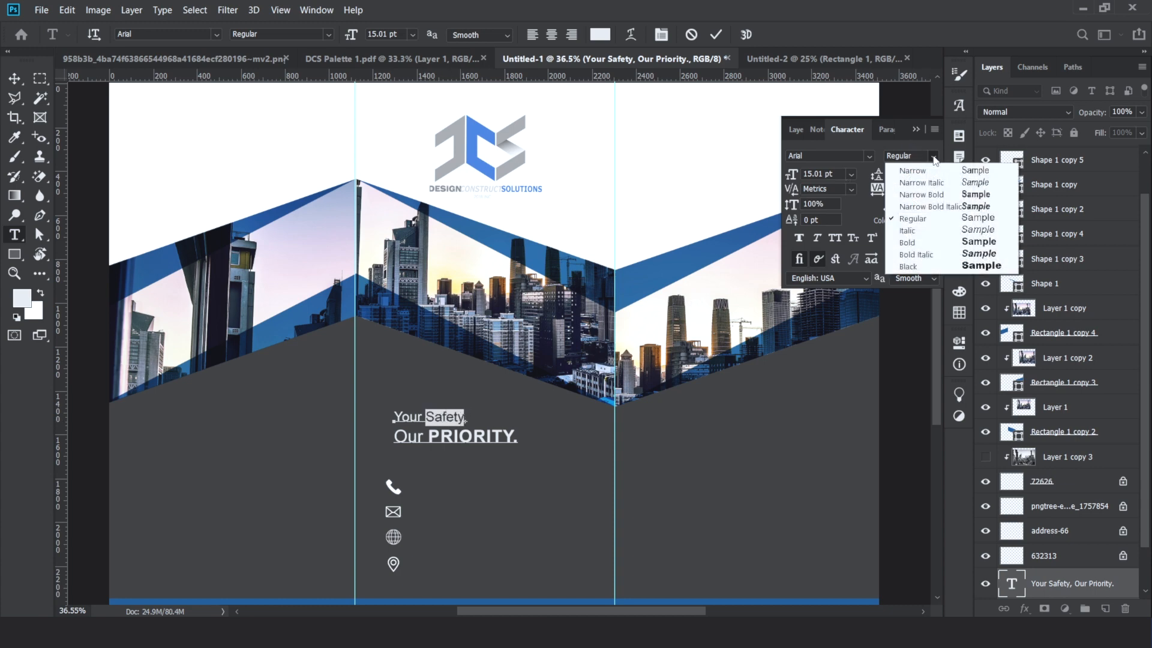
{"action": "left_click", "coordinate": [919, 245]}
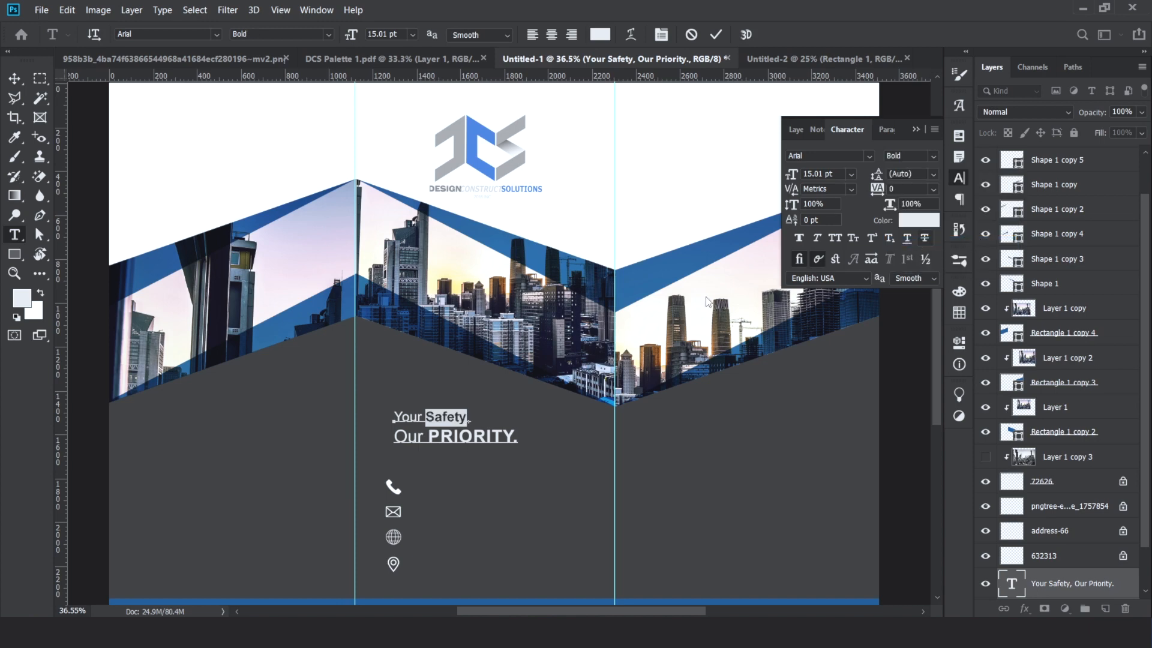
{"action": "left_click", "coordinate": [427, 416]}
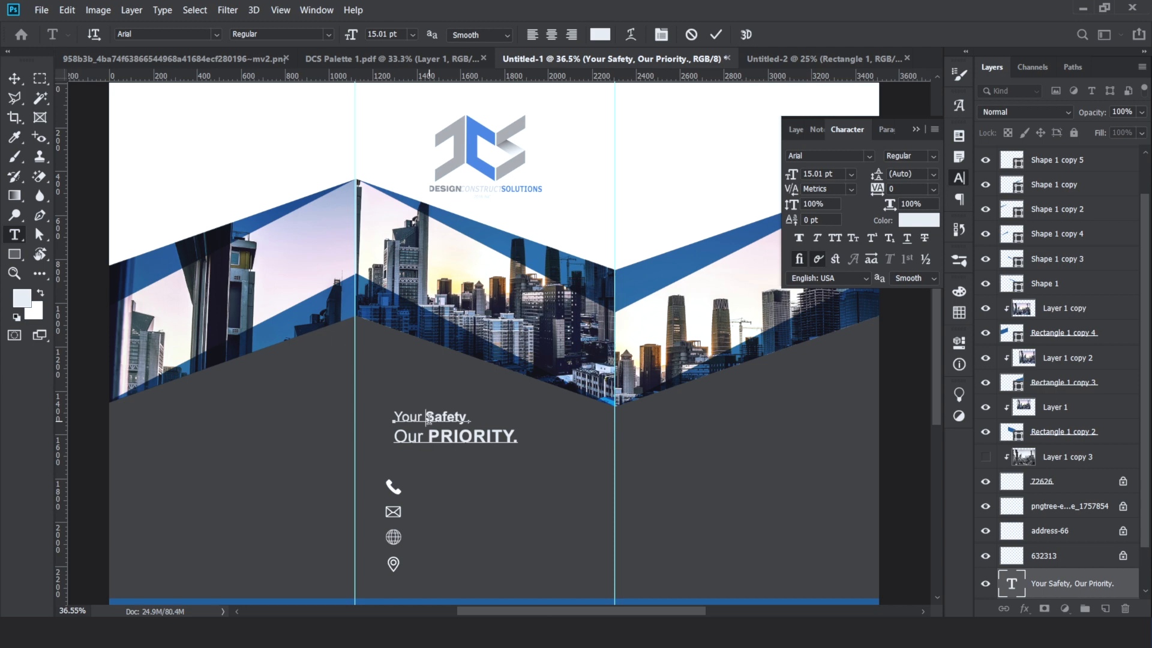
{"action": "left_click_drag", "start_coordinate": [428, 419], "coordinate": [467, 420]}
{"action": "key", "text": "ctrl+shift+b"}
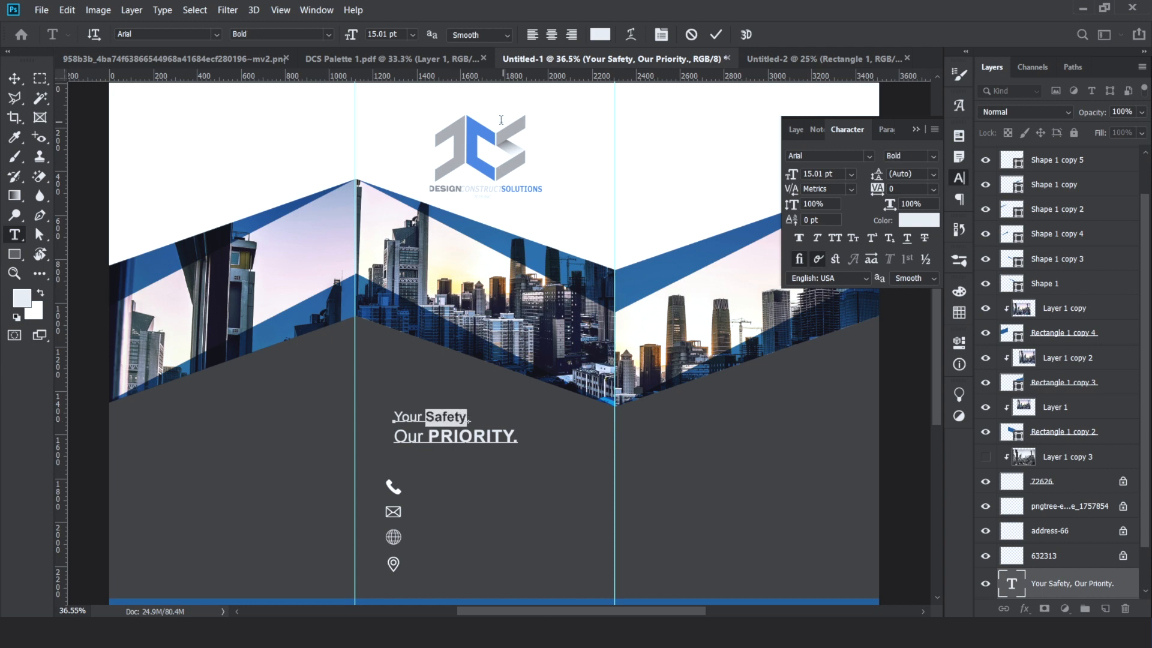
Show the hidden city photo Layer 1 copy 3 and place it between the slogan and Rectangle 1 at 2% opacity
{"action": "scroll", "coordinate": [1044, 516], "scroll_direction": "down", "scroll_amount": 2}
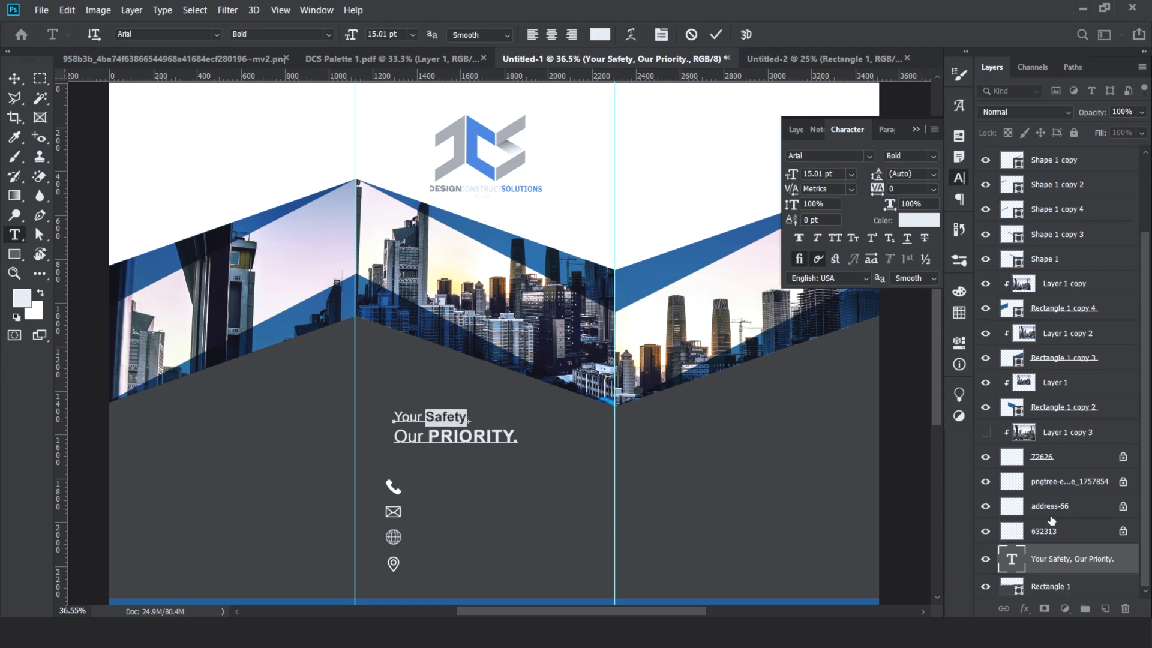
{"action": "left_click", "coordinate": [988, 407]}
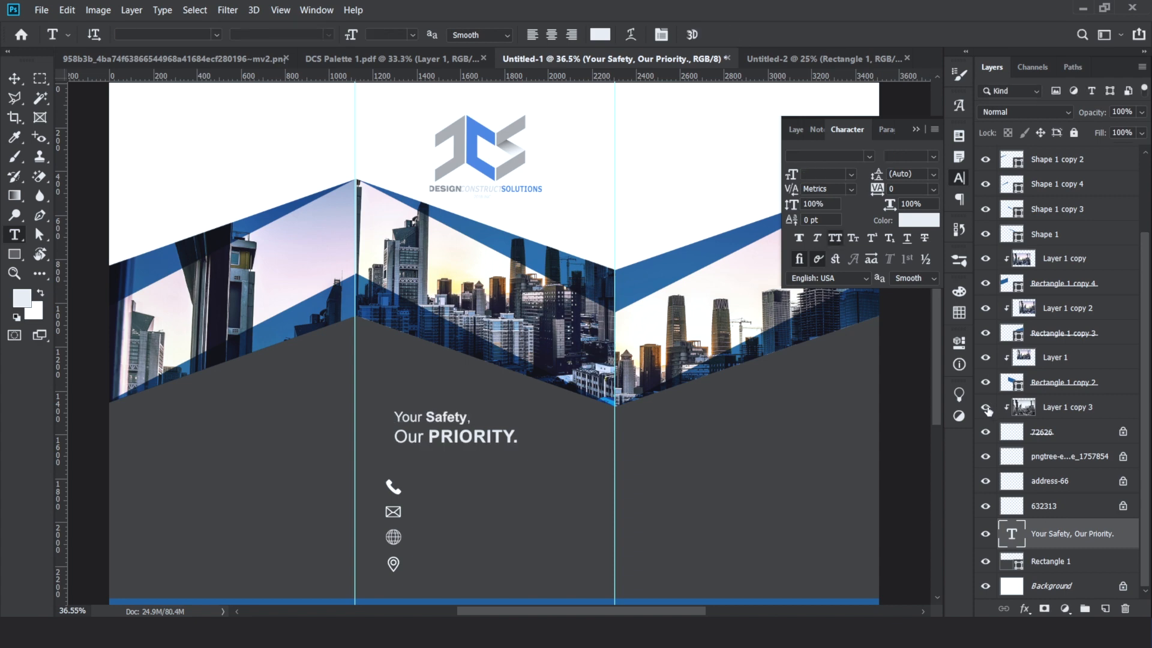
{"action": "left_click", "coordinate": [987, 408]}
{"action": "left_click_drag", "start_coordinate": [1023, 410], "coordinate": [1049, 524]}
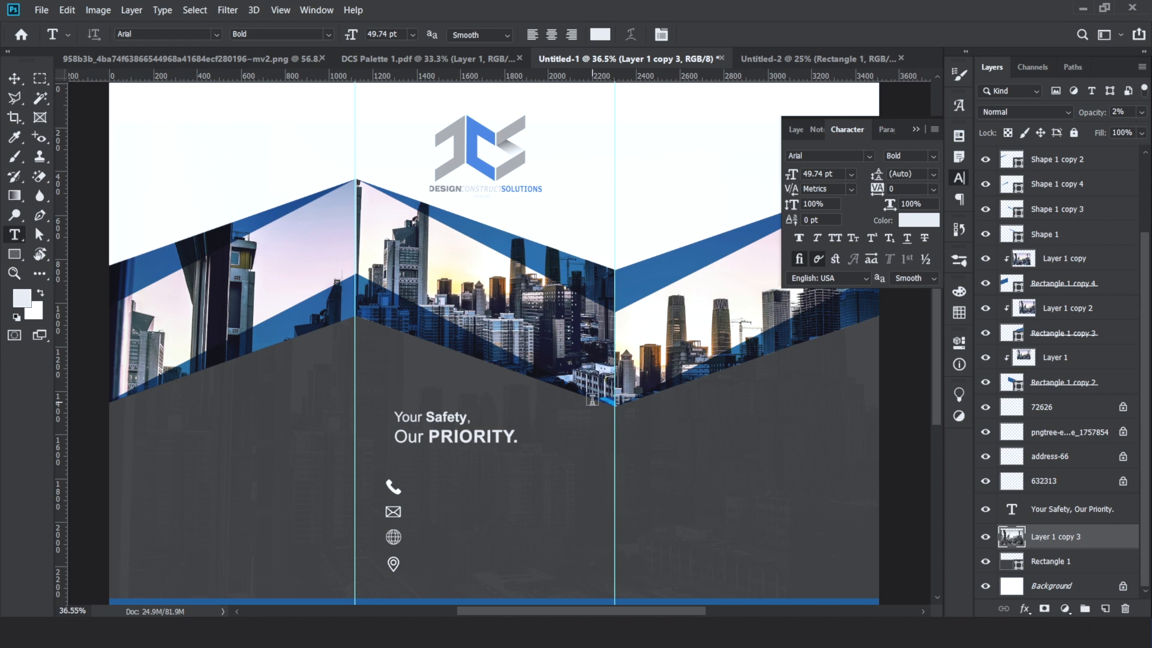
Duplicate the slogan text and place the copy just beside the phone icon
{"action": "left_click", "coordinate": [15, 78]}
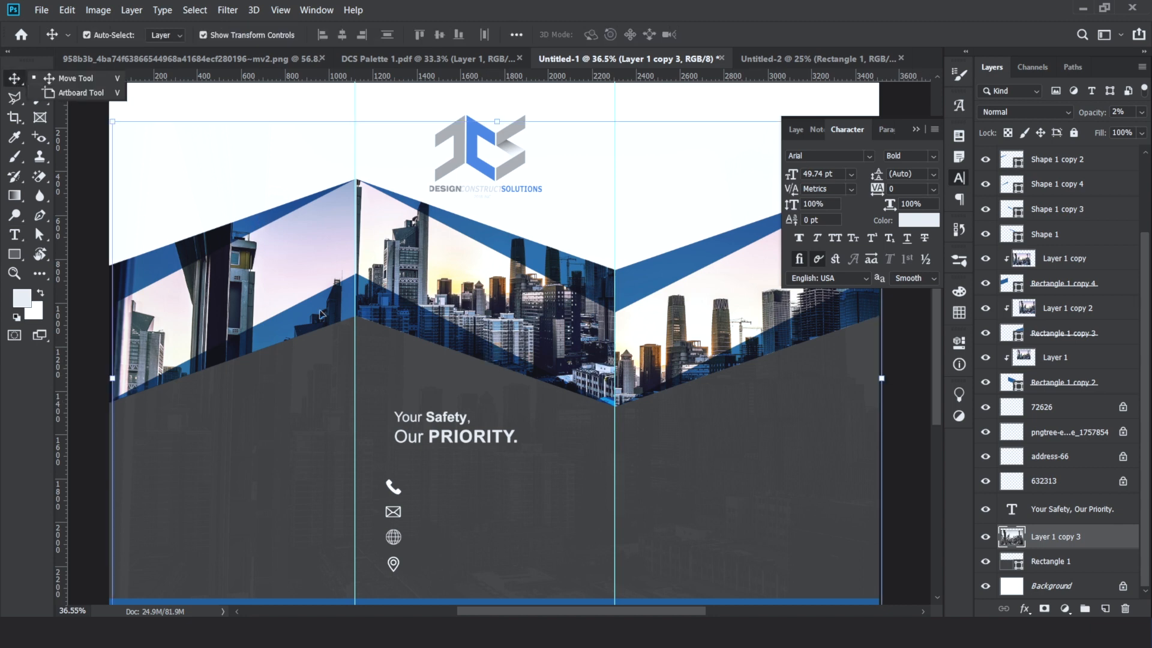
{"action": "scroll", "coordinate": [328, 320], "scroll_direction": "down", "scroll_amount": 2}
{"action": "scroll", "coordinate": [424, 439], "scroll_direction": "up", "scroll_amount": 2}
{"action": "scroll", "coordinate": [437, 335], "scroll_direction": "down", "scroll_amount": 3}
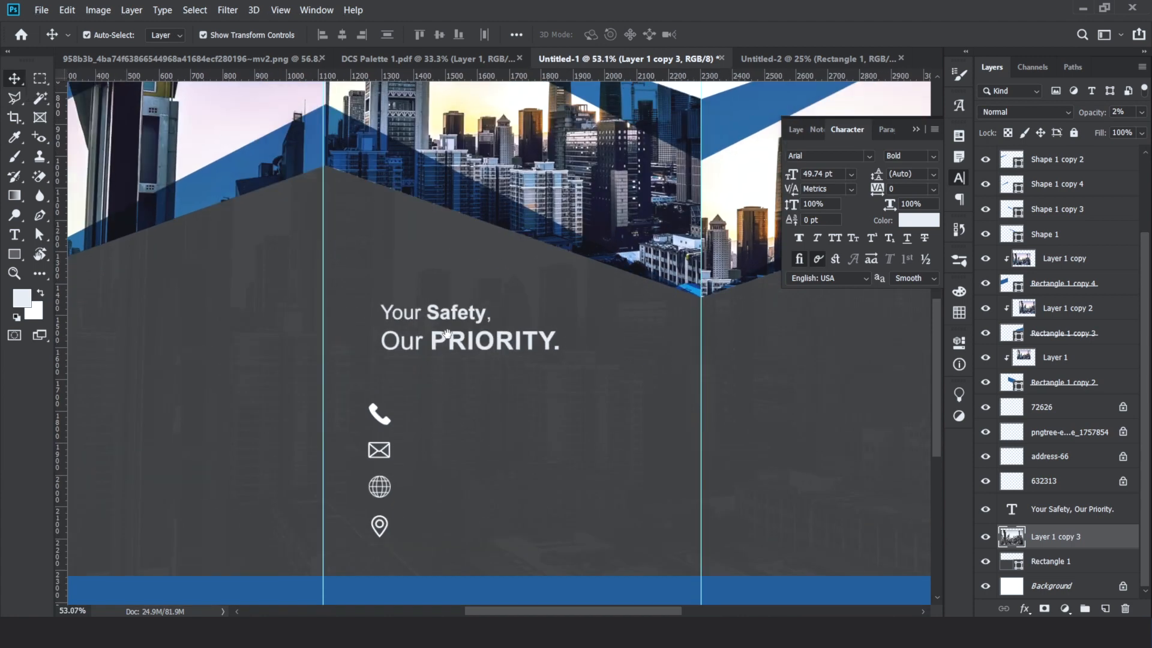
{"action": "left_click_drag", "start_coordinate": [456, 268], "coordinate": [495, 370]}
Replace the whole text of the slogan copy beside the phone icon with the contact phone number
{"action": "left_click", "coordinate": [17, 234]}
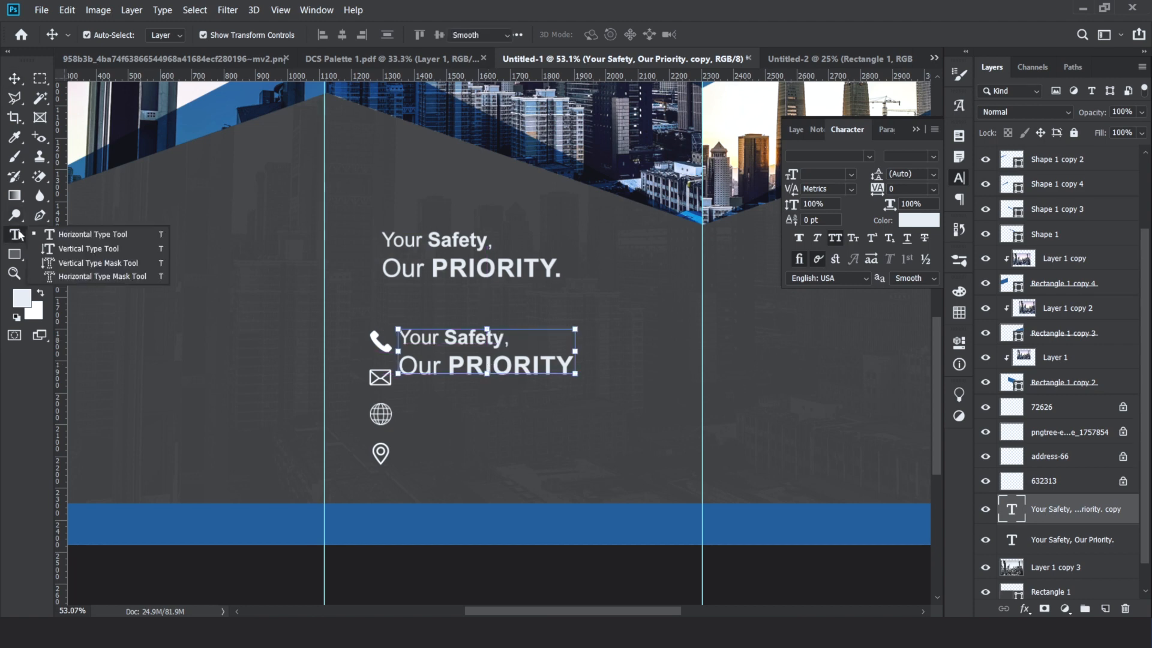
{"action": "left_click", "coordinate": [468, 338]}
{"action": "key", "text": "ctrl+a"}
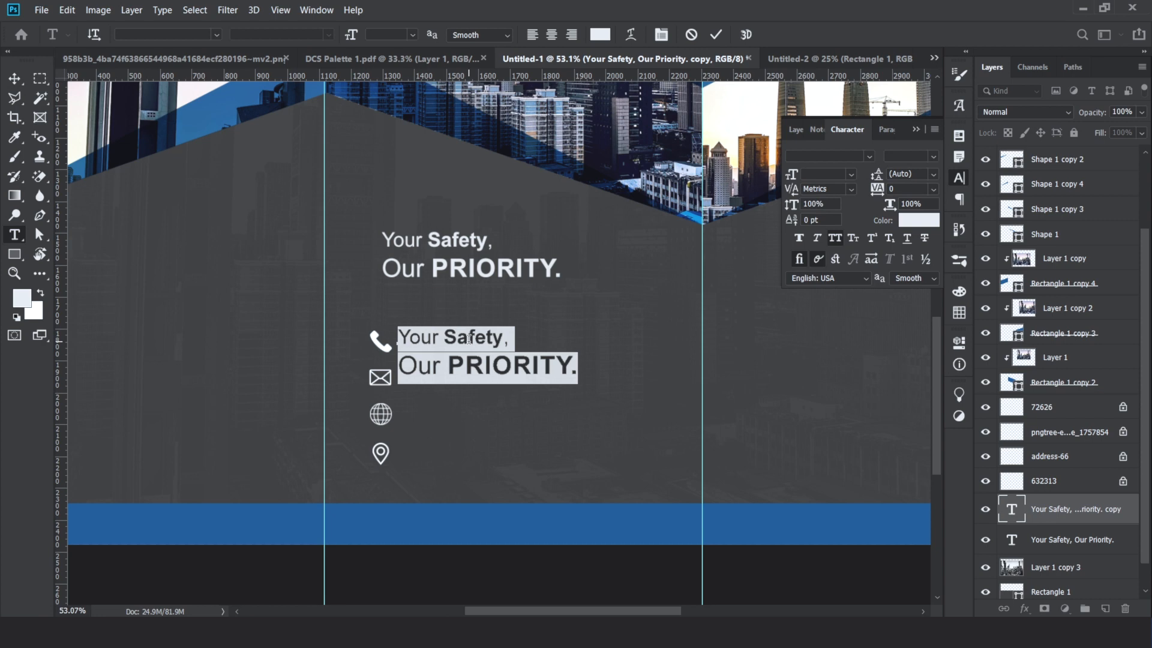
{"action": "key", "text": "BackSpace"}
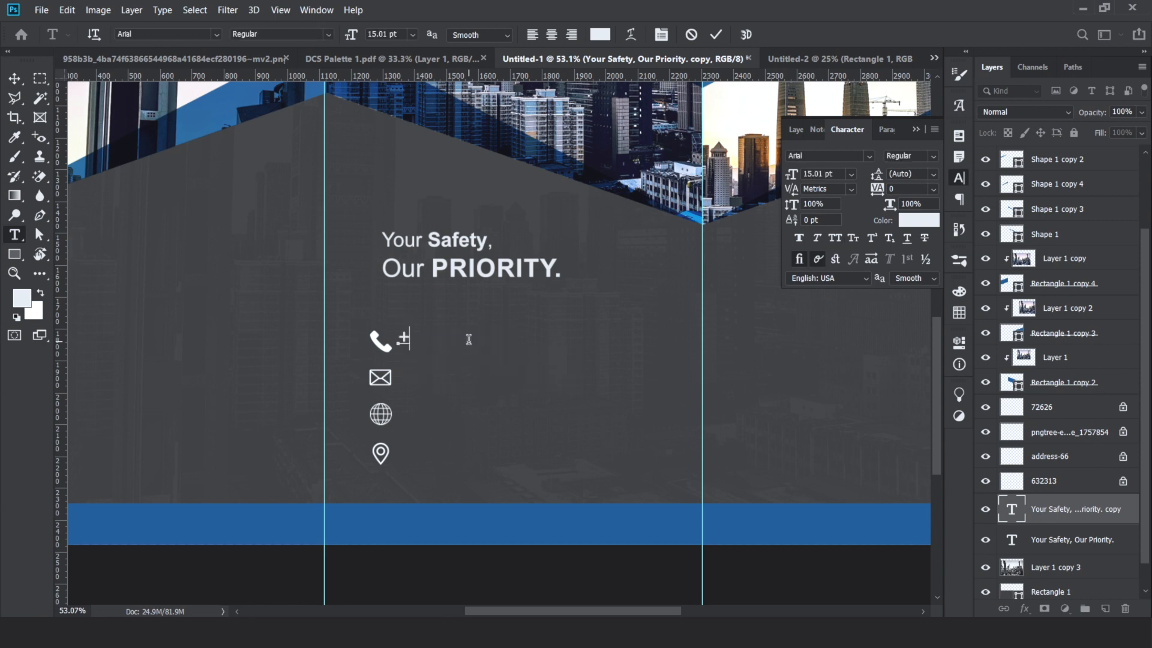
{"action": "type", "text": "+93 77 777 7777"}
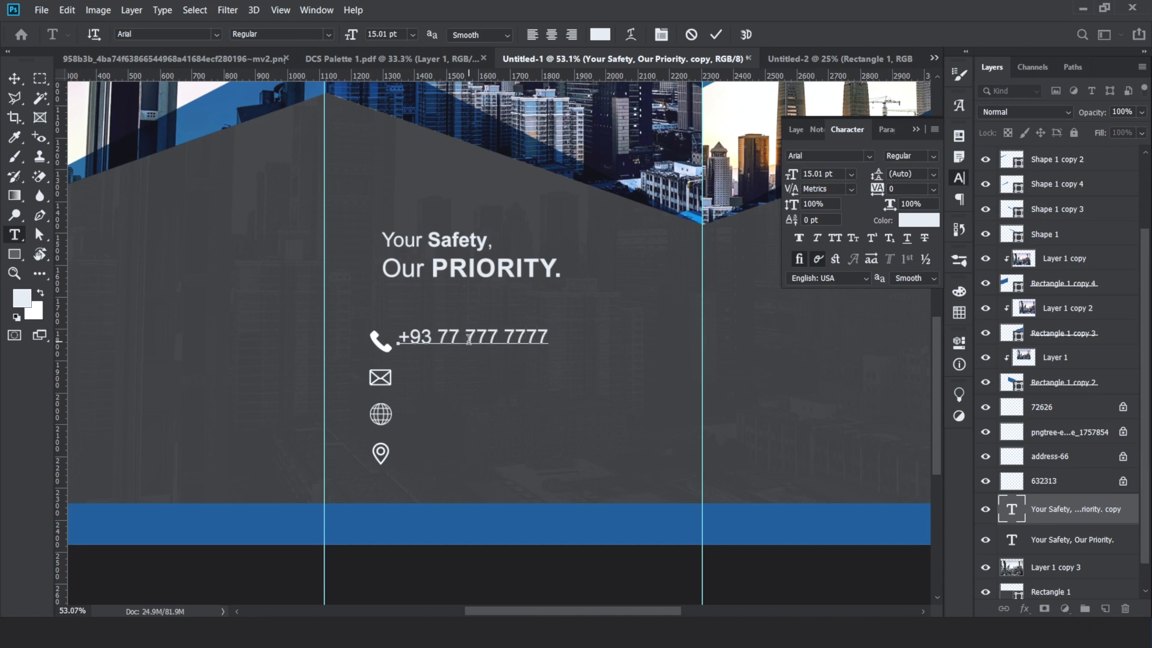
Shift the phone number text slightly so it lines up vertically with the phone icon
{"action": "left_click", "coordinate": [15, 78]}
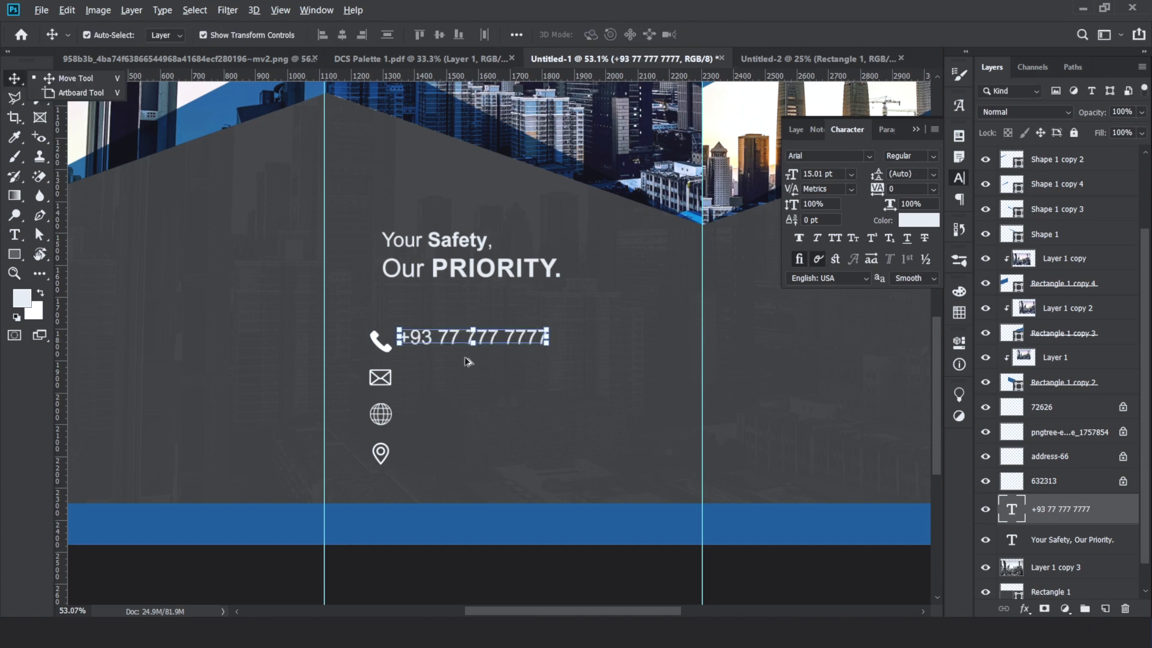
{"action": "scroll", "coordinate": [467, 359], "scroll_direction": "up", "scroll_amount": 2}
{"action": "mouse_move", "coordinate": [489, 333]}
{"action": "left_mouse_down"}
{"action": "mouse_move", "coordinate": [501, 338]}
{"action": "mouse_move", "coordinate": [491, 338]}
{"action": "left_mouse_up"}
Set the font size of the phone number text to 14 pt
{"action": "left_click", "coordinate": [15, 234]}
{"action": "left_click", "coordinate": [422, 333]}
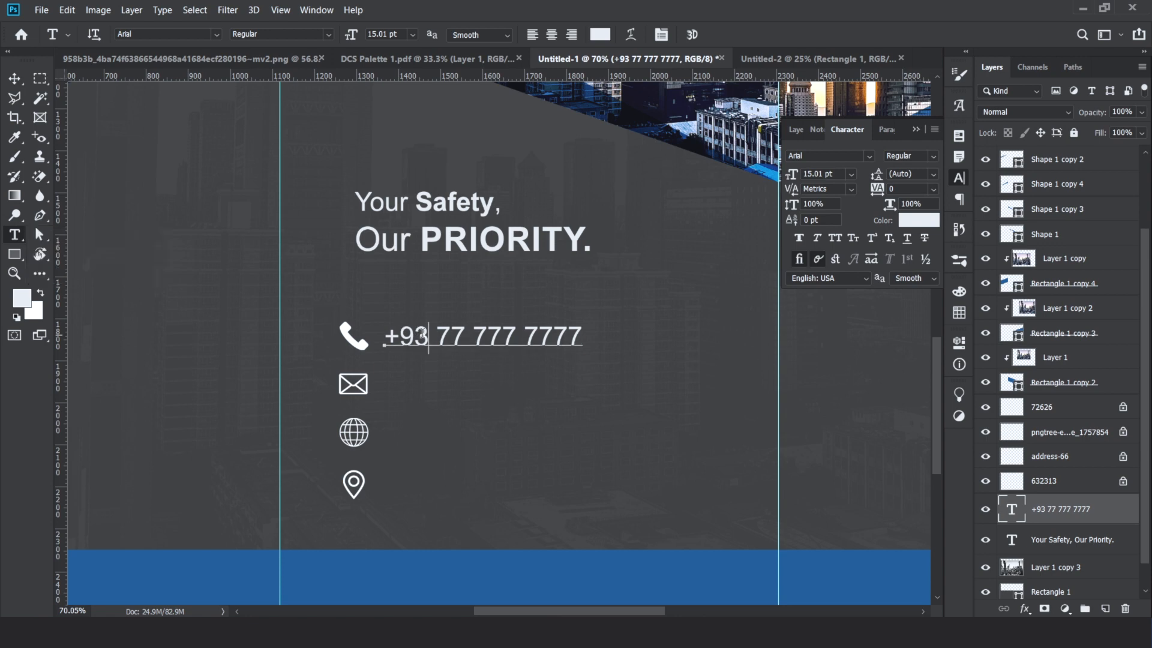
{"action": "key", "text": "ctrl+a"}
{"action": "left_click", "coordinate": [386, 34]}
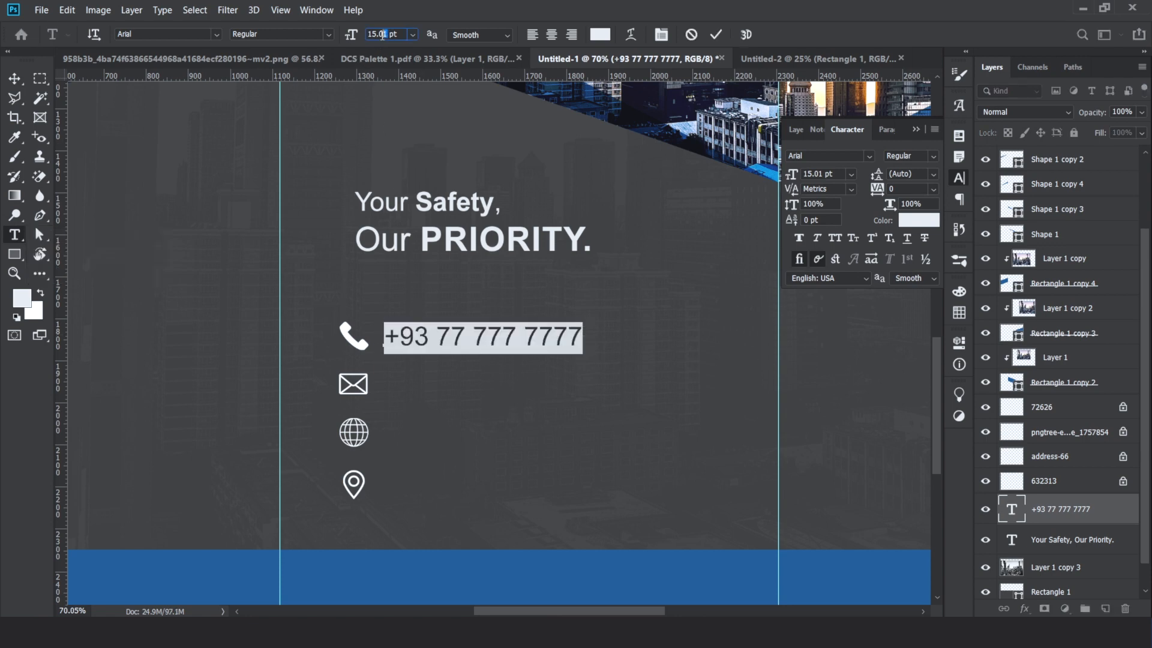
{"action": "type", "text": "1"}
{"action": "type", "text": "4"}
{"action": "key", "text": "Return"}
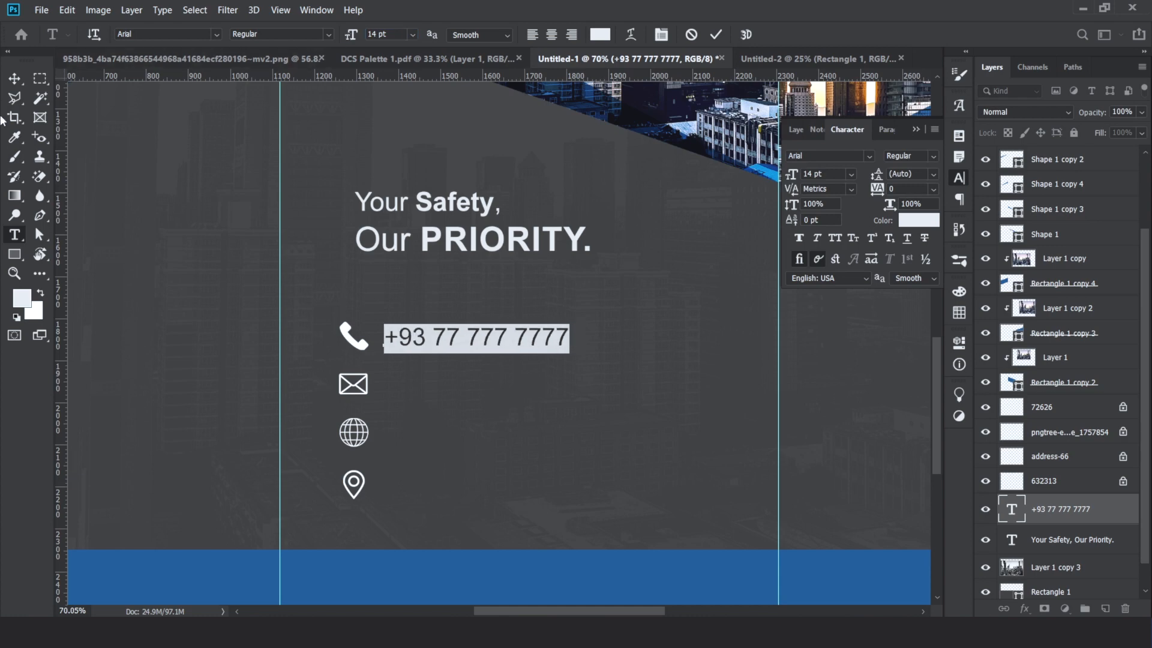
Duplicate the phone number line beside the envelope icon and replace the copy's text with the contact e-mail address
{"action": "left_click", "coordinate": [15, 79]}
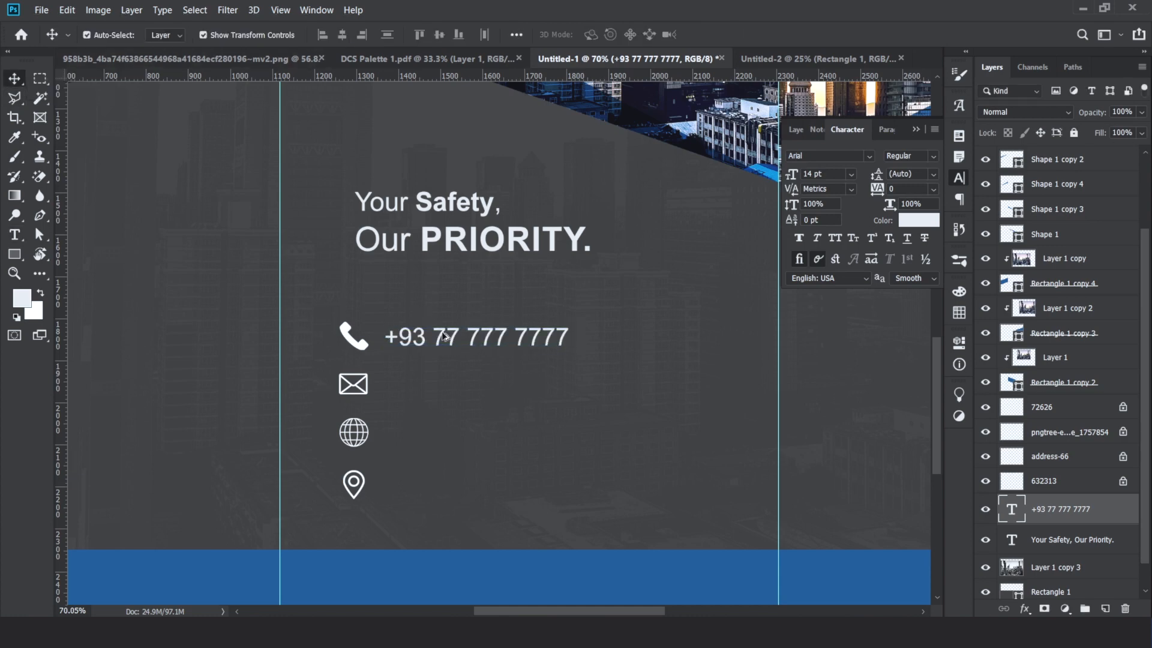
{"action": "left_click_drag", "start_coordinate": [447, 337], "coordinate": [447, 383]}
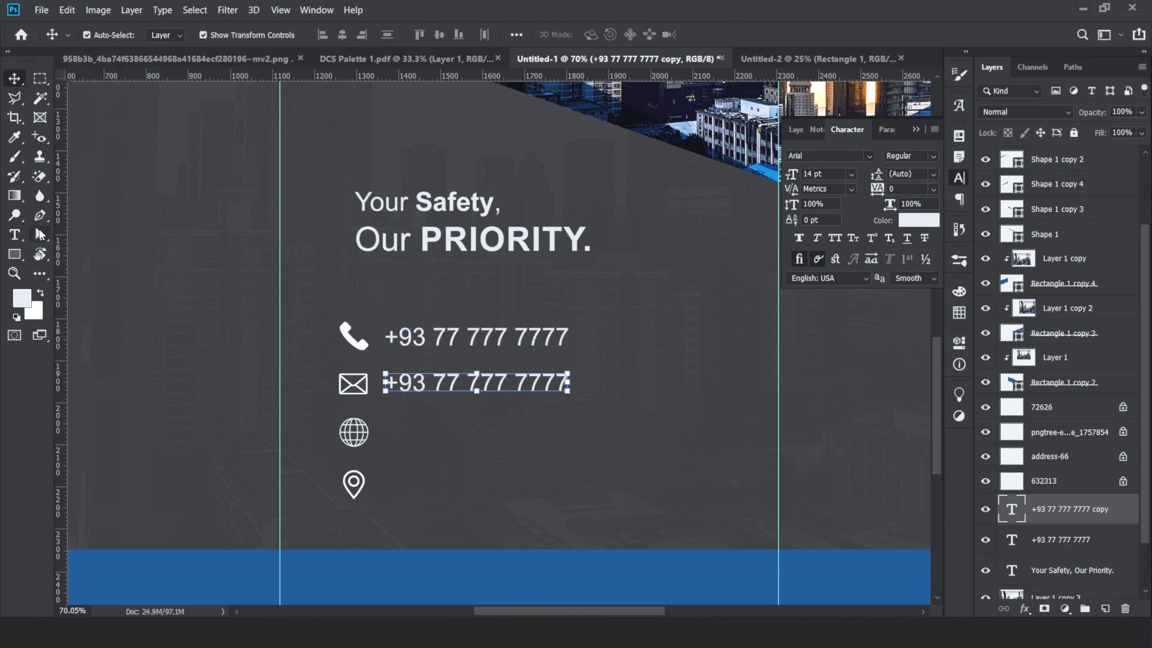
{"action": "left_click", "coordinate": [15, 235]}
{"action": "left_click", "coordinate": [78, 233]}
{"action": "left_click", "coordinate": [438, 384]}
{"action": "key", "text": "ctrl+a"}
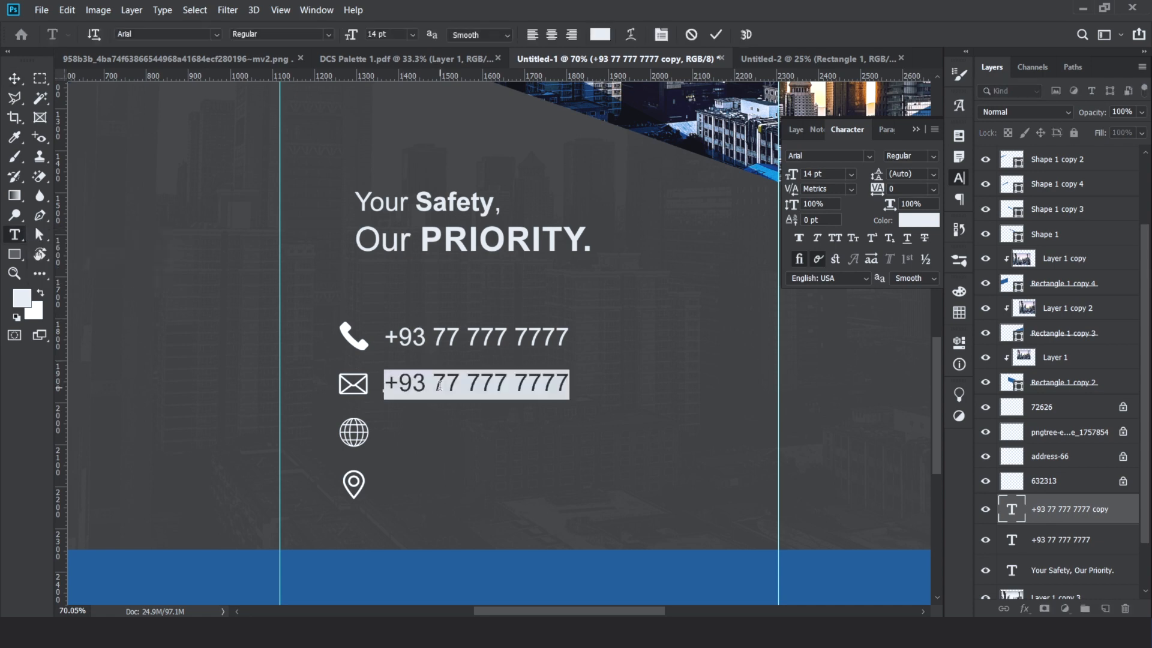
{"action": "type", "text": "sample"}
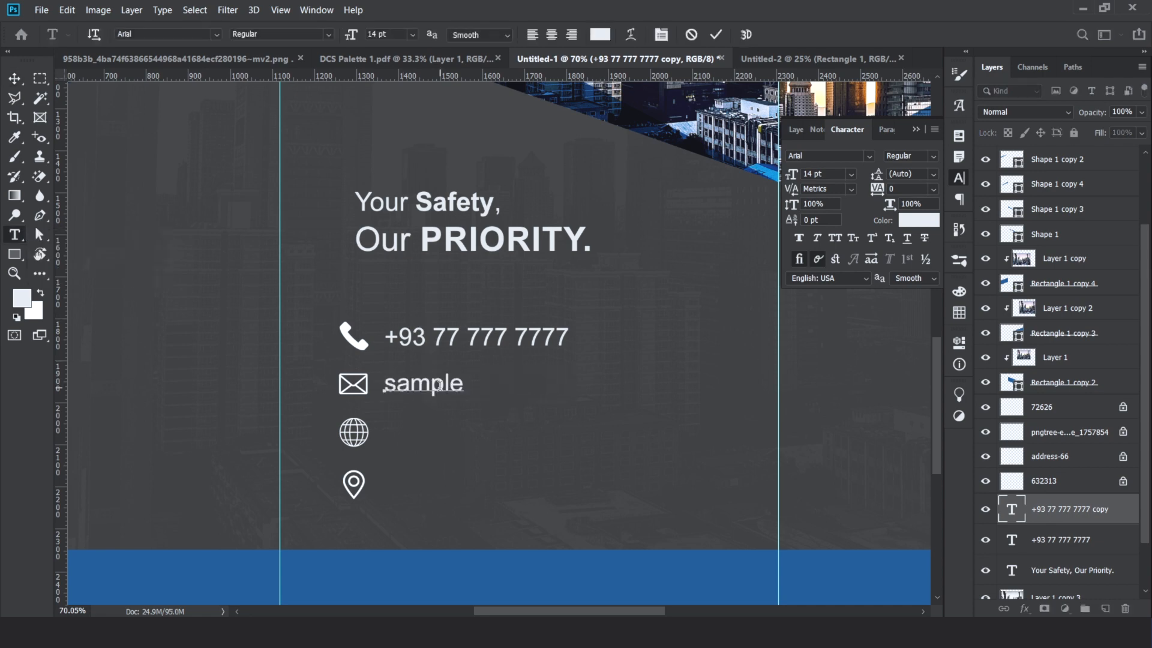
{"action": "type", "text": "@gmail.com"}
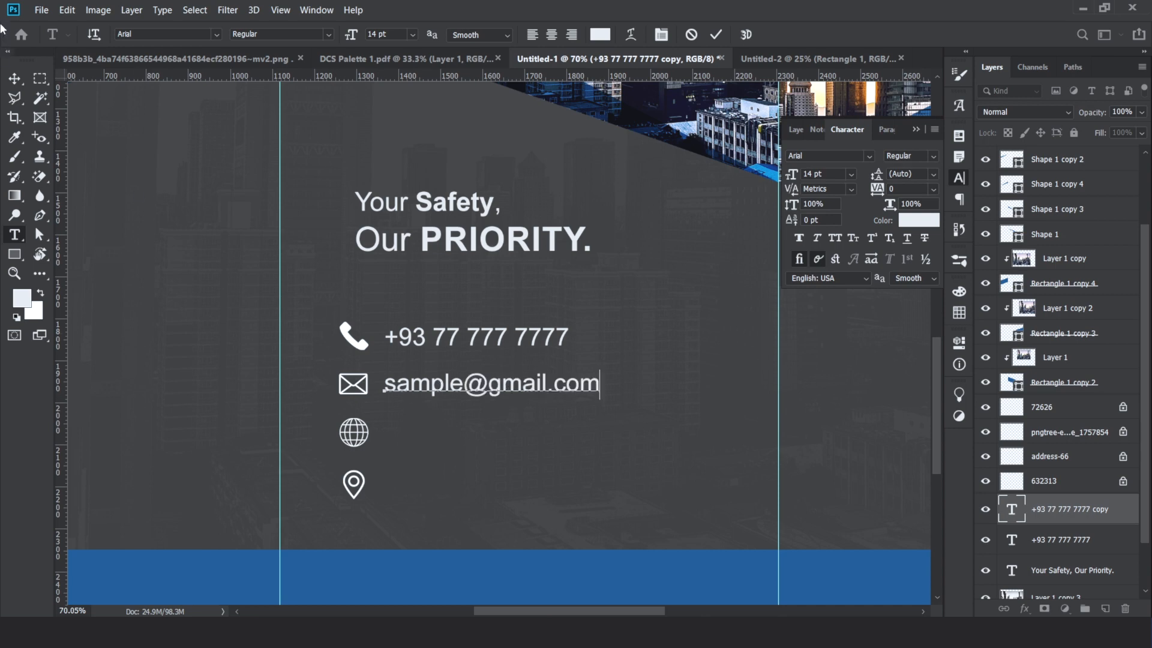
{"action": "left_click", "coordinate": [15, 78]}
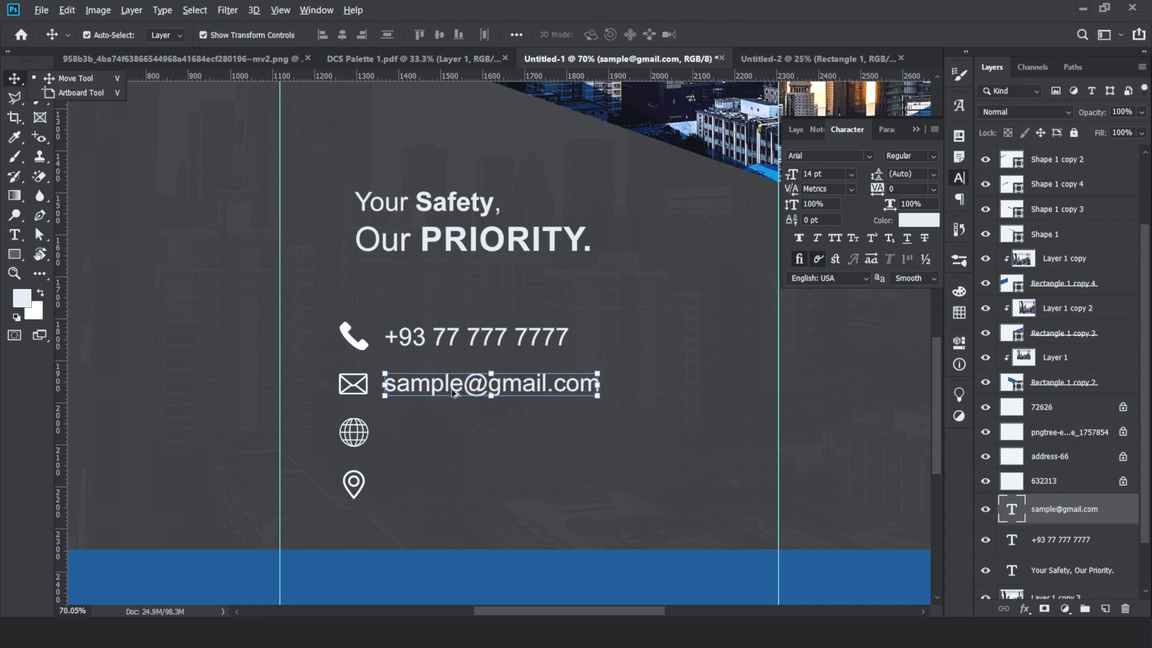
{"action": "left_click_drag", "start_coordinate": [454, 393], "coordinate": [455, 440]}
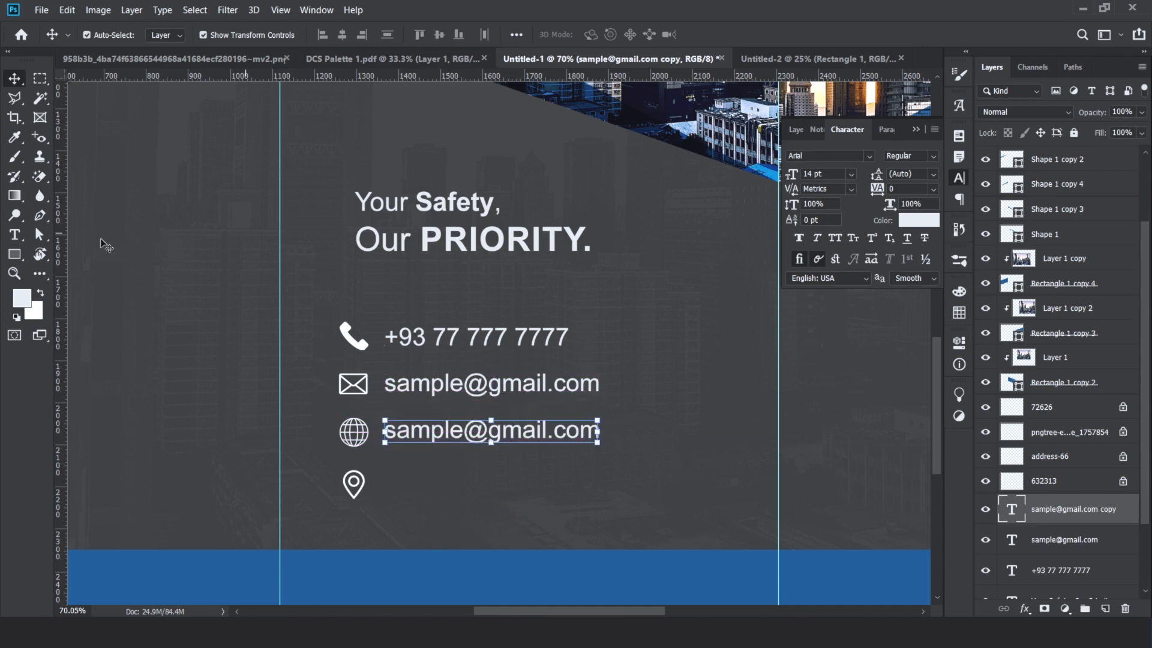
{"action": "left_click", "coordinate": [14, 234]}
{"action": "left_click", "coordinate": [465, 430]}
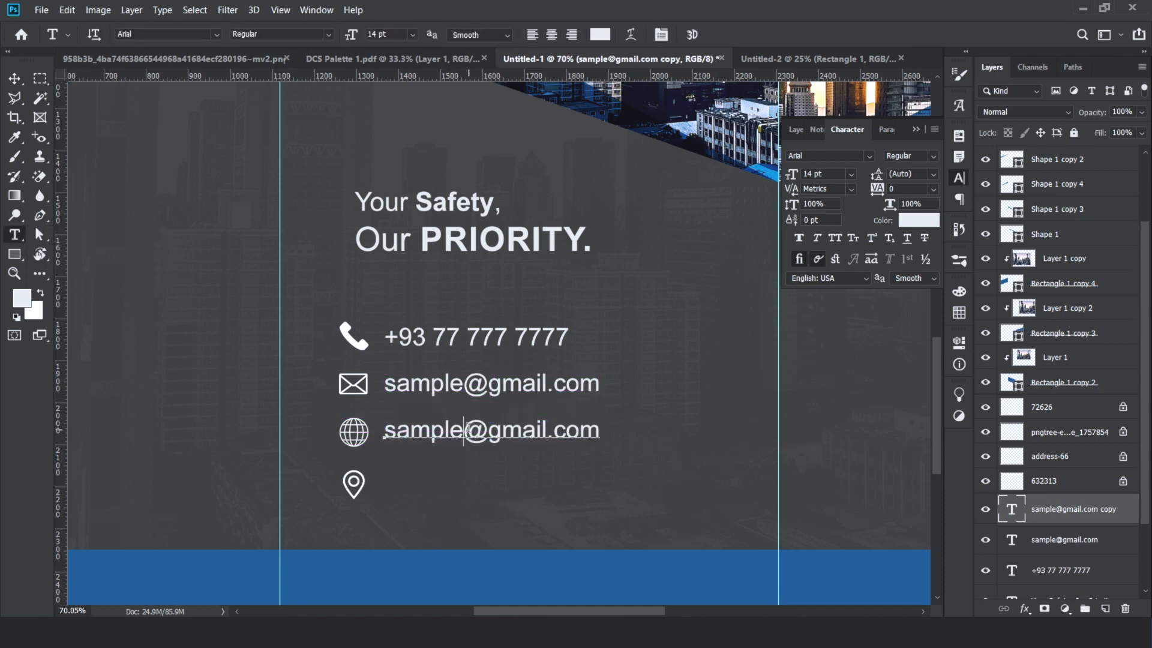
{"action": "double_click", "coordinate": [469, 430]}
{"action": "left_click", "coordinate": [469, 430]}
{"action": "double_click", "coordinate": [468, 430]}
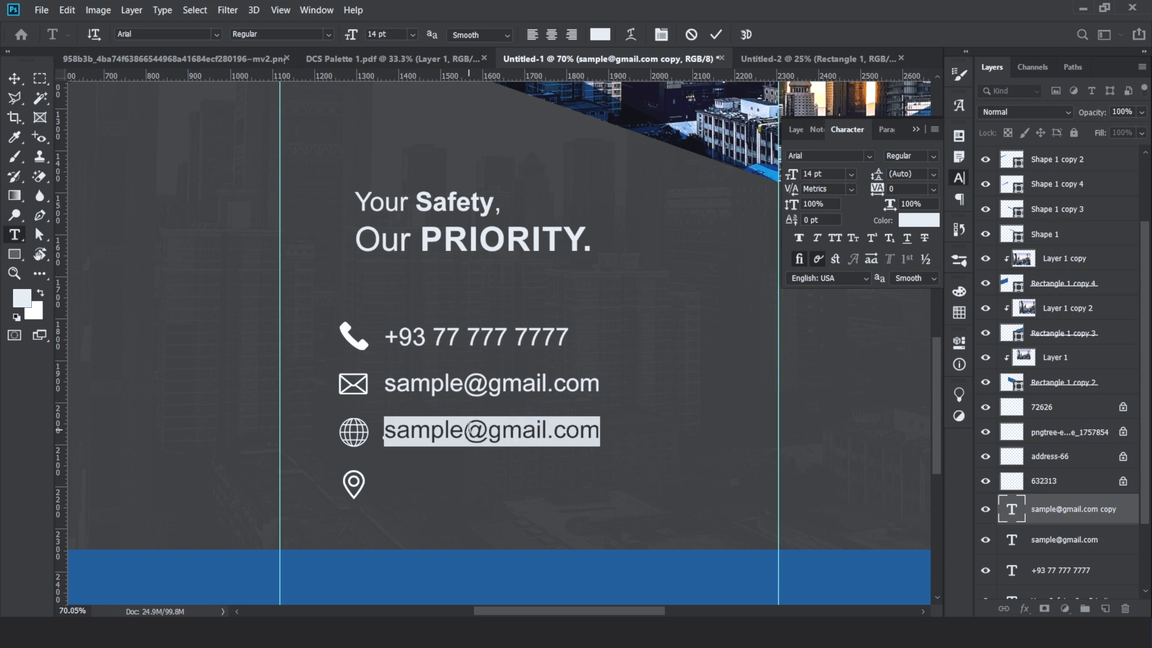
{"action": "type", "text": "www."}
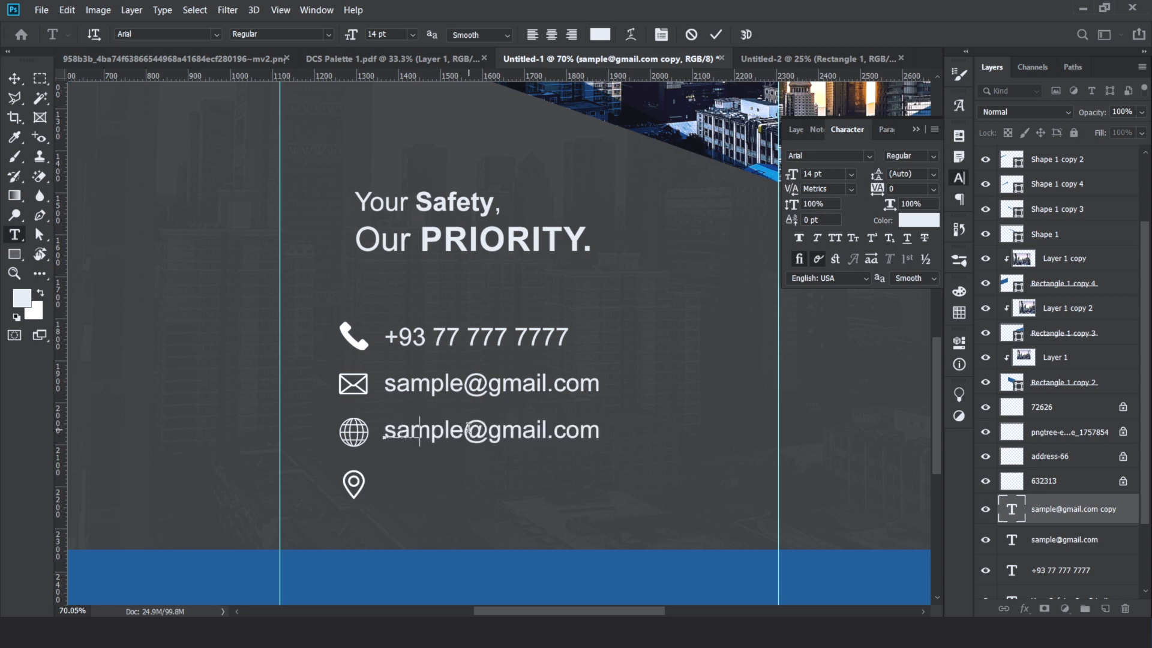
{"action": "type", "text": "website.come"}
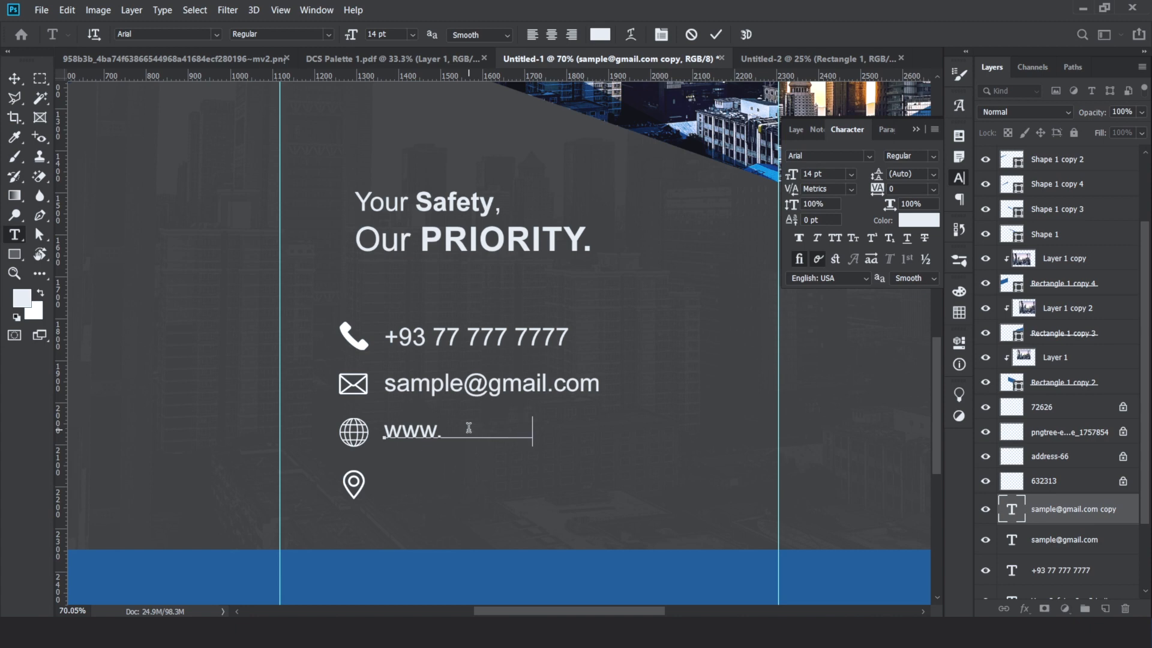
{"action": "key", "text": "Left"}
{"action": "key", "text": "Delete"}
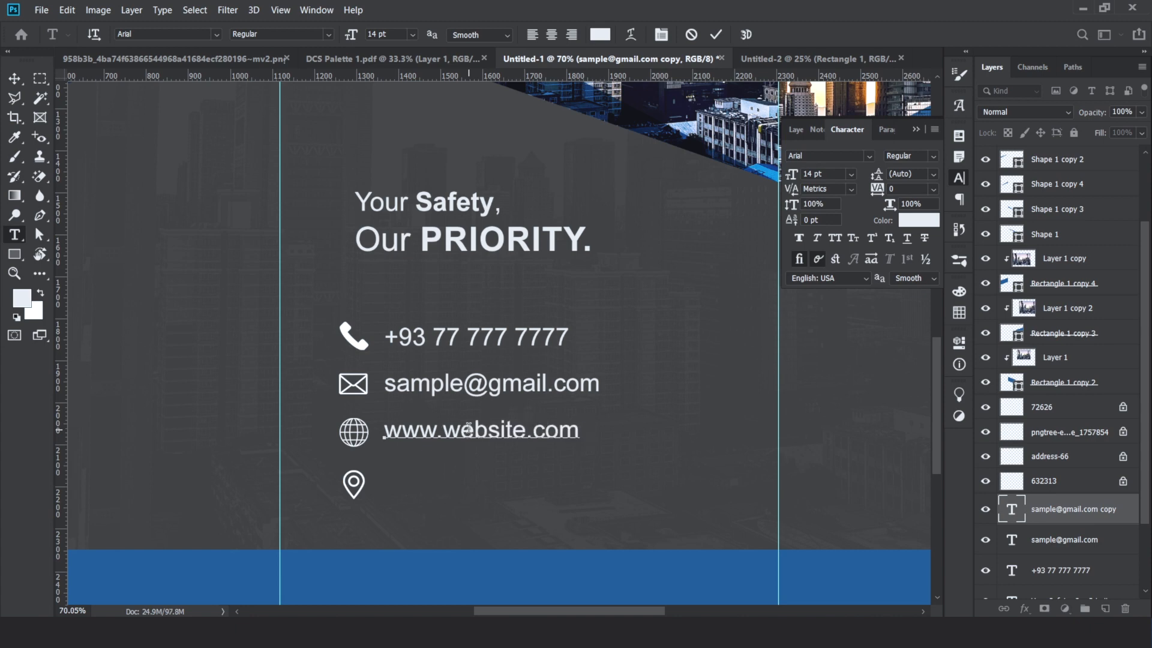
Duplicate the website line beside the location pin icon and change the copy's text to "Your Location"
{"action": "left_click", "coordinate": [15, 79]}
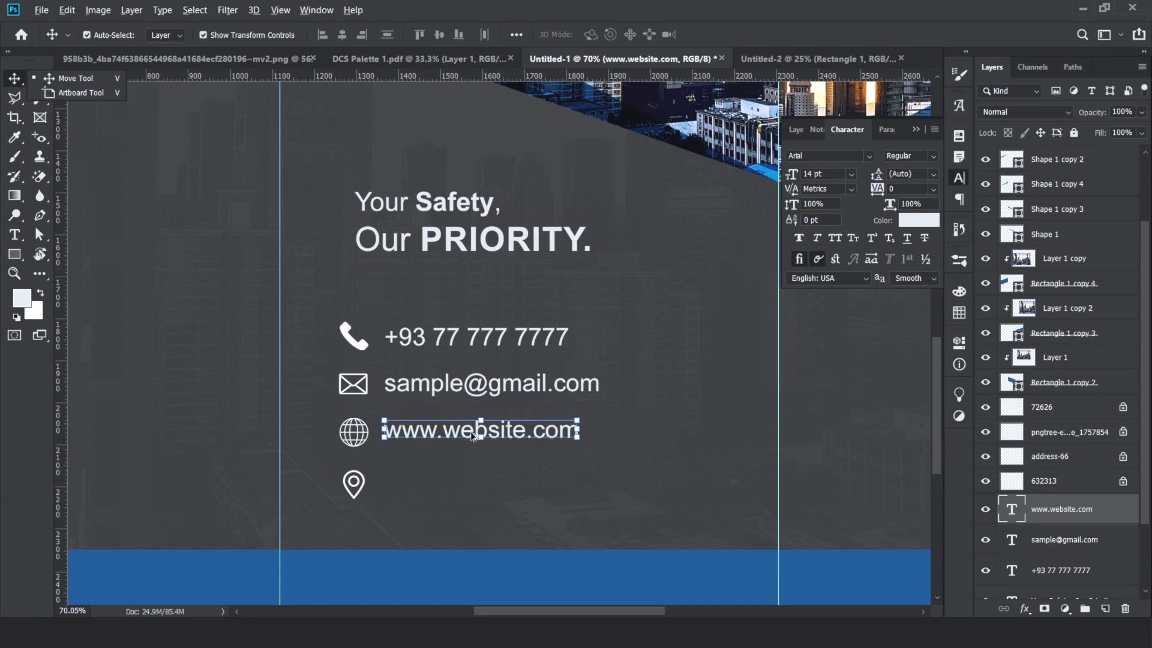
{"action": "left_click_drag", "start_coordinate": [474, 435], "coordinate": [476, 489]}
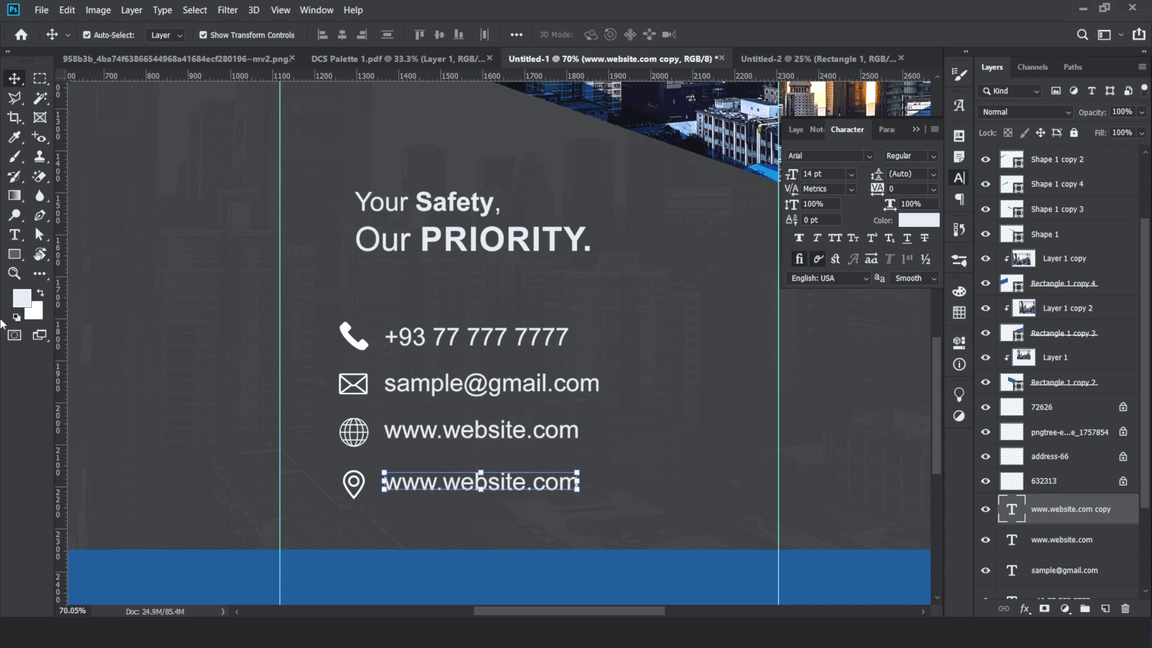
{"action": "left_click", "coordinate": [14, 234]}
{"action": "left_click", "coordinate": [470, 487]}
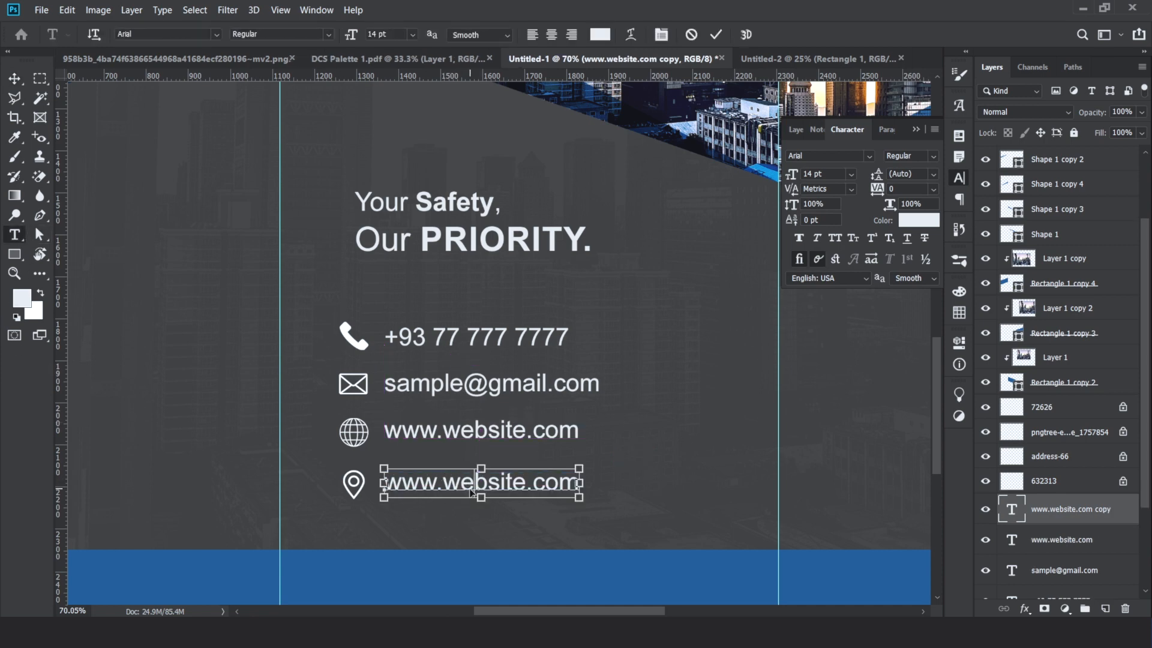
{"action": "key", "text": "ctrl+a"}
{"action": "type", "text": "12ur L"}
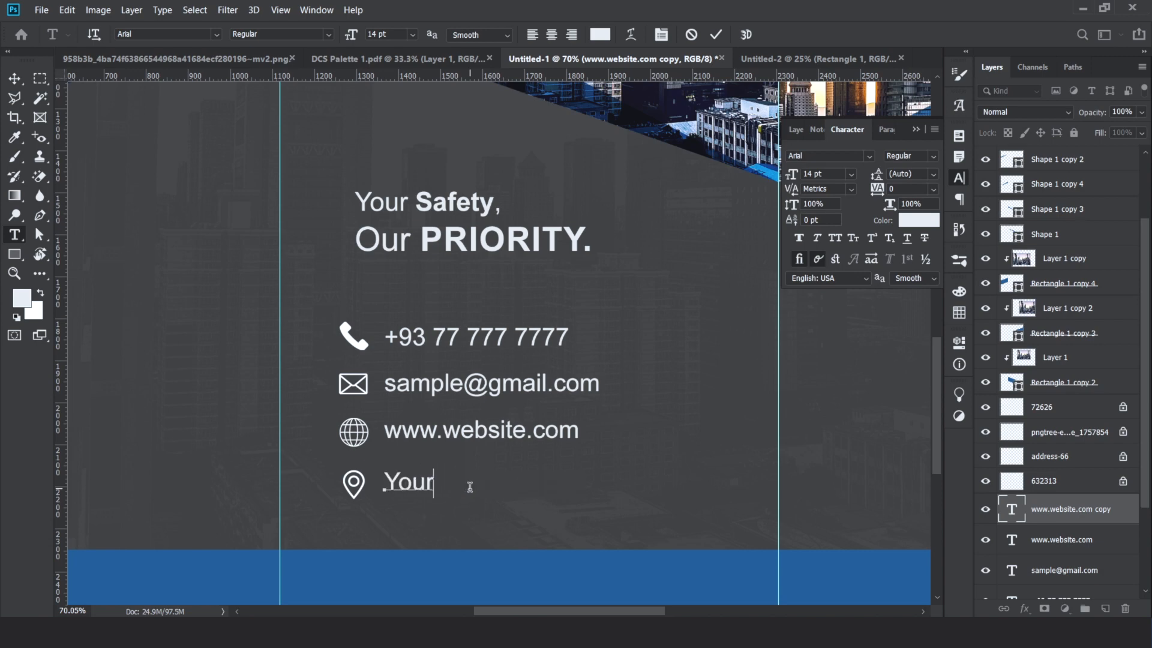
{"action": "type", "text": "ocation"}
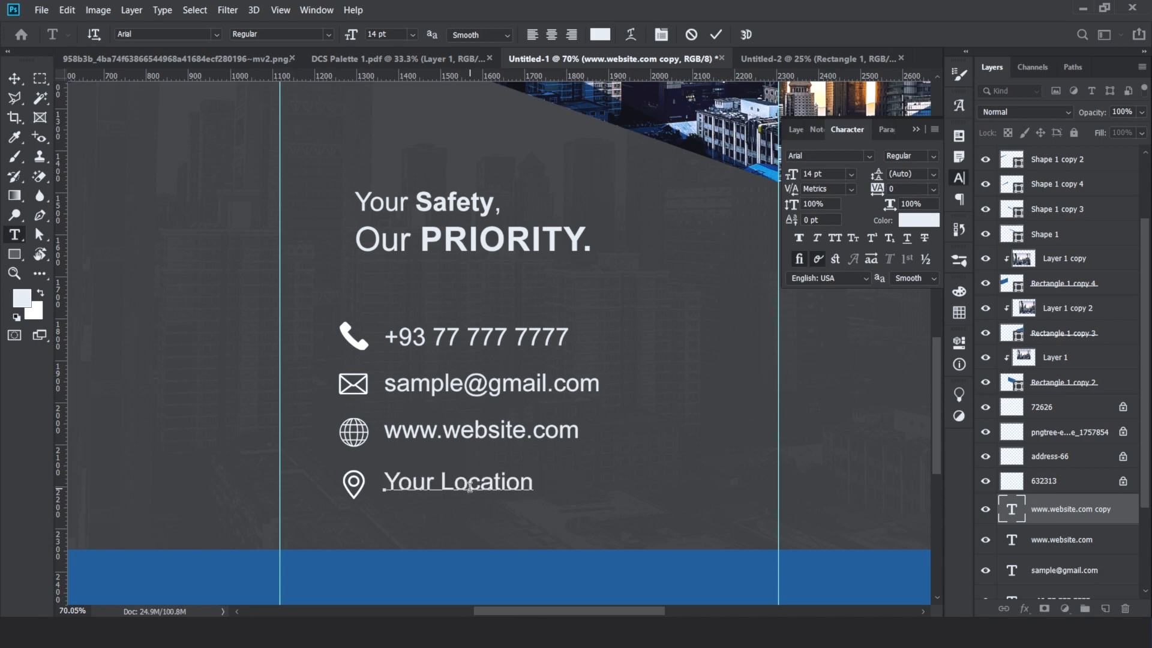
{"action": "left_click", "coordinate": [17, 84]}
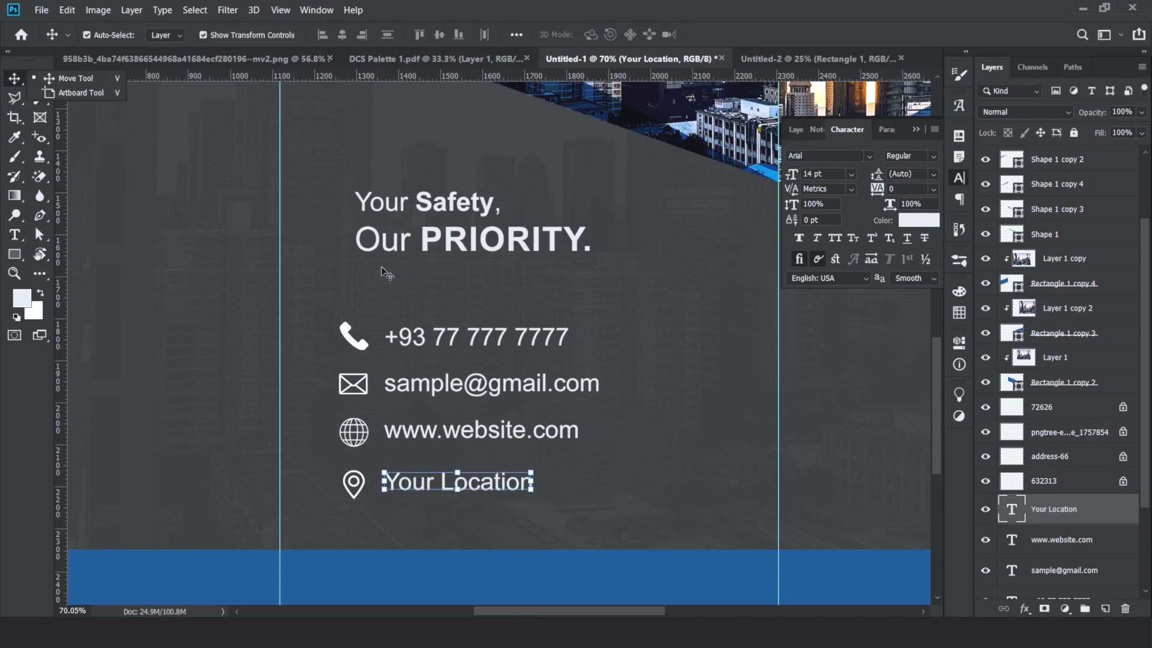
{"action": "left_click", "coordinate": [808, 174]}
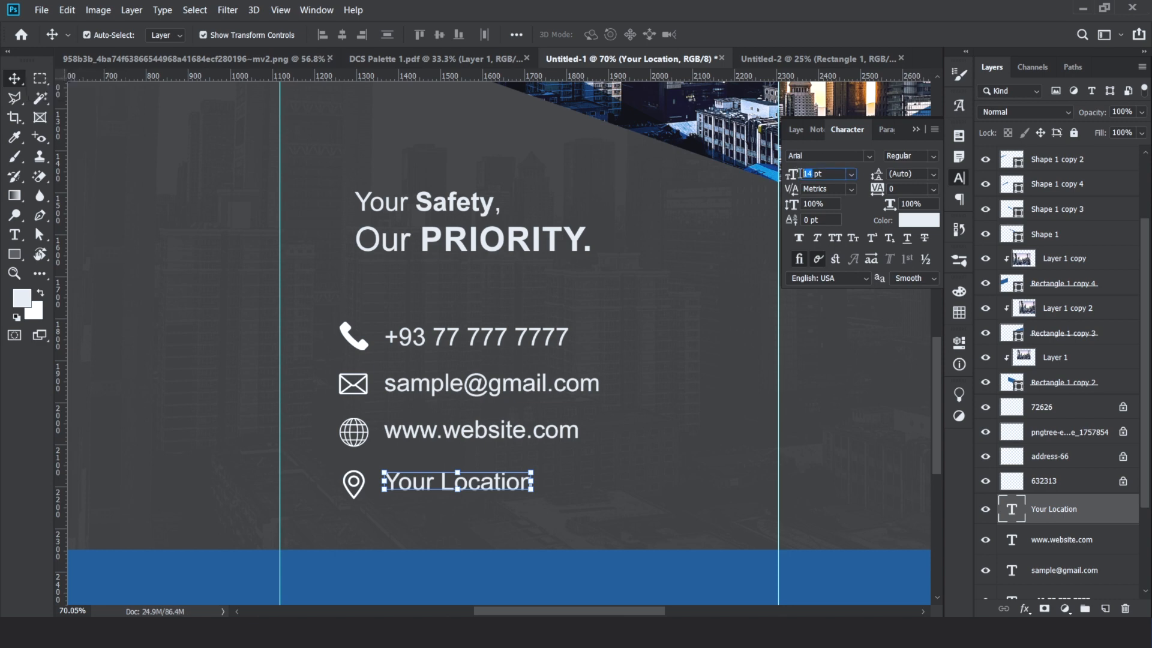
{"action": "type", "text": "11"}
{"action": "key", "text": "Return"}
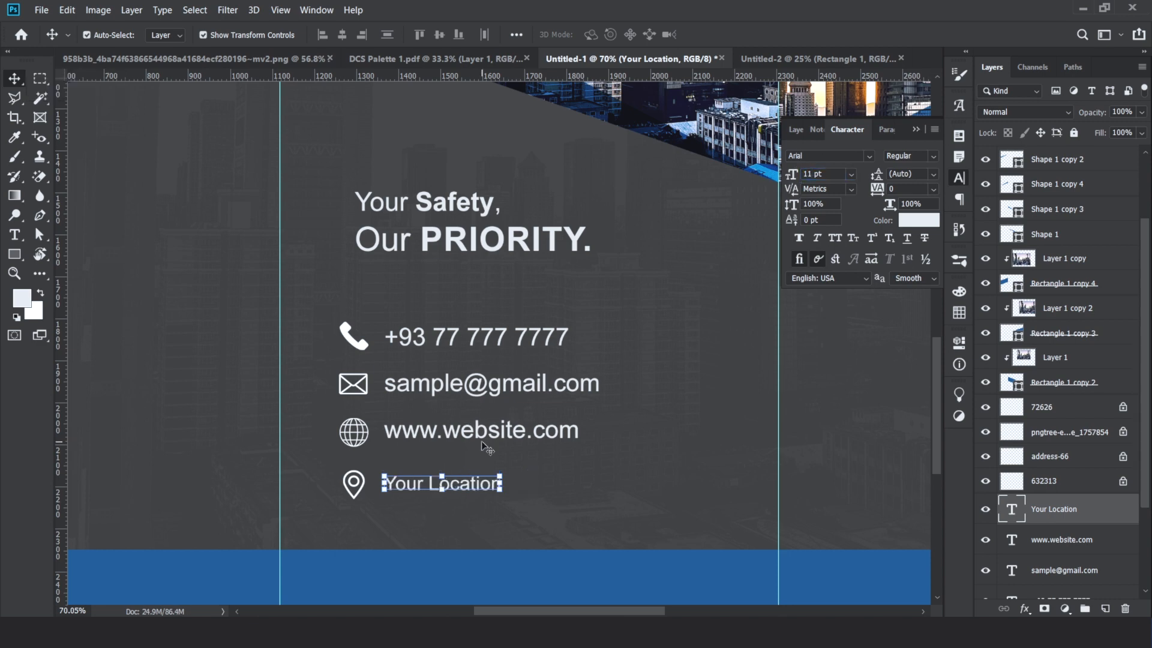
{"action": "left_click", "coordinate": [490, 443]}
{"action": "left_click", "coordinate": [505, 436]}
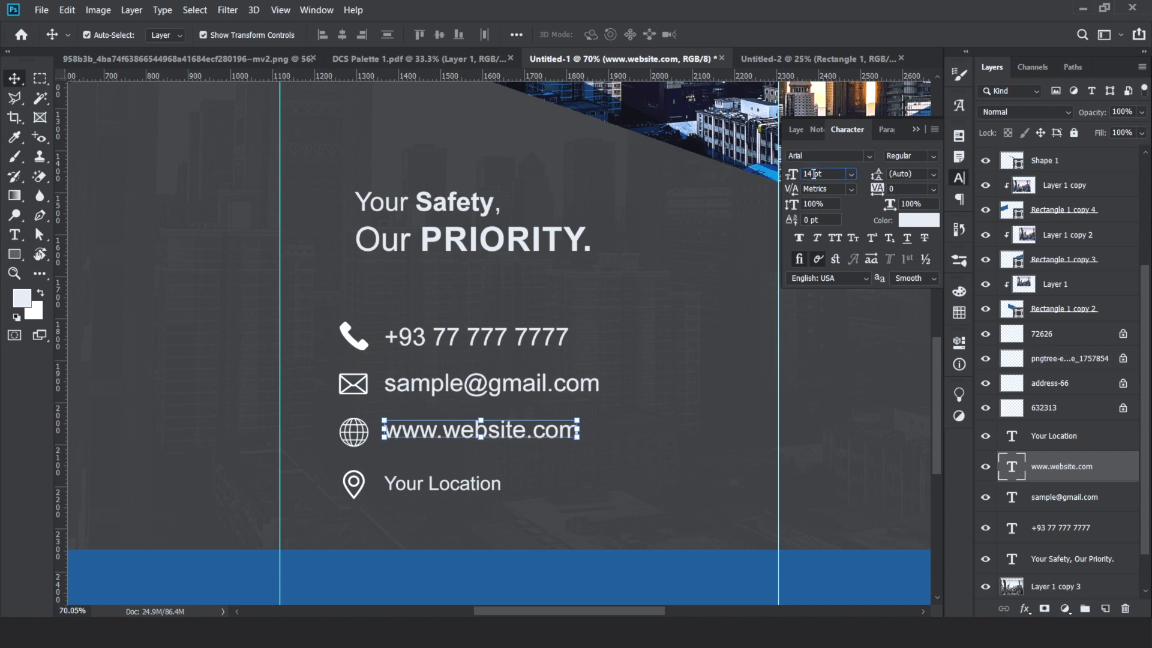
{"action": "type", "text": "11"}
{"action": "key", "text": "Return"}
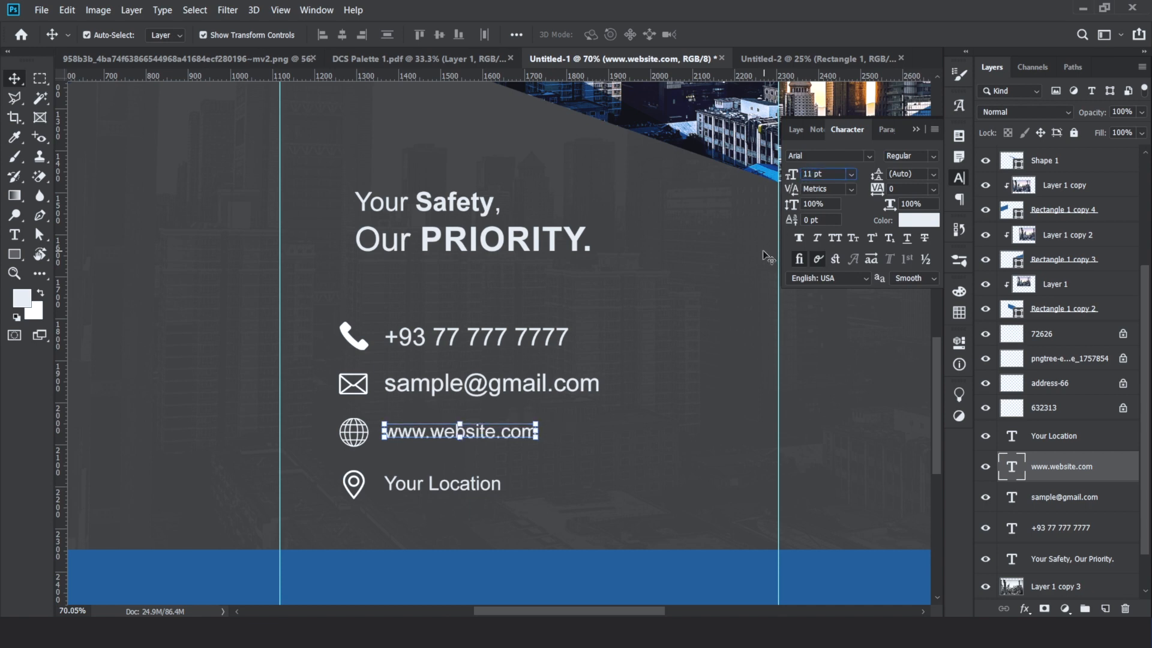
Set the font size of the e-mail address and phone number text lines to 11 pt
{"action": "left_click", "coordinate": [480, 385]}
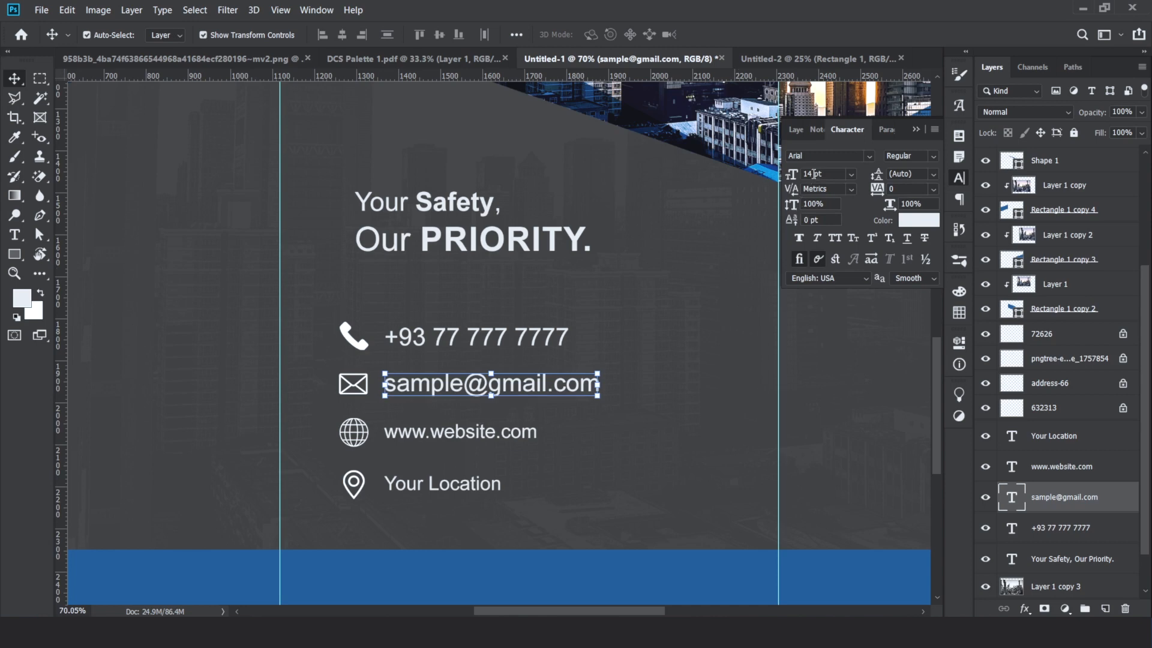
{"action": "type", "text": "11"}
{"action": "key", "text": "Return"}
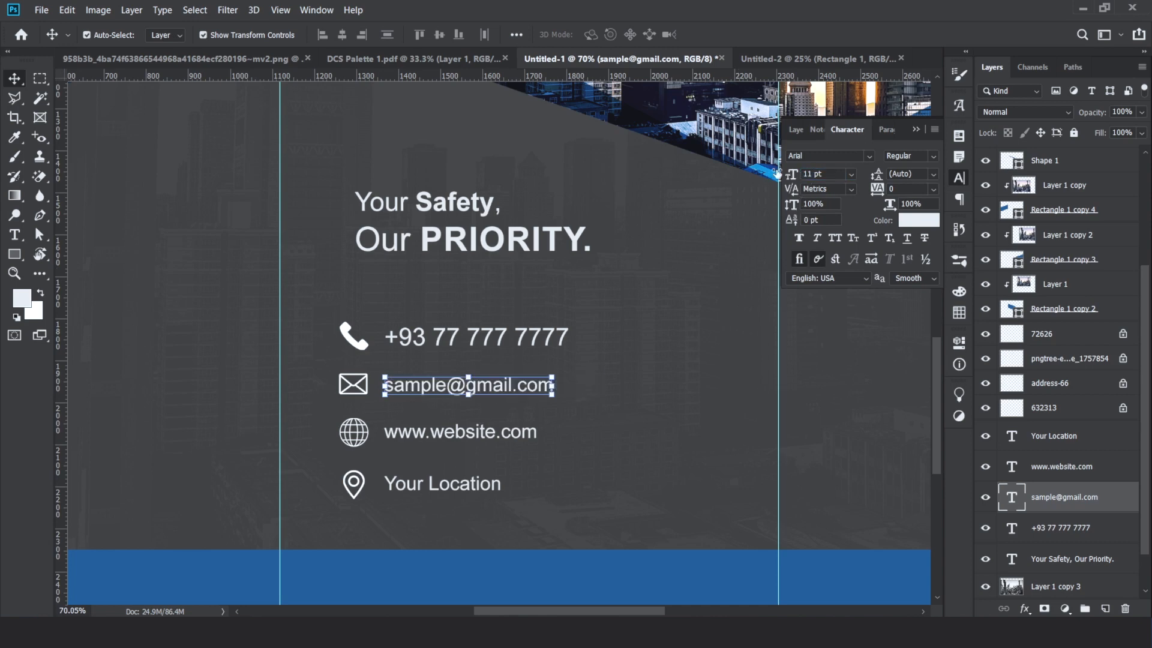
{"action": "left_click", "coordinate": [524, 335]}
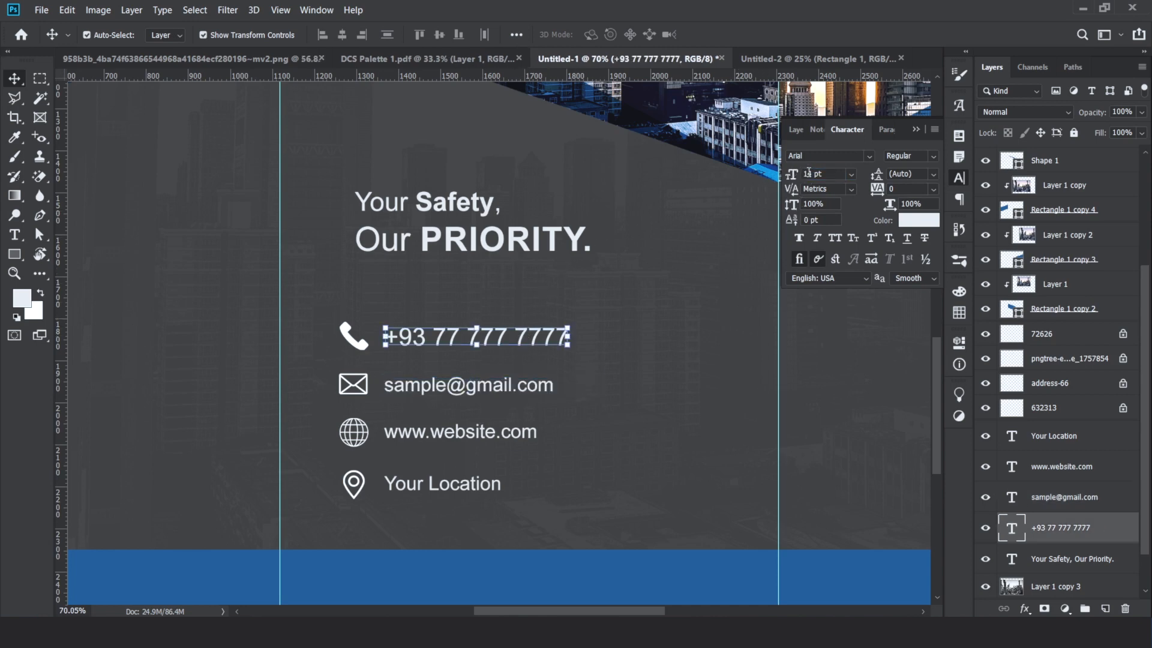
{"action": "type", "text": "11"}
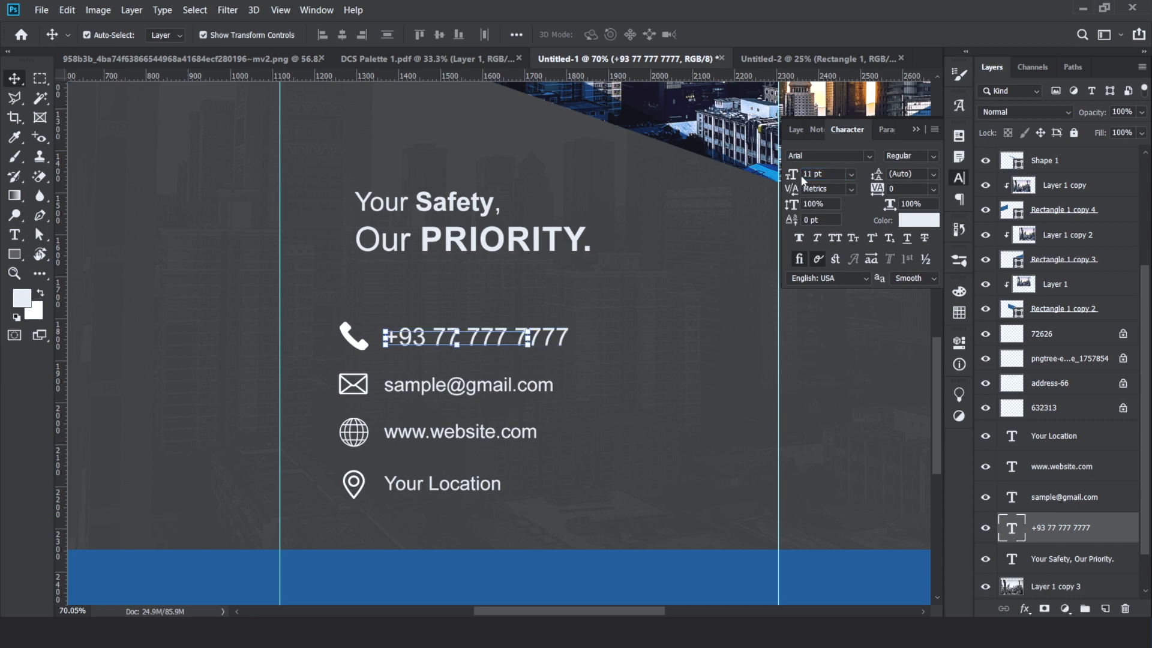
{"action": "key", "text": "Return"}
Scale down the phone icon and the envelope icon slightly to suit the smaller contact text
{"action": "left_click", "coordinate": [358, 341]}
{"action": "scroll", "coordinate": [364, 324], "scroll_direction": "up", "scroll_amount": 3}
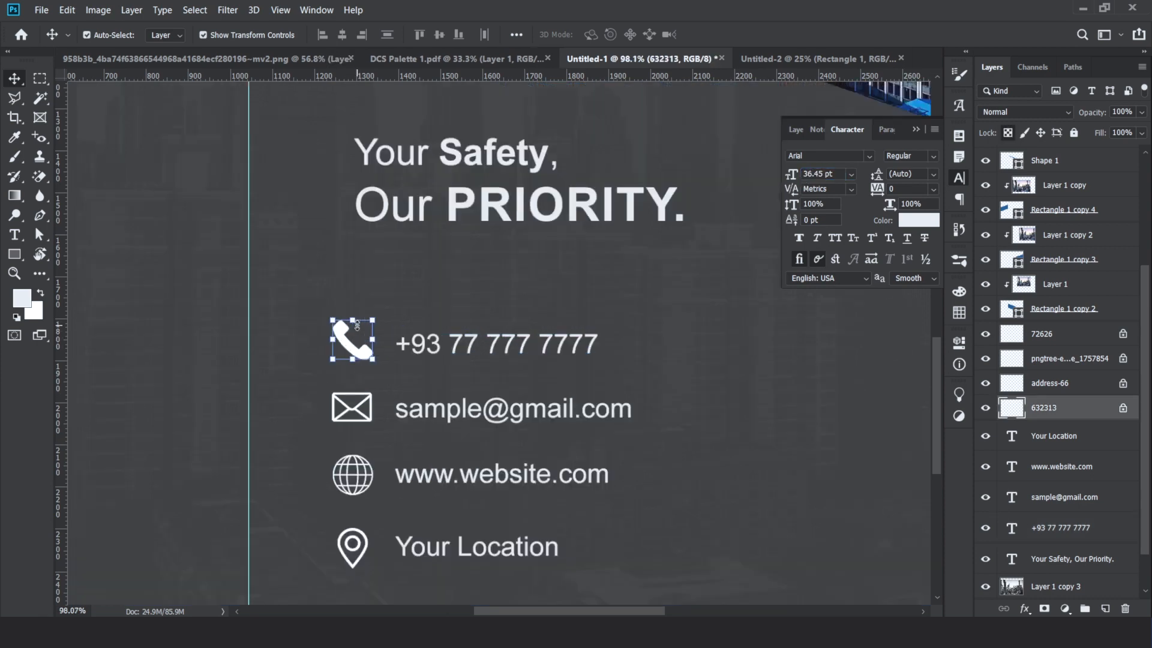
{"action": "left_click_drag", "start_coordinate": [375, 319], "coordinate": [372, 322]}
{"action": "key", "text": "Return"}
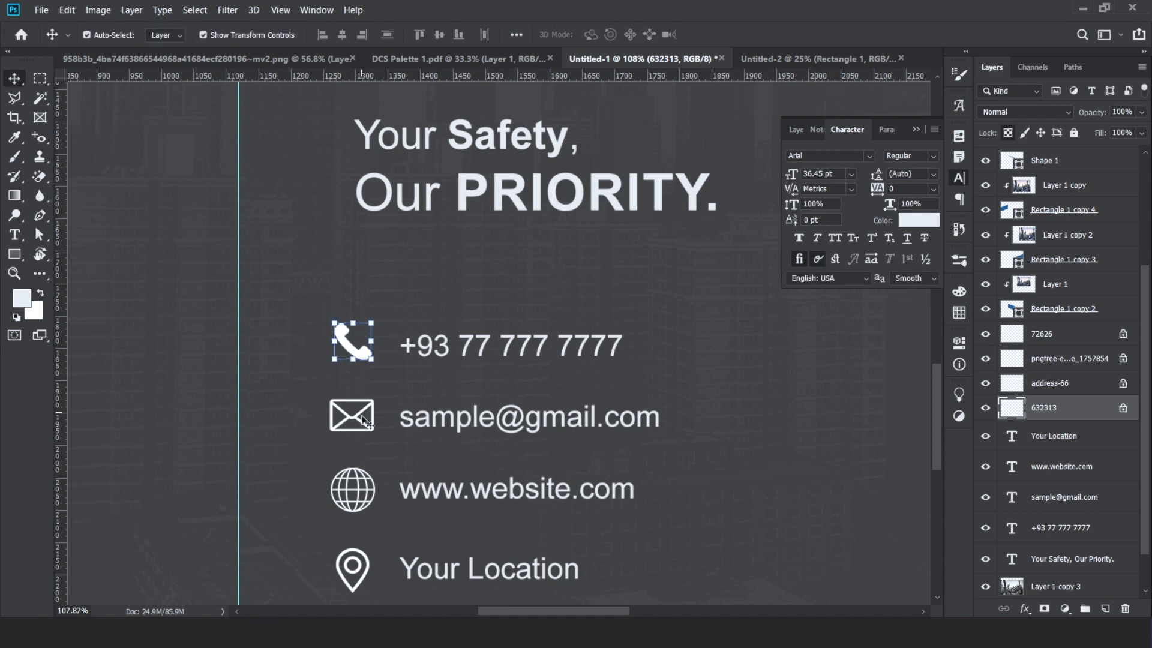
{"action": "left_click", "coordinate": [362, 414]}
{"action": "left_click_drag", "start_coordinate": [374, 399], "coordinate": [369, 400]}
{"action": "key", "text": "Return"}
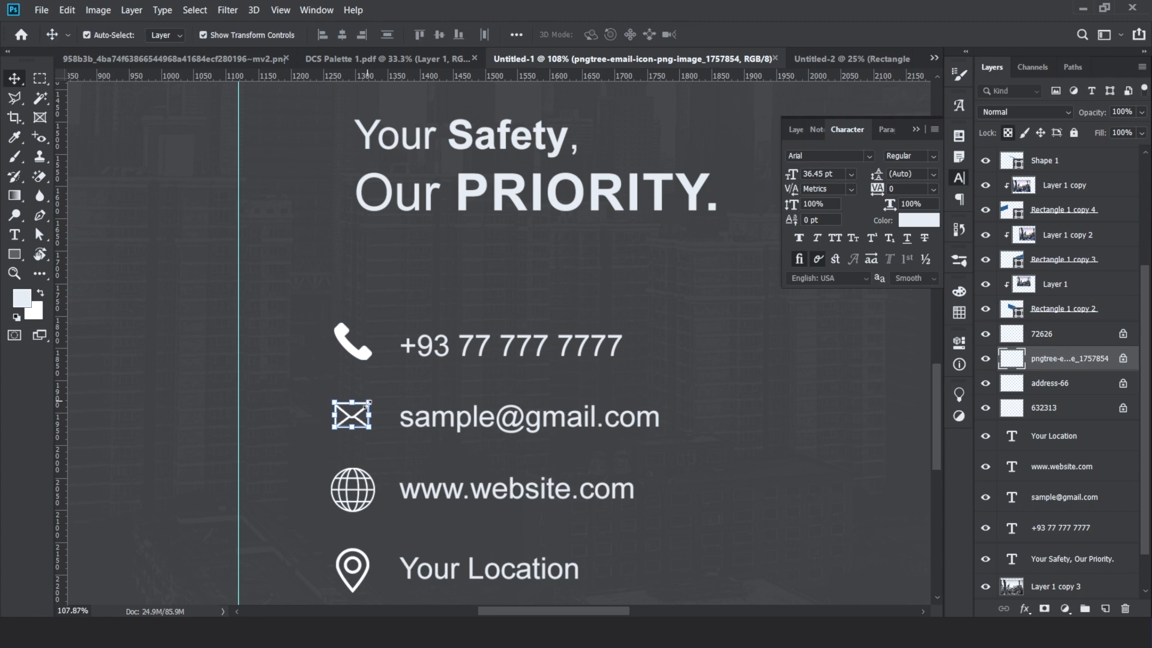
Scale the globe icon to about 86% and the location pin icon to about 90%
{"action": "scroll", "coordinate": [354, 447], "scroll_direction": "down", "scroll_amount": 3}
{"action": "left_click", "coordinate": [362, 447]}
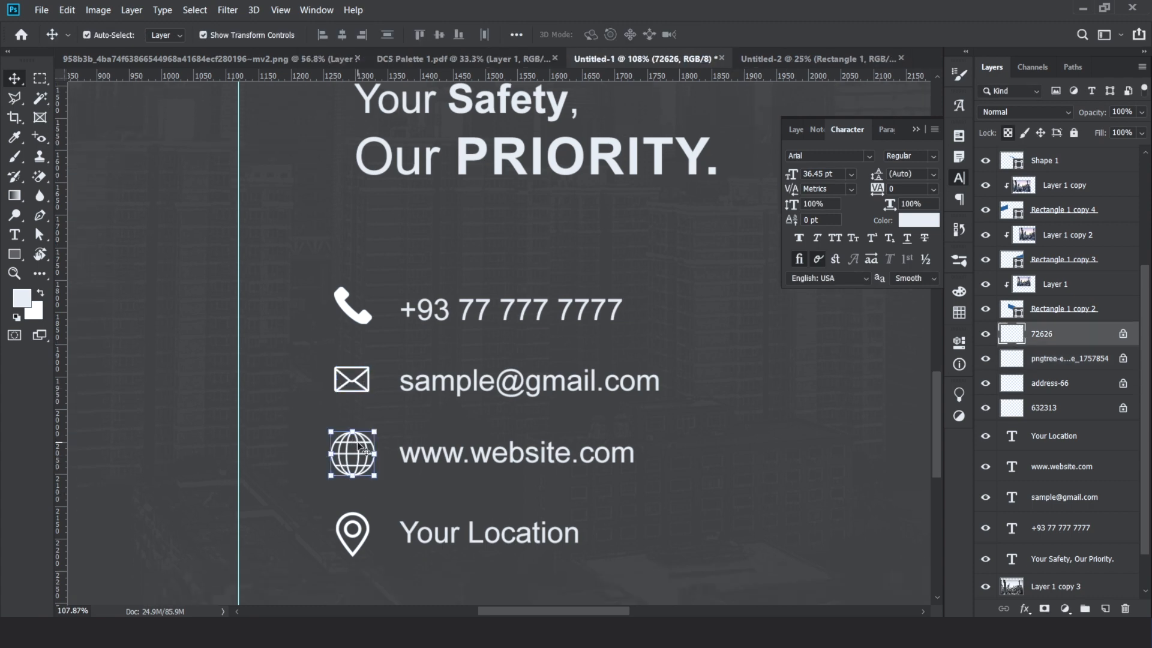
{"action": "left_click", "coordinate": [374, 430]}
{"action": "left_click_drag", "start_coordinate": [374, 430], "coordinate": [372, 433]}
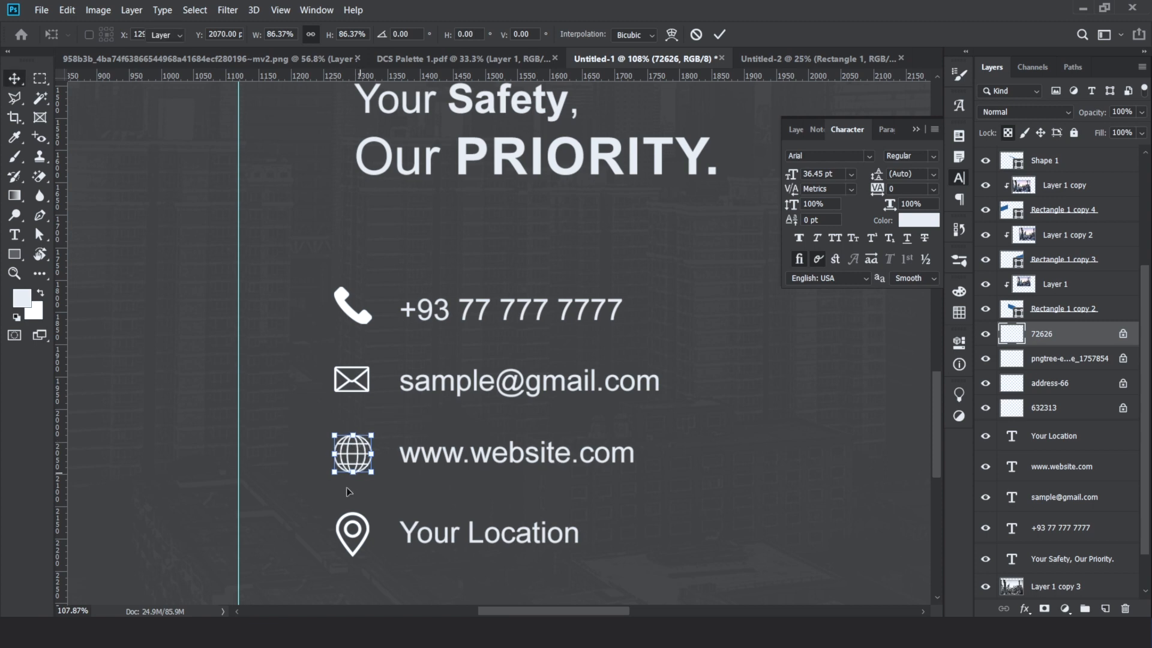
{"action": "left_click", "coordinate": [354, 521]}
{"action": "left_click", "coordinate": [354, 522]}
{"action": "left_click", "coordinate": [356, 517]}
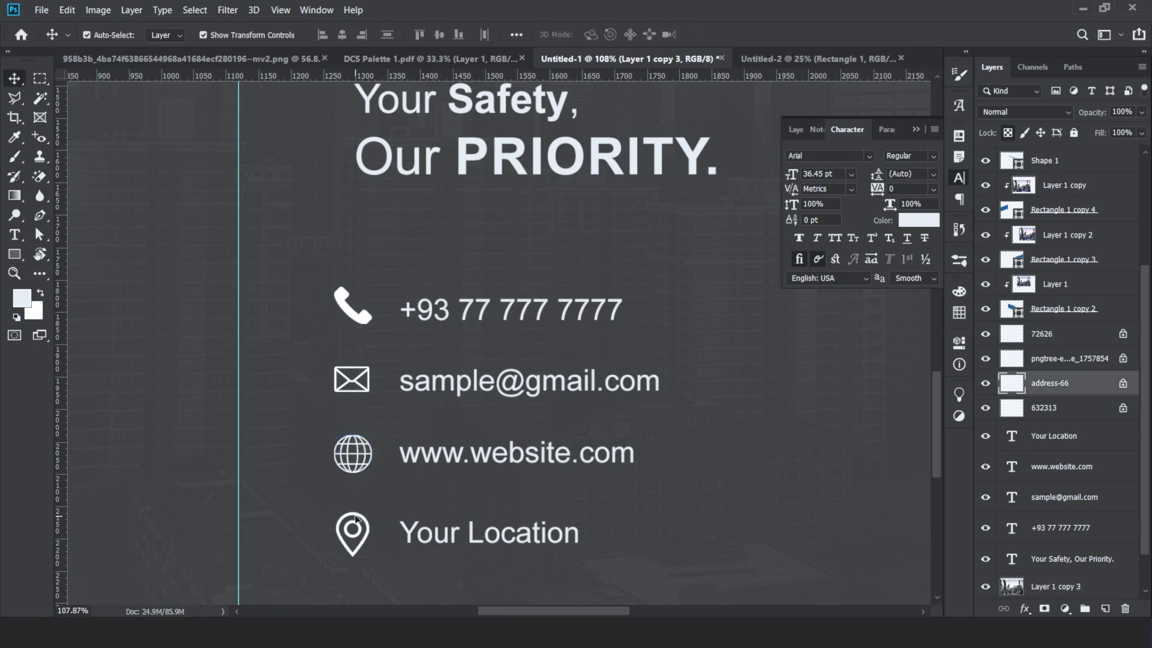
{"action": "left_click_drag", "start_coordinate": [368, 509], "coordinate": [363, 510]}
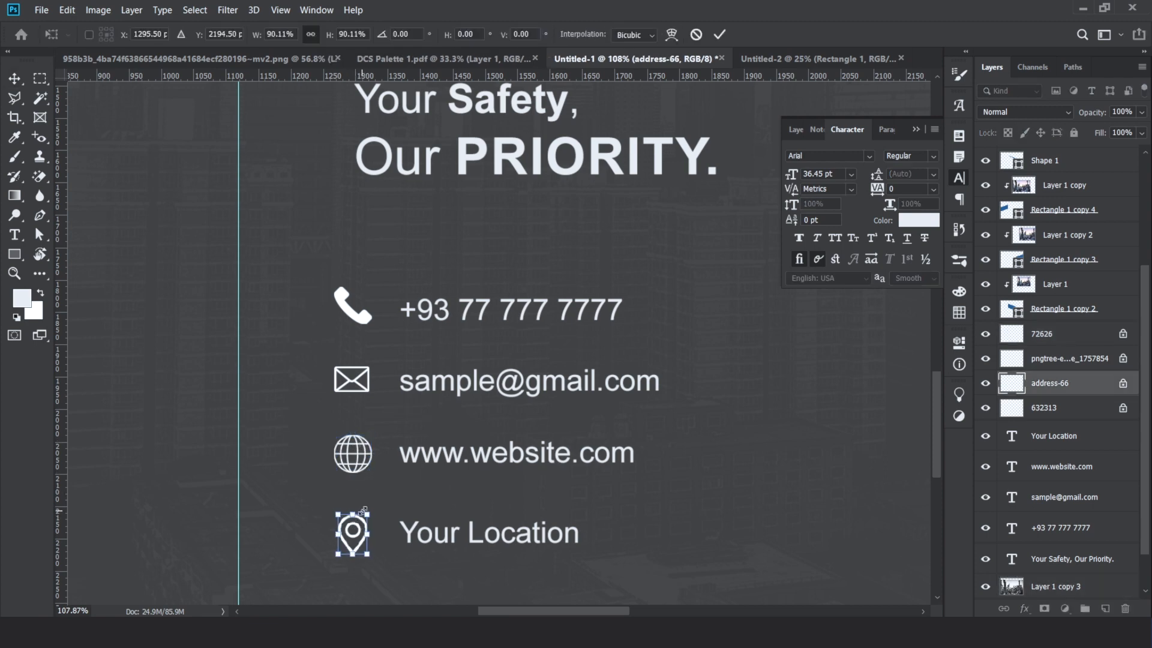
{"action": "key", "text": "Return"}
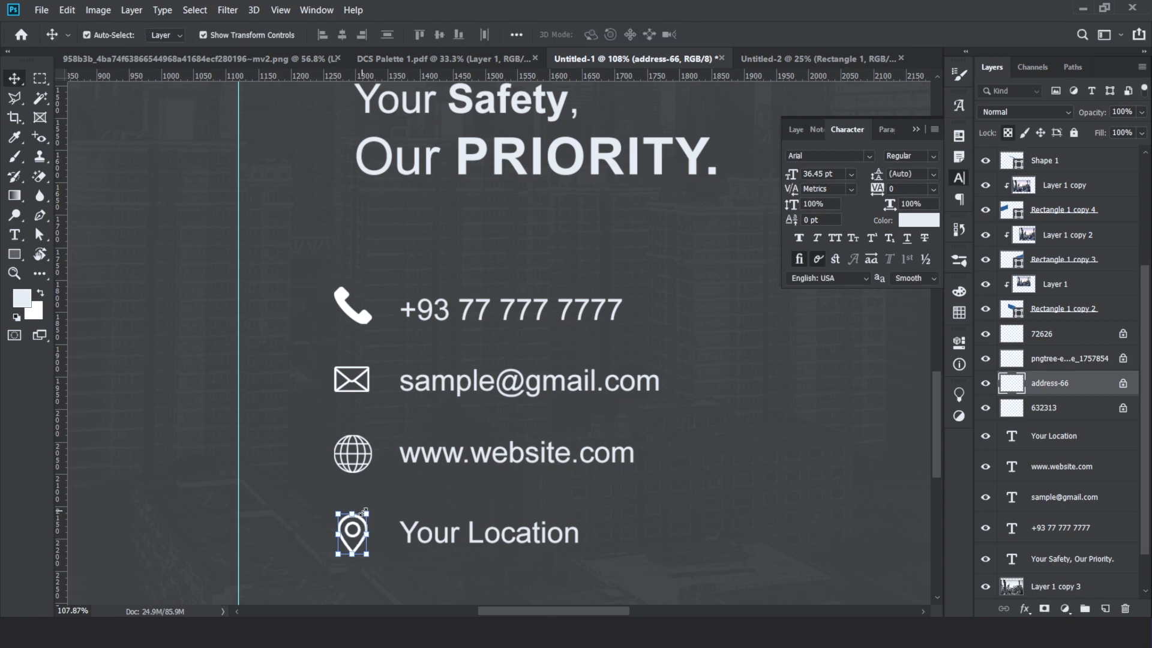
Align the vertical centers of the location text and its pin icon, and of the phone number and its phone icon
{"action": "left_click", "coordinate": [416, 543]}
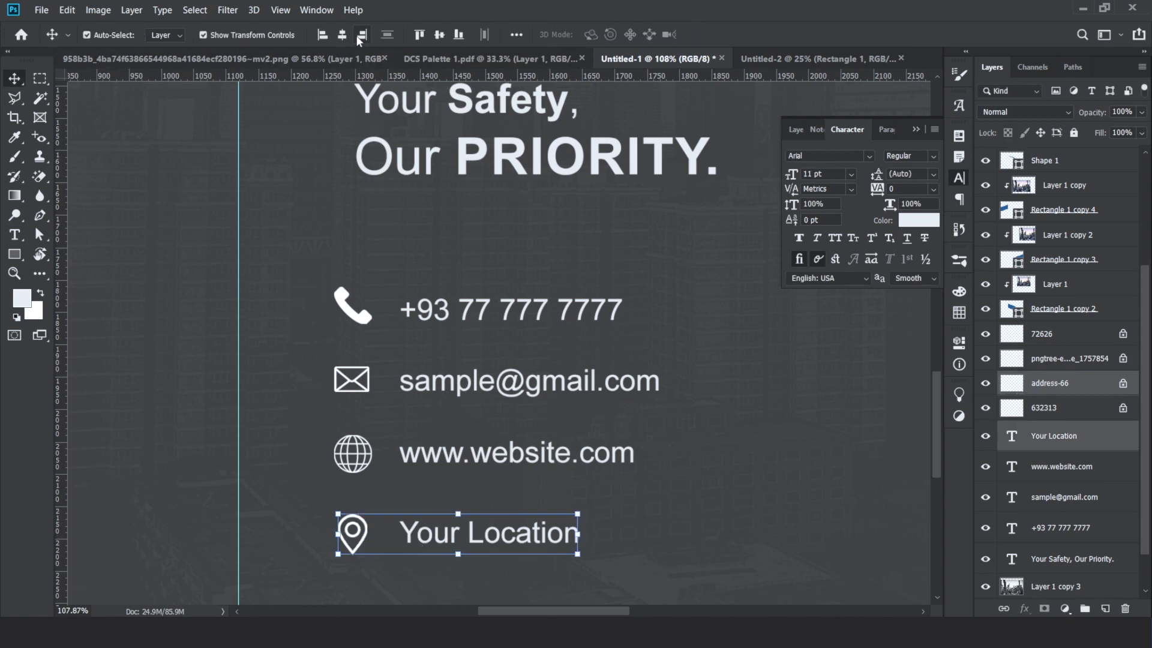
{"action": "left_click", "coordinate": [439, 36]}
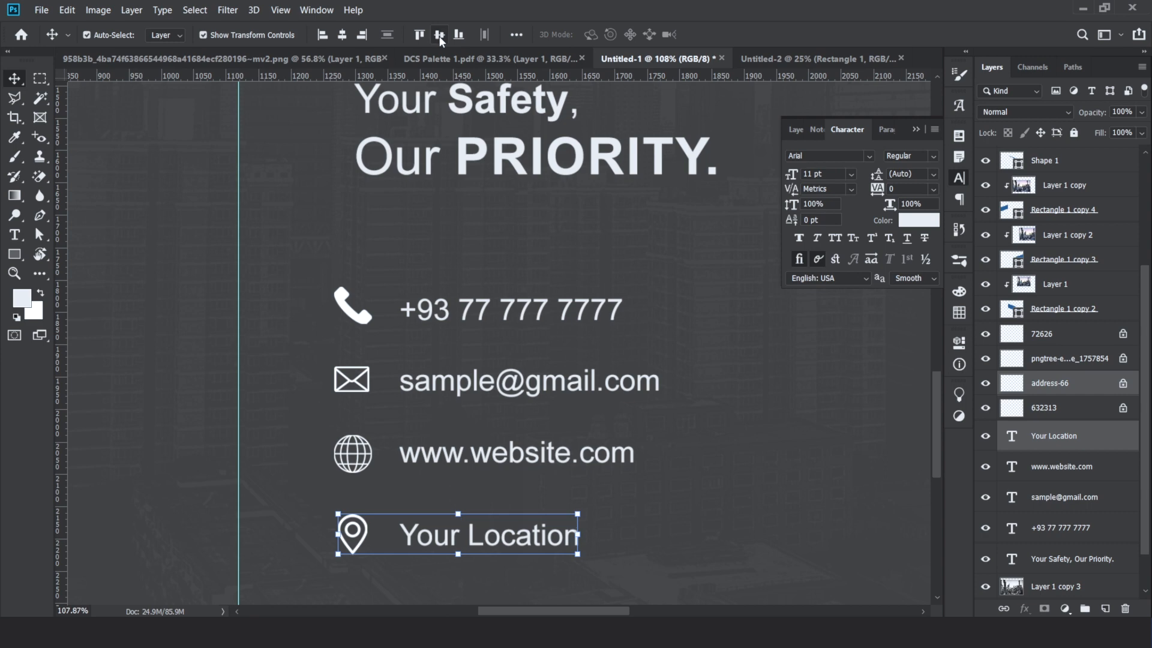
{"action": "left_click", "coordinate": [423, 308]}
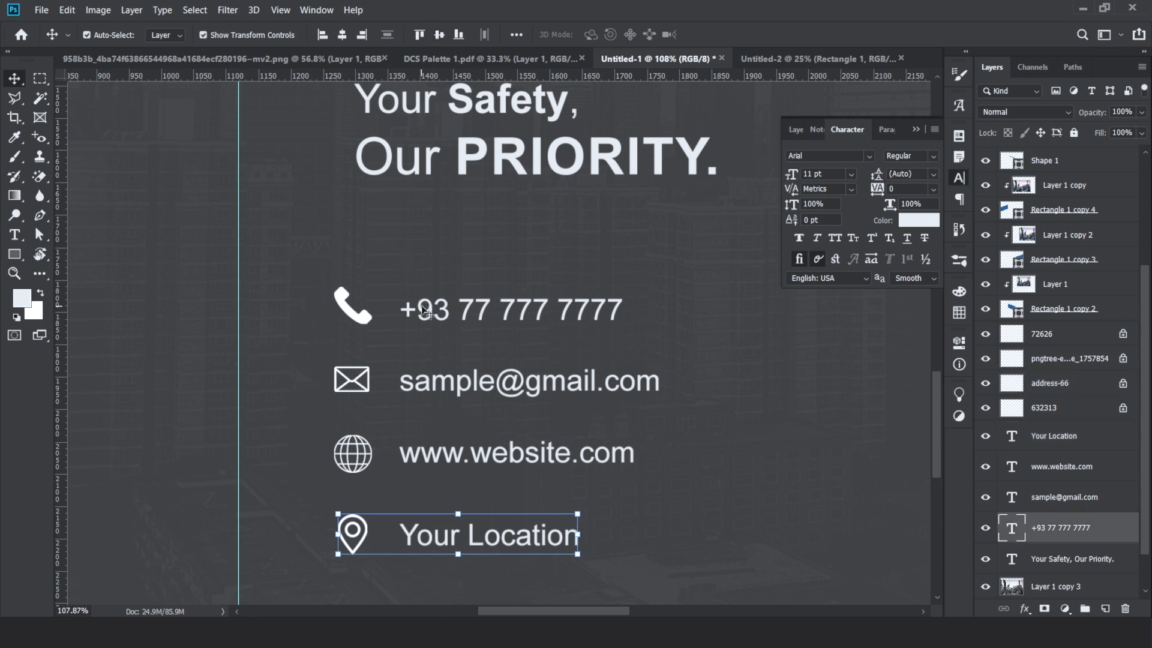
{"action": "left_click", "coordinate": [361, 320], "text": "shift"}
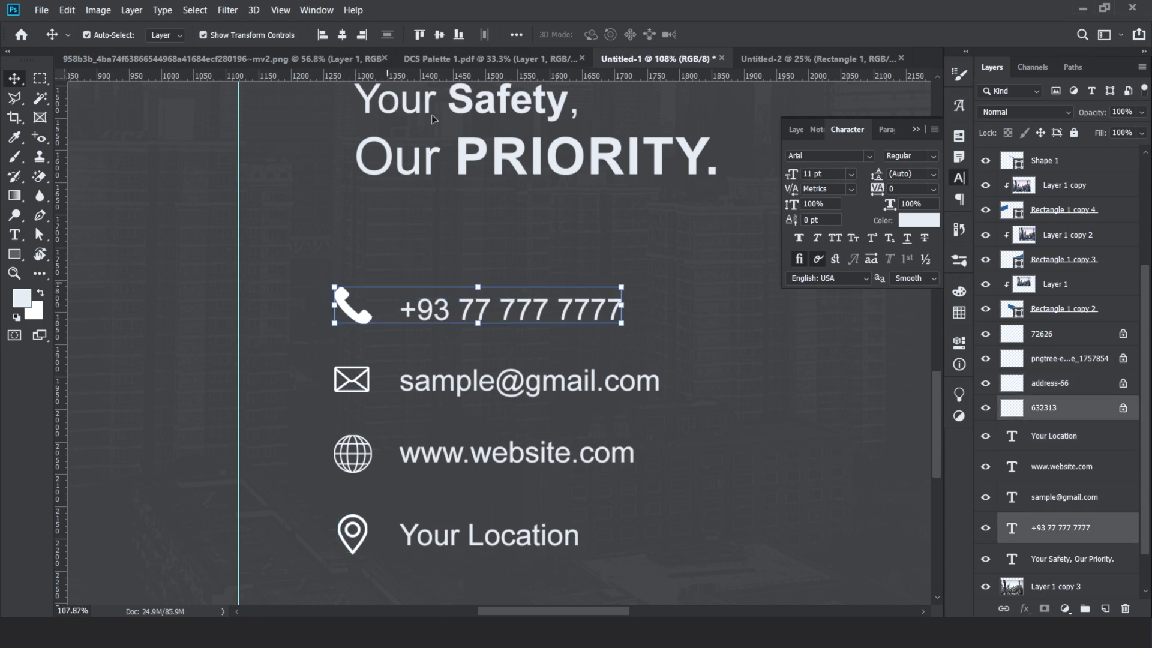
{"action": "left_click", "coordinate": [435, 37]}
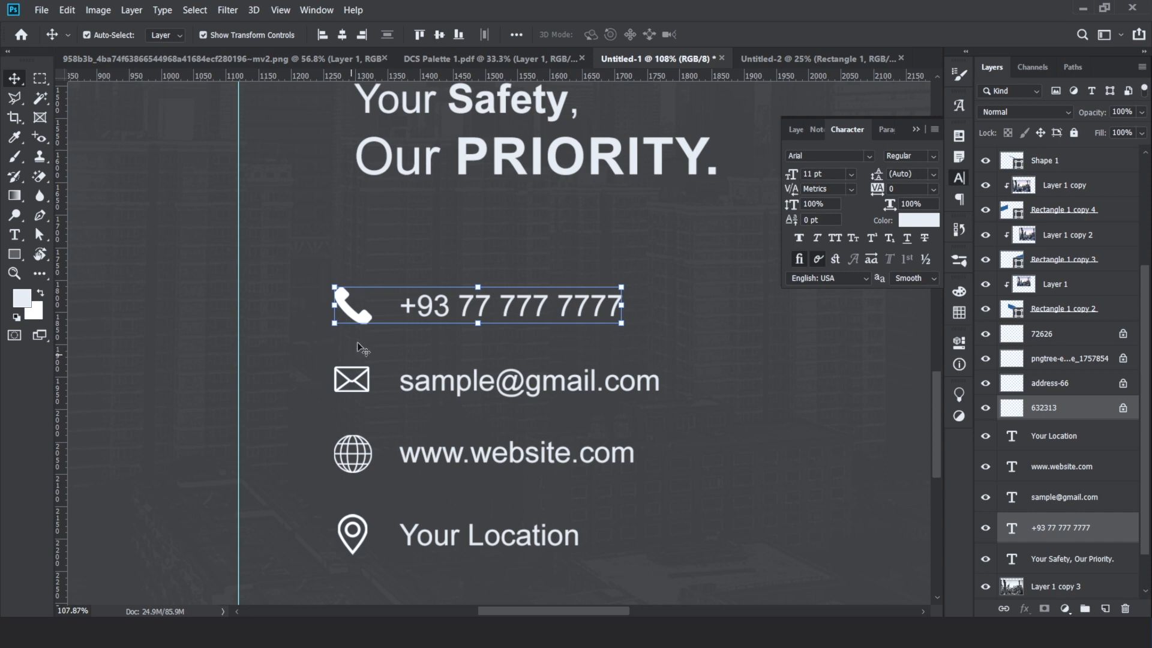
Distribute the phone, envelope, globe and location pin icons evenly in the vertical direction
{"action": "left_click", "coordinate": [362, 323]}
{"action": "key", "text": "Return"}
{"action": "left_click", "coordinate": [370, 317]}
{"action": "left_click", "coordinate": [368, 315]}
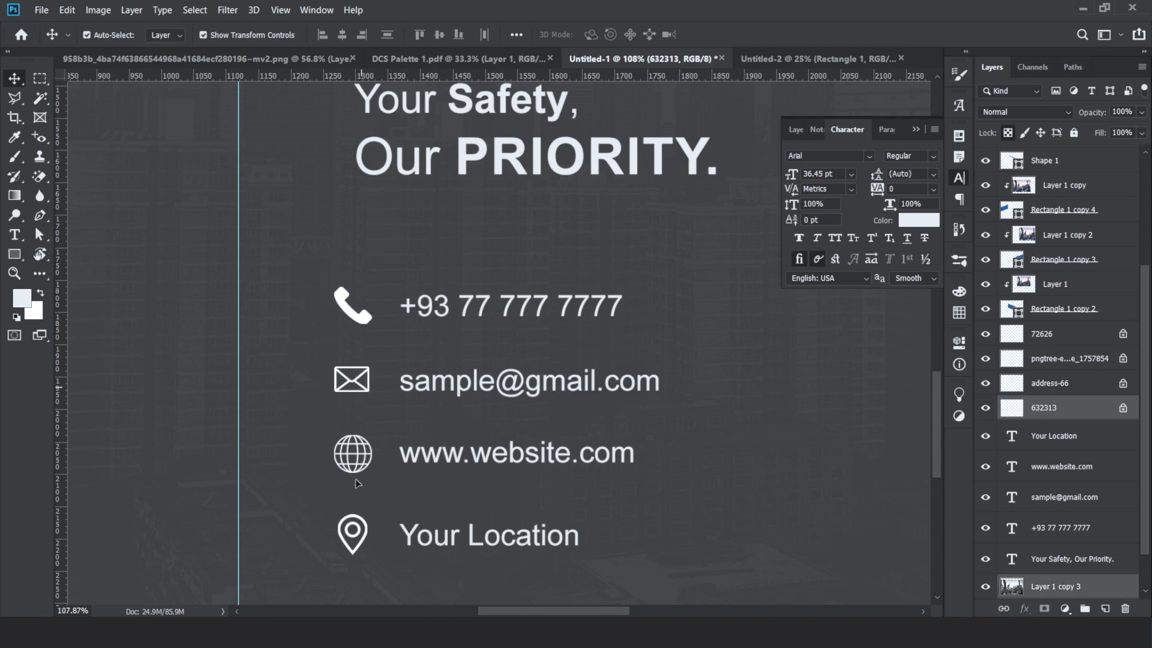
{"action": "left_click", "coordinate": [354, 531]}
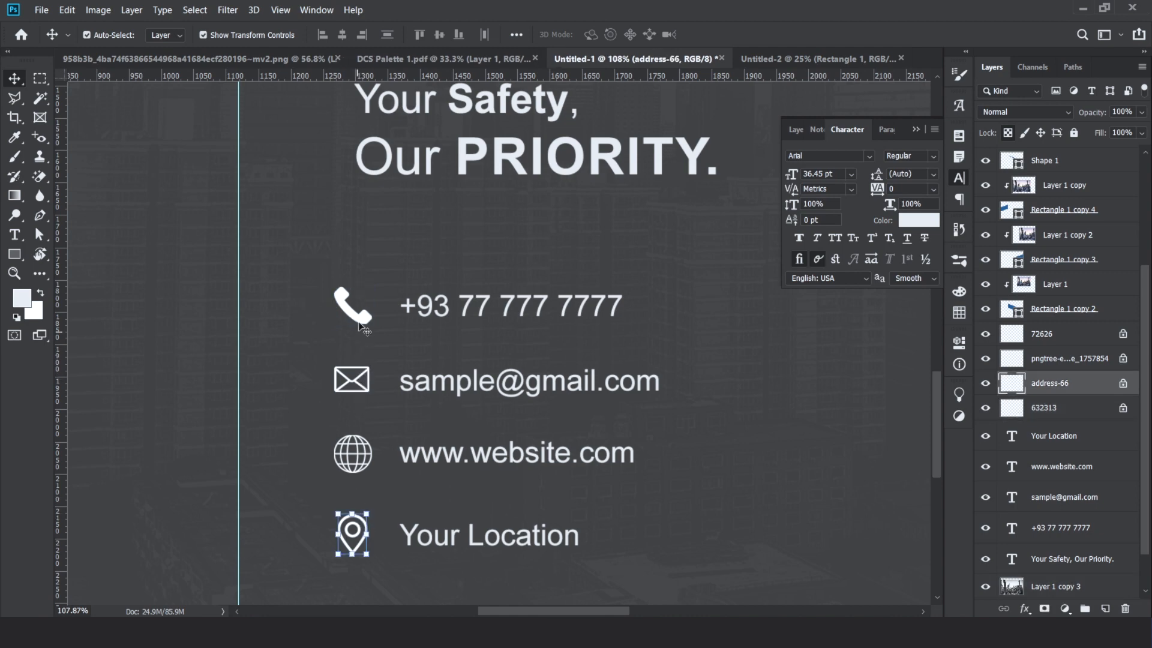
{"action": "left_click", "coordinate": [360, 325], "text": "shift"}
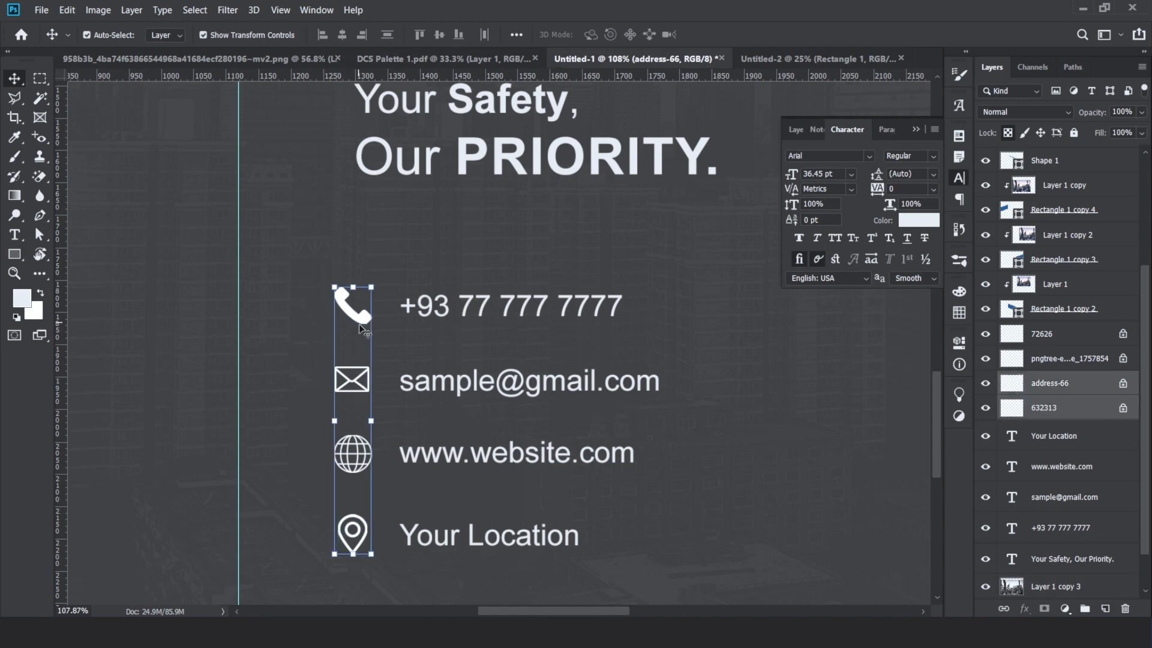
{"action": "left_click", "coordinate": [360, 447], "text": "shift"}
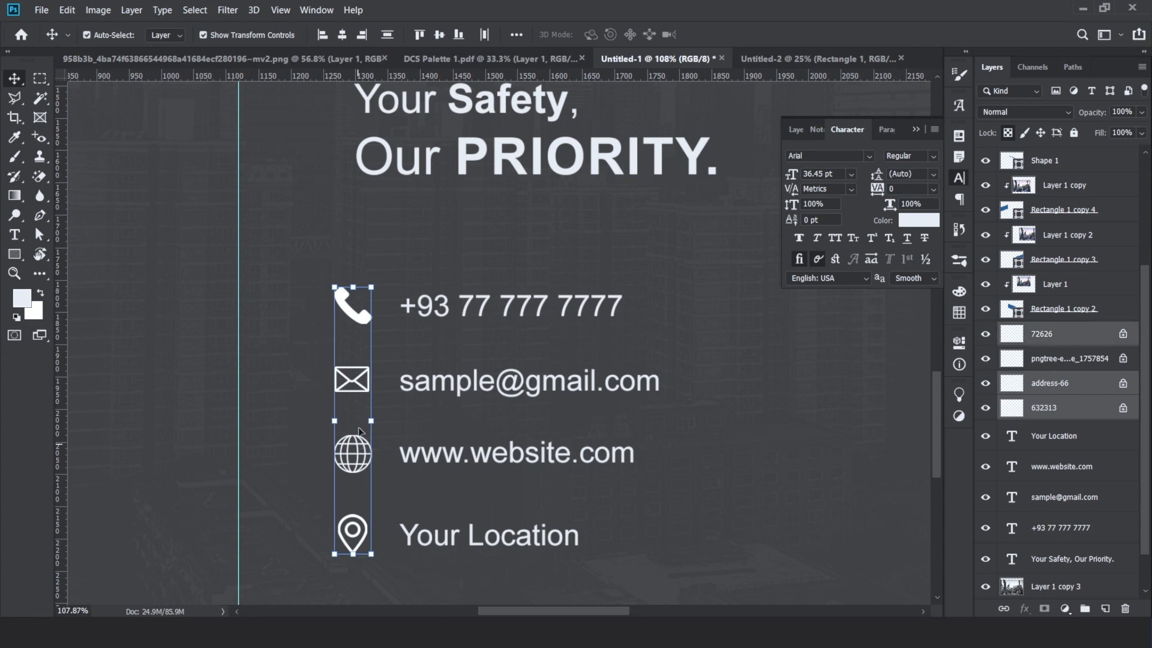
{"action": "left_click", "coordinate": [356, 384], "text": "shift"}
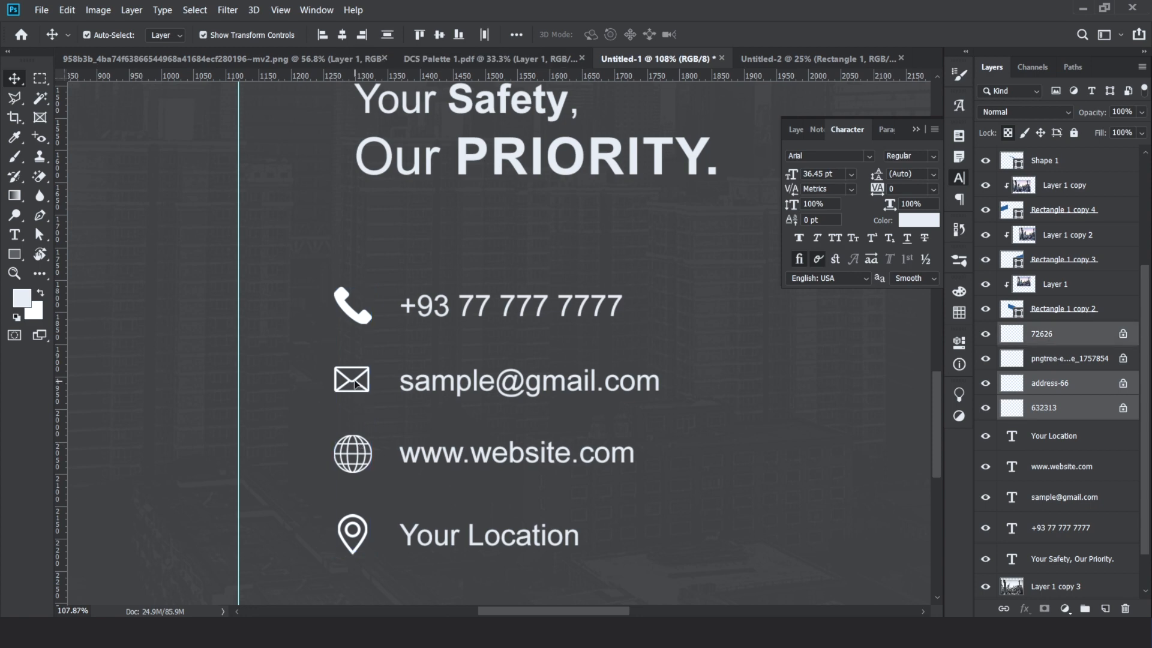
{"action": "left_click", "coordinate": [383, 37]}
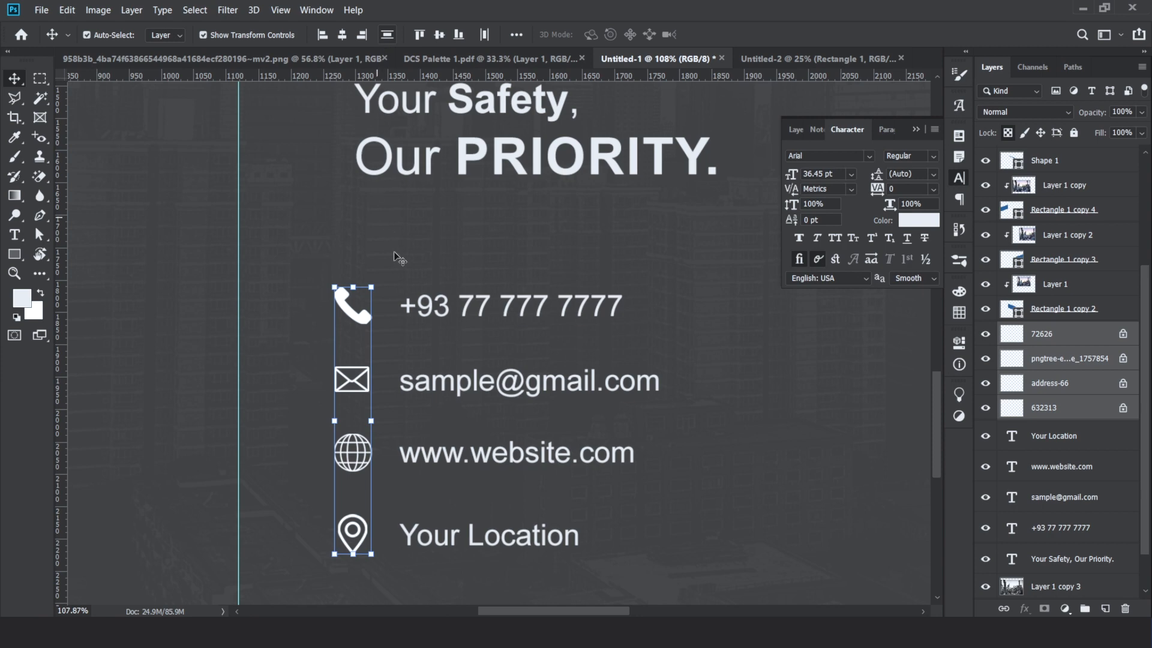
Distribute the phone number, e-mail, website and location text lines evenly in the vertical direction
{"action": "left_click", "coordinate": [425, 308]}
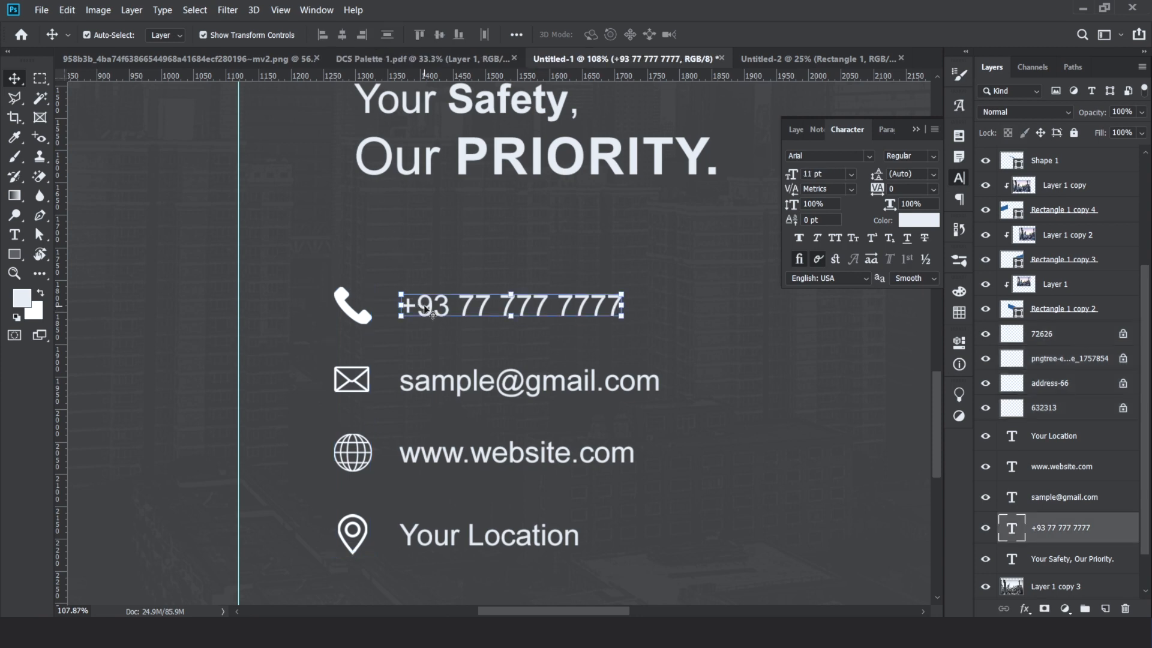
{"action": "left_click", "coordinate": [429, 386], "text": "shift"}
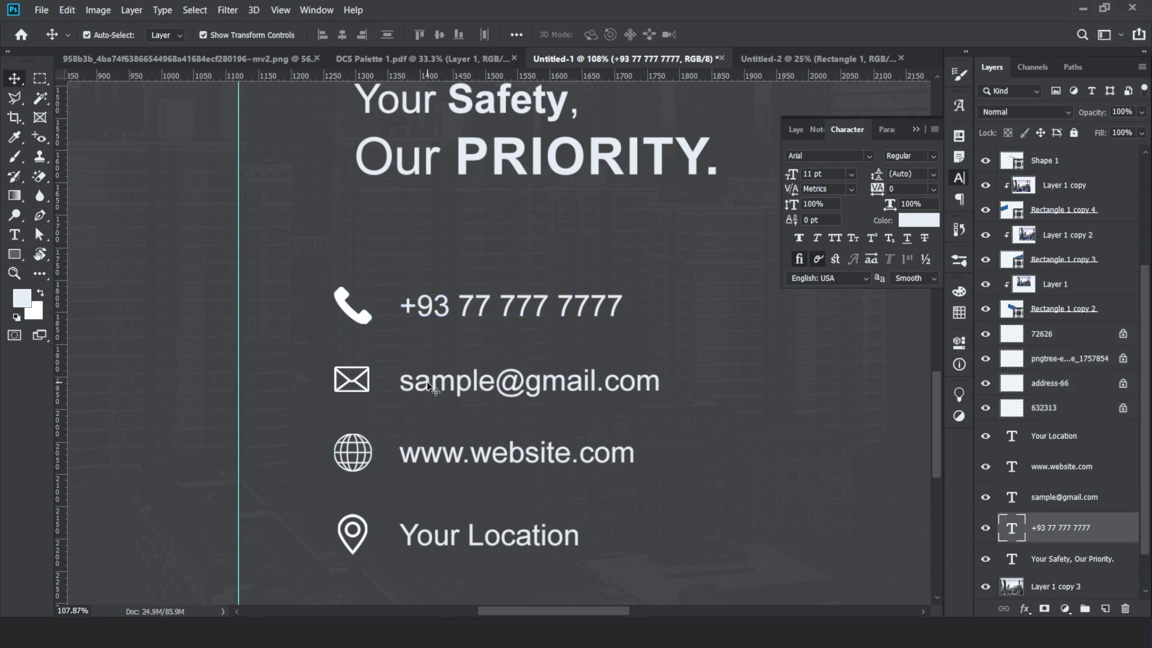
{"action": "left_click", "coordinate": [439, 460], "text": "shift"}
{"action": "left_click", "coordinate": [433, 543], "text": "shift"}
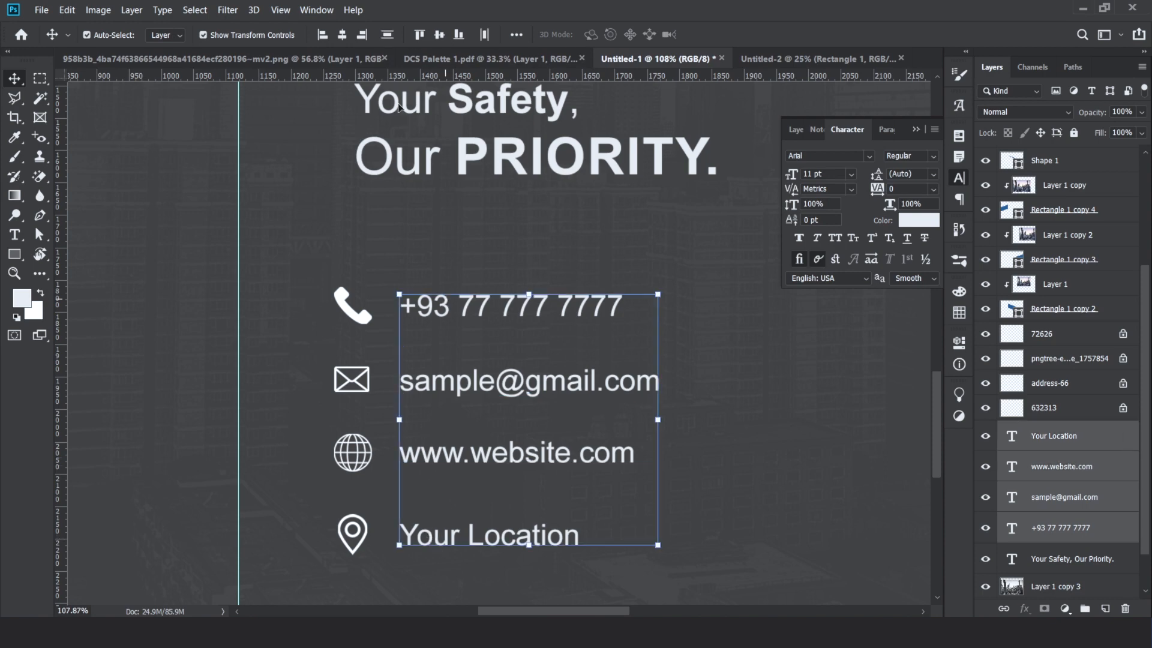
{"action": "left_click", "coordinate": [389, 35]}
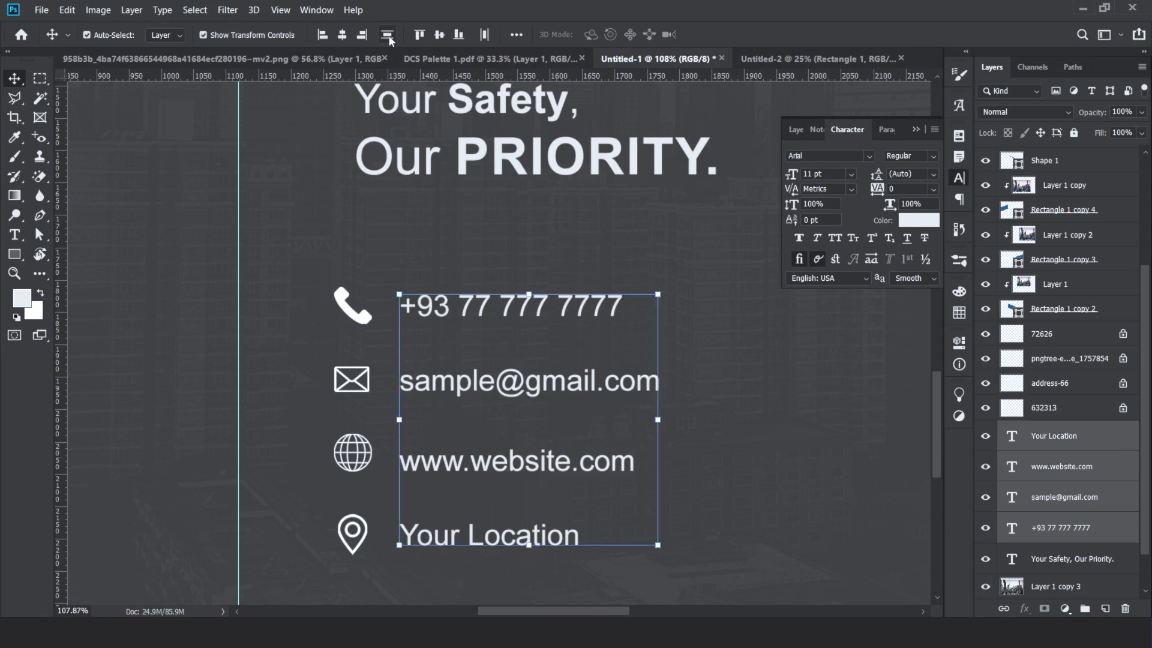
{"action": "left_click", "coordinate": [286, 389]}
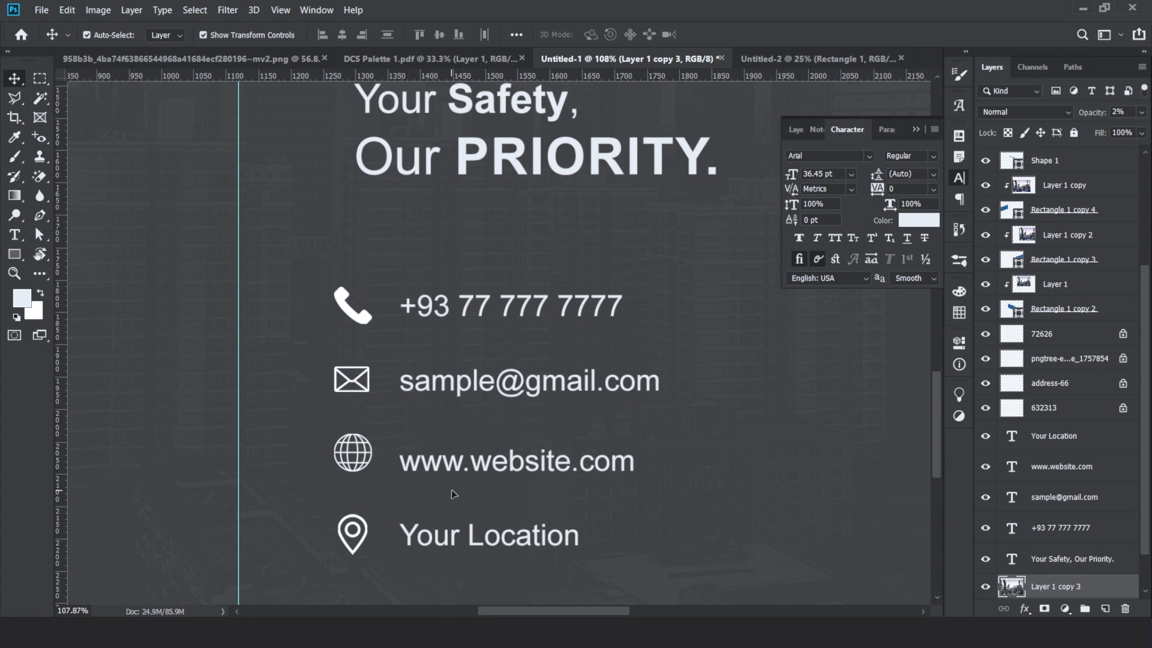
{"action": "left_click", "coordinate": [429, 300]}
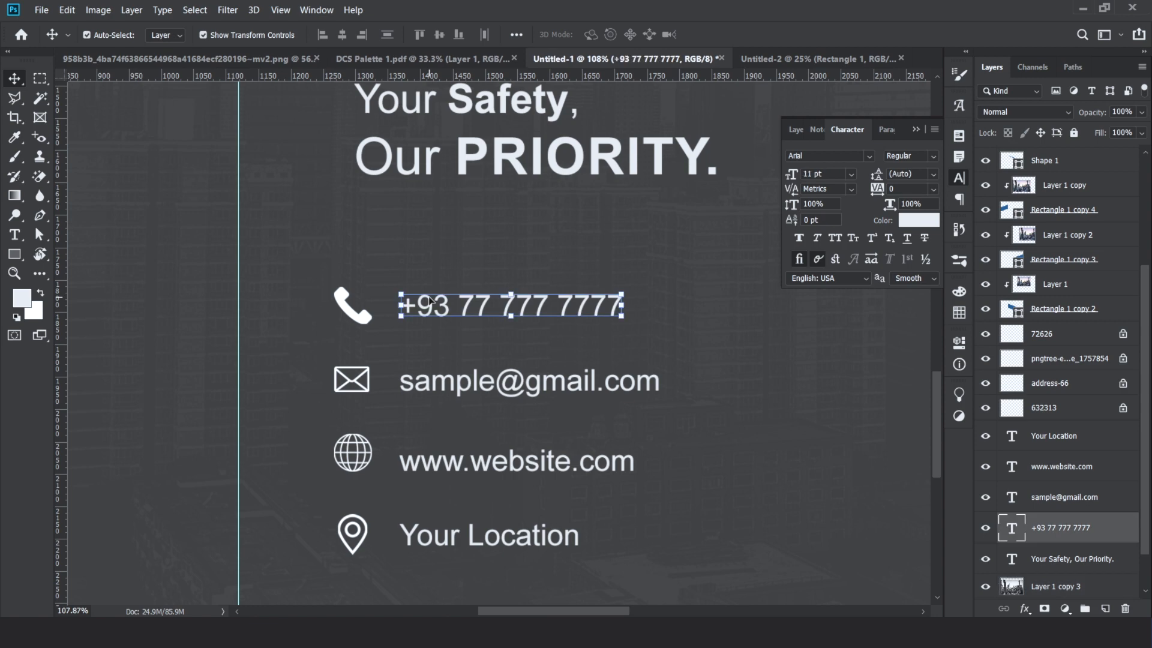
{"action": "left_click", "coordinate": [432, 393]}
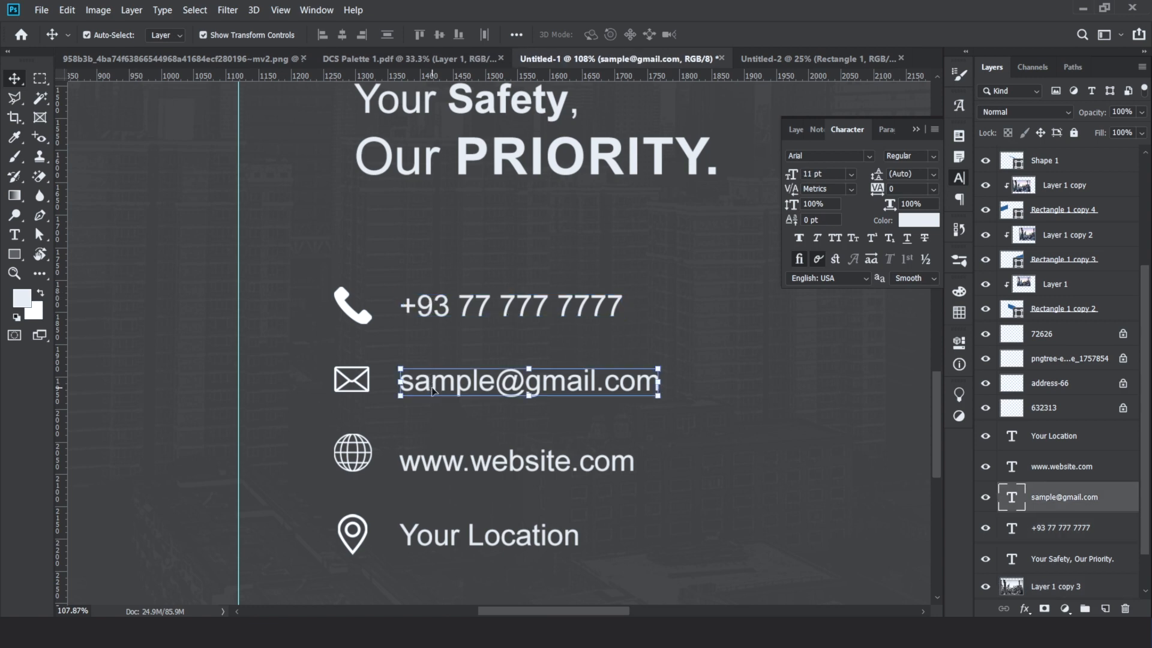
{"action": "left_click", "coordinate": [367, 318]}
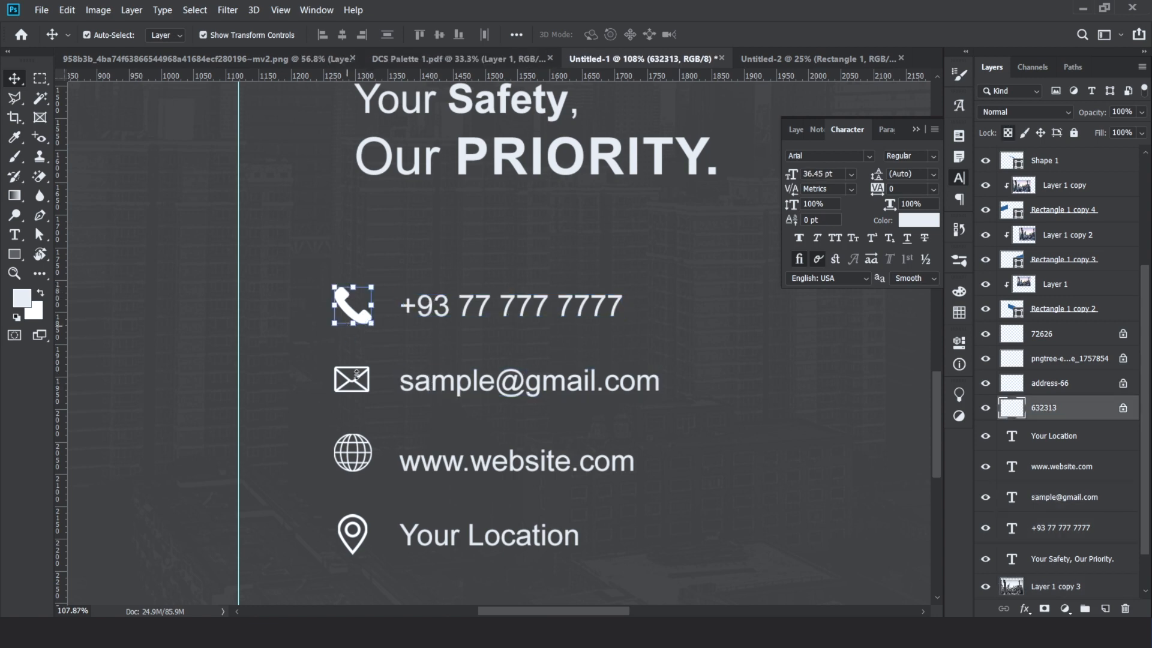
{"action": "left_click", "coordinate": [363, 389]}
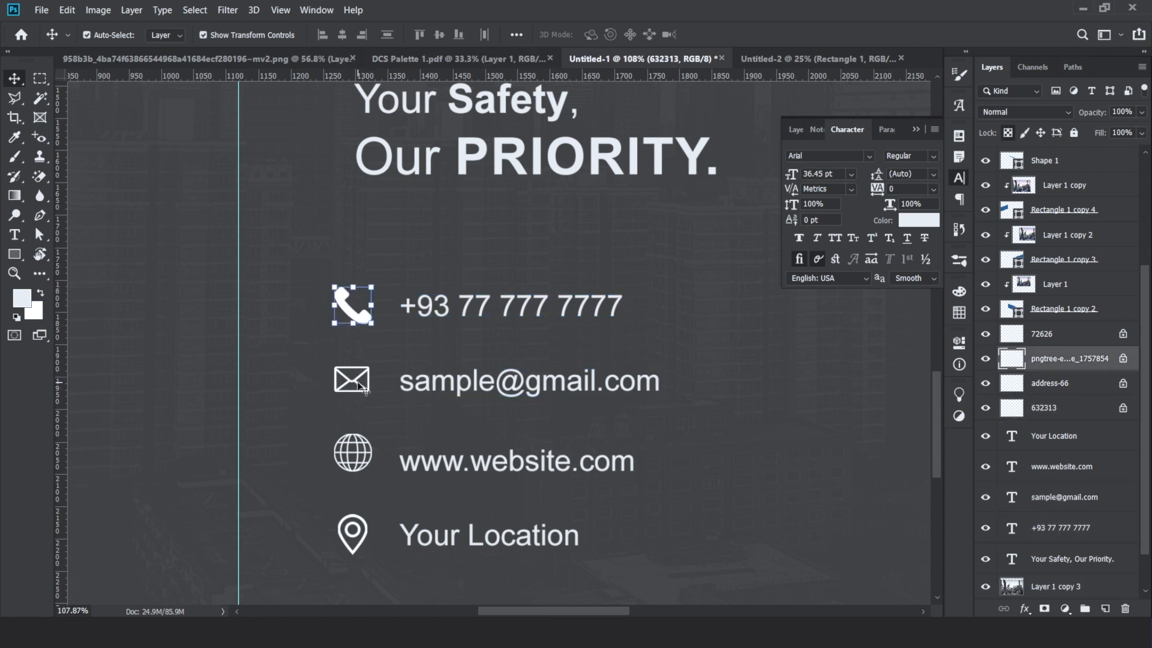
Move the website text line up so that it is vertically level with the globe icon
{"action": "left_click", "coordinate": [363, 462]}
{"action": "left_click", "coordinate": [360, 459]}
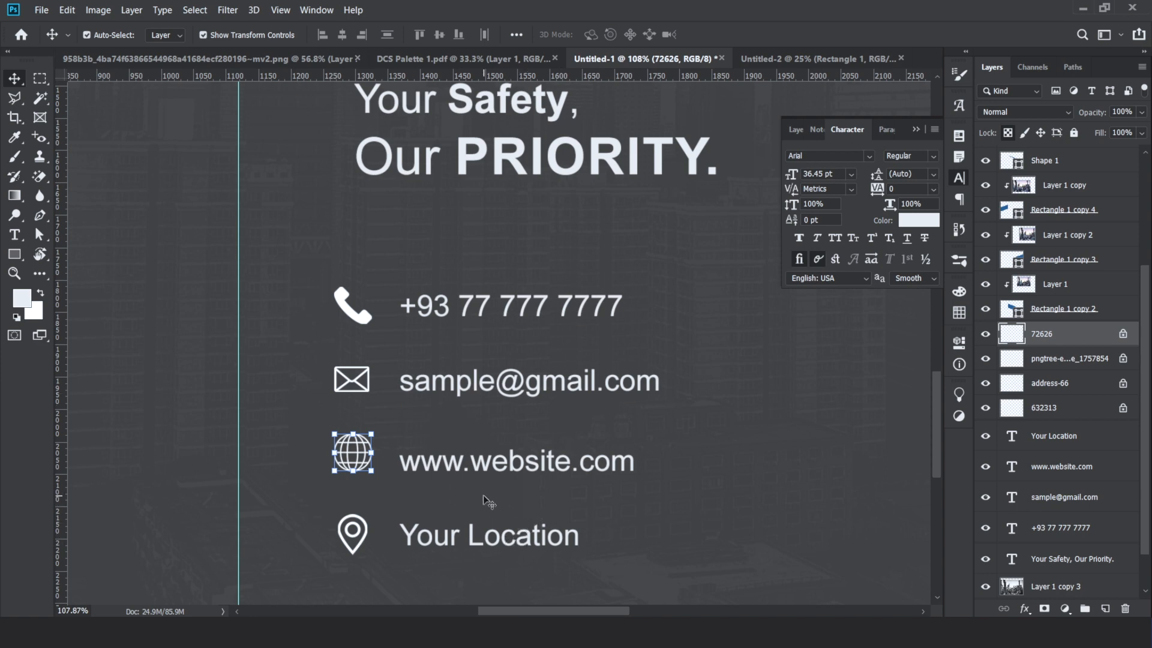
{"action": "left_click", "coordinate": [469, 485]}
{"action": "left_click_drag", "start_coordinate": [457, 465], "coordinate": [453, 457]}
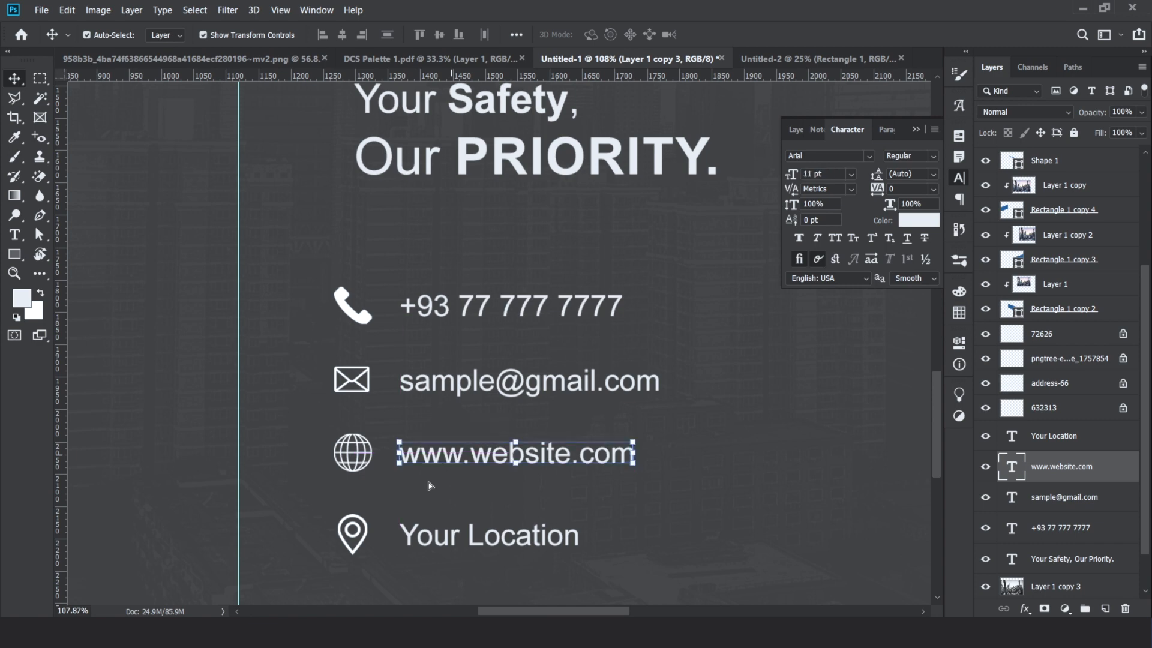
Move the location pin icon and its text up together by about 8 px to even out the contact row spacing
{"action": "left_click", "coordinate": [368, 491]}
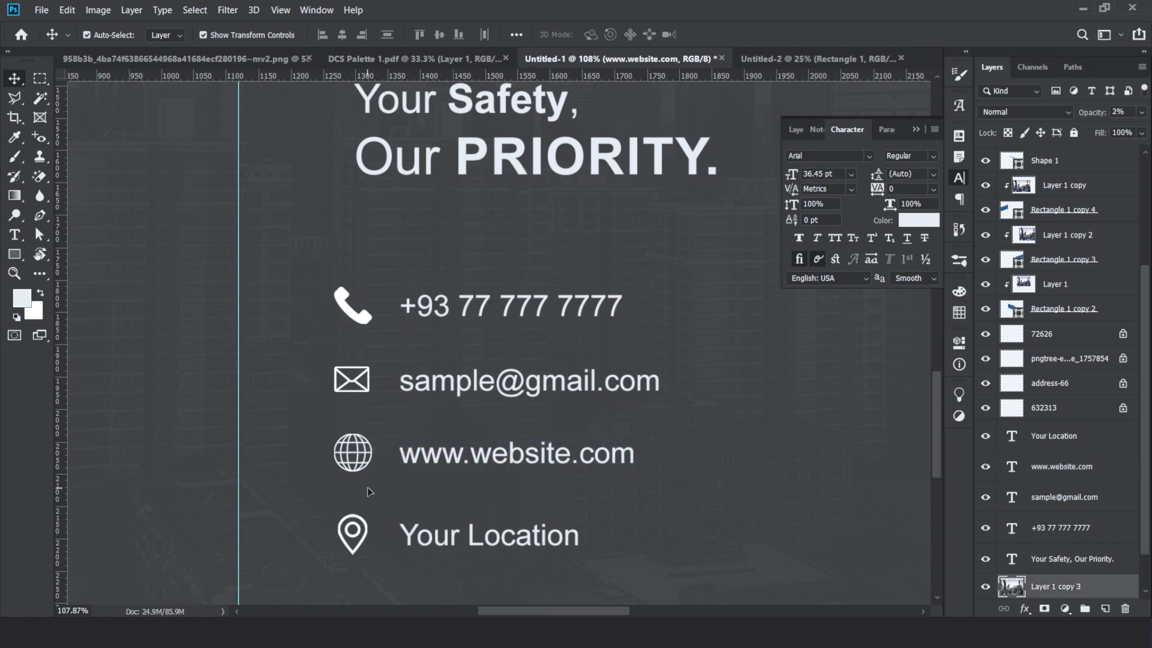
{"action": "left_click", "coordinate": [362, 533]}
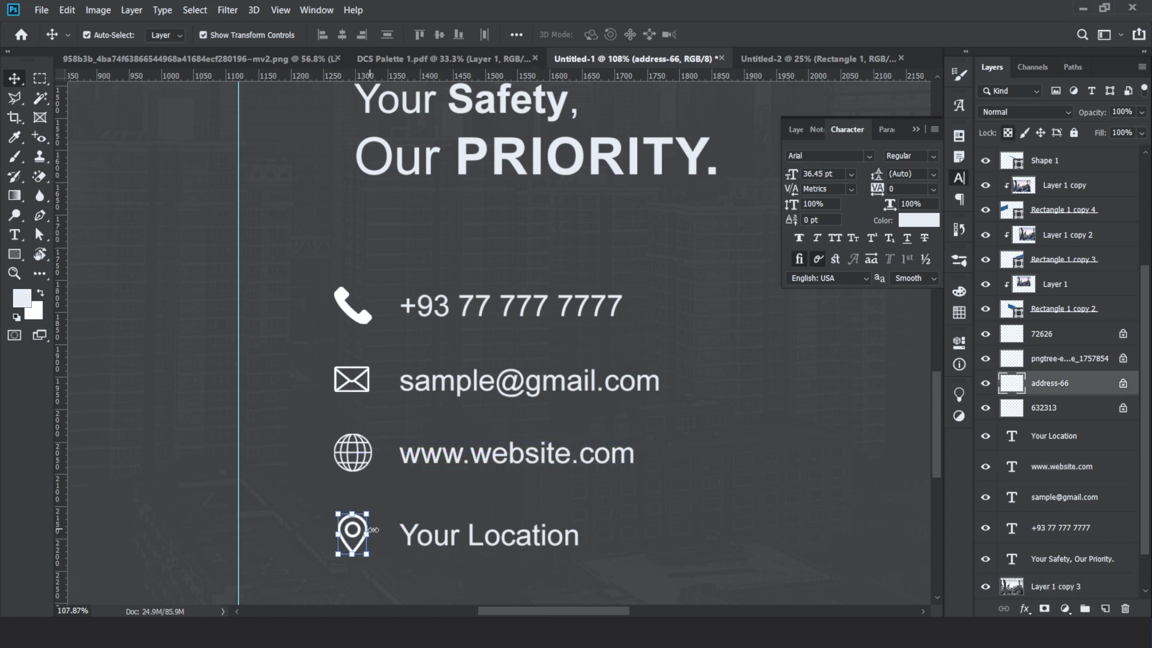
{"action": "left_click_drag", "start_coordinate": [418, 541], "coordinate": [411, 529]}
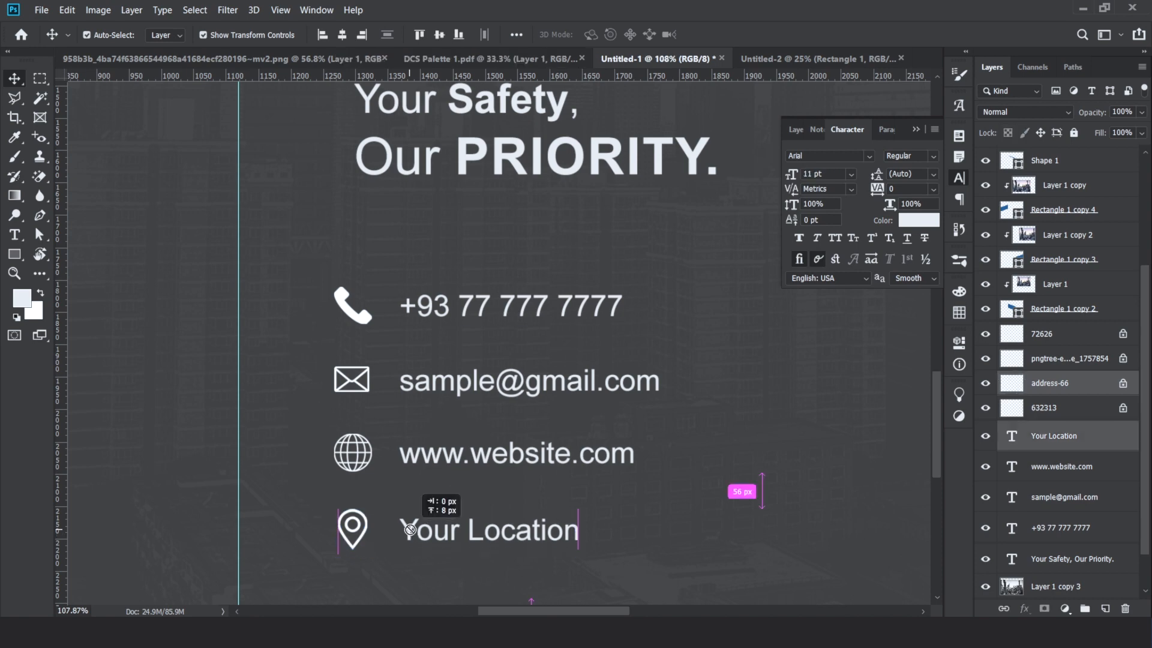
{"action": "scroll", "coordinate": [410, 529], "scroll_direction": "down", "scroll_amount": 5}
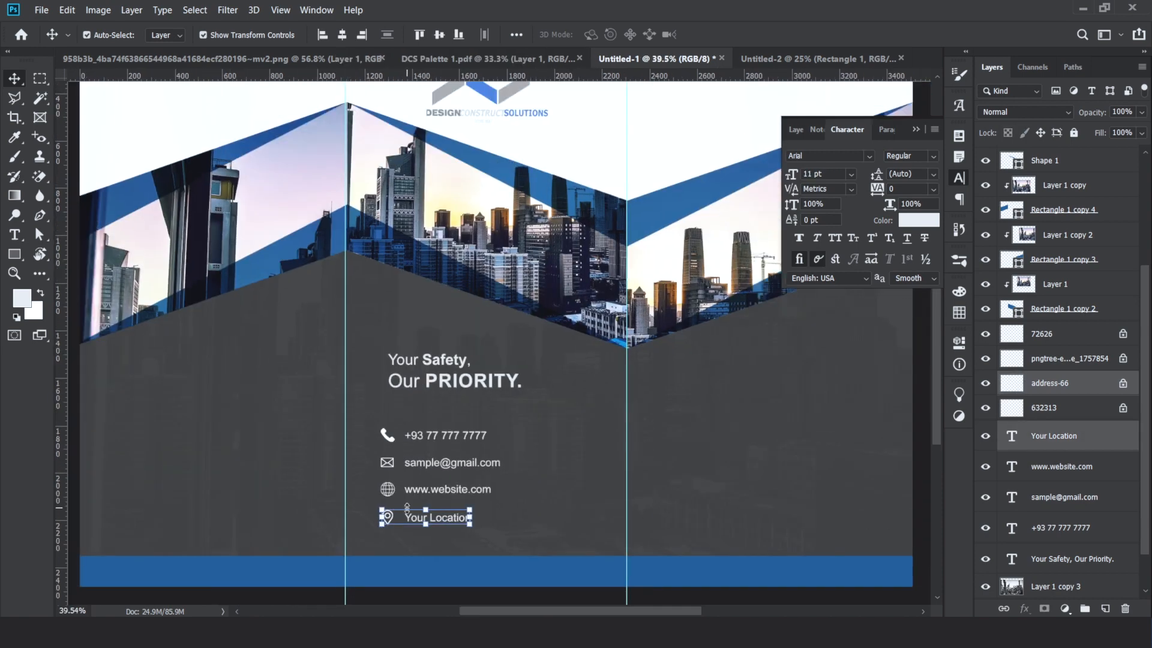
Deselect the location row and examine the spacing of the contact rows in the middle panel
{"action": "scroll", "coordinate": [407, 507], "scroll_direction": "down", "scroll_amount": 1}
{"action": "left_click", "coordinate": [161, 451]}
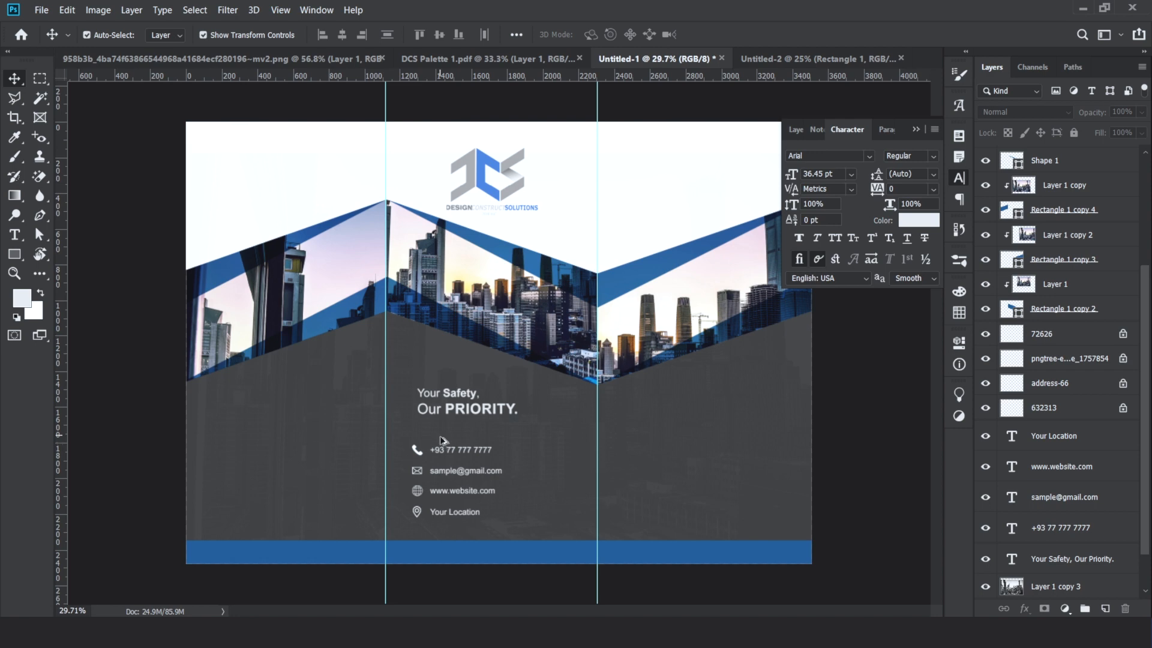
{"action": "scroll", "coordinate": [444, 477], "scroll_direction": "up", "scroll_amount": 3}
{"action": "scroll", "coordinate": [444, 480], "scroll_direction": "down", "scroll_amount": 2}
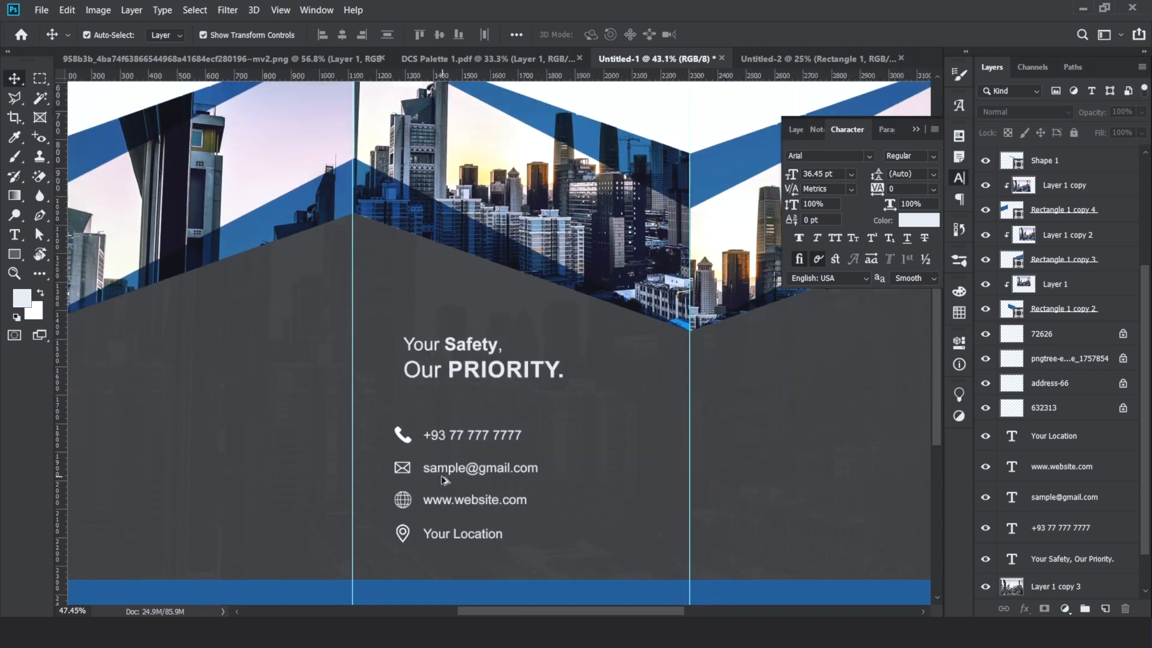
{"action": "scroll", "coordinate": [412, 486], "scroll_direction": "up", "scroll_amount": 2}
{"action": "scroll", "coordinate": [412, 486], "scroll_direction": "up", "scroll_amount": 3}
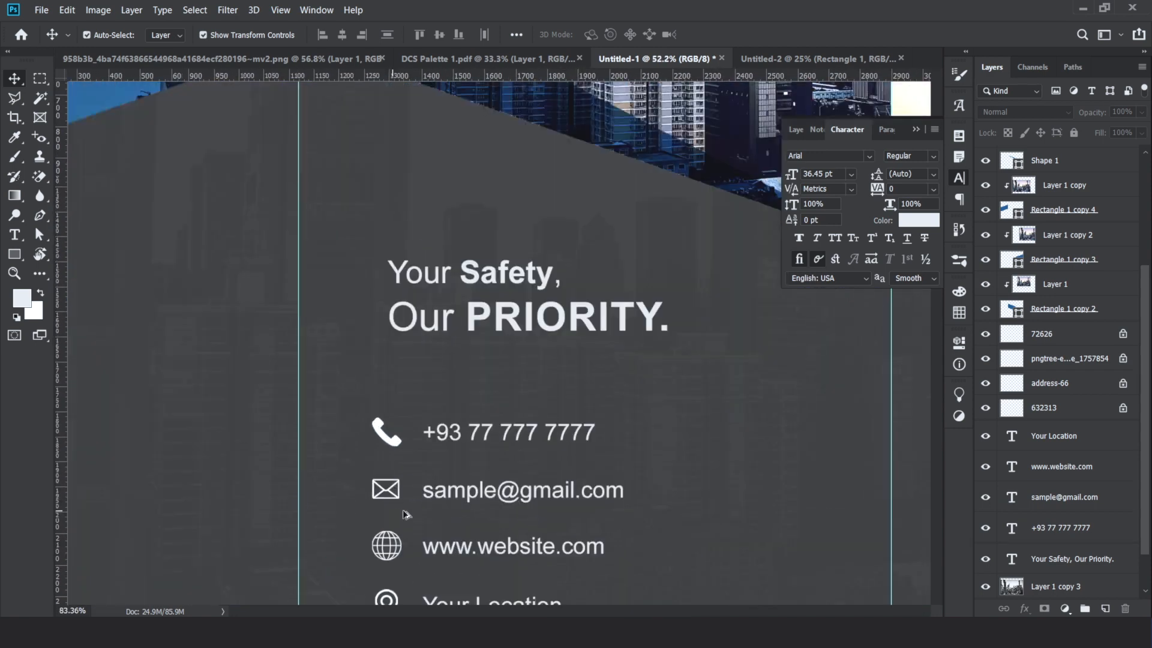
{"action": "scroll", "coordinate": [414, 379], "scroll_direction": "down", "scroll_amount": 2}
{"action": "scroll", "coordinate": [413, 379], "scroll_direction": "down", "scroll_amount": 5}
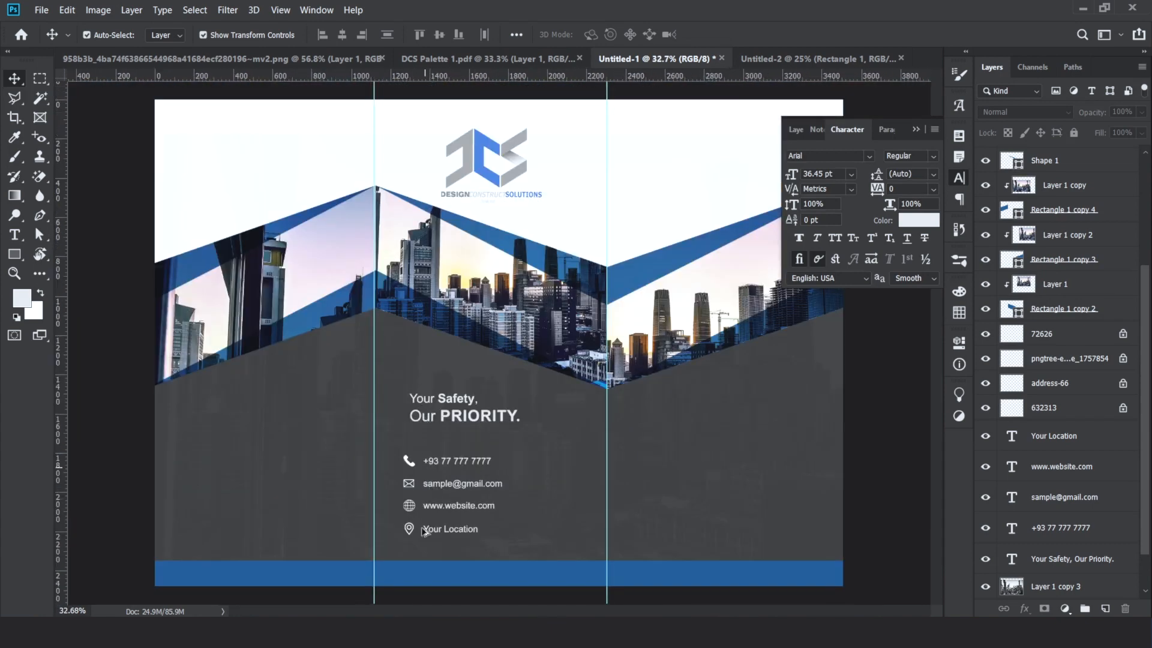
Select the phone icon with its phone number and move both down closer to the e-mail row
{"action": "scroll", "coordinate": [418, 500], "scroll_direction": "up", "scroll_amount": 3}
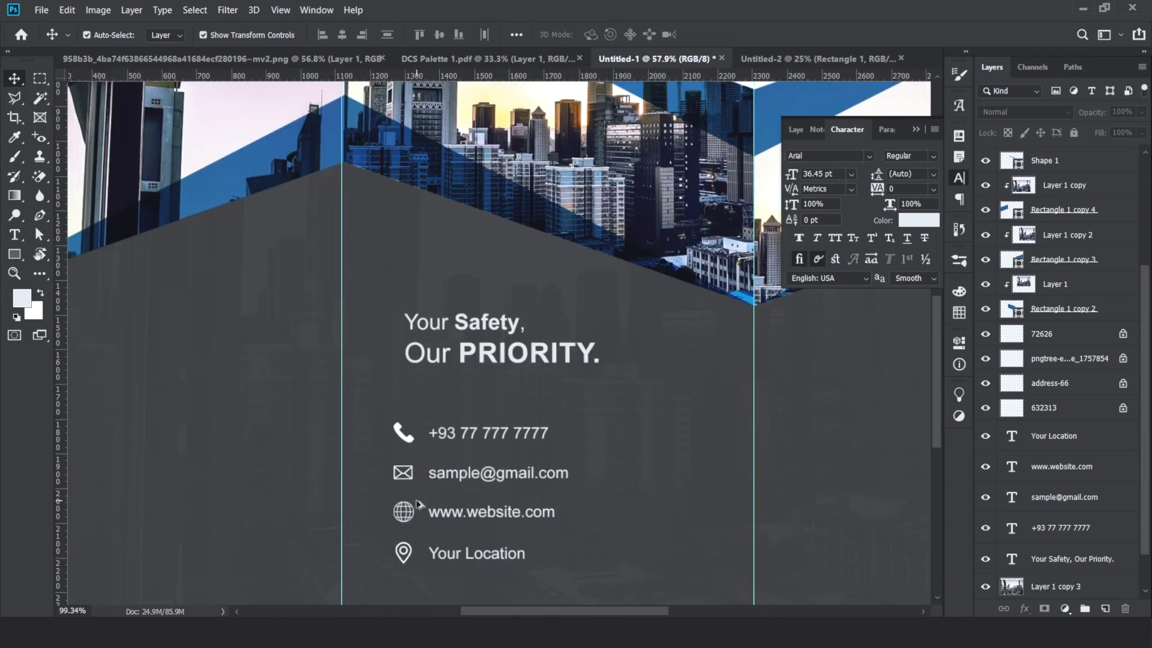
{"action": "scroll", "coordinate": [404, 412], "scroll_direction": "down", "scroll_amount": 2}
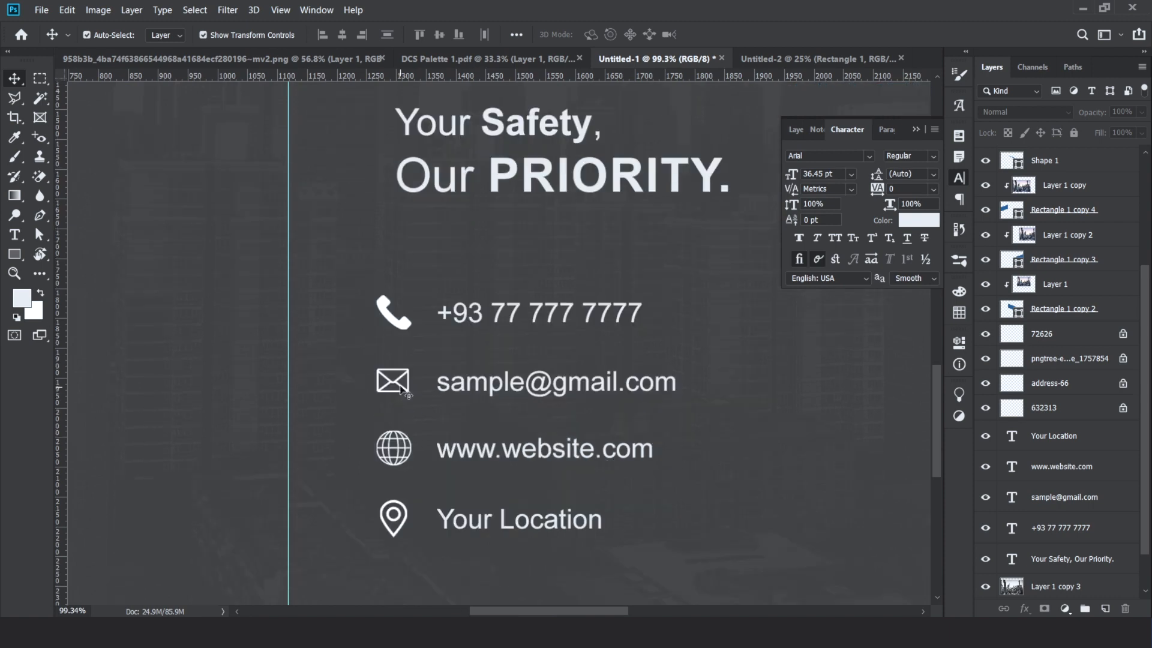
{"action": "left_click", "coordinate": [403, 331]}
{"action": "left_click", "coordinate": [459, 316], "text": "shift"}
{"action": "left_click_drag", "start_coordinate": [459, 316], "coordinate": [455, 334]}
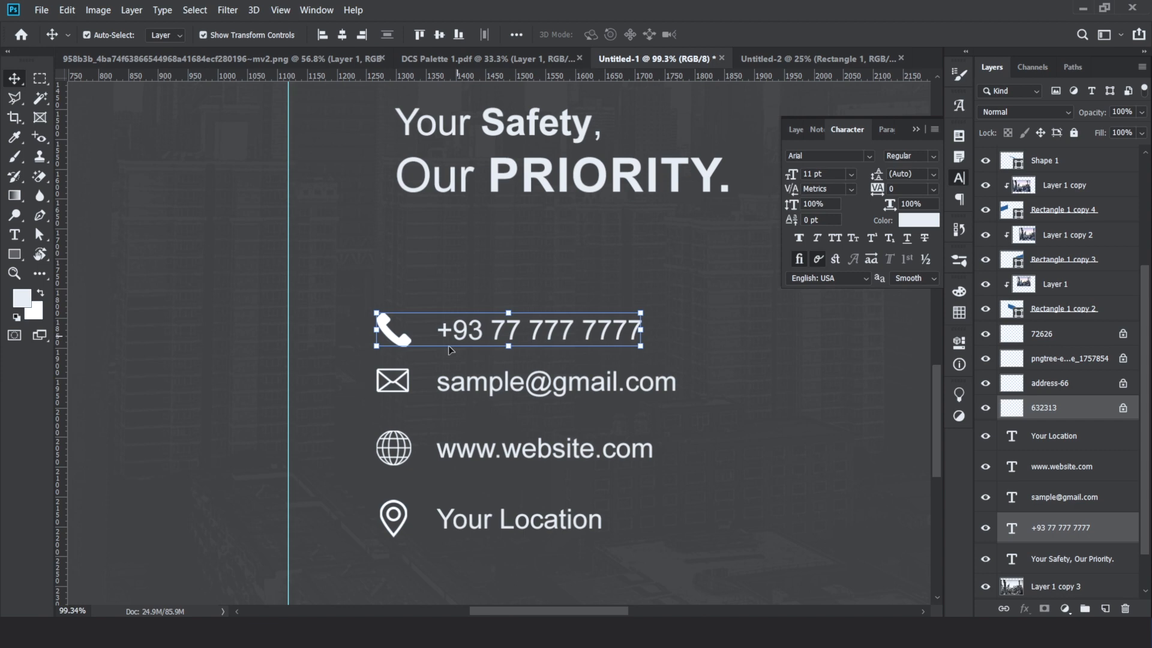
Select the globe icon with the website text and move both up closer to the e-mail row
{"action": "left_click", "coordinate": [406, 447]}
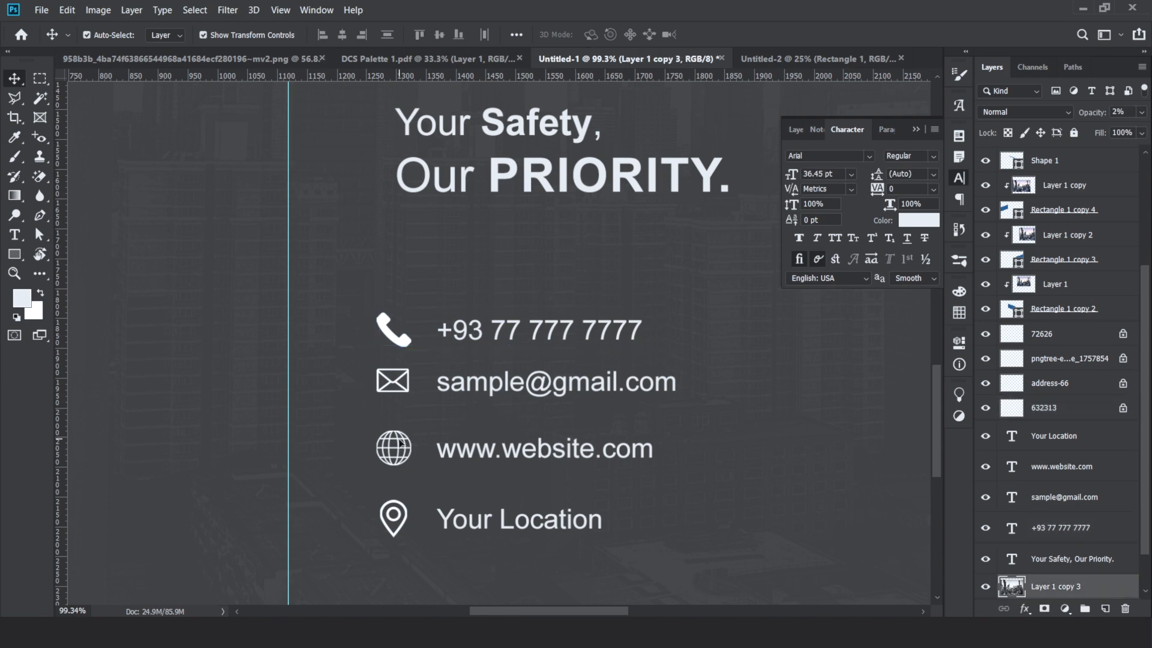
{"action": "left_click", "coordinate": [401, 443]}
{"action": "left_click", "coordinate": [474, 453], "text": "shift"}
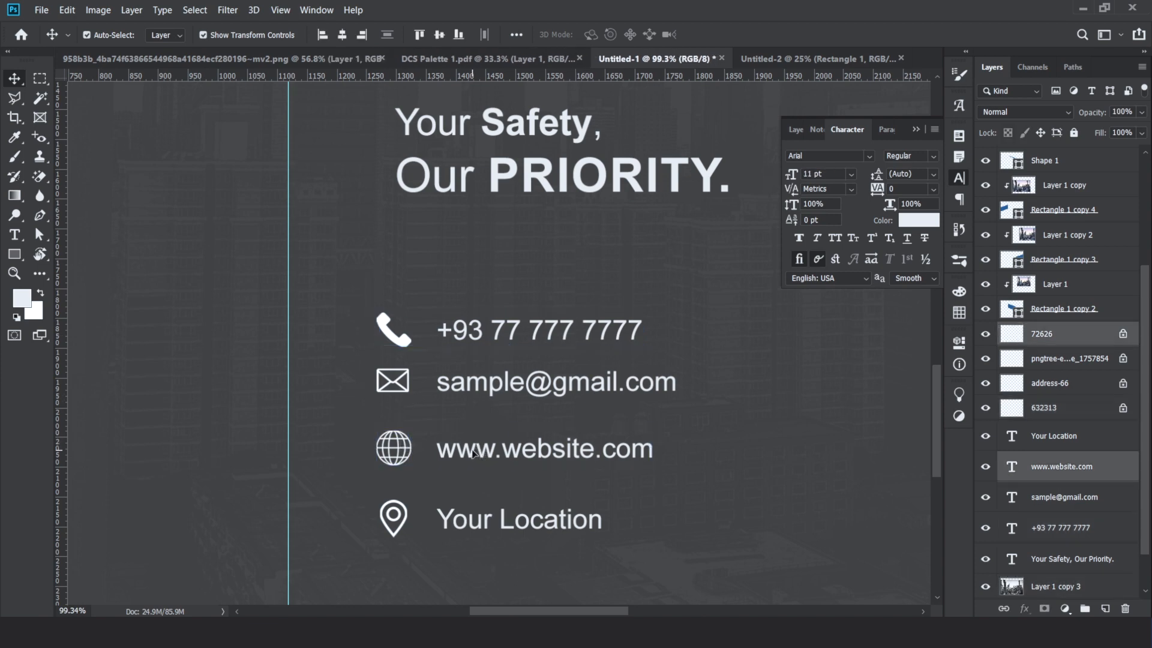
{"action": "left_click_drag", "start_coordinate": [474, 452], "coordinate": [474, 436]}
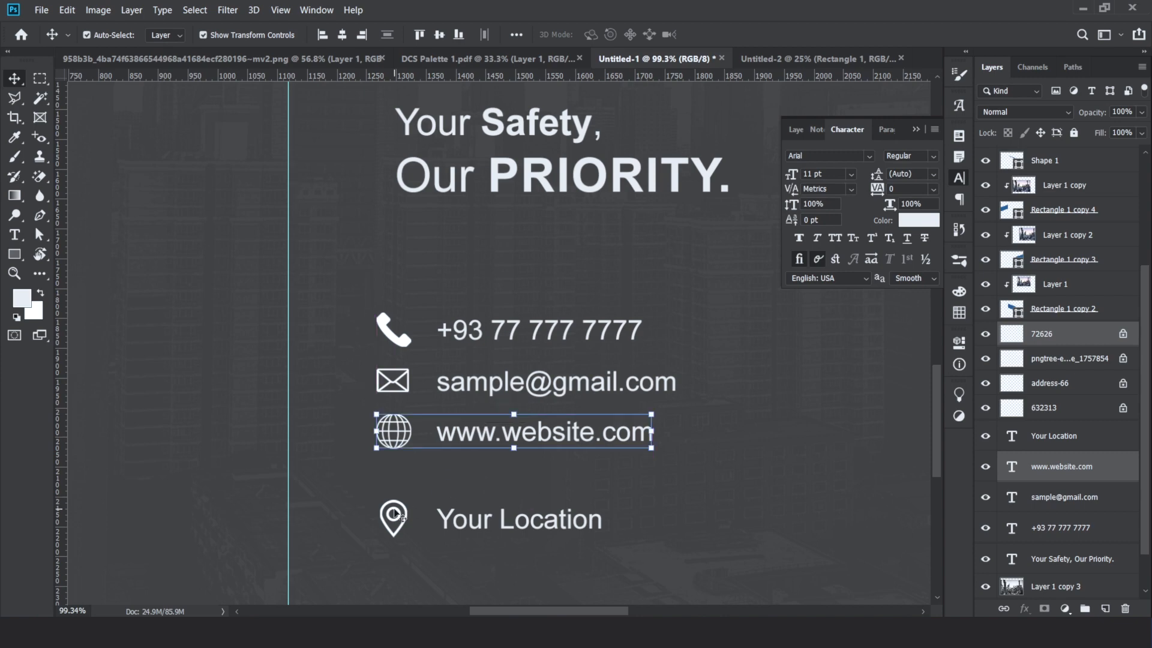
Select the location pin with the "Your Location" text and move both up beneath the website row
{"action": "left_click", "coordinate": [400, 516]}
{"action": "left_click", "coordinate": [445, 523], "text": "shift"}
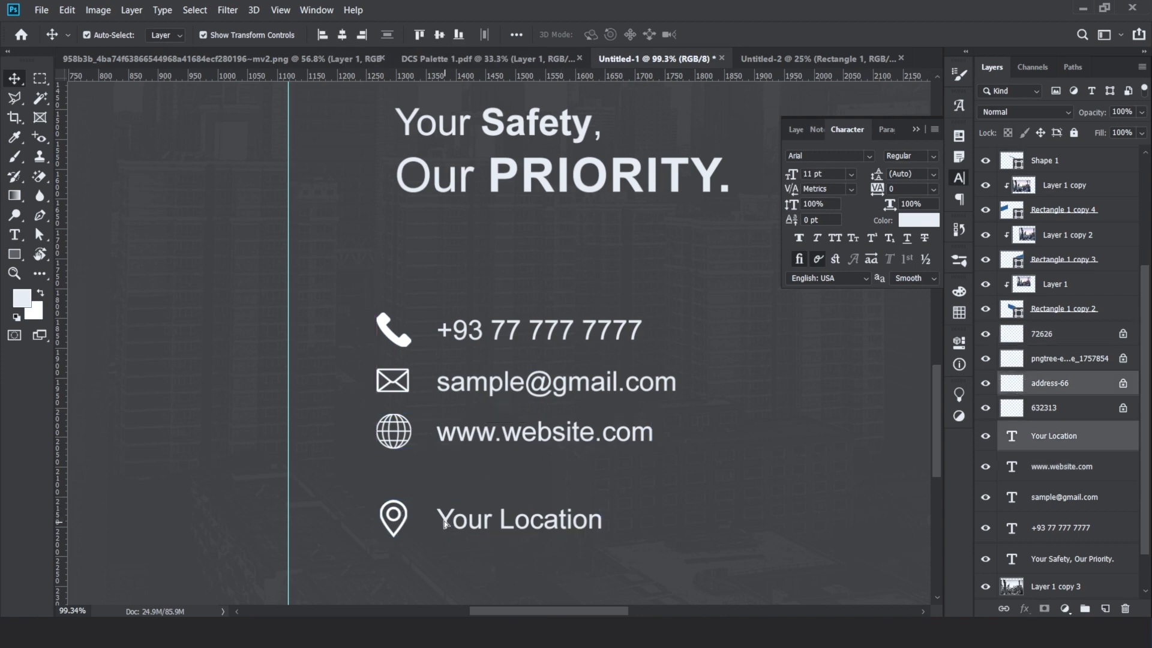
{"action": "left_click_drag", "start_coordinate": [445, 523], "coordinate": [445, 495]}
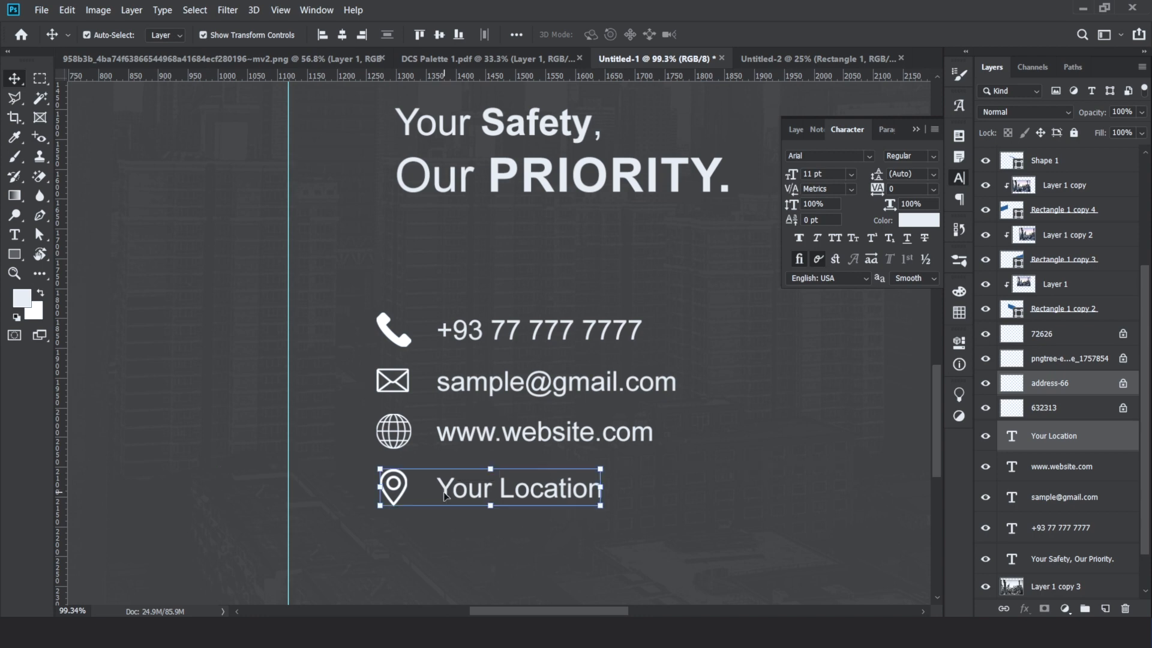
Select the icons and texts of all four contact rows and put their layers into a new group
{"action": "left_click", "coordinate": [438, 442], "text": "shift"}
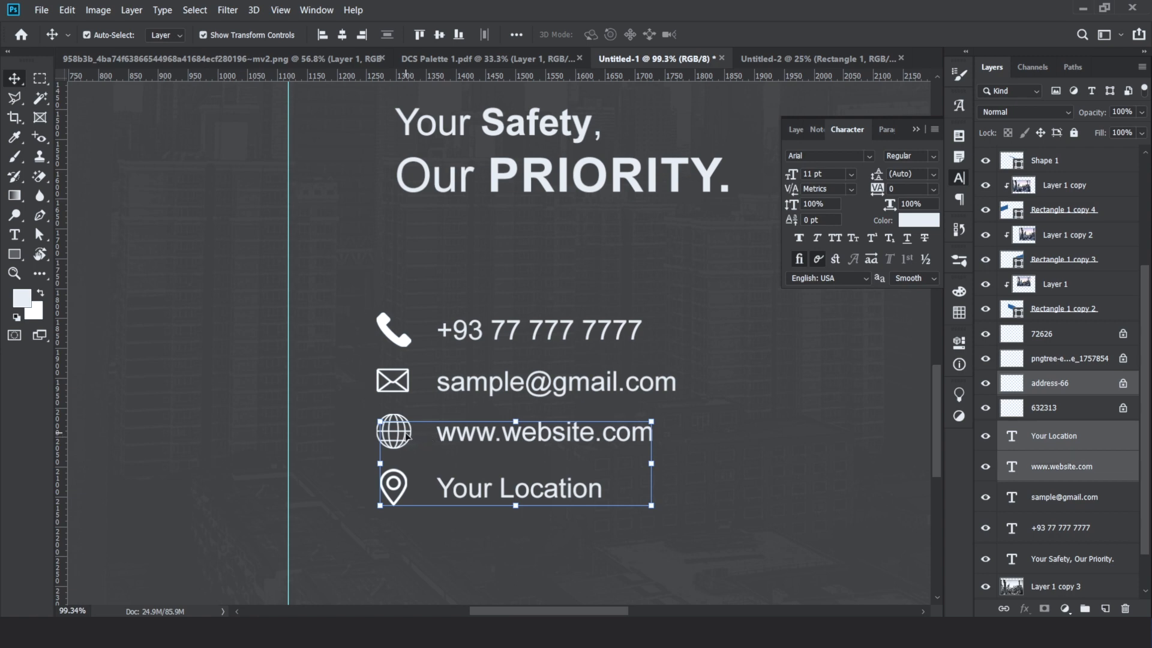
{"action": "left_click", "coordinate": [406, 436], "text": "shift"}
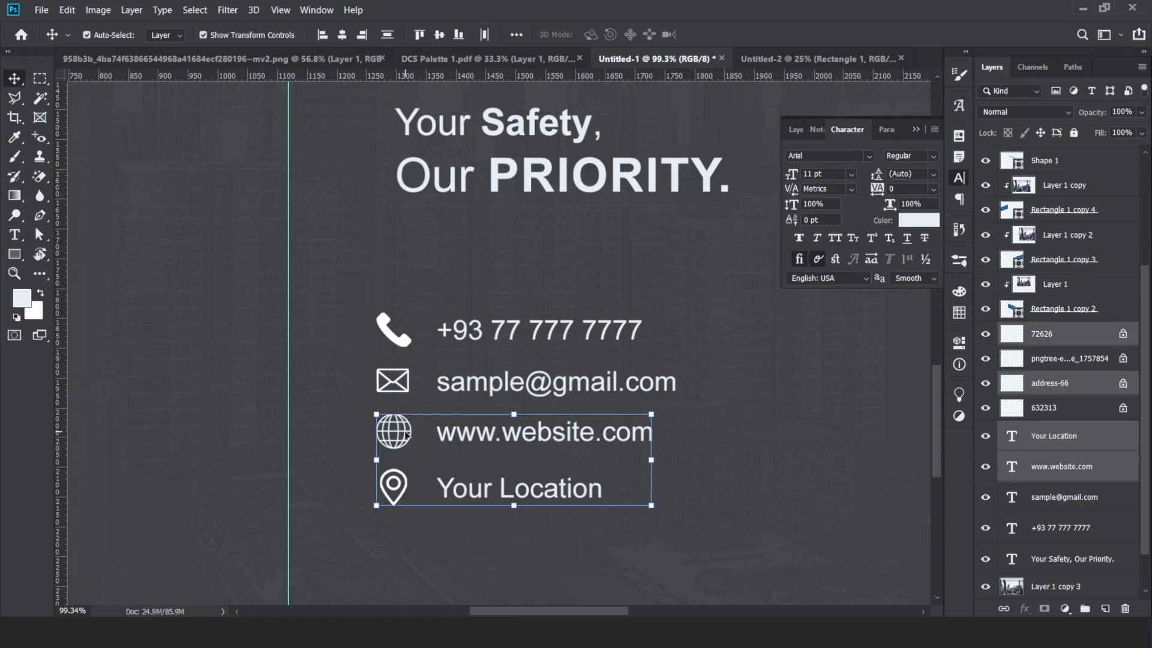
{"action": "left_click", "coordinate": [400, 384], "text": "shift"}
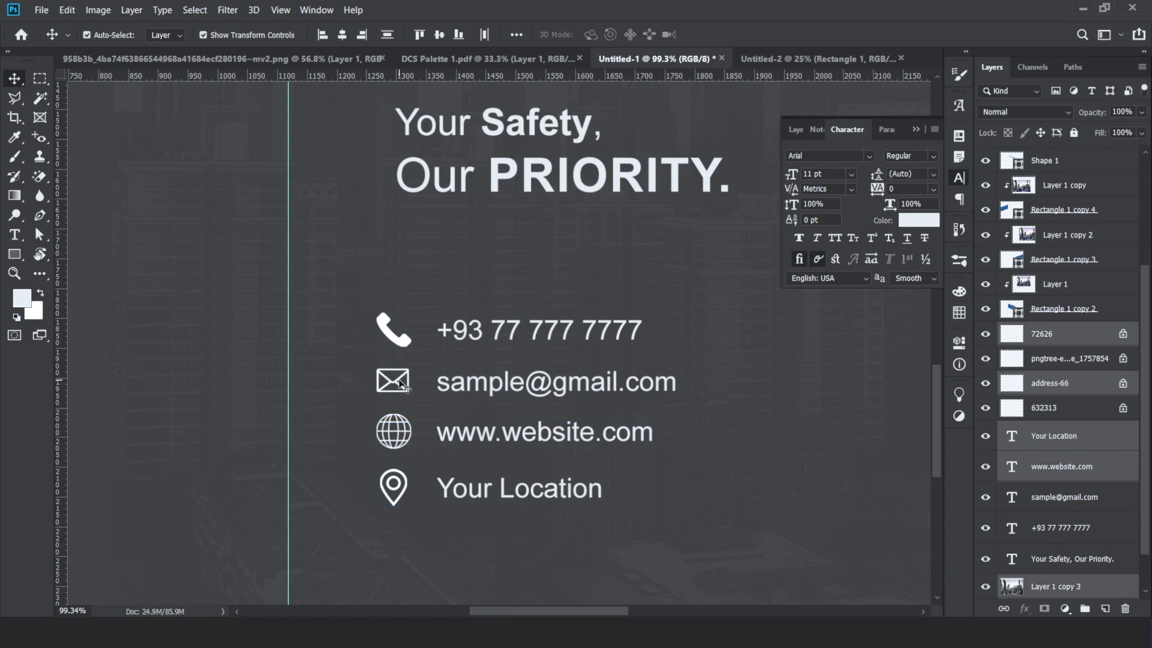
{"action": "left_click", "coordinate": [400, 384], "text": "shift"}
{"action": "left_click", "coordinate": [399, 385], "text": "shift"}
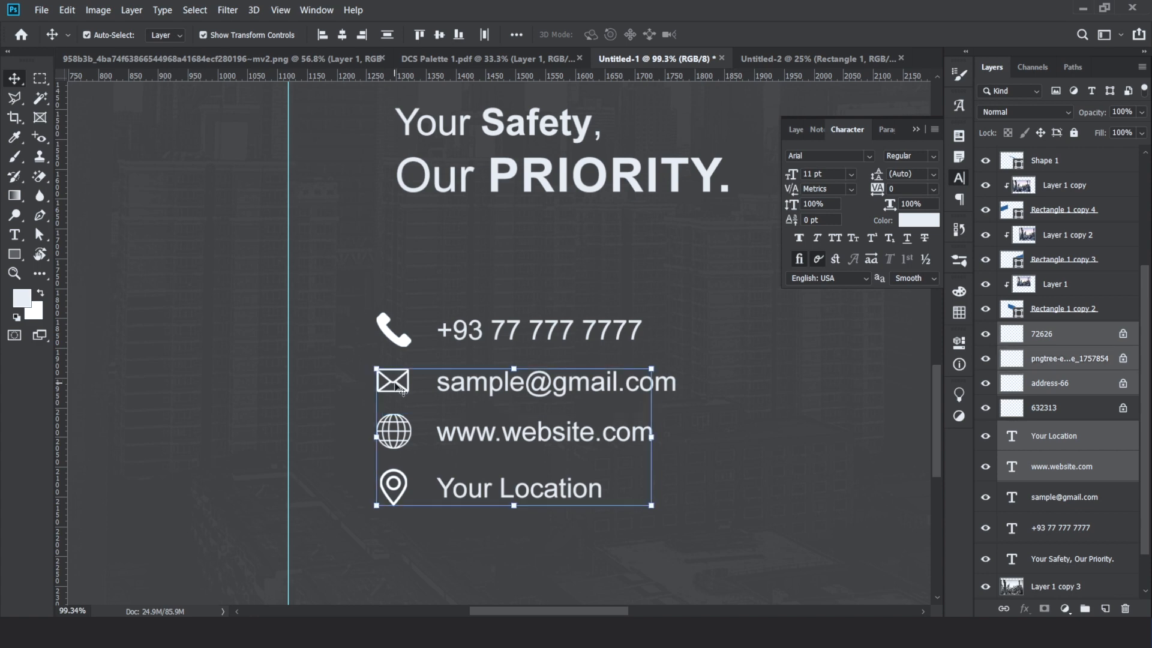
{"action": "left_click", "coordinate": [457, 383], "text": "shift"}
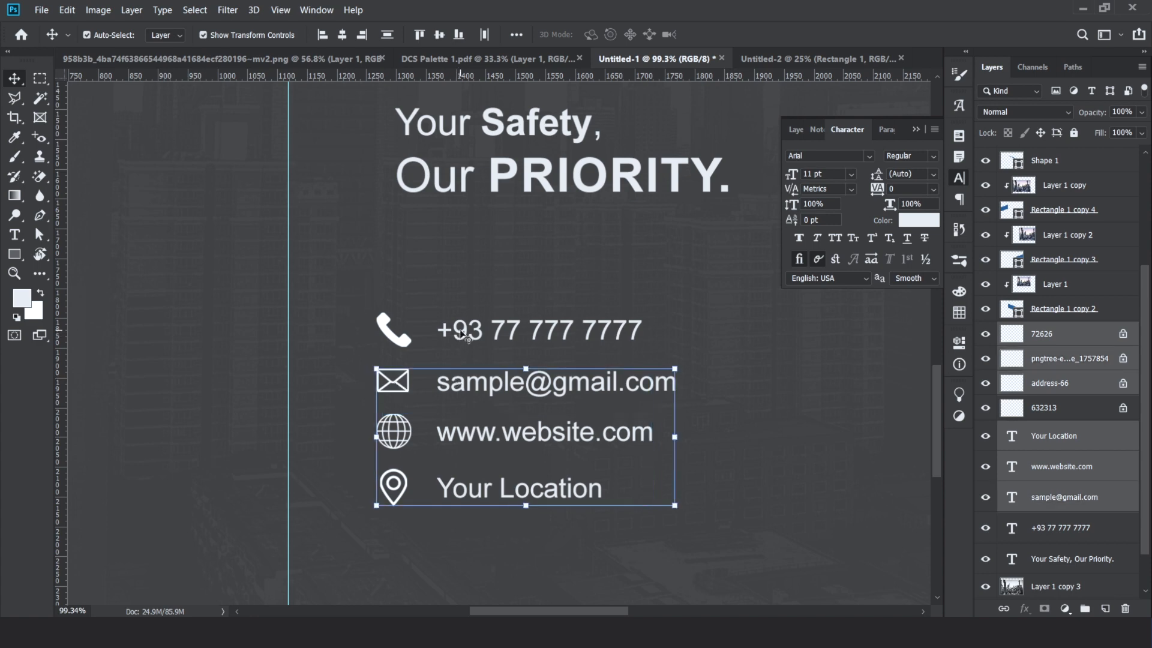
{"action": "left_click", "coordinate": [439, 339], "text": "shift"}
{"action": "left_click", "coordinate": [402, 340], "text": "shift"}
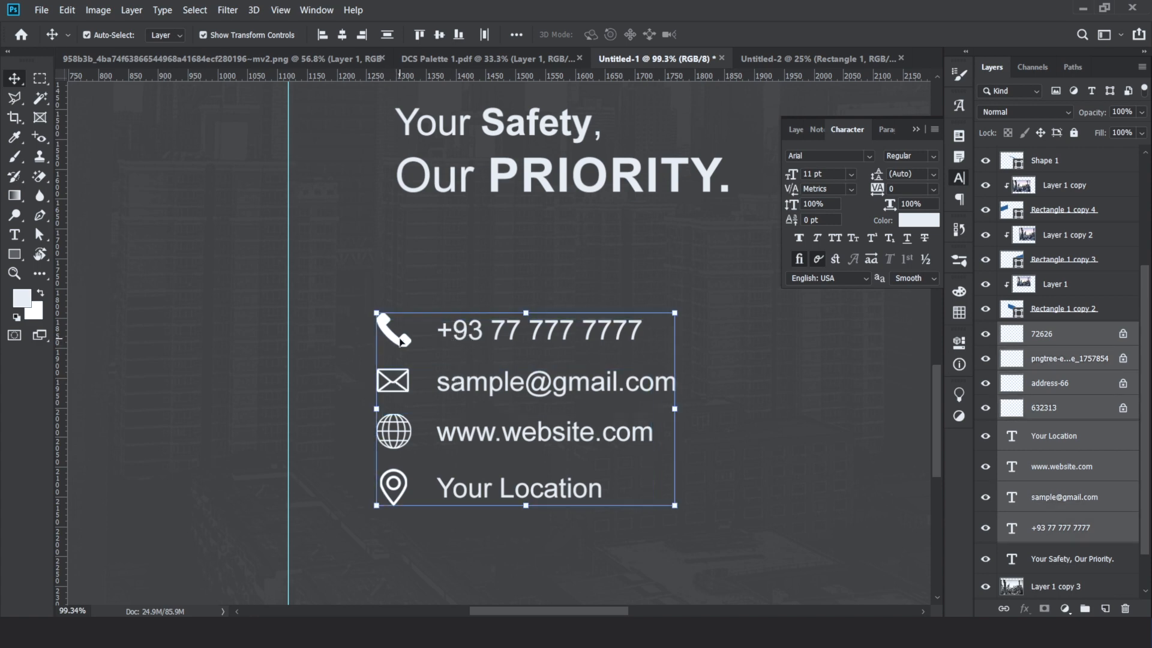
{"action": "scroll", "coordinate": [402, 340], "scroll_direction": "down", "scroll_amount": 5}
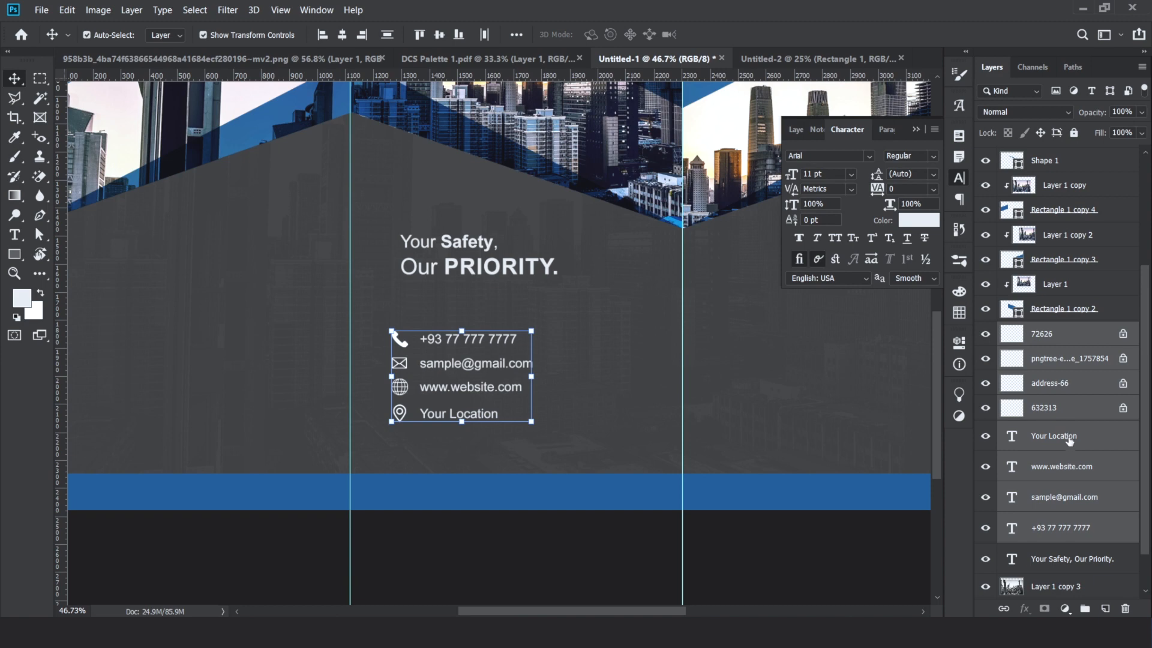
{"action": "left_click_drag", "start_coordinate": [1070, 441], "coordinate": [1085, 611]}
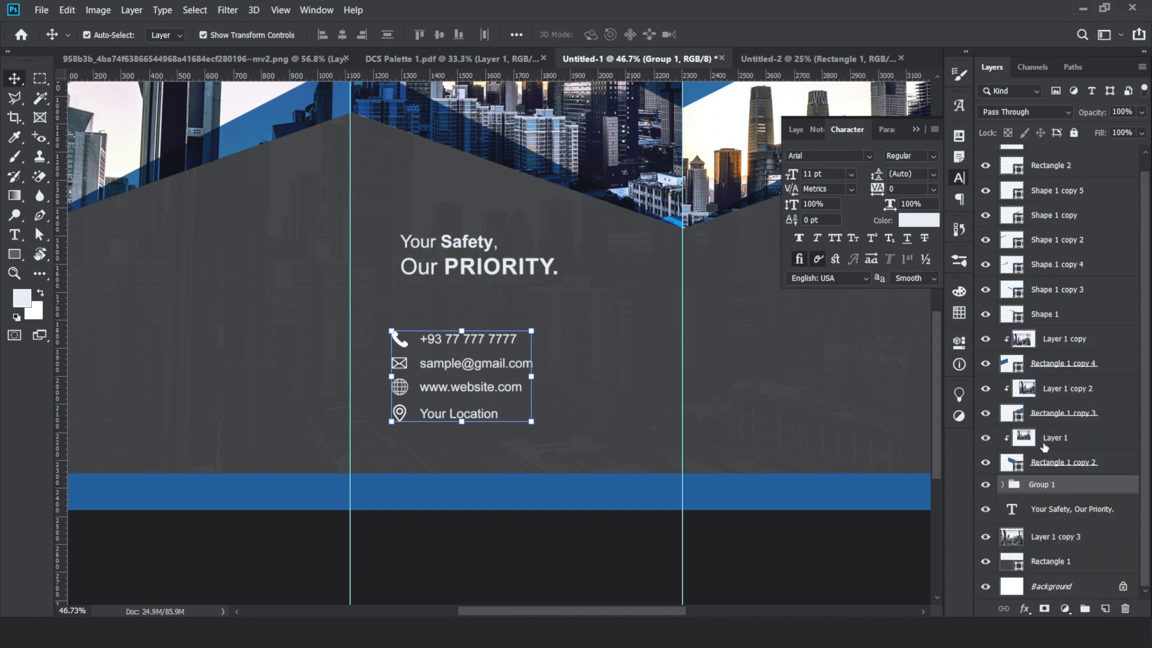
Rename the new contact details group as "Info" and deselect it
{"action": "double_click", "coordinate": [1053, 485]}
{"action": "type", "text": "Info"}
{"action": "key", "text": "Return"}
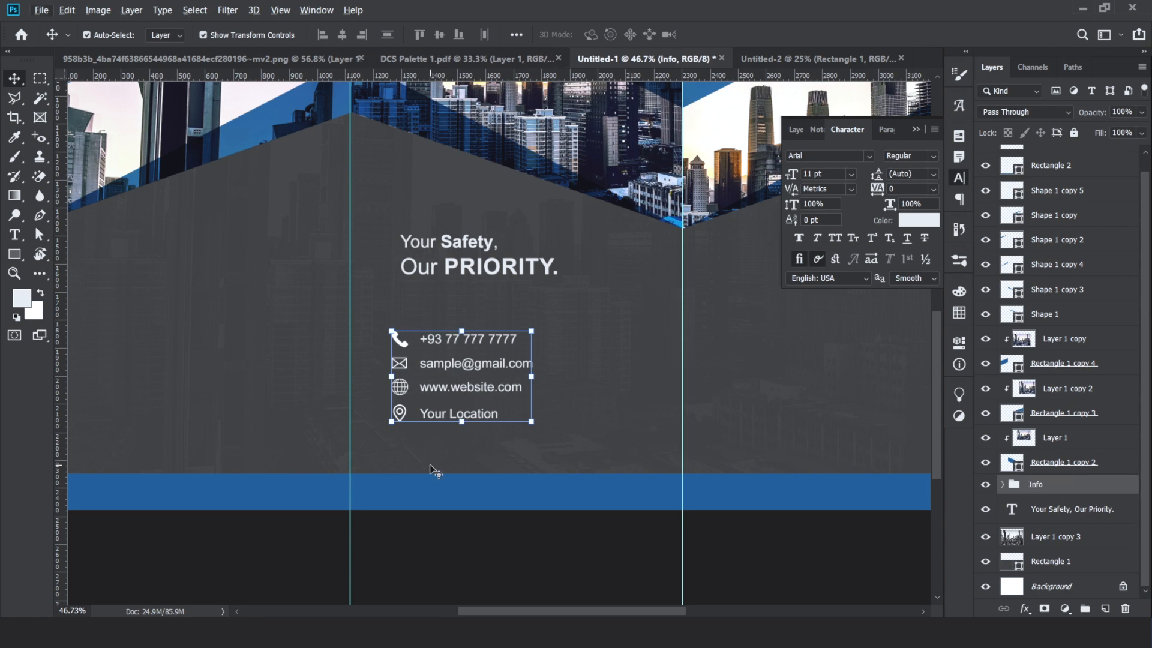
{"action": "left_click", "coordinate": [483, 573]}
Move the Info group straight down, closer to the blue bar at the foot of the middle panel
{"action": "scroll", "coordinate": [422, 399], "scroll_direction": "up", "scroll_amount": 3}
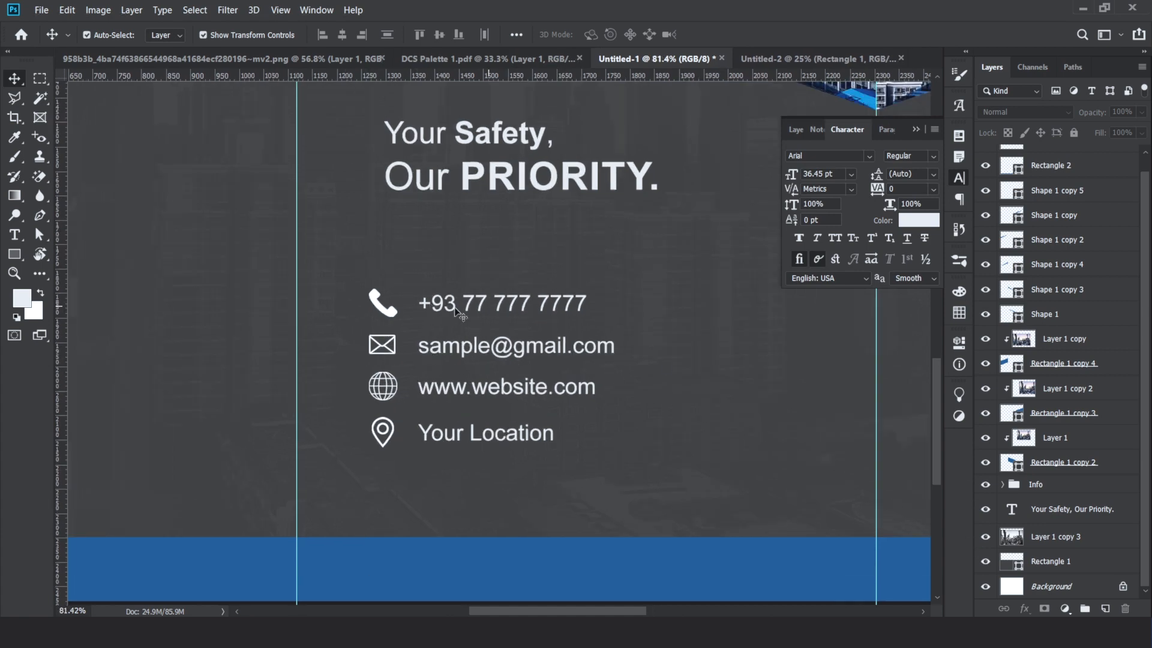
{"action": "left_click", "coordinate": [1058, 489]}
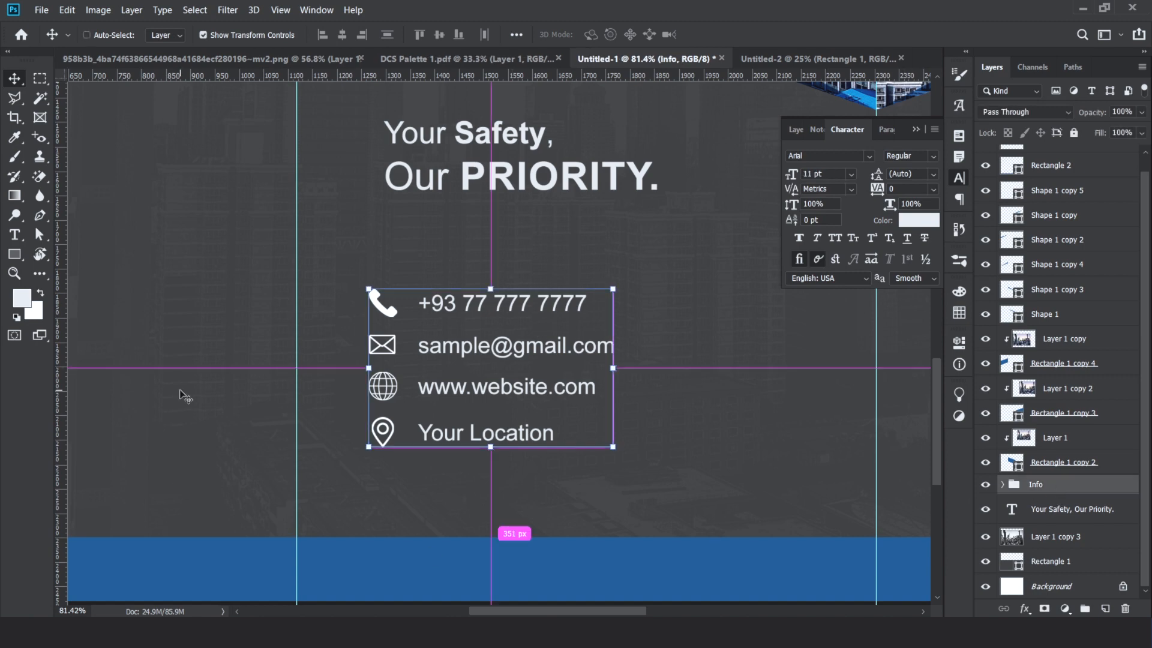
{"action": "key", "text": "ctrl+t"}
{"action": "left_click_drag", "start_coordinate": [442, 354], "coordinate": [445, 392]}
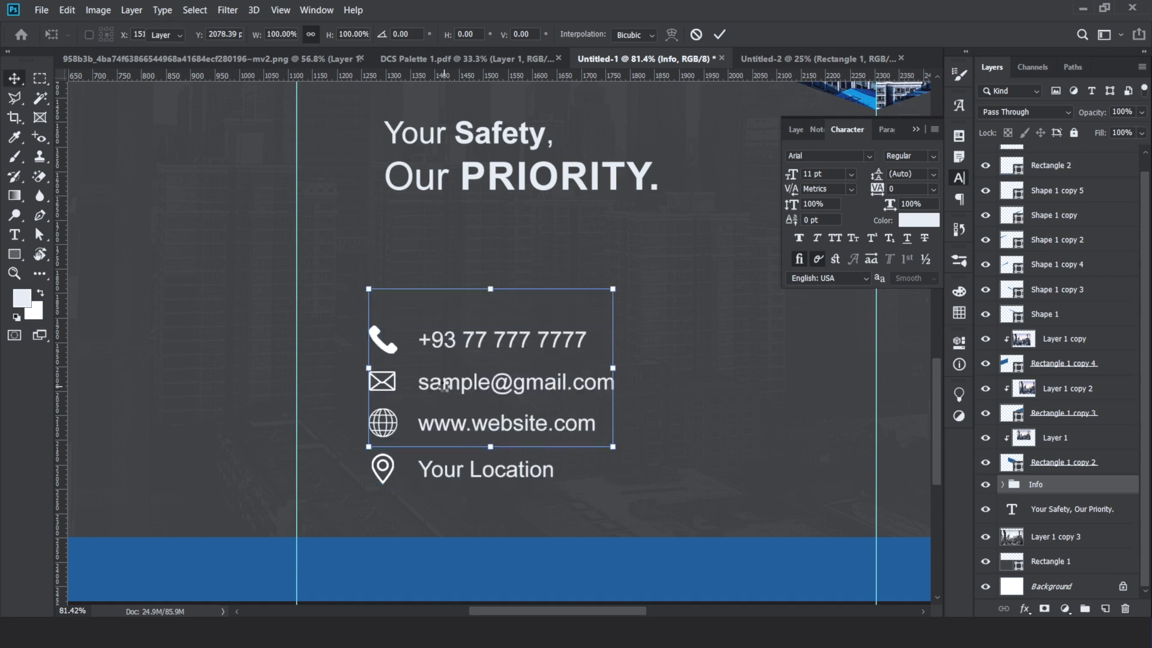
{"action": "key", "text": "Return"}
{"action": "scroll", "coordinate": [445, 387], "scroll_direction": "down", "scroll_amount": 5}
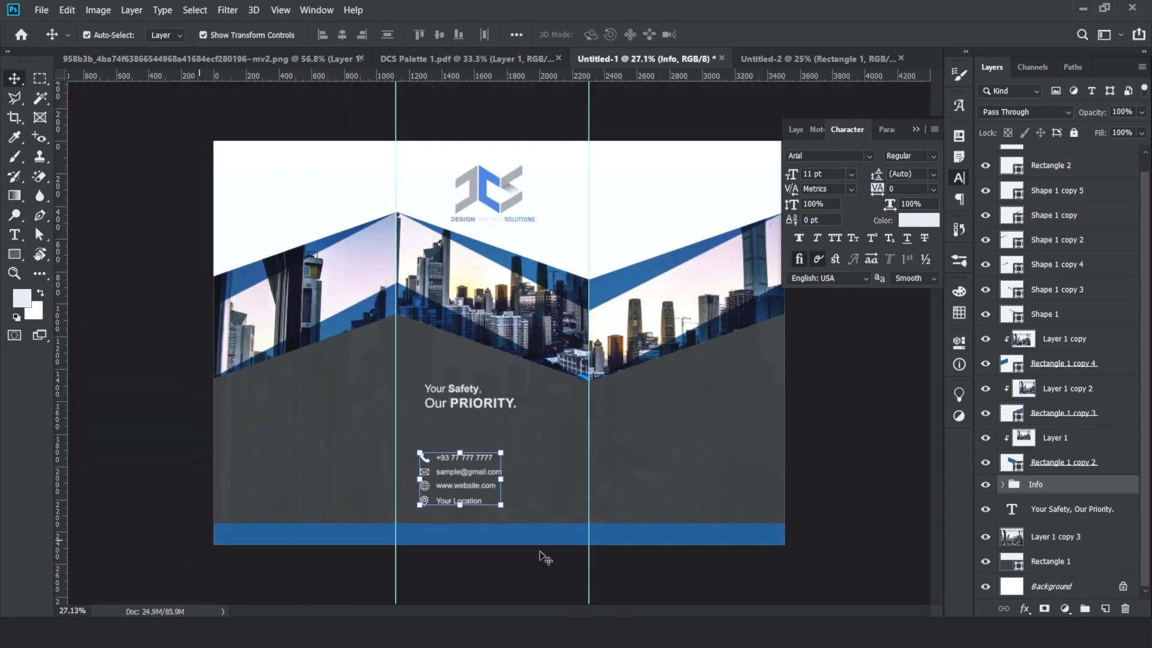
{"action": "left_click", "coordinate": [669, 568]}
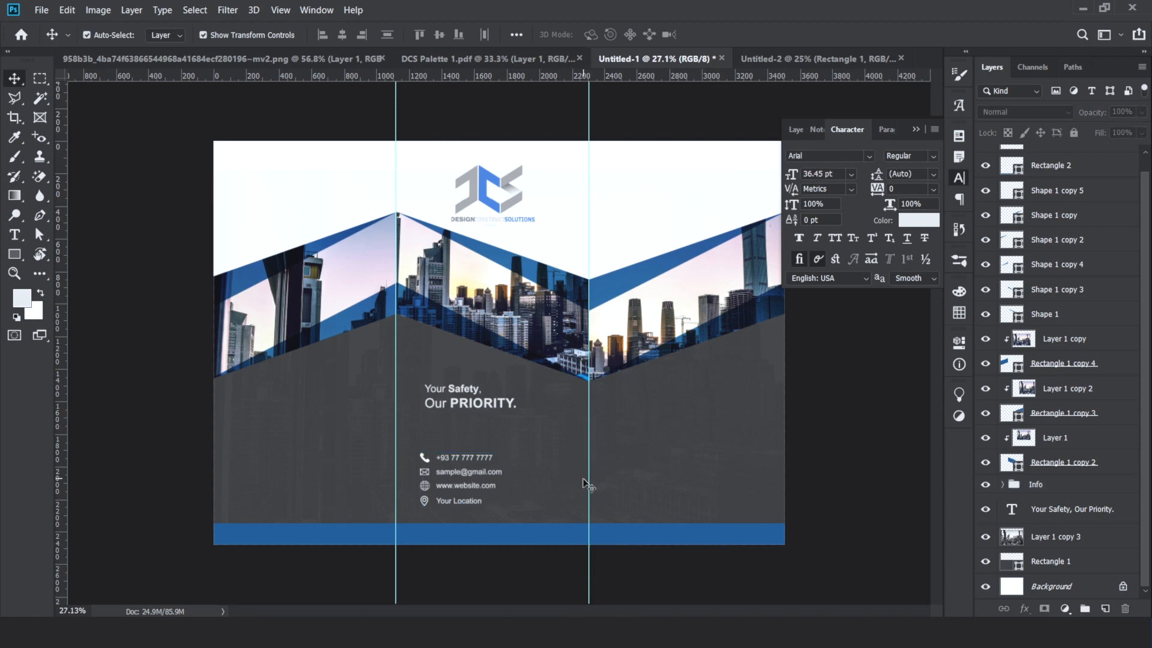
Hide and show the Rectangle 2 layer to check that it is the blue bottom bar
{"action": "left_click", "coordinate": [553, 537]}
{"action": "left_click", "coordinate": [986, 165]}
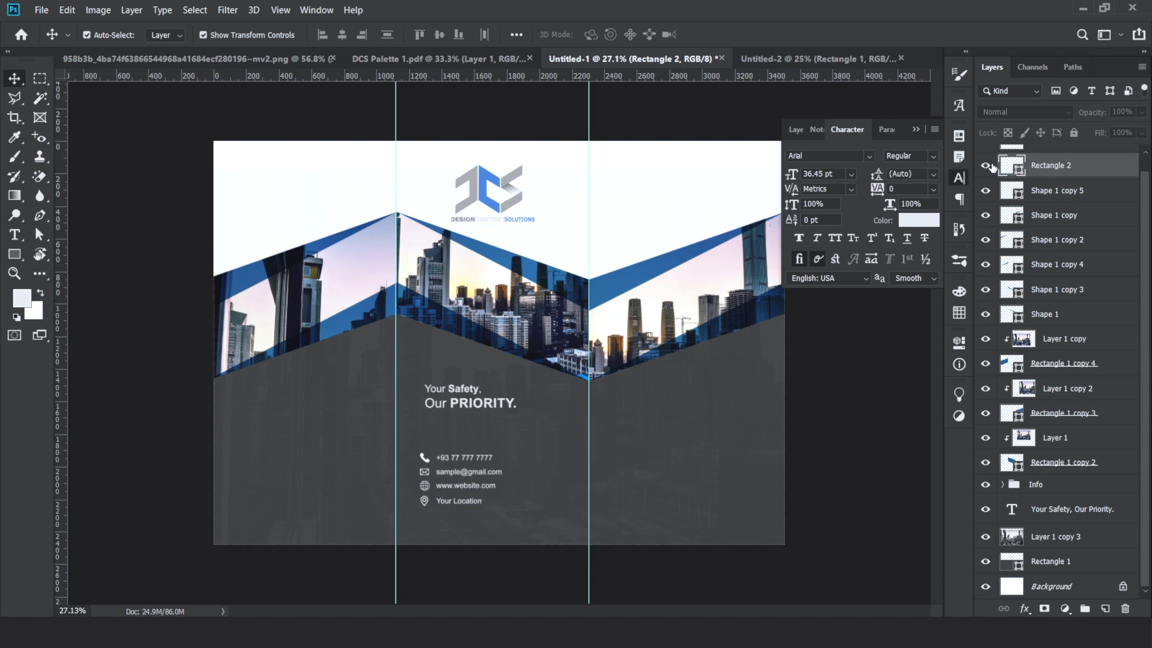
{"action": "left_click", "coordinate": [986, 166]}
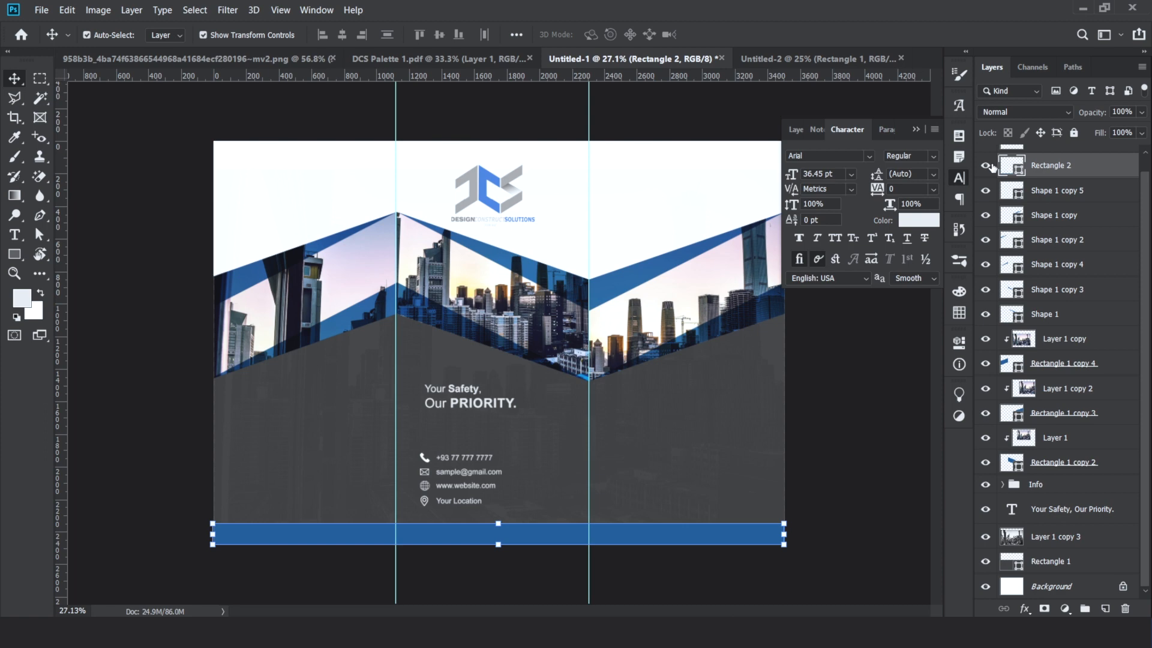
{"action": "left_click", "coordinate": [870, 328]}
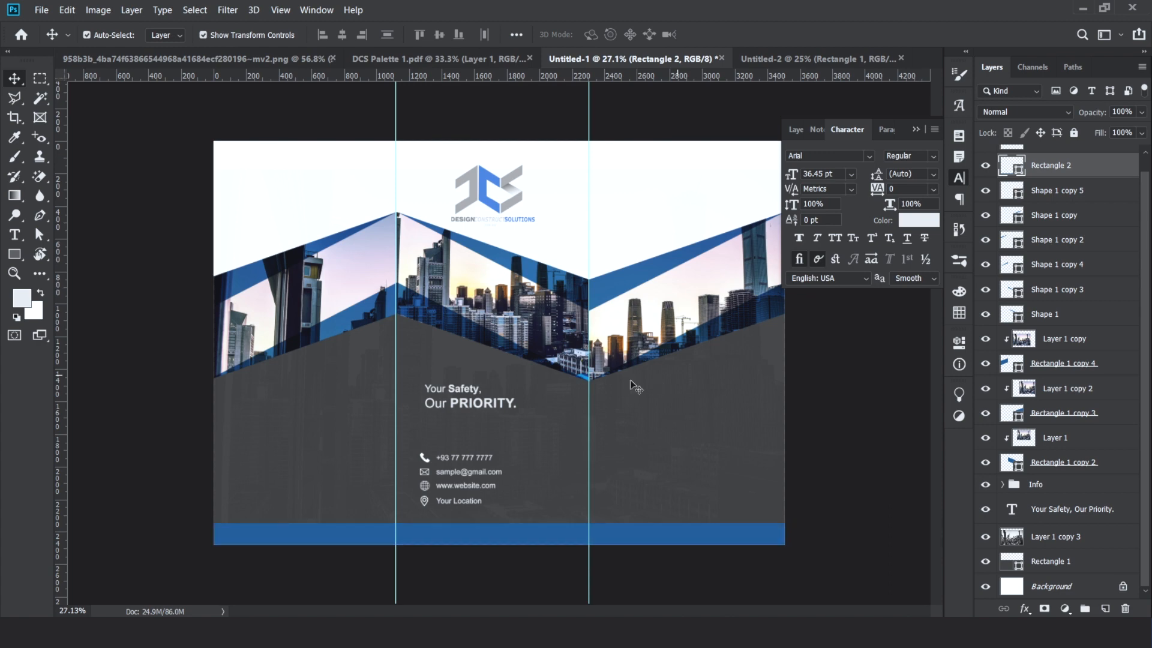
Check the blend mode of the Shape 1 copy strip over the third panel's photo, keeping it as is
{"action": "left_click", "coordinate": [654, 293]}
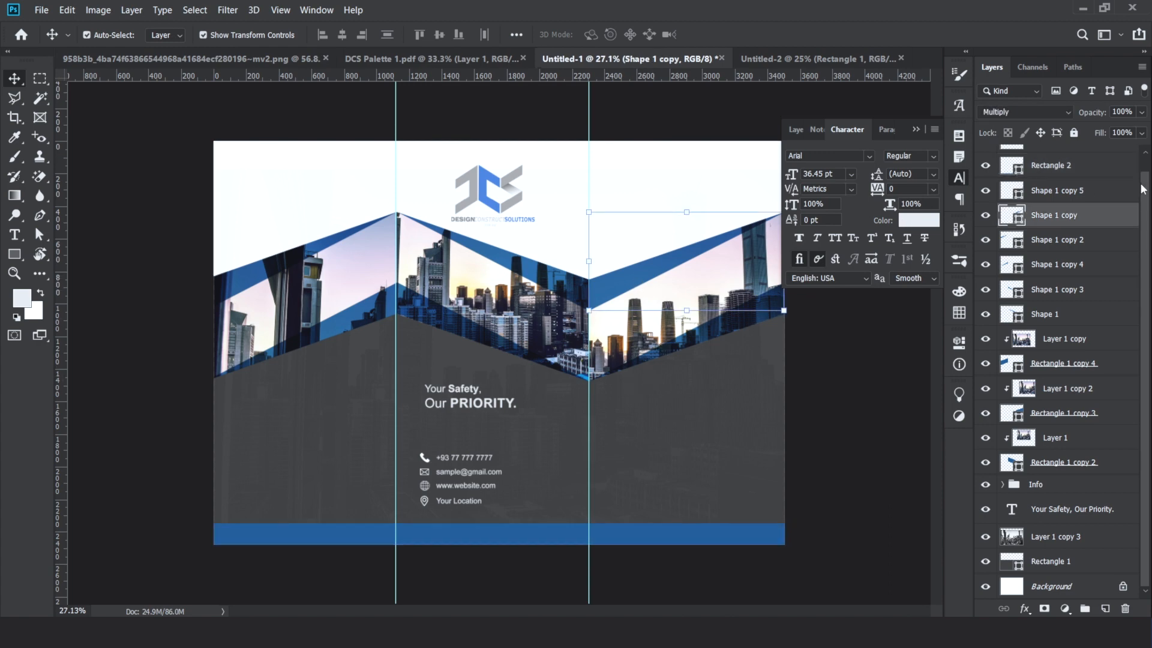
{"action": "left_click", "coordinate": [1020, 112]}
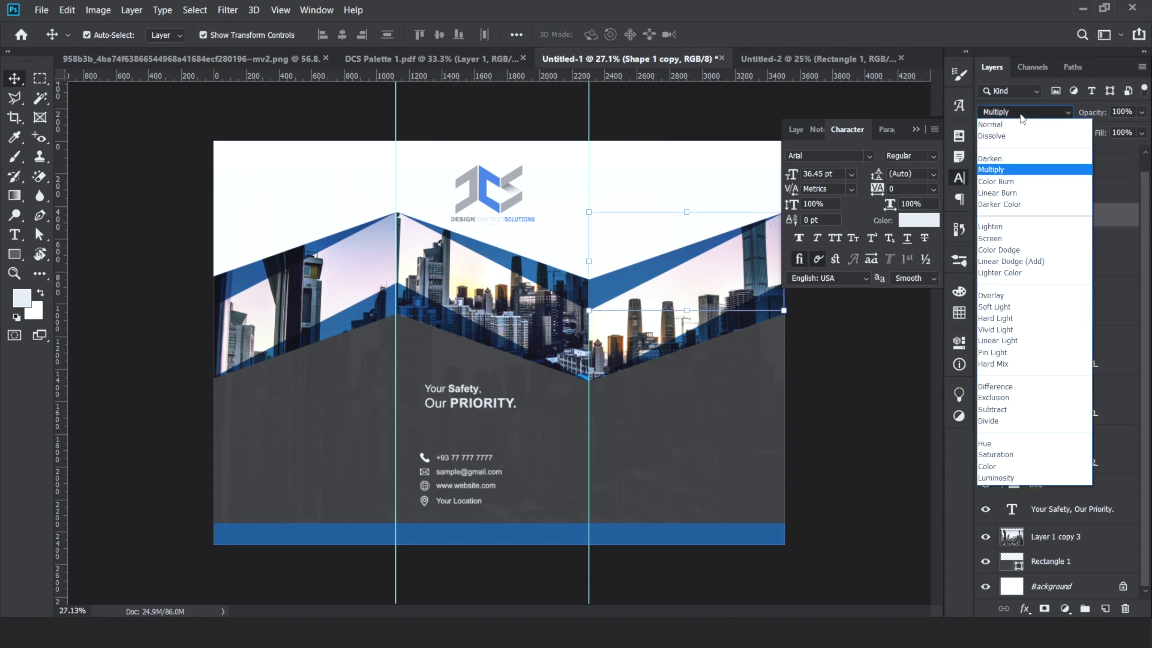
{"action": "left_click", "coordinate": [655, 279]}
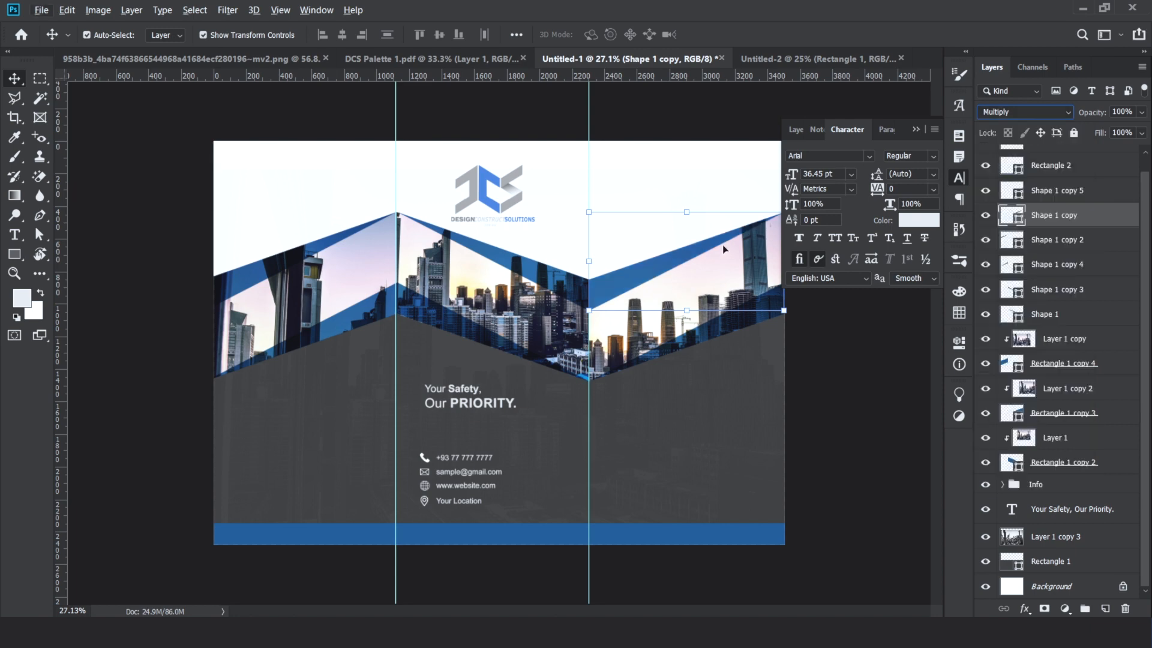
Set the blend mode of all six blue Shape 1 strips, from Shape 1 to Shape 1 copy 5, to Normal
{"action": "left_click", "coordinate": [1040, 313]}
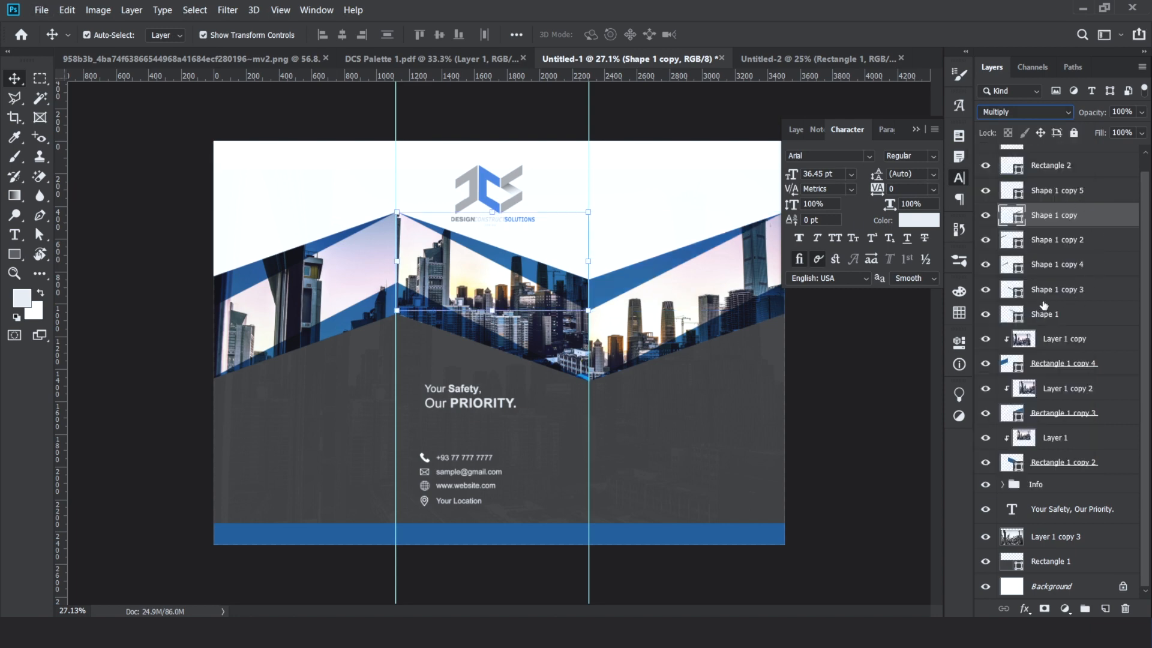
{"action": "scroll", "coordinate": [1049, 222], "scroll_direction": "up", "scroll_amount": 1}
{"action": "left_click", "coordinate": [1040, 183], "text": "shift"}
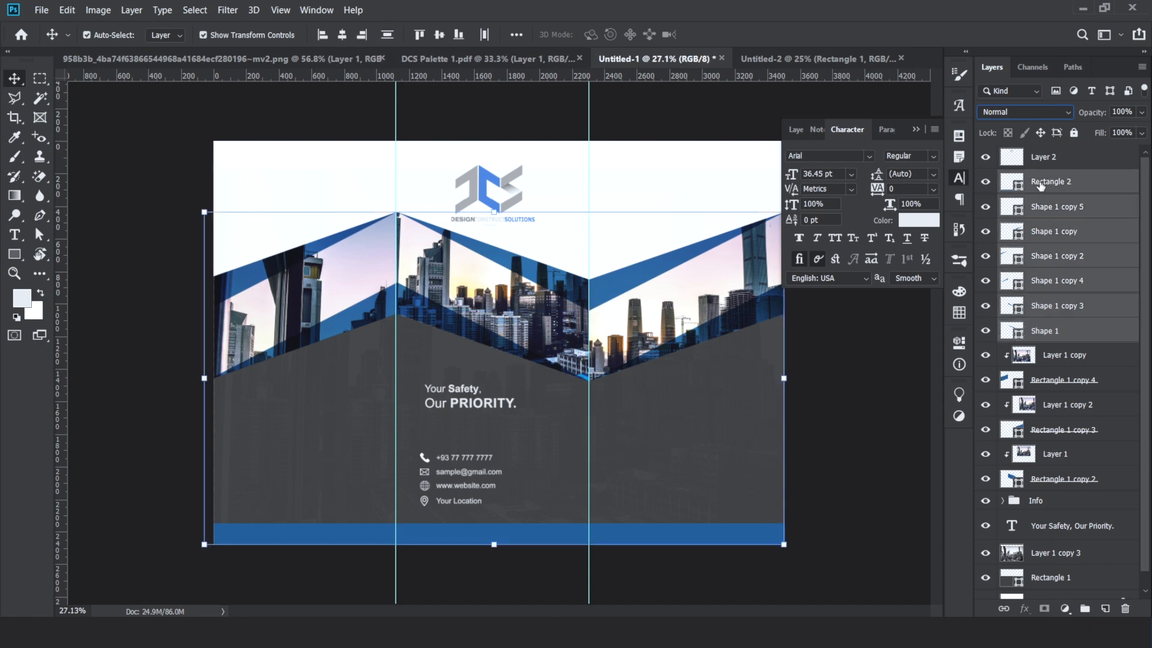
{"action": "left_click", "coordinate": [1044, 207], "text": "shift"}
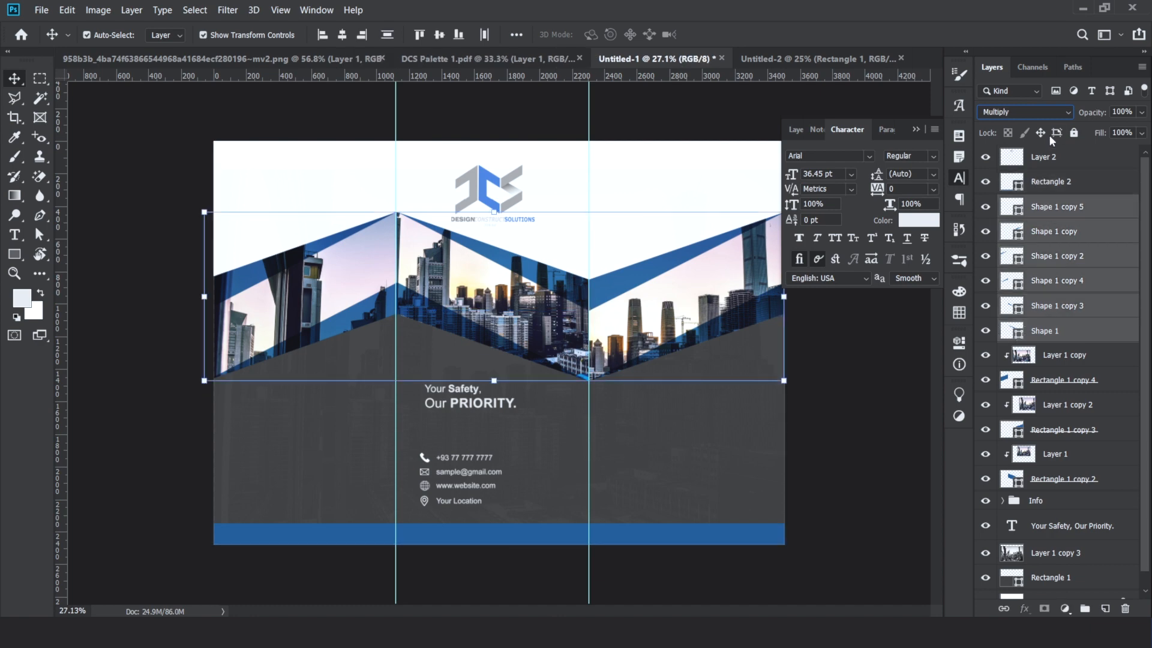
{"action": "left_click", "coordinate": [1034, 112]}
{"action": "left_click", "coordinate": [1020, 118]}
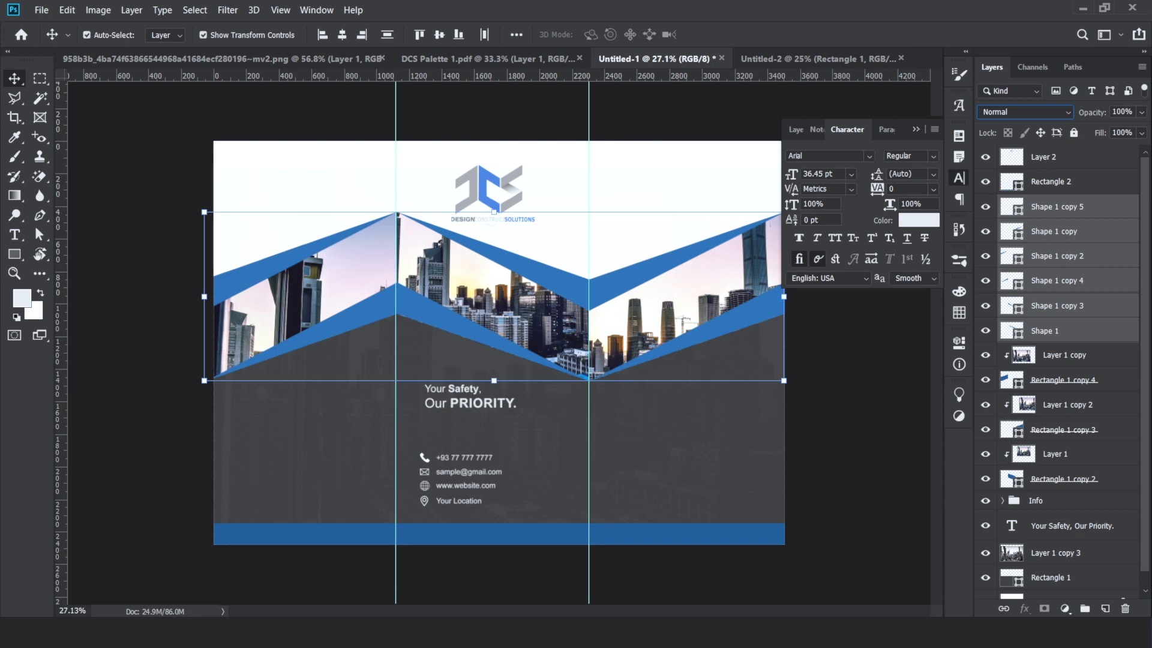
Reduce the opacity of the six blue Shape 1 strips to 82% and collapse the Character settings
{"action": "left_click", "coordinate": [1142, 112]}
{"action": "left_click_drag", "start_coordinate": [1120, 132], "coordinate": [1129, 132]}
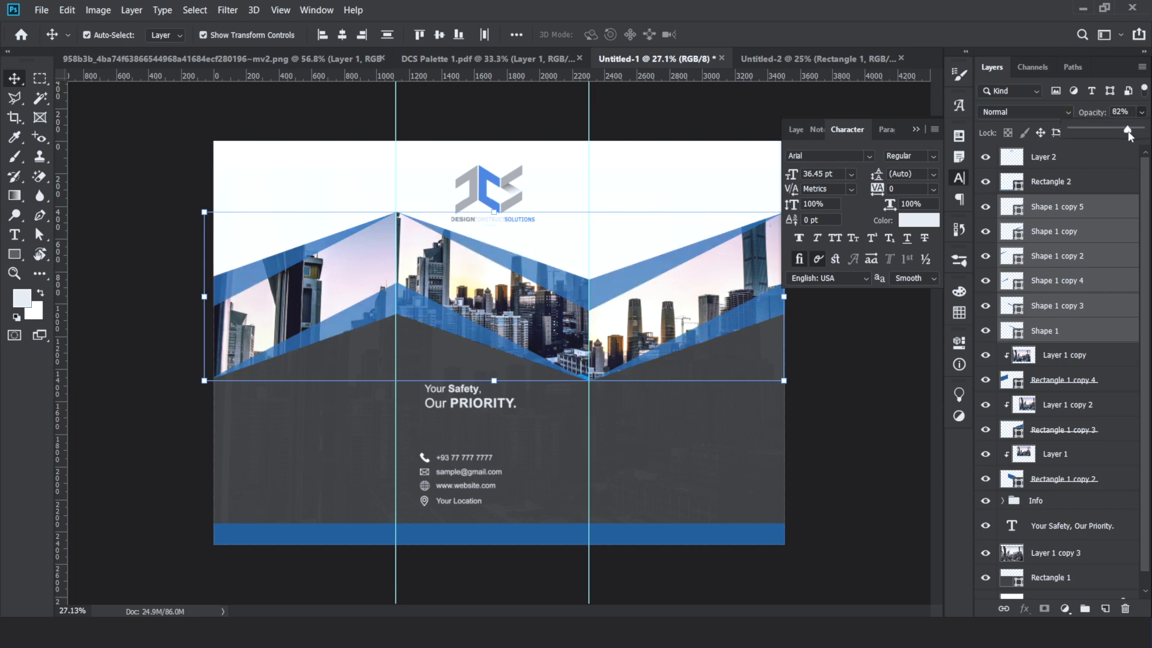
{"action": "left_click", "coordinate": [904, 339]}
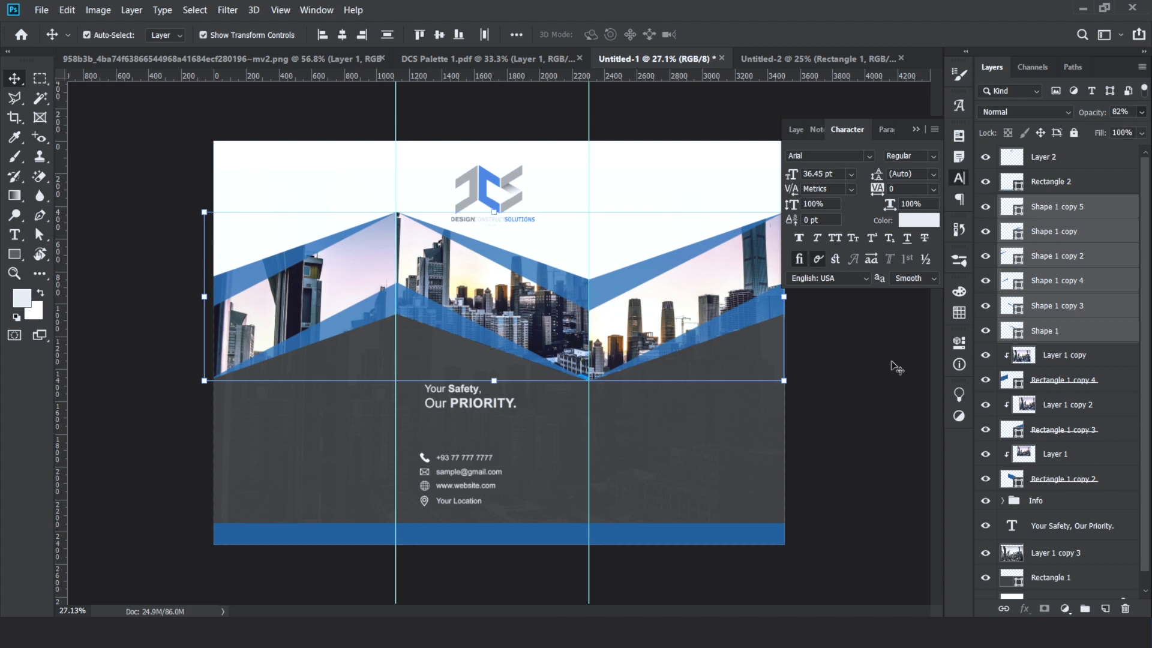
{"action": "left_click", "coordinate": [915, 130]}
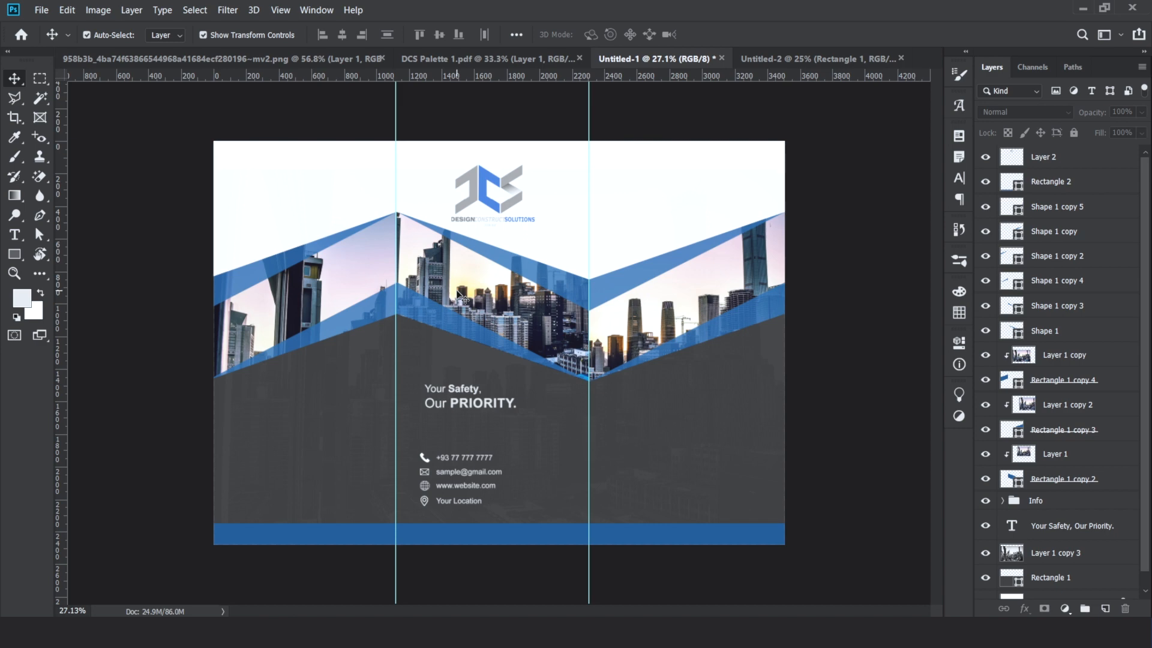
Move the "Your Safety, Our PRIORITY." text slightly left to line up with the contact icons below it
{"action": "scroll", "coordinate": [444, 290], "scroll_direction": "up", "scroll_amount": 5}
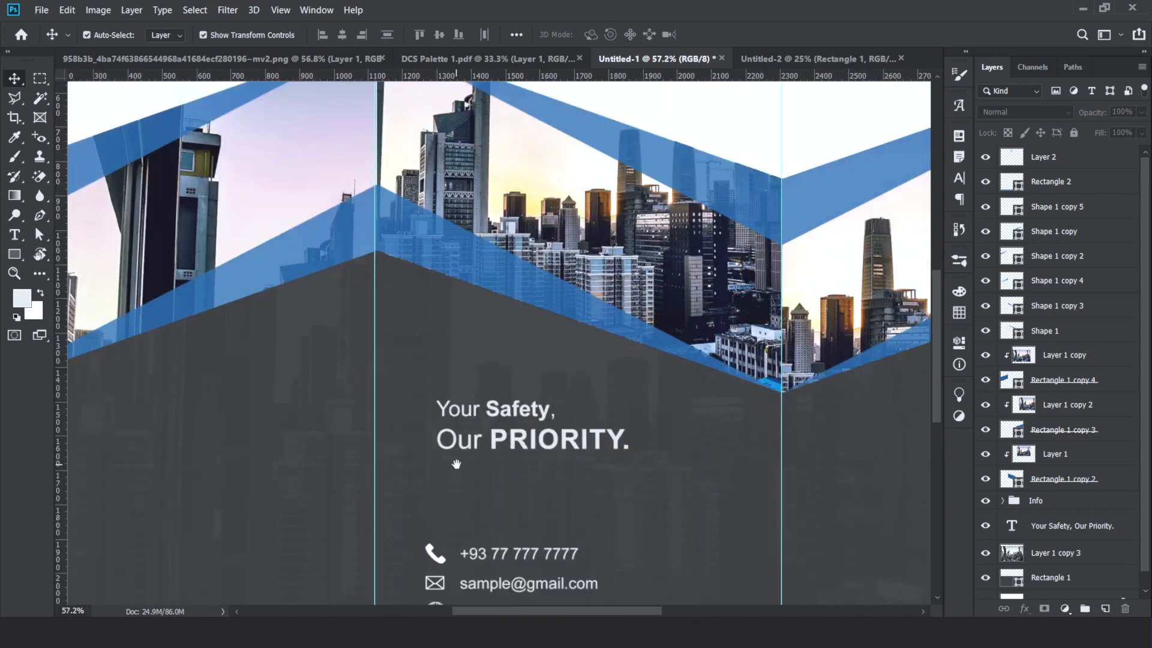
{"action": "scroll", "coordinate": [455, 437], "scroll_direction": "down", "scroll_amount": 2}
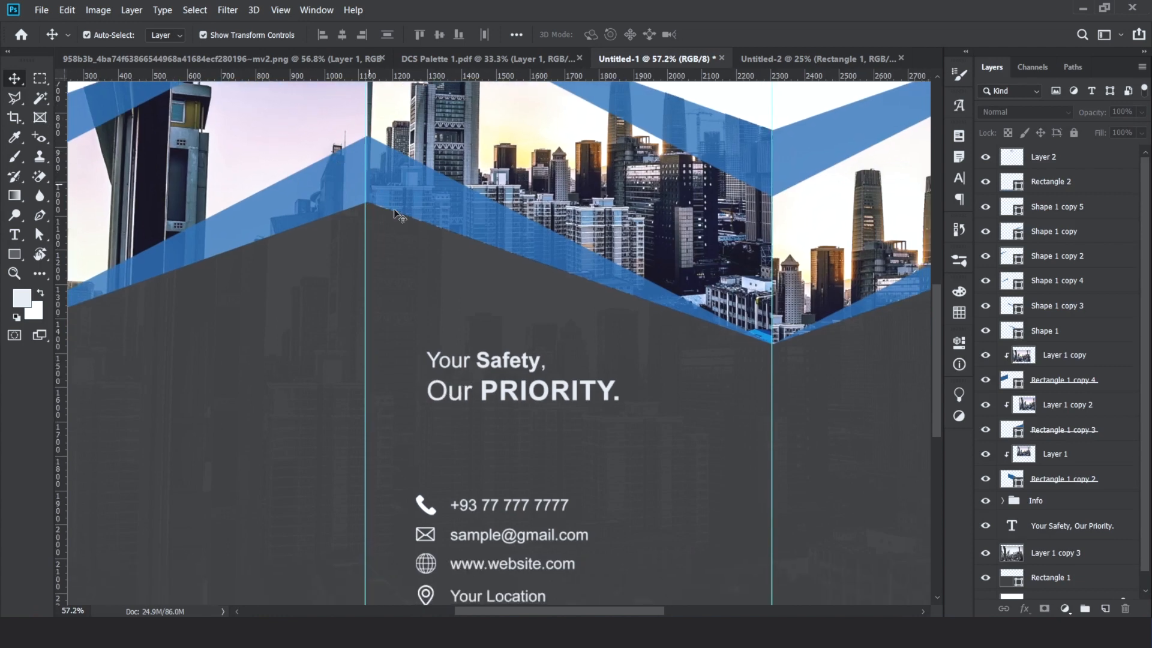
{"action": "left_click_drag", "start_coordinate": [488, 395], "coordinate": [480, 393]}
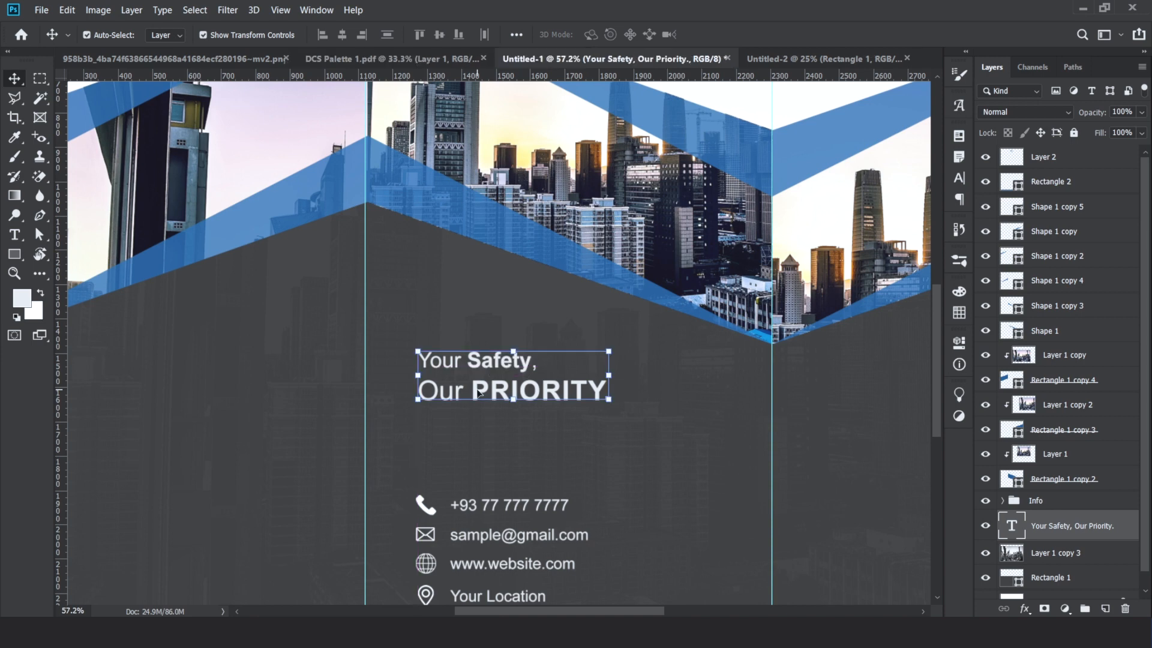
{"action": "scroll", "coordinate": [447, 382], "scroll_direction": "down", "scroll_amount": 3}
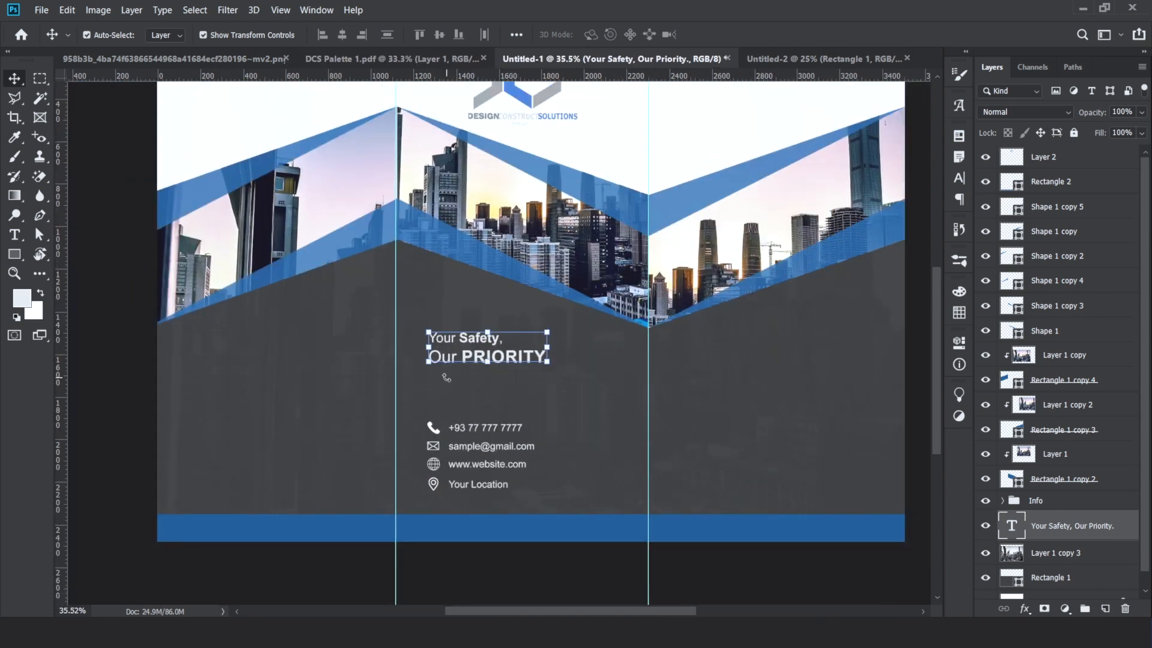
{"action": "scroll", "coordinate": [451, 351], "scroll_direction": "down", "scroll_amount": 1}
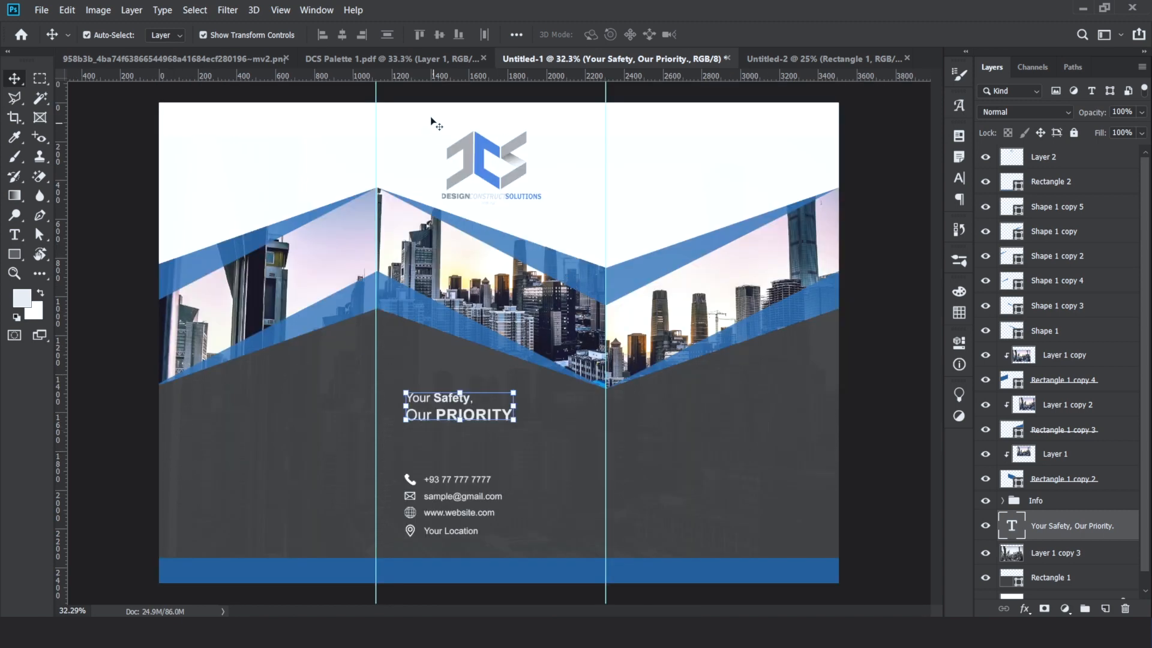
{"action": "left_click", "coordinate": [487, 168]}
{"action": "left_click", "coordinate": [281, 401]}
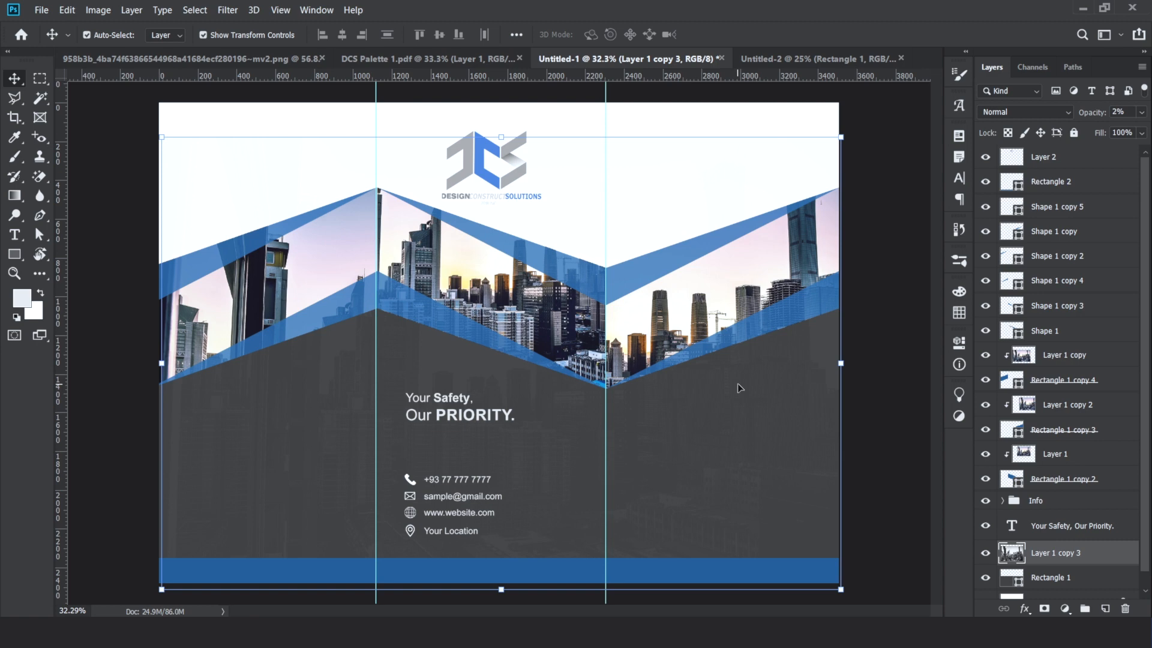
{"action": "scroll", "coordinate": [593, 396], "scroll_direction": "down", "scroll_amount": 1}
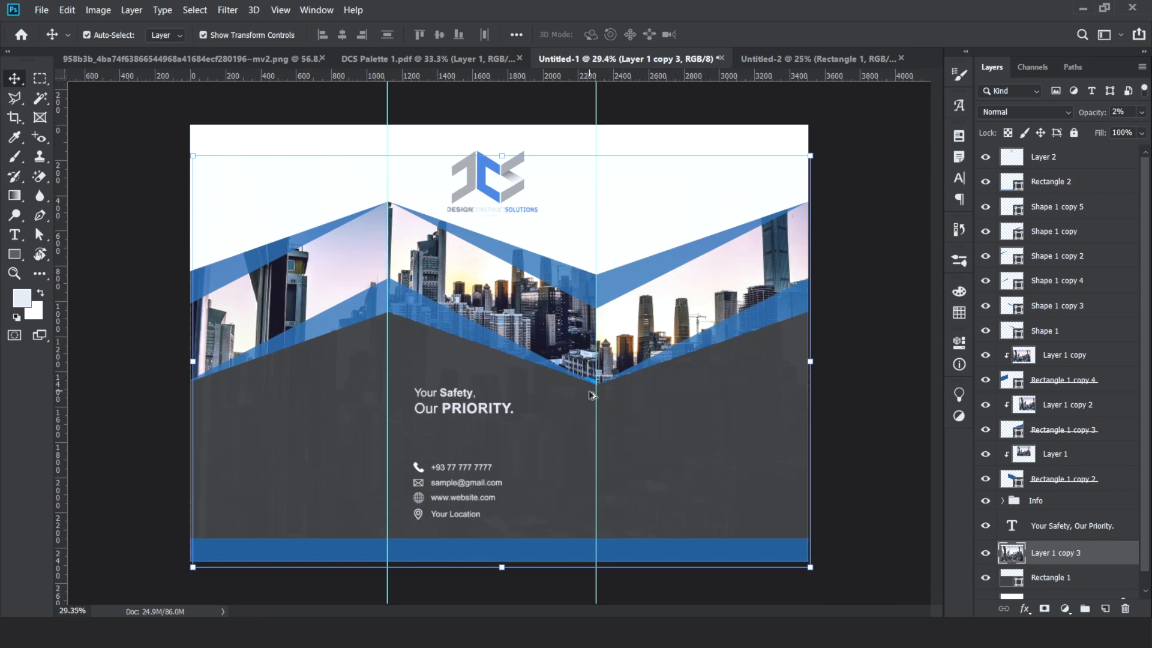
{"action": "left_click", "coordinate": [854, 382]}
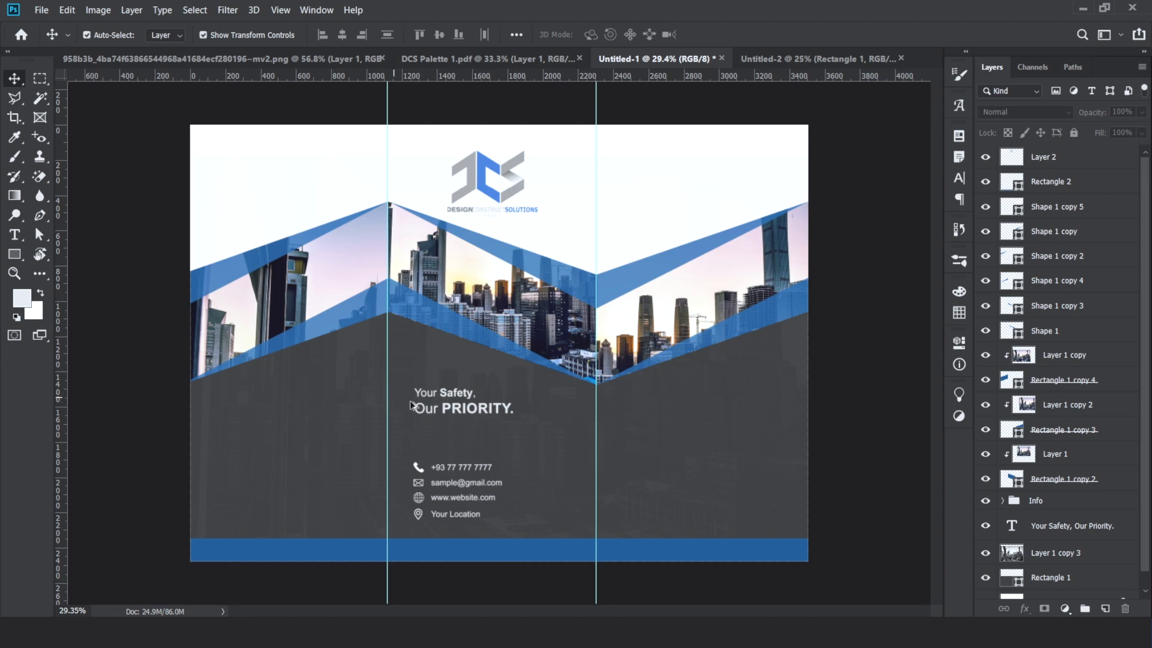
Duplicate the "Your Safety, Our PRIORITY." text into the brochure's left and right panels at the same height
{"action": "left_click_drag", "start_coordinate": [446, 412], "coordinate": [262, 416]}
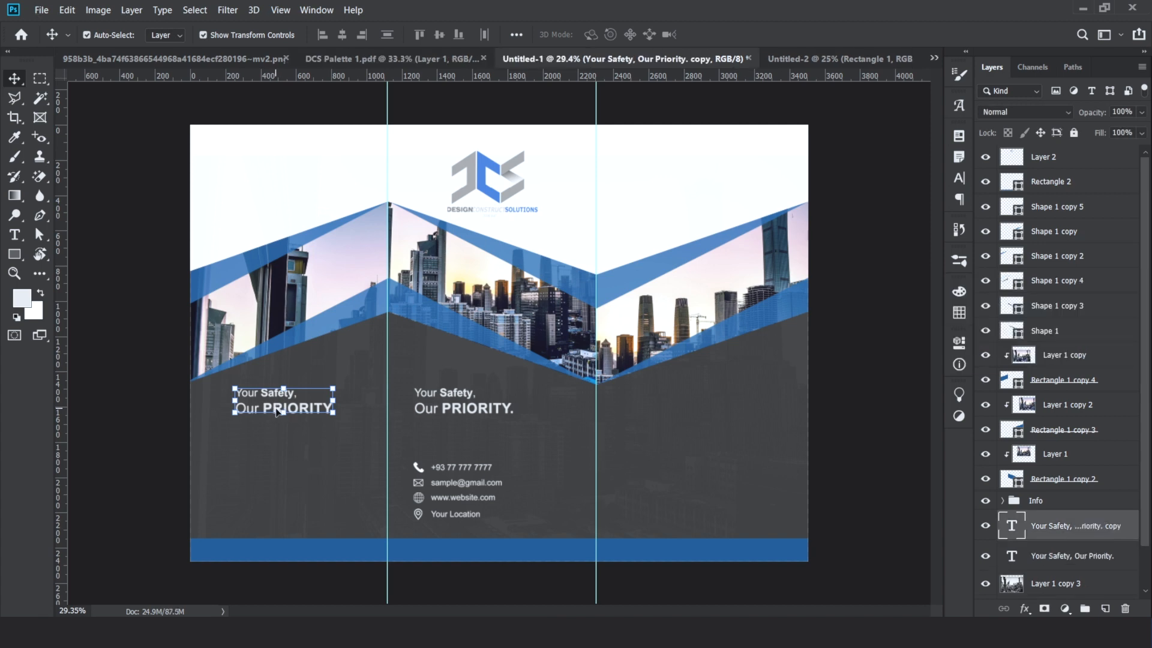
{"action": "left_click_drag", "start_coordinate": [279, 411], "coordinate": [677, 412]}
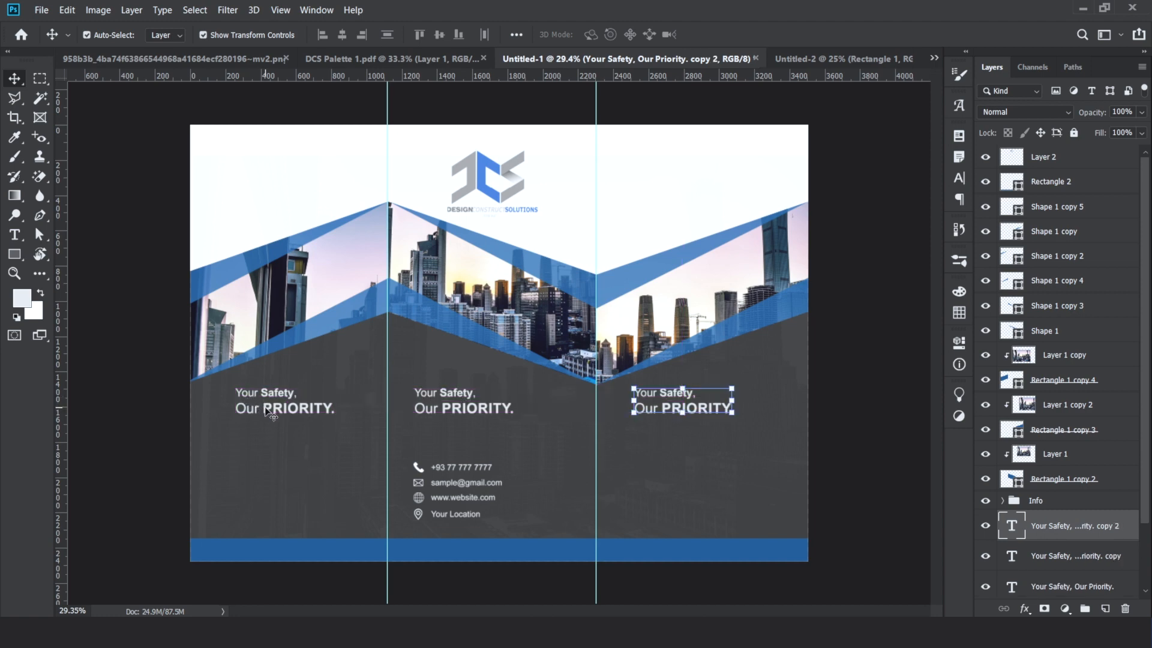
{"action": "left_click_drag", "start_coordinate": [267, 411], "coordinate": [259, 413]}
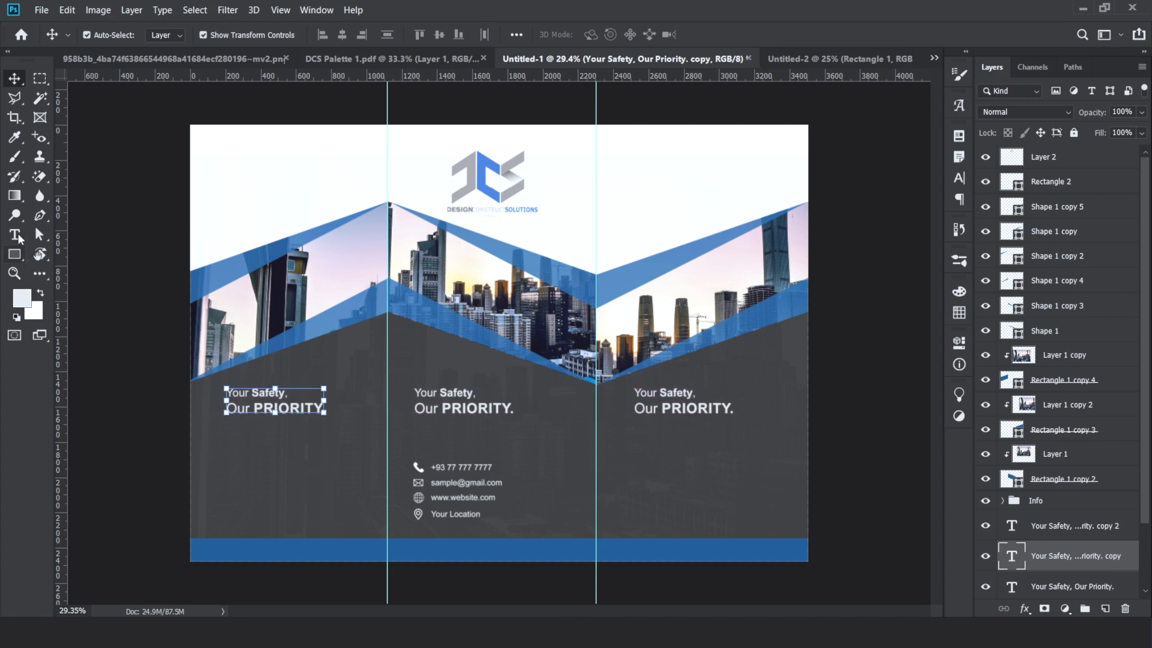
Delete the "Your Safety," line from the tagline copy in the brochure's left panel
{"action": "left_click", "coordinate": [14, 234]}
{"action": "left_click", "coordinate": [269, 405]}
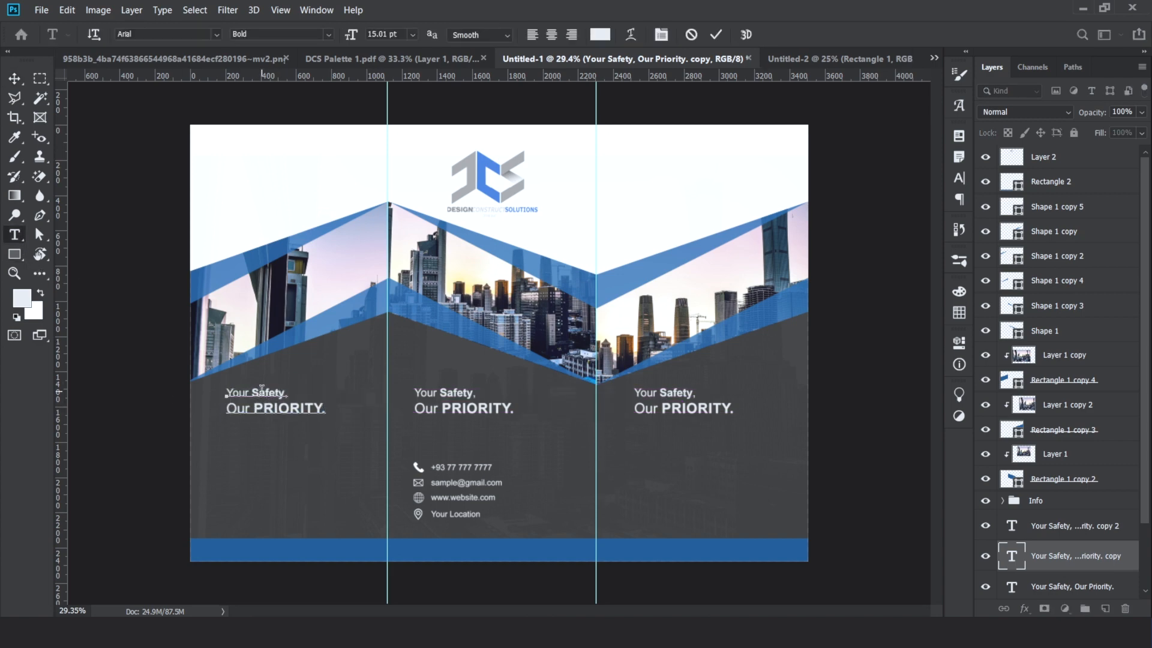
{"action": "double_click", "coordinate": [262, 390]}
{"action": "triple_click", "coordinate": [262, 390]}
{"action": "key", "text": "BackSpace"}
{"action": "key", "text": "Delete"}
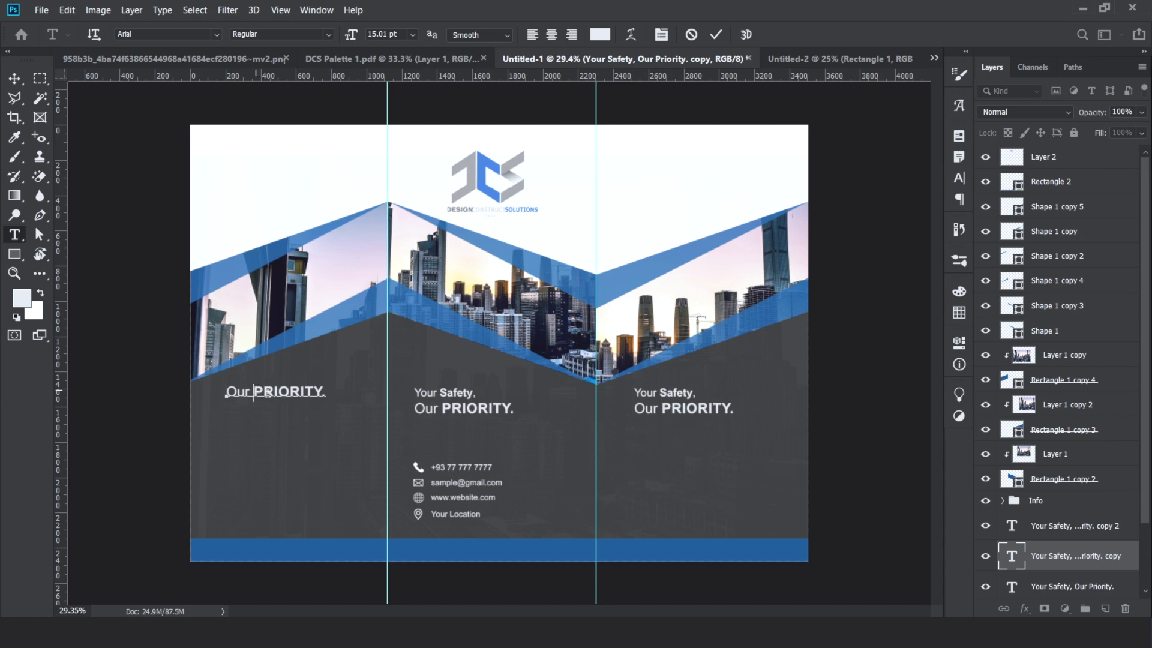
Change the remaining "Our PRIORITY." line in the left panel to the heading "SERVICES."
{"action": "left_click_drag", "start_coordinate": [268, 393], "coordinate": [323, 393]}
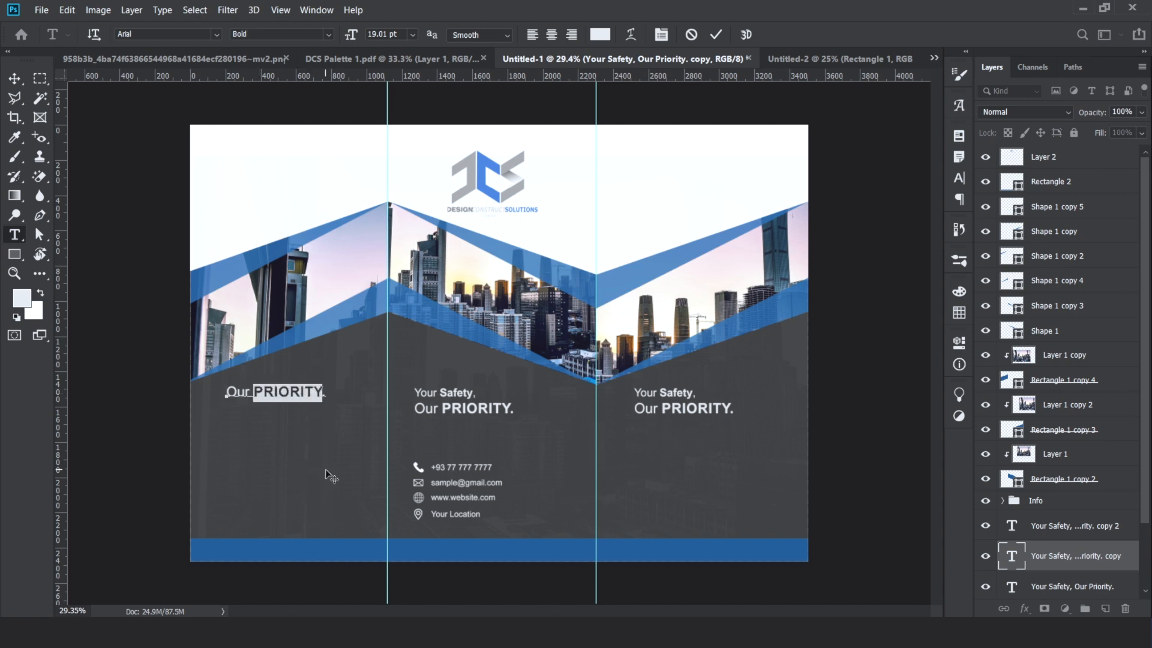
{"action": "type", "text": "SERVICES"}
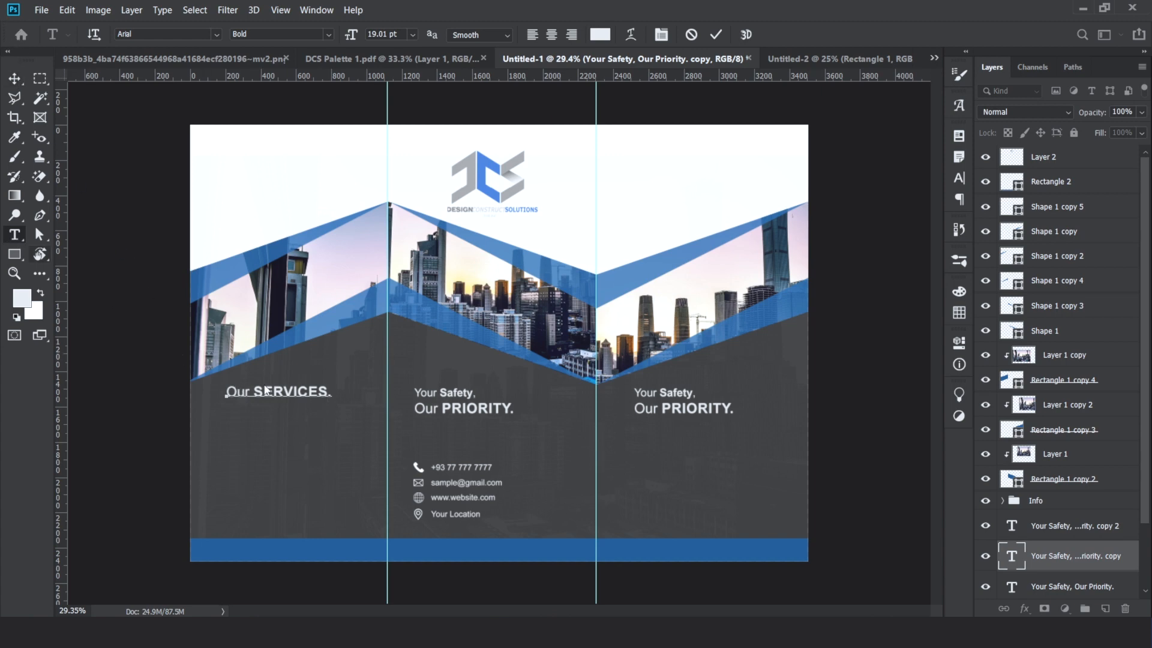
{"action": "left_click_drag", "start_coordinate": [254, 392], "coordinate": [226, 391]}
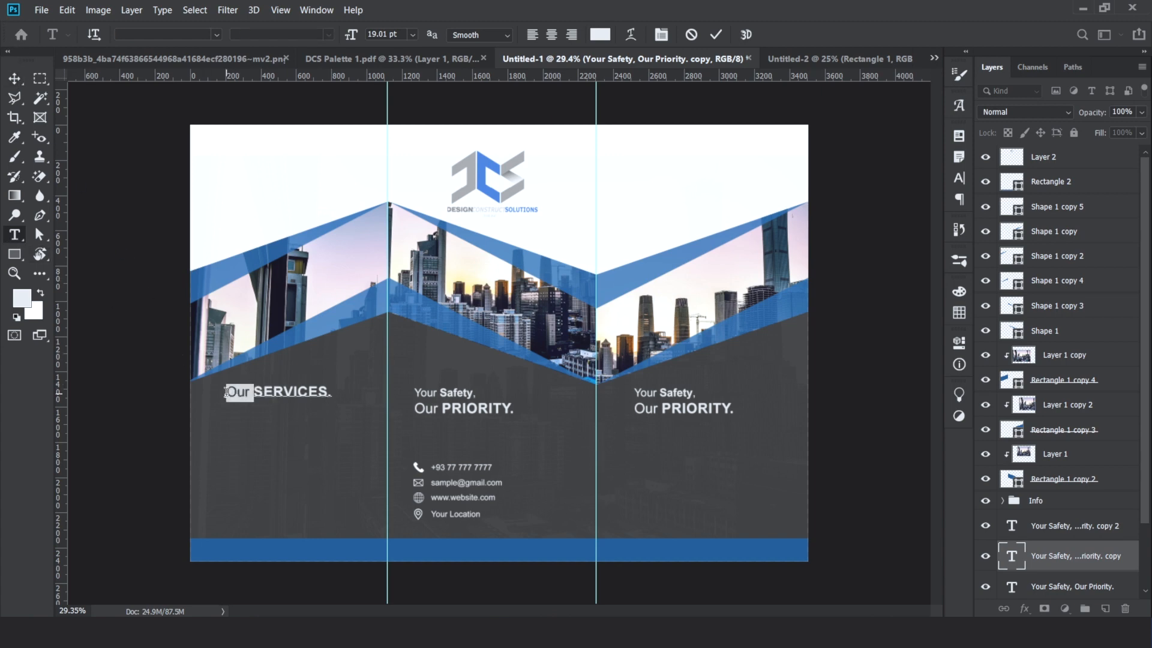
{"action": "key", "text": "BackSpace"}
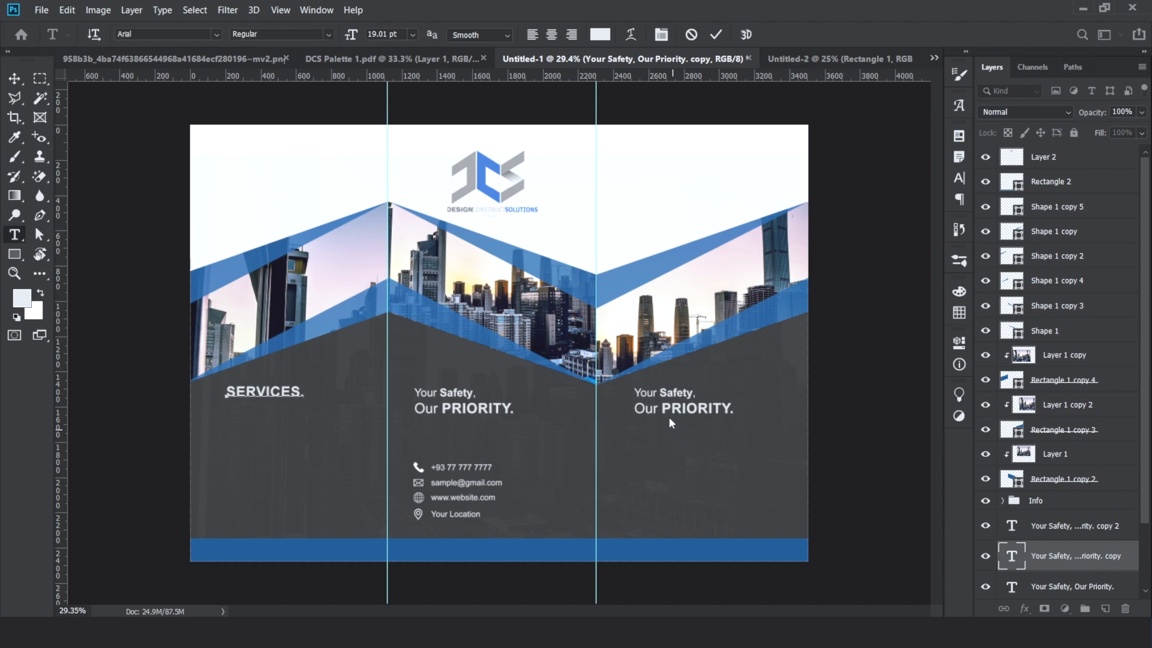
{"action": "key", "text": "ctrl+Return"}
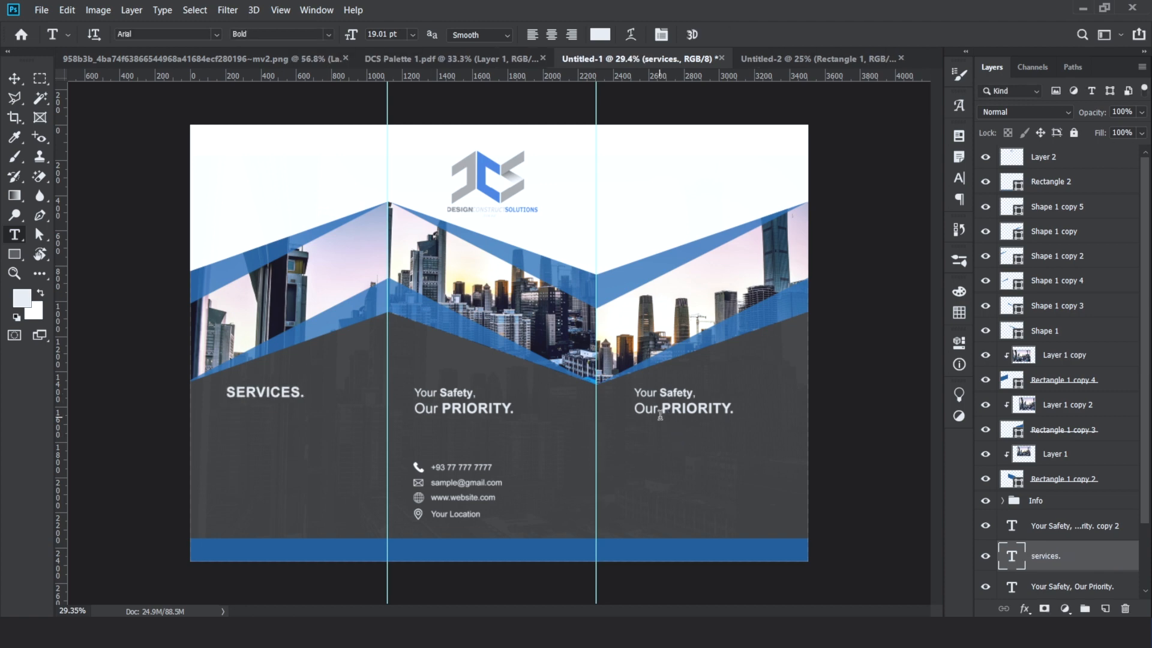
Remove "Your Safety, Our" from the right panel's tagline copy, trying "vision" in its place and deleting it again
{"action": "left_click_drag", "start_coordinate": [662, 410], "coordinate": [634, 394]}
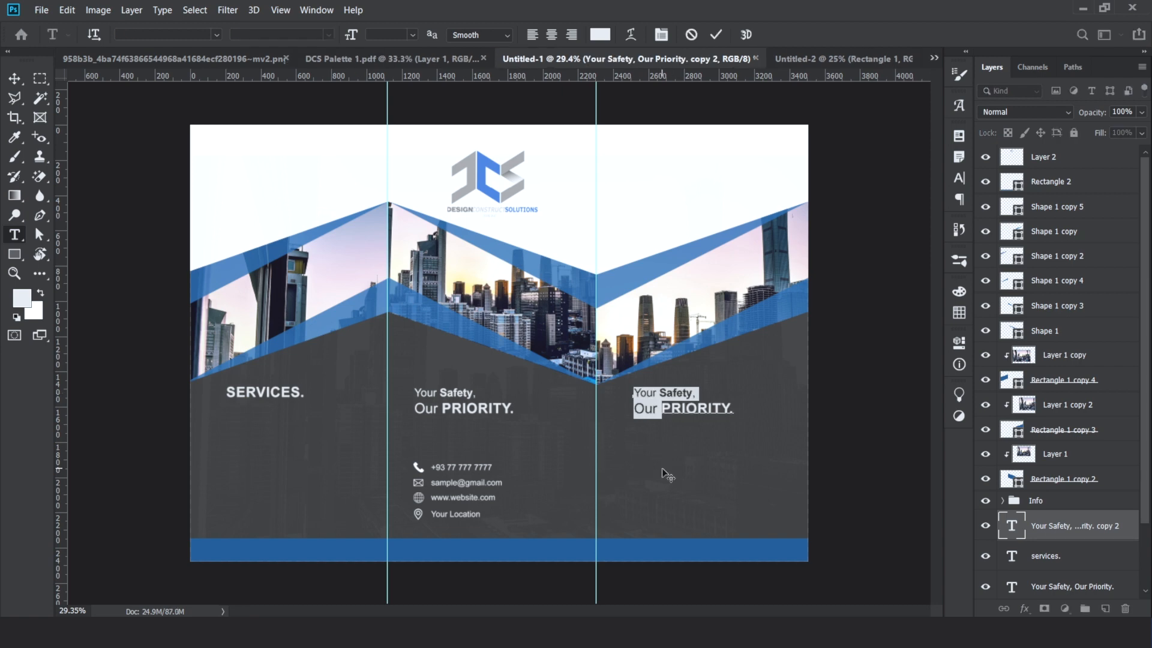
{"action": "type", "text": "vision"}
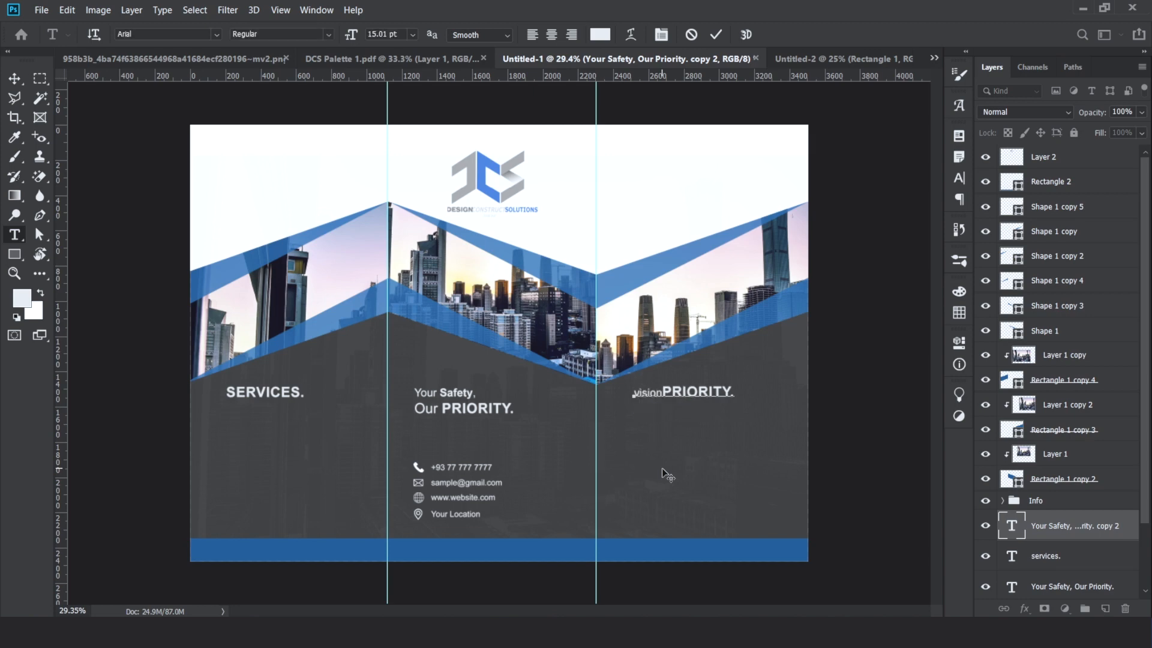
{"action": "key", "text": "ctrl+a"}
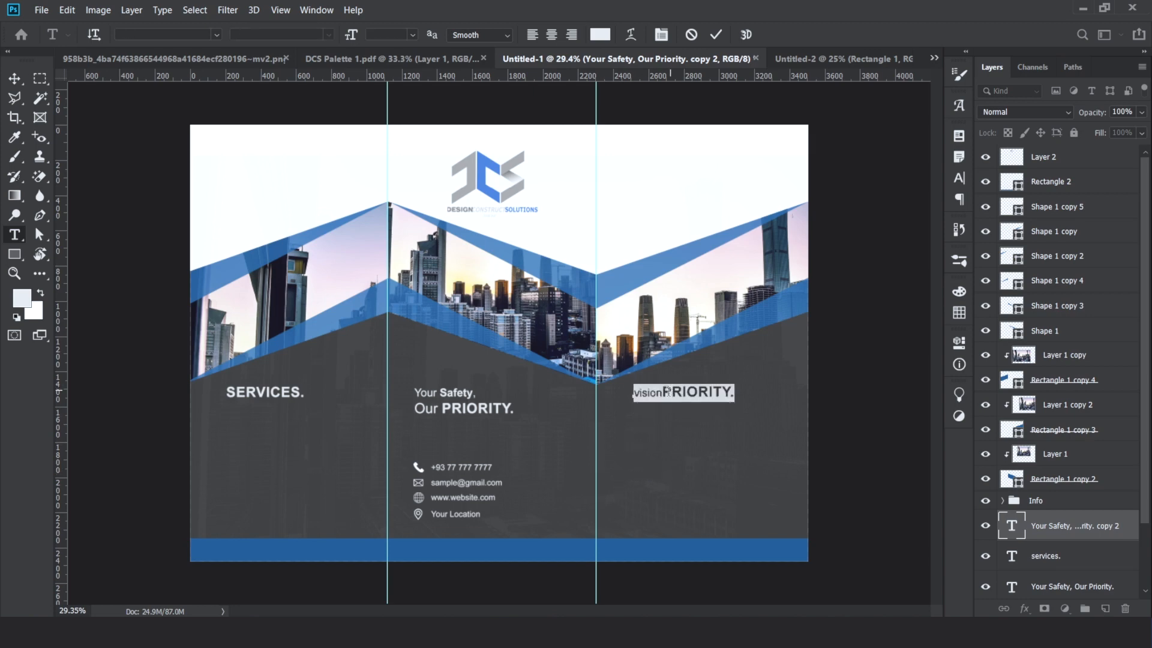
{"action": "left_click", "coordinate": [666, 394]}
{"action": "key", "text": "ctrl+a"}
{"action": "left_click_drag", "start_coordinate": [662, 390], "coordinate": [630, 390]}
{"action": "key", "text": "BackSpace"}
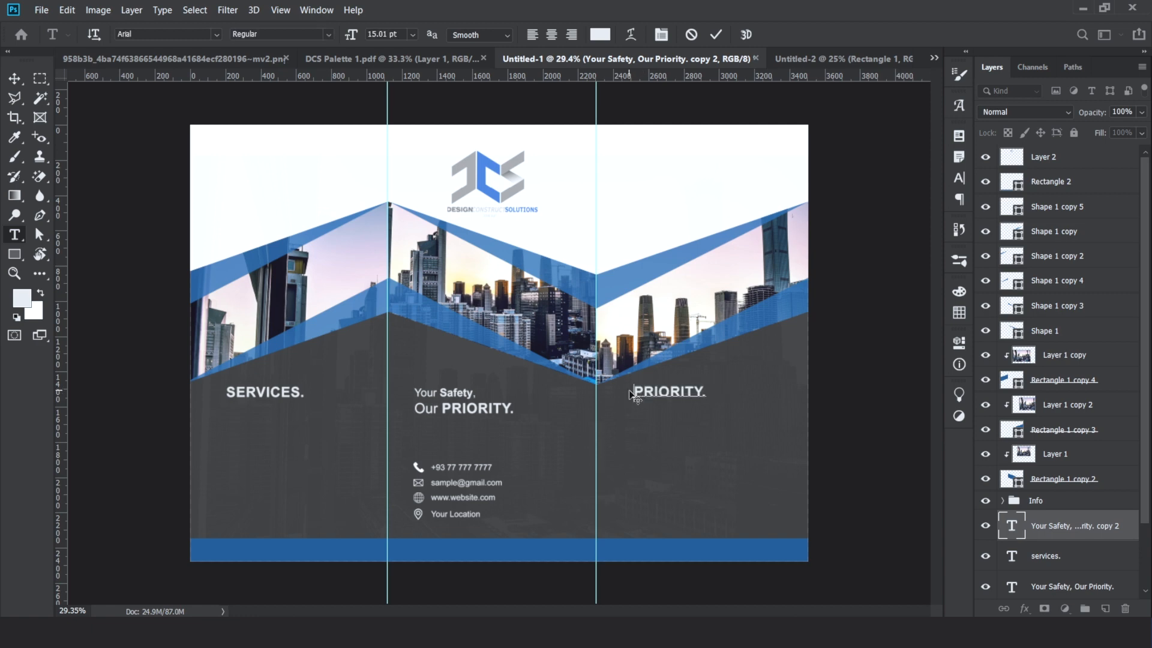
Replace the bold word "PRIORITY." in the right panel with the heading "VISION"
{"action": "key", "text": "shift+Right"}
{"action": "key", "text": "shift+Right"}
{"action": "key", "text": "shift+Right"}
{"action": "key", "text": "shift+Right"}
{"action": "key", "text": "shift+Right"}
{"action": "key", "text": "shift+Right"}
{"action": "key", "text": "shift+Right"}
{"action": "key", "text": "shift+Right"}
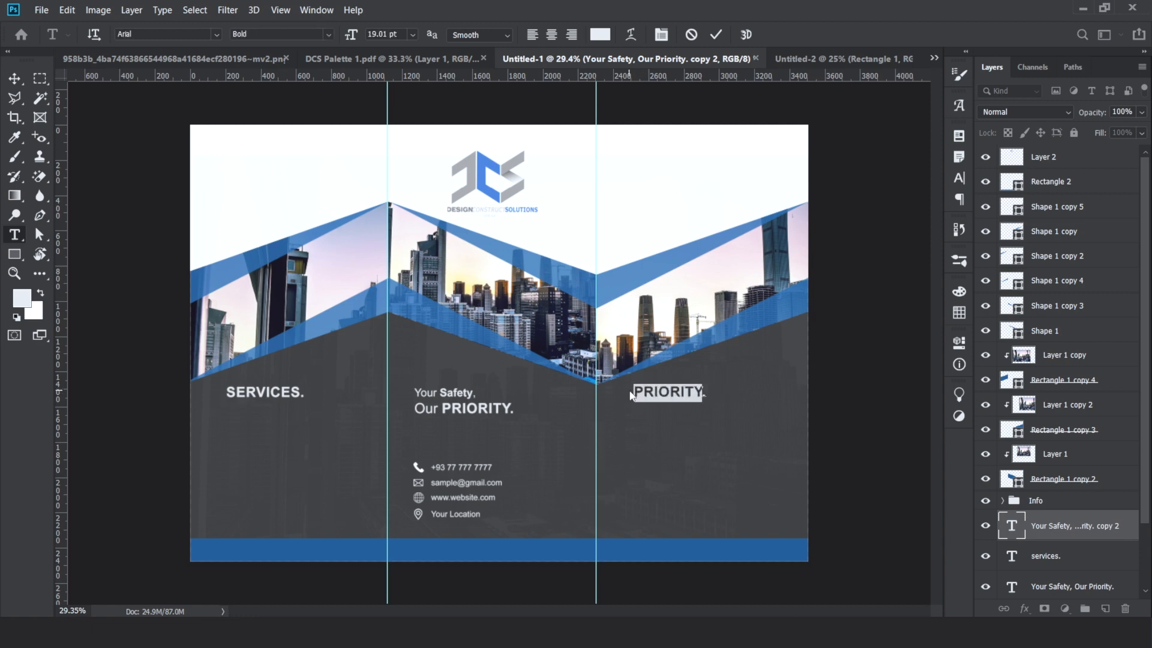
{"action": "type", "text": "VISION"}
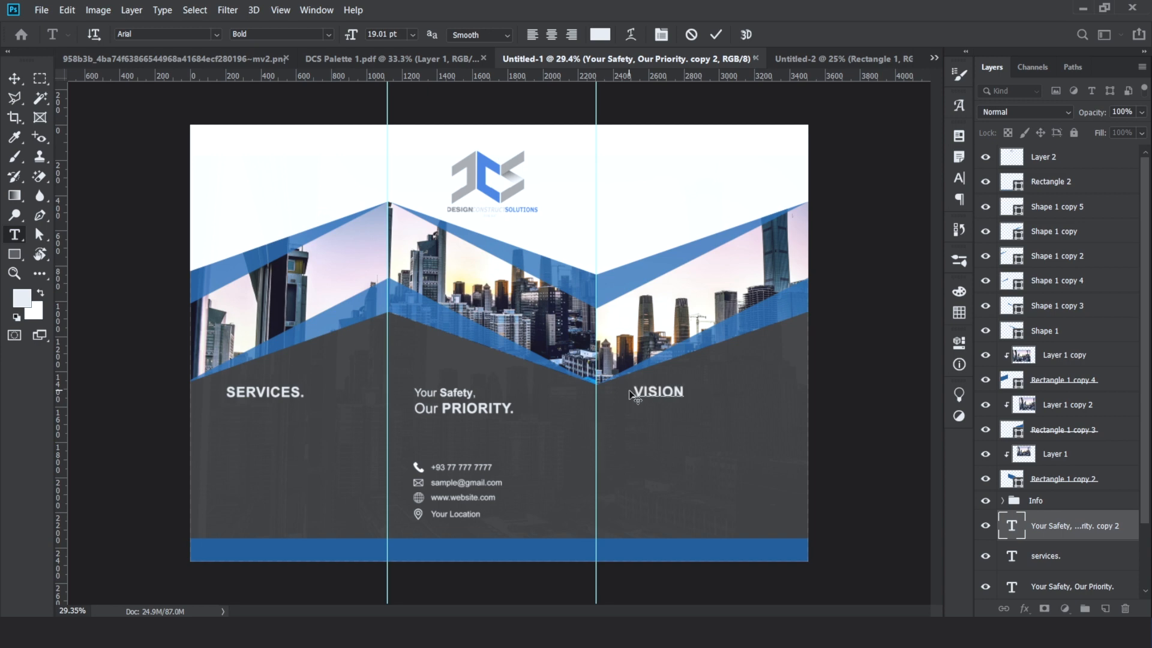
Delete the period at the end of the "SERVICES." heading in the left panel
{"action": "left_click", "coordinate": [302, 390]}
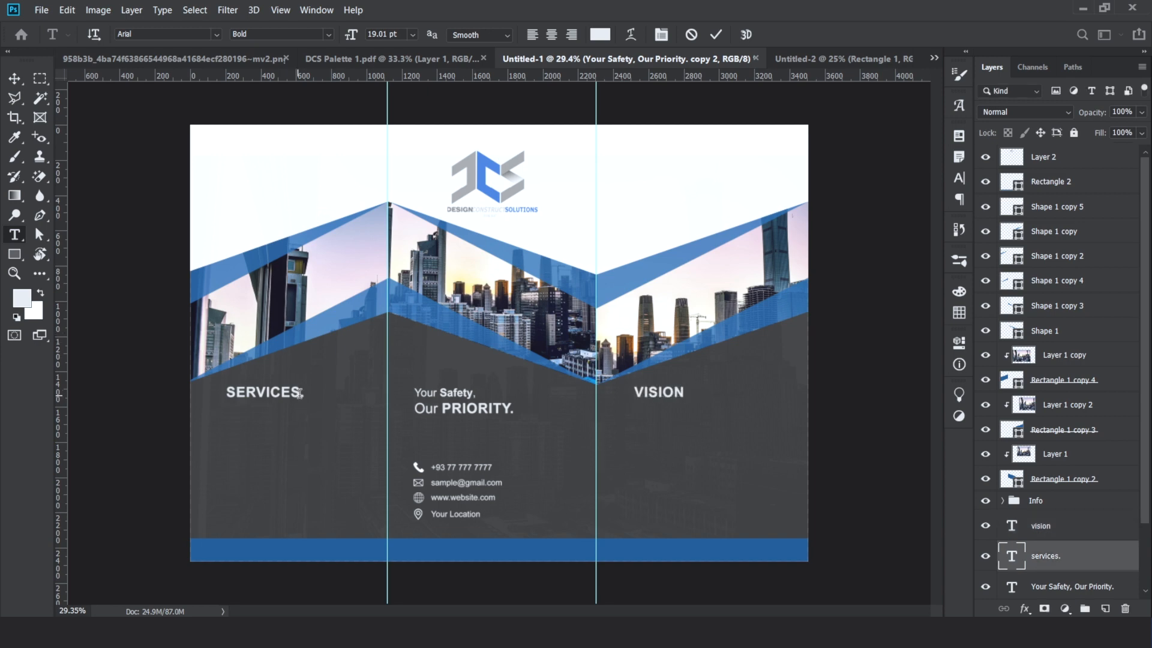
{"action": "key", "text": "BackSpace"}
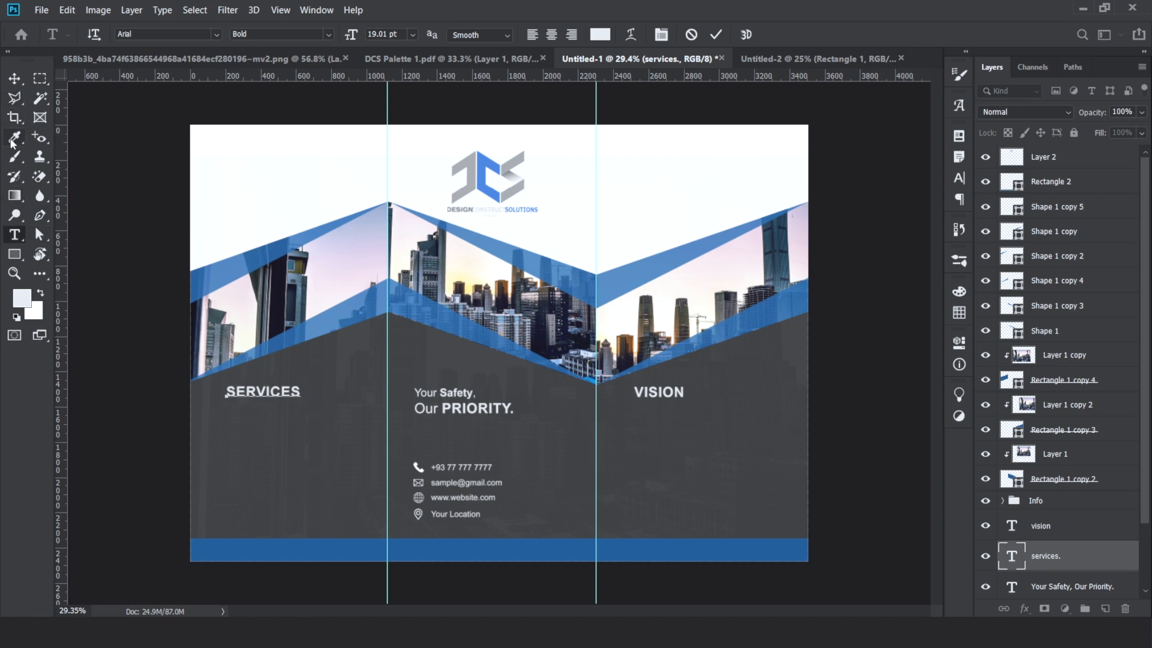
{"action": "right_click", "coordinate": [23, 237]}
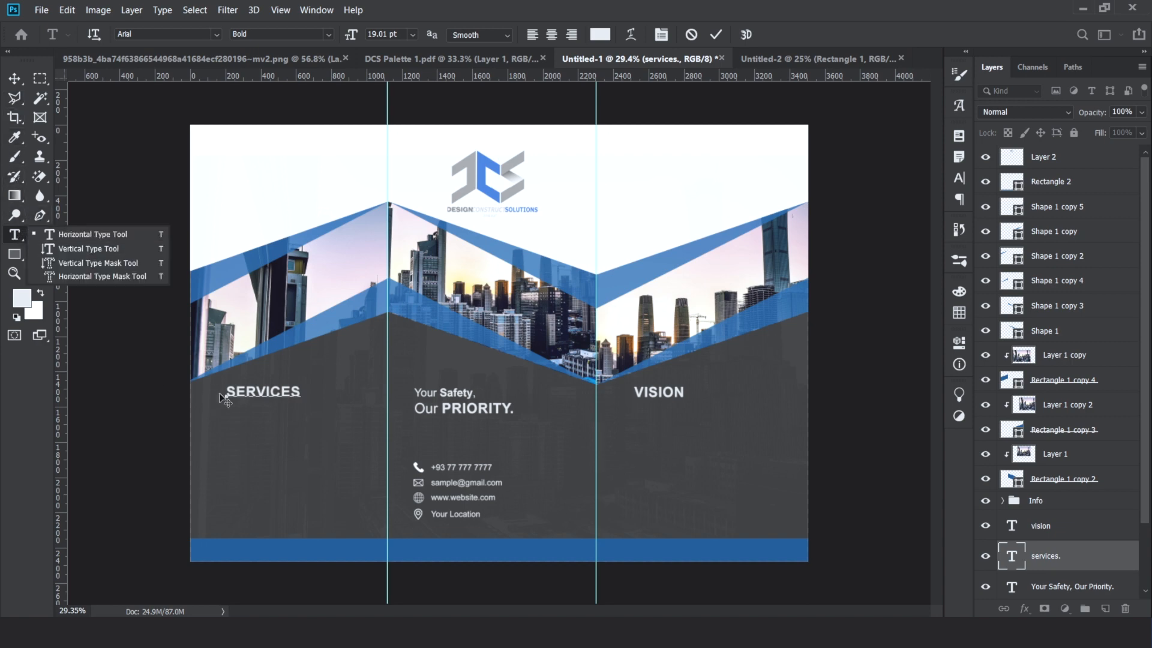
{"action": "left_click", "coordinate": [643, 420]}
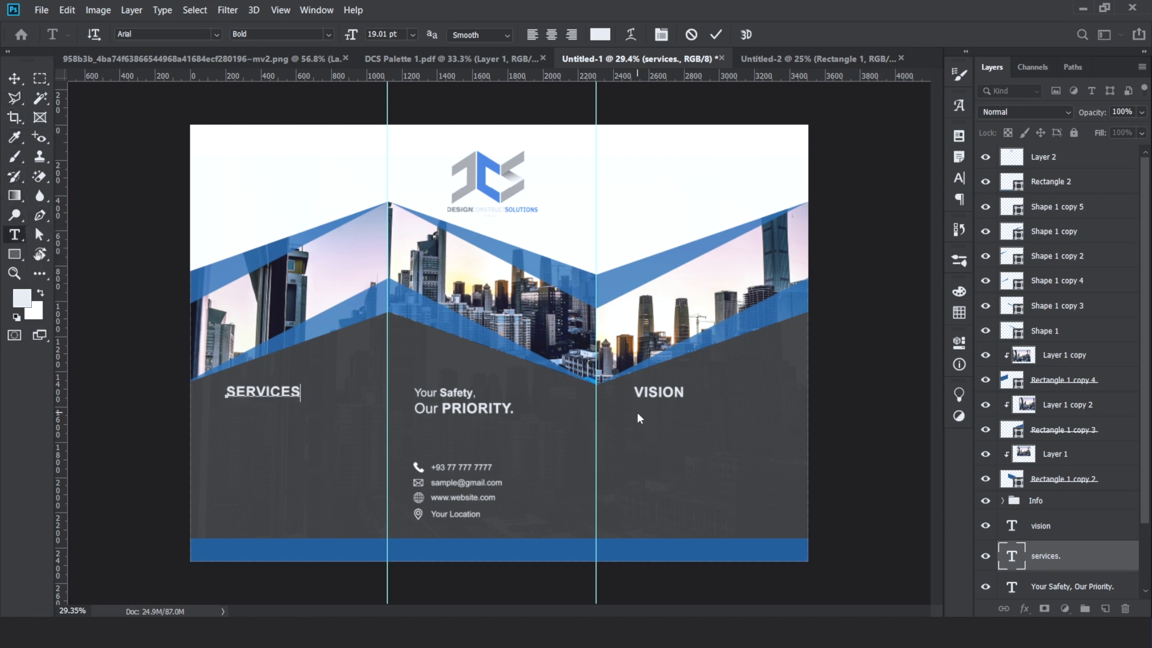
Add a Lorem ipsum paragraph text box below the VISION heading and set its text size to 11 pt
{"action": "left_click", "coordinate": [637, 412]}
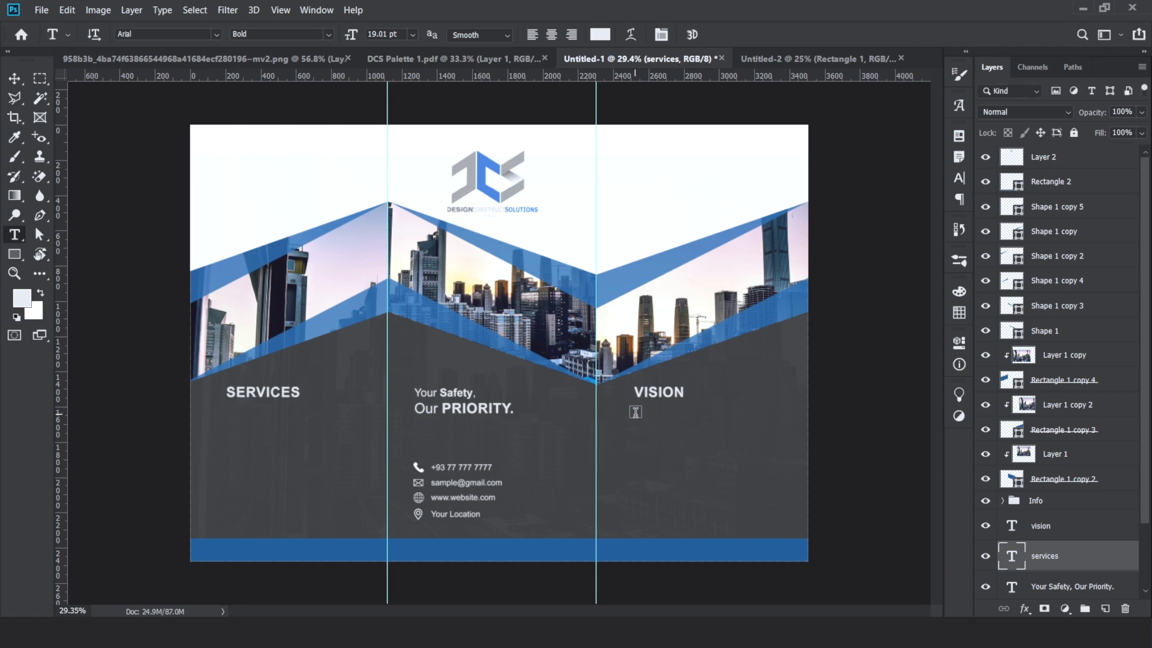
{"action": "left_click_drag", "start_coordinate": [634, 414], "coordinate": [785, 528]}
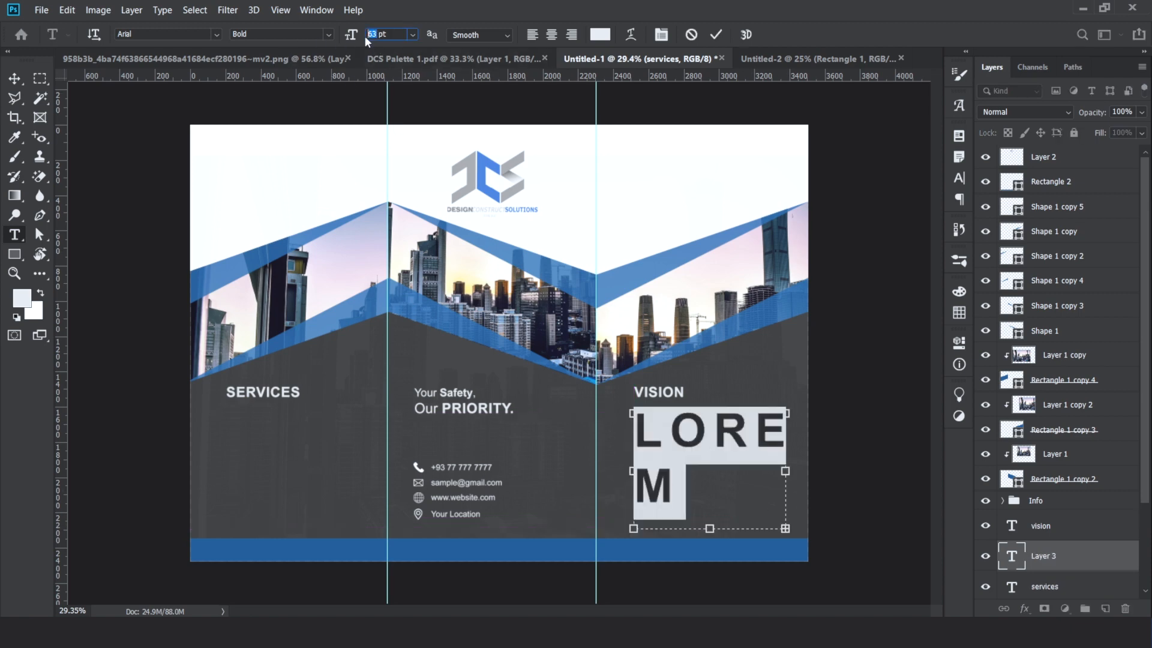
{"action": "left_click", "coordinate": [310, 34]}
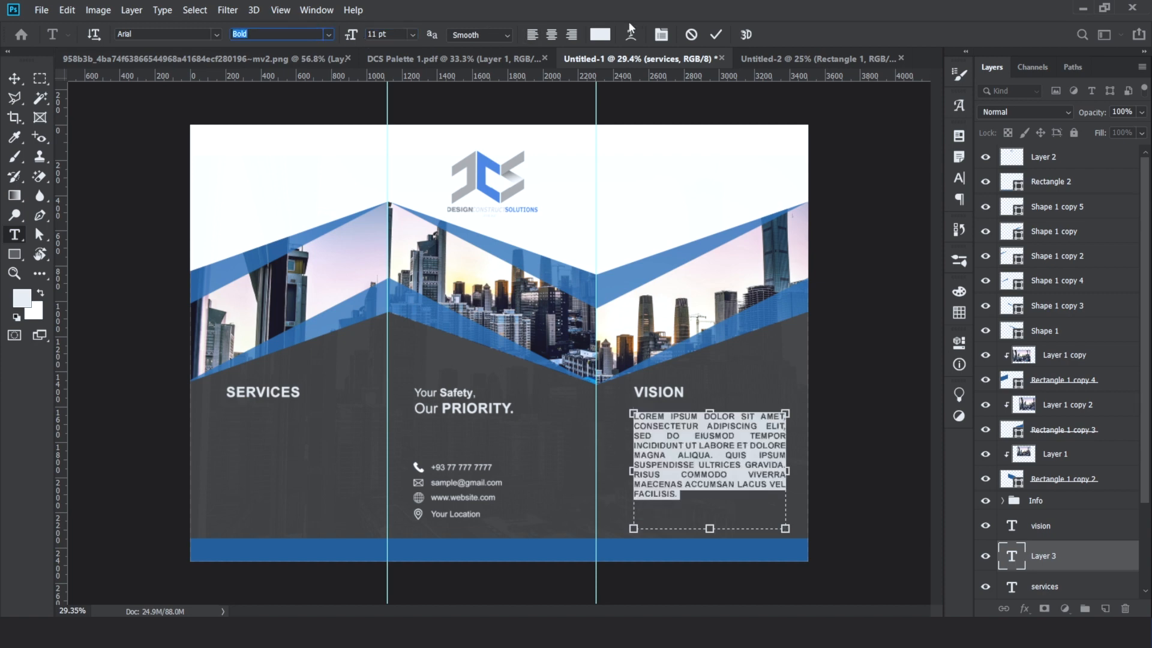
Try left alignment on the placeholder paragraph below the VISION heading
{"action": "left_click", "coordinate": [665, 34]}
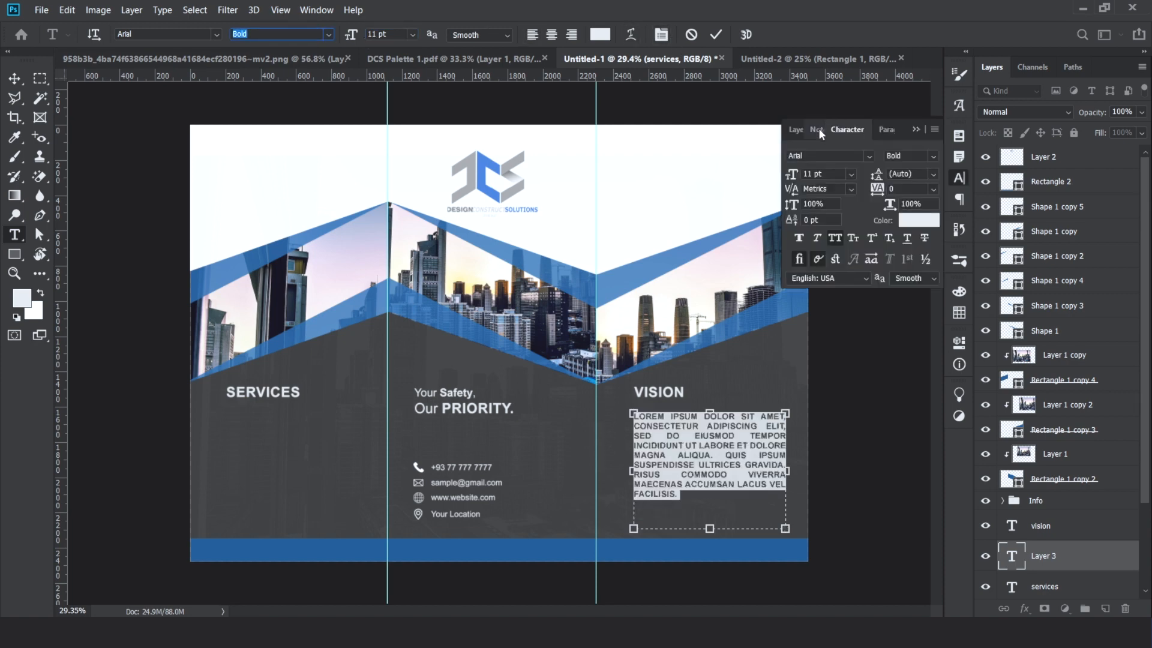
{"action": "left_click", "coordinate": [887, 128]}
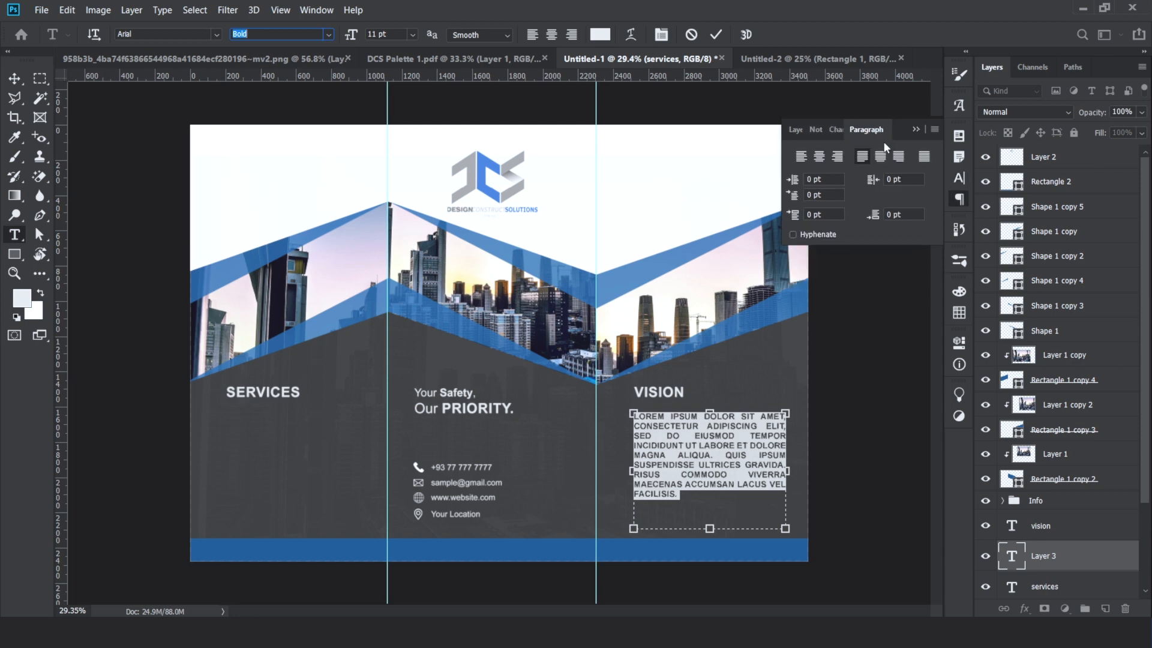
{"action": "left_click", "coordinate": [801, 157]}
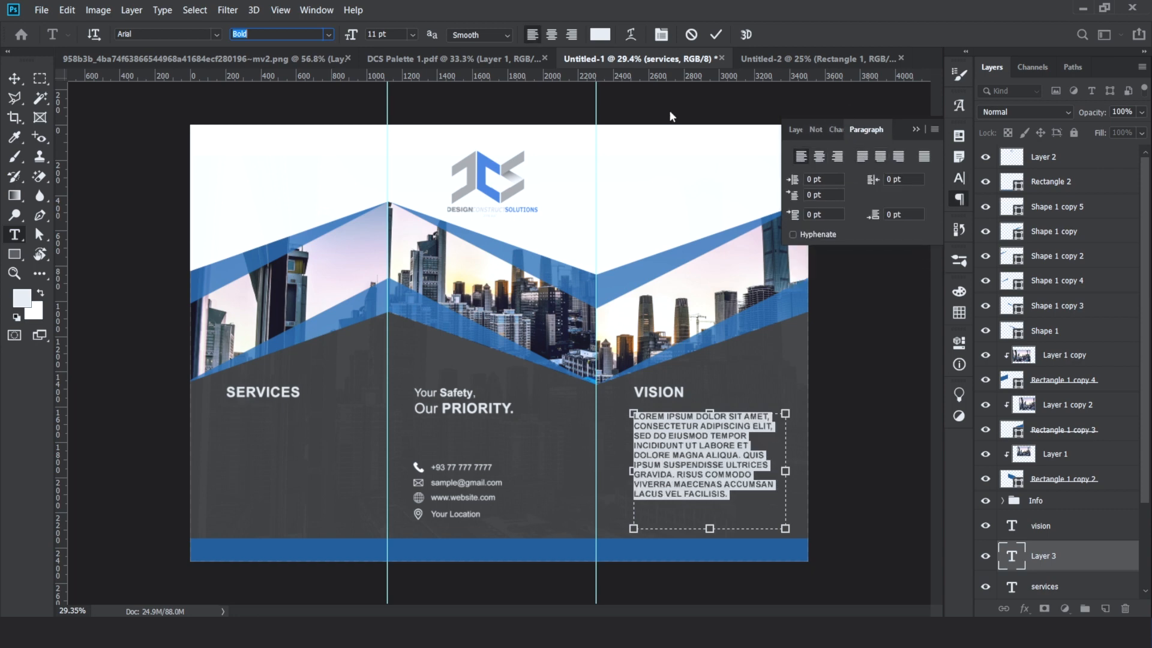
Set the paragraph below VISION to the Regular font style and turn off All Caps
{"action": "left_click", "coordinate": [333, 35]}
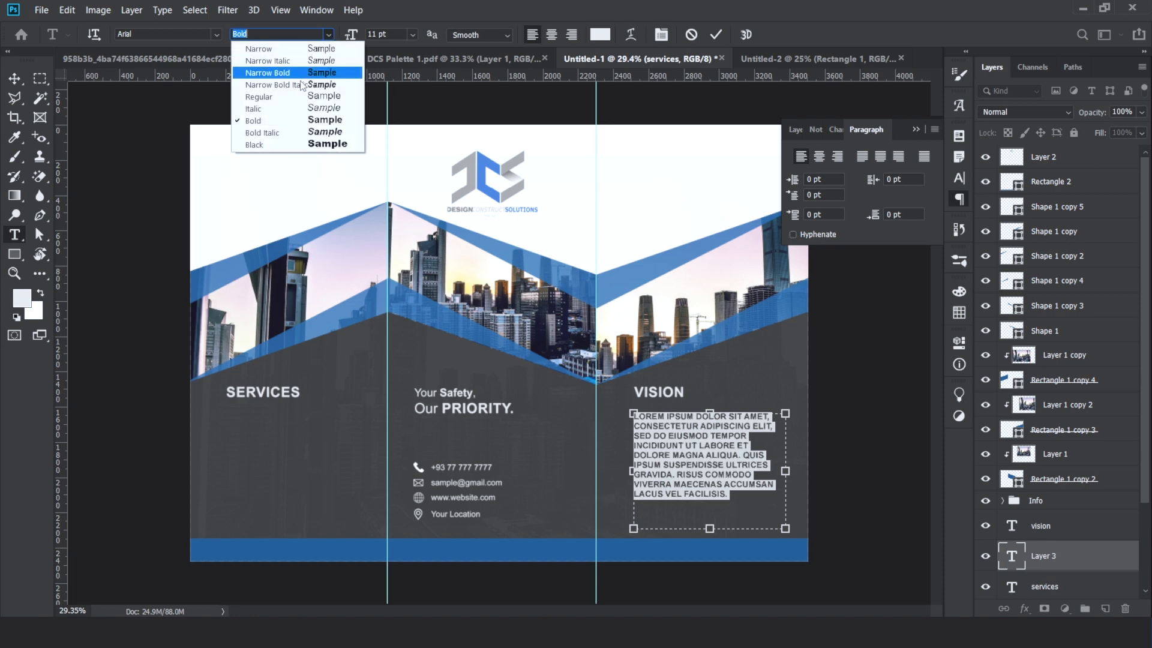
{"action": "left_click", "coordinate": [293, 98]}
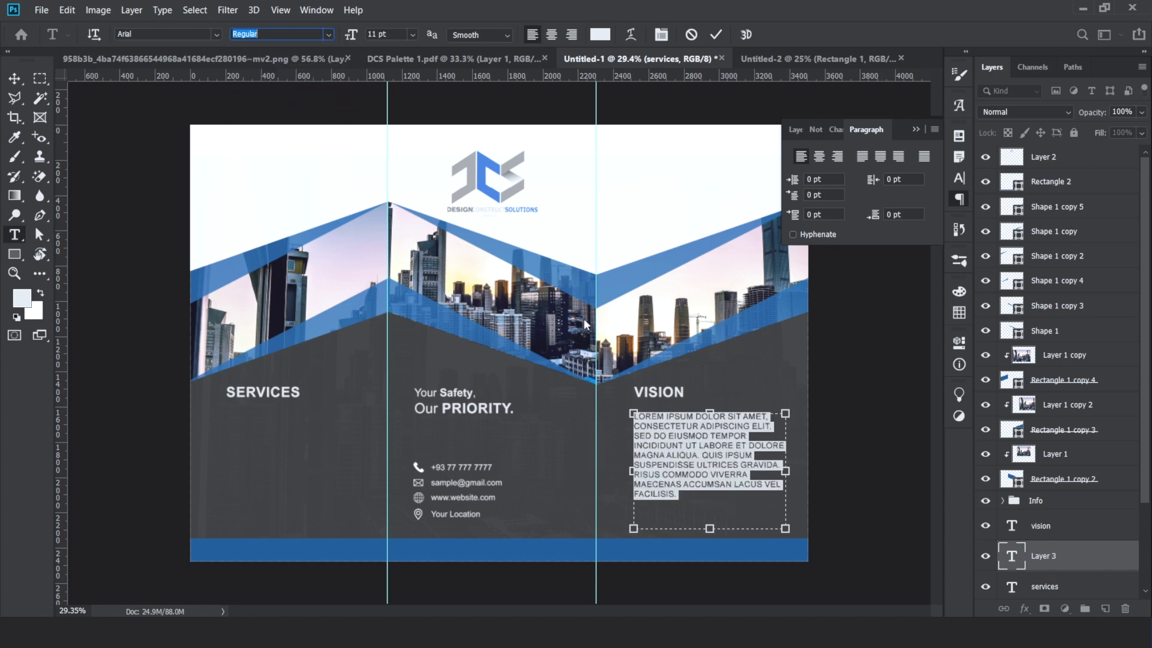
{"action": "left_click", "coordinate": [835, 131]}
{"action": "left_click", "coordinate": [835, 239]}
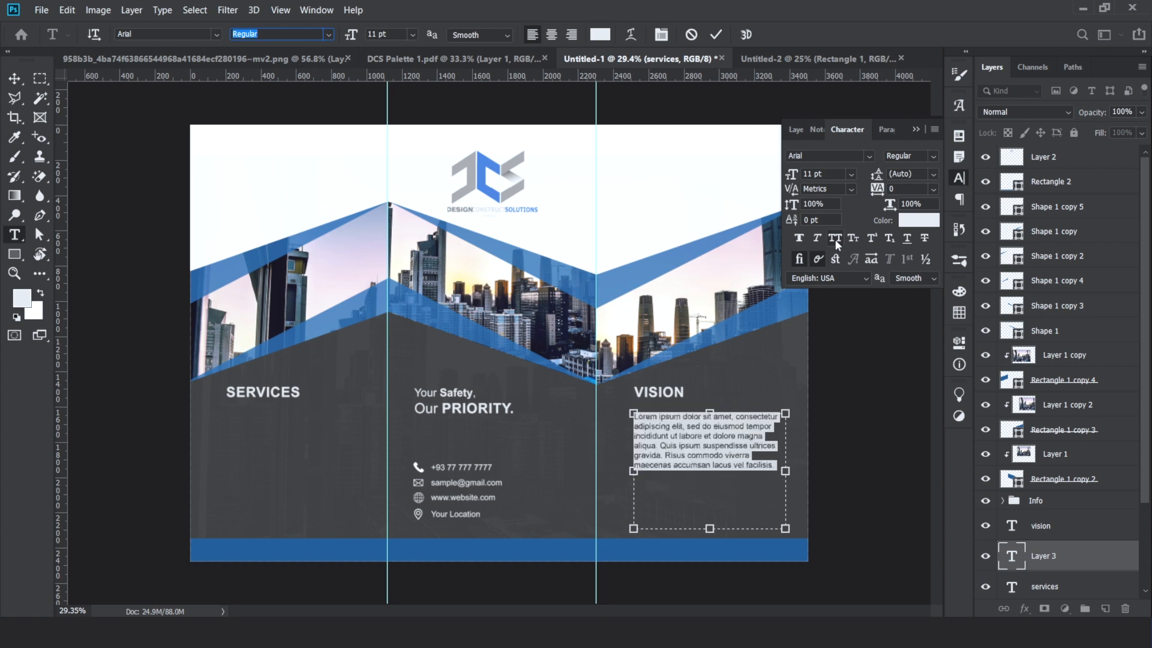
Justify the VISION paragraph with its last line left-aligned, and repeat the Lorem ipsum text to fill the box
{"action": "left_click", "coordinate": [877, 129]}
{"action": "left_click", "coordinate": [865, 160]}
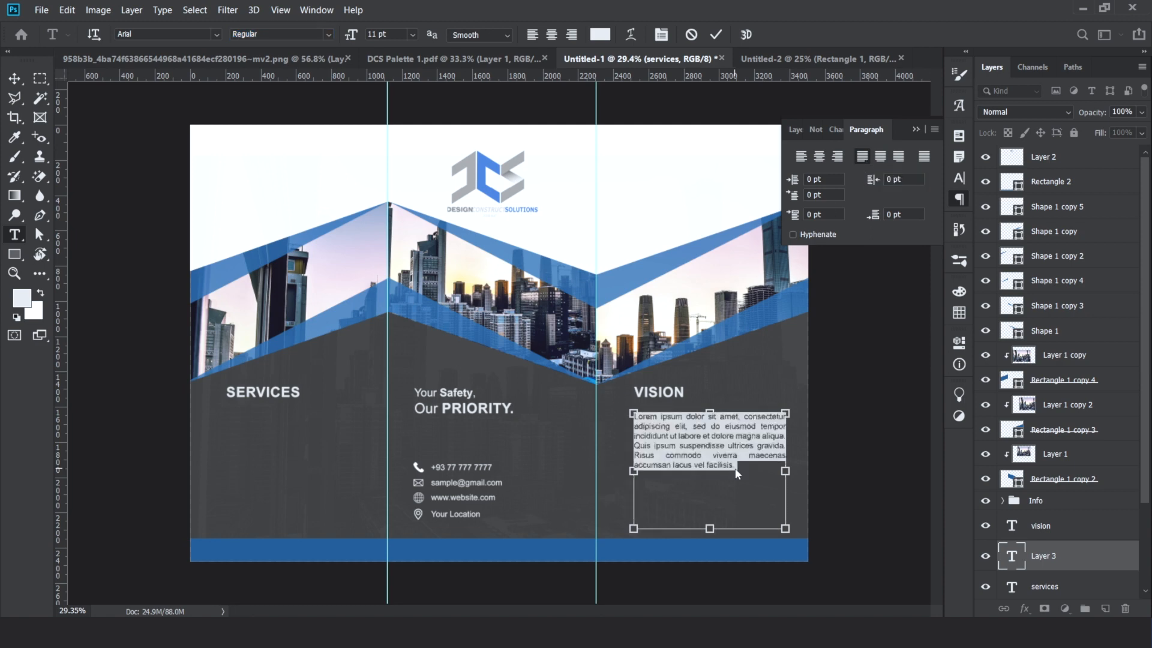
{"action": "left_click", "coordinate": [736, 469]}
{"action": "type", "text": "Lorem ipsum dolor sit amet, consectetur adipiscing elit, sed do eiusmod tempor incididunt ut labore et dolore magna aliqua. Quis ipsum suspendisse ultrices gravida. Risus commodo viverra maecenas accumsan lacus vel facilisis."}
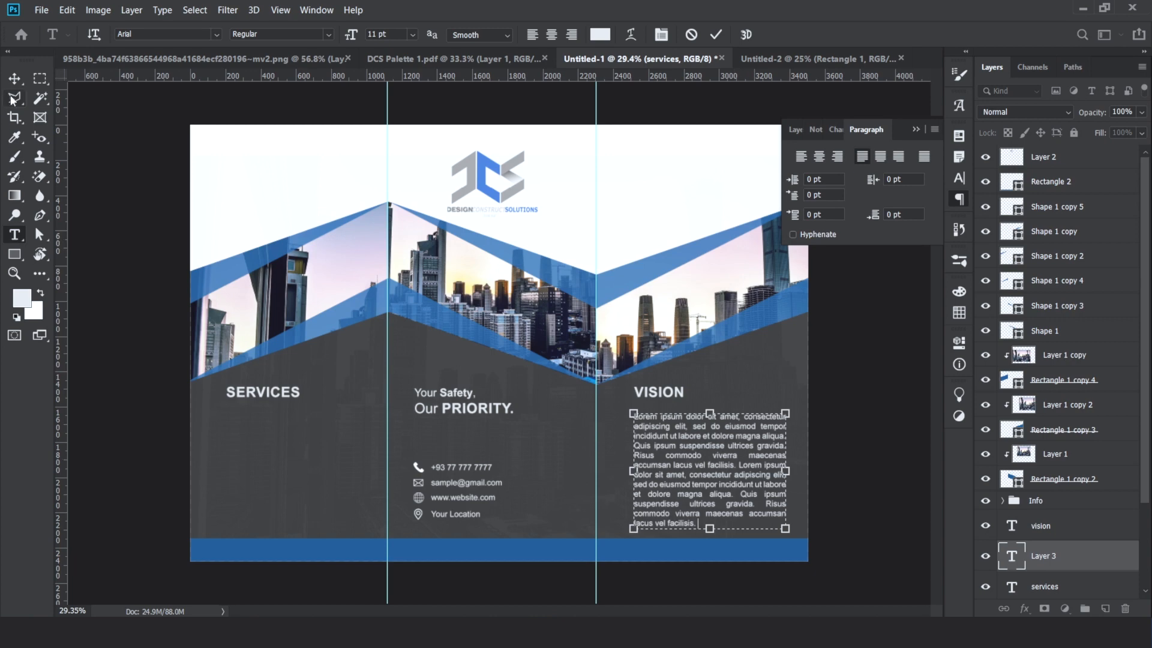
Try placing a copy of the VISION paragraph below the SERVICES heading, and undo it
{"action": "left_click", "coordinate": [15, 78]}
{"action": "left_click_drag", "start_coordinate": [771, 474], "coordinate": [329, 474]}
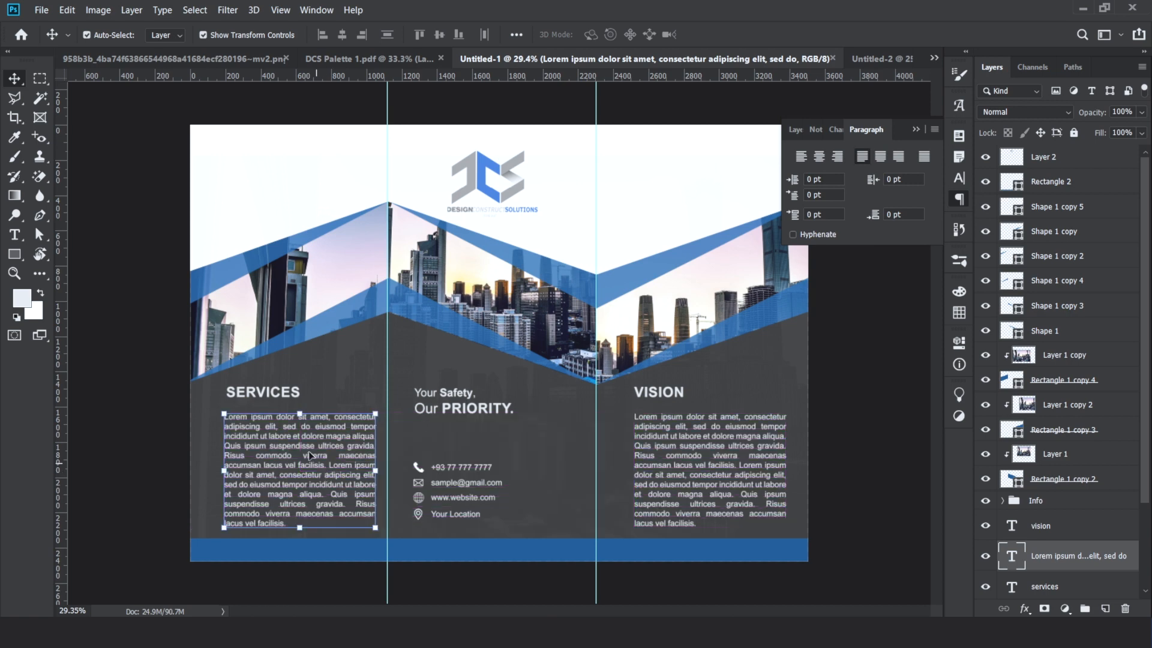
{"action": "key", "text": "ctrl+z"}
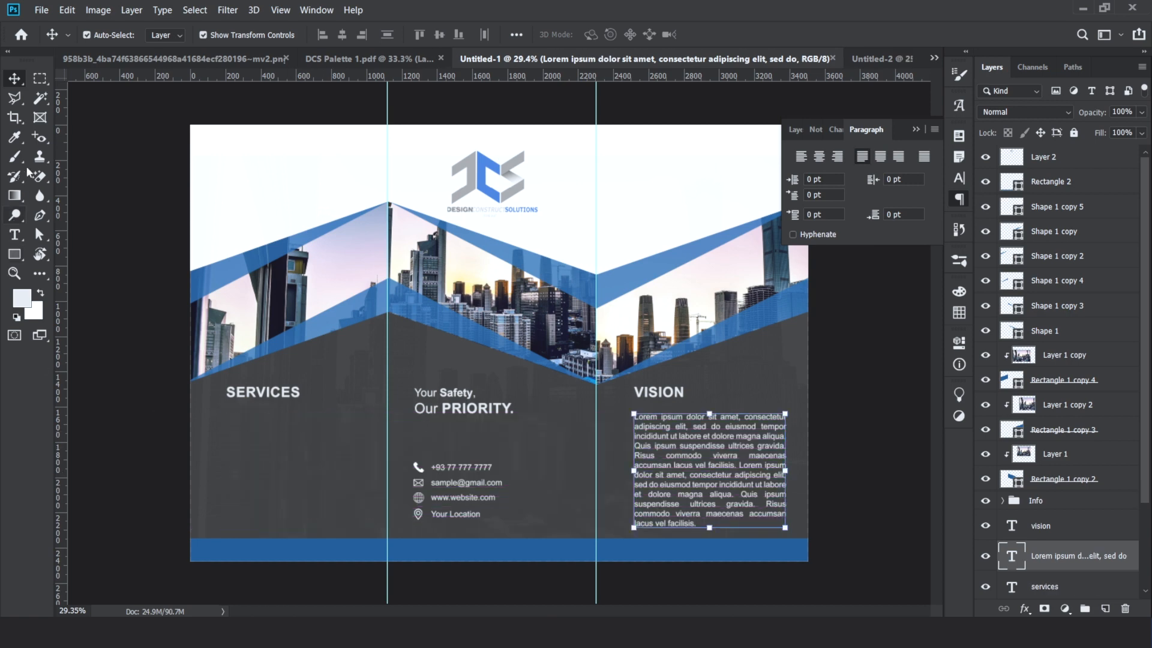
Draw a light, closed checkmark shape about 232 by 165 px with the Pen tool below the SERVICES heading
{"action": "scroll", "coordinate": [226, 444], "scroll_direction": "up", "scroll_amount": 5}
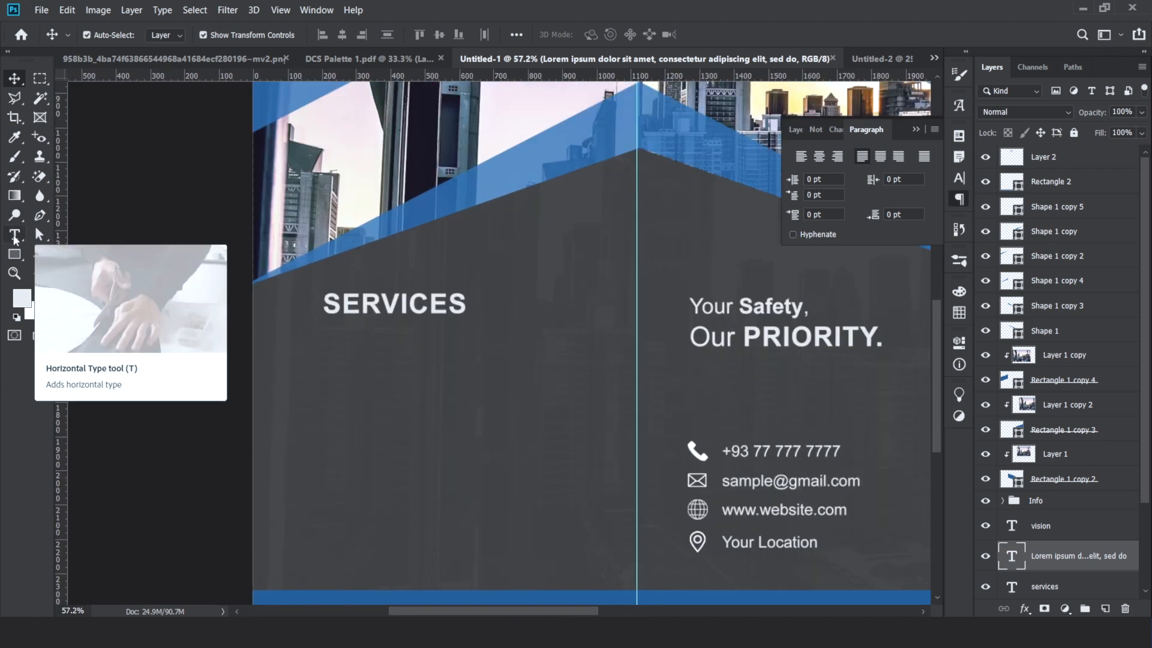
{"action": "left_click", "coordinate": [40, 215]}
{"action": "scroll", "coordinate": [412, 408], "scroll_direction": "up", "scroll_amount": 2}
{"action": "left_click", "coordinate": [291, 401]}
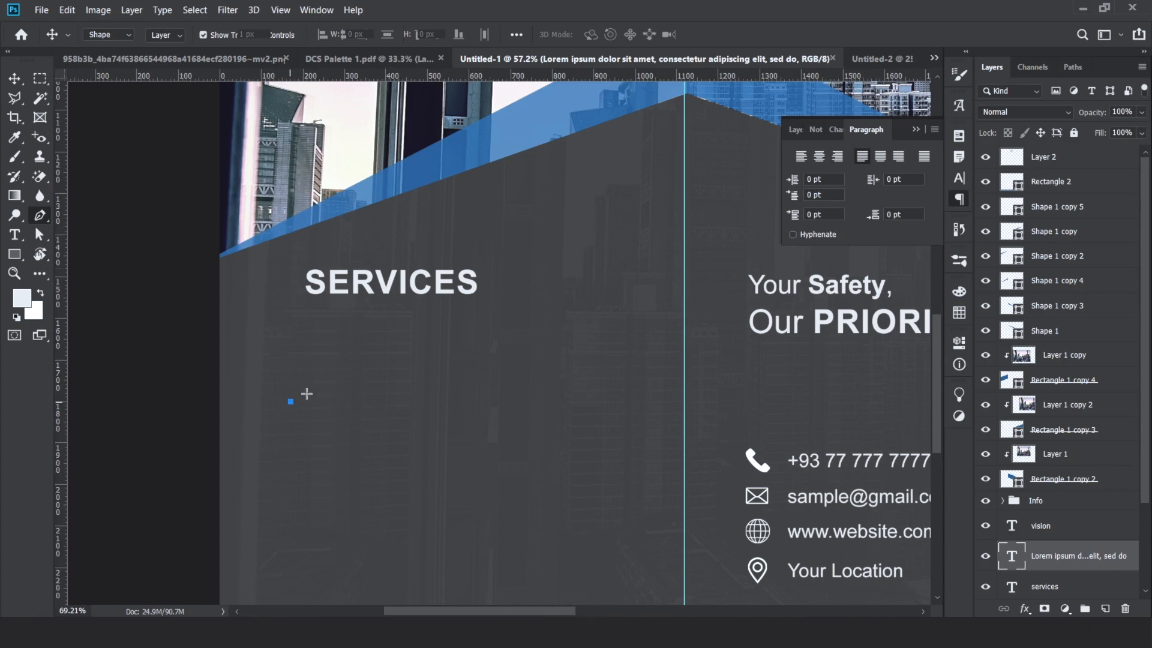
{"action": "left_click", "coordinate": [310, 389]}
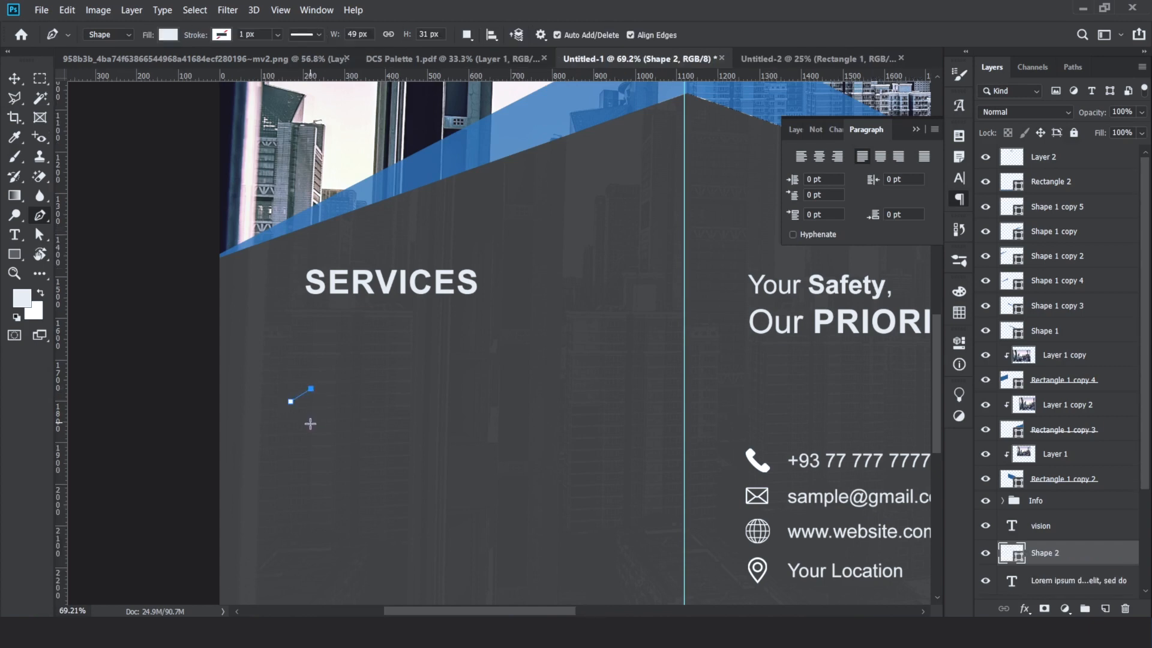
{"action": "left_click", "coordinate": [309, 424]}
{"action": "left_click", "coordinate": [366, 391]}
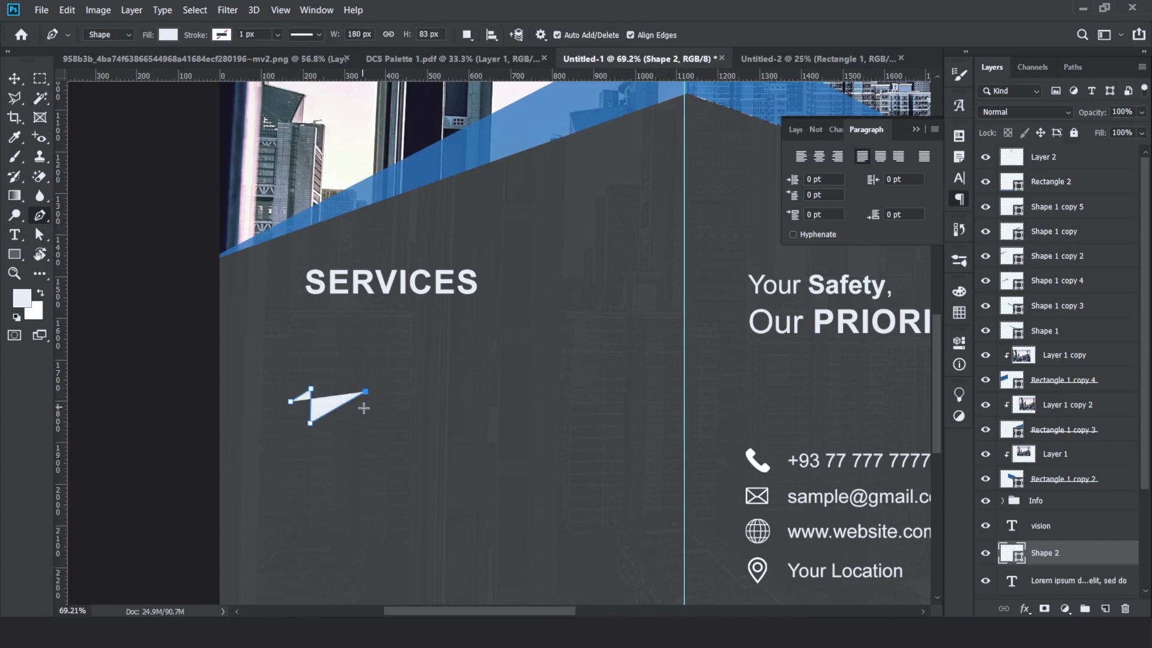
{"action": "key", "text": "ctrl+z"}
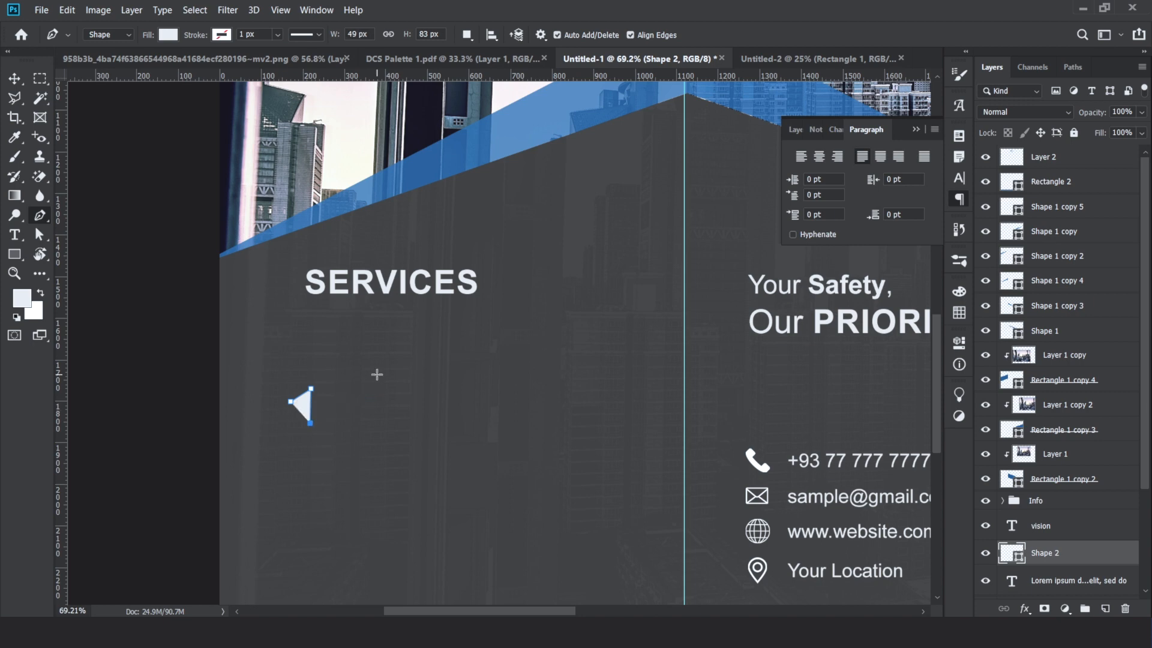
{"action": "left_click", "coordinate": [376, 374]}
{"action": "left_click_drag", "start_coordinate": [384, 376], "coordinate": [373, 402]}
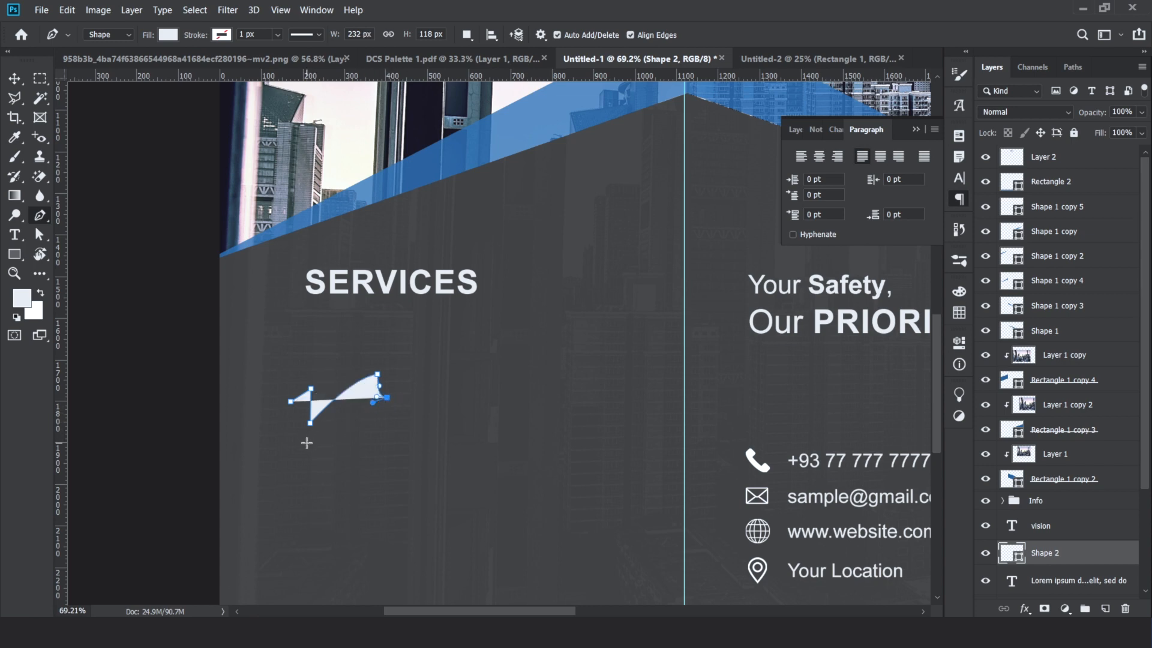
{"action": "mouse_move", "coordinate": [306, 442]}
{"action": "left_mouse_down"}
{"action": "mouse_move", "coordinate": [283, 489]}
{"action": "mouse_move", "coordinate": [290, 444]}
{"action": "left_mouse_up"}
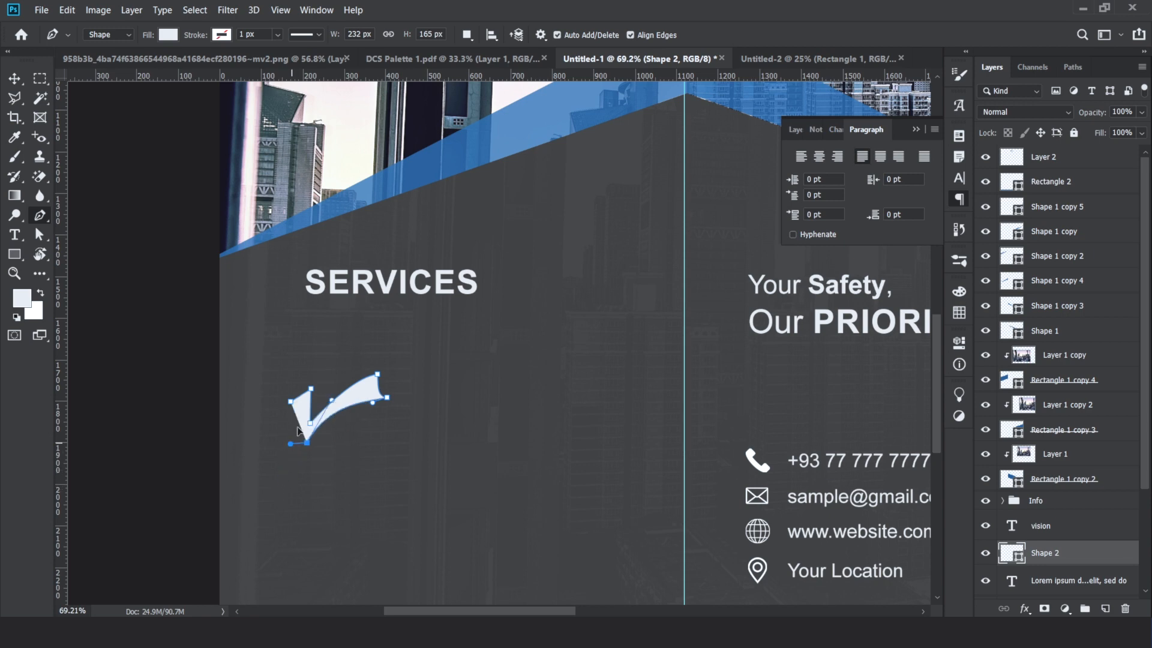
{"action": "left_click", "coordinate": [290, 401]}
Scale the checkmark shape down to about 35% of its size
{"action": "left_click", "coordinate": [13, 79]}
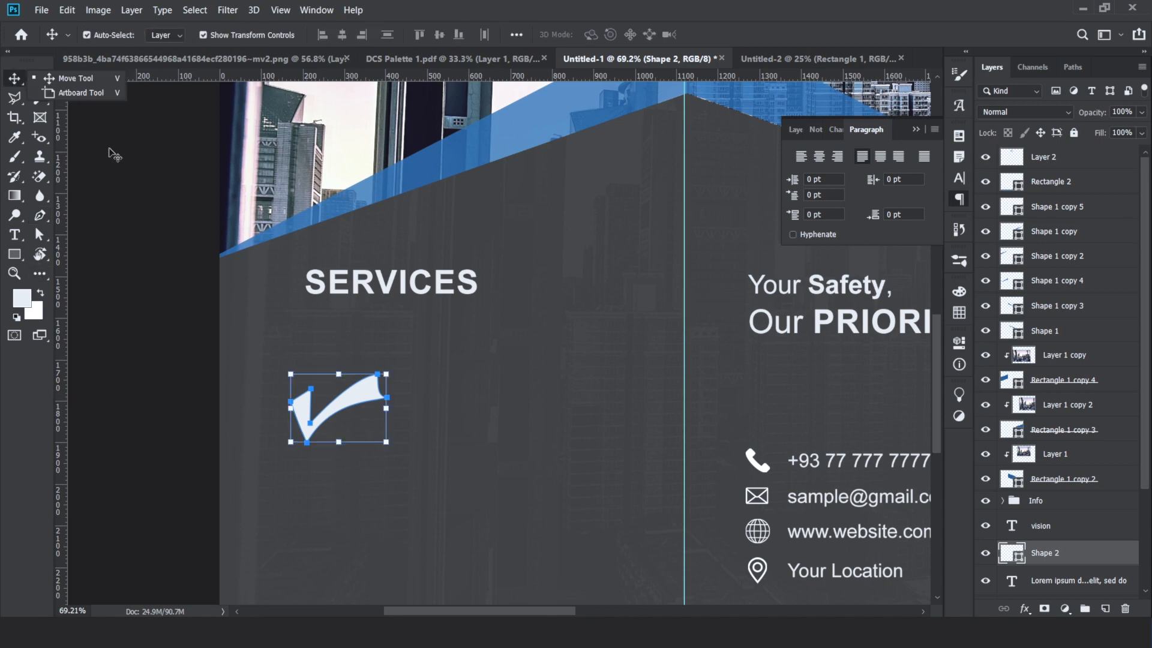
{"action": "left_click", "coordinate": [387, 443]}
{"action": "left_click_drag", "start_coordinate": [387, 444], "coordinate": [327, 402]}
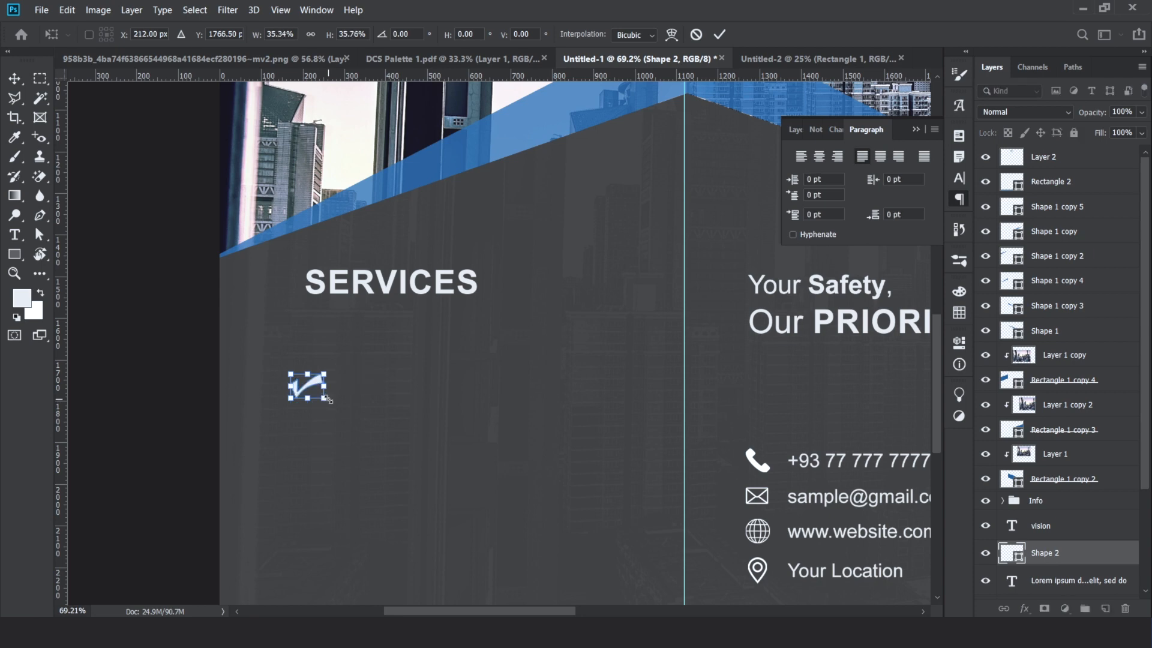
{"action": "key", "text": "Return"}
Add a text beside the checkmark with the lines "Architechture" and "Structure"
{"action": "scroll", "coordinate": [309, 391], "scroll_direction": "up", "scroll_amount": 1}
{"action": "scroll", "coordinate": [309, 391], "scroll_direction": "up", "scroll_amount": 1}
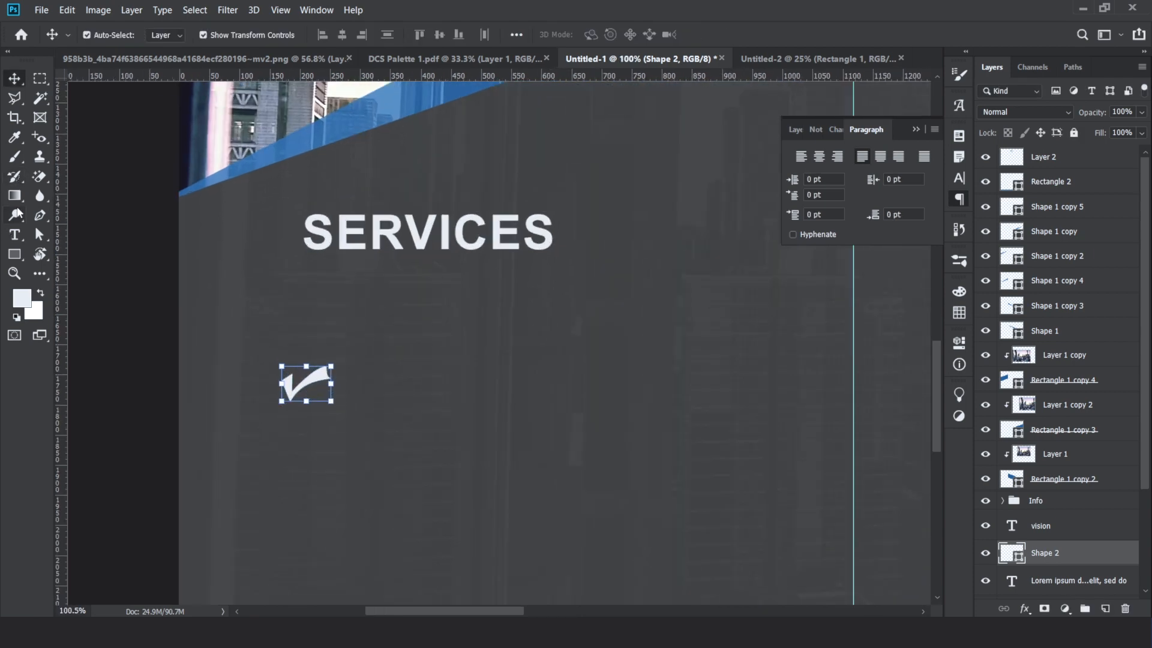
{"action": "left_click", "coordinate": [17, 235]}
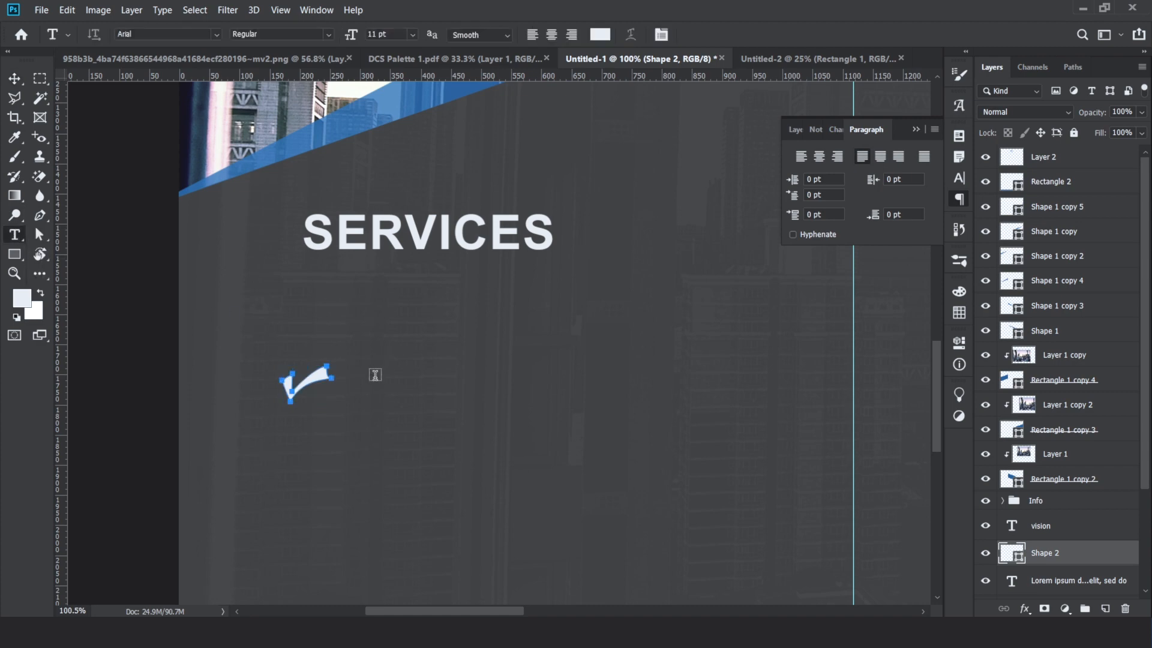
{"action": "left_click", "coordinate": [374, 377]}
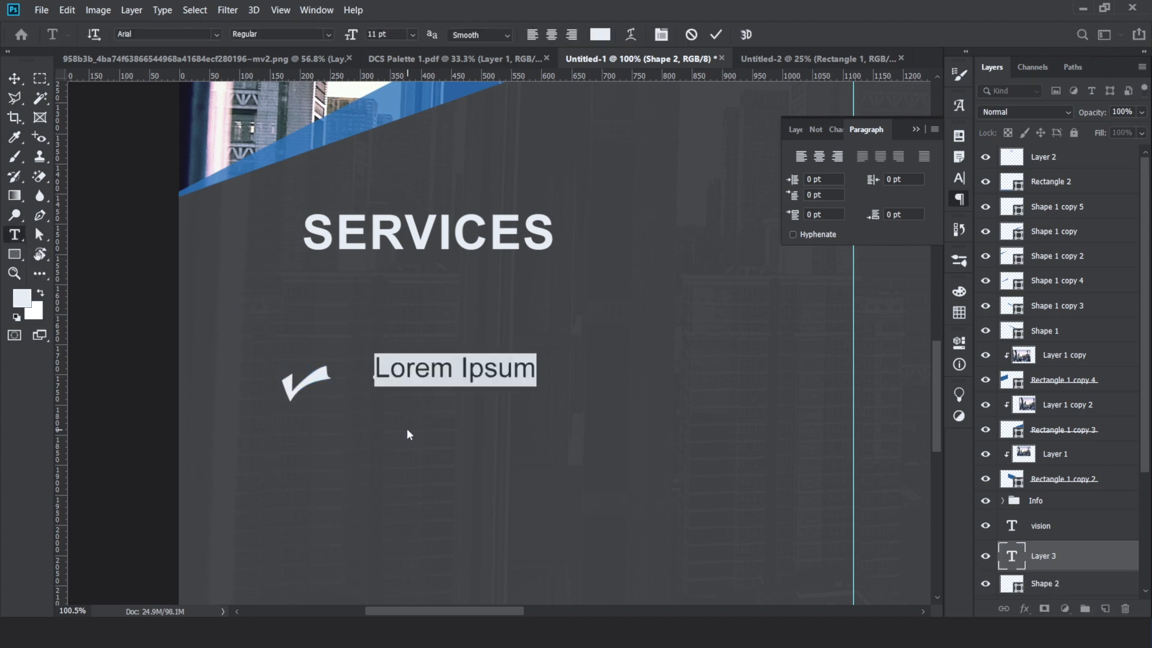
{"action": "type", "text": "Architechture"}
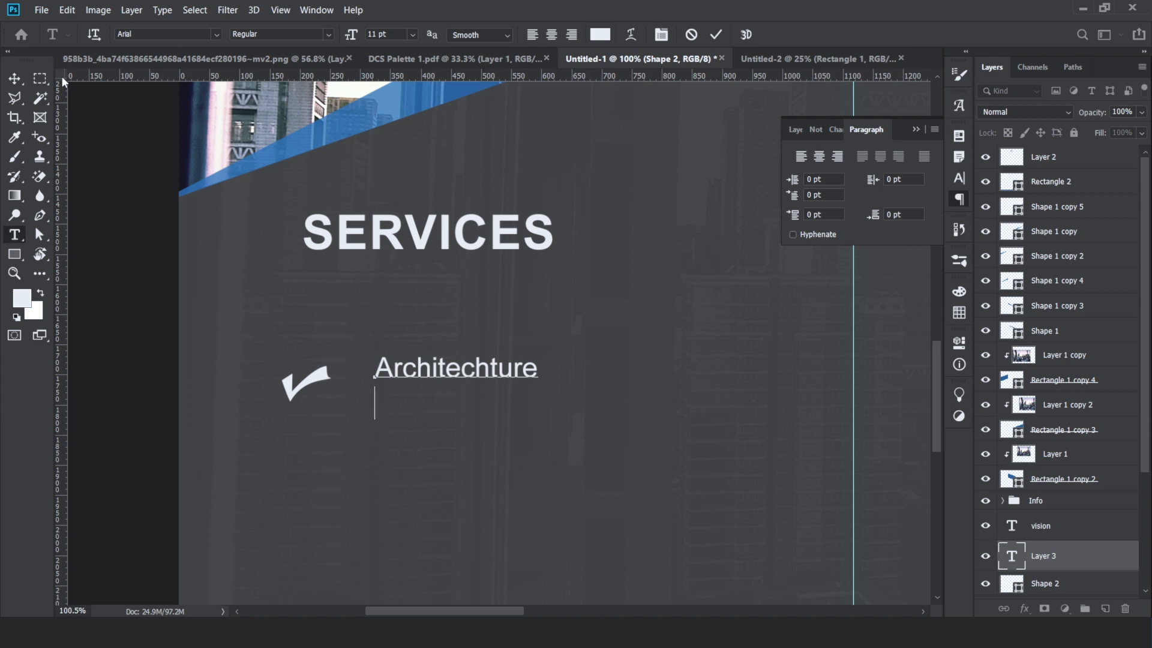
{"action": "type", "text": "Struc "}
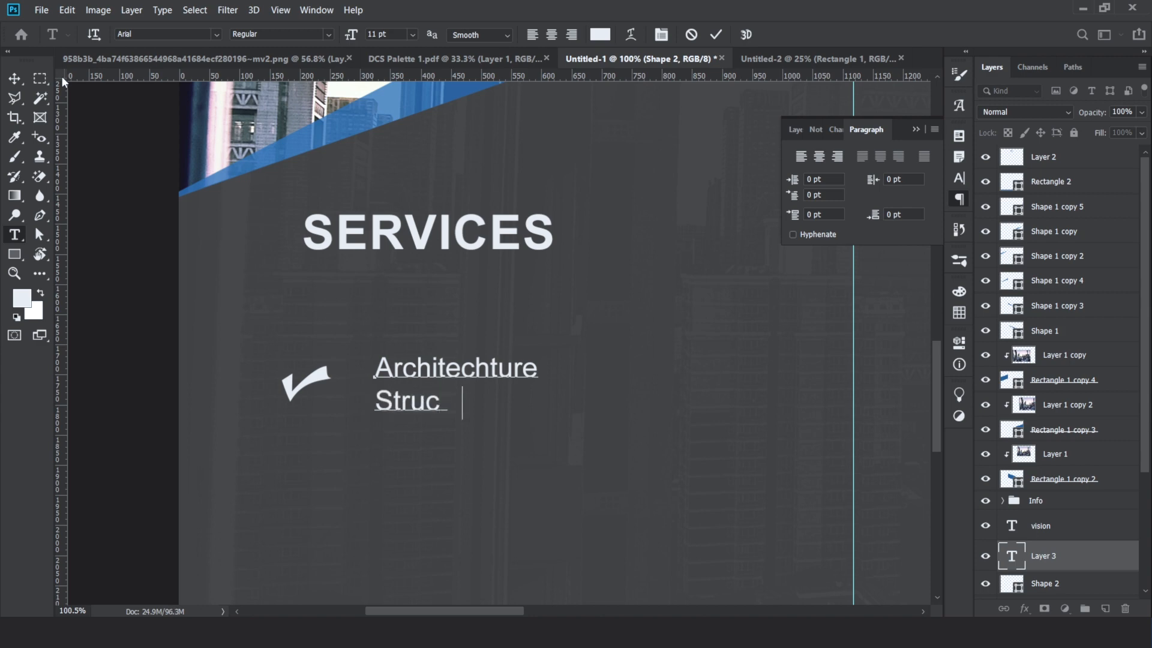
{"action": "type", "text": "ture"}
Add "Construction" with a capital C as the third line of the services list
{"action": "key", "text": "Return"}
{"action": "type", "text": "con"}
{"action": "key", "text": "Left"}
{"action": "key", "text": "Left"}
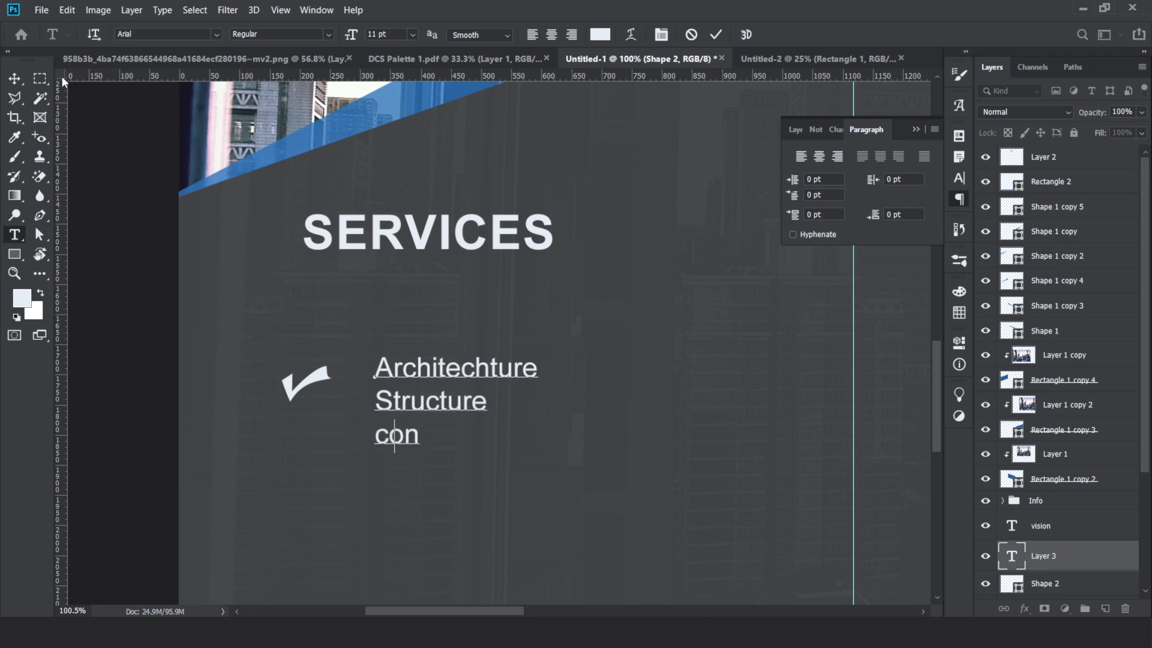
{"action": "key", "text": "BackSpace"}
{"action": "type", "text": "Construction"}
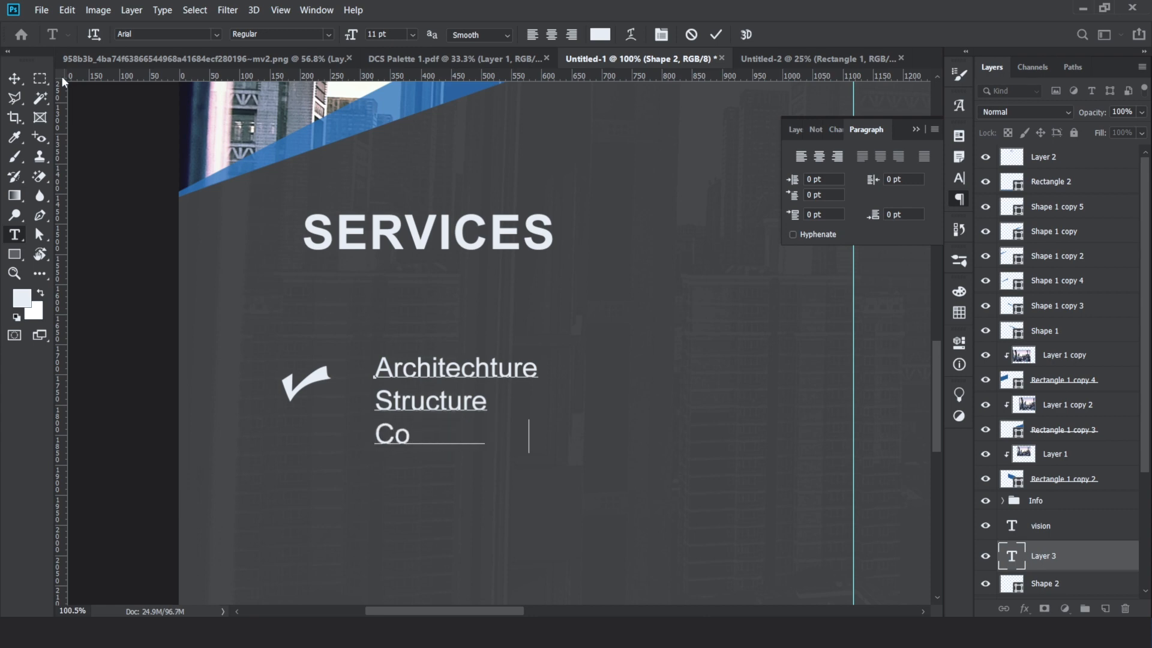
Add "Plumbing" as the fourth line of the services list, correcting its spelling
{"action": "key", "text": "Return"}
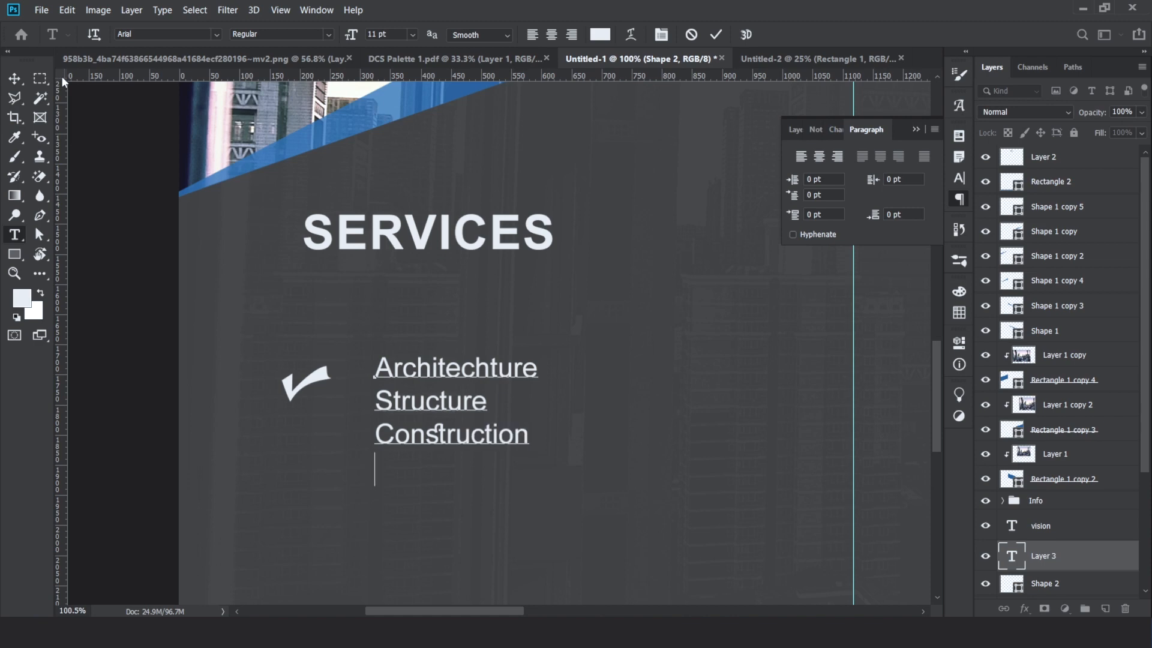
{"action": "type", "text": "Plubing"}
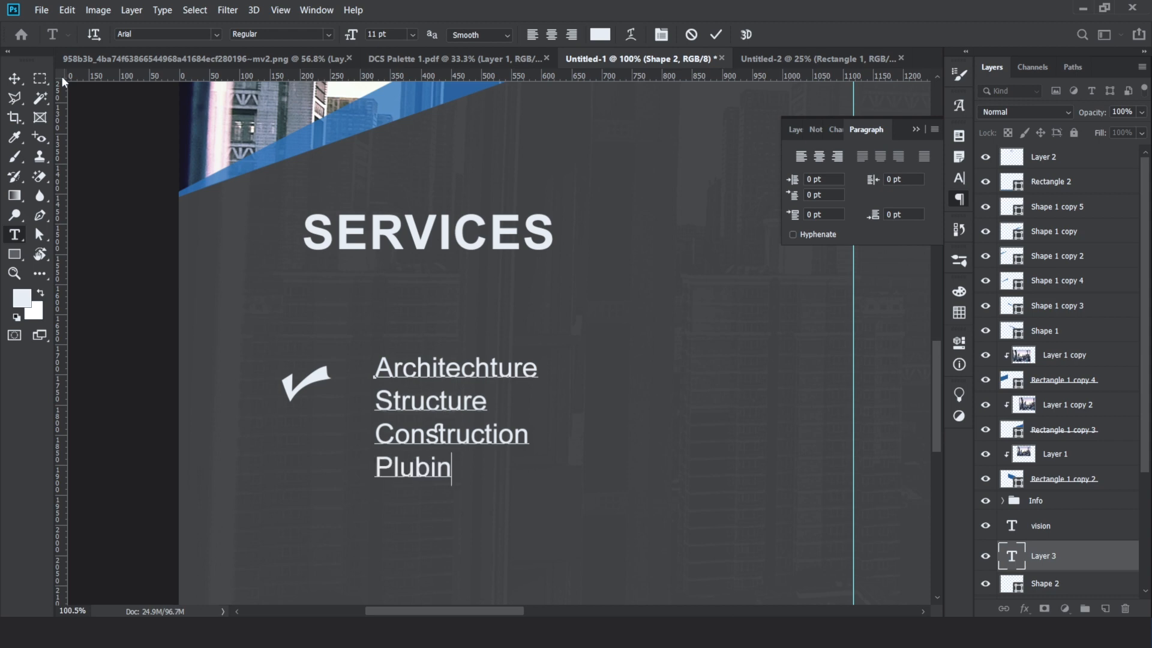
{"action": "key", "text": "BackSpace"}
{"action": "key", "text": "BackSpace"}
{"action": "key", "text": "BackSpace"}
{"action": "key", "text": "Delete"}
{"action": "type", "text": "mbing"}
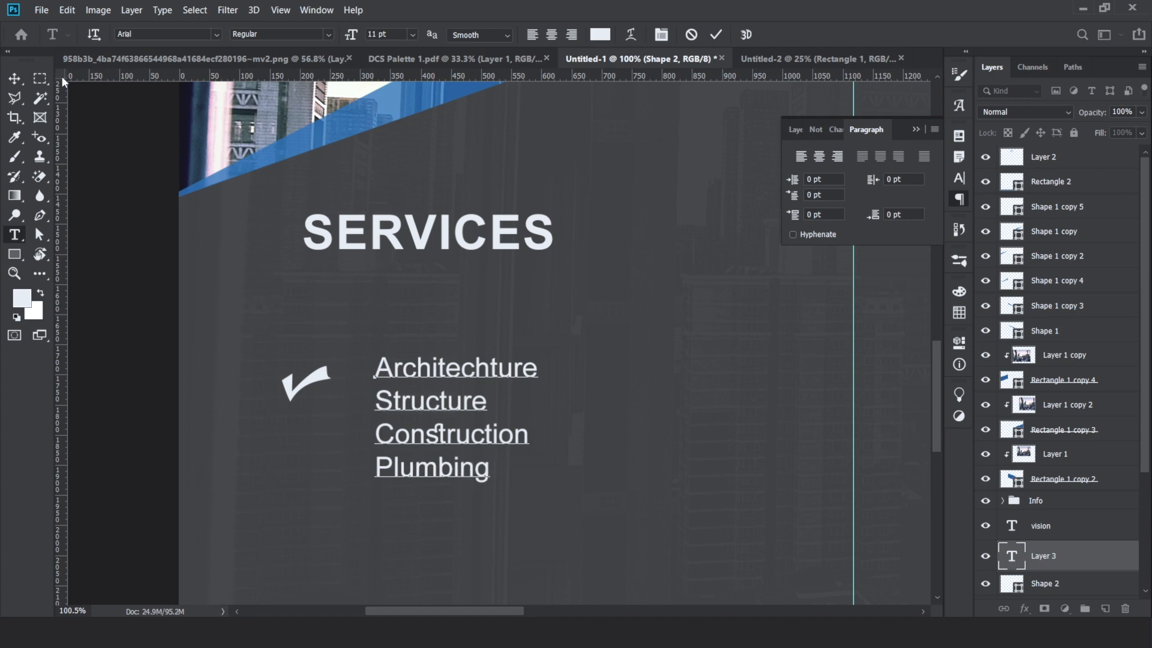
Add "Electricion" as the fifth line of the services list, reworking the word's ending
{"action": "key", "text": "Return"}
{"action": "type", "text": "Electi"}
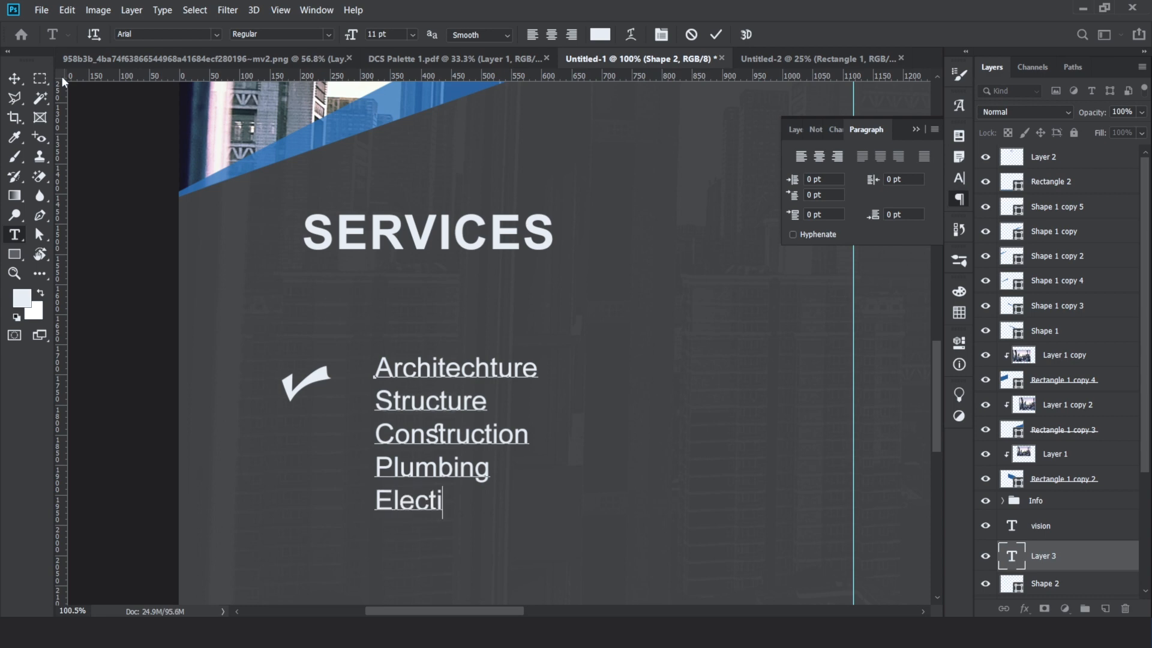
{"action": "type", "text": "cion"}
{"action": "key", "text": "BackSpace"}
{"action": "key", "text": "Delete"}
{"action": "key", "text": "BackSpace"}
{"action": "key", "text": "BackSpace"}
{"action": "type", "text": "sion"}
{"action": "key", "text": "BackSpace"}
{"action": "key", "text": "BackSpace"}
{"action": "key", "text": "BackSpace"}
{"action": "key", "text": "BackSpace"}
{"action": "key", "text": "BackSpace"}
{"action": "type", "text": "ricion"}
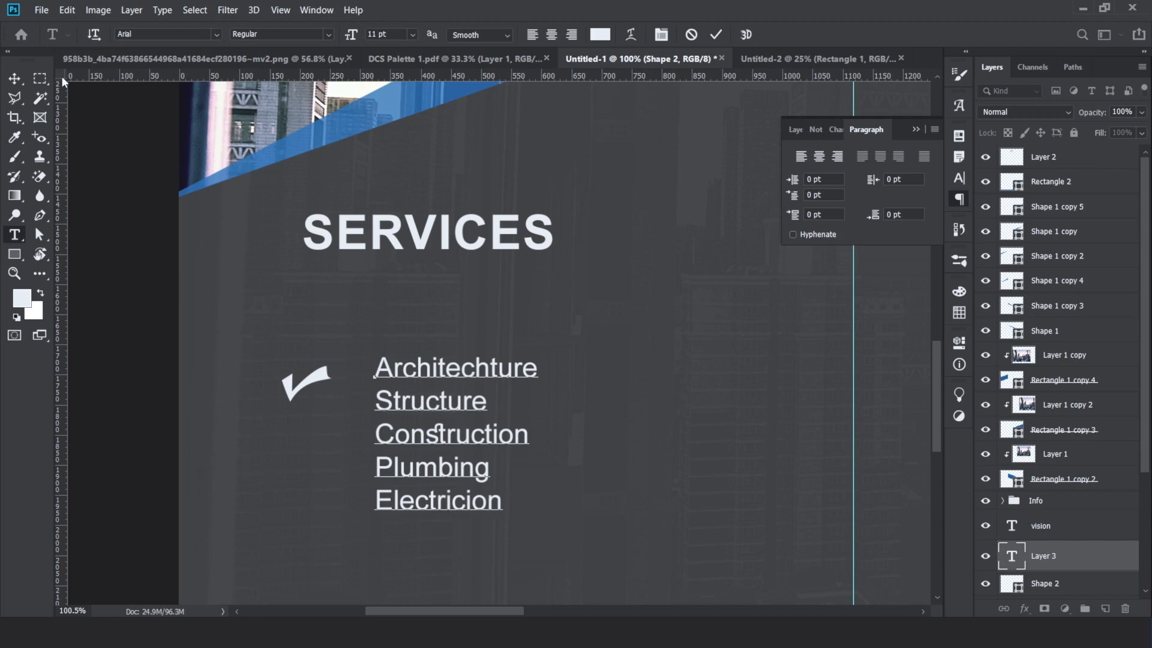
Add "Hvac" as the sixth line of the services list
{"action": "key", "text": "Return"}
{"action": "type", "text": "H"}
{"action": "type", "text": "--"}
{"action": "key", "text": "BackSpace"}
{"action": "key", "text": "BackSpace"}
{"action": "type", "text": "vac"}
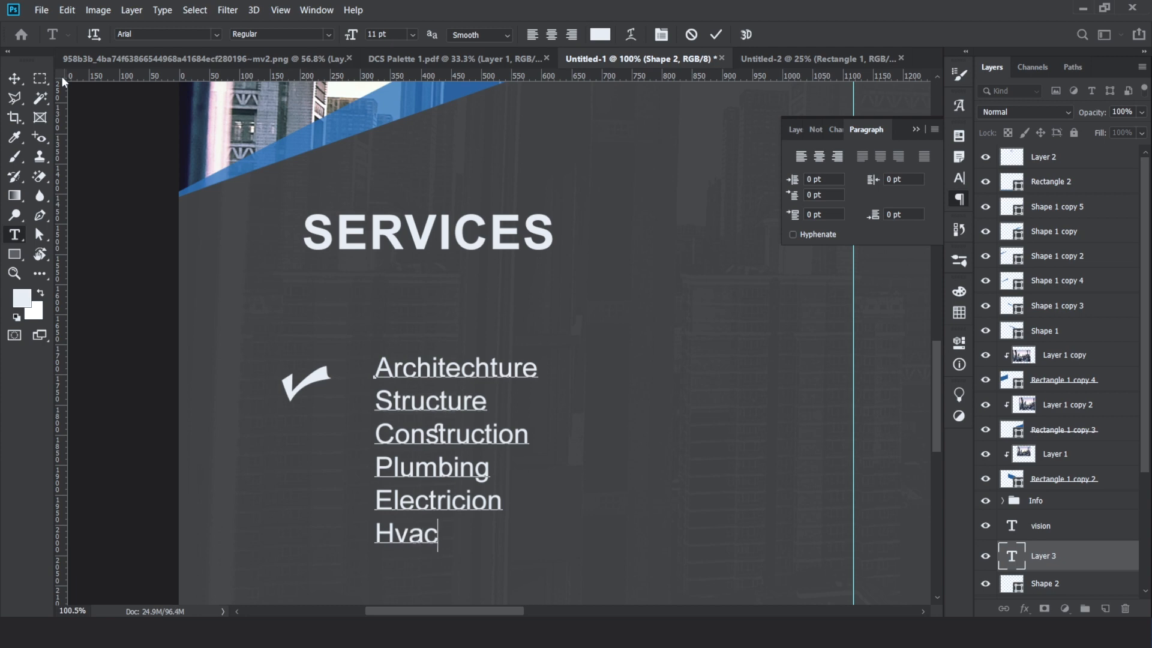
Add "Survey" as the seventh line of the services list, reworking its spelling, and finish editing the text
{"action": "key", "text": "Return"}
{"action": "type", "text": "Mp"}
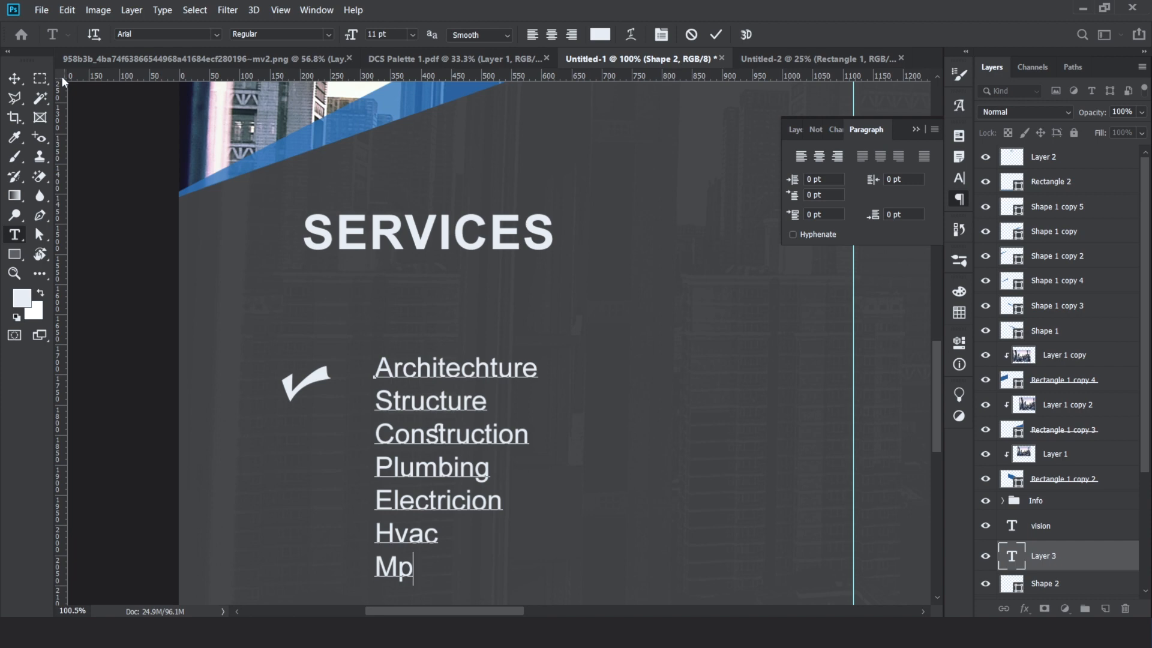
{"action": "key", "text": "BackSpace"}
{"action": "key", "text": "BackSpace"}
{"action": "type", "text": "Serv"}
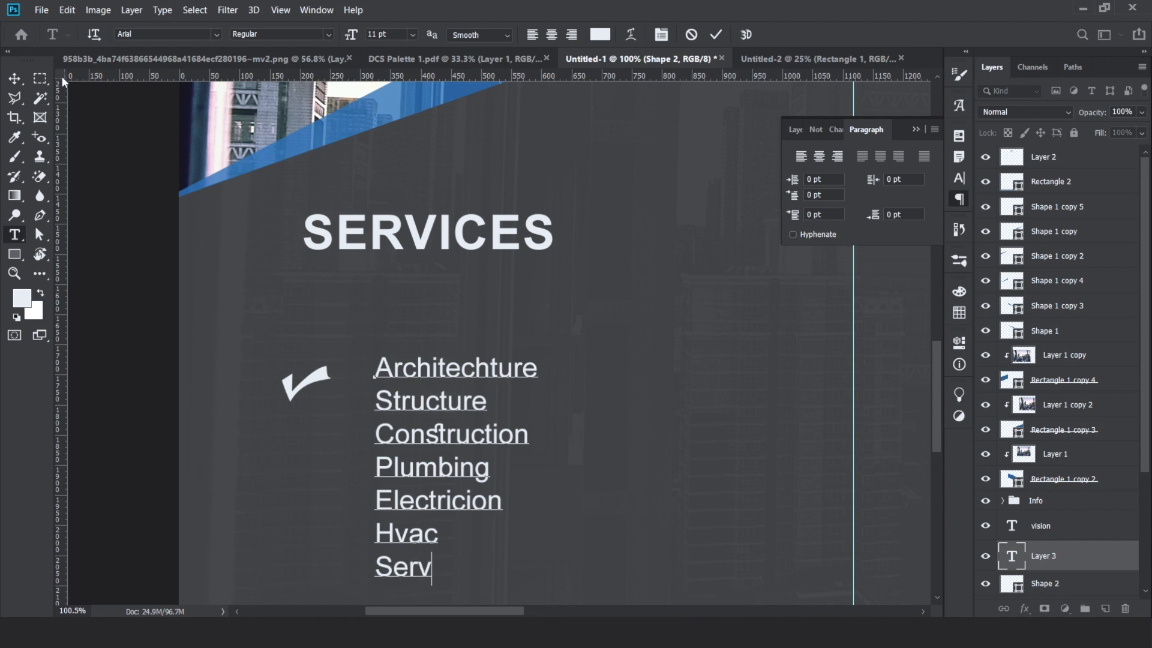
{"action": "type", "text": "ay"}
{"action": "key", "text": "BackSpace"}
{"action": "key", "text": "BackSpace"}
{"action": "key", "text": "BackSpace"}
{"action": "key", "text": "BackSpace"}
{"action": "key", "text": "BackSpace"}
{"action": "type", "text": "u"}
{"action": "type", "text": "erca"}
{"action": "key", "text": "BackSpace"}
{"action": "key", "text": "BackSpace"}
{"action": "type", "text": "va"}
{"action": "key", "text": "BackSpace"}
{"action": "key", "text": "BackSpace"}
{"action": "key", "text": "BackSpace"}
{"action": "key", "text": "BackSpace"}
{"action": "type", "text": "rvay"}
{"action": "key", "text": "BackSpace"}
{"action": "key", "text": "BackSpace"}
{"action": "type", "text": "ey"}
{"action": "key", "text": "Return"}
{"action": "scroll", "coordinate": [158, 160], "scroll_direction": "down", "scroll_amount": 3}
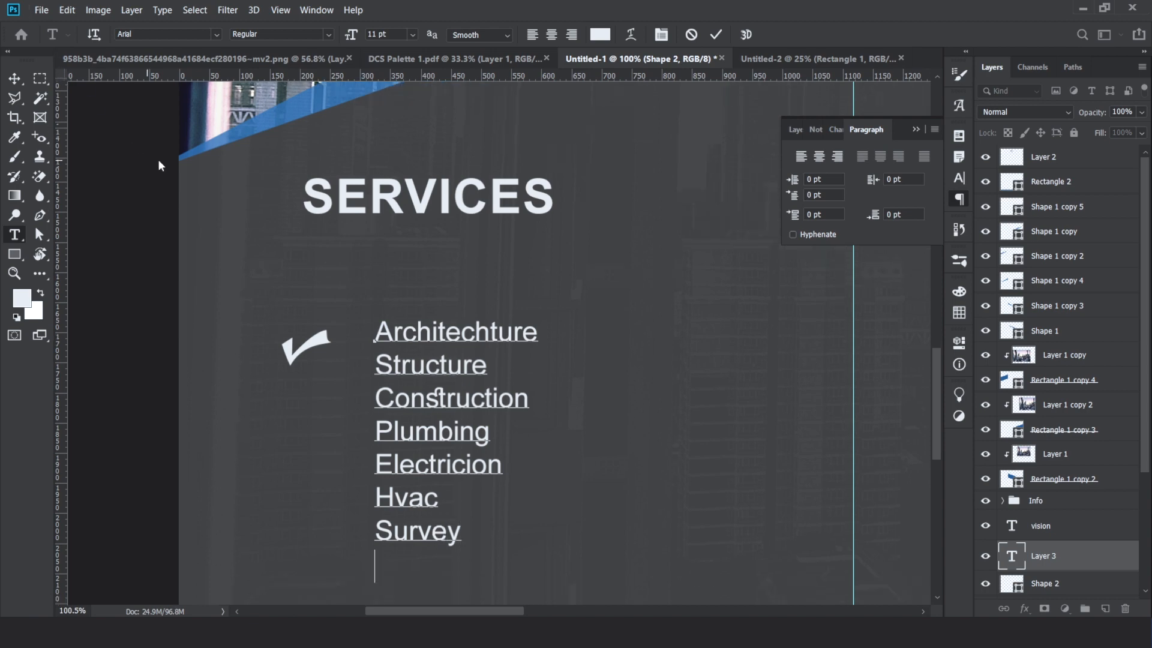
{"action": "scroll", "coordinate": [159, 165], "scroll_direction": "down", "scroll_amount": 4}
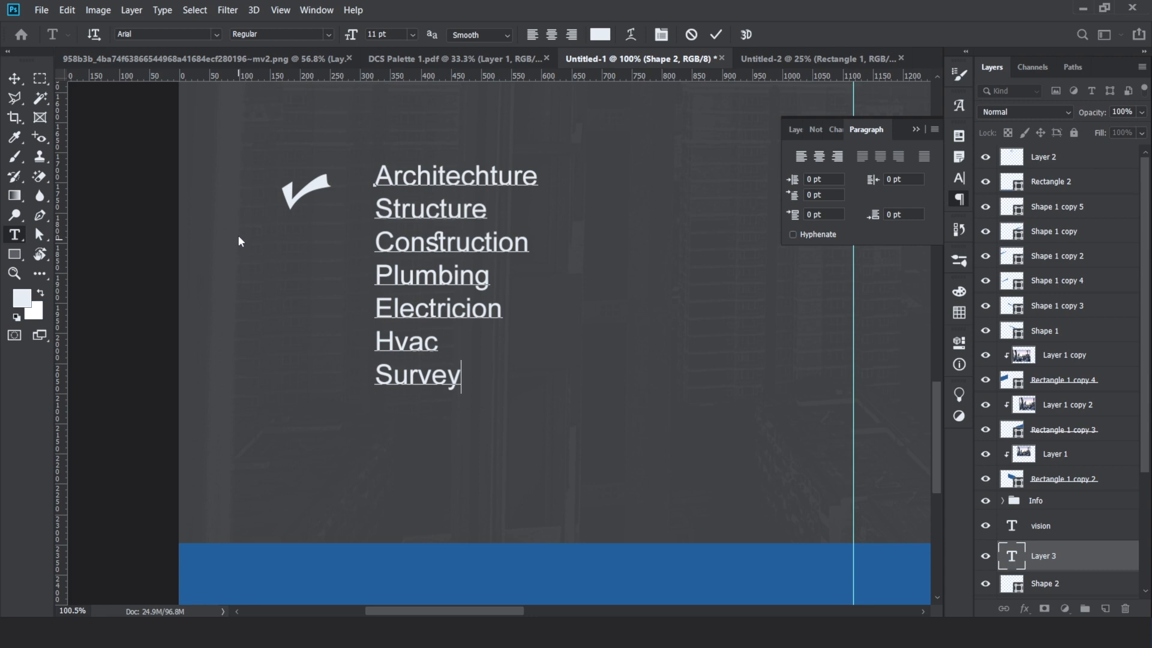
{"action": "left_click", "coordinate": [14, 78]}
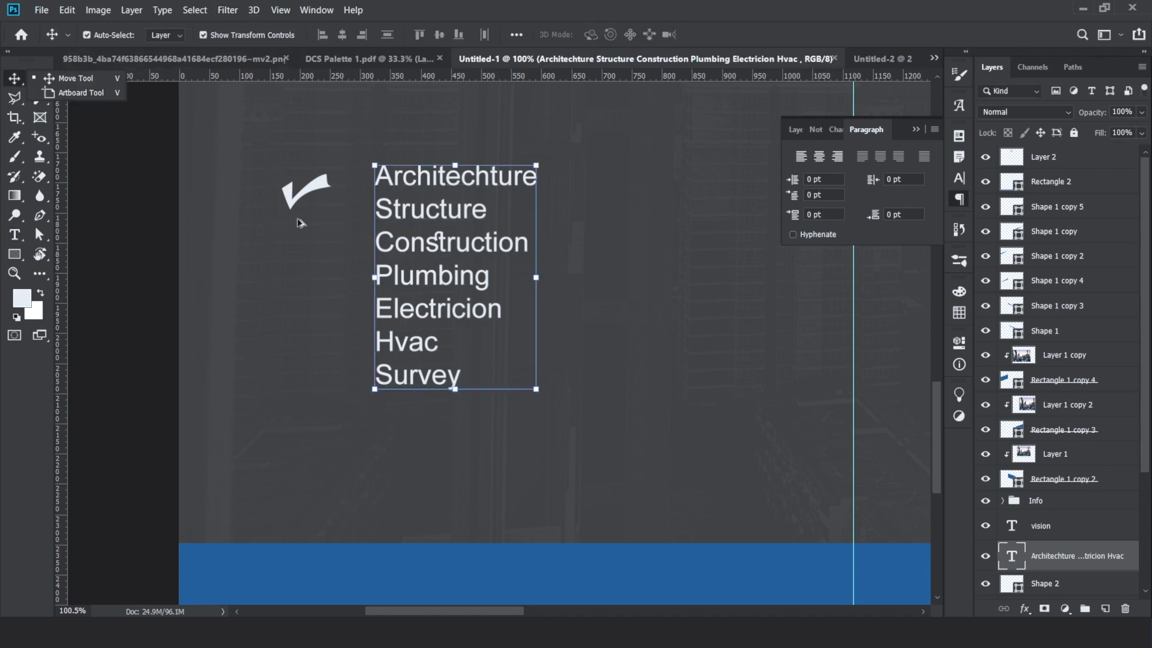
Set the services list's leading to 19 pt and leave its standard ligatures off
{"action": "scroll", "coordinate": [363, 294], "scroll_direction": "down", "scroll_amount": 2}
{"action": "scroll", "coordinate": [416, 310], "scroll_direction": "down", "scroll_amount": 3}
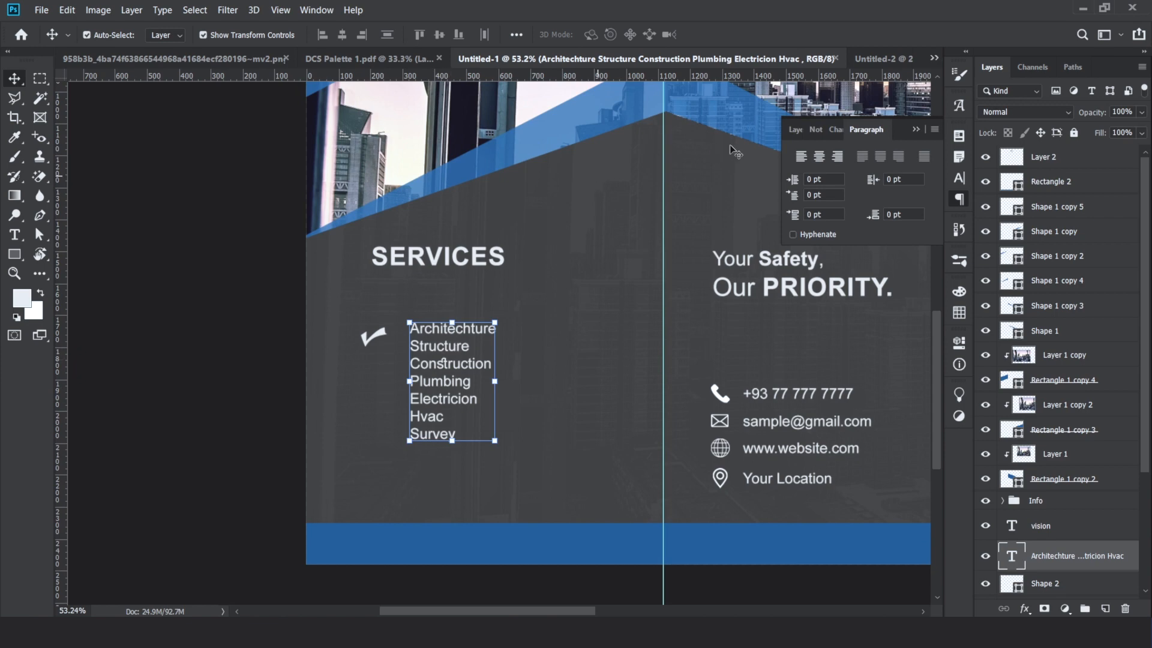
{"action": "left_click", "coordinate": [836, 130]}
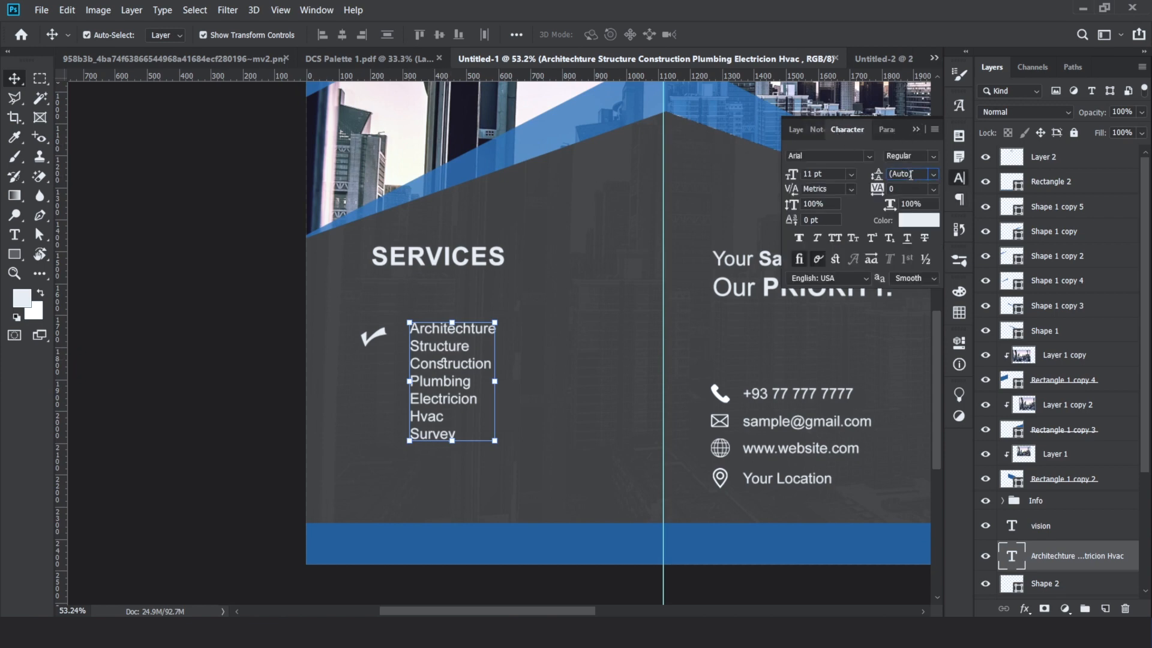
{"action": "scroll", "coordinate": [911, 174], "scroll_direction": "up", "scroll_amount": 6}
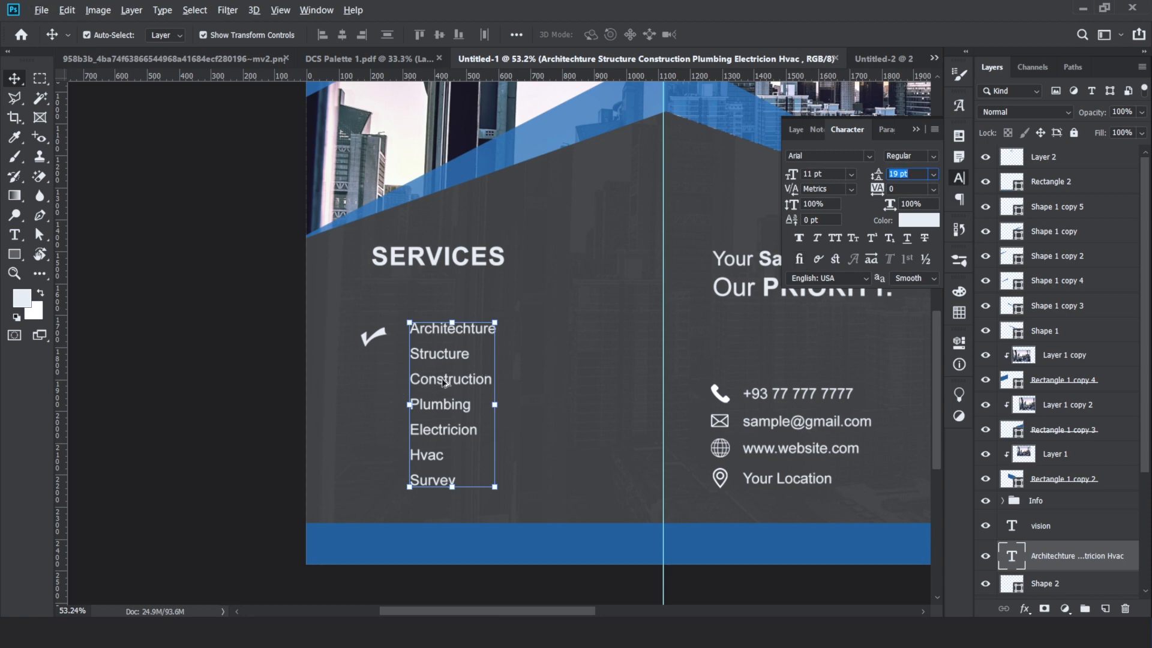
{"action": "scroll", "coordinate": [444, 382], "scroll_direction": "up", "scroll_amount": 3}
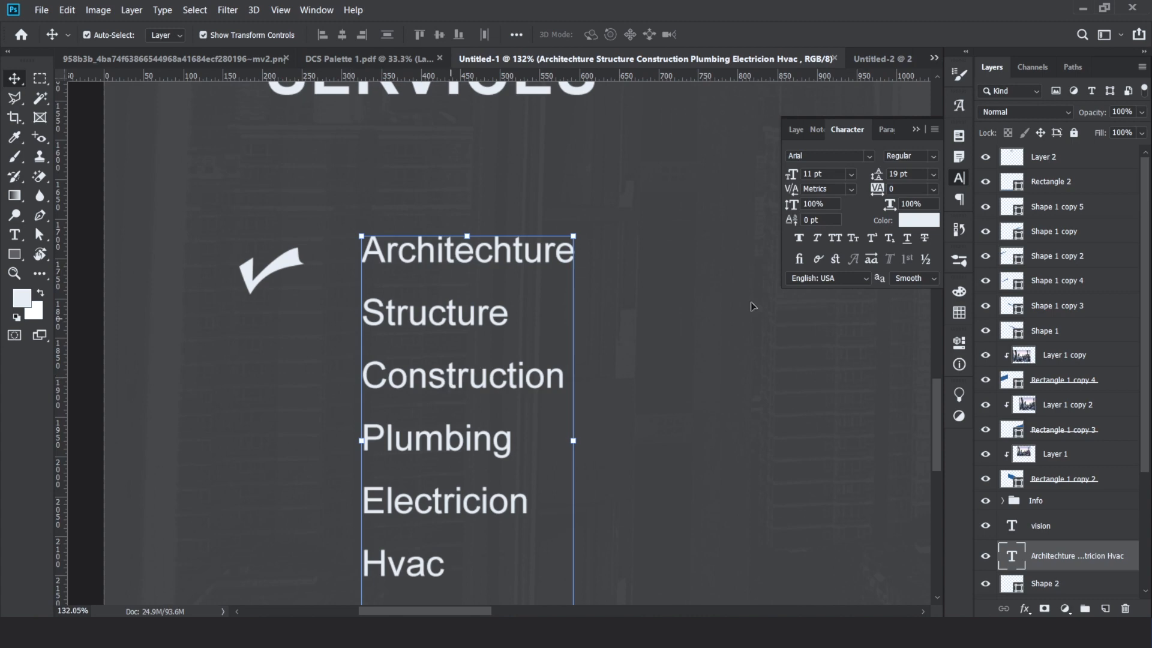
{"action": "left_click", "coordinate": [801, 259]}
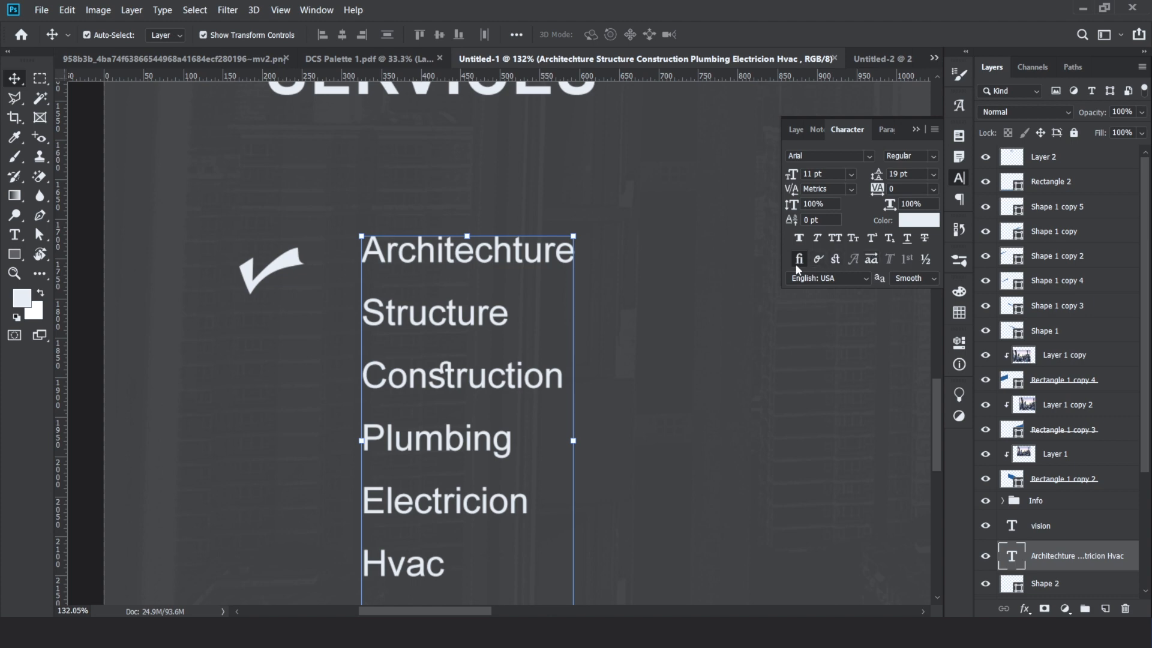
{"action": "left_click", "coordinate": [800, 259]}
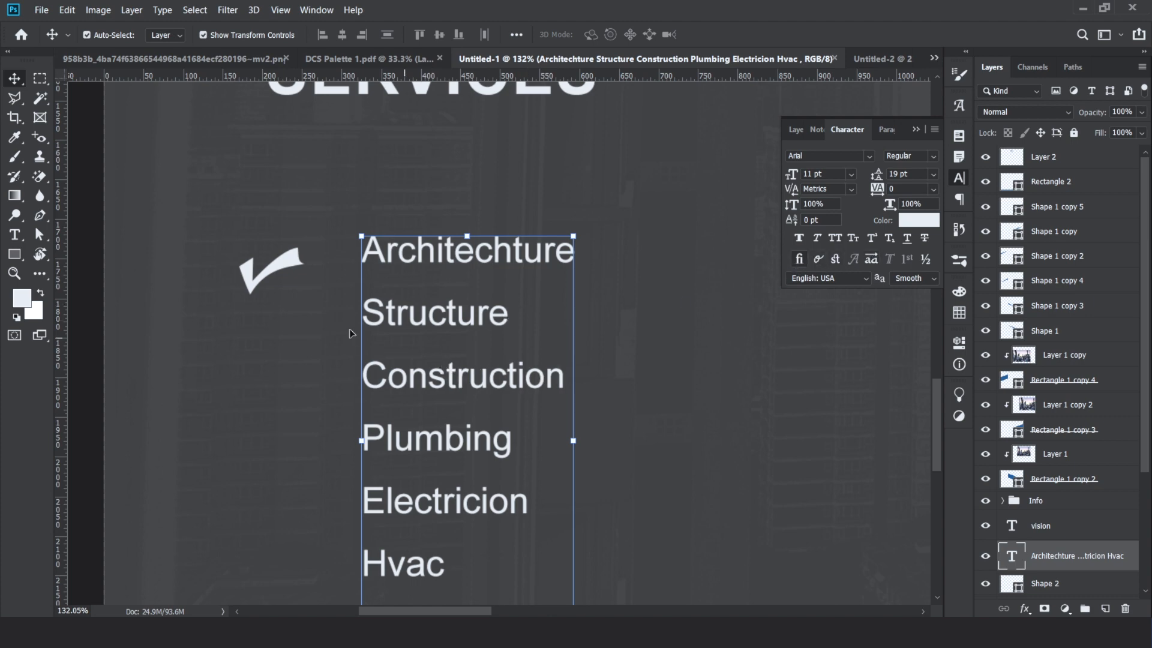
Duplicate the check mark six times straight down beside the services list, with the lowest copy next to "Survey"
{"action": "scroll", "coordinate": [351, 333], "scroll_direction": "down", "scroll_amount": 1}
{"action": "left_click", "coordinate": [301, 282]}
{"action": "left_click_drag", "start_coordinate": [305, 267], "coordinate": [339, 324]}
{"action": "scroll", "coordinate": [325, 263], "scroll_direction": "up", "scroll_amount": 2}
{"action": "key", "text": "Return"}
{"action": "scroll", "coordinate": [308, 258], "scroll_direction": "down", "scroll_amount": 2}
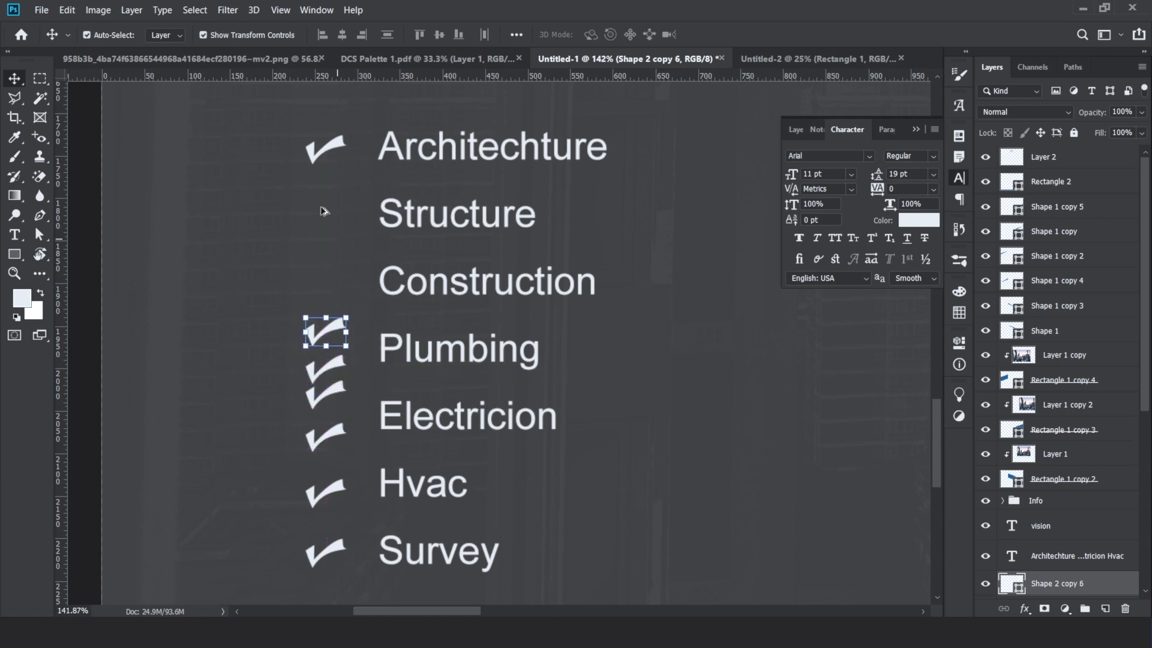
Select all seven check marks and distribute them evenly in height so each lines up with a service name
{"action": "left_click", "coordinate": [323, 150]}
{"action": "left_click", "coordinate": [336, 330], "text": "shift"}
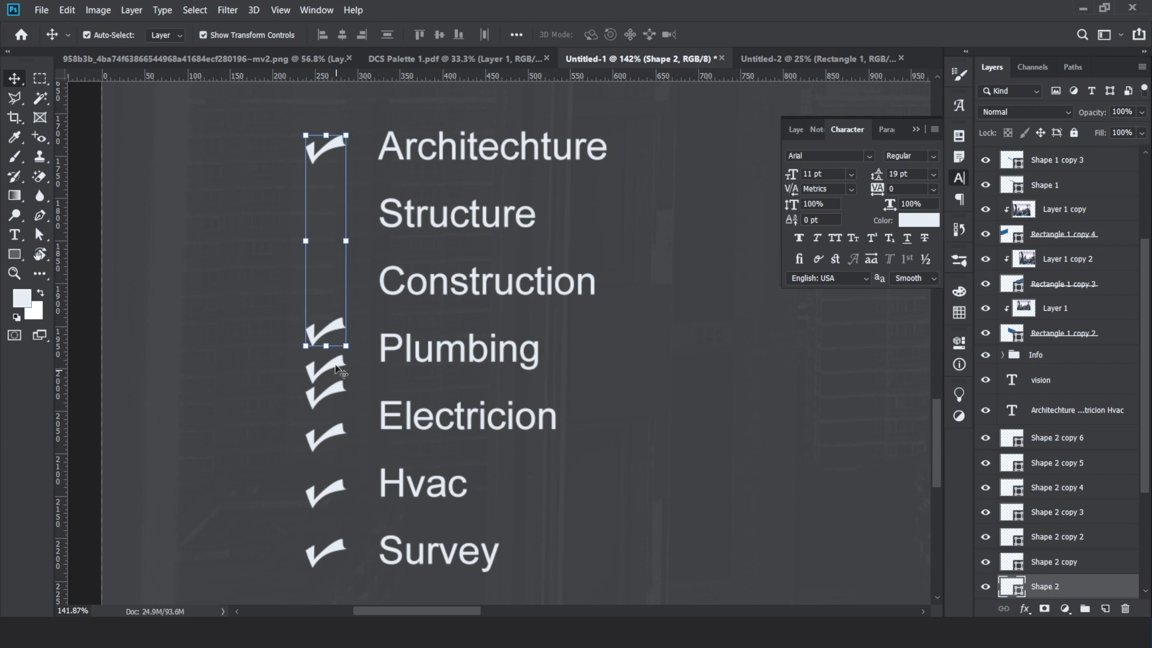
{"action": "key", "text": "ctrl+t"}
{"action": "key", "text": "Return"}
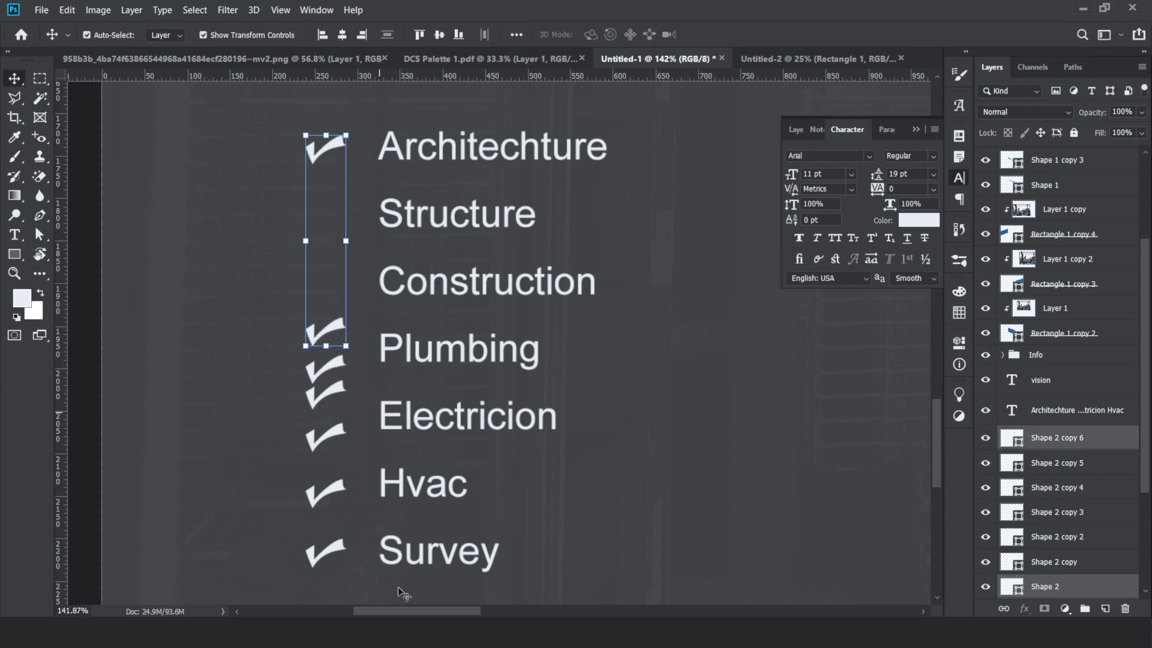
{"action": "left_click", "coordinate": [334, 558], "text": "shift"}
{"action": "left_click", "coordinate": [340, 489], "text": "shift"}
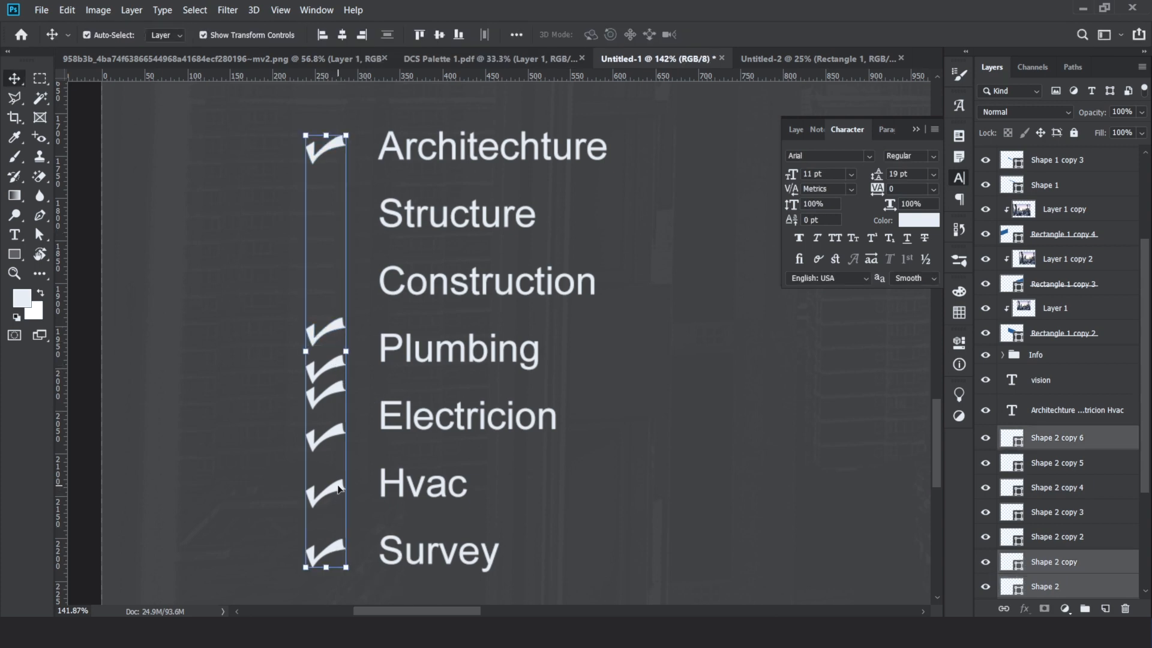
{"action": "left_click", "coordinate": [338, 441], "text": "shift"}
{"action": "left_click", "coordinate": [336, 397], "text": "shift"}
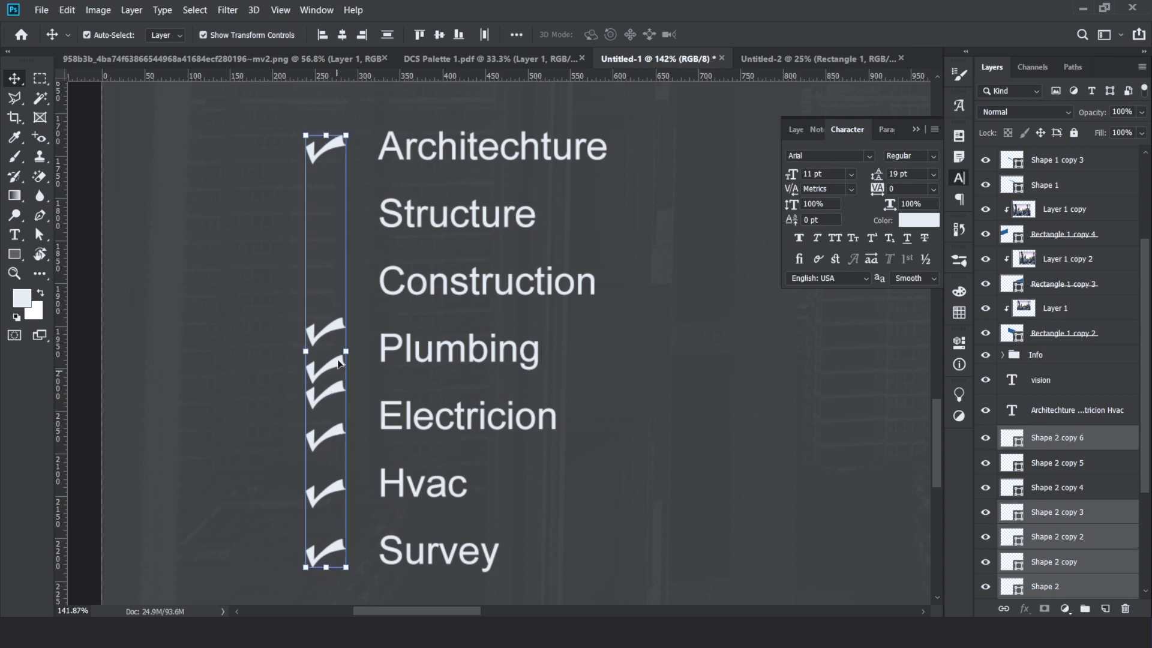
{"action": "left_click", "coordinate": [339, 360], "text": "shift"}
{"action": "left_click", "coordinate": [340, 362], "text": "shift"}
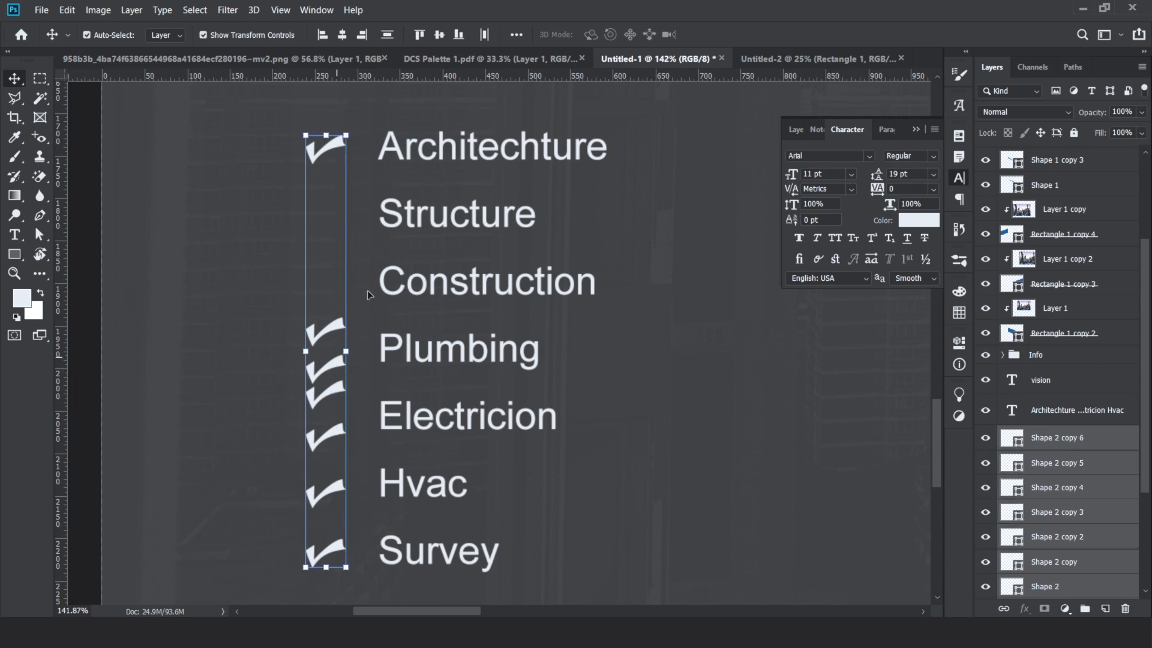
{"action": "left_click", "coordinate": [385, 36]}
{"action": "left_click", "coordinate": [229, 302]}
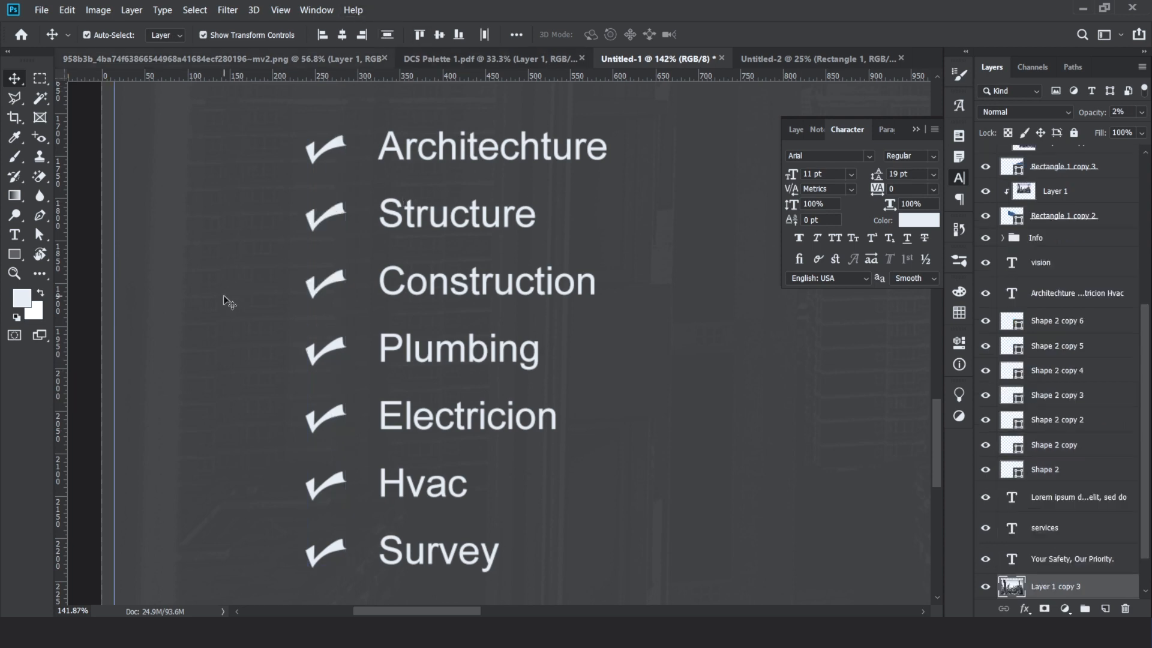
Collapse the character settings and review the layout of the whole brochure cover
{"action": "scroll", "coordinate": [230, 301], "scroll_direction": "down", "scroll_amount": 5}
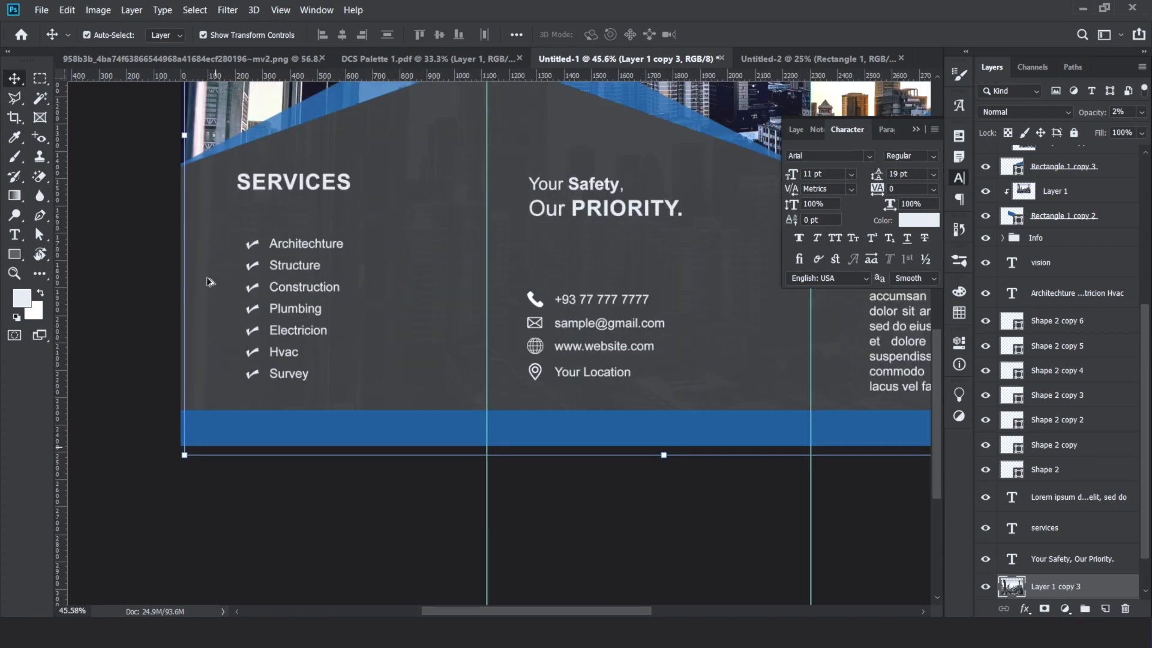
{"action": "scroll", "coordinate": [208, 280], "scroll_direction": "down", "scroll_amount": 2}
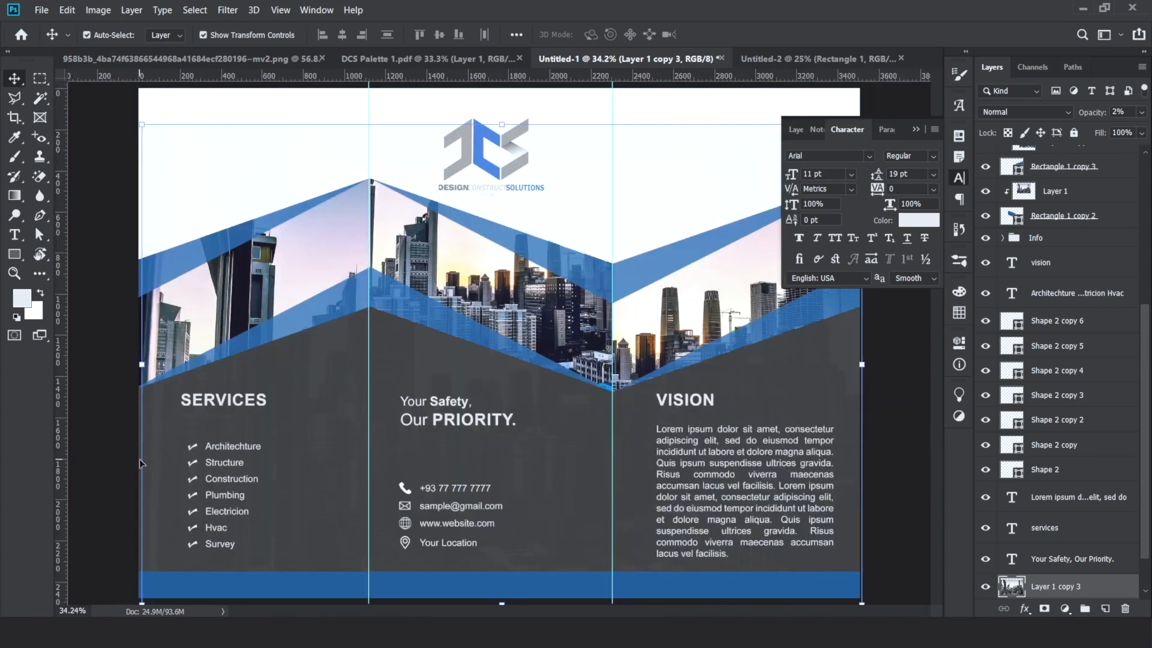
{"action": "scroll", "coordinate": [141, 478], "scroll_direction": "down", "scroll_amount": 1}
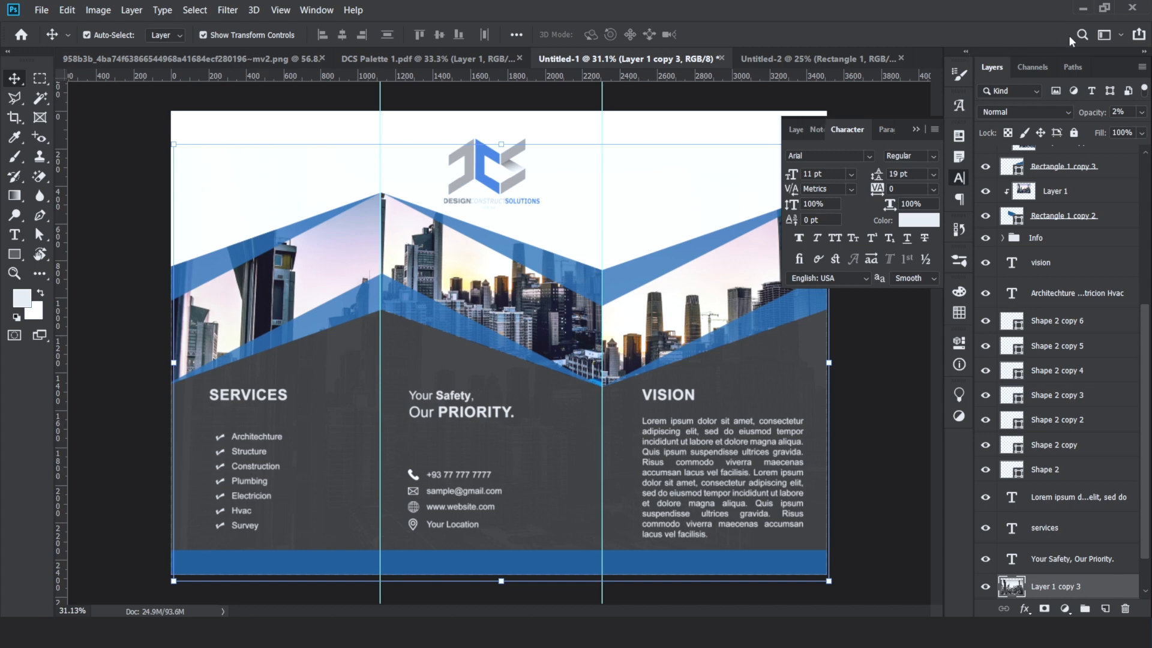
{"action": "left_click", "coordinate": [919, 142]}
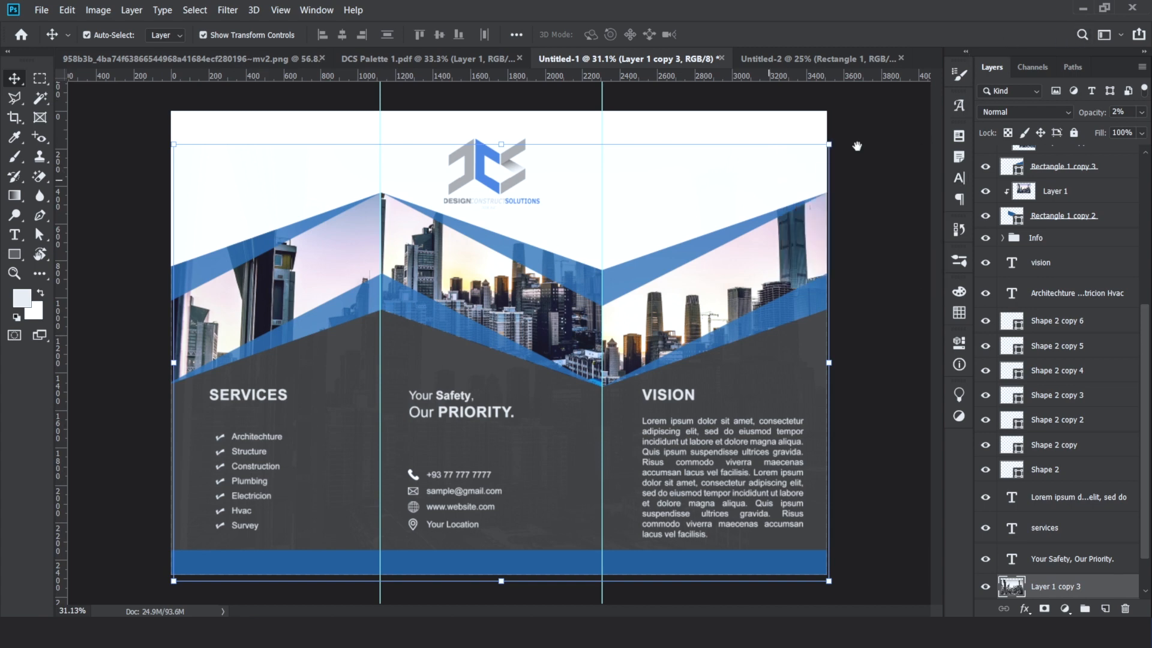
{"action": "left_click", "coordinate": [884, 149]}
{"action": "scroll", "coordinate": [540, 169], "scroll_direction": "down", "scroll_amount": 1}
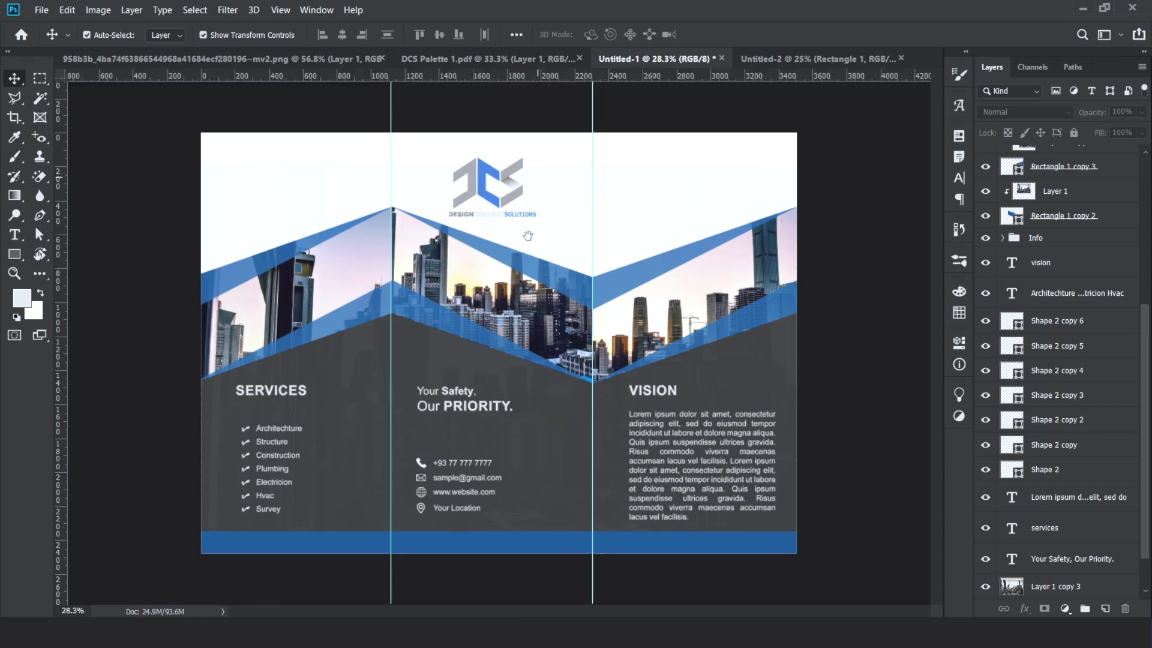
{"action": "left_click", "coordinate": [505, 179]}
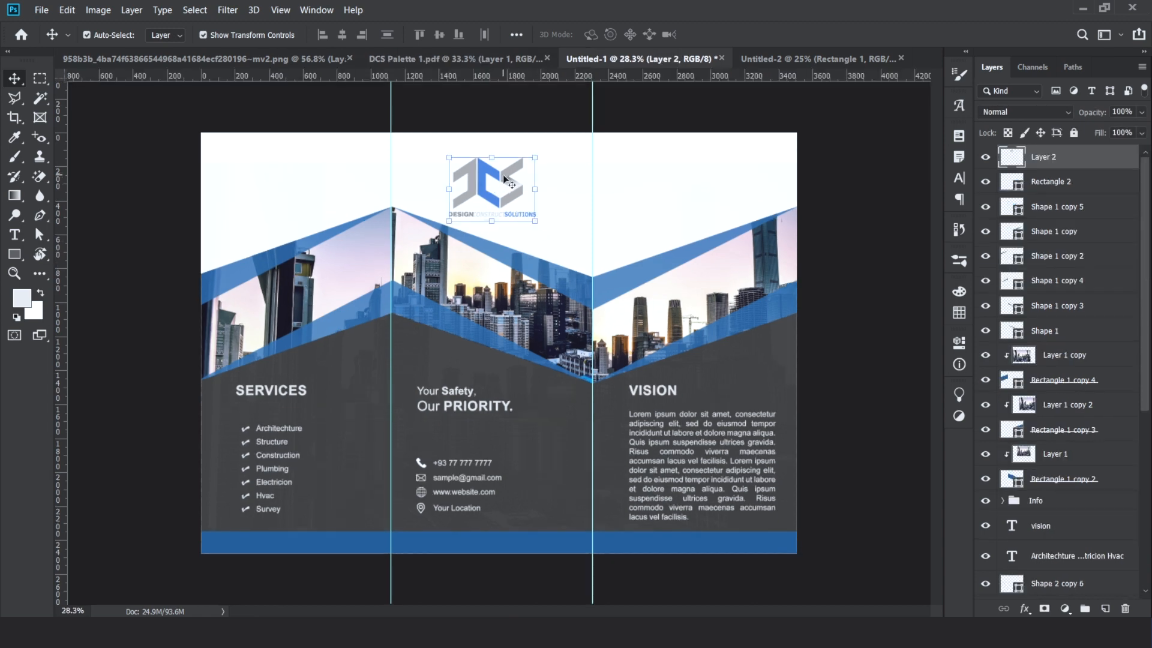
{"action": "left_click", "coordinate": [213, 189]}
{"action": "left_click", "coordinate": [124, 186]}
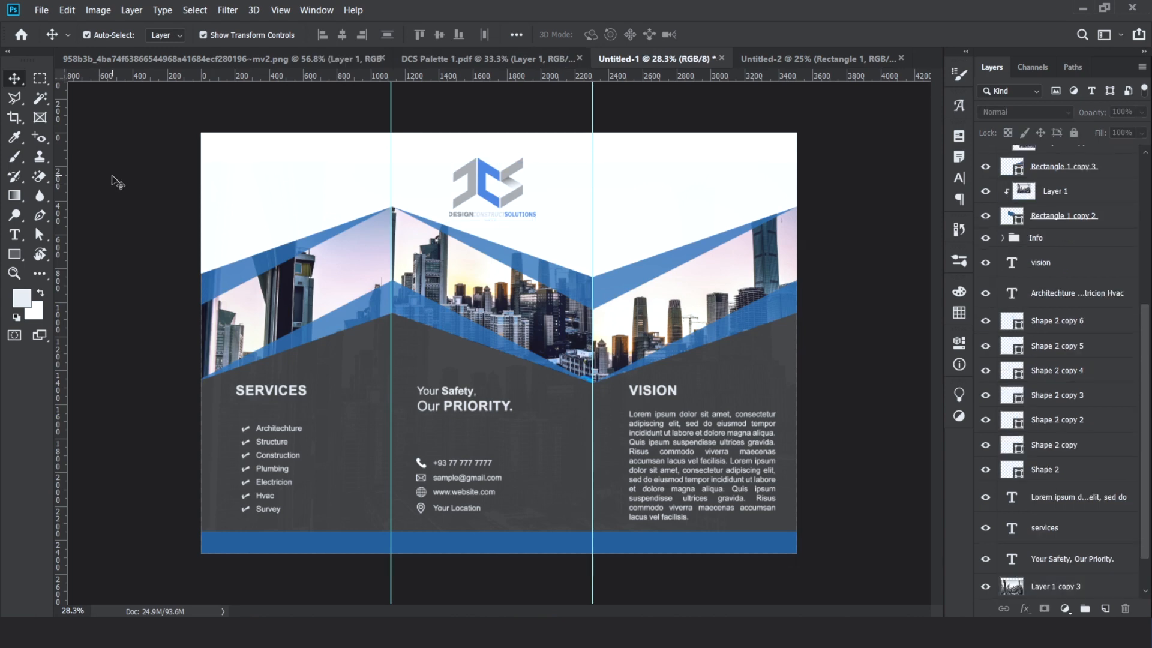
Clip the faint city photo layer, Layer 1 copy 3, to the dark background shape Rectangle 1
{"action": "left_click", "coordinate": [251, 193]}
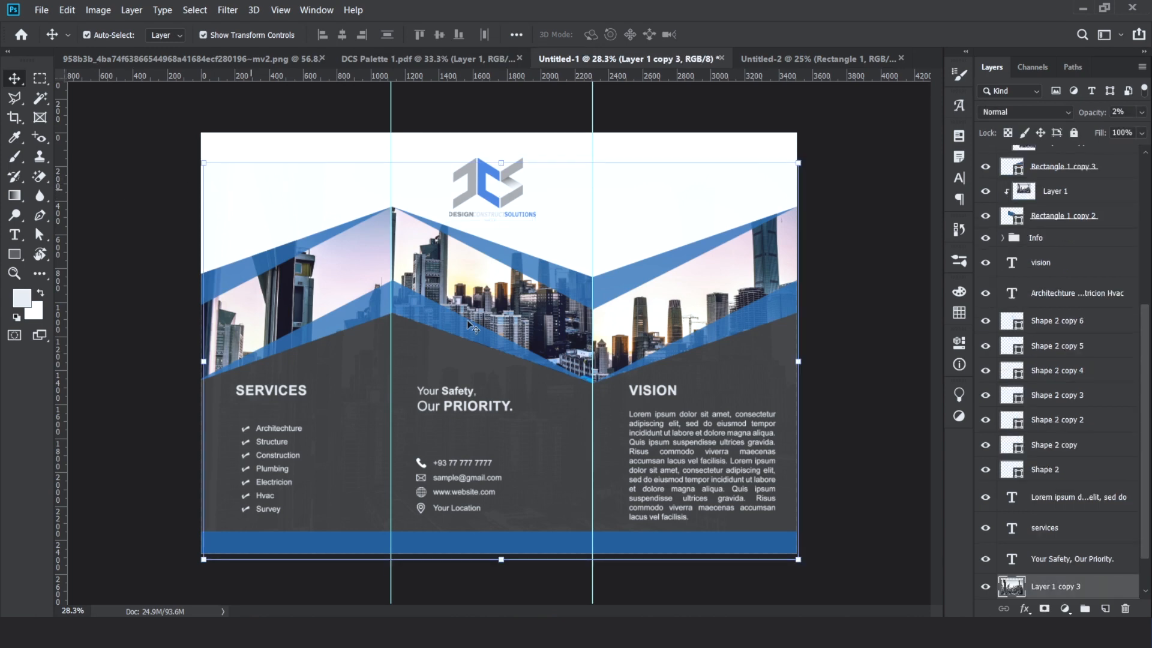
{"action": "scroll", "coordinate": [1073, 493], "scroll_direction": "down", "scroll_amount": 2}
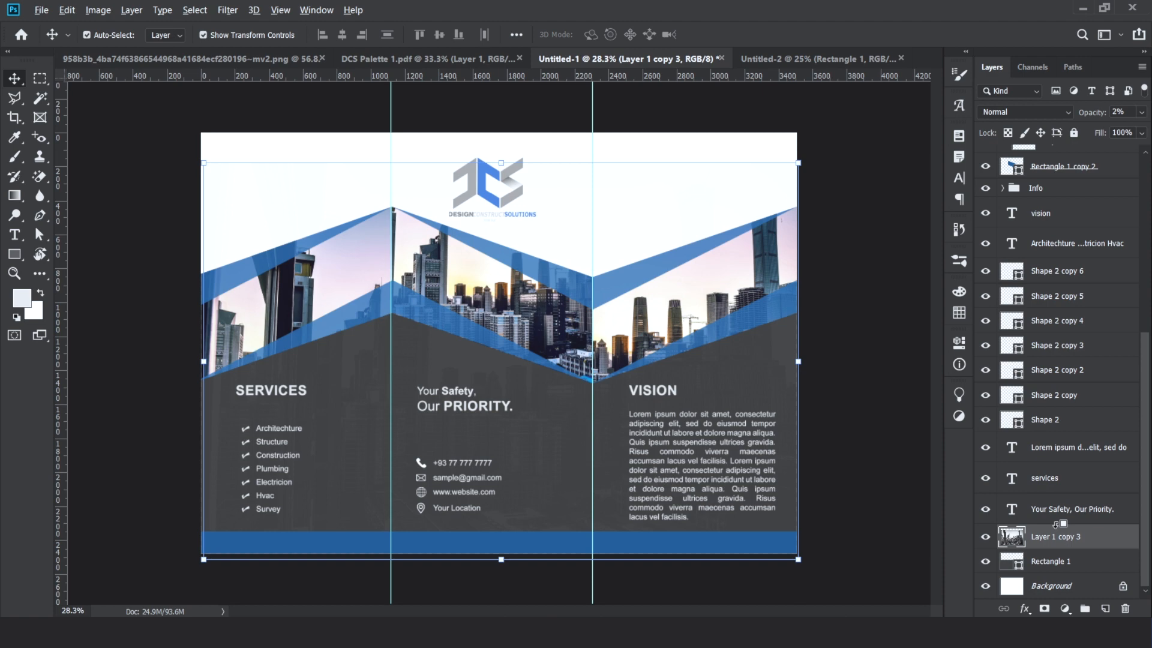
{"action": "left_click", "coordinate": [1059, 561]}
{"action": "left_click", "coordinate": [1058, 546], "text": "alt"}
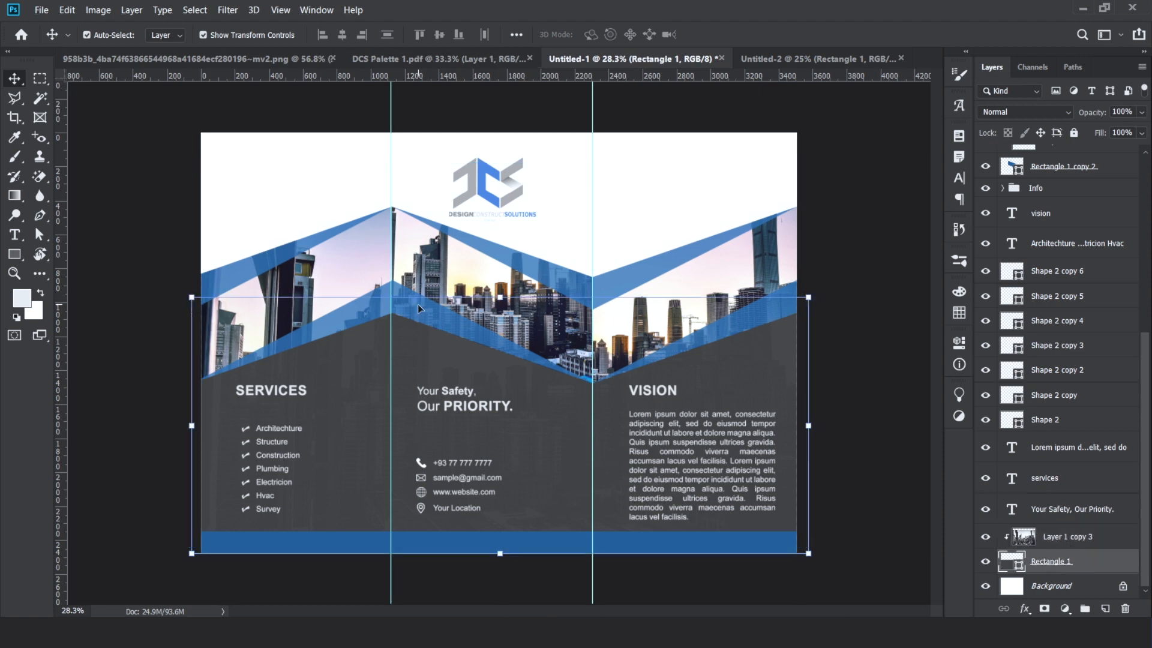
{"action": "left_click", "coordinate": [103, 193]}
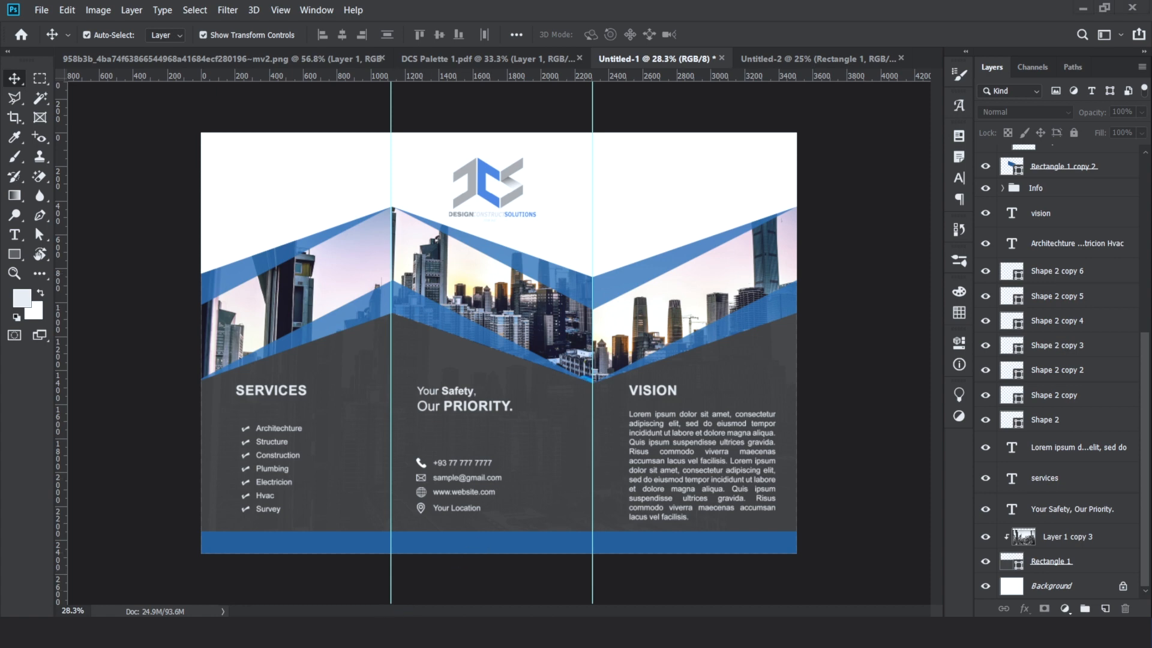
Switch to the browser and search Google Images for "engineers png"
{"action": "left_click", "coordinate": [378, 632]}
{"action": "double_click", "coordinate": [395, 69]}
{"action": "left_click", "coordinate": [394, 69]}
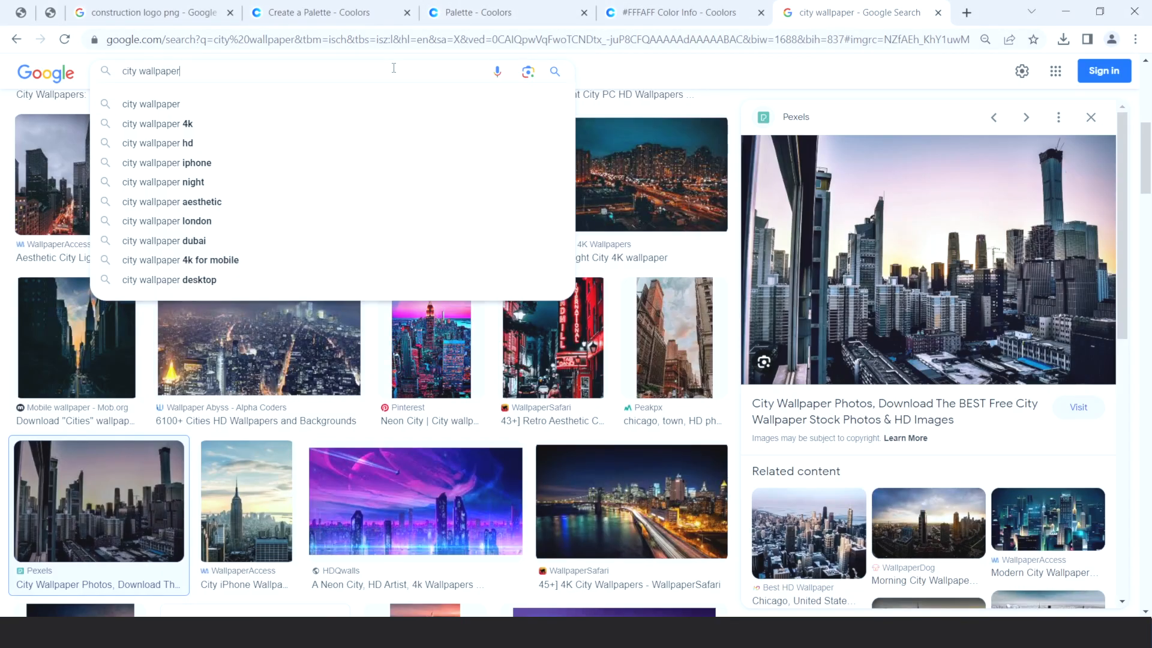
{"action": "triple_click", "coordinate": [391, 76]}
{"action": "type", "text": "eng"}
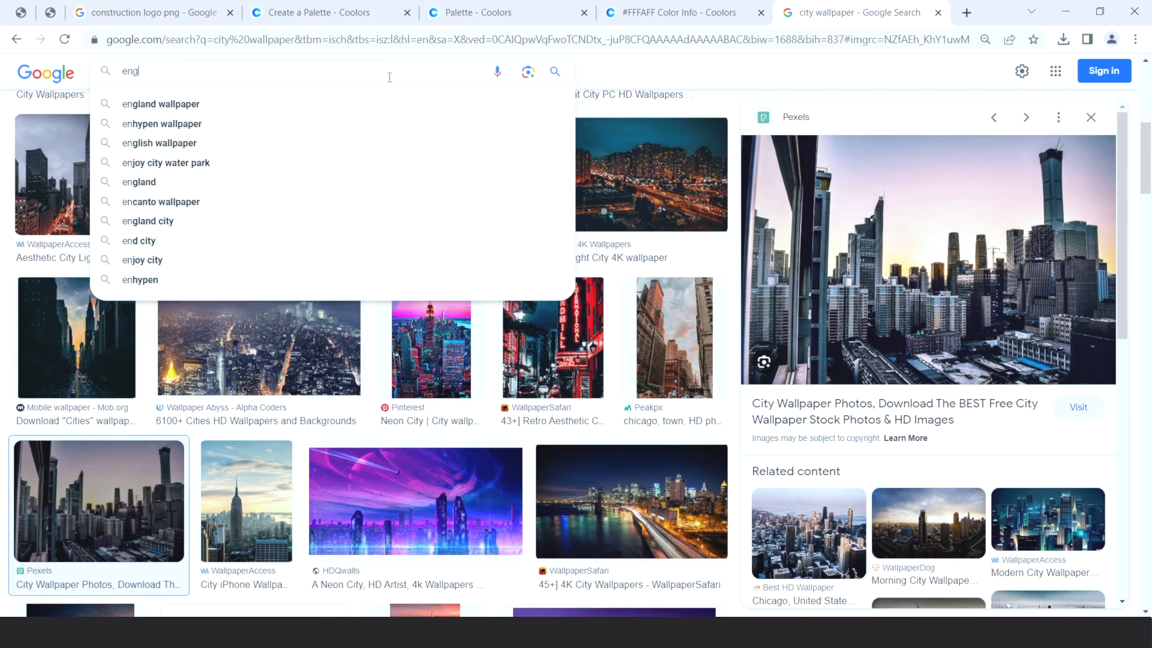
{"action": "type", "text": "ineers png"}
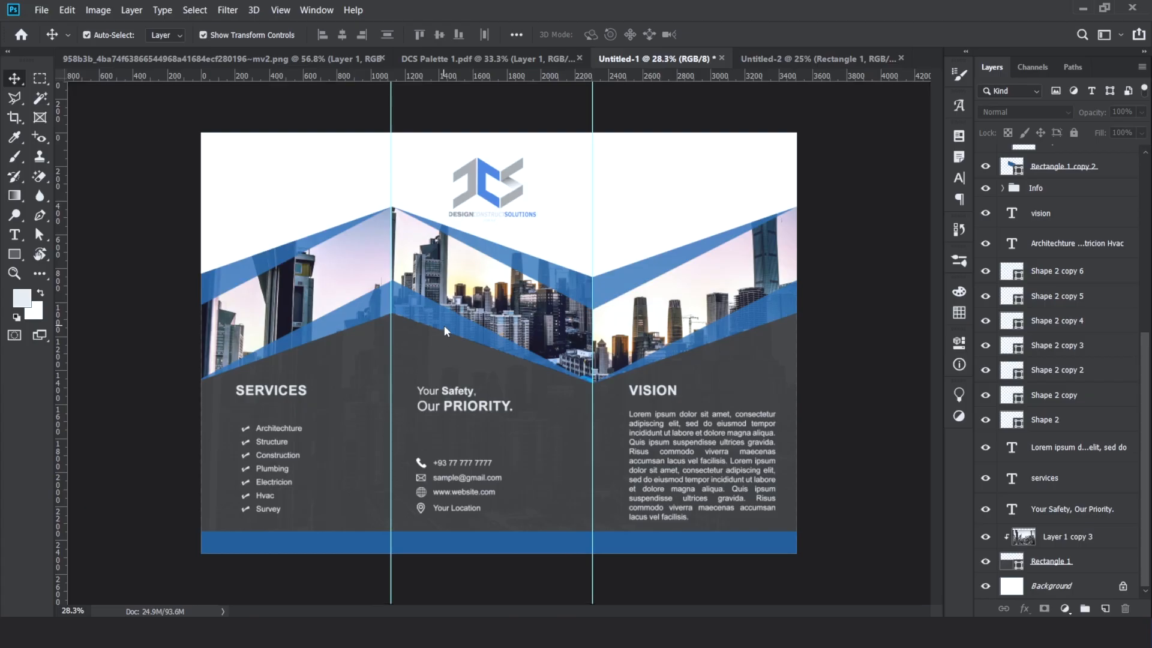
Place the cut-out picture of two engineers in the Photoshop brochure, shrink it, and move it above the Services panel
{"action": "key", "text": "ctrl+v"}
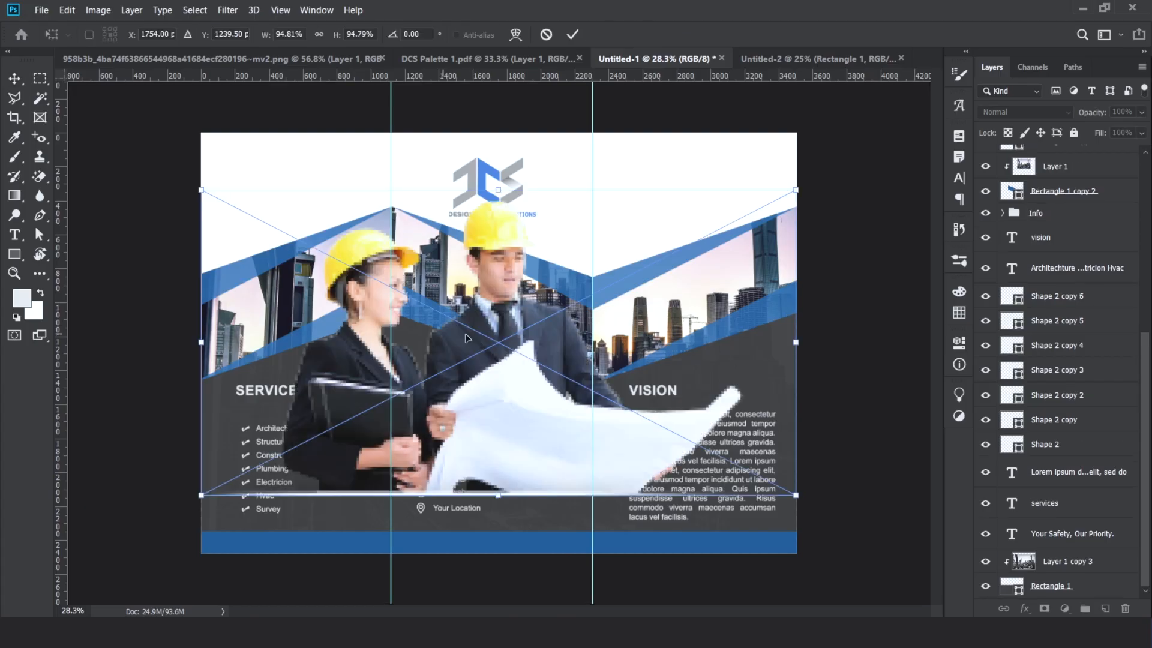
{"action": "left_click_drag", "start_coordinate": [802, 198], "coordinate": [549, 313]}
{"action": "key", "text": "Return"}
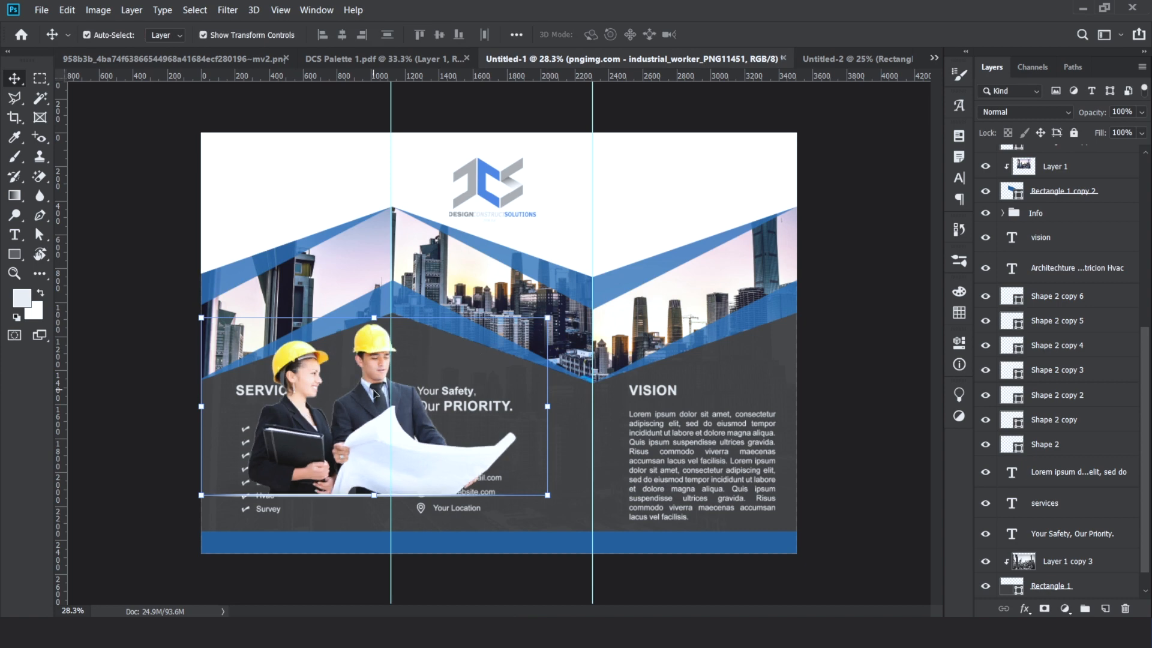
{"action": "left_click_drag", "start_coordinate": [373, 392], "coordinate": [340, 217]}
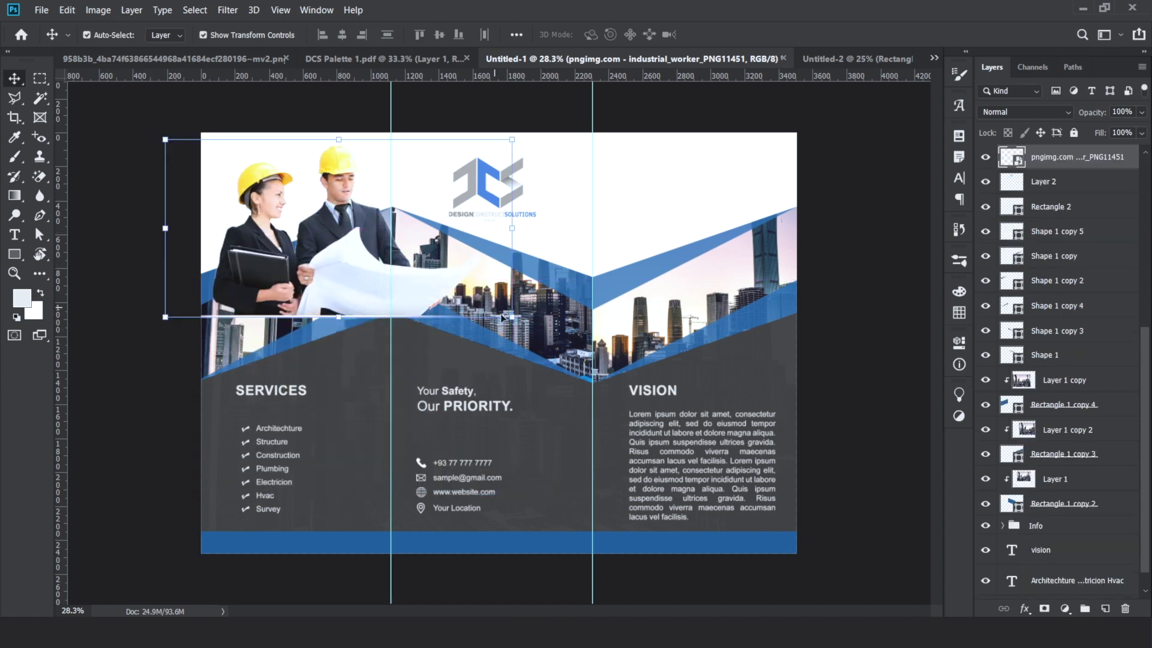
Shrink the picture of the two engineers to about 33% and move it above the blue band over the Services panel
{"action": "left_click_drag", "start_coordinate": [510, 316], "coordinate": [369, 246]}
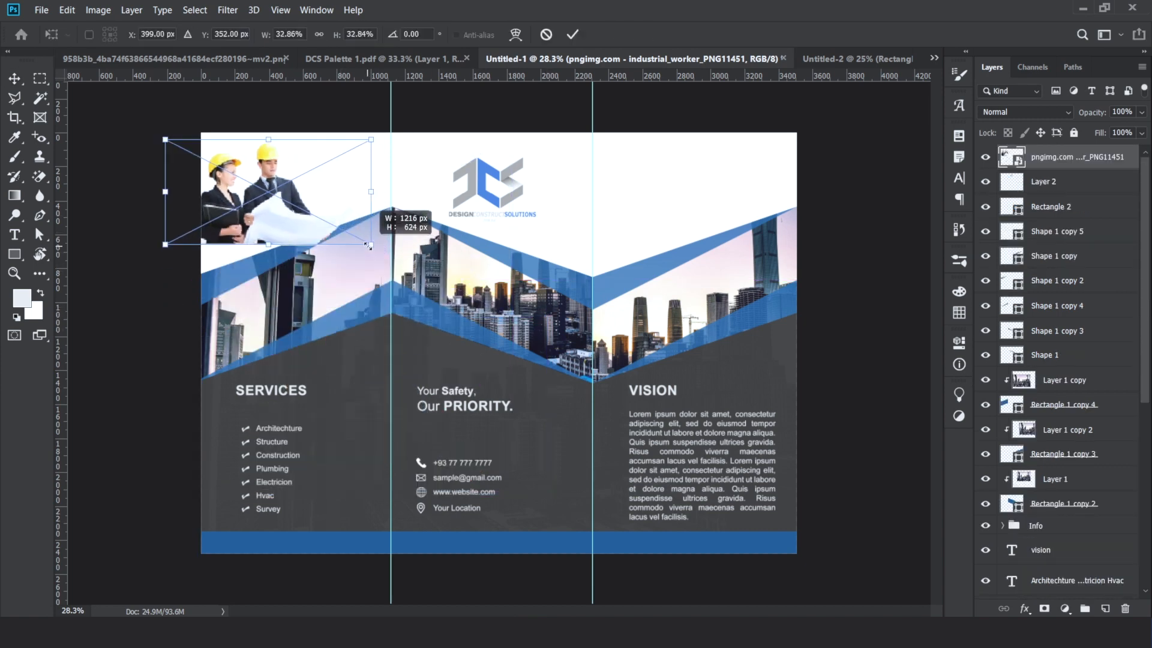
{"action": "left_click_drag", "start_coordinate": [220, 211], "coordinate": [267, 224]}
Try the engineers picture flipped horizontally and restore its original orientation
{"action": "right_click", "coordinate": [334, 223]}
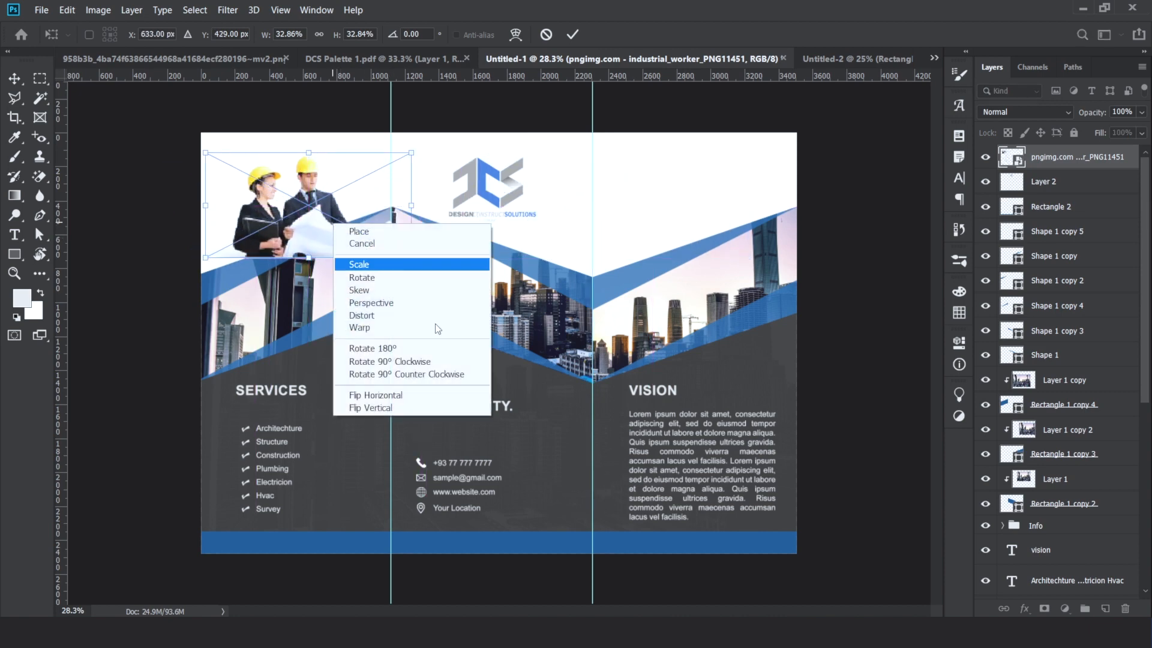
{"action": "left_click", "coordinate": [366, 396]}
{"action": "left_click_drag", "start_coordinate": [360, 227], "coordinate": [311, 238]}
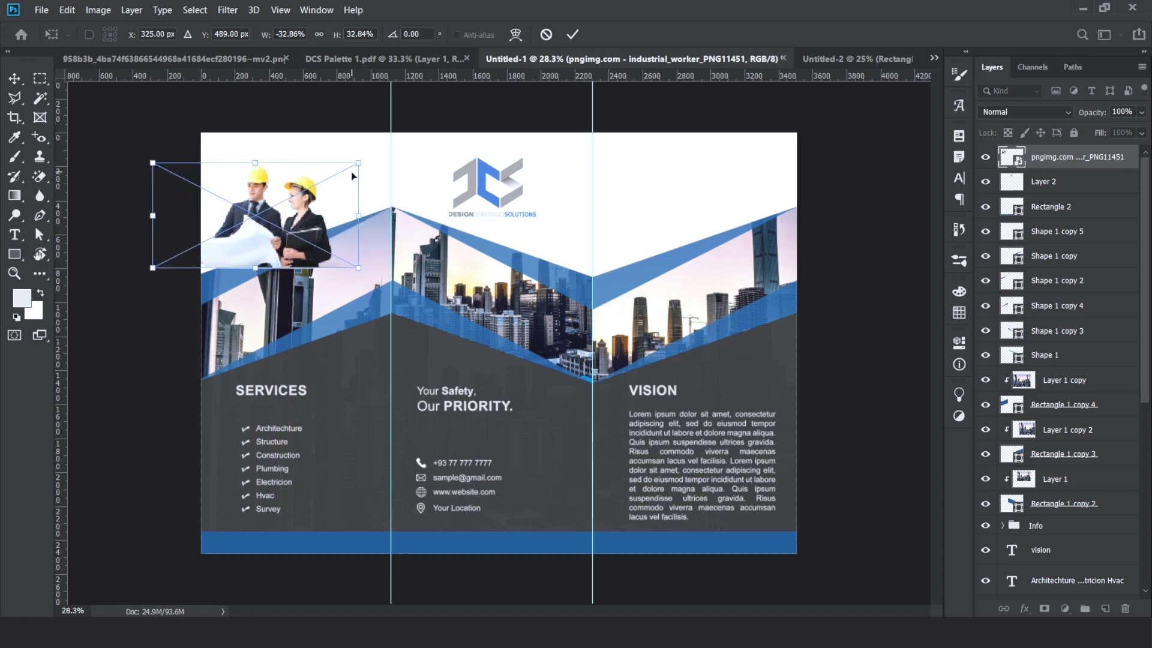
{"action": "right_click", "coordinate": [321, 212]}
{"action": "left_click", "coordinate": [364, 384]}
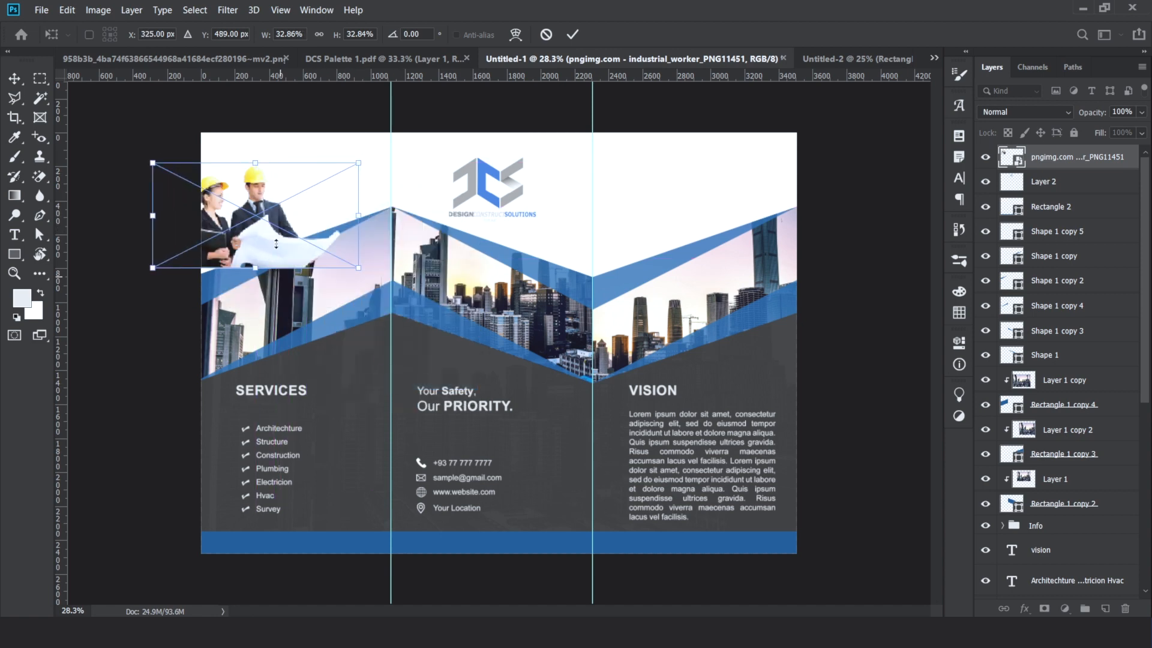
Scale the engineers picture to about 35%, positioned above the Services panel, and move its layer directly below Rectangle 1 copy 2
{"action": "left_click_drag", "start_coordinate": [252, 240], "coordinate": [270, 246]}
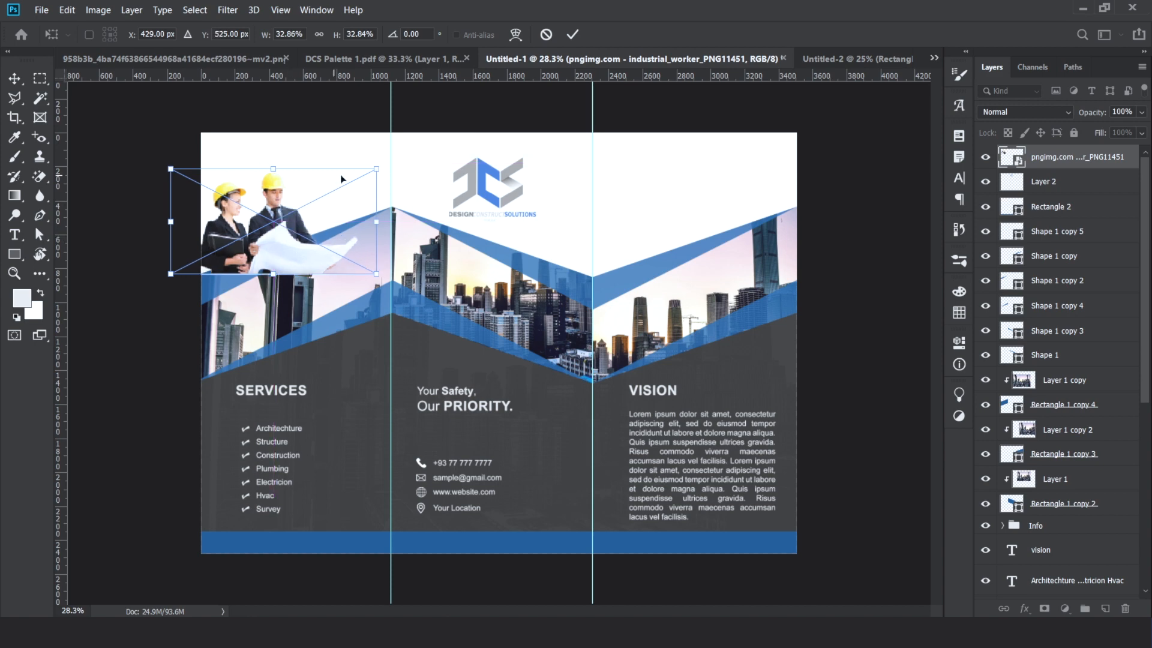
{"action": "left_click_drag", "start_coordinate": [375, 171], "coordinate": [425, 143]}
{"action": "left_click_drag", "start_coordinate": [294, 202], "coordinate": [288, 193]}
{"action": "left_click_drag", "start_coordinate": [419, 260], "coordinate": [382, 244]}
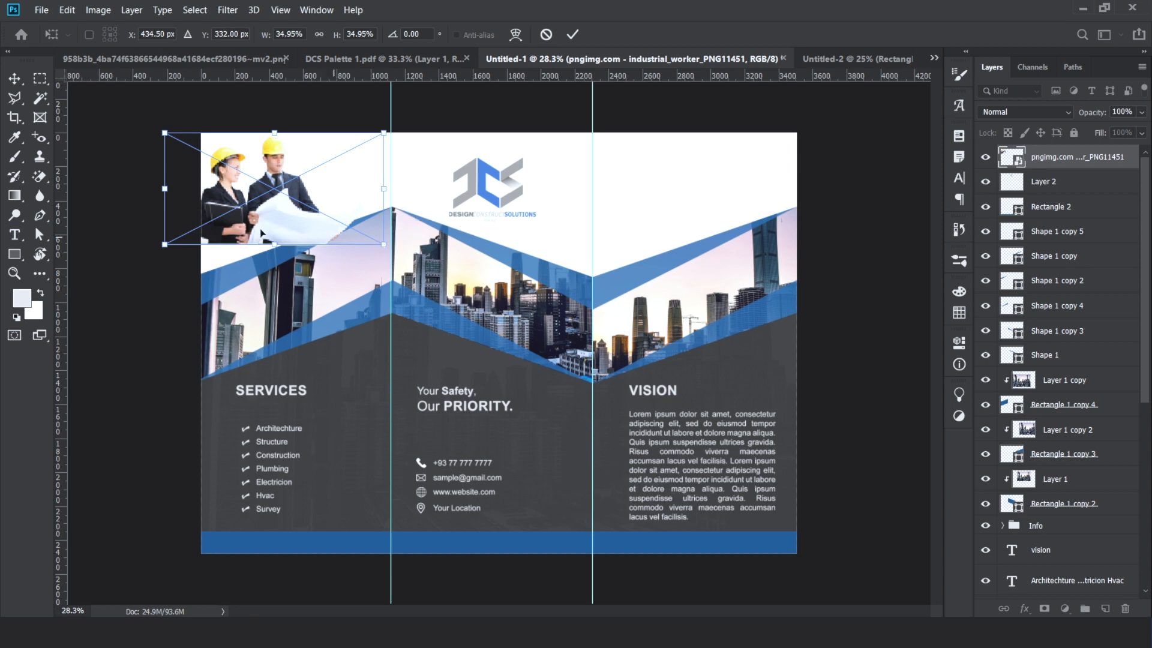
{"action": "left_click_drag", "start_coordinate": [274, 230], "coordinate": [289, 237]}
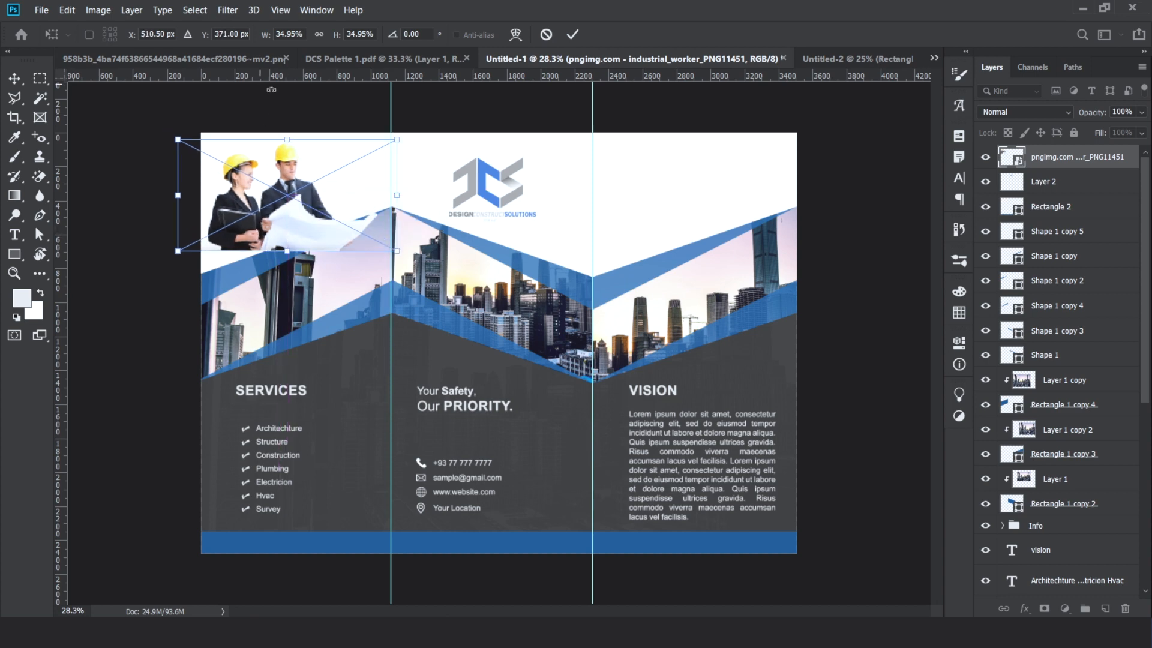
{"action": "key", "text": "Return"}
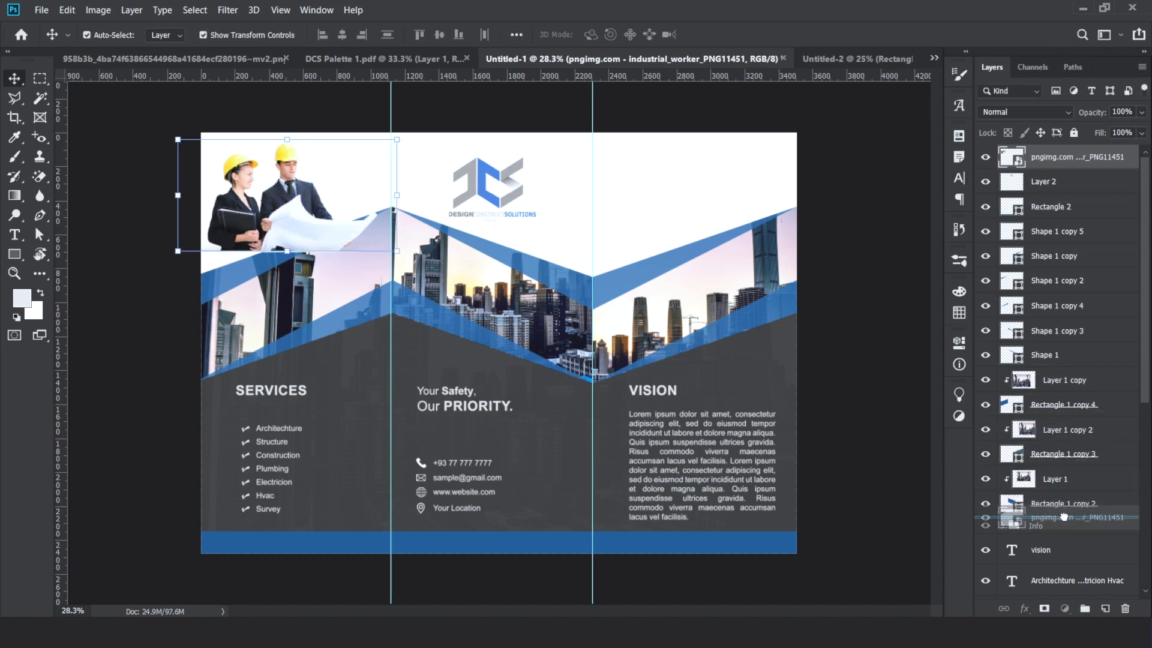
{"action": "left_click_drag", "start_coordinate": [1064, 517], "coordinate": [1066, 521]}
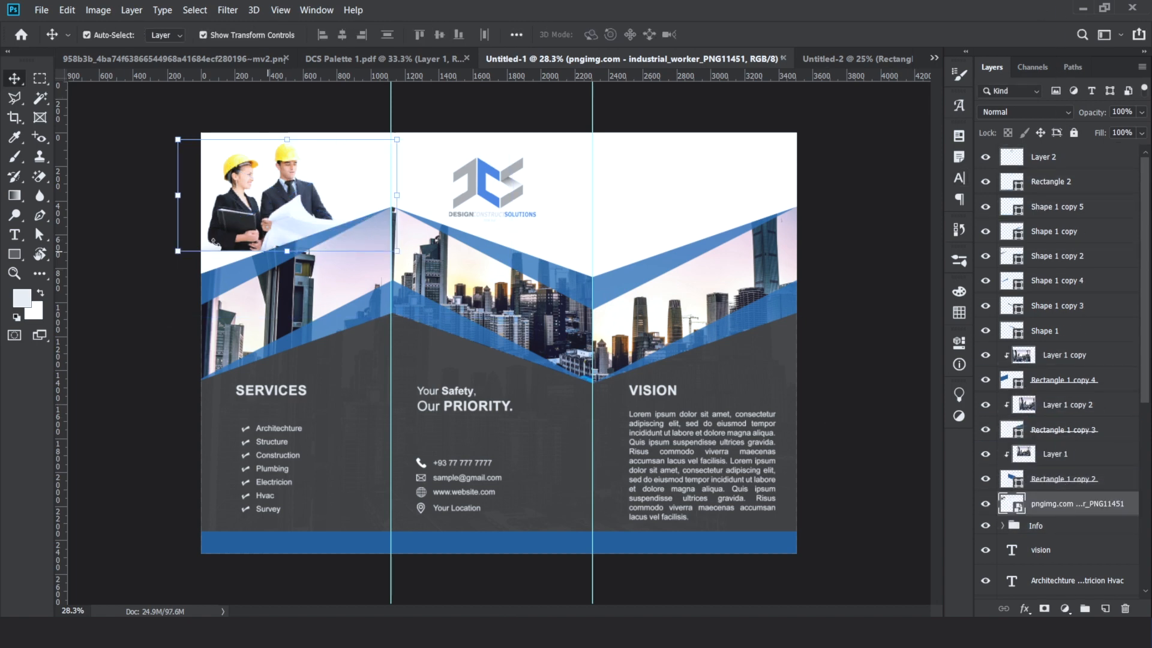
Outline the gap between the woman's jacket hem and the blue band with a Polygonal Lasso selection that overlaps both
{"action": "scroll", "coordinate": [217, 244], "scroll_direction": "up", "scroll_amount": 8}
{"action": "left_click_drag", "start_coordinate": [218, 190], "coordinate": [466, 233]}
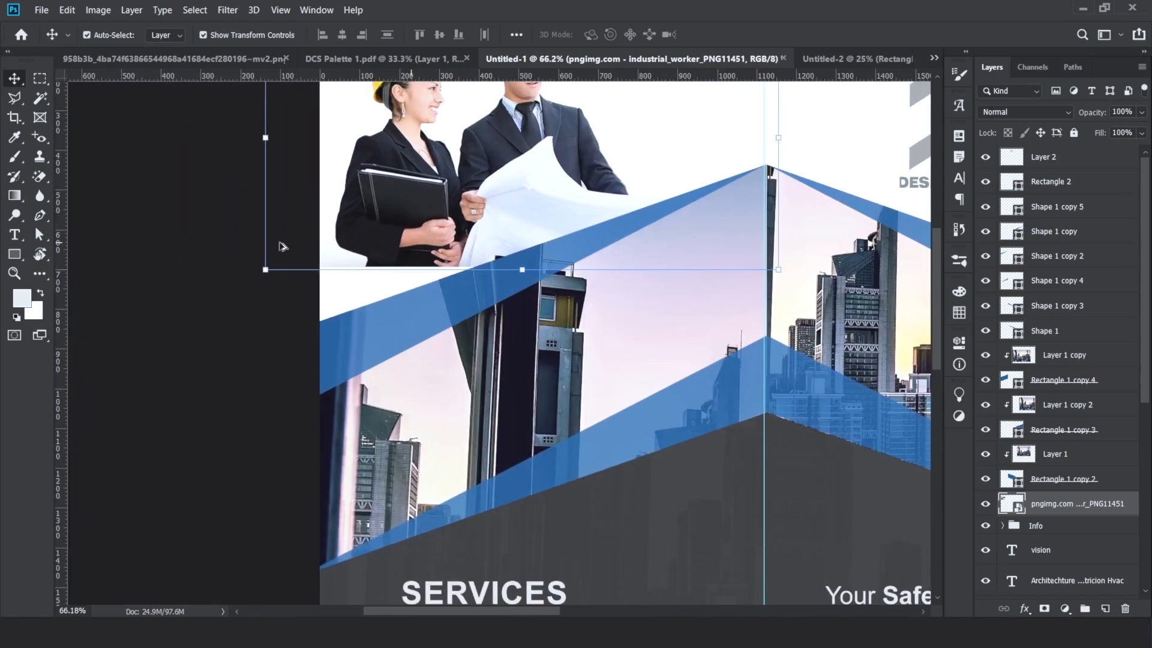
{"action": "scroll", "coordinate": [282, 247], "scroll_direction": "up", "scroll_amount": 5}
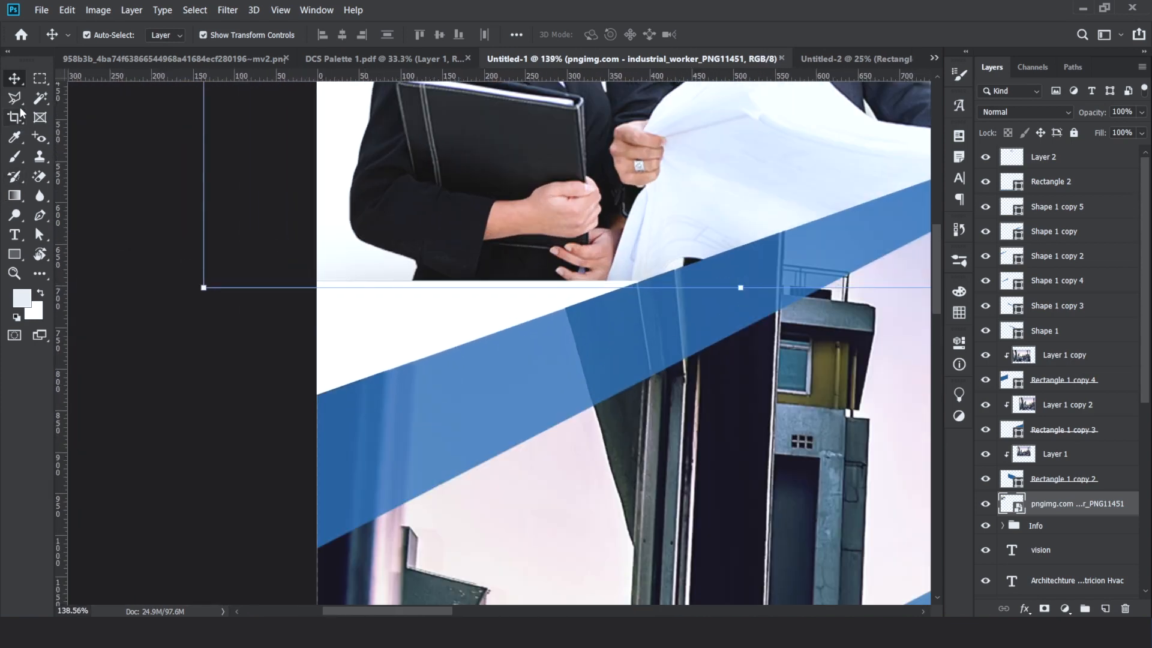
{"action": "left_click", "coordinate": [14, 97]}
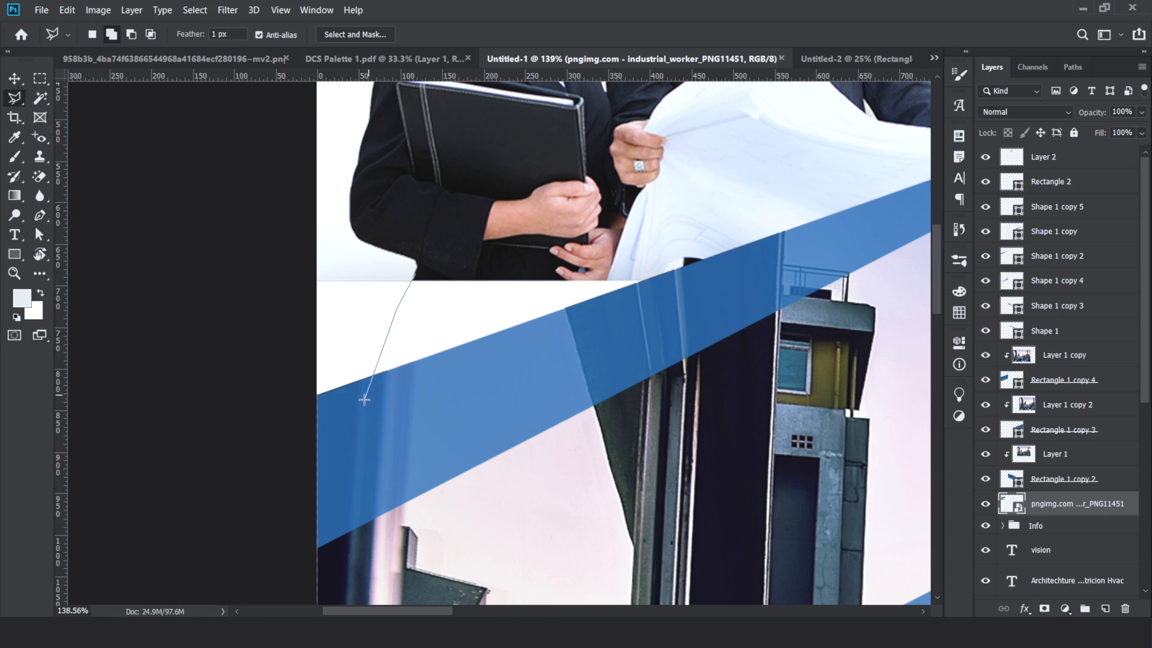
{"action": "left_click", "coordinate": [616, 337]}
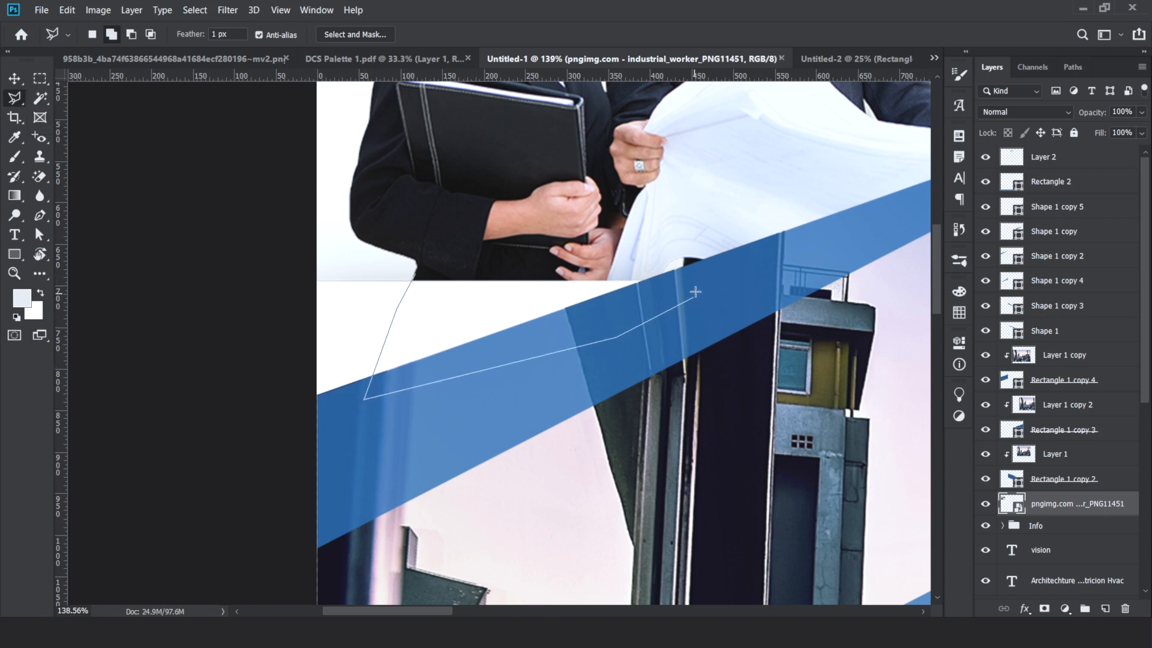
{"action": "left_click", "coordinate": [695, 292]}
{"action": "left_click", "coordinate": [417, 274]}
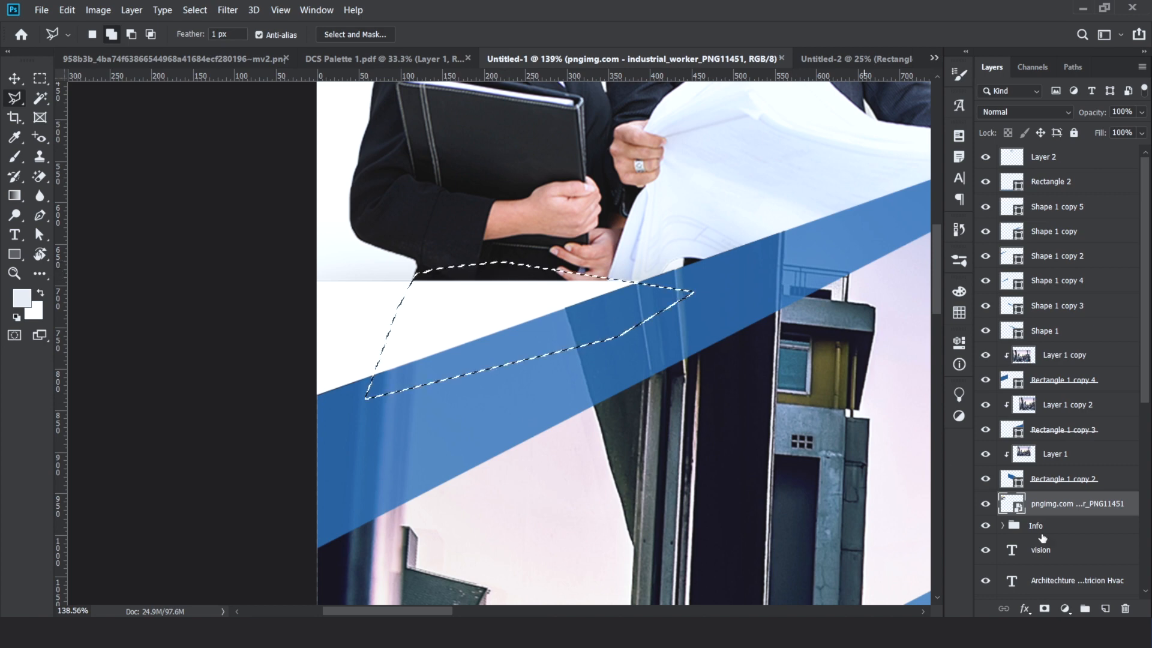
Fill the selection with near-black #0a0b0c on a new layer and move that layer below the engineers layer
{"action": "left_click", "coordinate": [1105, 609]}
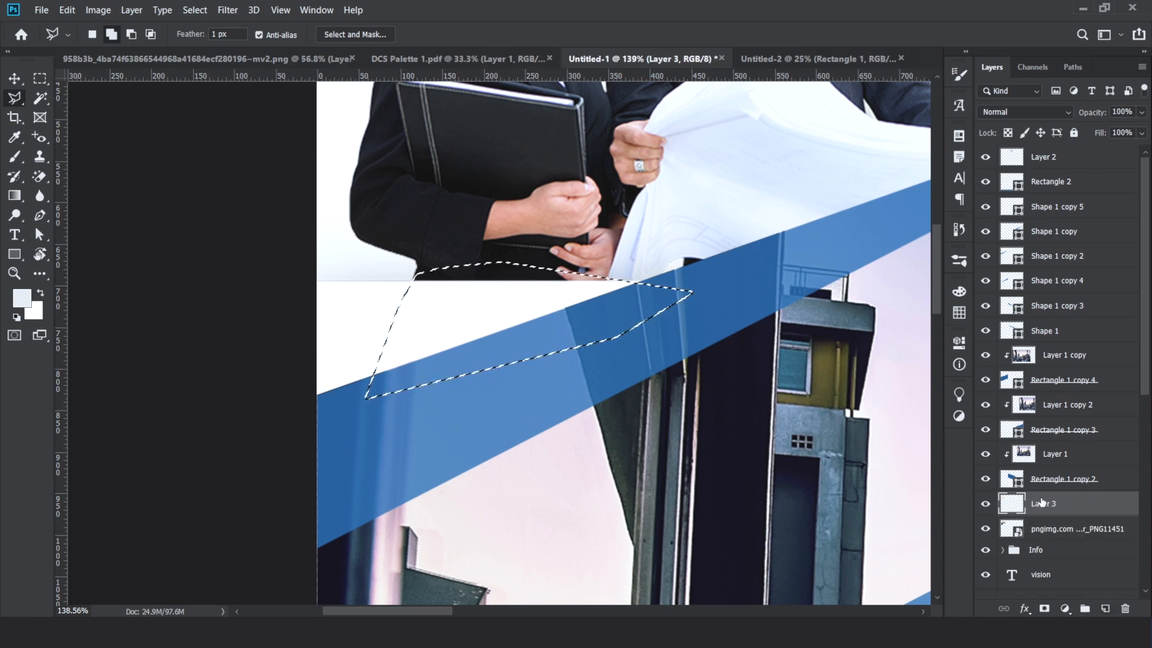
{"action": "key", "text": "shift+F5"}
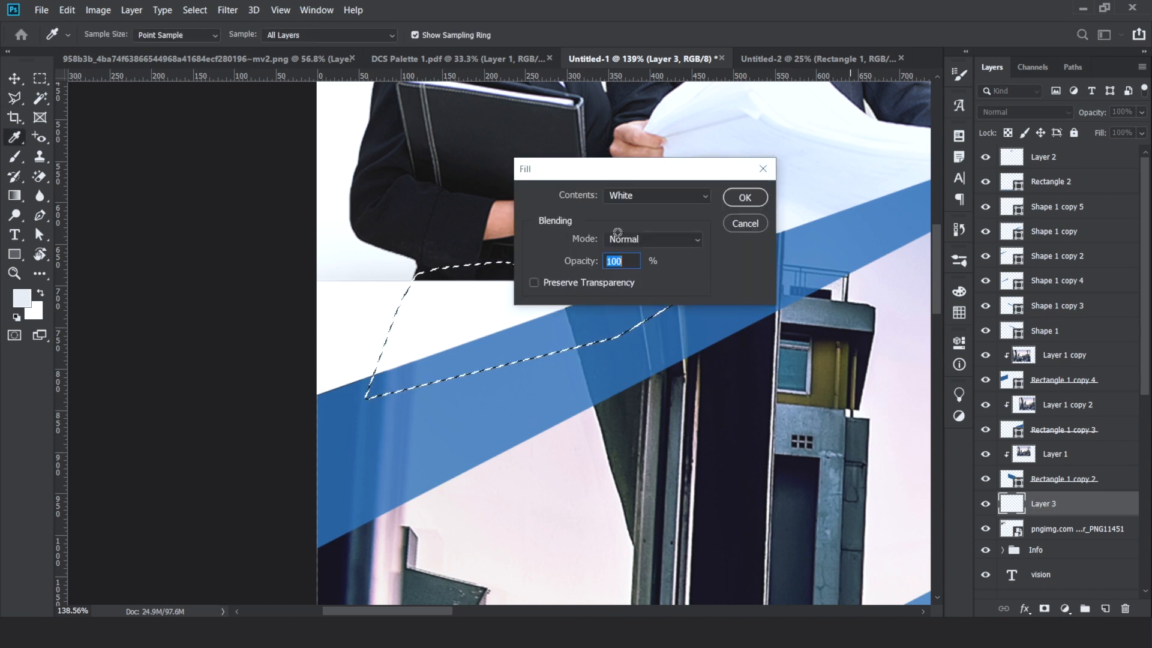
{"action": "left_click", "coordinate": [657, 196]}
{"action": "left_click", "coordinate": [624, 235]}
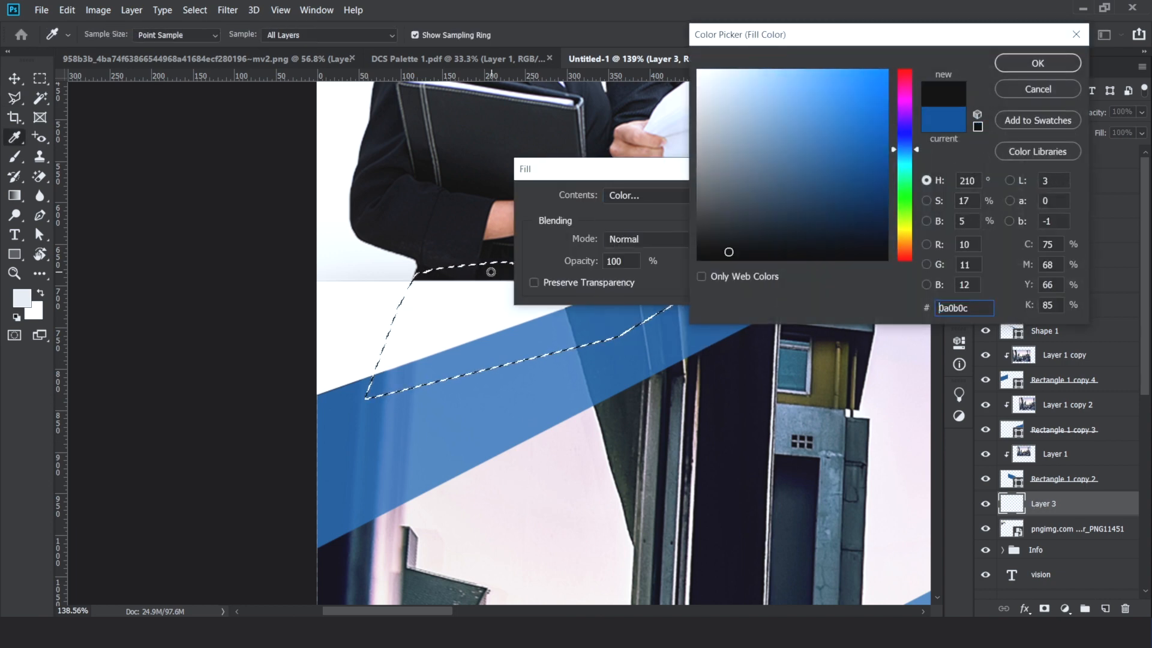
{"action": "left_click", "coordinate": [1038, 63]}
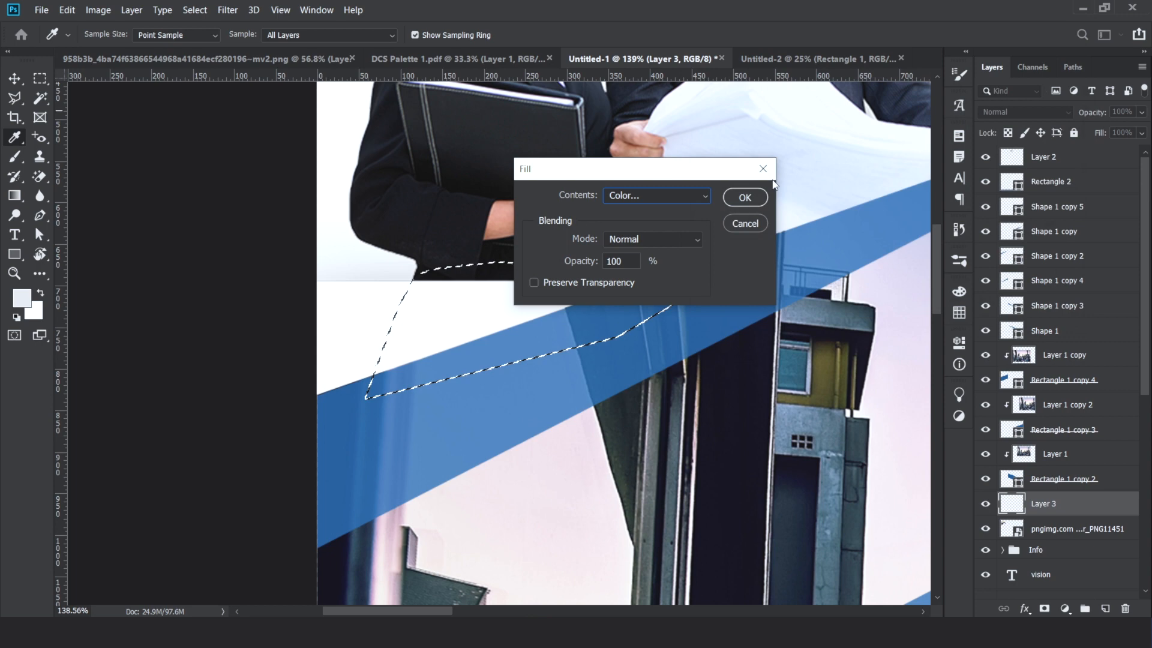
{"action": "left_click", "coordinate": [745, 197]}
{"action": "left_click_drag", "start_coordinate": [1043, 505], "coordinate": [1049, 534]}
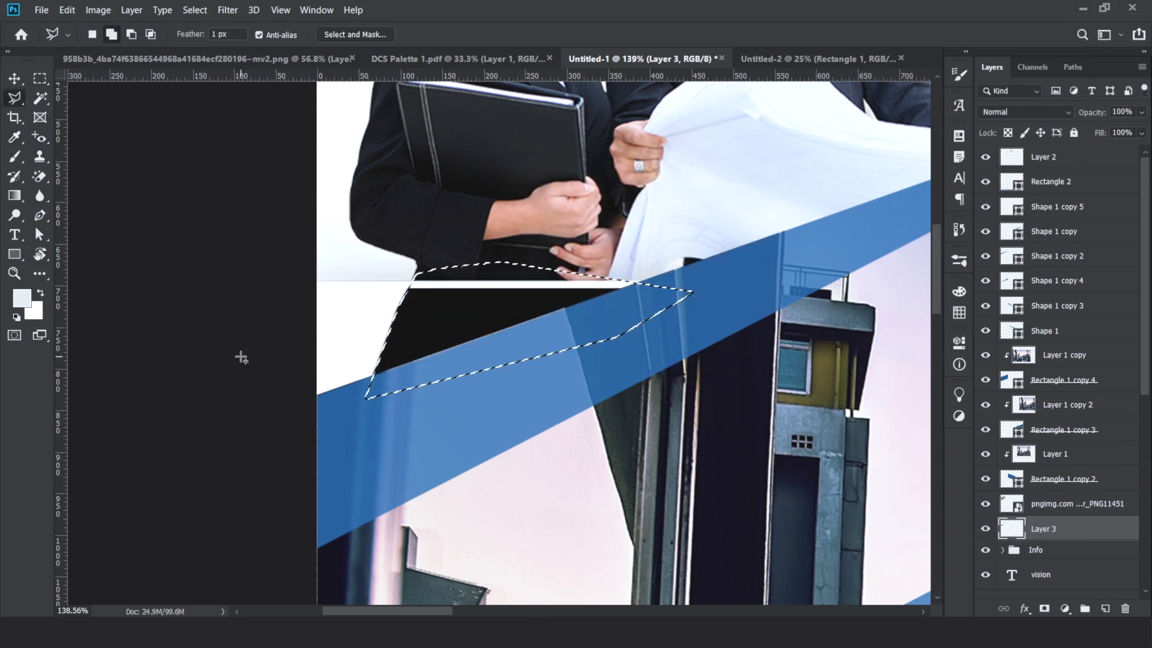
Try to delete the strip along the lower edge of the engineers picture using a rectangular marquee selection
{"action": "left_click", "coordinate": [15, 78]}
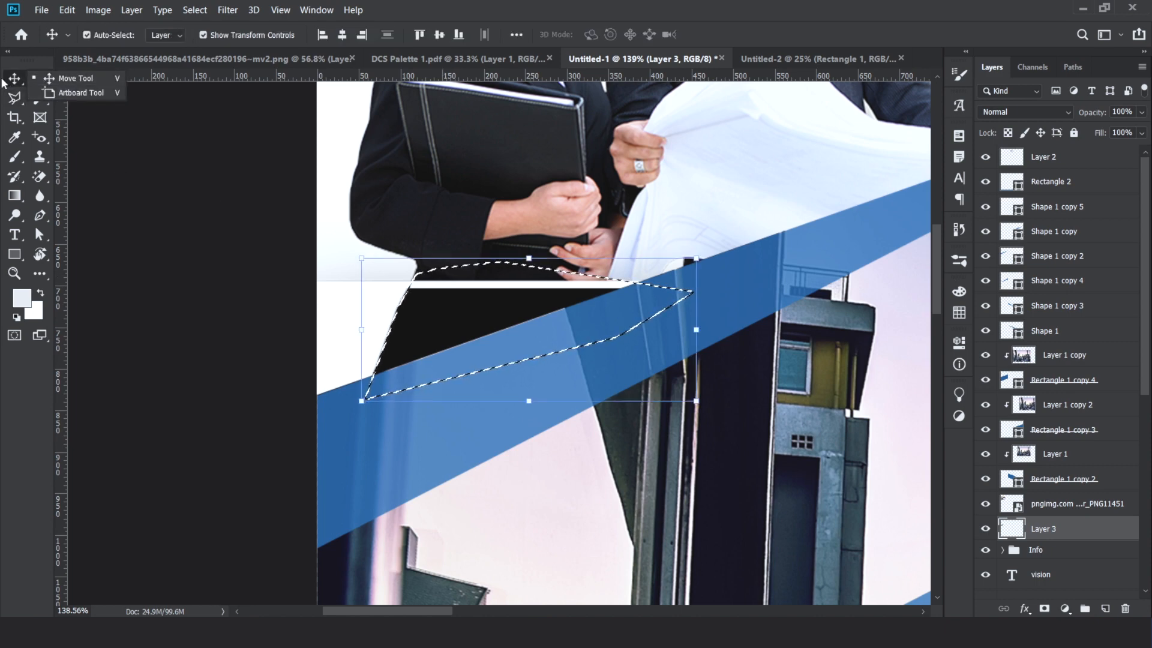
{"action": "left_click", "coordinate": [15, 81]}
{"action": "left_click", "coordinate": [40, 80]}
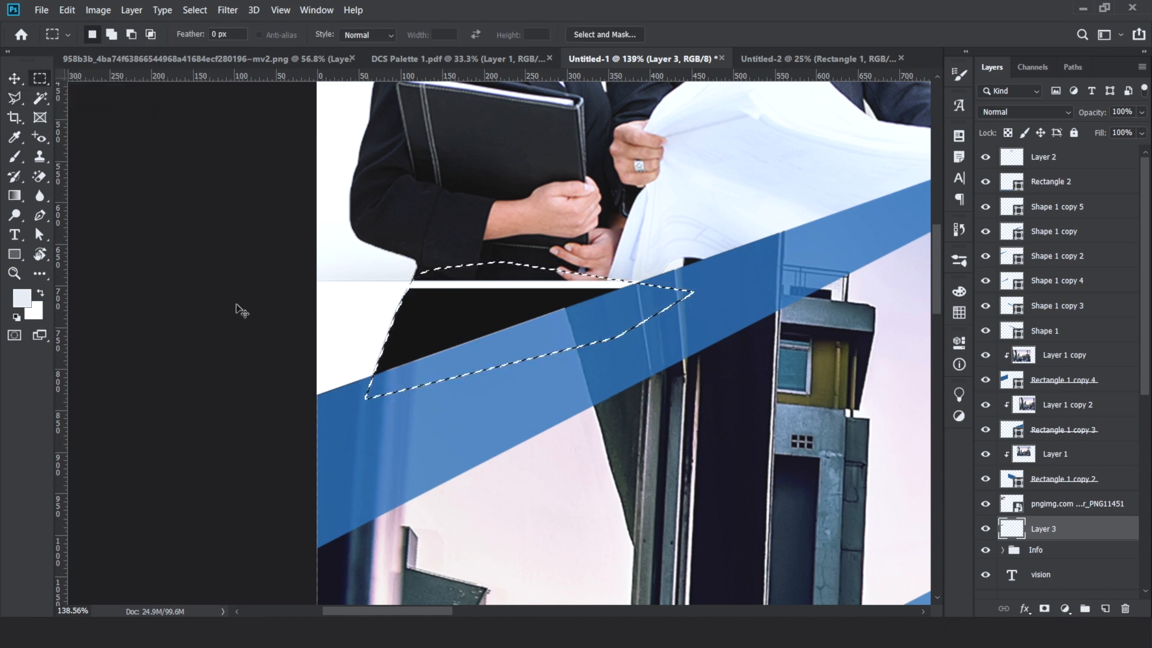
{"action": "left_click_drag", "start_coordinate": [246, 297], "coordinate": [634, 288]}
{"action": "left_click_drag", "start_coordinate": [318, 332], "coordinate": [681, 281]}
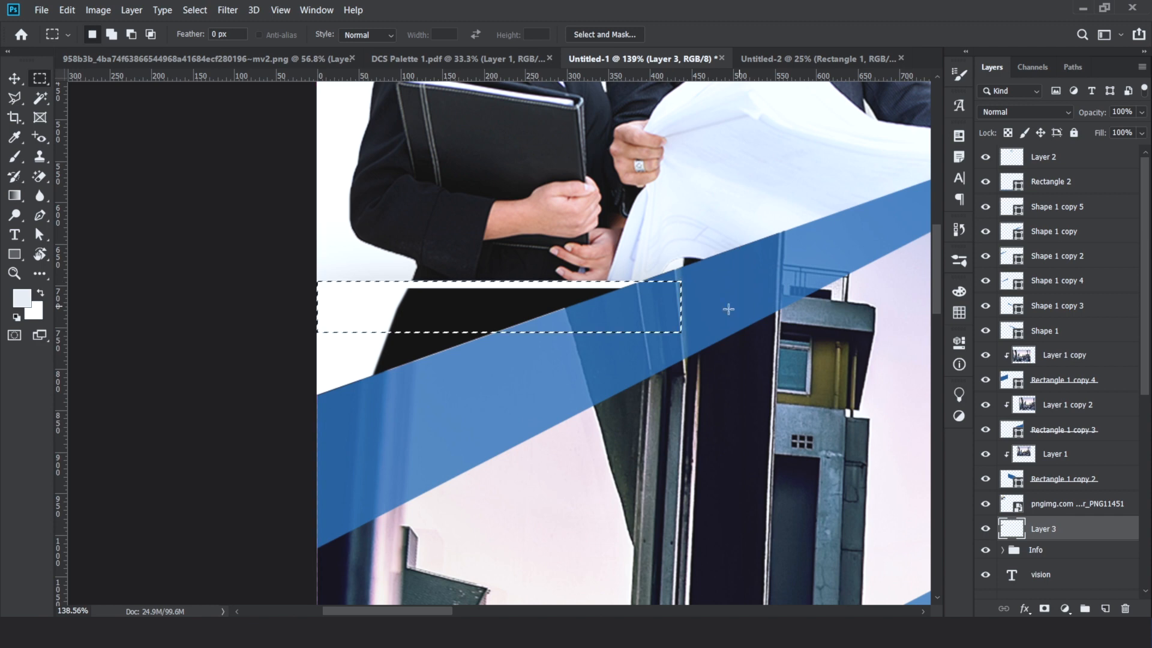
{"action": "left_click", "coordinate": [1067, 503]}
{"action": "key", "text": "Delete"}
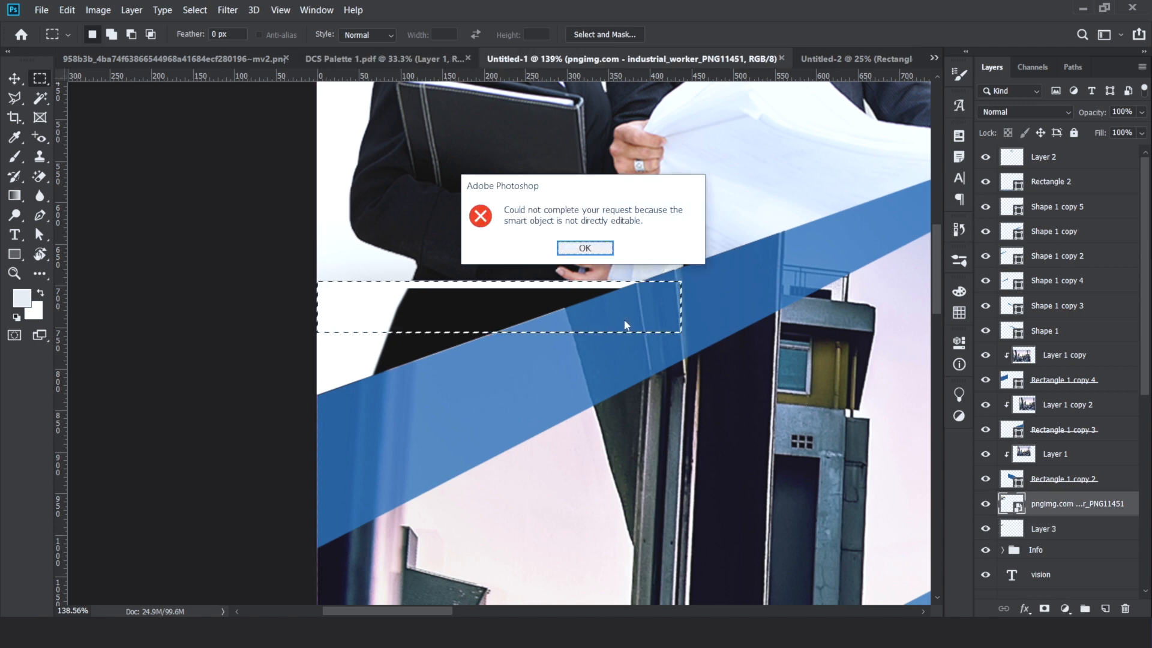
{"action": "left_click", "coordinate": [612, 246]}
{"action": "left_click", "coordinate": [676, 291]}
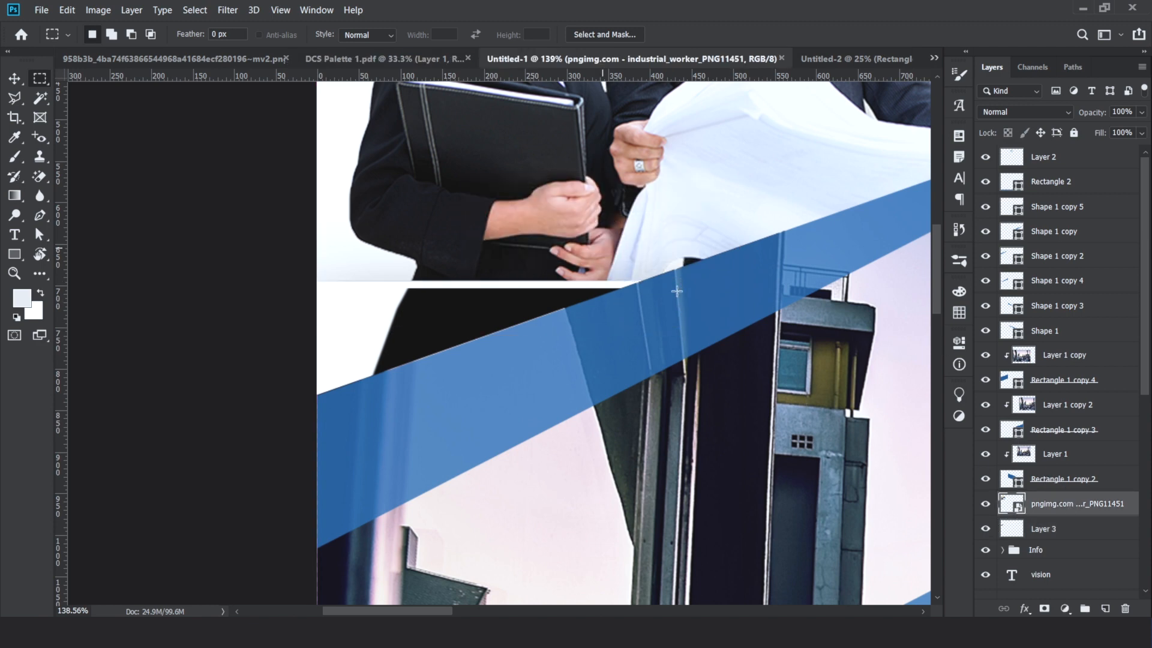
Rasterize the engineers layer, delete the pale strip along its lower edge with a rectangular marquee, and clear the selection
{"action": "right_click", "coordinate": [1046, 506]}
{"action": "left_click", "coordinate": [927, 251]}
{"action": "left_click_drag", "start_coordinate": [317, 323], "coordinate": [789, 279]}
{"action": "key", "text": "ctrl+d"}
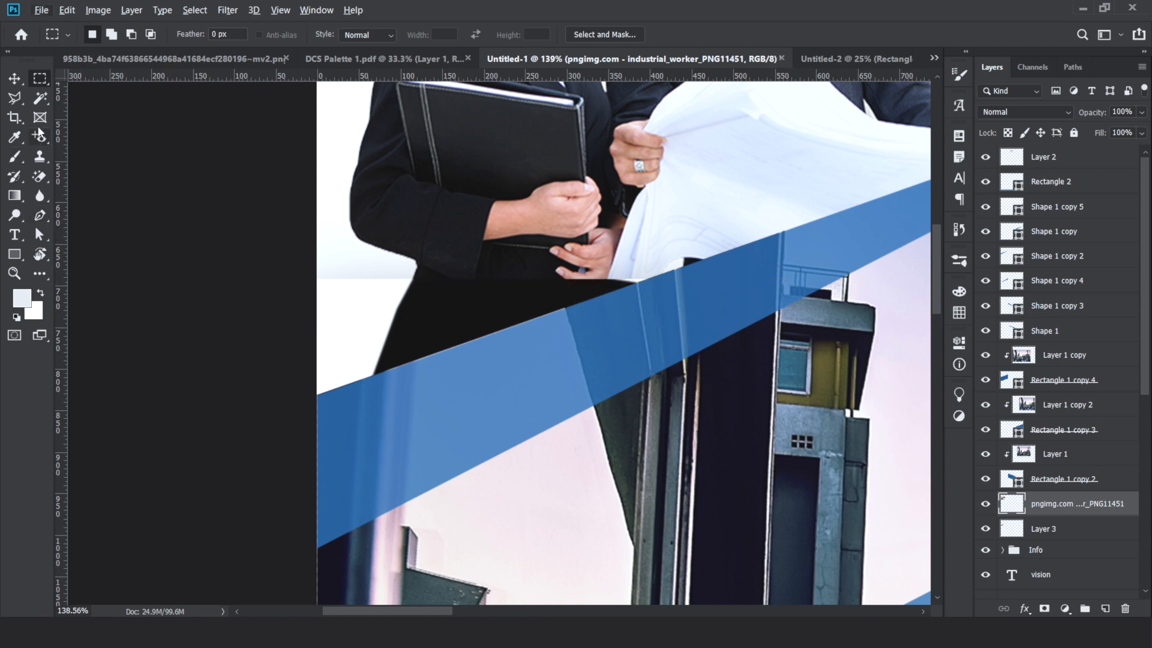
Erase the off-white background beside the woman's jacket with the Magic Eraser
{"action": "right_click", "coordinate": [40, 176]}
{"action": "left_click", "coordinate": [114, 204]}
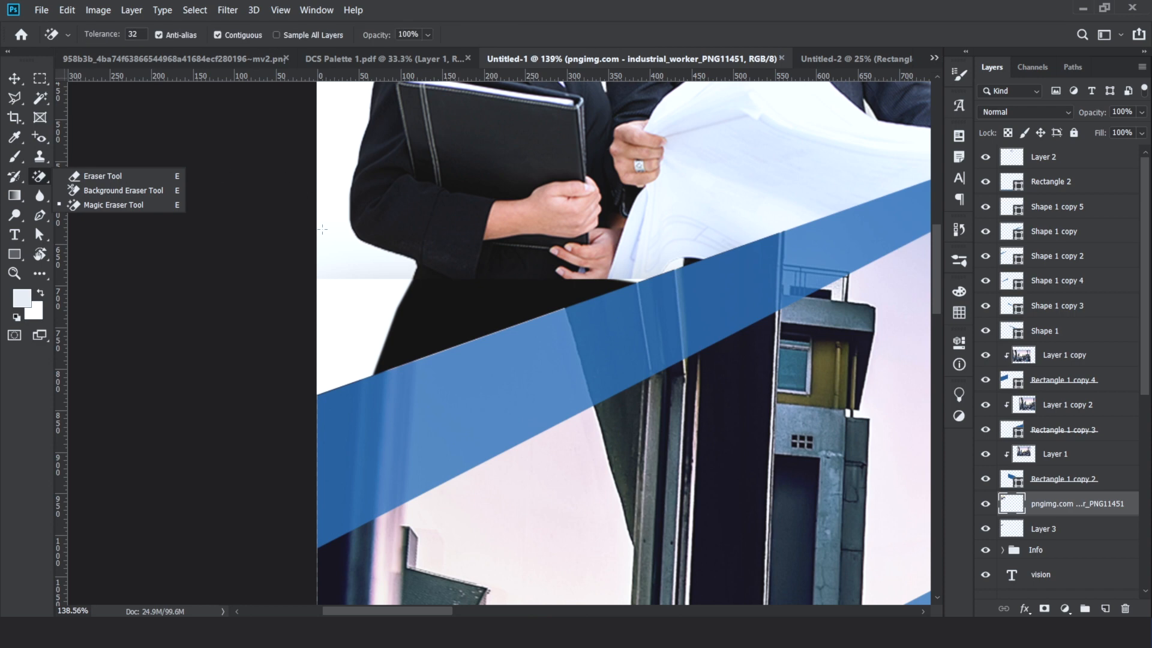
{"action": "left_click", "coordinate": [13, 79]}
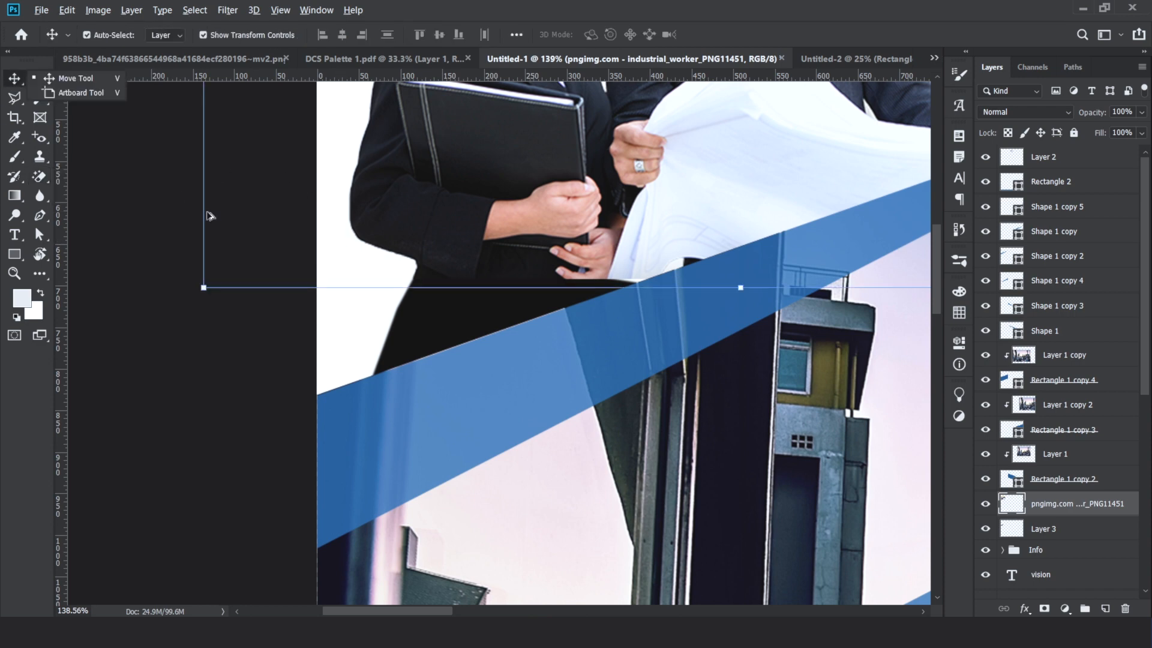
Merge the engineers layer with the black jacket extension on Layer 3 and deselect the merged layer
{"action": "scroll", "coordinate": [267, 301], "scroll_direction": "down", "scroll_amount": 6}
{"action": "scroll", "coordinate": [267, 301], "scroll_direction": "down", "scroll_amount": 4}
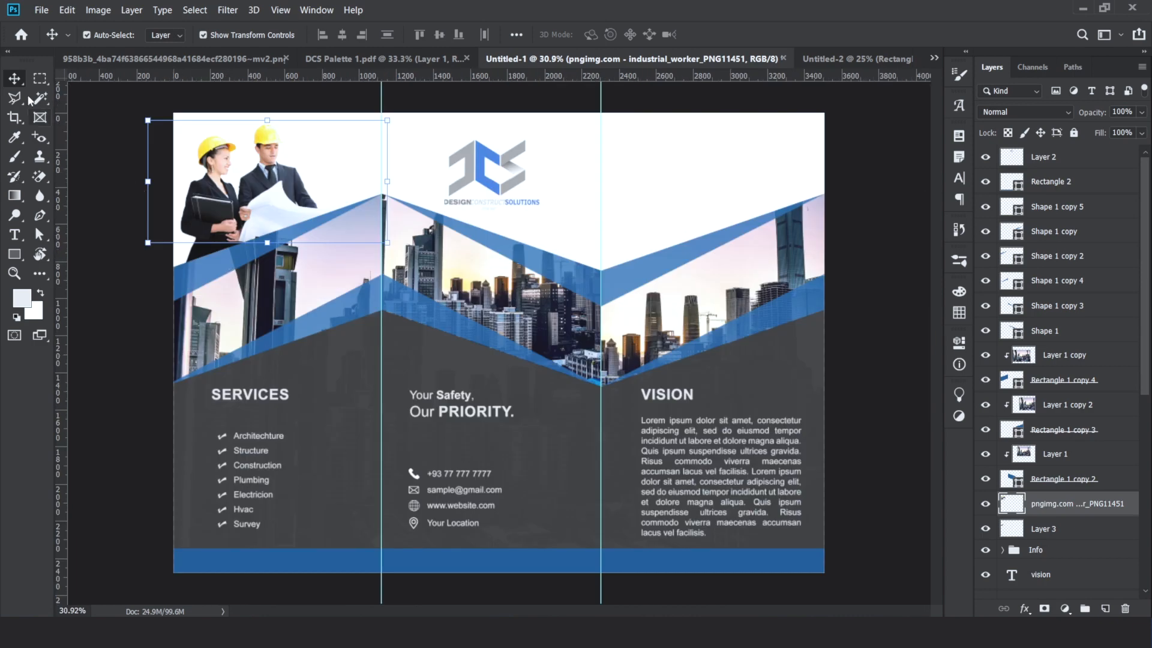
{"action": "right_click", "coordinate": [13, 78]}
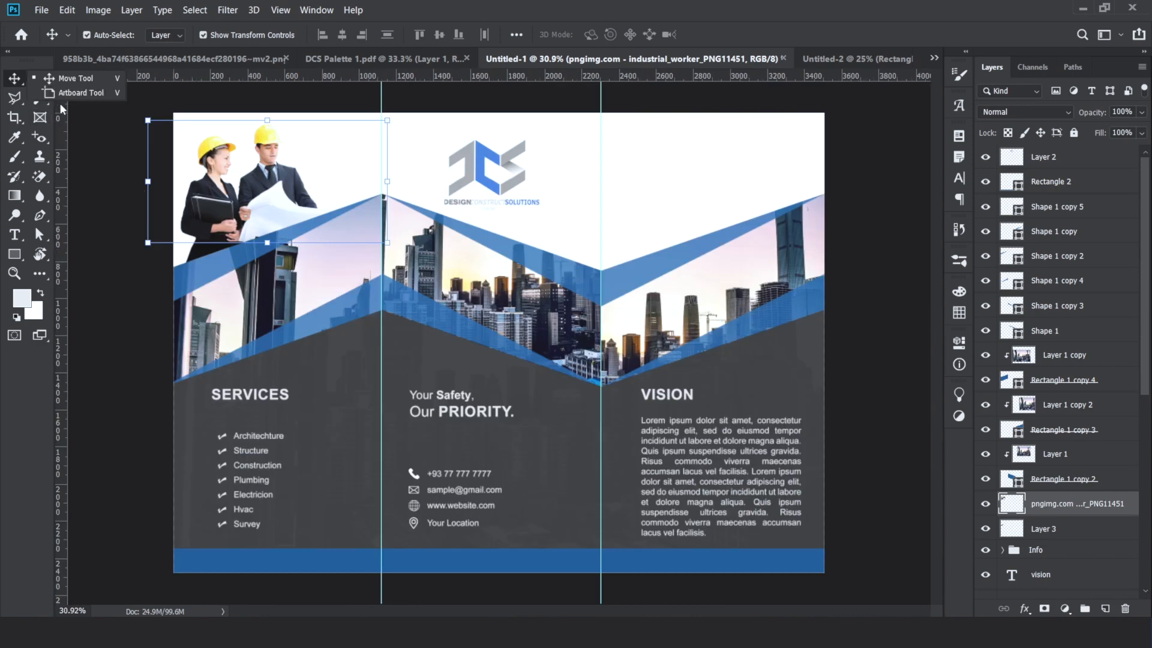
{"action": "left_click", "coordinate": [1057, 533], "text": "shift"}
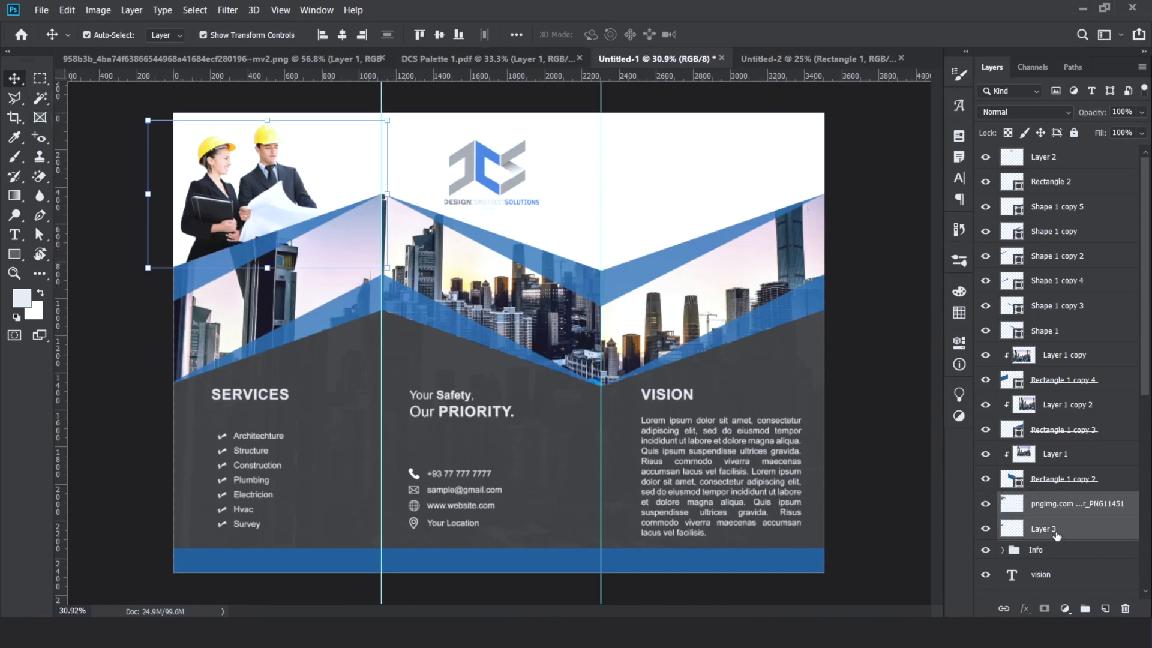
{"action": "key", "text": "ctrl+e"}
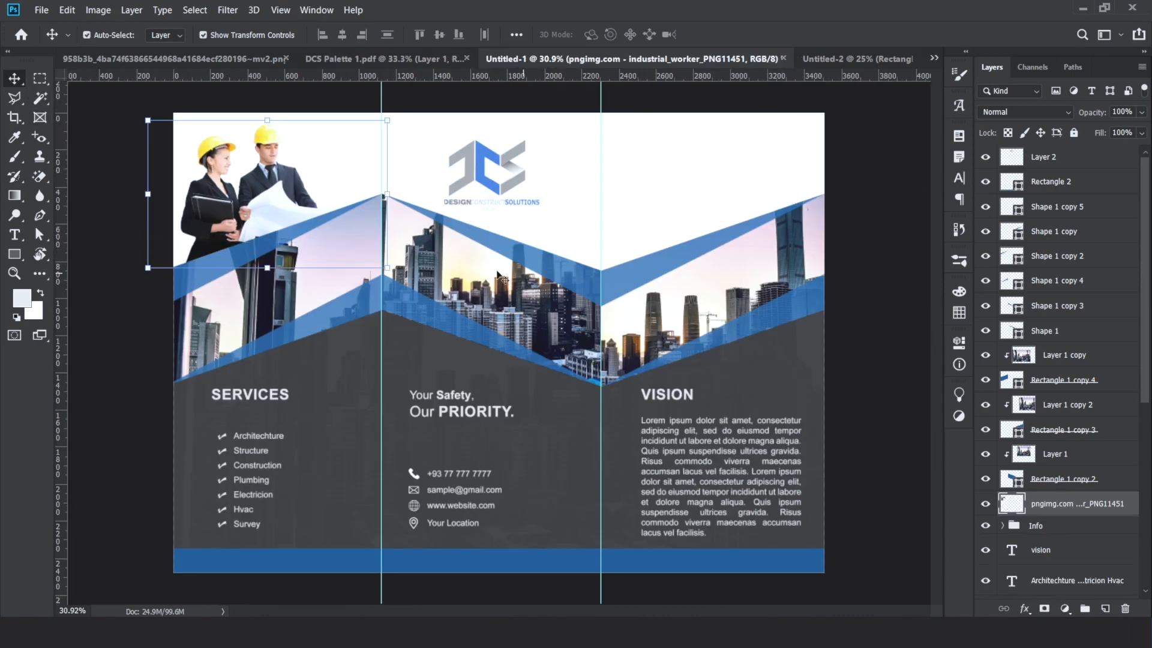
{"action": "left_click", "coordinate": [123, 181]}
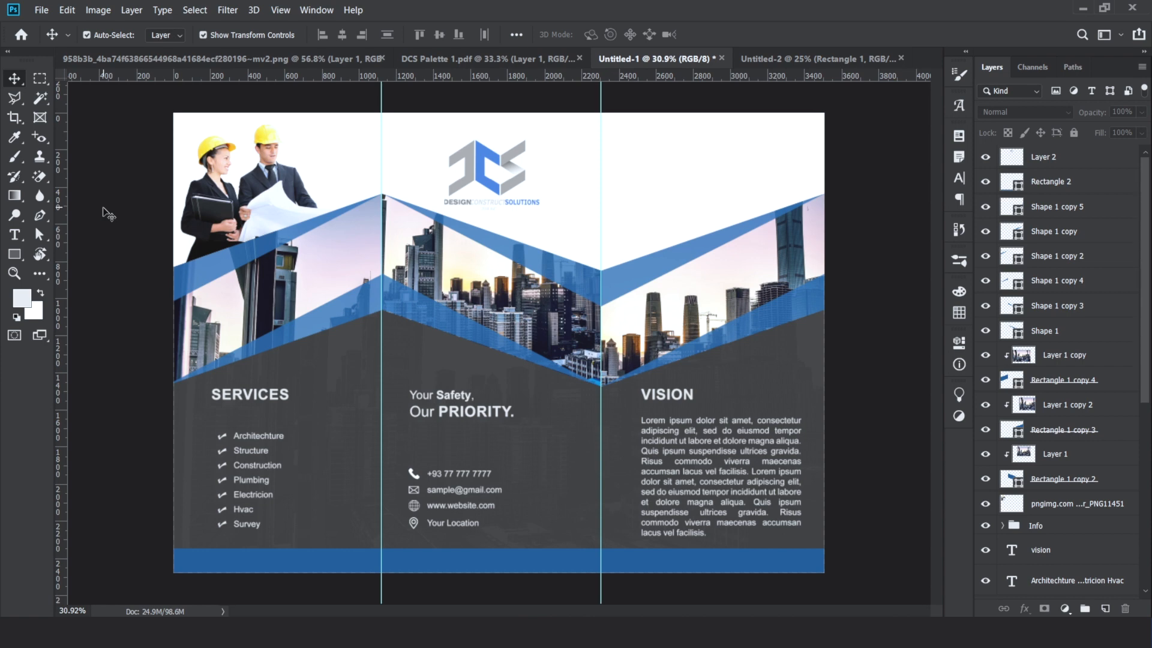
{"action": "scroll", "coordinate": [269, 203], "scroll_direction": "up", "scroll_amount": 5}
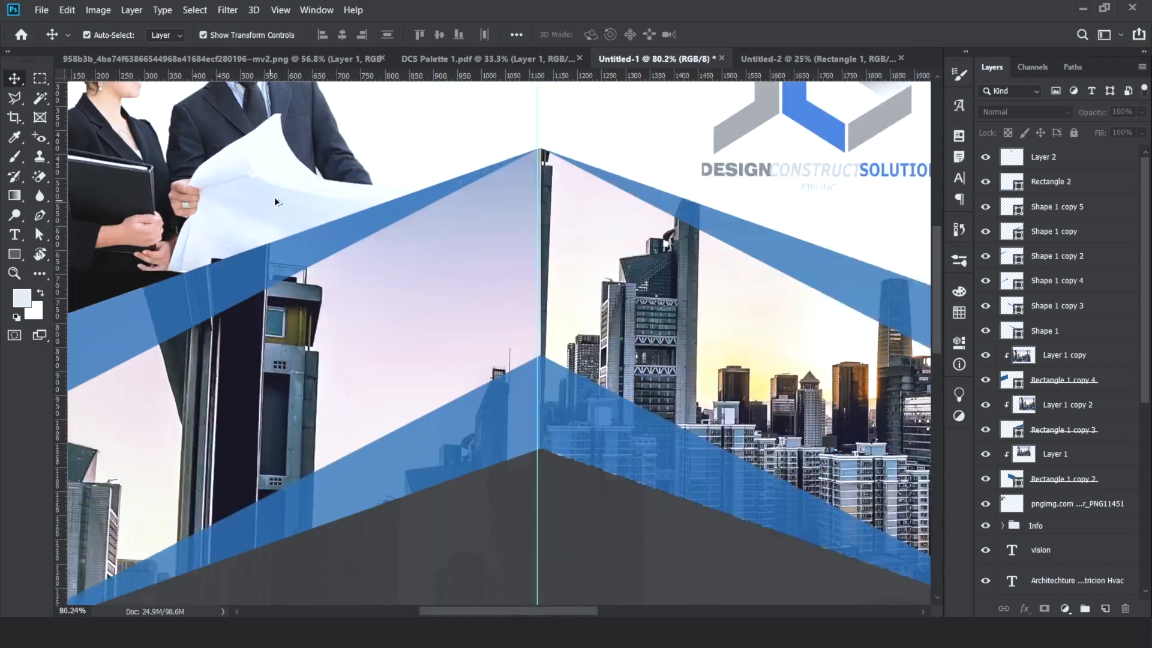
{"action": "scroll", "coordinate": [268, 223], "scroll_direction": "up", "scroll_amount": 5}
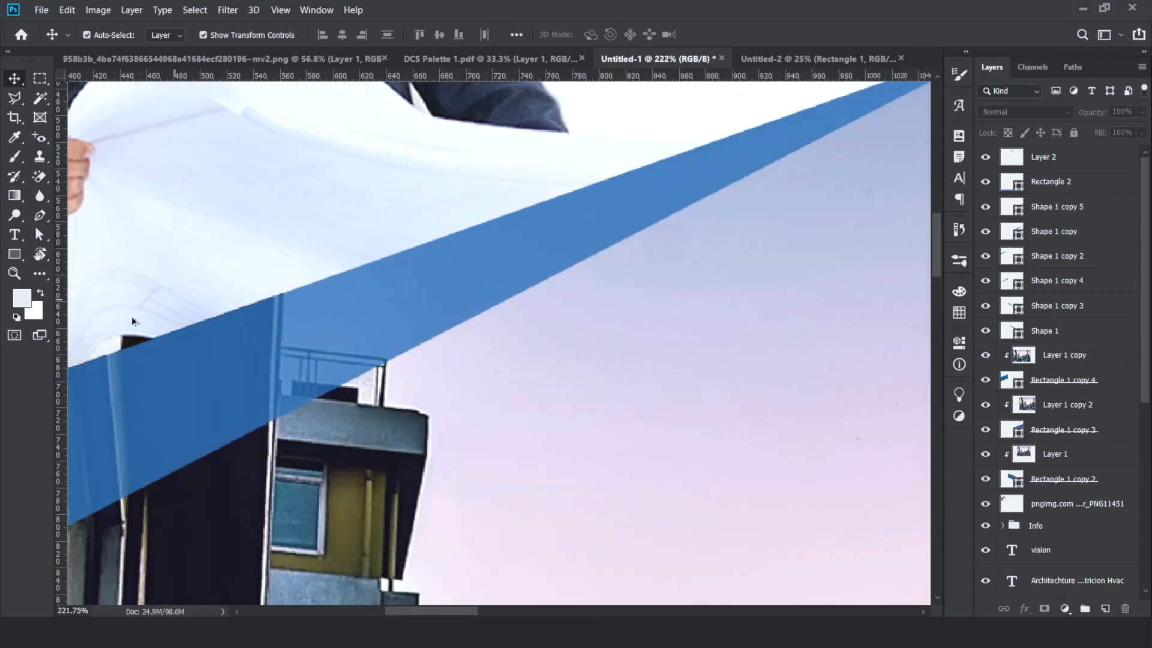
{"action": "scroll", "coordinate": [424, 199], "scroll_direction": "down", "scroll_amount": 8}
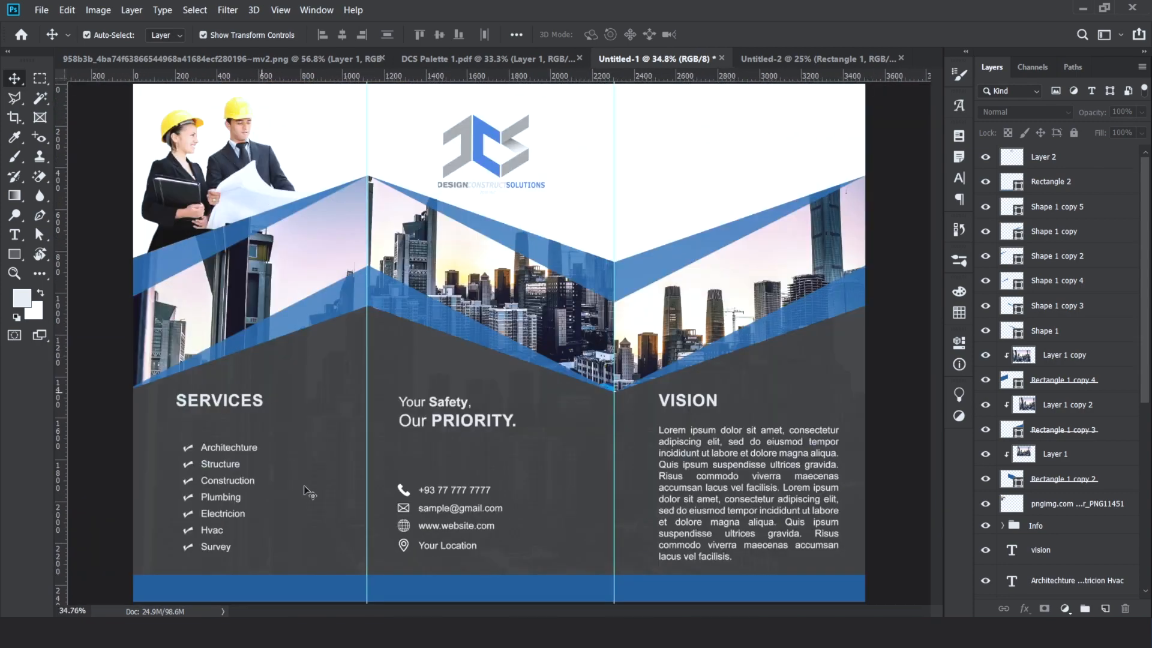
Switch to the browser and search Google Images for "vision png"
{"action": "left_click", "coordinate": [356, 632]}
{"action": "scroll", "coordinate": [354, 458], "scroll_direction": "up", "scroll_amount": 1}
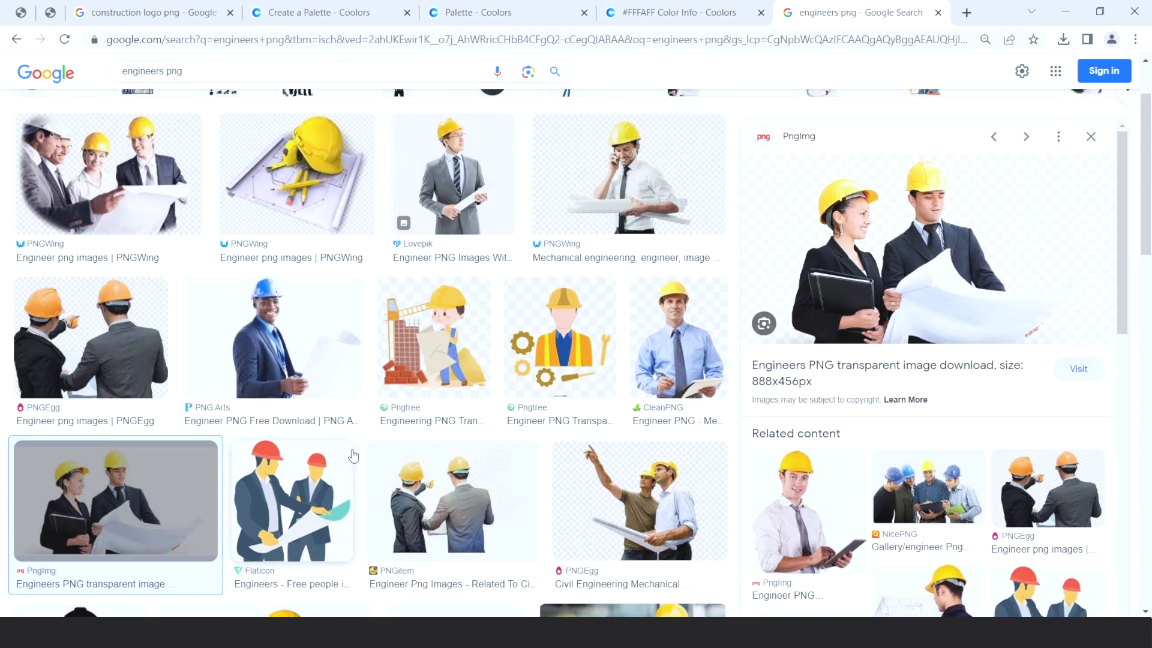
{"action": "scroll", "coordinate": [354, 456], "scroll_direction": "up", "scroll_amount": 2}
{"action": "scroll", "coordinate": [354, 456], "scroll_direction": "down", "scroll_amount": 3}
{"action": "scroll", "coordinate": [353, 456], "scroll_direction": "up", "scroll_amount": 3}
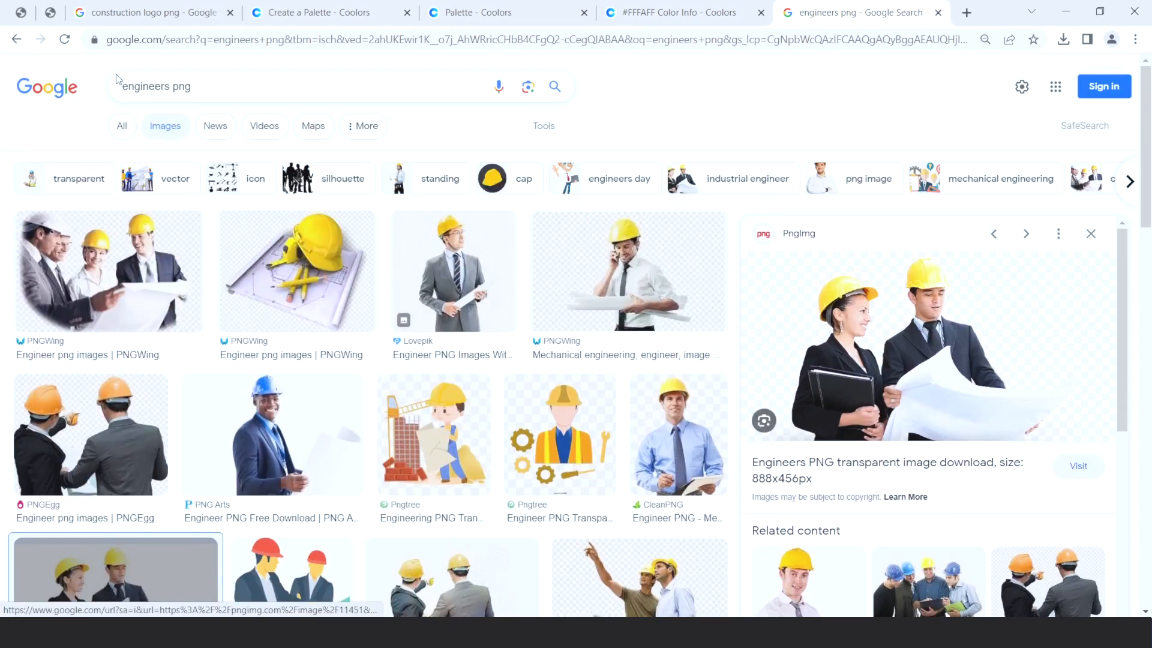
{"action": "double_click", "coordinate": [169, 89]}
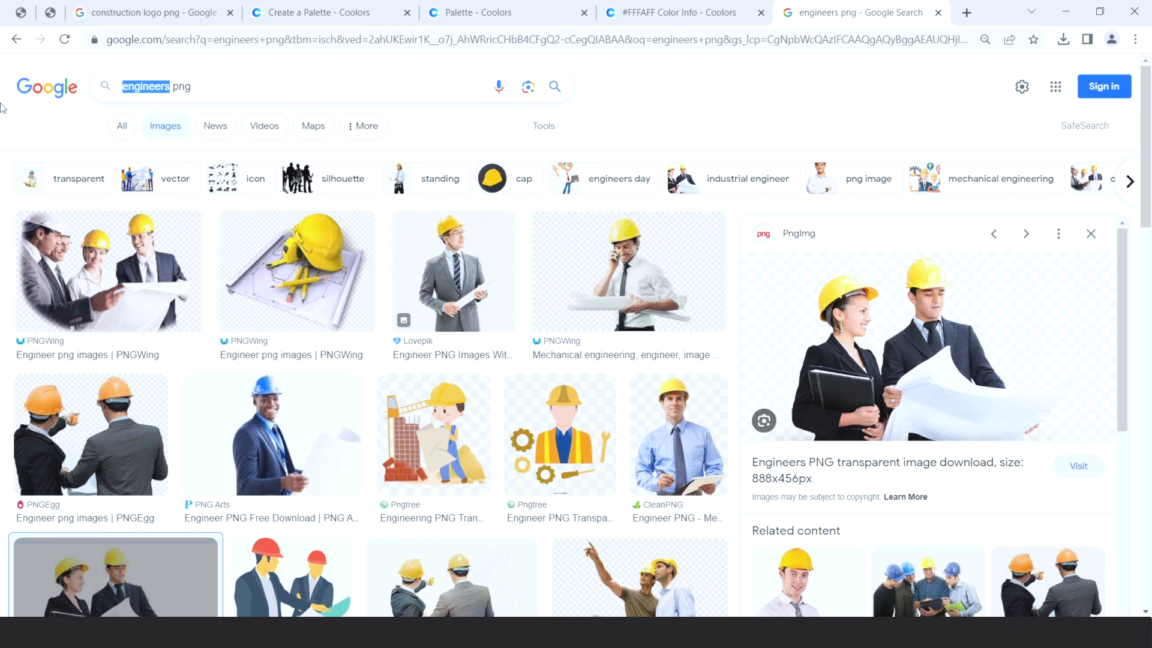
{"action": "type", "text": "vision"}
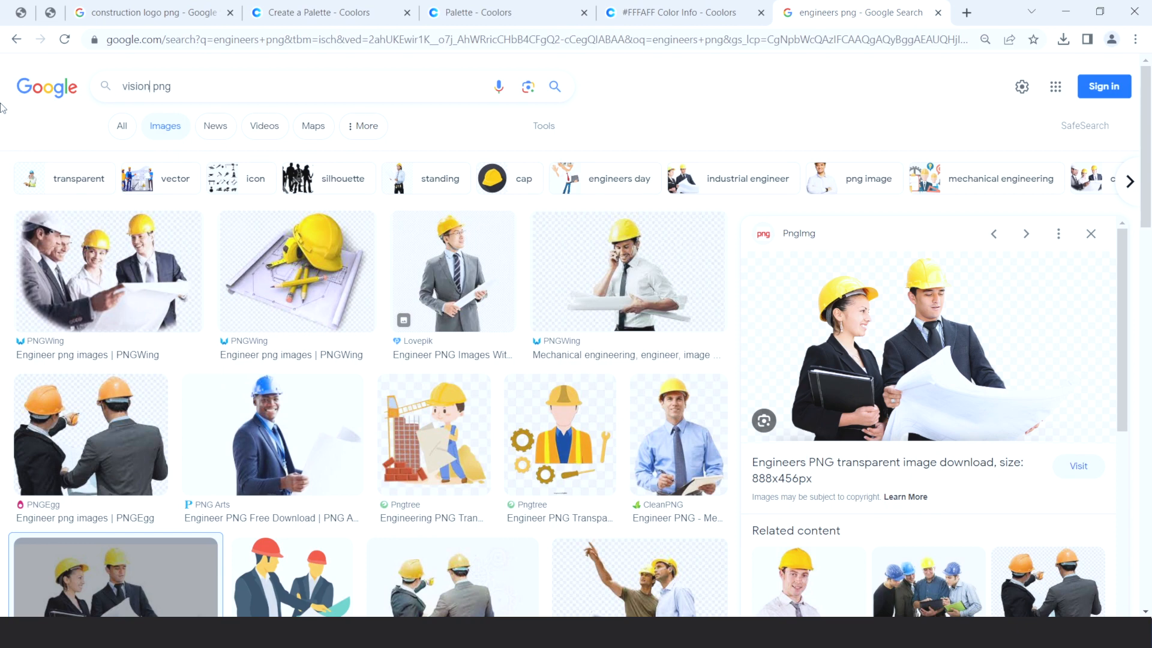
{"action": "key", "text": "Return"}
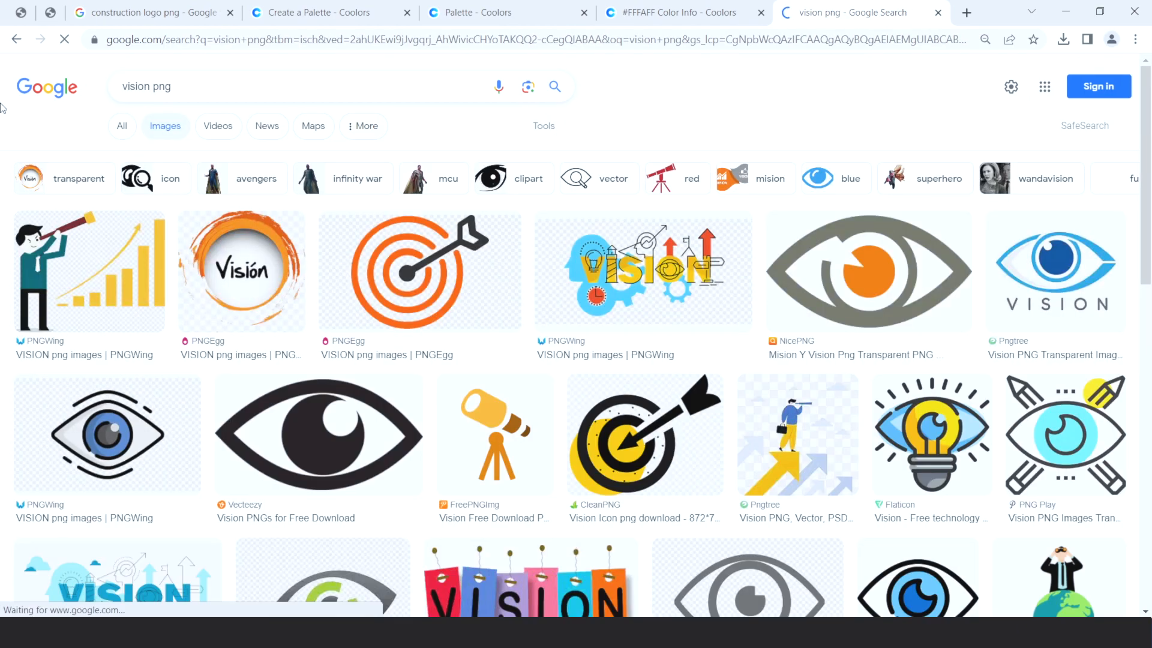
Search Google Images for "business man png" and browse the results for a suitable cut-out picture
{"action": "left_click", "coordinate": [188, 85]}
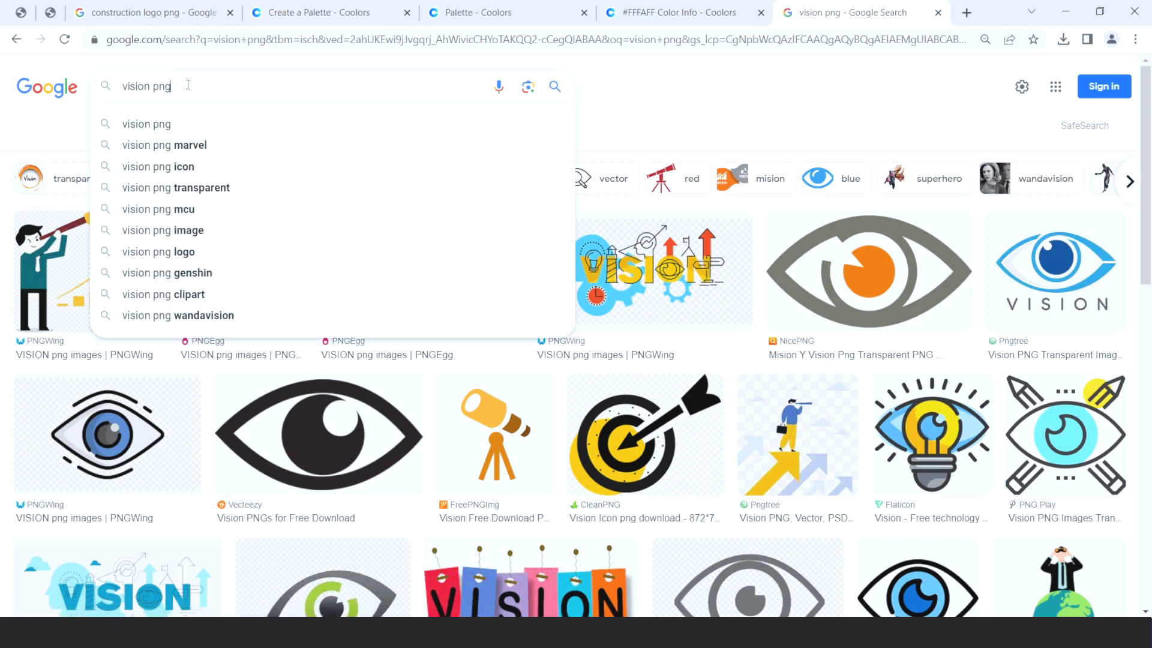
{"action": "key", "text": "ctrl+a"}
{"action": "type", "text": "busi"}
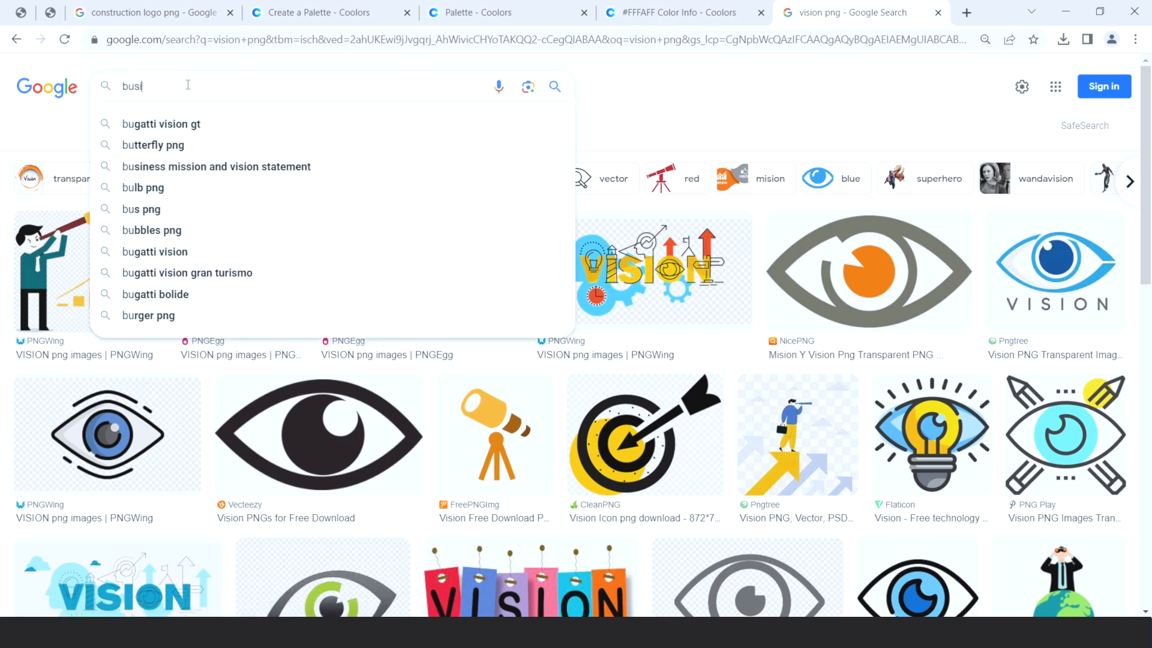
{"action": "type", "text": "ness man pg"}
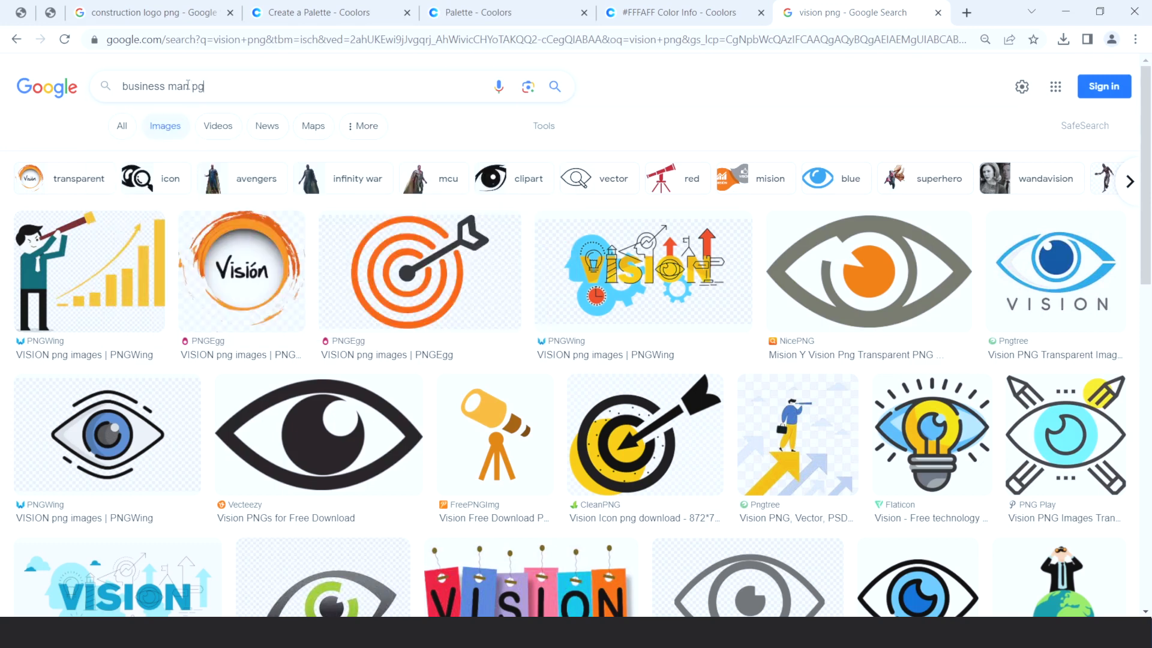
{"action": "key", "text": "BackSpace"}
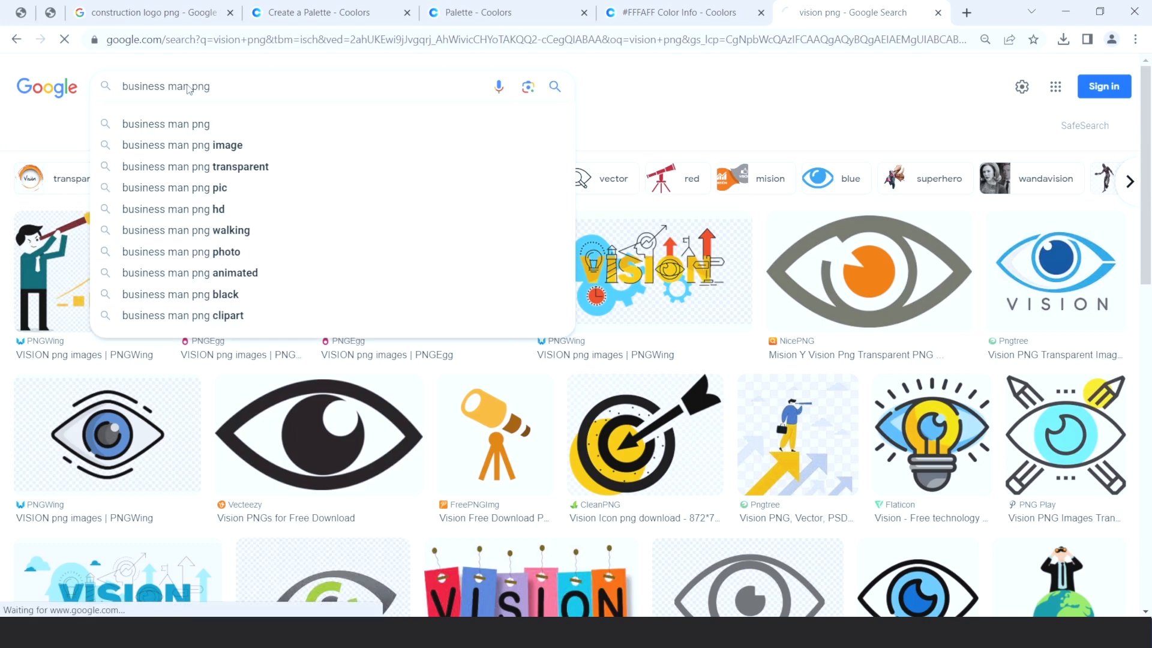
{"action": "key", "text": "Return"}
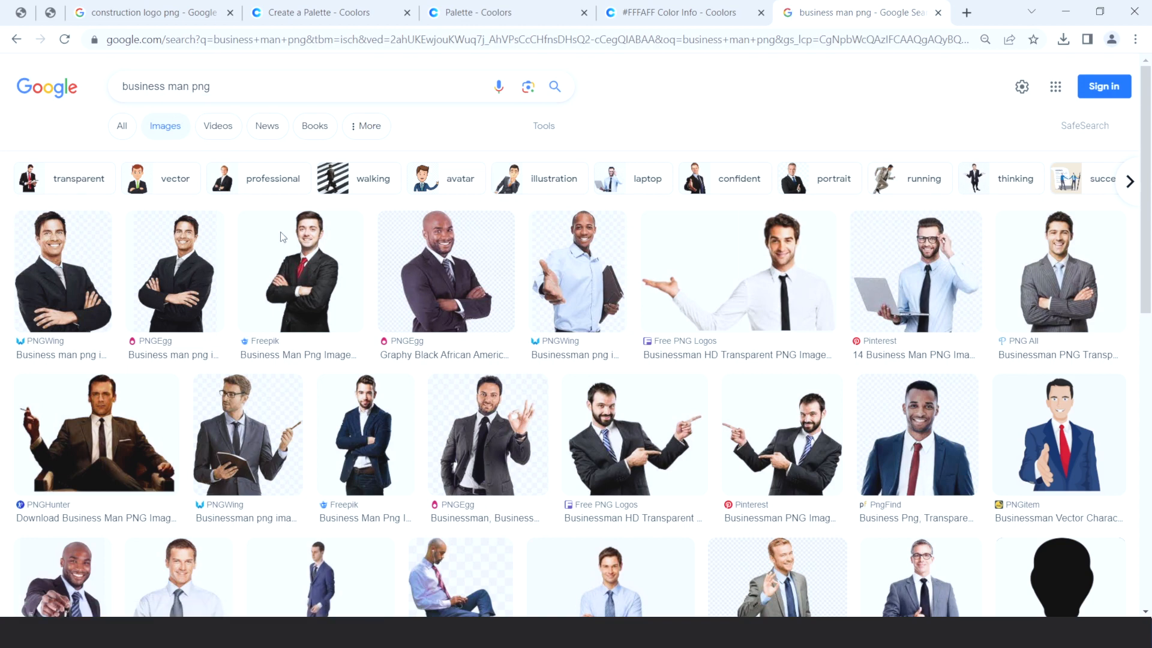
{"action": "scroll", "coordinate": [283, 236], "scroll_direction": "down", "scroll_amount": 5}
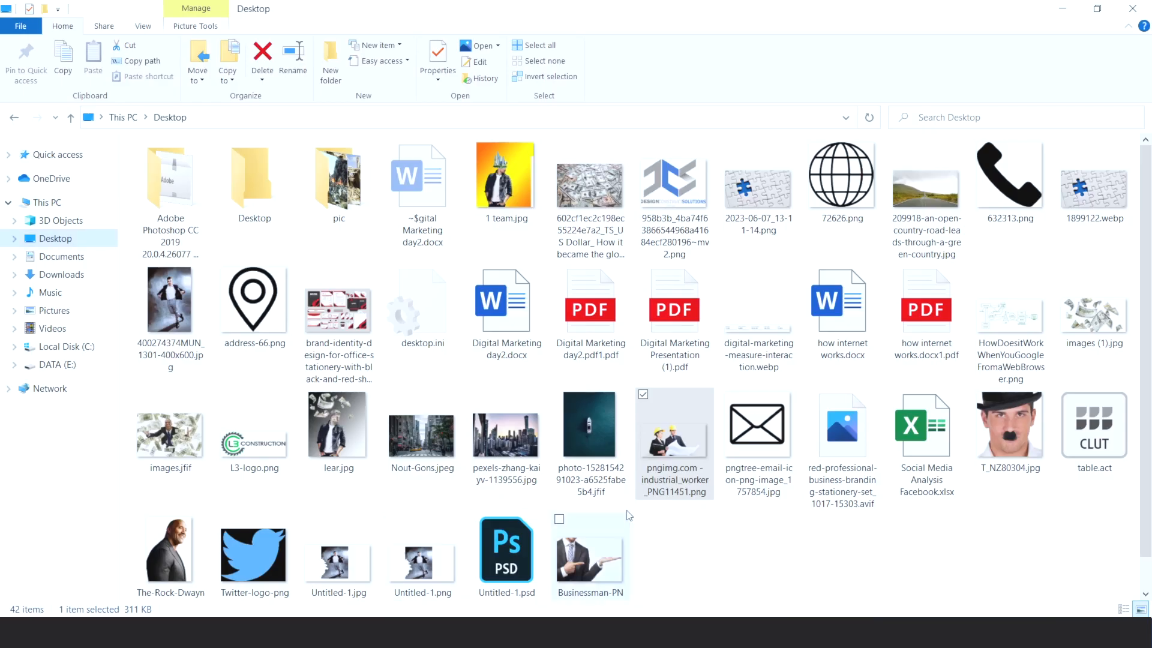
Open Businessman-PNG-Images.png from the Desktop in Photoshop, then place it in the brochure flipped horizontally
{"action": "left_click_drag", "start_coordinate": [584, 559], "coordinate": [664, 6]}
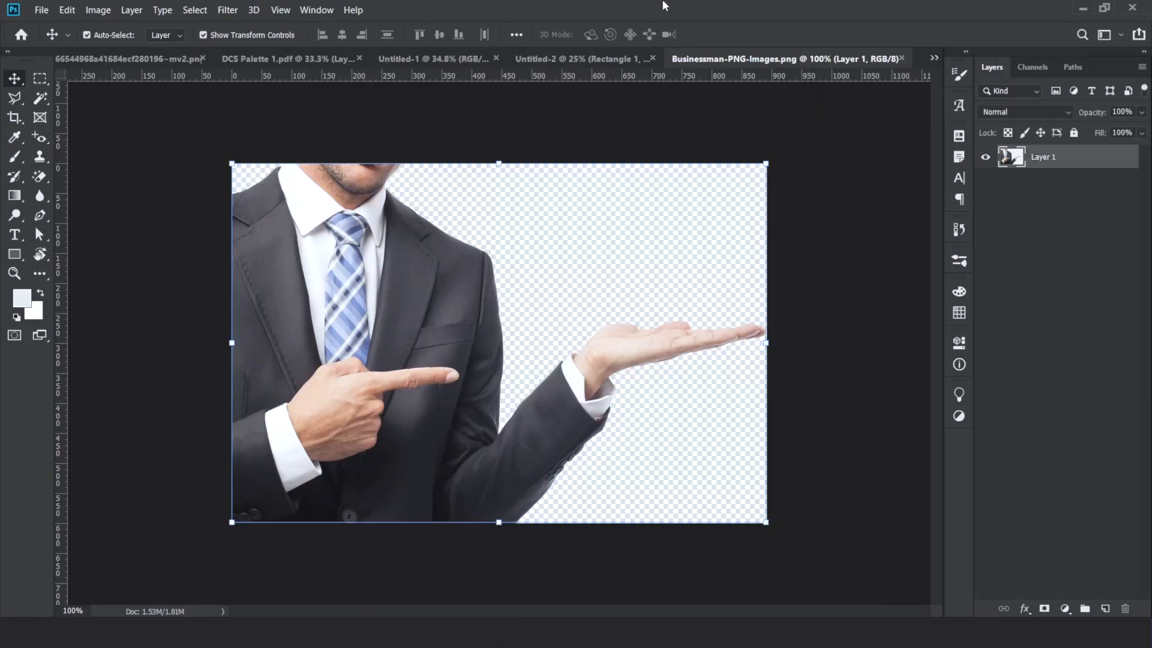
{"action": "left_click_drag", "start_coordinate": [418, 267], "coordinate": [507, 268]}
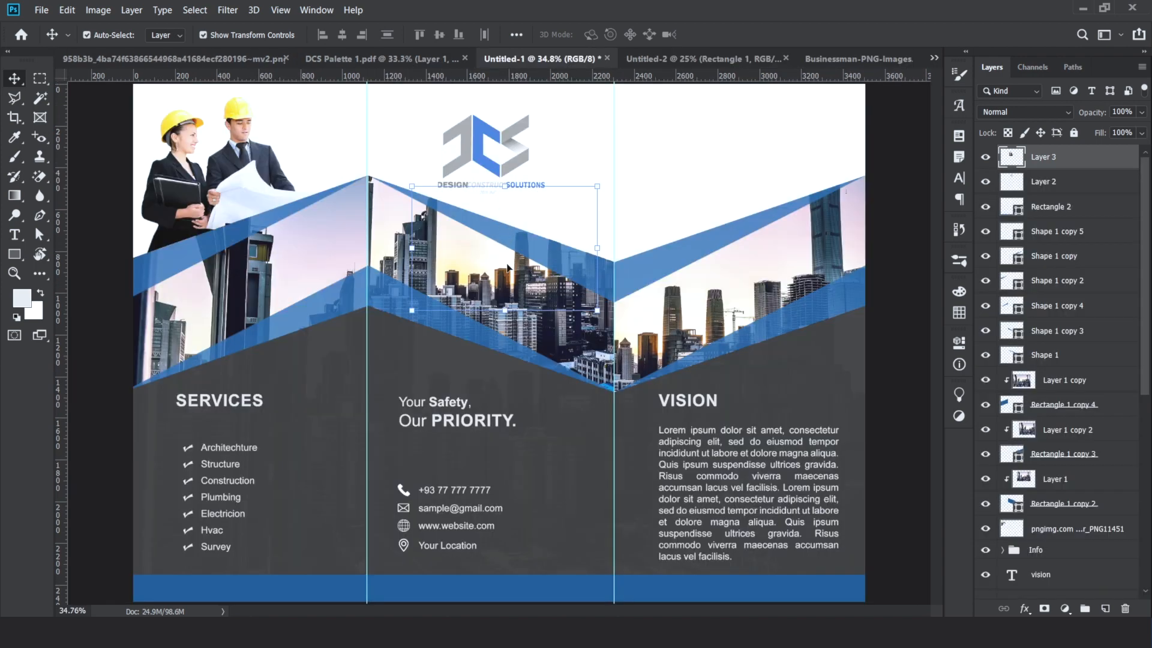
{"action": "key", "text": "ctrl+t"}
{"action": "right_click", "coordinate": [469, 233]}
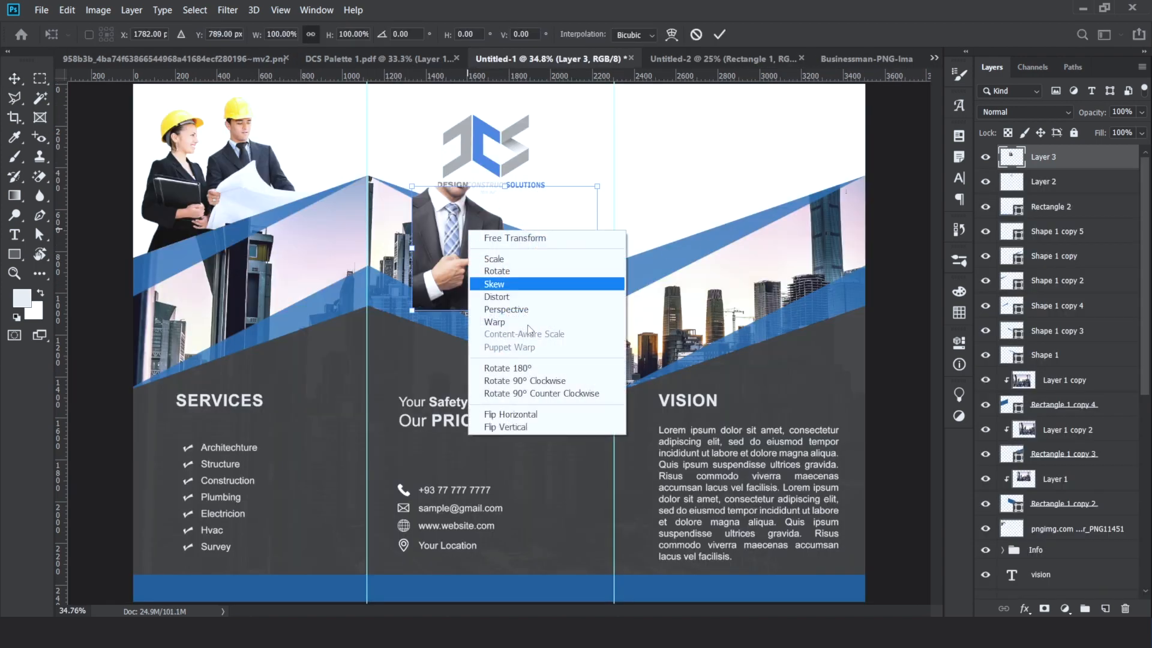
{"action": "left_click", "coordinate": [562, 416]}
Enlarge the businessman in the upper Vision panel and move its layer directly beneath Rectangle 1 copy 2
{"action": "left_click_drag", "start_coordinate": [562, 233], "coordinate": [783, 177]}
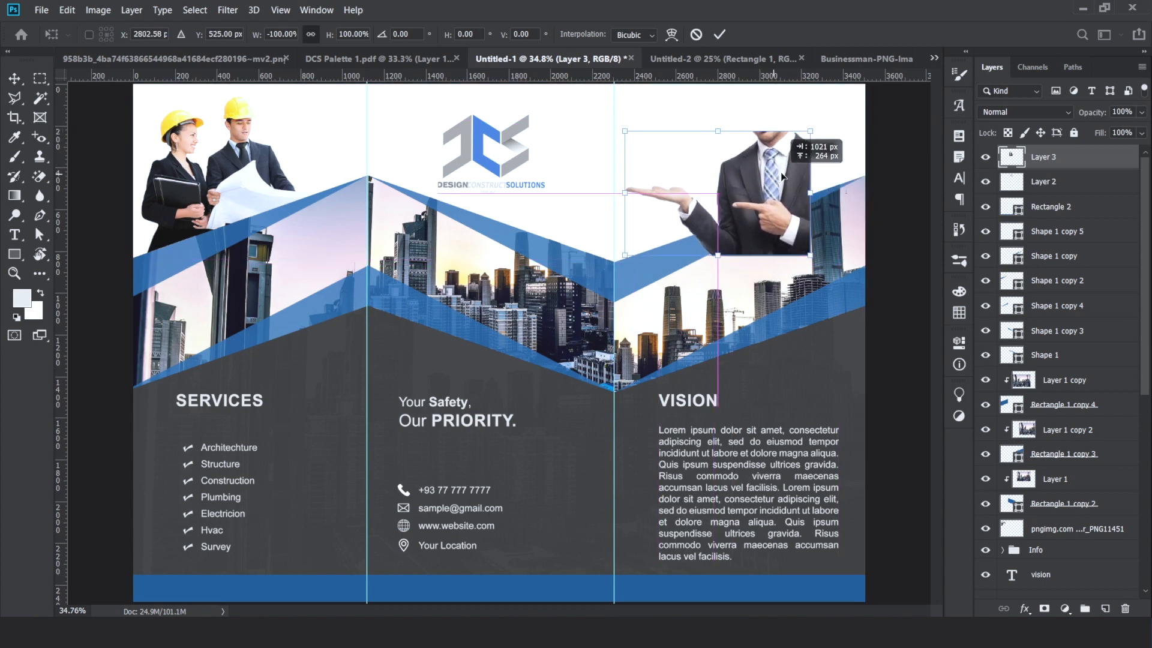
{"action": "left_click_drag", "start_coordinate": [810, 130], "coordinate": [877, 80]}
{"action": "key", "text": "Return"}
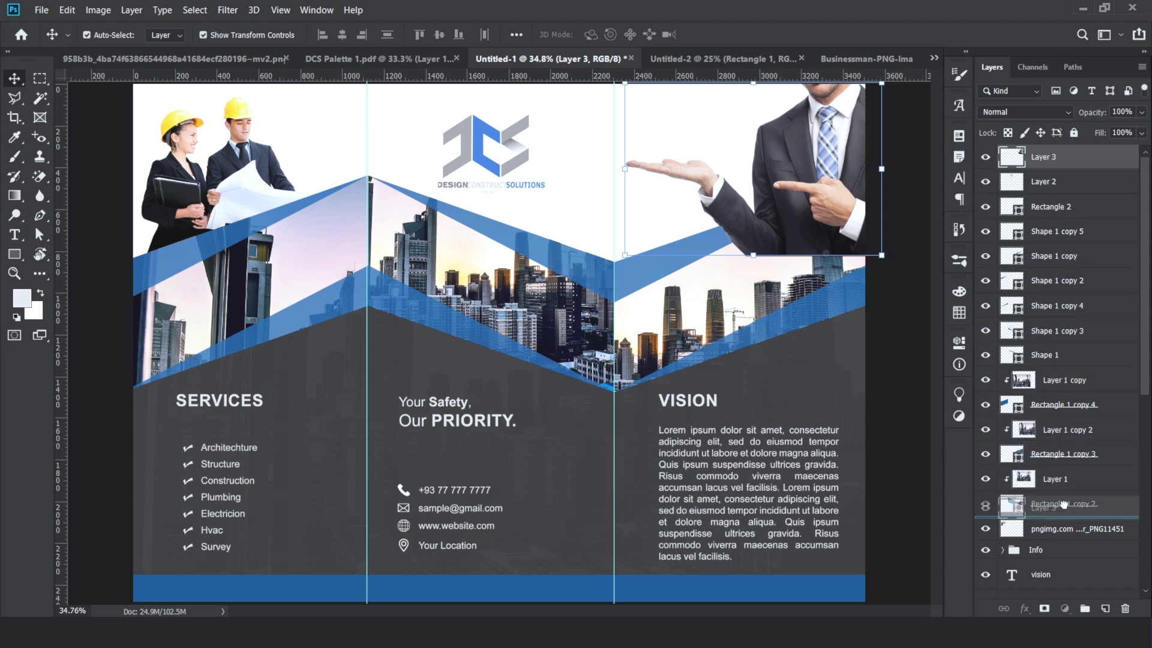
{"action": "left_click_drag", "start_coordinate": [1063, 508], "coordinate": [1063, 515]}
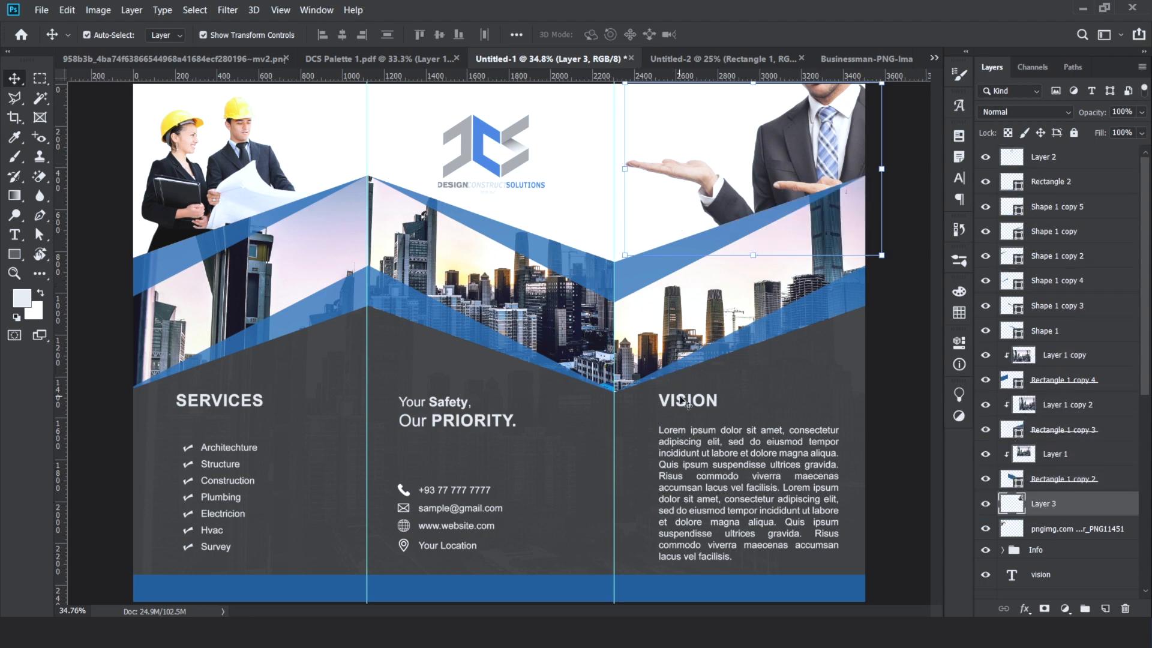
Try placing the VISION heading above the businessman's open hand in dark grey 393939
{"action": "left_click_drag", "start_coordinate": [681, 400], "coordinate": [688, 137]}
{"action": "key", "text": "Return"}
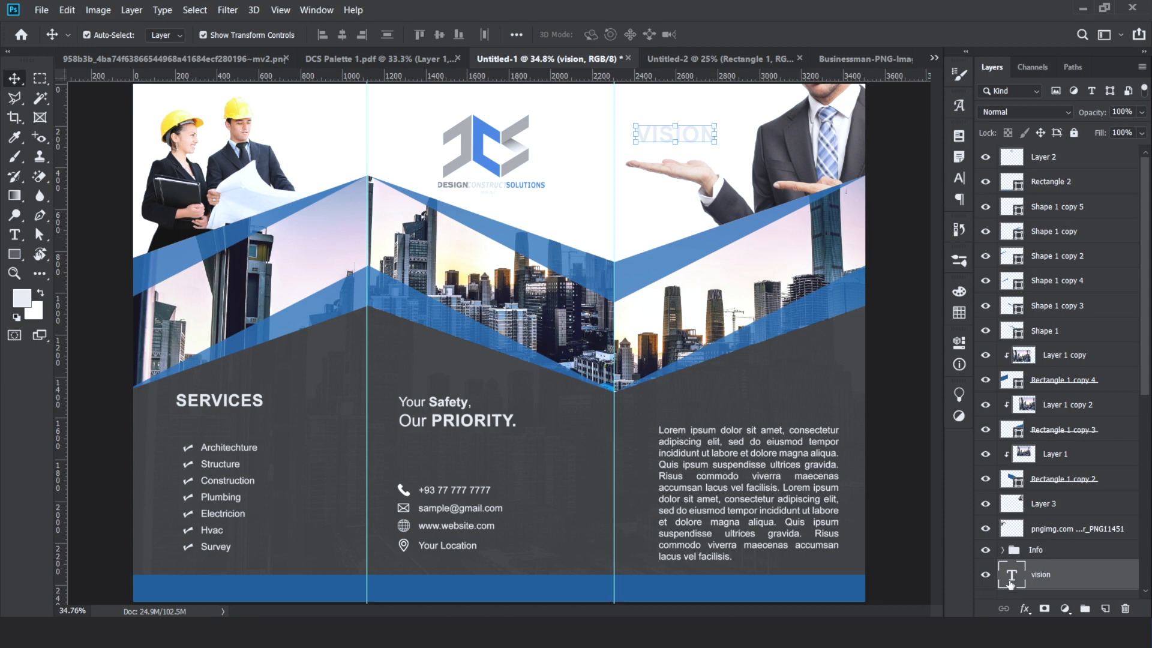
{"action": "left_click", "coordinate": [959, 179]}
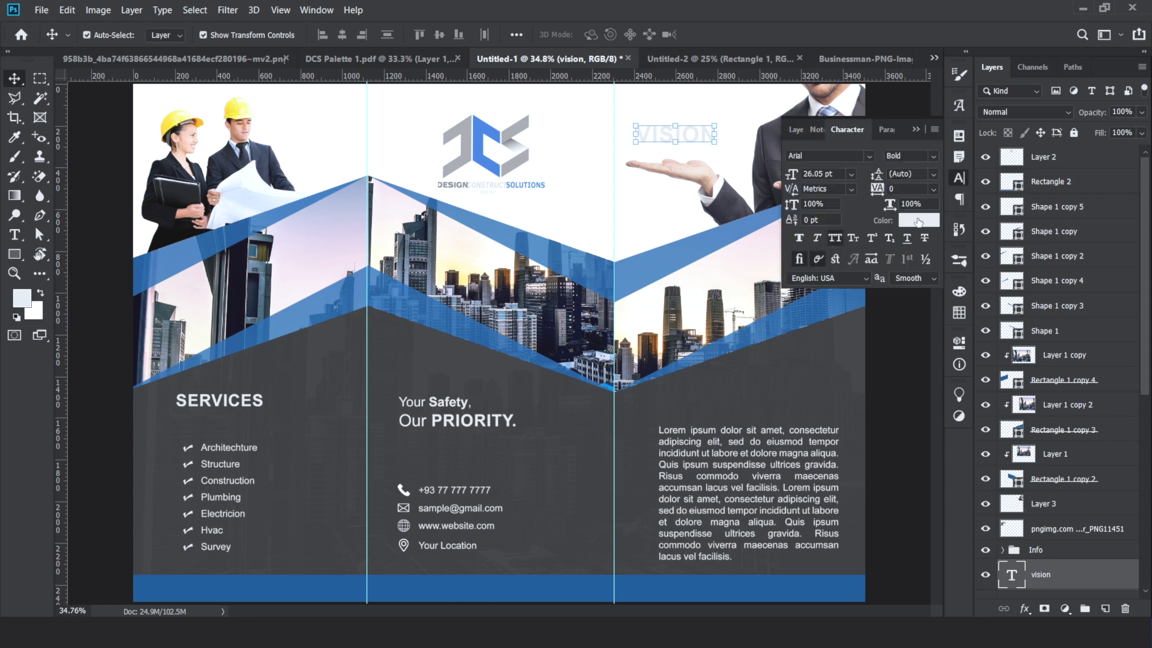
{"action": "left_click", "coordinate": [918, 225]}
{"action": "left_click", "coordinate": [736, 397]}
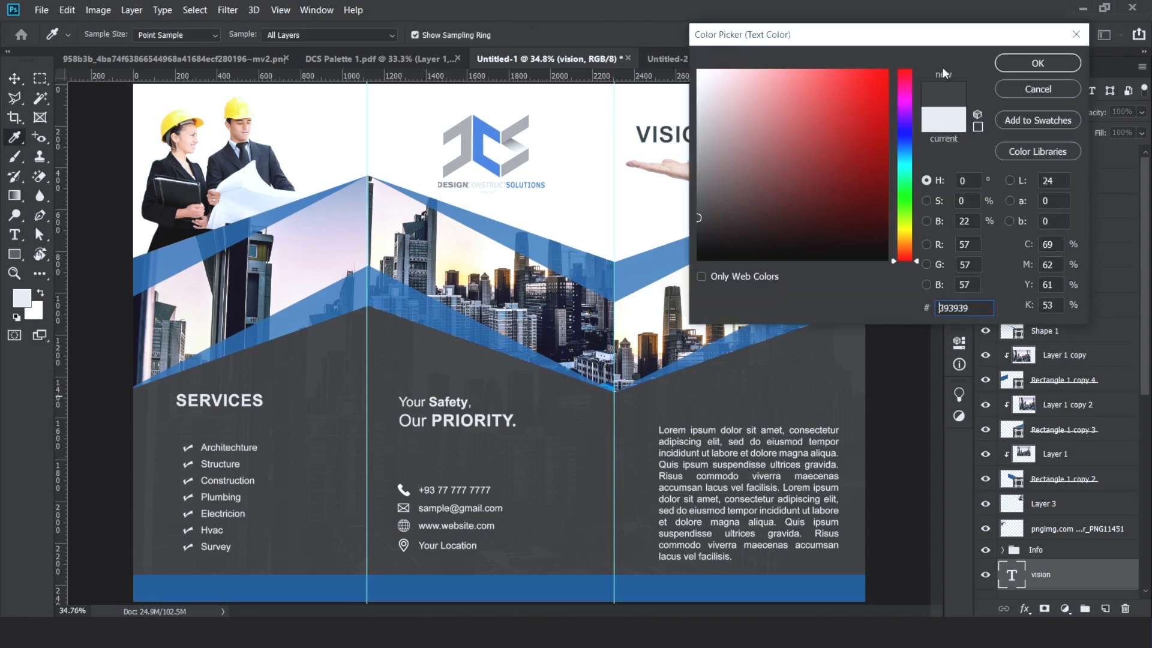
{"action": "left_click", "coordinate": [1037, 63]}
{"action": "left_click", "coordinate": [920, 133]}
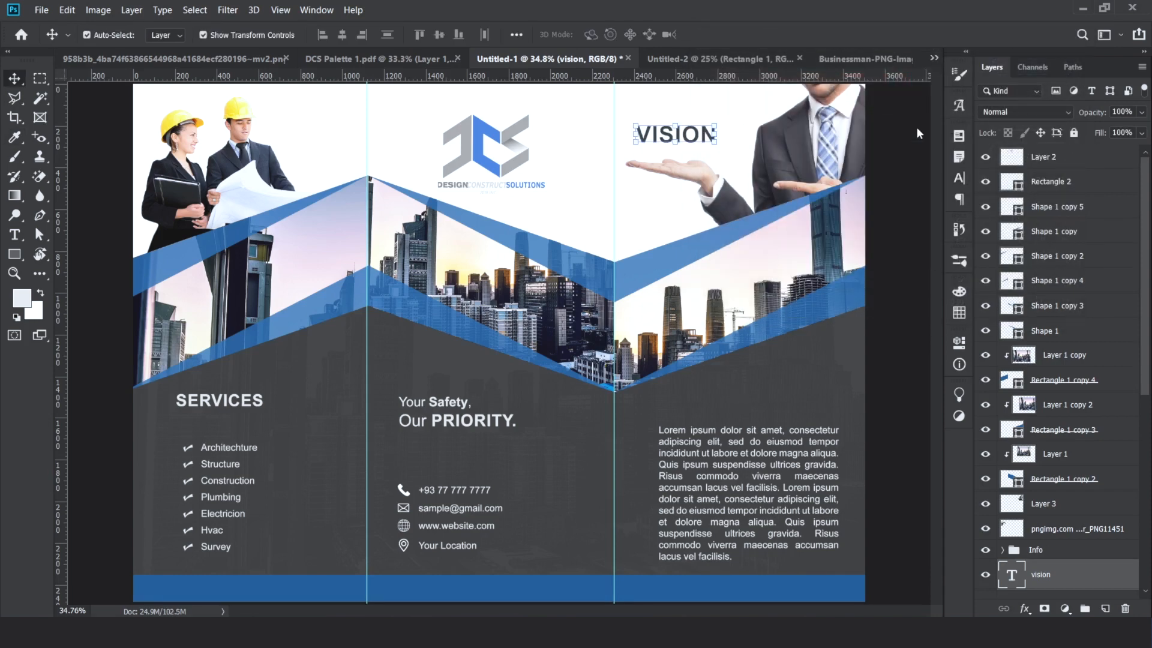
{"action": "left_click", "coordinate": [791, 380]}
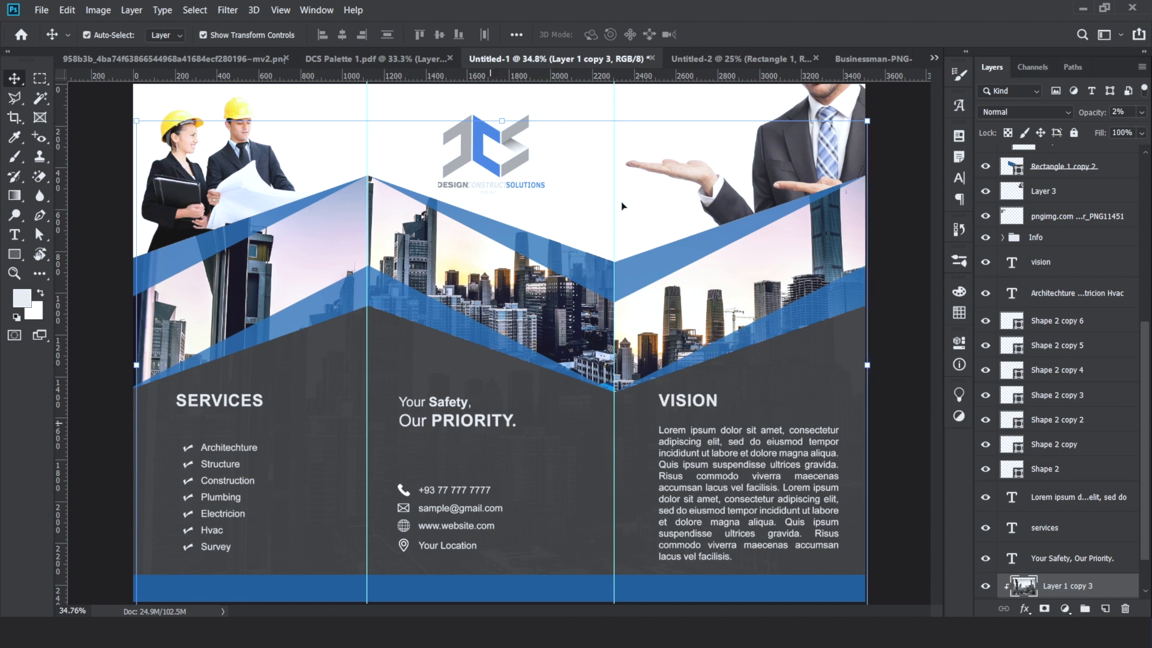
{"action": "left_click", "coordinate": [695, 108]}
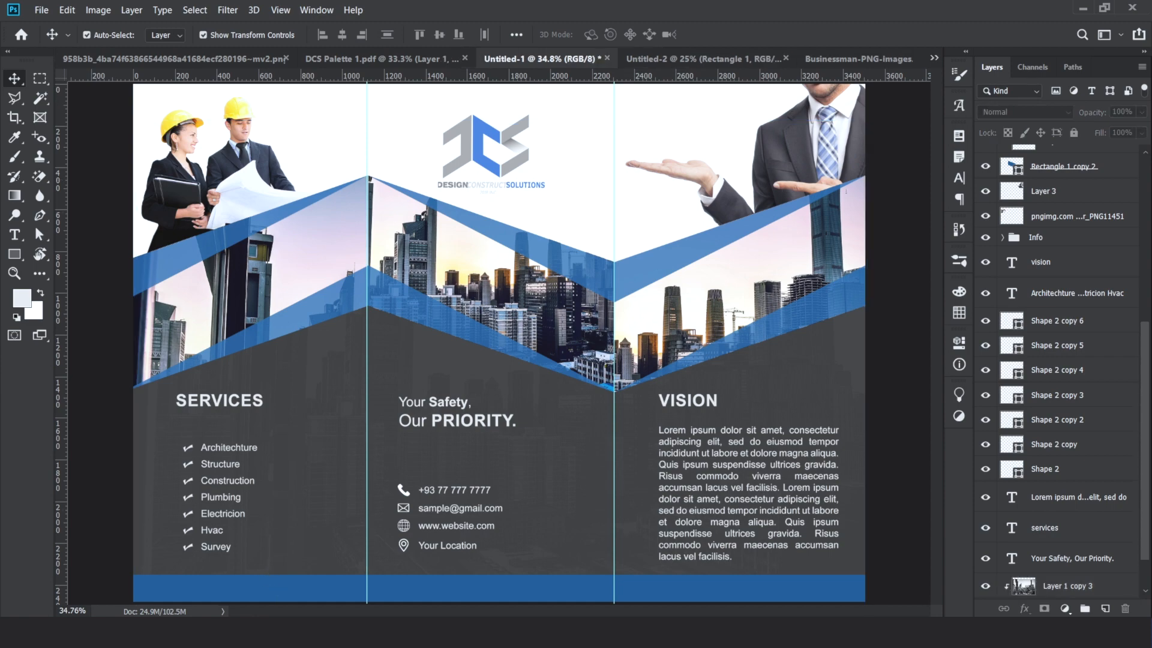
Open the building clipart PNG from the Desktop in Photoshop and select its blue shapes with Color Range at fuzziness 158
{"action": "left_click", "coordinate": [349, 576]}
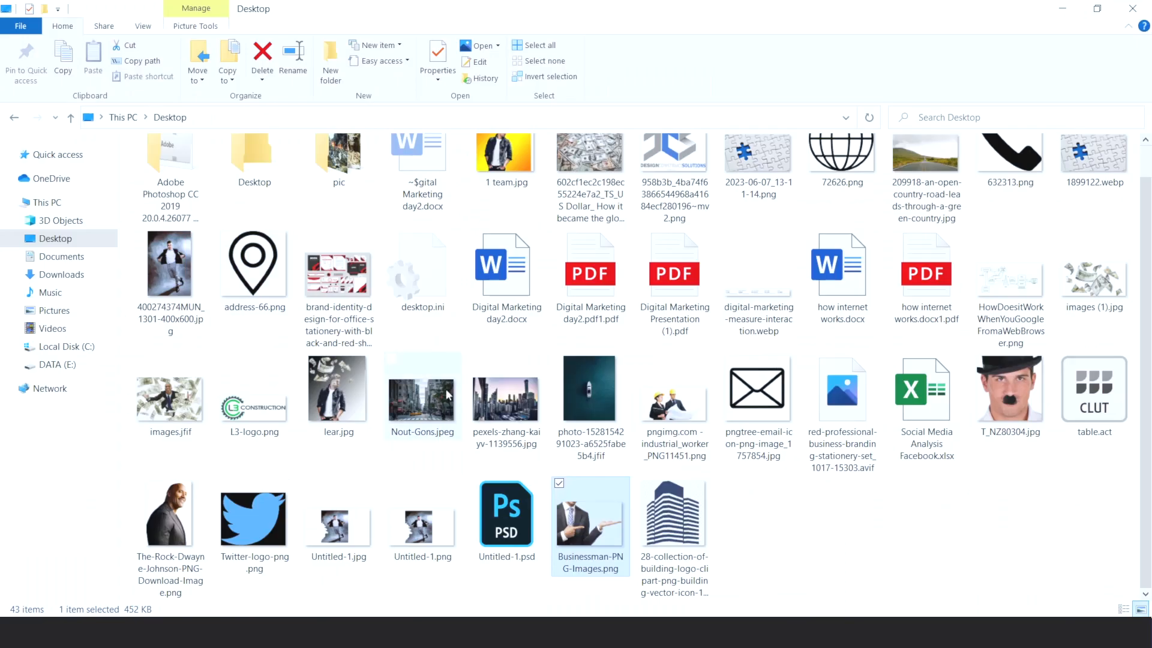
{"action": "left_click_drag", "start_coordinate": [671, 534], "coordinate": [570, 26]}
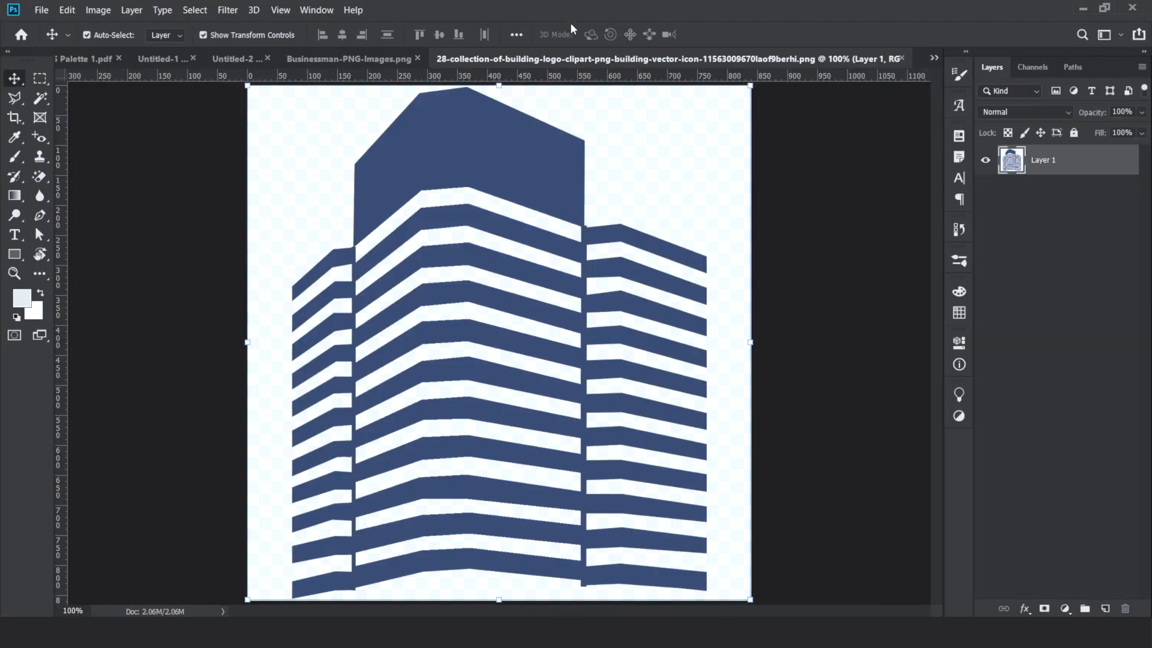
{"action": "left_click", "coordinate": [233, 10]}
{"action": "mouse_move", "coordinate": [195, 9]}
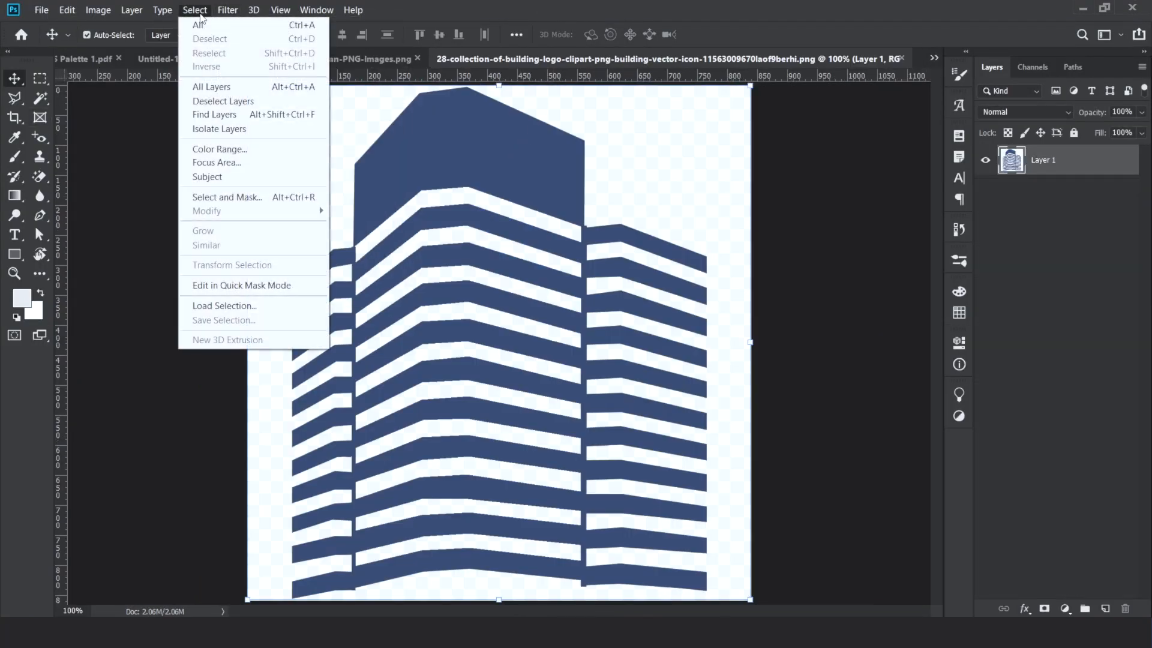
{"action": "left_click", "coordinate": [242, 148]}
{"action": "left_click", "coordinate": [424, 150]}
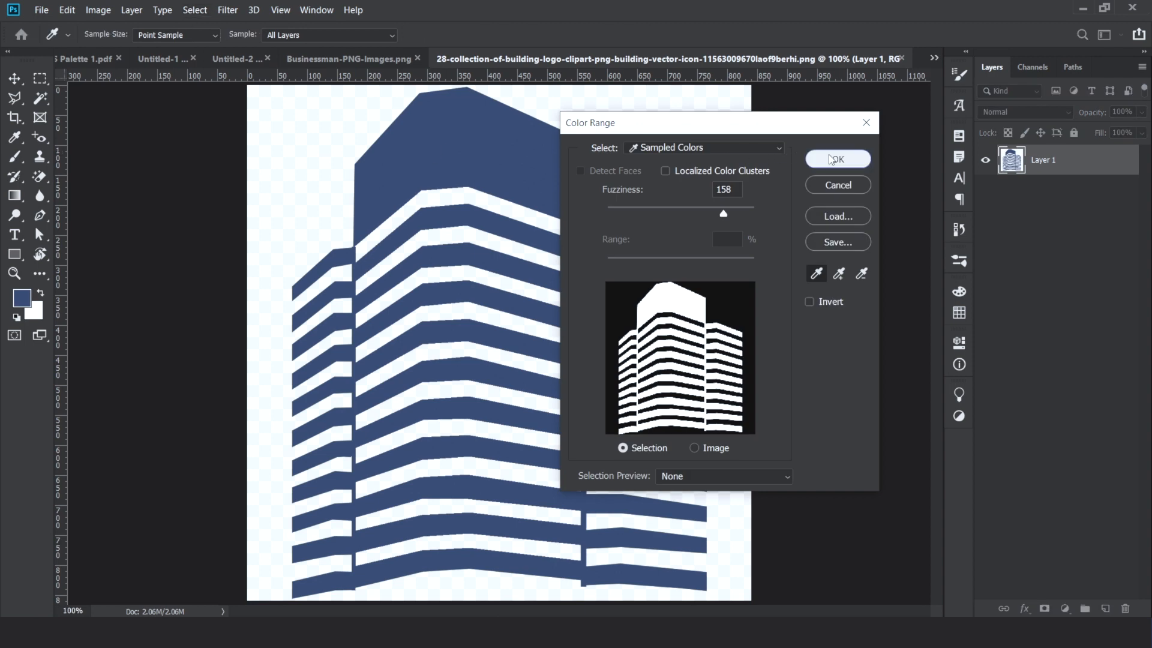
{"action": "left_click", "coordinate": [829, 154]}
Copy the selected building into the brochure beneath Rectangle 1 copy 2 and hide the businessman on Layer 3
{"action": "key", "text": "v"}
{"action": "left_click_drag", "start_coordinate": [468, 156], "coordinate": [714, 163]}
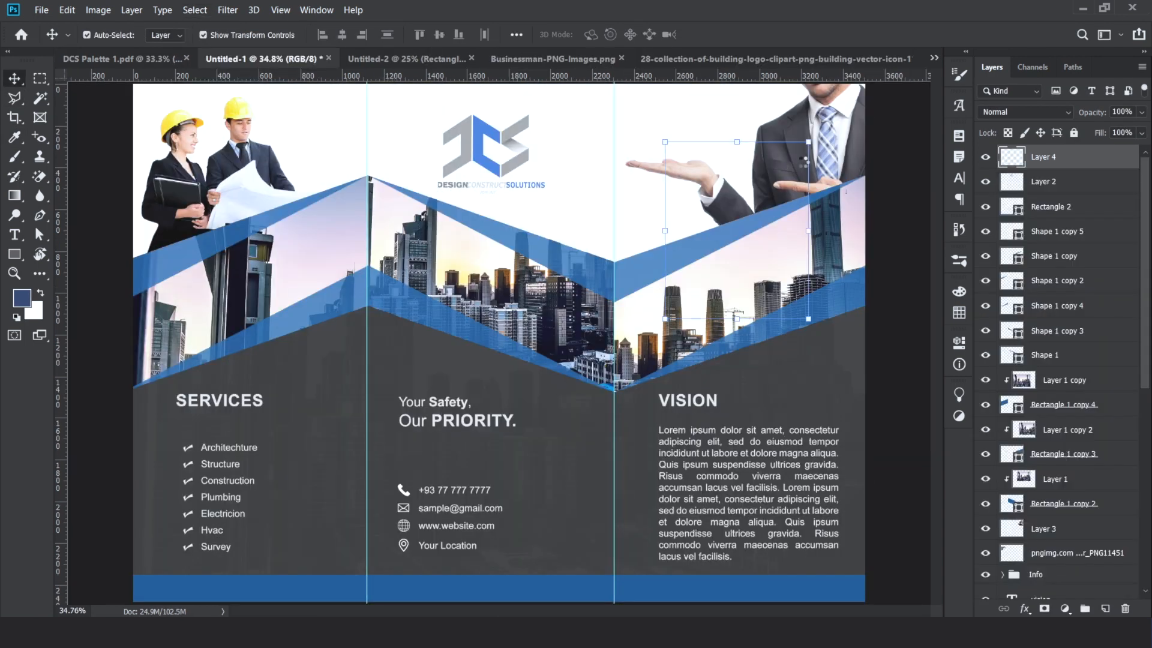
{"action": "left_click_drag", "start_coordinate": [1049, 157], "coordinate": [1063, 515]}
{"action": "left_click", "coordinate": [985, 528]}
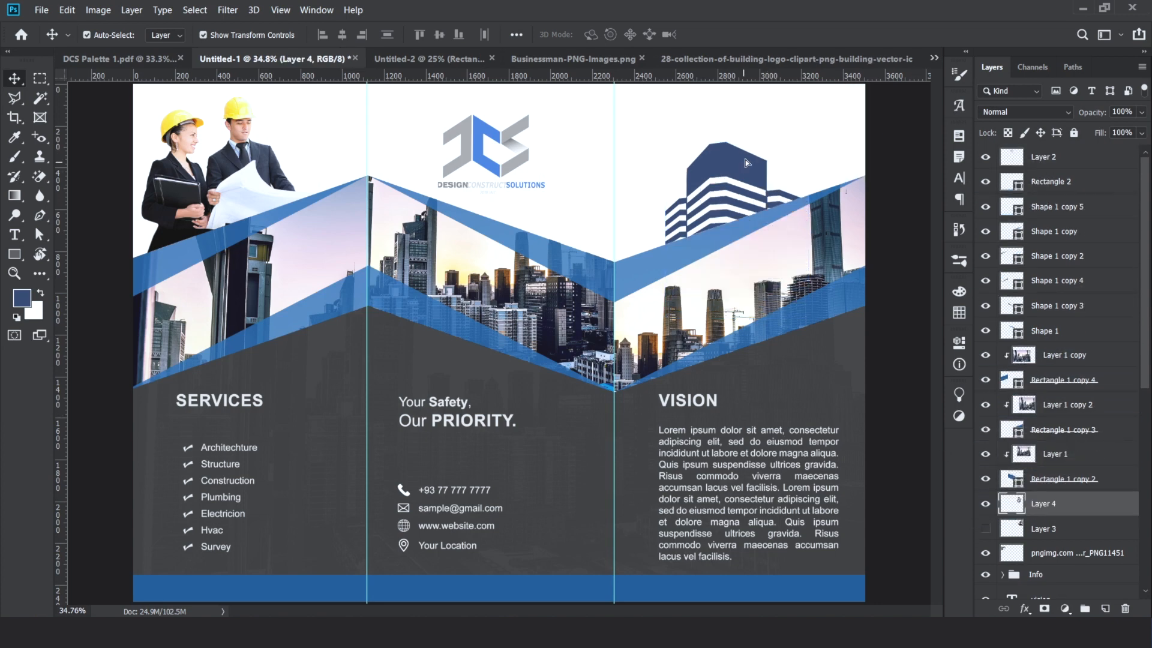
Scale the building to 70.68%, flip it horizontally and position it in the upper Vision panel behind the blue band
{"action": "left_click_drag", "start_coordinate": [747, 163], "coordinate": [696, 149]}
{"action": "key", "text": "ctrl+t"}
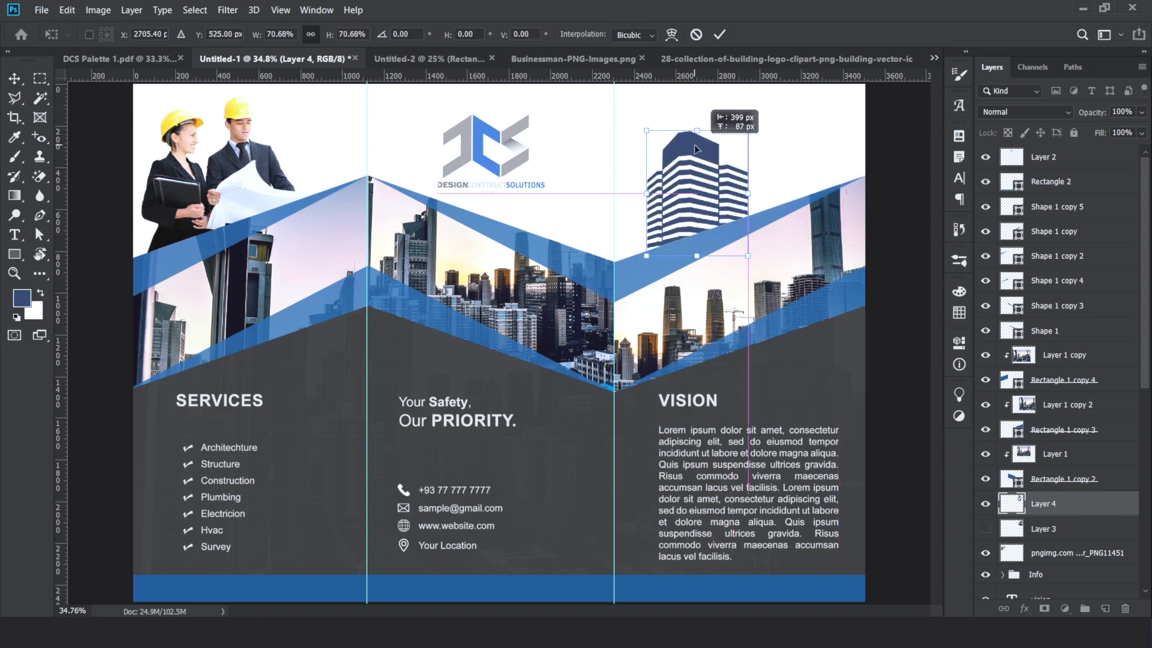
{"action": "right_click", "coordinate": [696, 150]}
{"action": "left_click", "coordinate": [781, 341]}
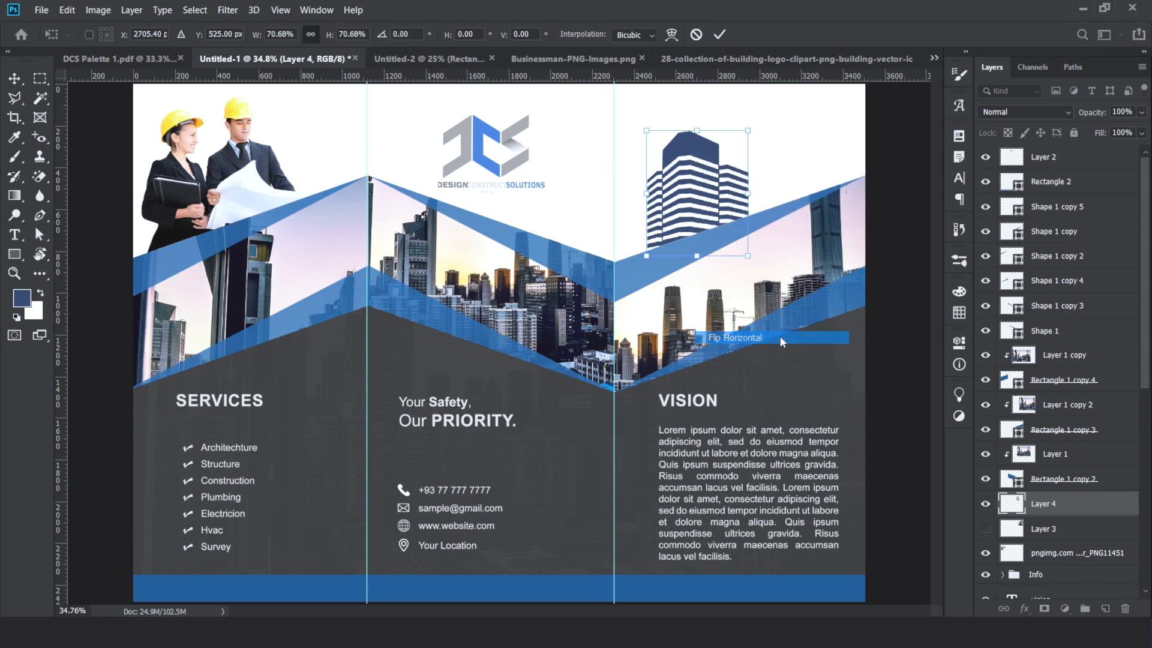
{"action": "mouse_move", "coordinate": [711, 163]}
{"action": "left_mouse_down"}
{"action": "mouse_move", "coordinate": [694, 172]}
{"action": "mouse_move", "coordinate": [705, 159]}
{"action": "left_mouse_up"}
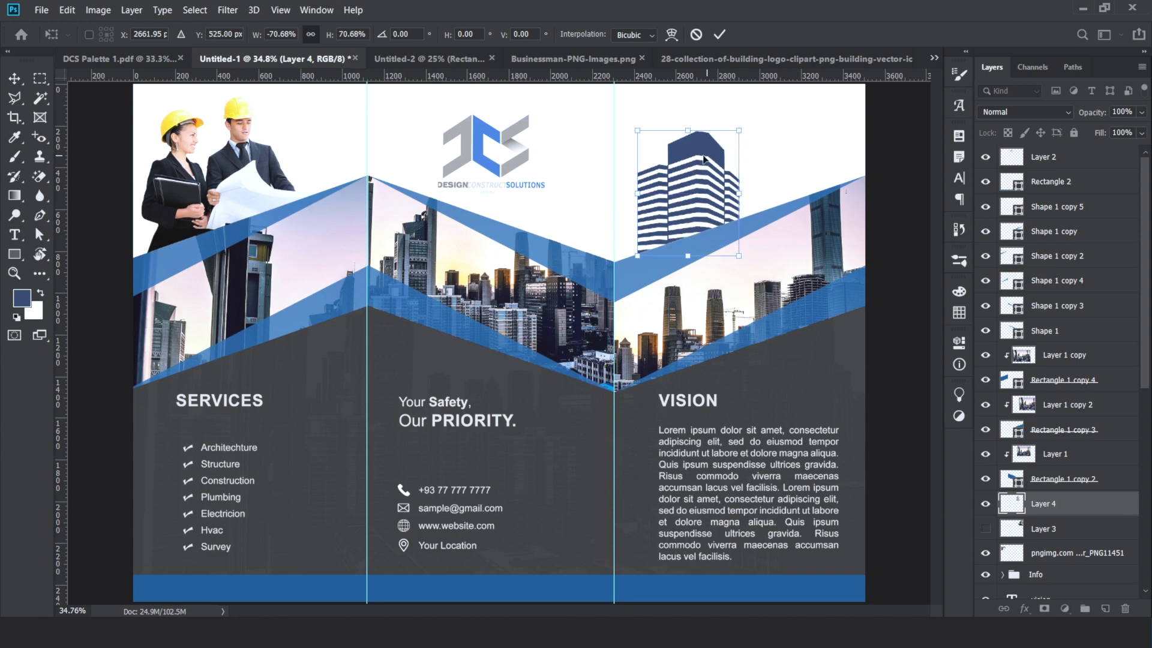
{"action": "key", "text": "Return"}
Fill the Layer 4 building with grey sampled from the logo, keeping transparent pixels locked, and enlarge it within the upper Vision panel
{"action": "left_click", "coordinate": [1008, 133]}
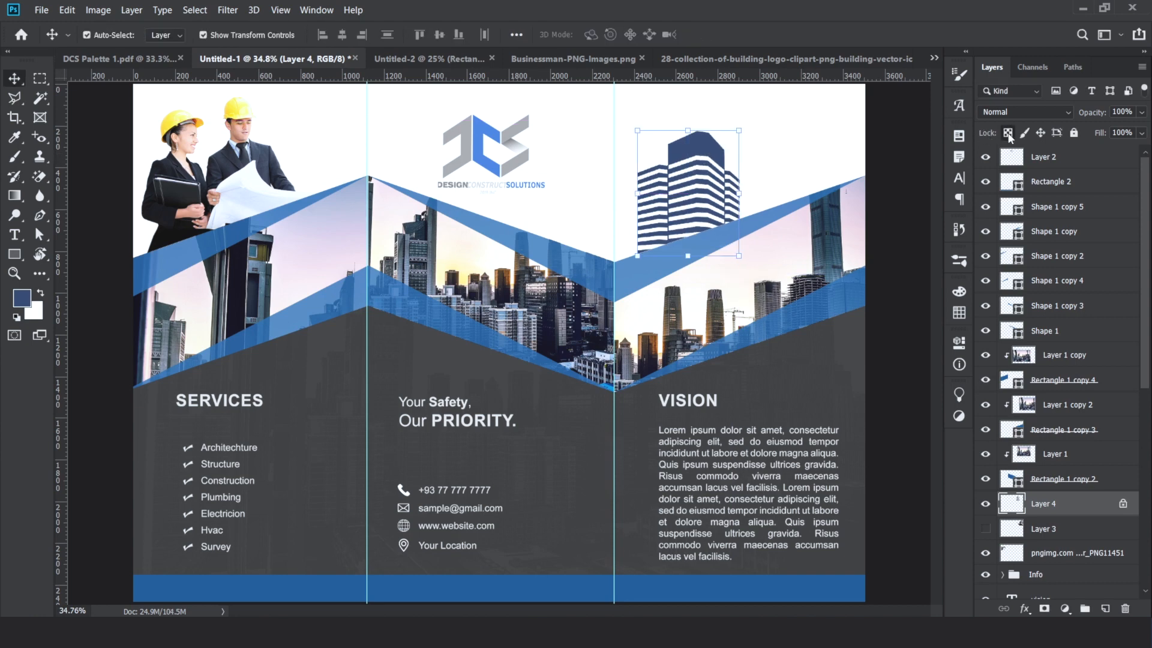
{"action": "key", "text": "shift+BackSpace"}
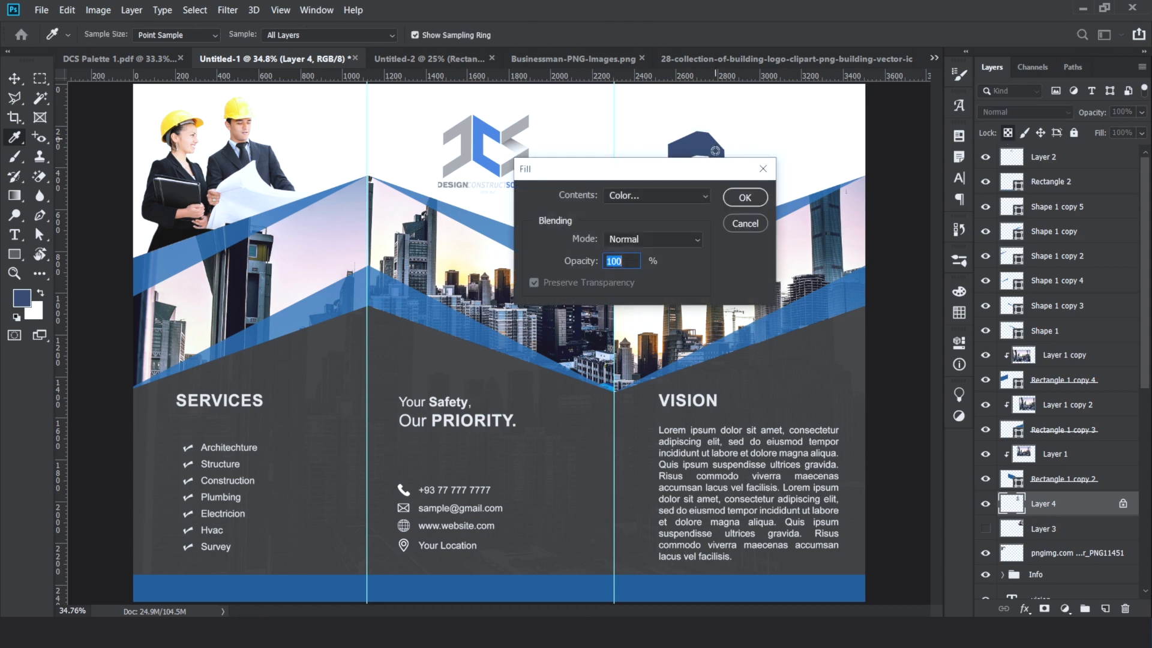
{"action": "left_click", "coordinate": [696, 197]}
{"action": "left_click", "coordinate": [690, 236]}
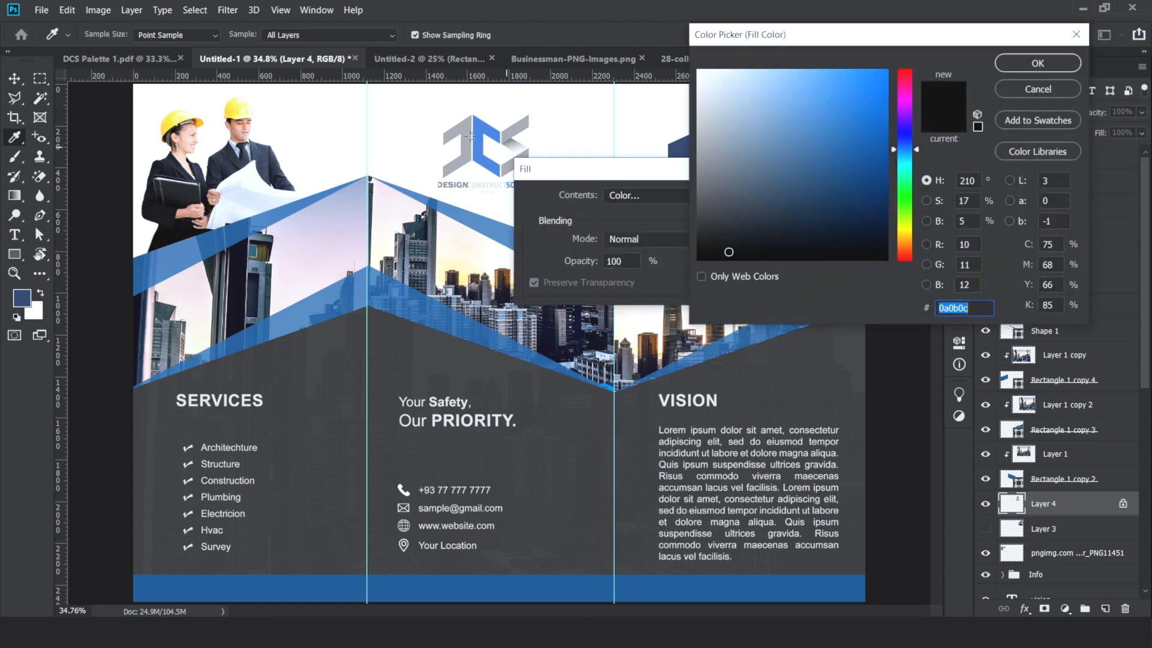
{"action": "left_click", "coordinate": [1038, 63]}
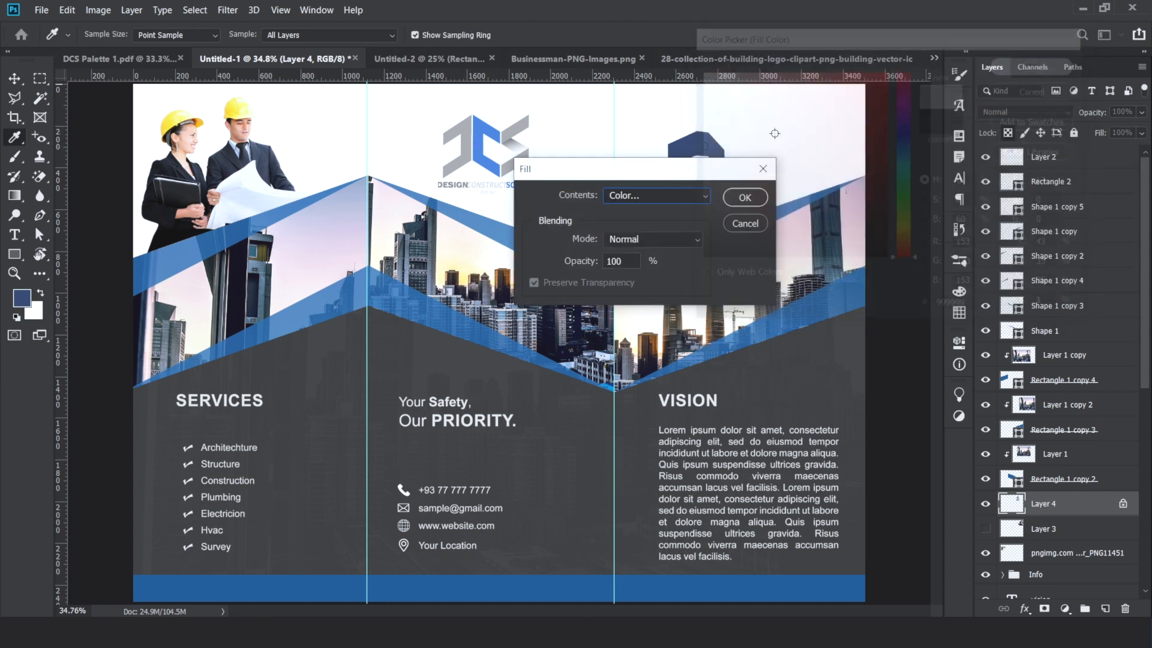
{"action": "left_click", "coordinate": [744, 197]}
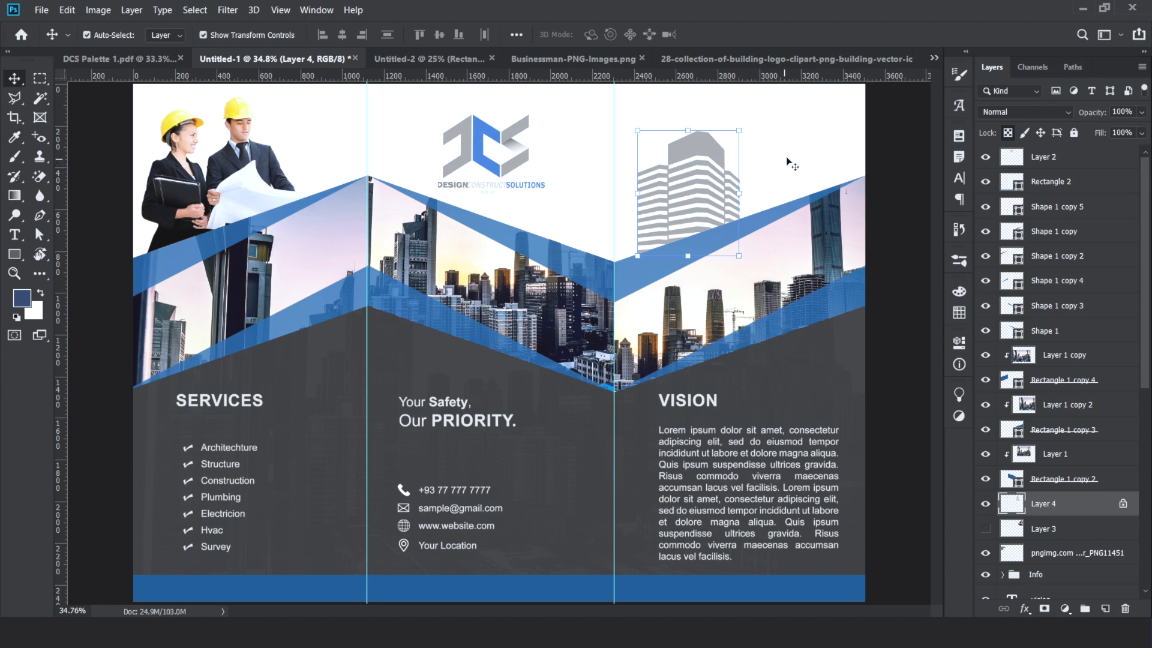
{"action": "left_click_drag", "start_coordinate": [739, 130], "coordinate": [768, 104]}
{"action": "key", "text": "Return"}
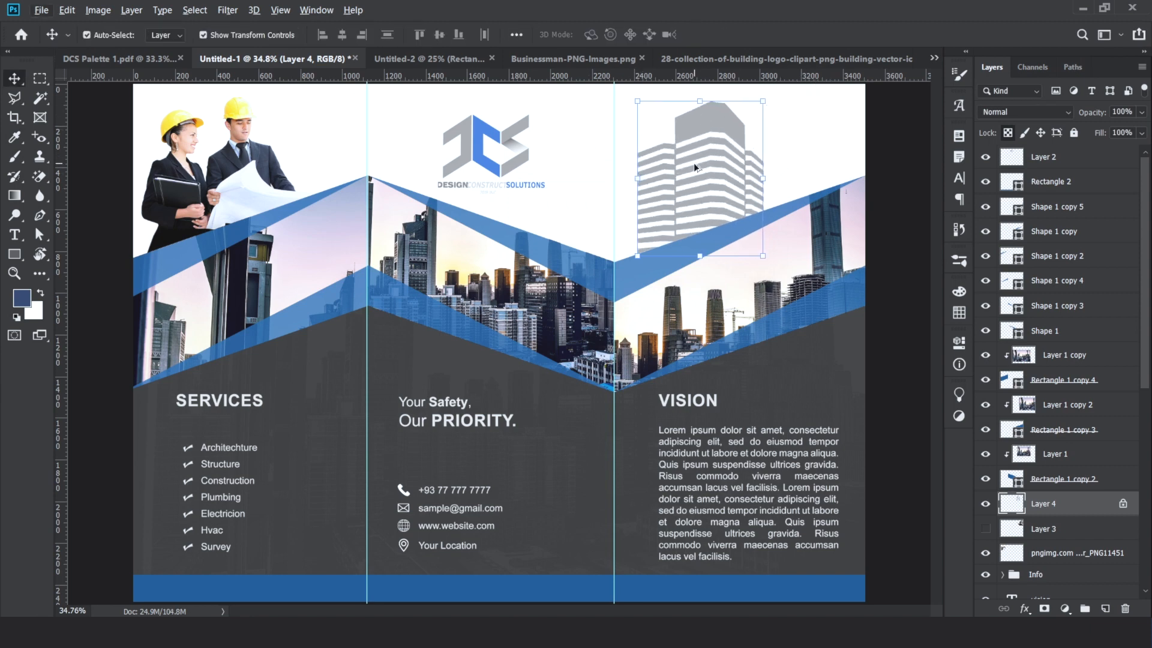
Remove both vertical fold guides from the brochure
{"action": "key", "text": "ctrl+0"}
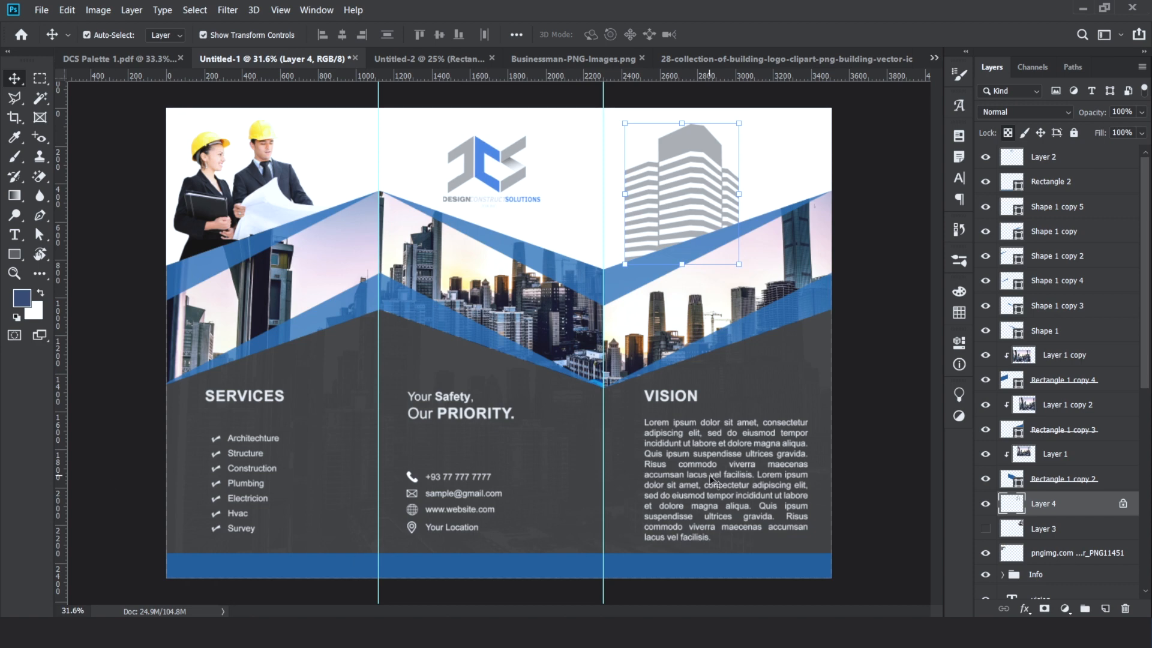
{"action": "scroll", "coordinate": [609, 454], "scroll_direction": "down", "scroll_amount": 3}
{"action": "scroll", "coordinate": [609, 455], "scroll_direction": "down", "scroll_amount": 1}
{"action": "left_click", "coordinate": [778, 331]}
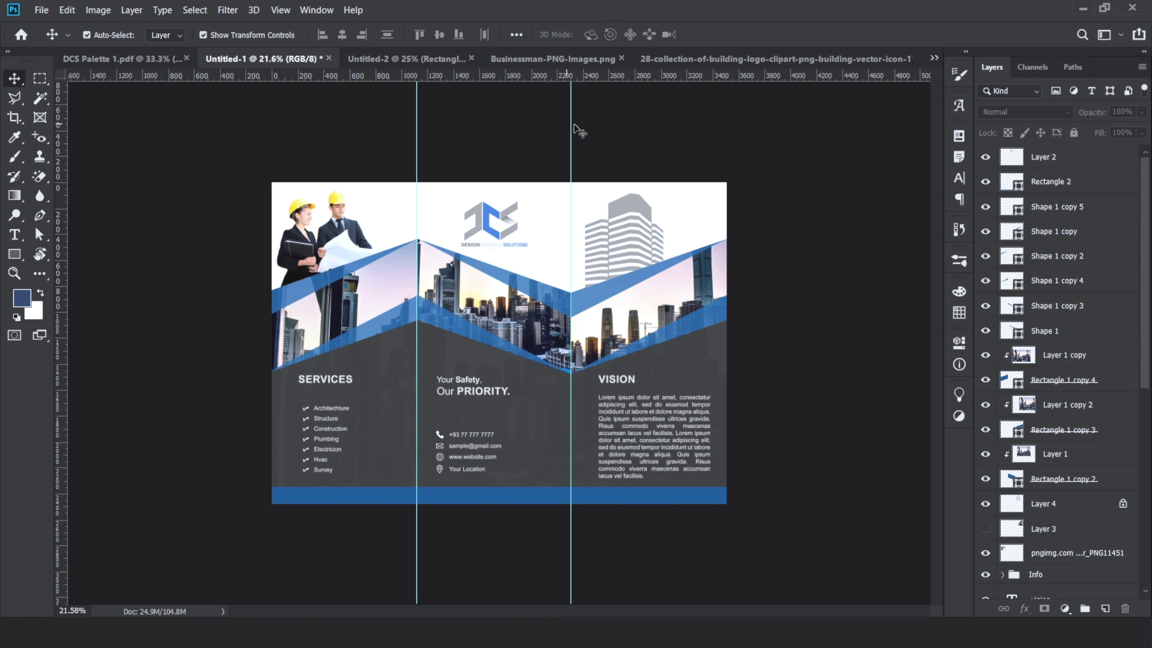
{"action": "left_click_drag", "start_coordinate": [573, 128], "coordinate": [542, 74]}
{"action": "left_click_drag", "start_coordinate": [416, 109], "coordinate": [427, 63]}
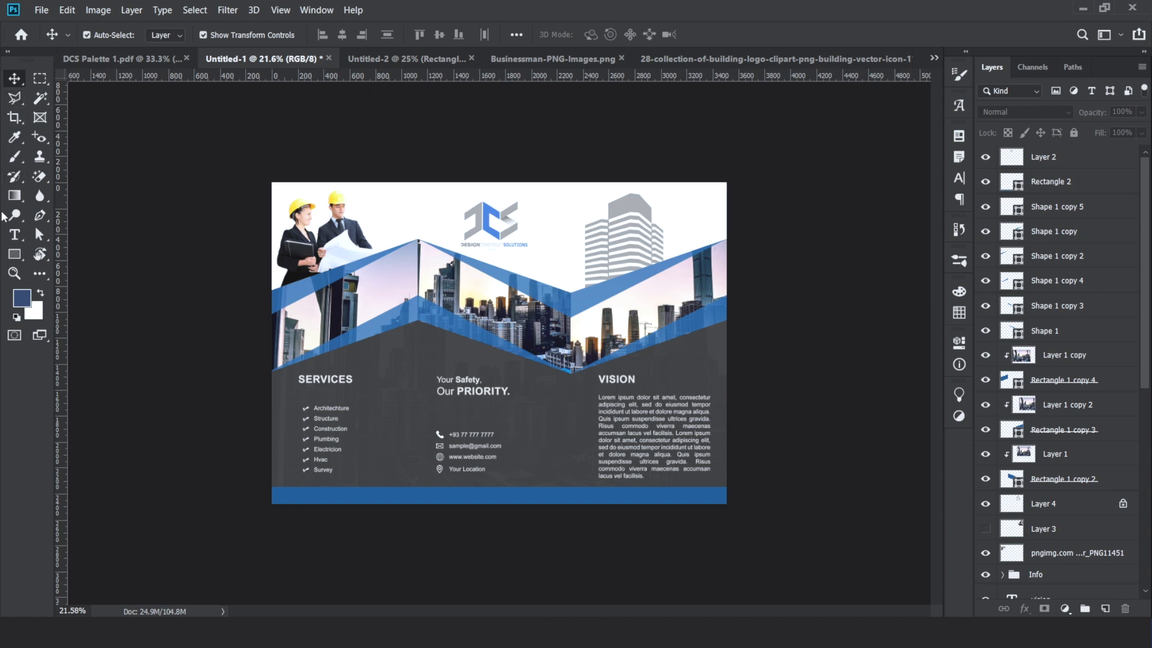
Draw a 1184 × 2546 px rectangle covering the middle panel between the folds and set its fill to 0%
{"action": "left_click", "coordinate": [14, 254]}
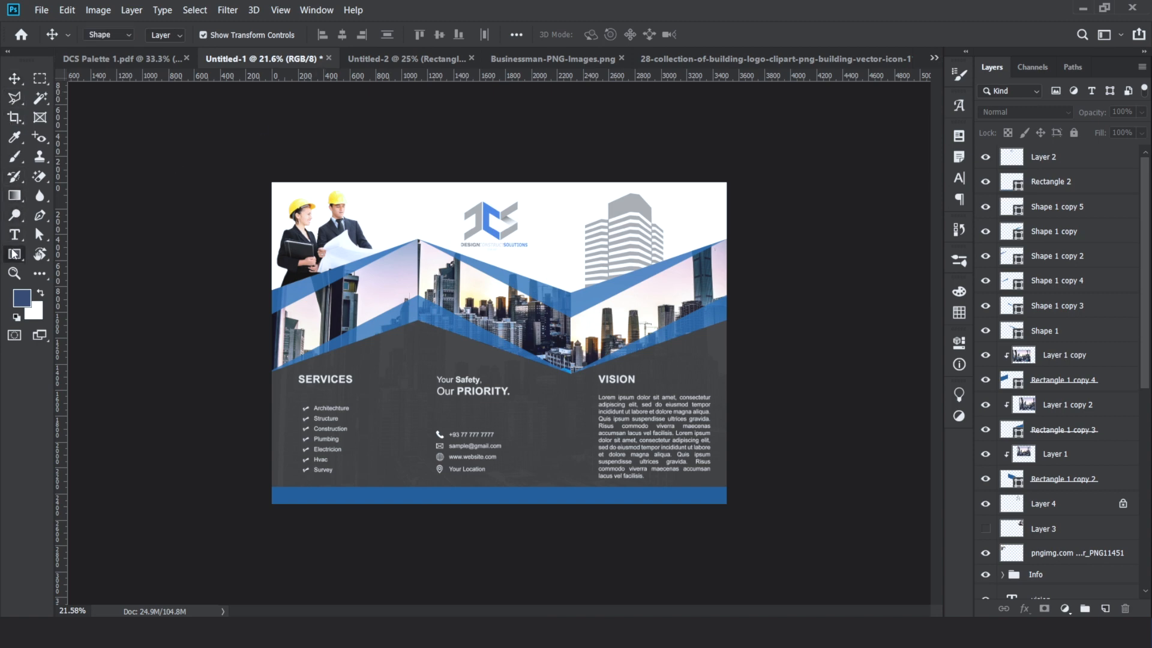
{"action": "key", "text": "ctrl+plus"}
{"action": "key", "text": "ctrl+plus"}
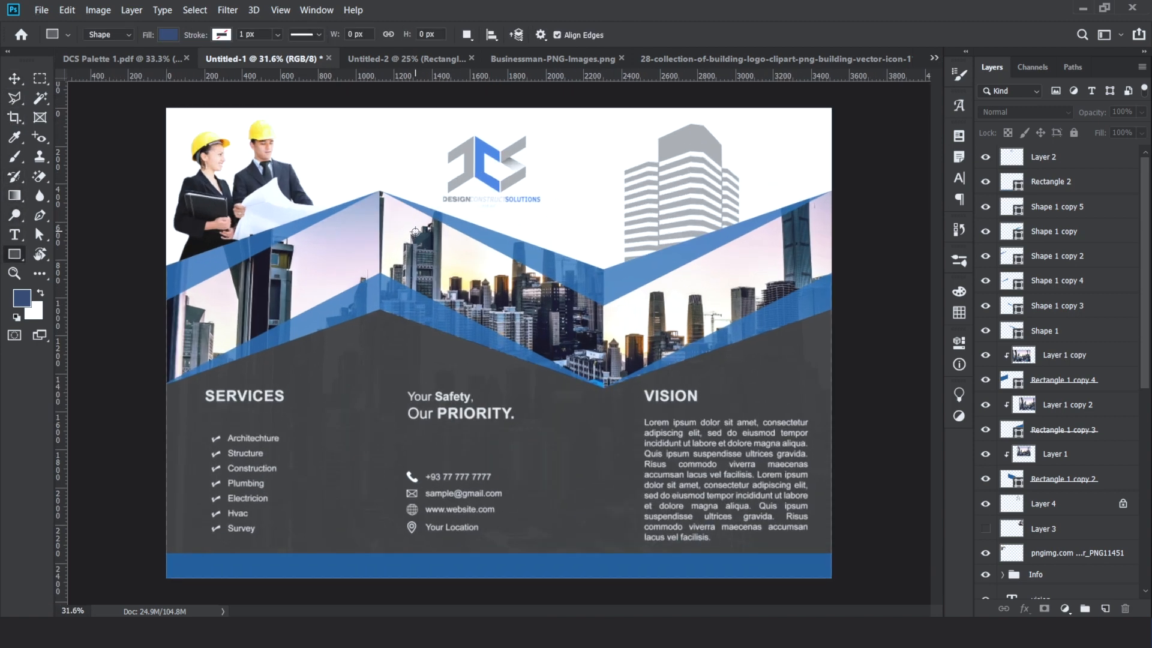
{"action": "left_click_drag", "start_coordinate": [378, 103], "coordinate": [603, 586]}
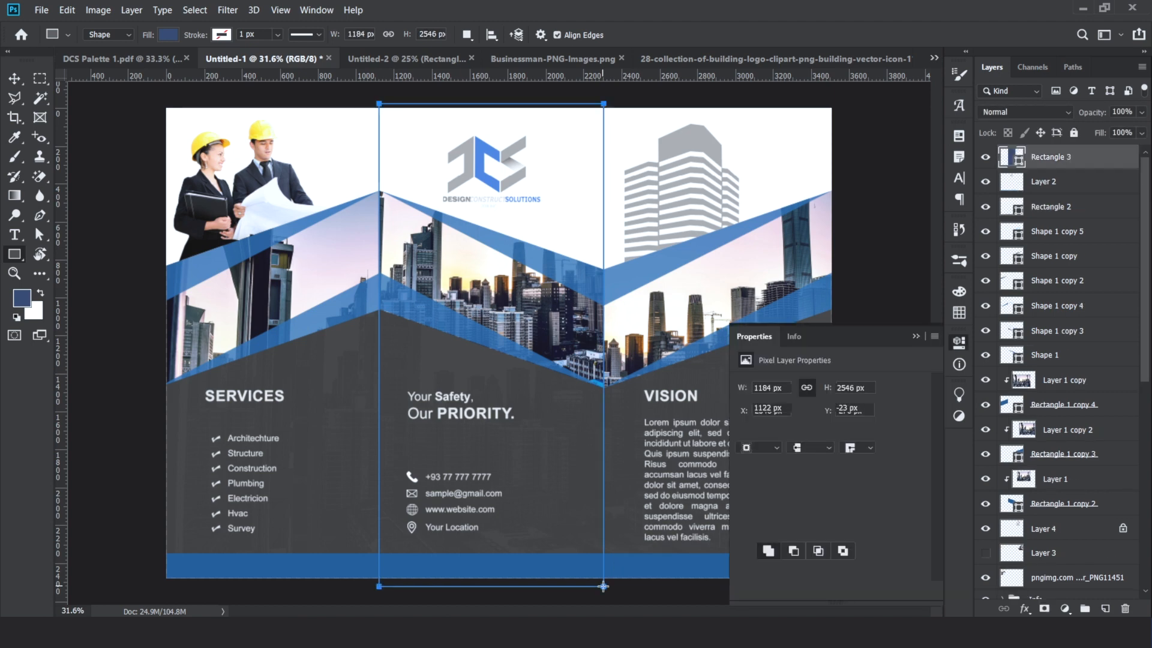
{"action": "left_click", "coordinate": [915, 336]}
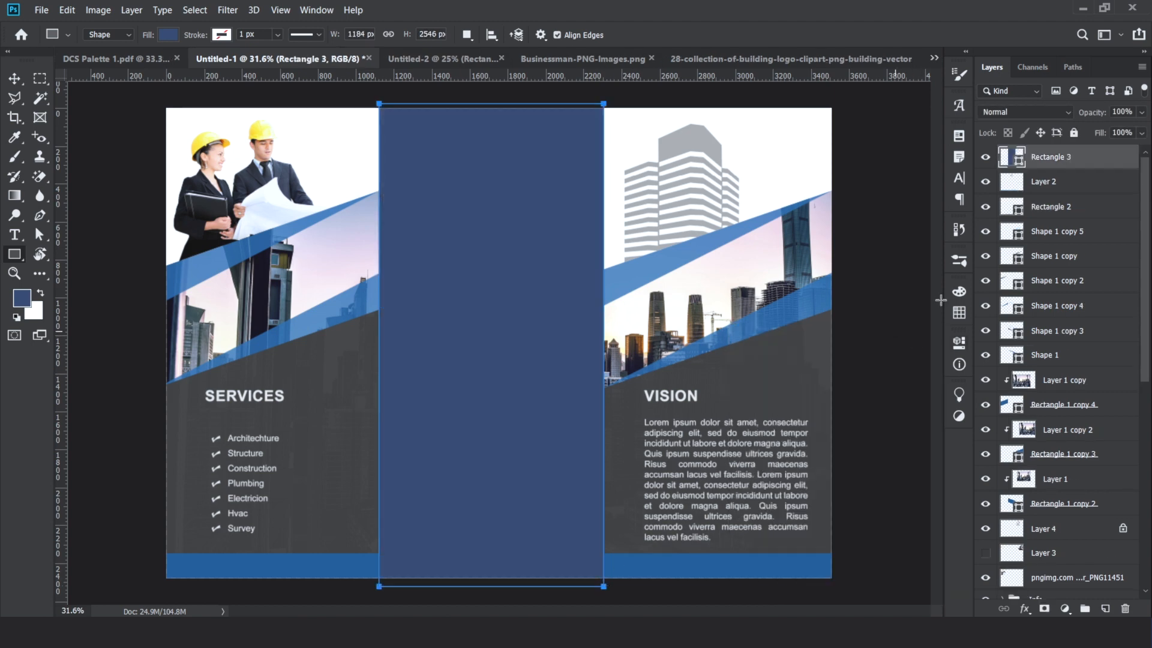
{"action": "left_click", "coordinate": [1142, 133]}
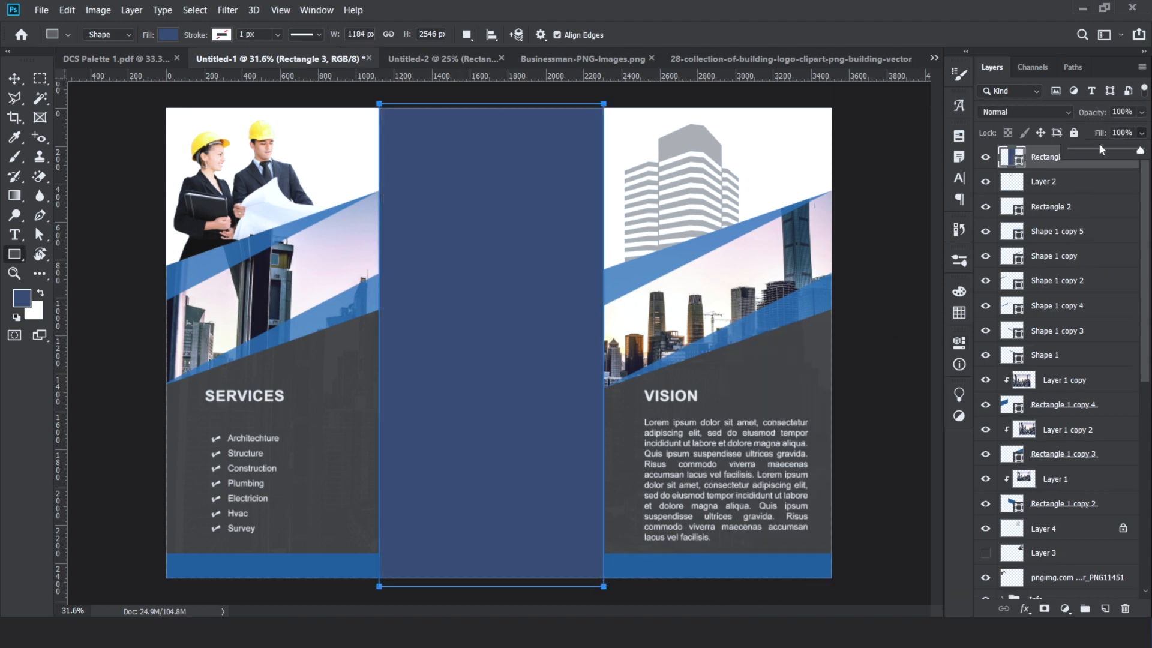
{"action": "left_click_drag", "start_coordinate": [1080, 147], "coordinate": [1070, 150]}
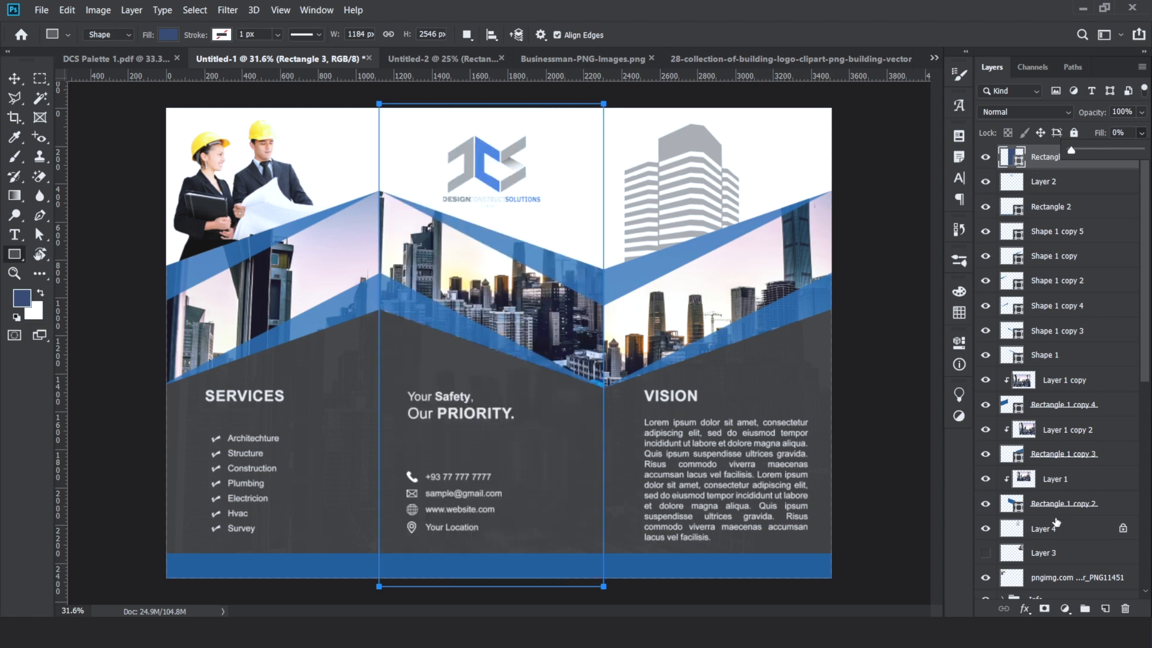
Give Rectangle 3 a Multiply inner shadow with opacity 29%, angle 5°, distance 25 px and size 32 px
{"action": "left_click", "coordinate": [1025, 608]}
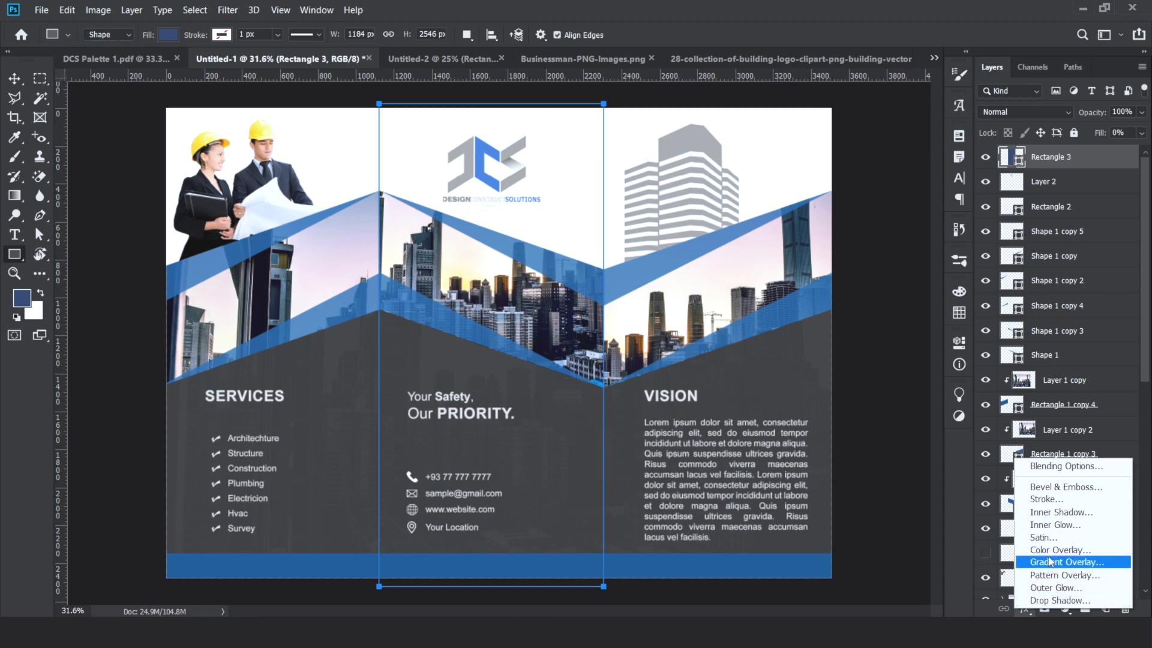
{"action": "left_click", "coordinate": [1061, 515]}
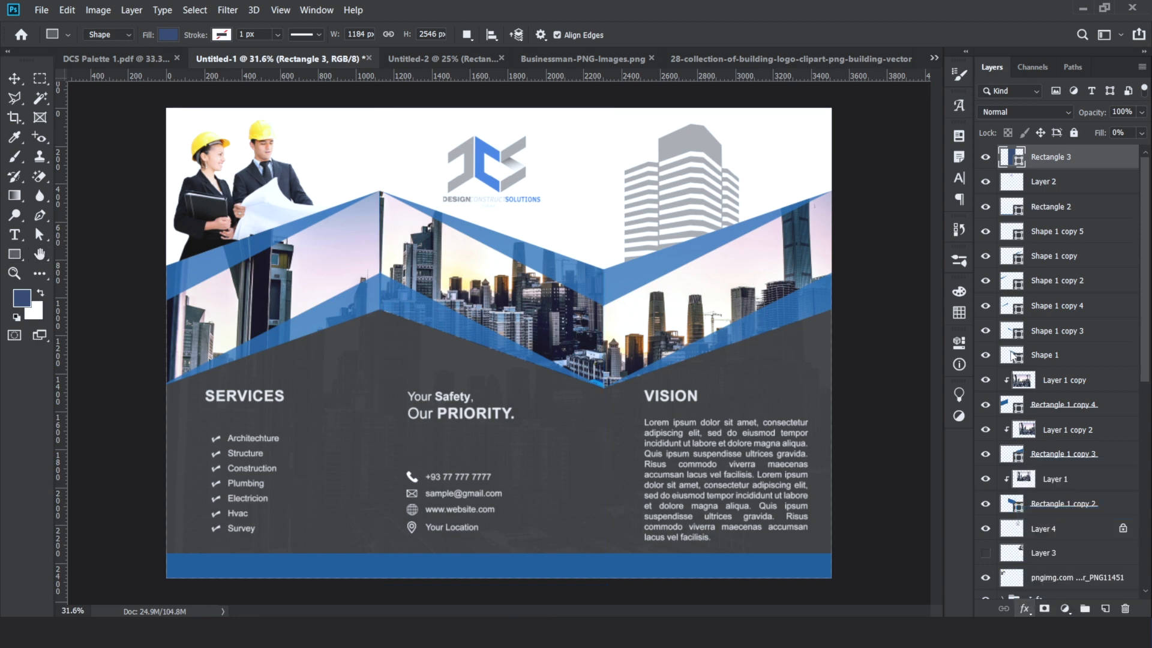
{"action": "left_click_drag", "start_coordinate": [834, 159], "coordinate": [1023, 214]}
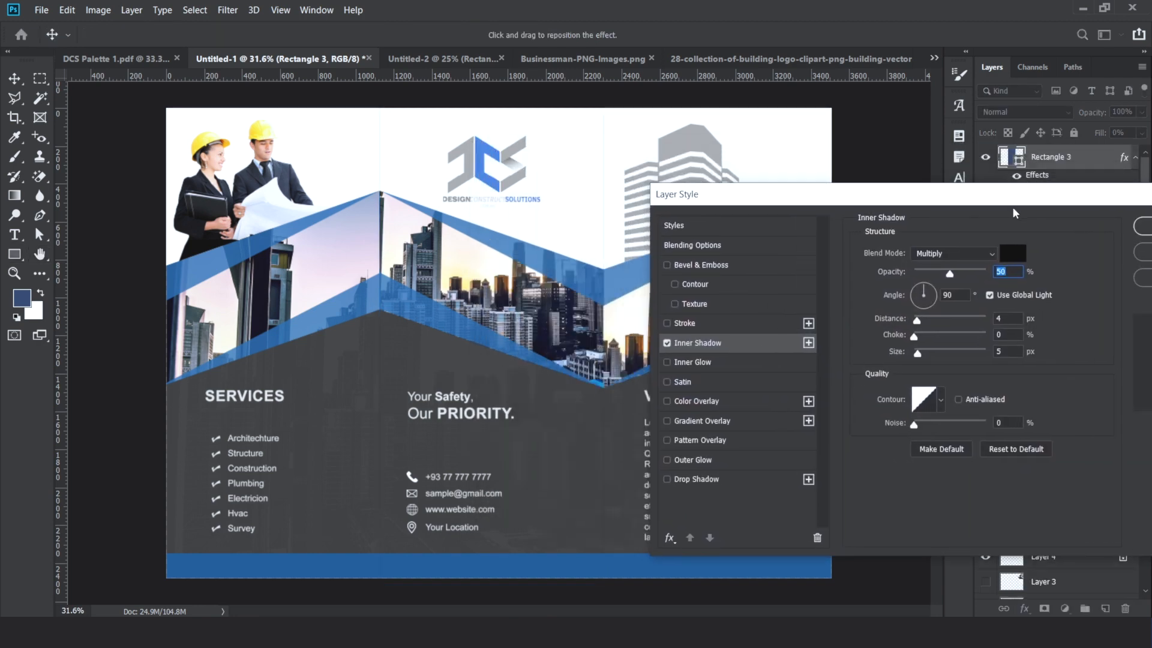
{"action": "left_click_drag", "start_coordinate": [934, 300], "coordinate": [929, 357]}
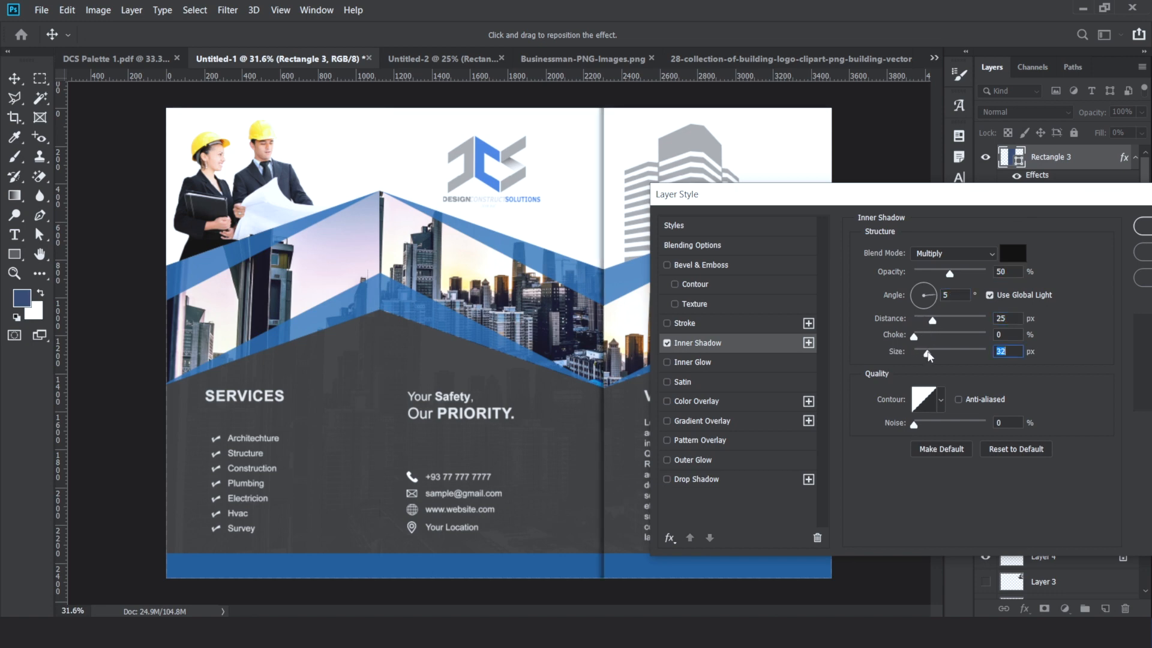
{"action": "left_click_drag", "start_coordinate": [950, 273], "coordinate": [937, 274]}
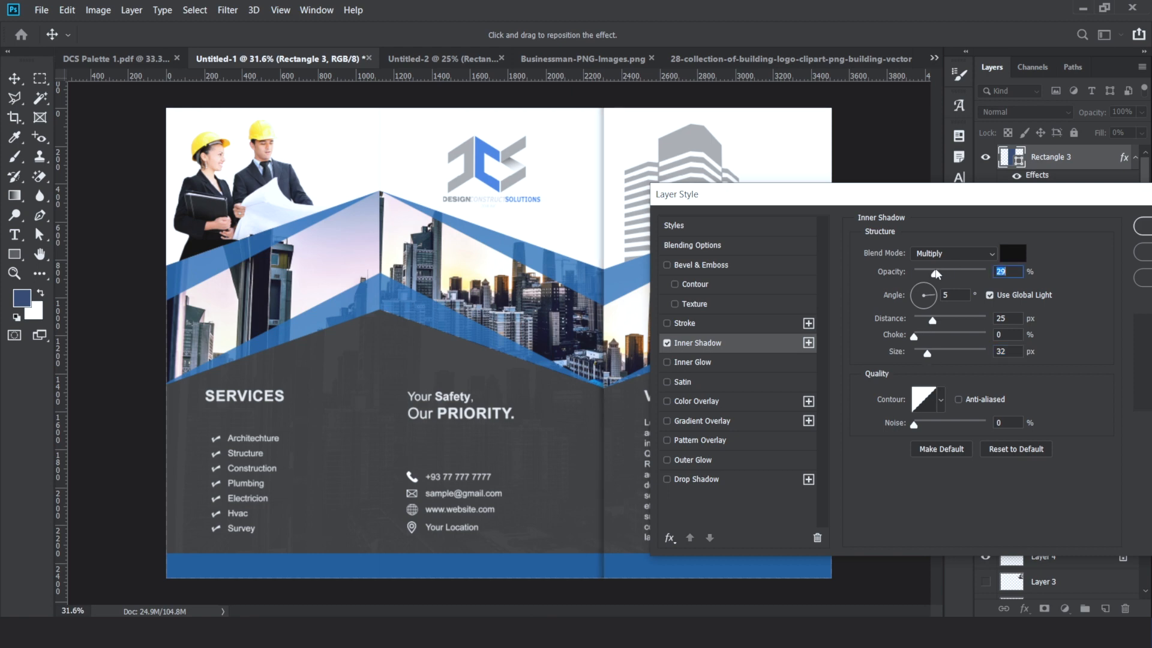
{"action": "left_click", "coordinate": [1145, 227]}
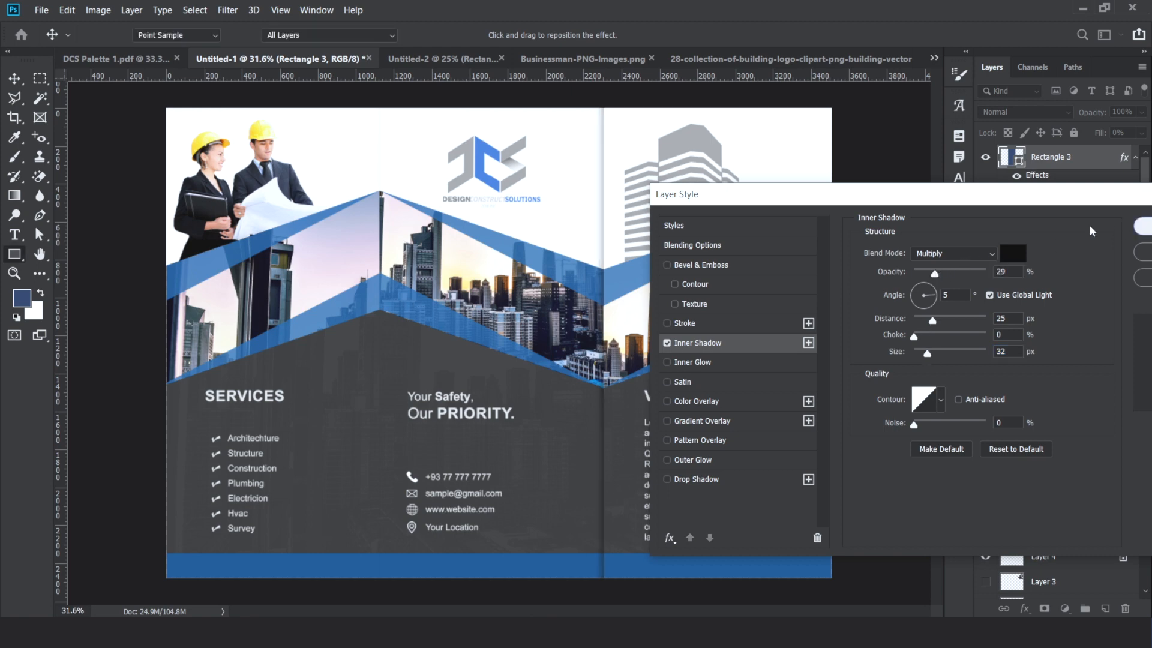
Duplicate Rectangle 3 and move the copy over the Services panel so its shadow falls on the fold beside the middle panel
{"action": "key", "text": "ctrl+j"}
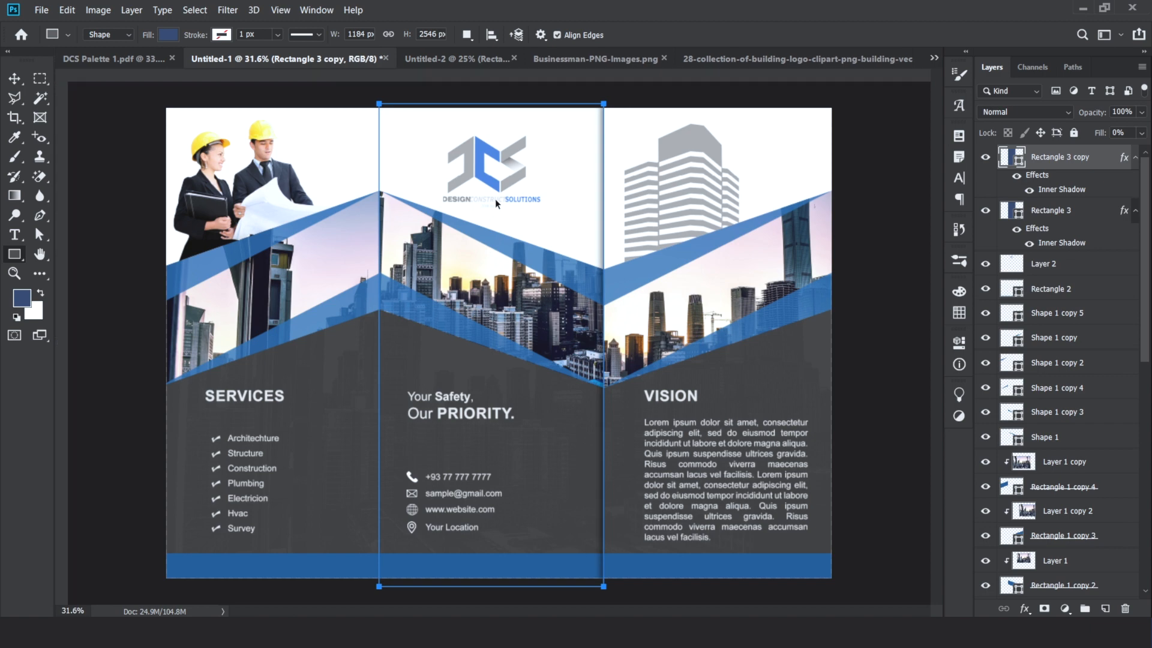
{"action": "key", "text": "ctrl+t"}
{"action": "left_click_drag", "start_coordinate": [571, 209], "coordinate": [352, 213]}
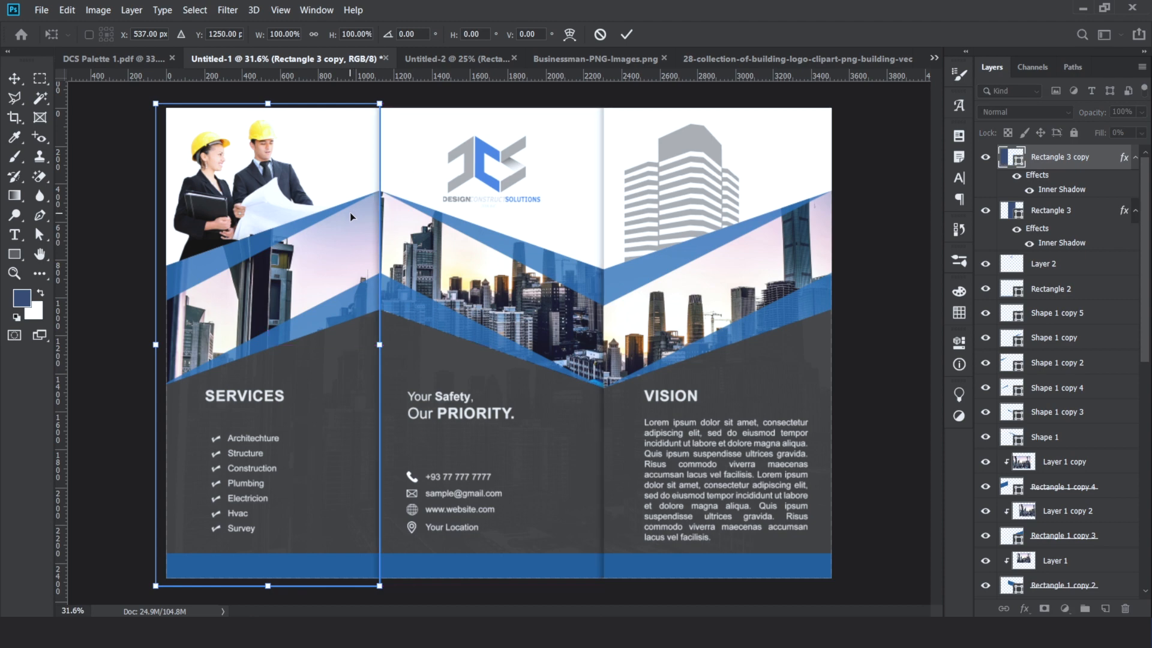
{"action": "key", "text": "Return"}
{"action": "key", "text": "u"}
{"action": "left_click", "coordinate": [137, 163]}
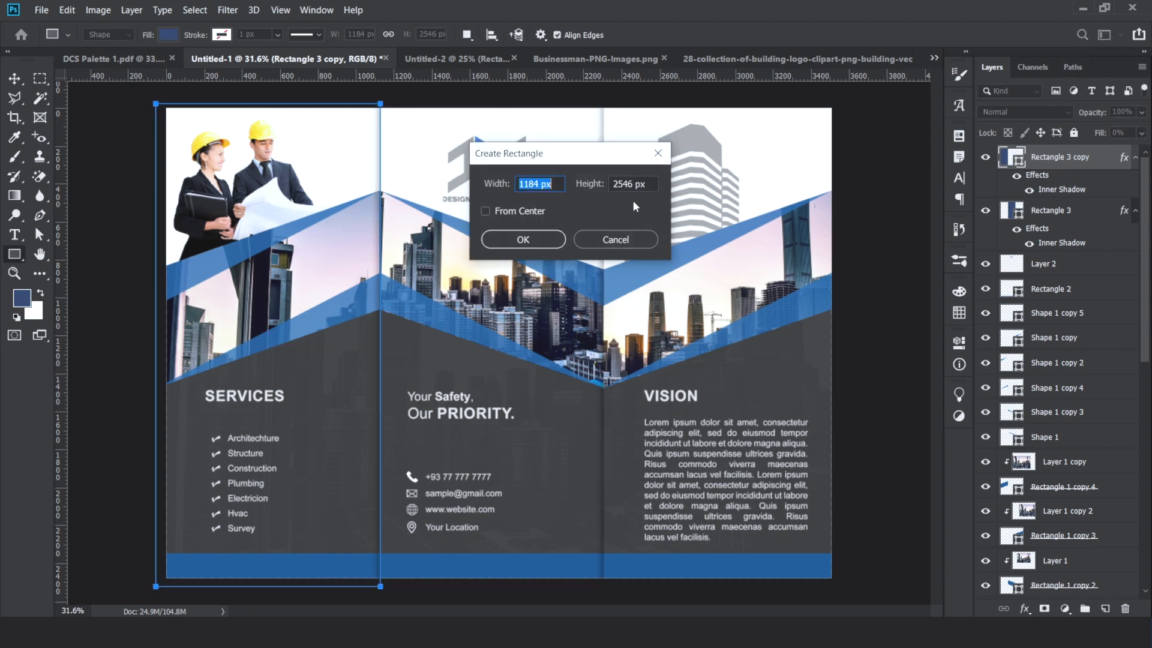
{"action": "left_click", "coordinate": [616, 240]}
{"action": "left_click", "coordinate": [14, 78]}
{"action": "left_click", "coordinate": [120, 146]}
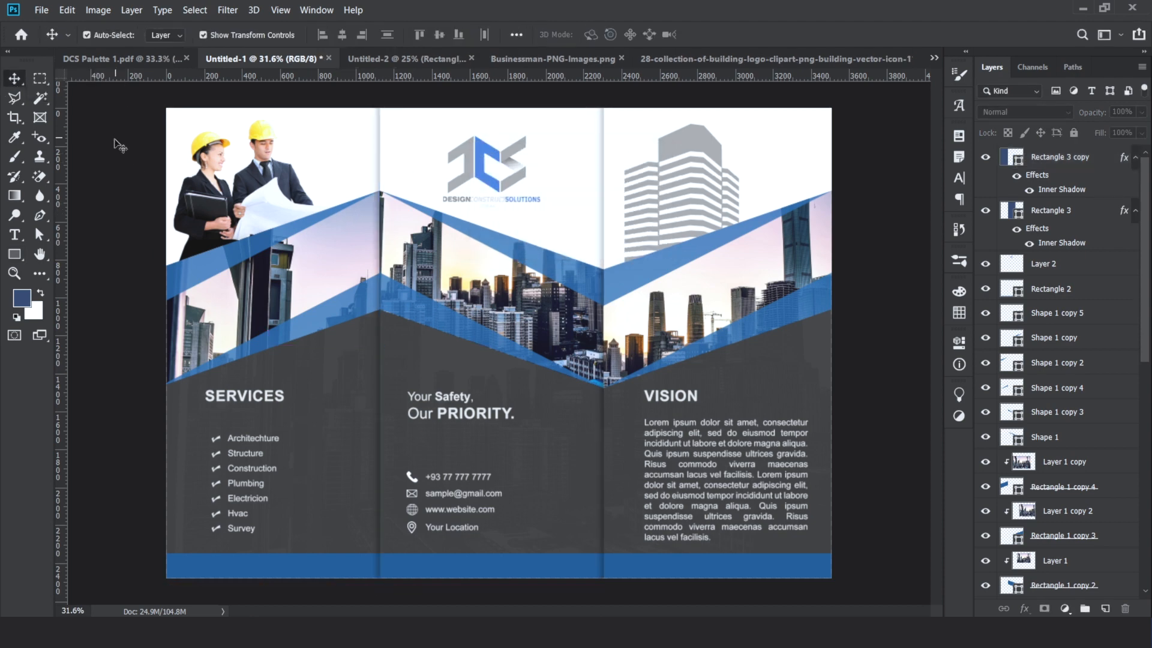
Move the Rectangle 3 layer down the stack to between Shape 1 copy 3 and Shape 1
{"action": "scroll", "coordinate": [129, 158], "scroll_direction": "down", "scroll_amount": 1}
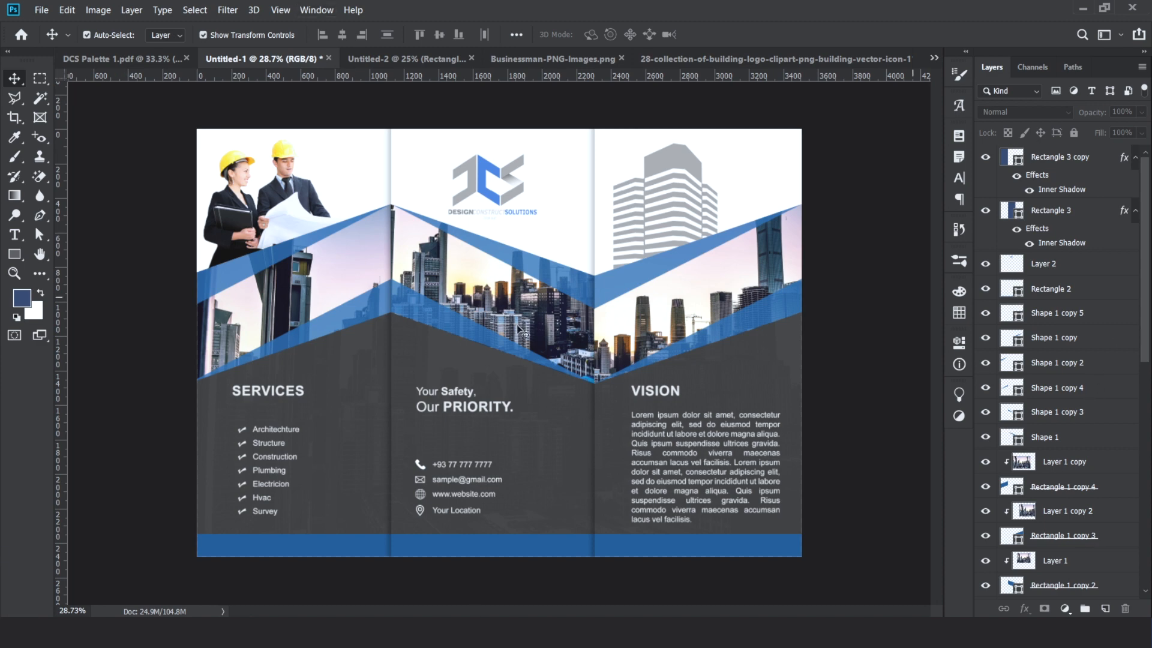
{"action": "scroll", "coordinate": [520, 330], "scroll_direction": "up", "scroll_amount": 5}
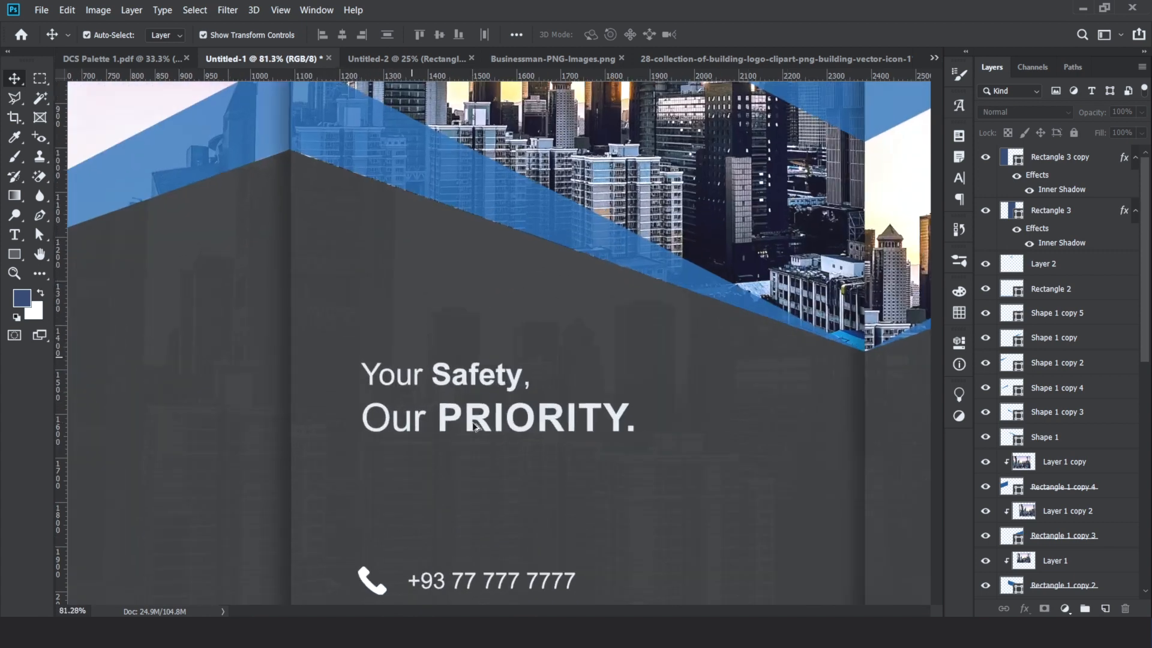
{"action": "left_click", "coordinate": [514, 428]}
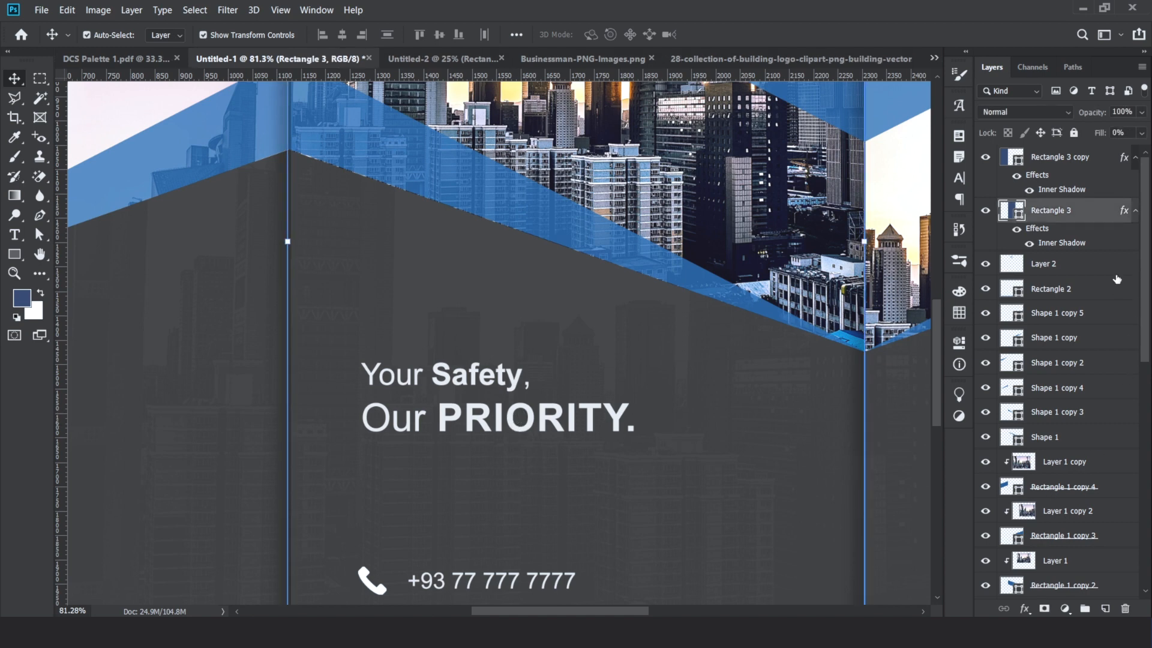
{"action": "left_click_drag", "start_coordinate": [1080, 214], "coordinate": [1062, 427]}
{"action": "scroll", "coordinate": [736, 424], "scroll_direction": "down", "scroll_amount": 5}
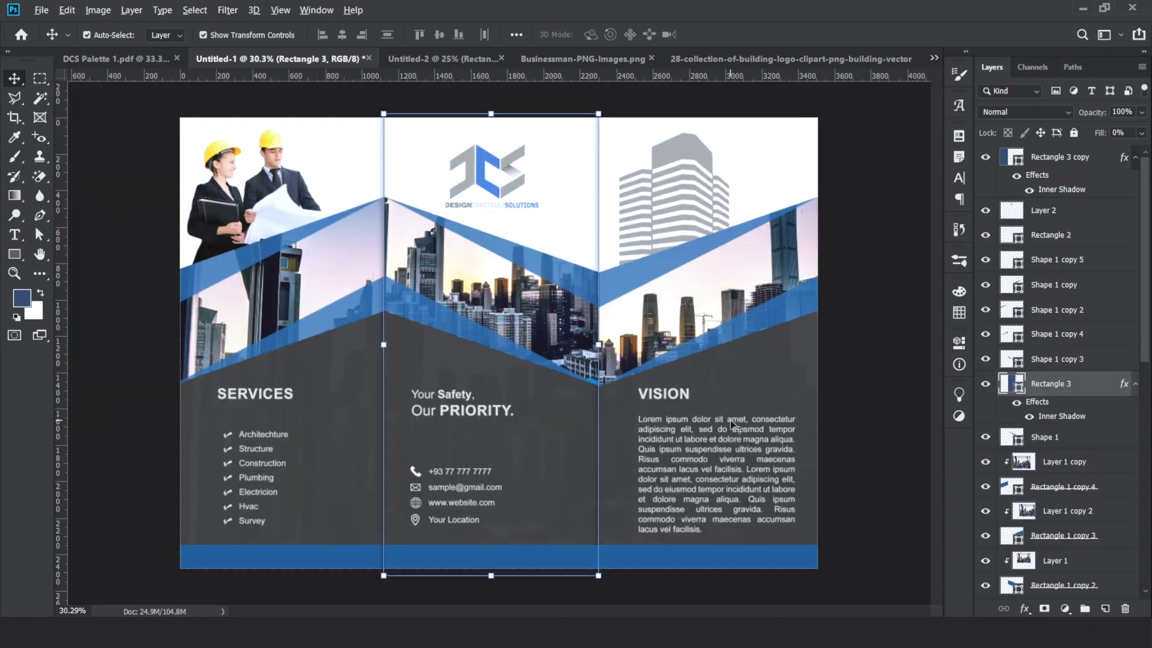
{"action": "left_click", "coordinate": [660, 564]}
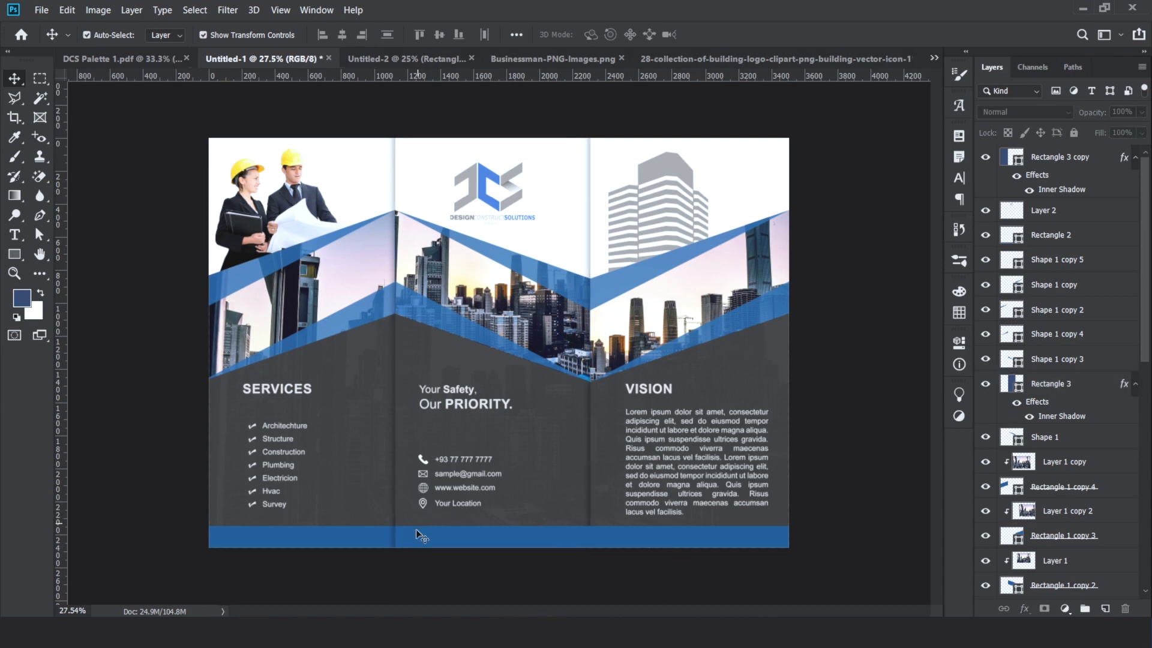
Move the blue footer bar, Rectangle 2, to the top of the layer stack above Rectangle 3 copy
{"action": "left_click", "coordinate": [470, 540]}
{"action": "right_click", "coordinate": [470, 538]}
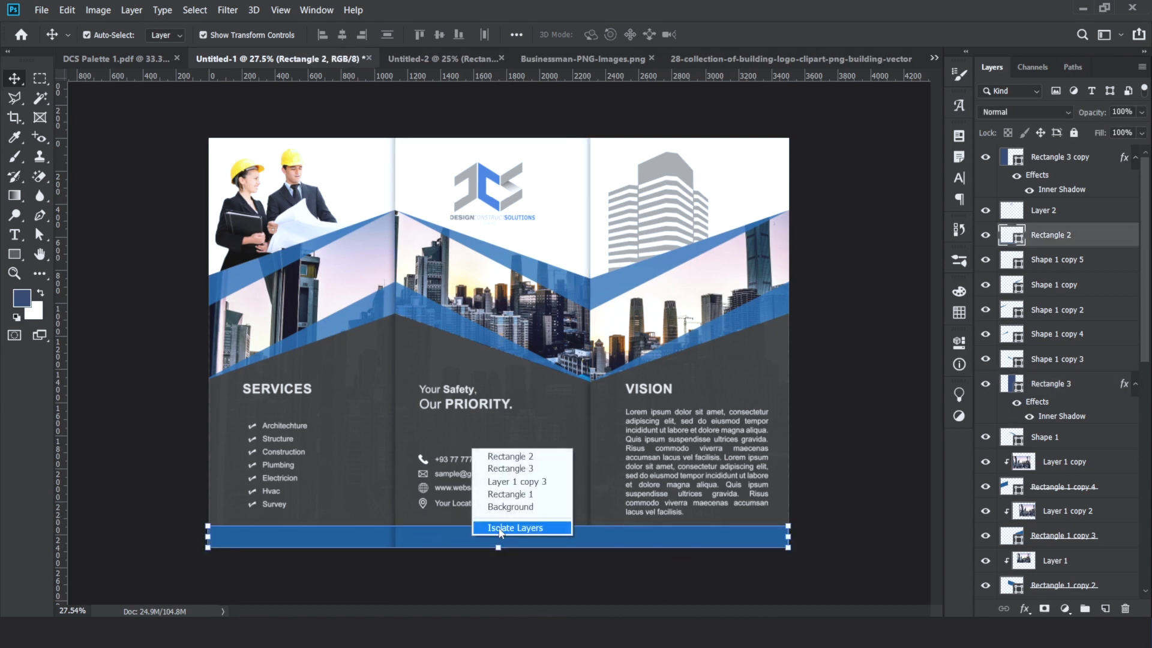
{"action": "left_click", "coordinate": [631, 538]}
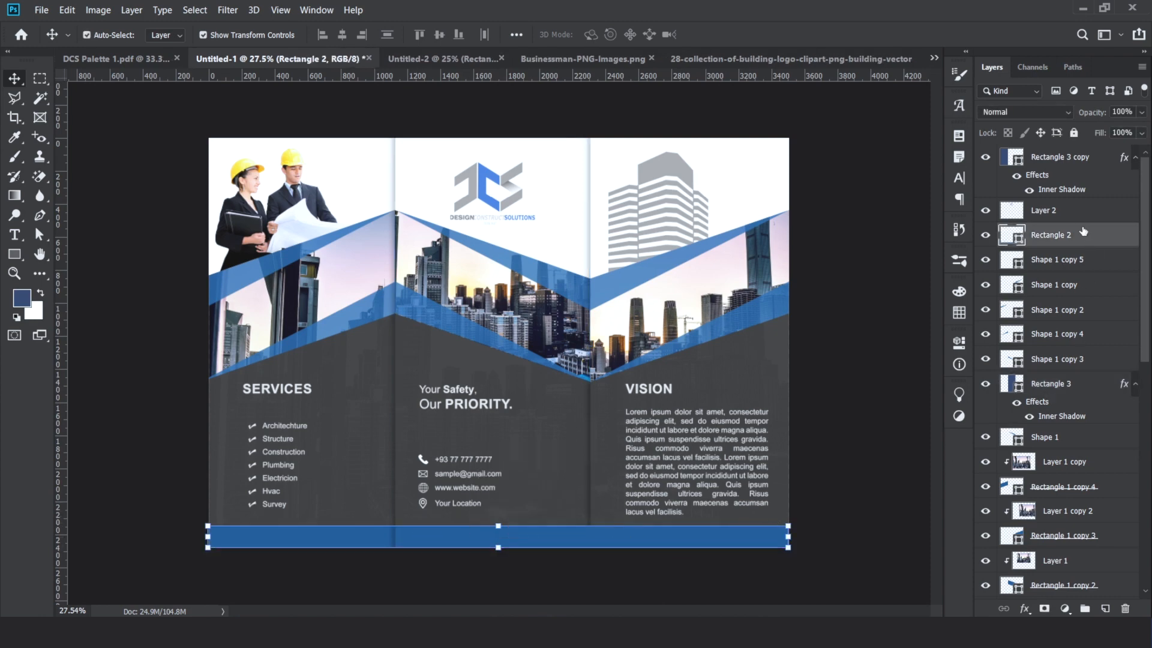
{"action": "left_click_drag", "start_coordinate": [1084, 234], "coordinate": [1074, 157]}
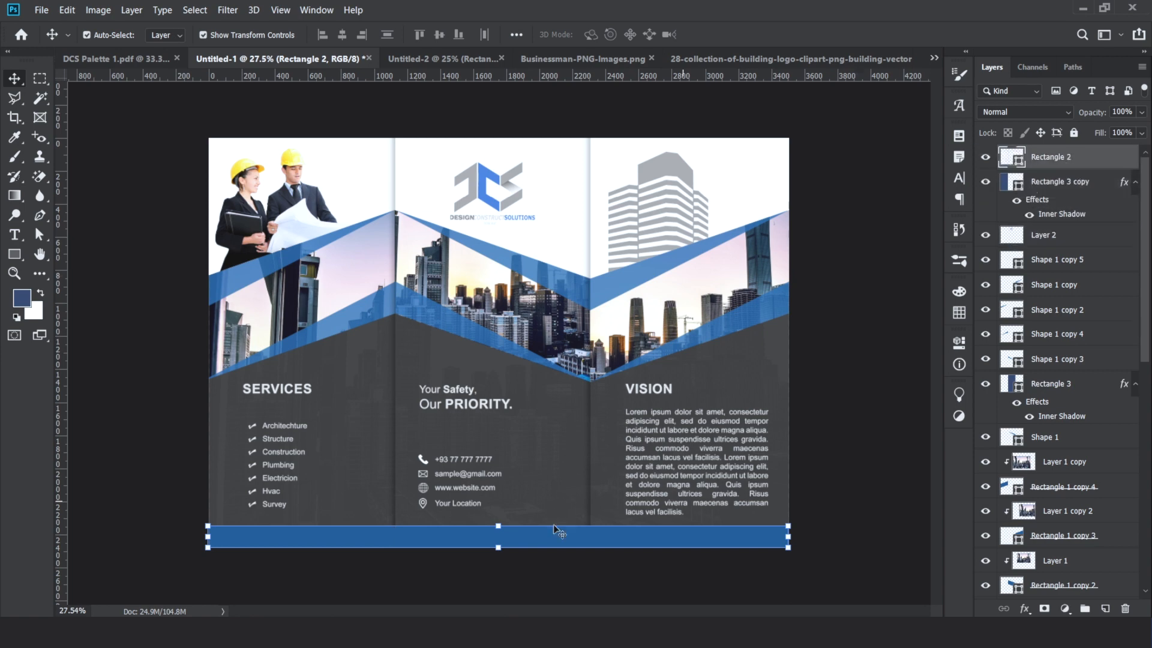
{"action": "left_click", "coordinate": [550, 585]}
{"action": "scroll", "coordinate": [444, 402], "scroll_direction": "up", "scroll_amount": 2}
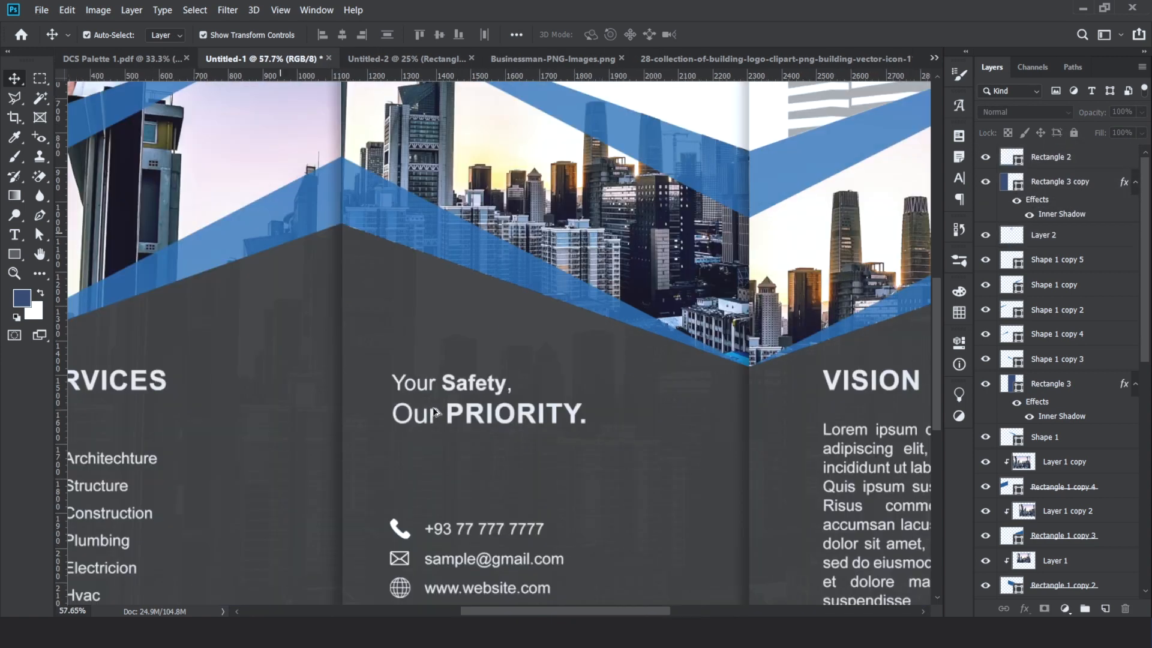
{"action": "scroll", "coordinate": [444, 402], "scroll_direction": "up", "scroll_amount": 2}
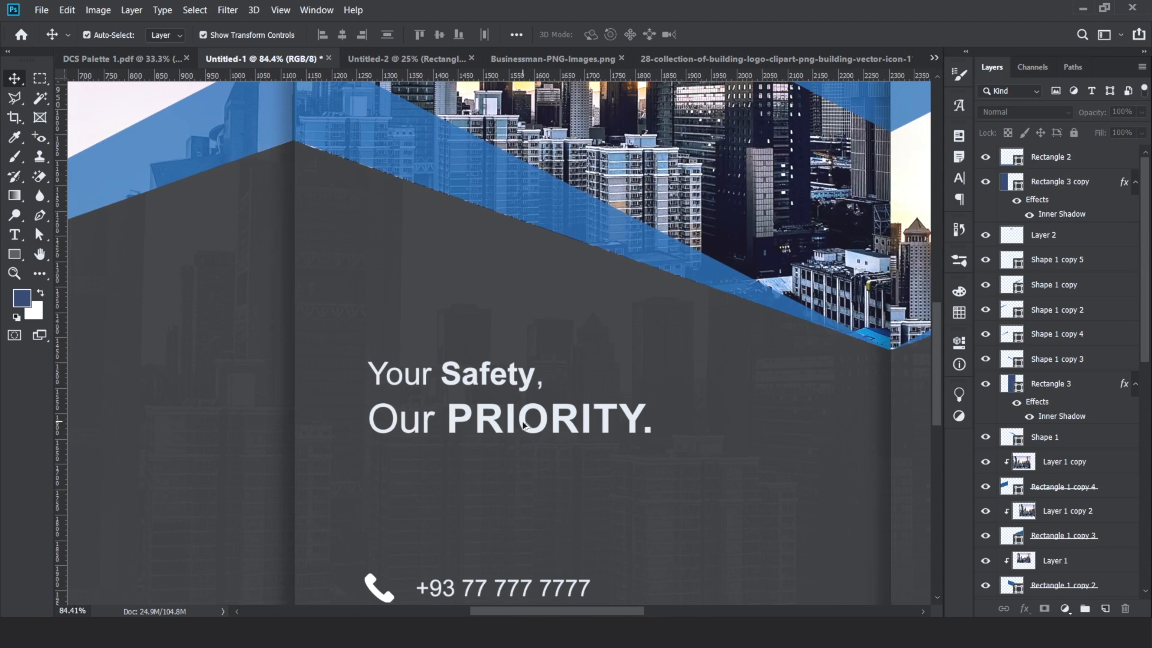
Draw a blue rectangle about 644 × 189 px over the "Your Safety, Our PRIORITY." slogan and round its corners to 28 px
{"action": "scroll", "coordinate": [543, 428], "scroll_direction": "up", "scroll_amount": 1}
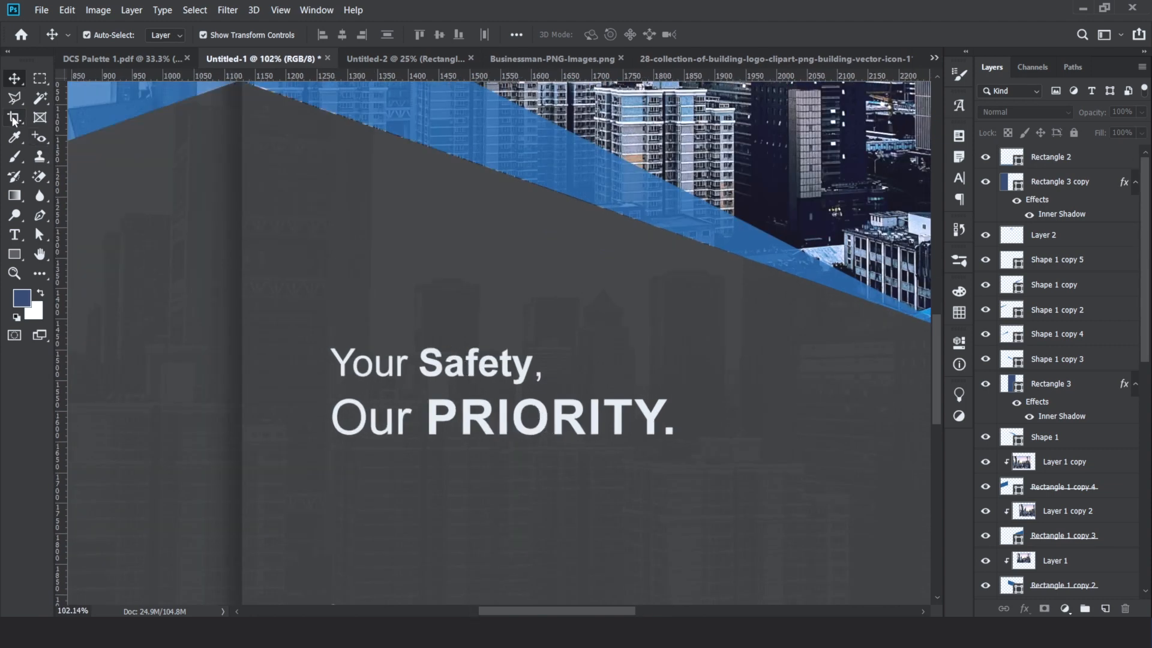
{"action": "left_click", "coordinate": [14, 255]}
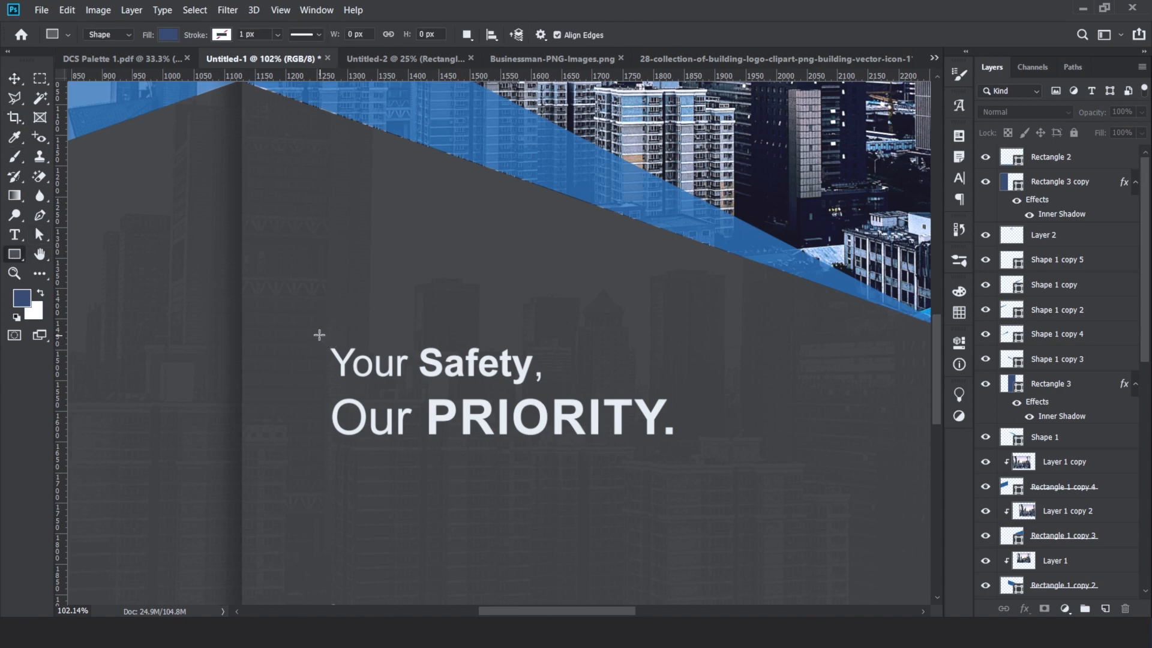
{"action": "left_click_drag", "start_coordinate": [317, 333], "coordinate": [710, 448]}
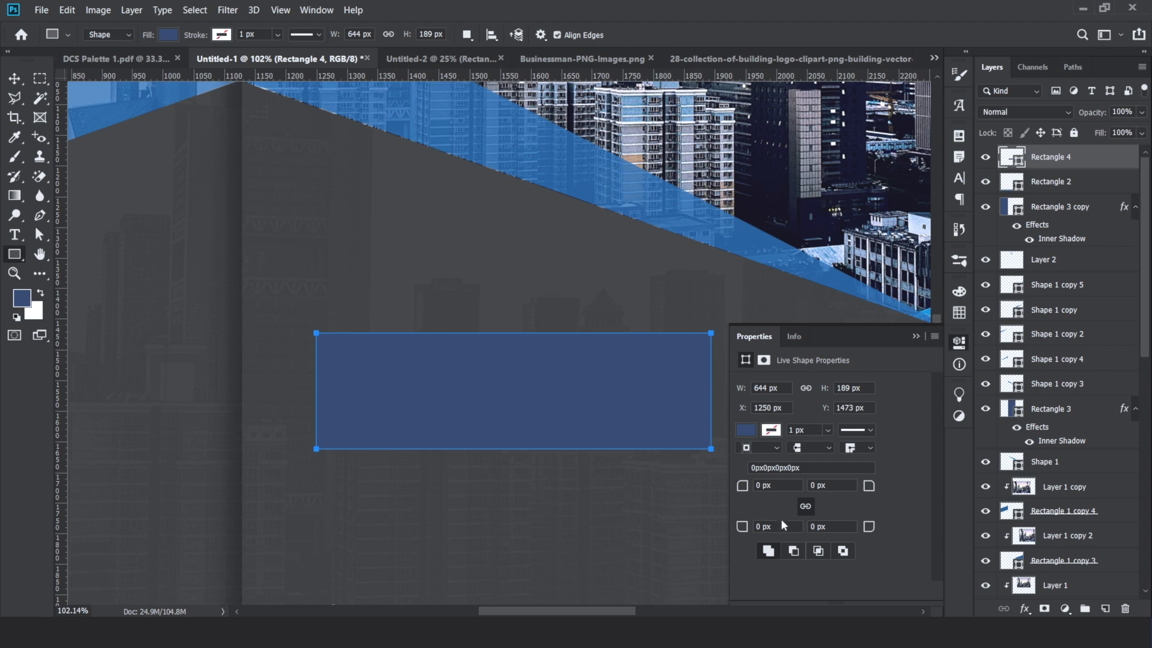
{"action": "left_click_drag", "start_coordinate": [744, 491], "coordinate": [761, 486]}
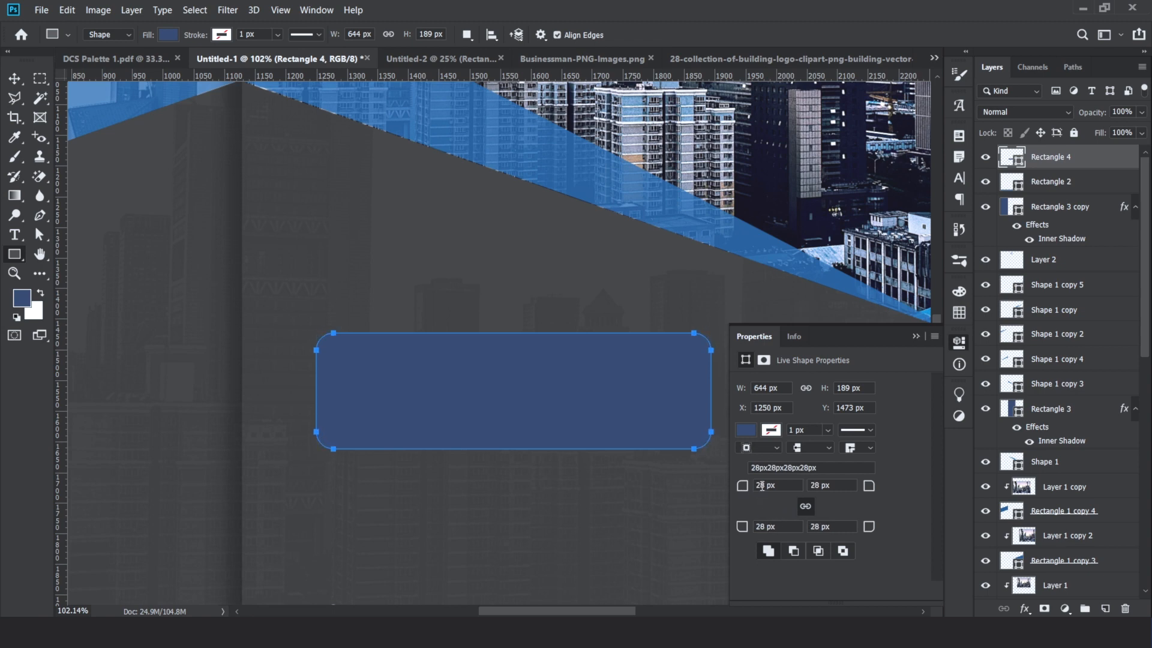
{"action": "left_click", "coordinate": [913, 337]}
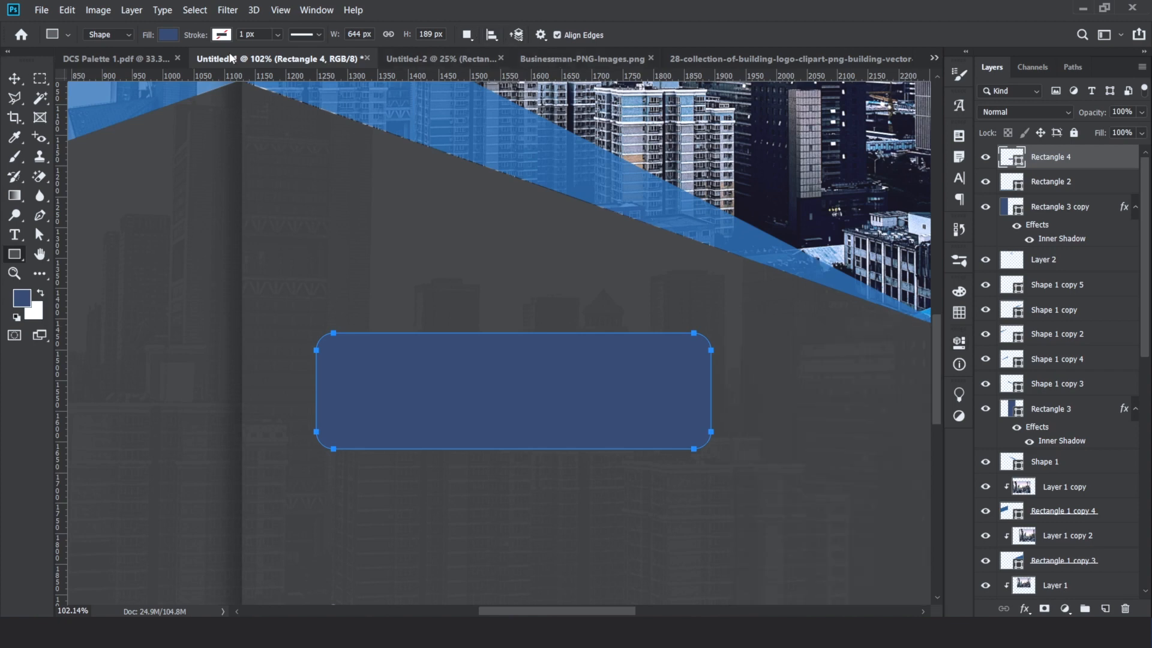
Check the colour swatches in the DCS Palette 1 document and return to the brochure
{"action": "left_click", "coordinate": [135, 59]}
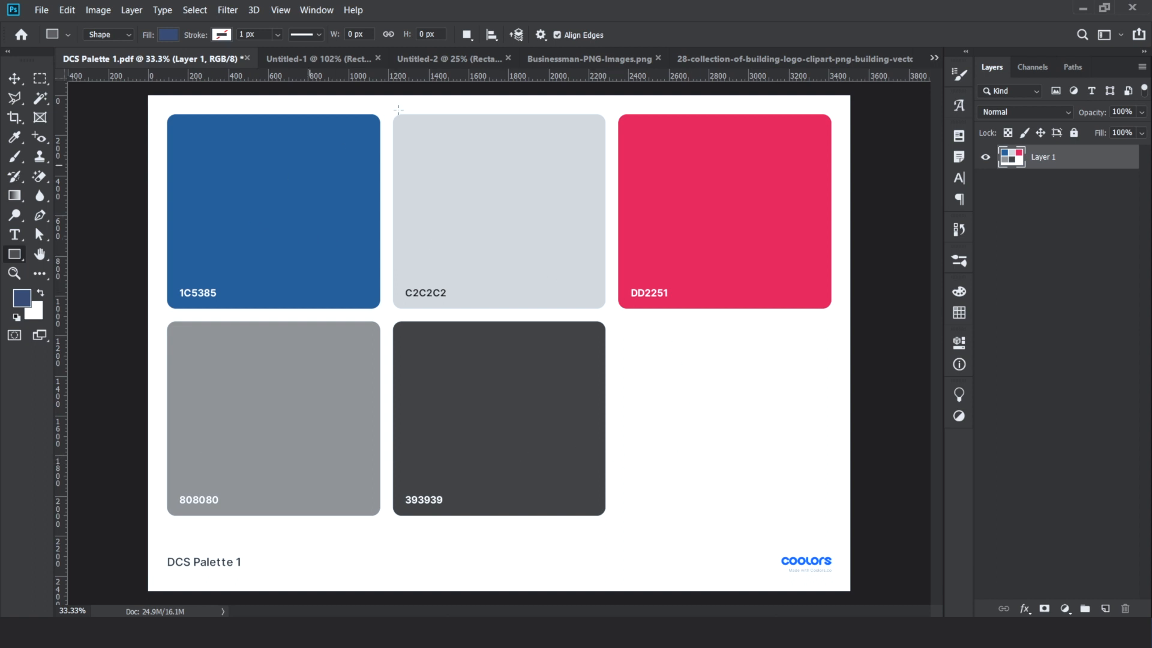
{"action": "left_click", "coordinate": [301, 60]}
{"action": "left_click", "coordinate": [23, 83]}
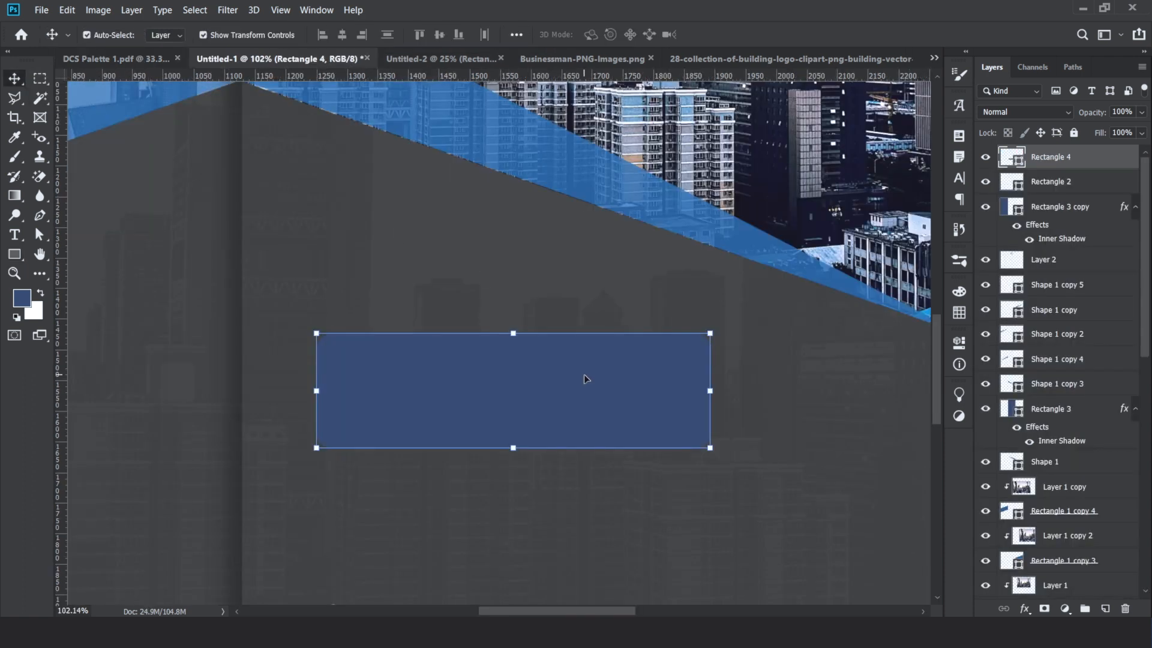
Move the "Your Safety, Our Priority." text layer to the top of the layer stack, above Rectangle 4
{"action": "right_click", "coordinate": [586, 379]}
{"action": "left_click", "coordinate": [613, 370]}
{"action": "scroll", "coordinate": [1045, 436], "scroll_direction": "down", "scroll_amount": 3}
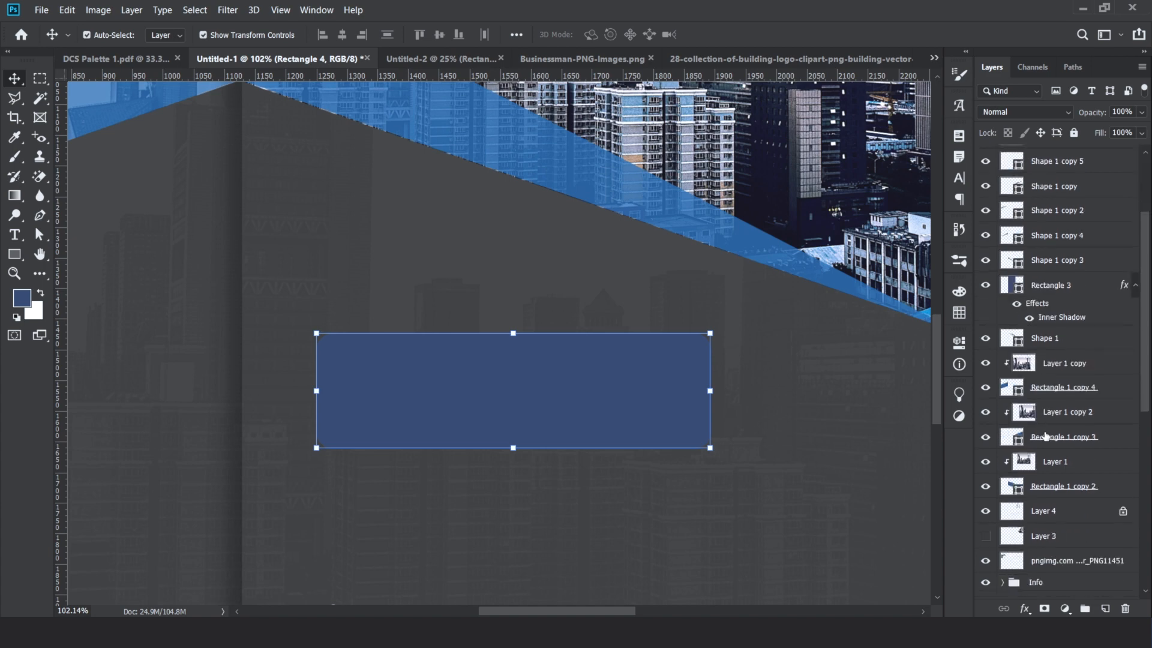
{"action": "scroll", "coordinate": [1046, 436], "scroll_direction": "down", "scroll_amount": 5}
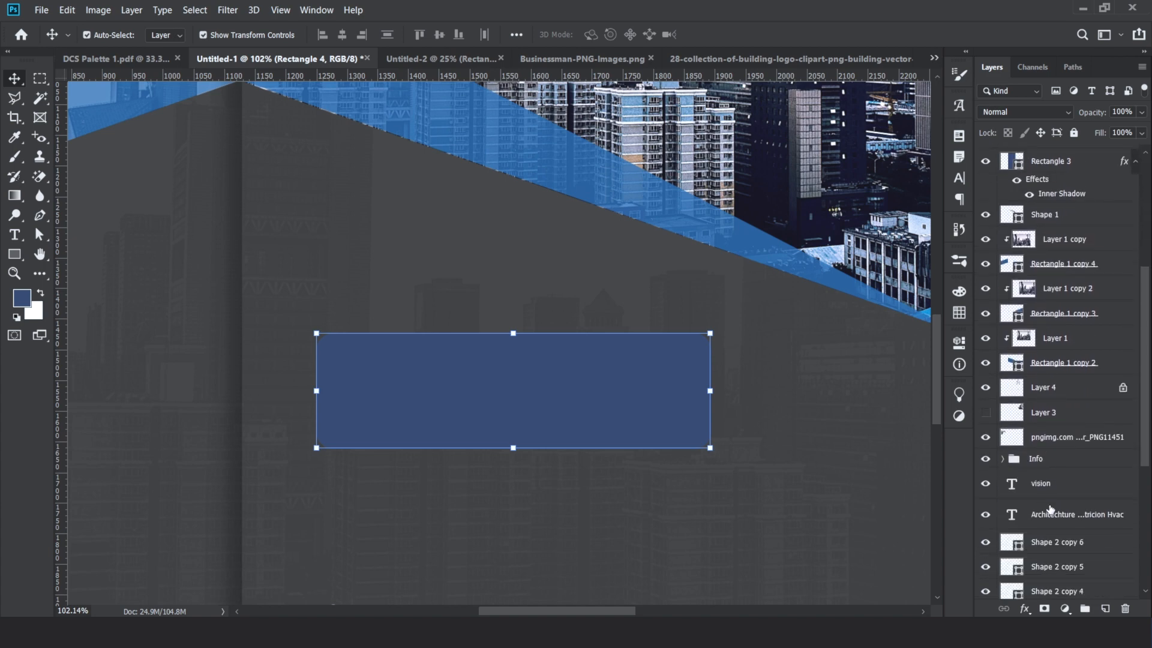
{"action": "scroll", "coordinate": [1050, 506], "scroll_direction": "down", "scroll_amount": 5}
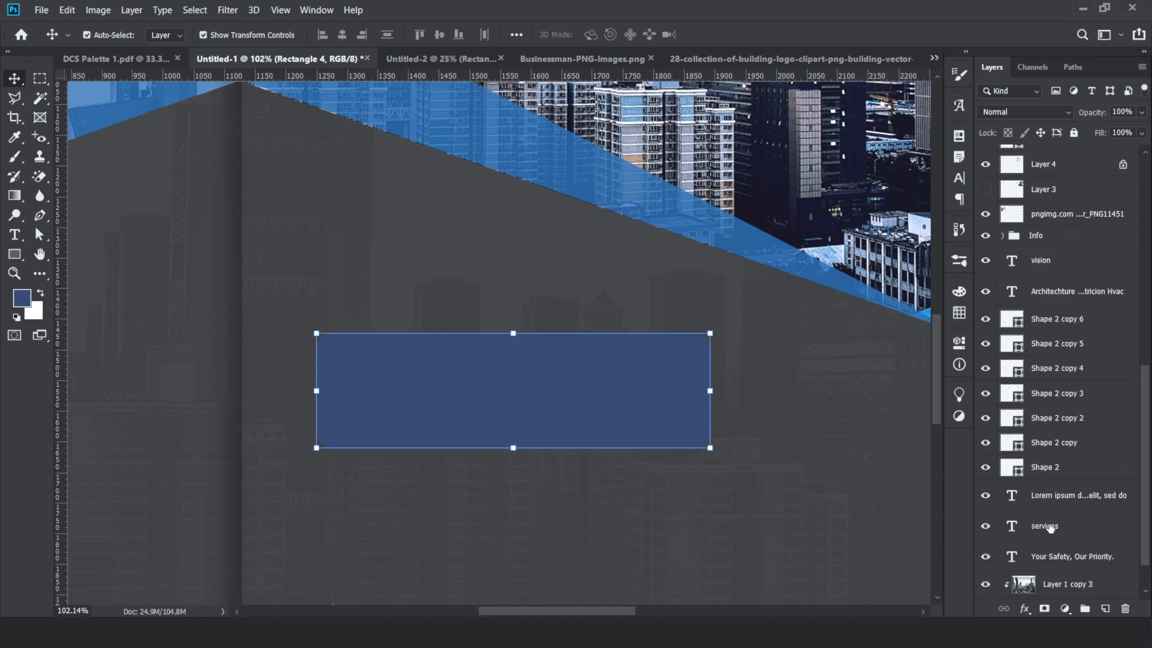
{"action": "left_click_drag", "start_coordinate": [1052, 559], "coordinate": [1026, 151]}
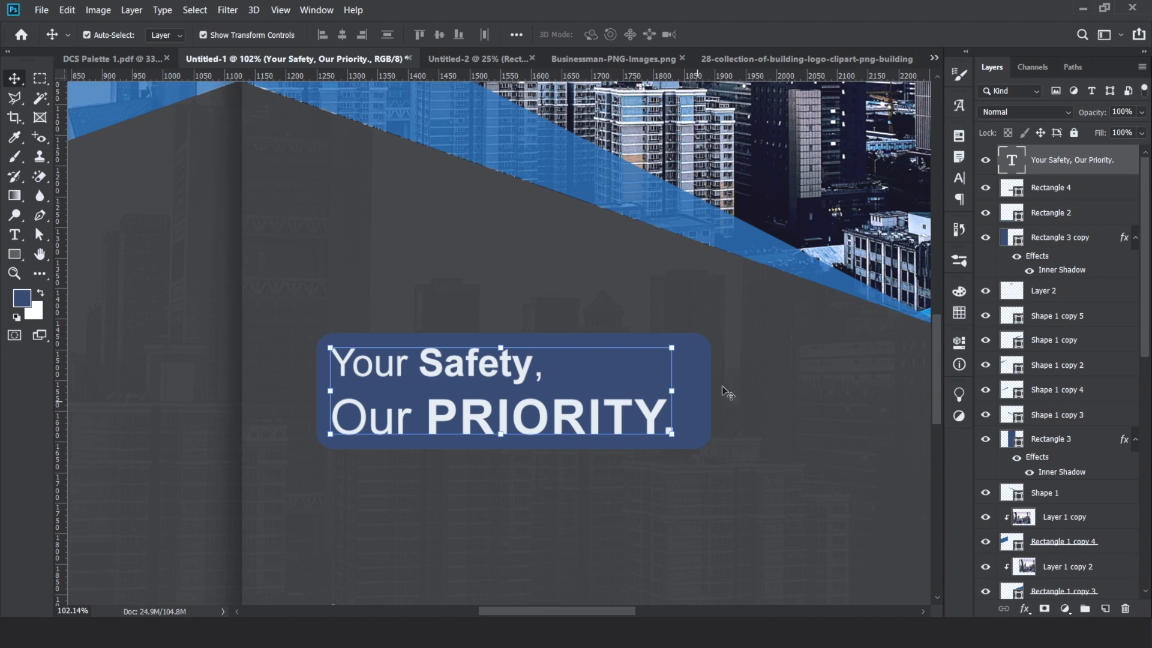
Lower the layer opacity of the rounded blue rectangle so it is semi-transparent behind the slogan
{"action": "left_click", "coordinate": [701, 368]}
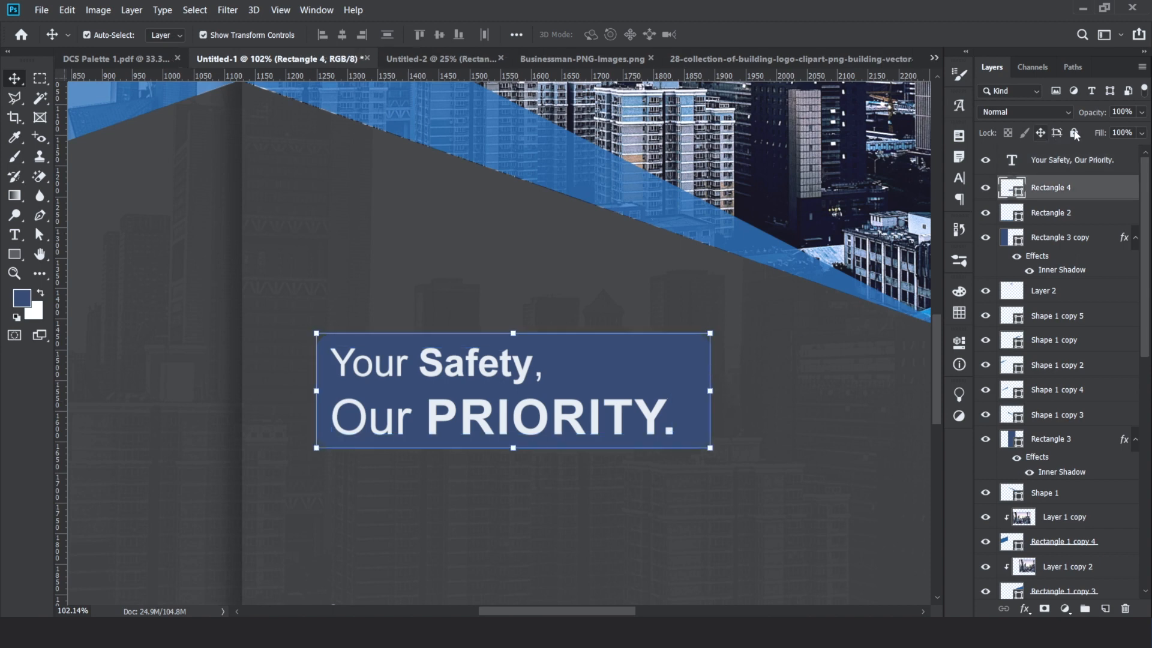
{"action": "left_click", "coordinate": [1142, 112]}
{"action": "left_click_drag", "start_coordinate": [1143, 128], "coordinate": [1114, 131]}
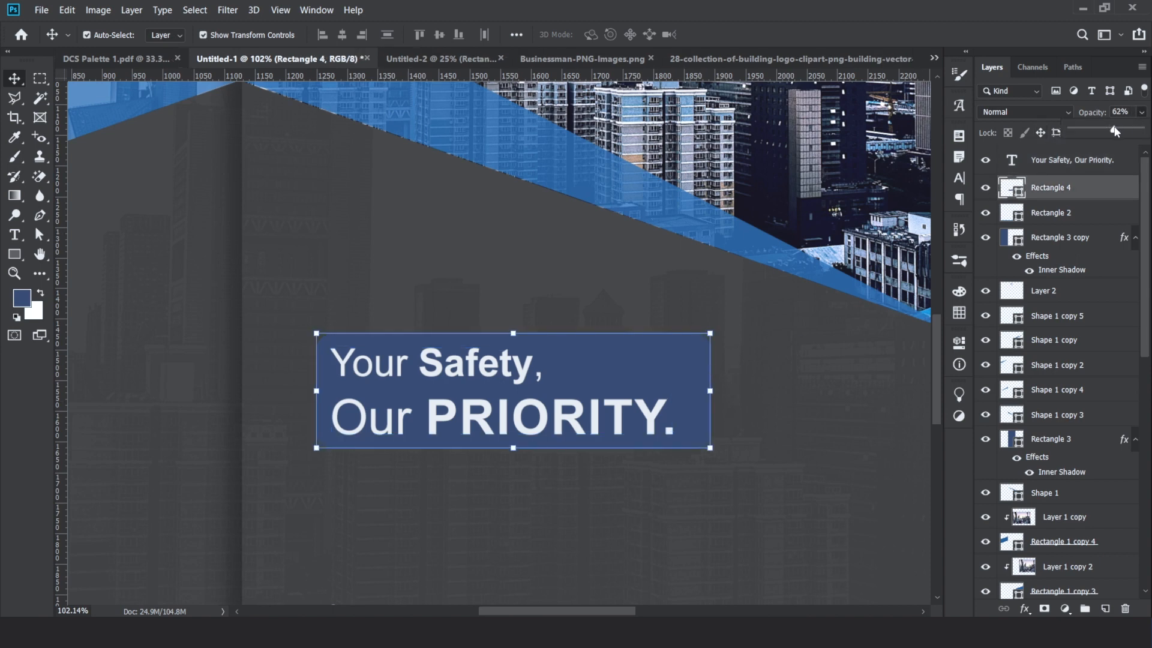
{"action": "left_click", "coordinate": [864, 443]}
{"action": "left_click", "coordinate": [864, 442]}
{"action": "left_click", "coordinate": [633, 371]}
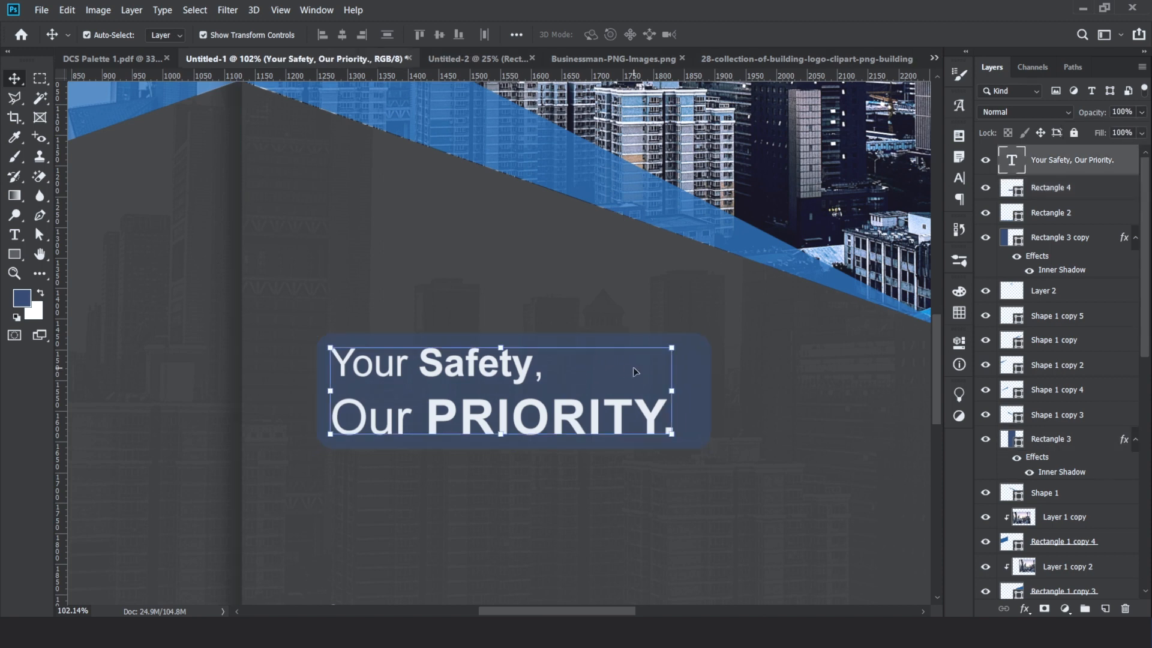
{"action": "left_click", "coordinate": [696, 372]}
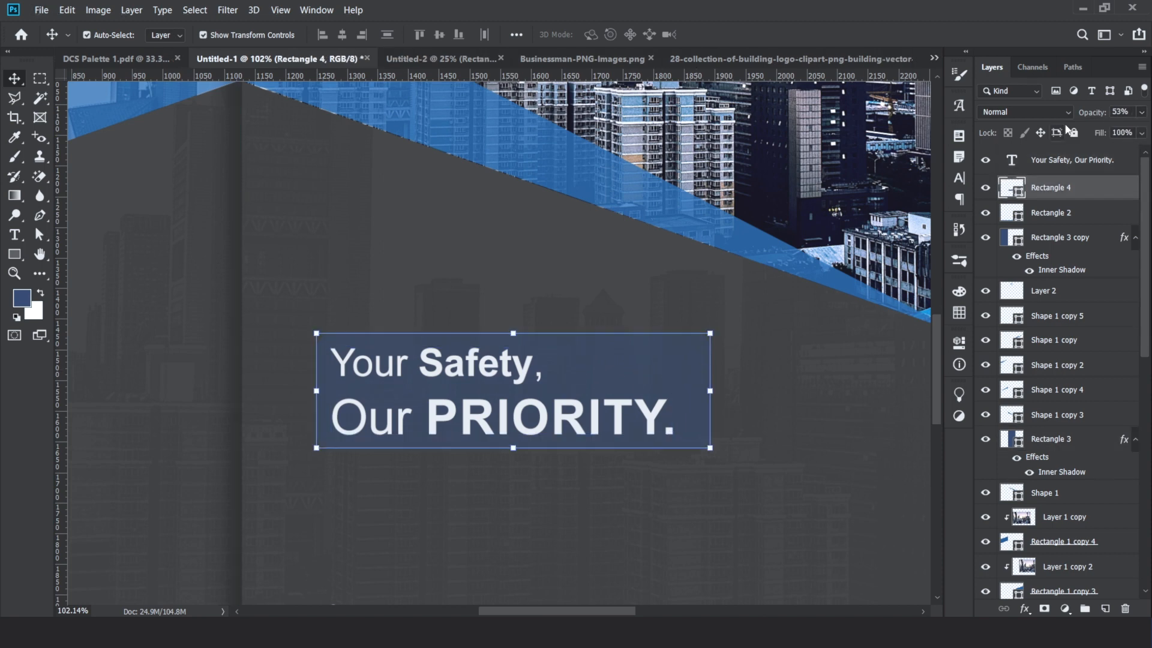
{"action": "left_click", "coordinate": [1142, 112]}
{"action": "left_click", "coordinate": [1123, 131]}
{"action": "left_click", "coordinate": [741, 413]}
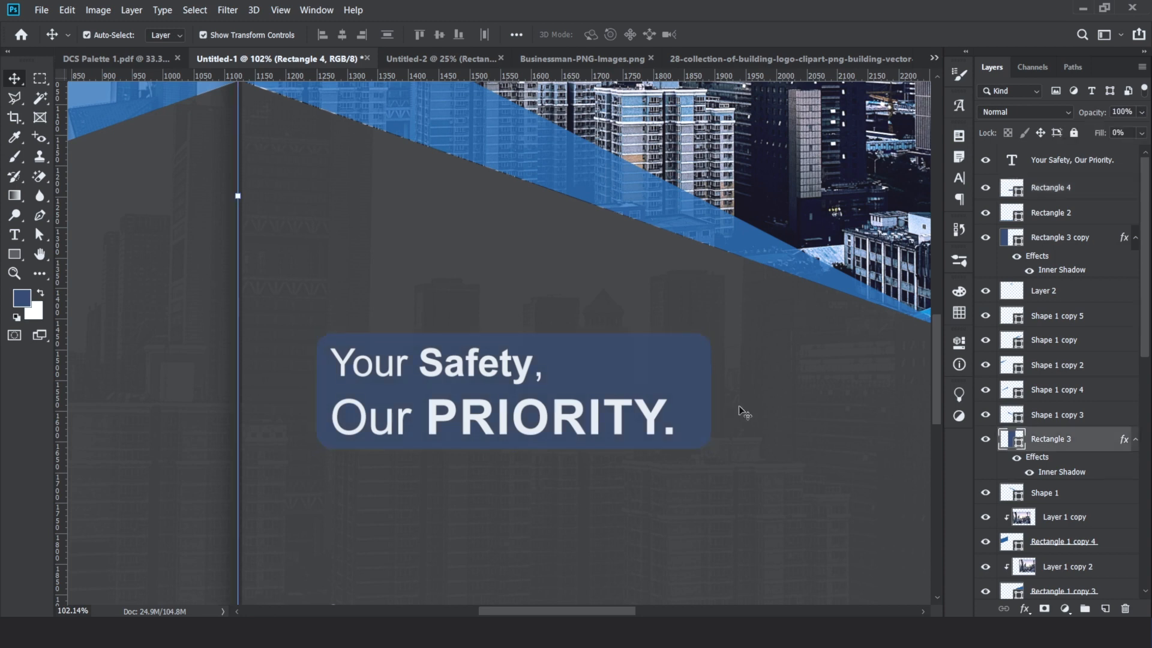
Hide the rounded Rectangle 4 and draw a blue rectangle about 384 × 92 px behind the "Your Safety," line
{"action": "left_click", "coordinate": [985, 188]}
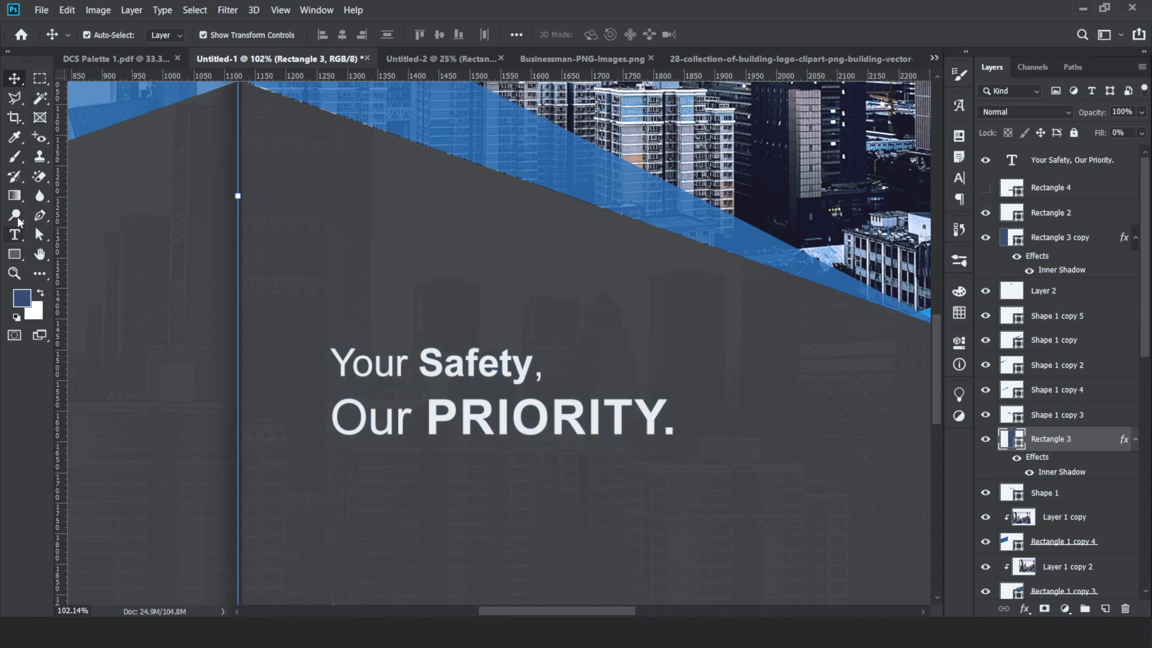
{"action": "left_click", "coordinate": [14, 253]}
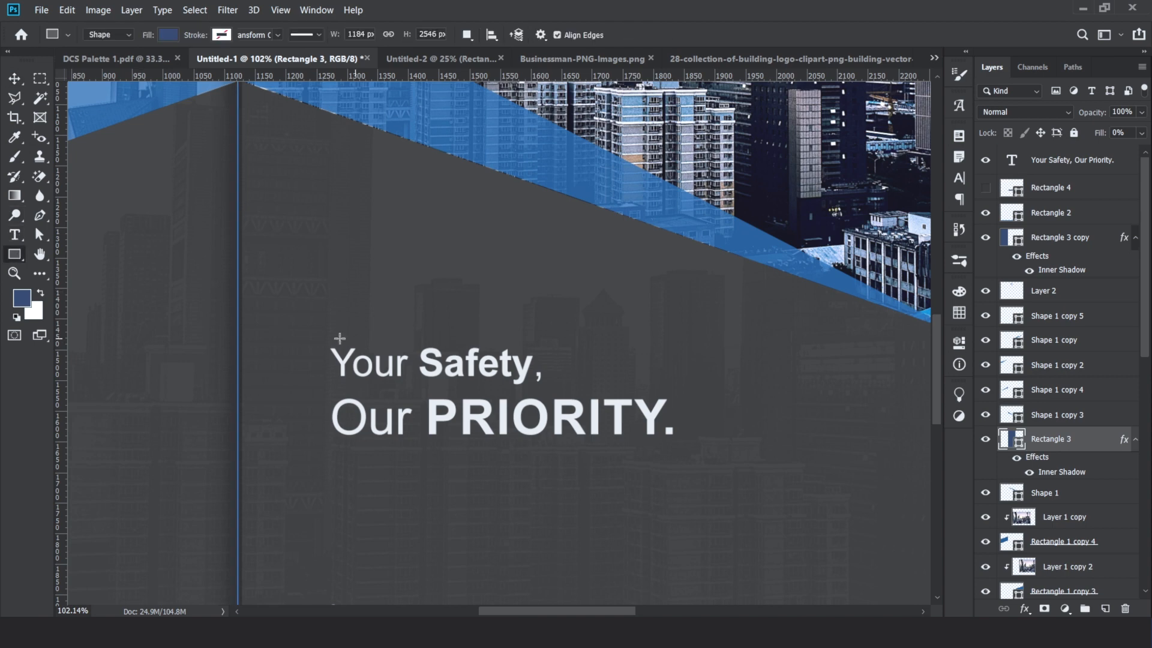
{"action": "left_click_drag", "start_coordinate": [321, 334], "coordinate": [555, 390]}
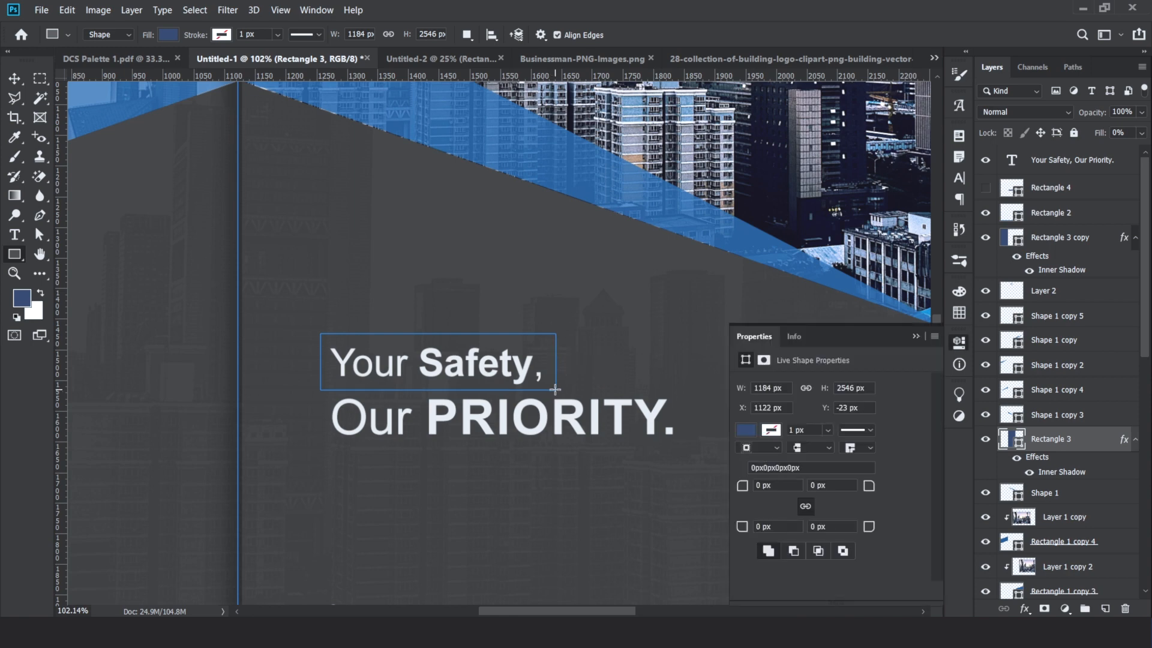
{"action": "left_click", "coordinate": [912, 335]}
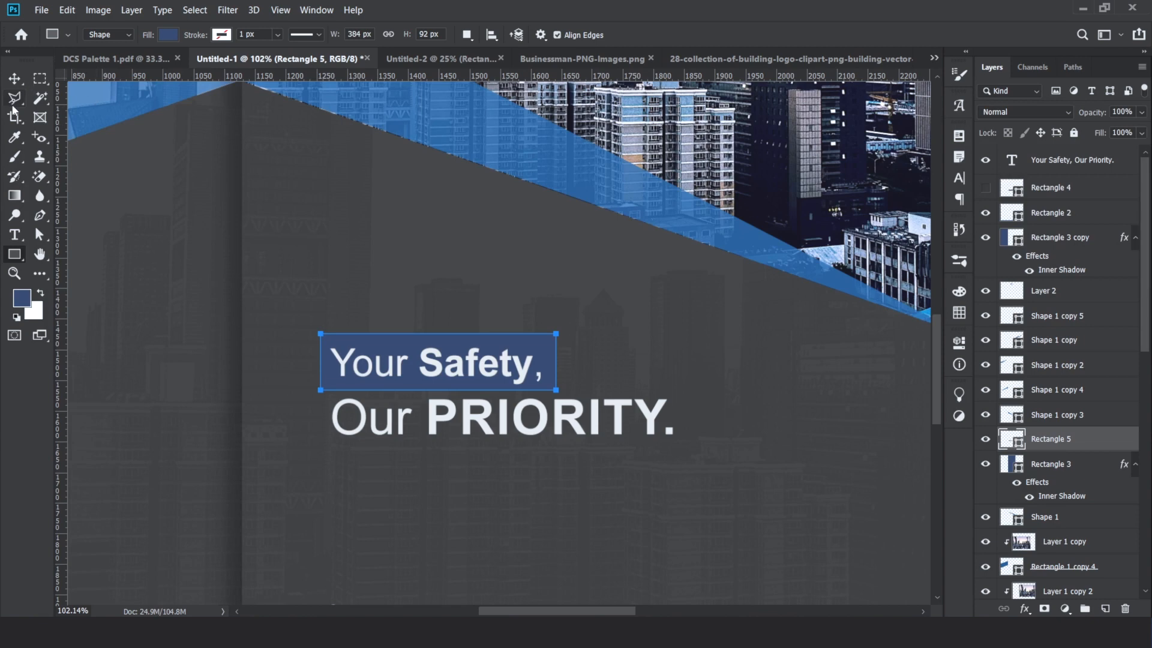
Draw a rectangle about 608 × 77 px behind the "Our PRIORITY." line and fill it with dark blue 14284d
{"action": "right_click", "coordinate": [15, 253]}
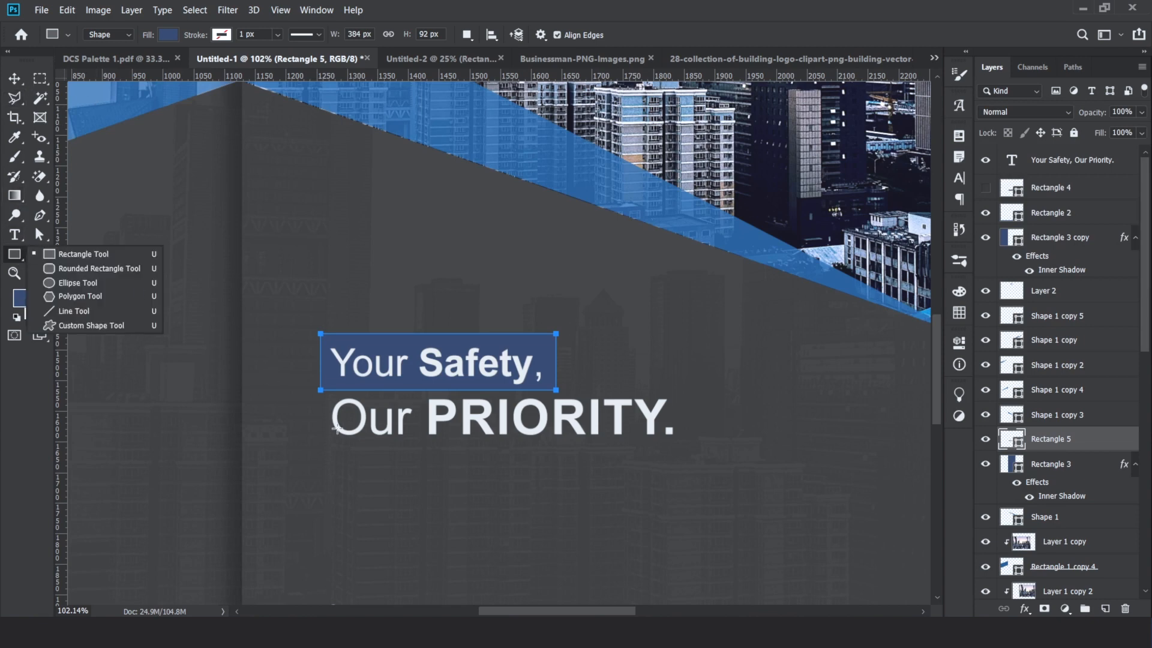
{"action": "left_click_drag", "start_coordinate": [320, 438], "coordinate": [692, 393]}
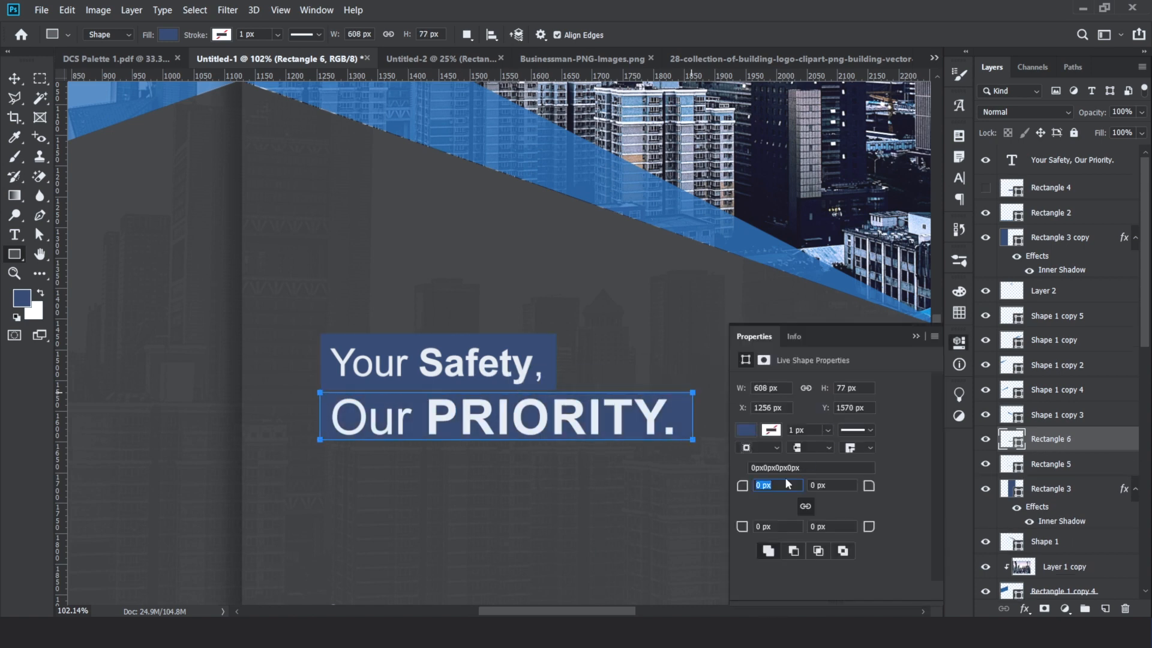
{"action": "left_click", "coordinate": [754, 428]}
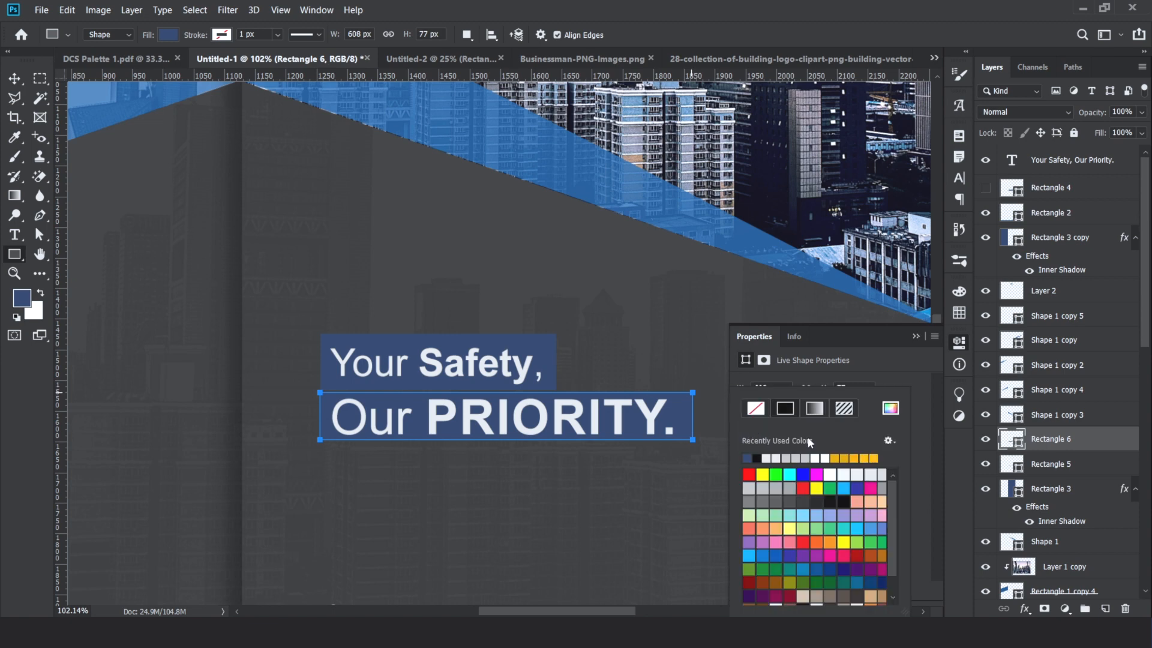
{"action": "left_click", "coordinate": [890, 408]}
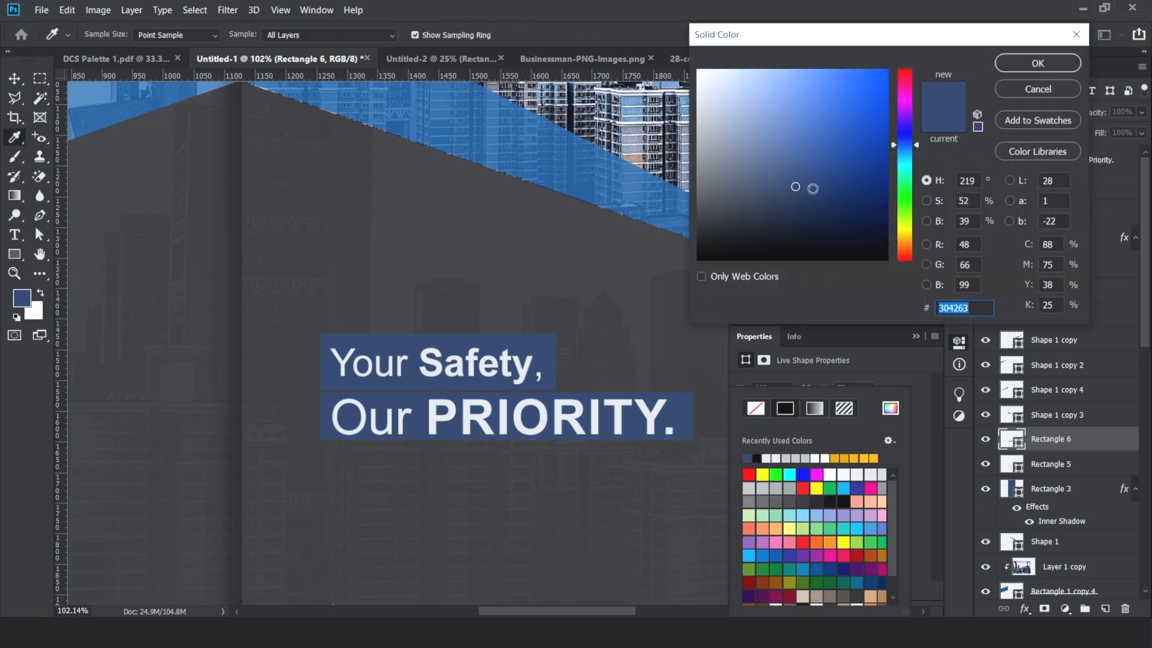
{"action": "left_click", "coordinate": [830, 200]}
{"action": "left_click", "coordinate": [839, 202]}
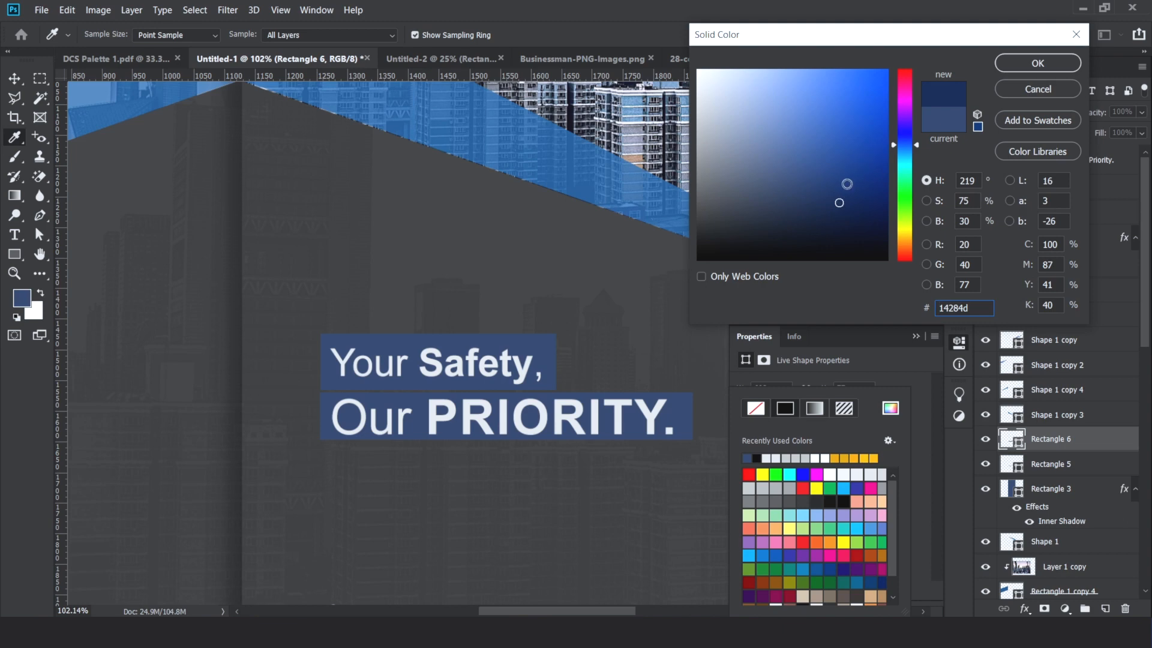
{"action": "key", "text": "Return"}
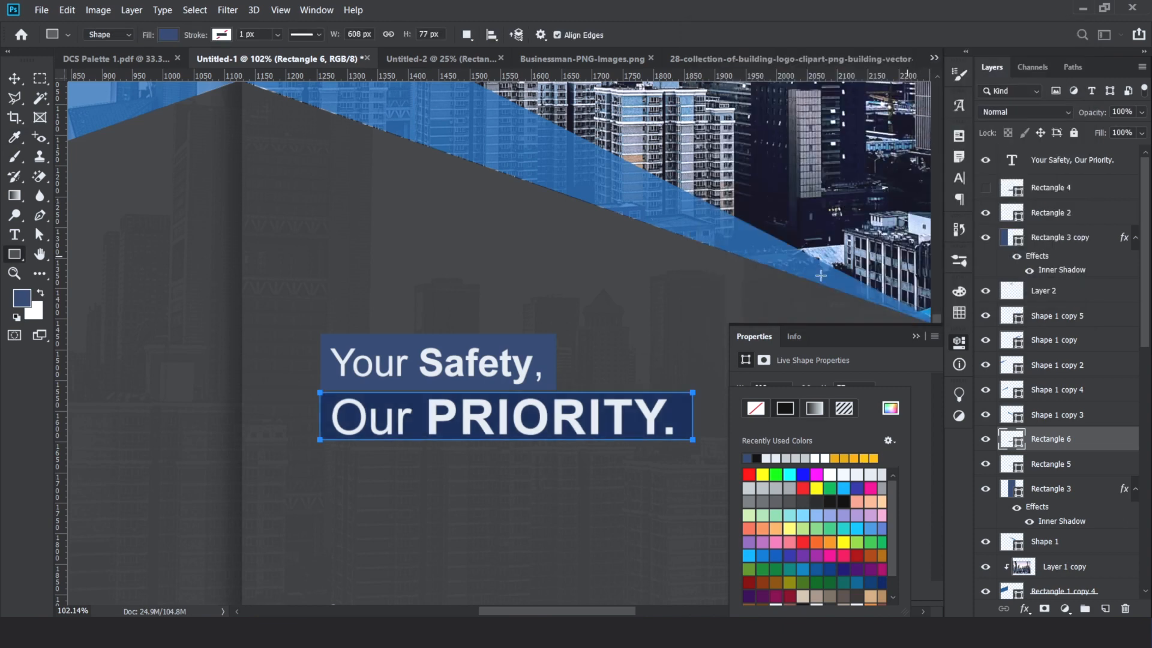
Look up the pink in the DCS Palette 1 document and fill the rectangle behind "Our PRIORITY." with DD2251
{"action": "left_click", "coordinate": [1009, 441]}
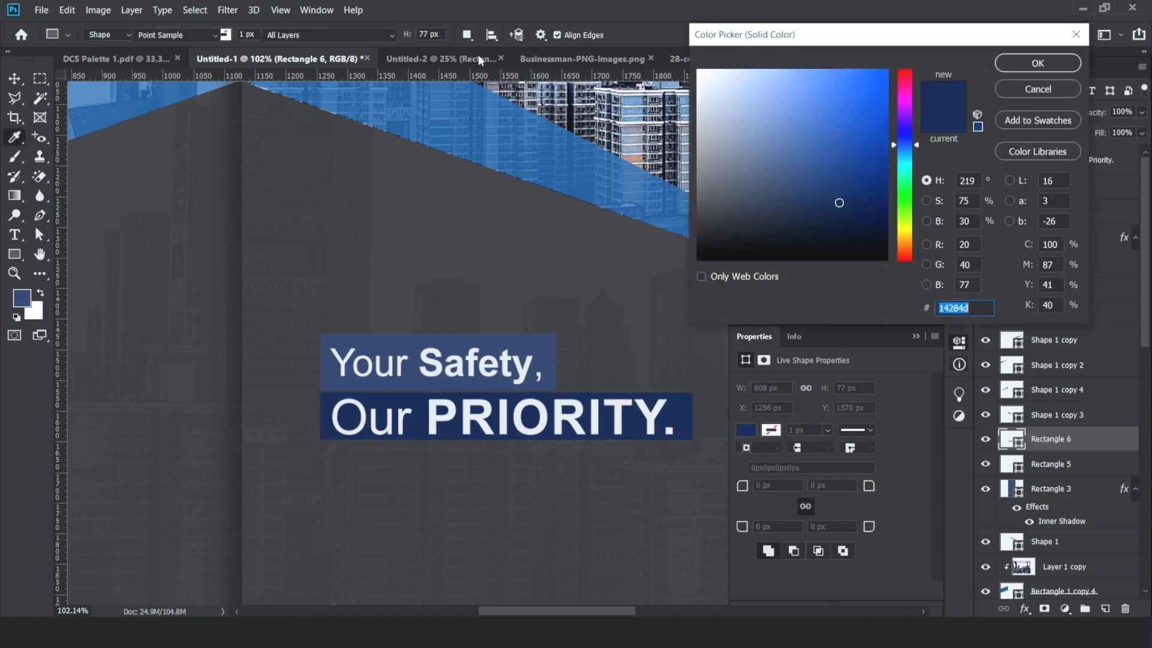
{"action": "left_click", "coordinate": [1013, 90]}
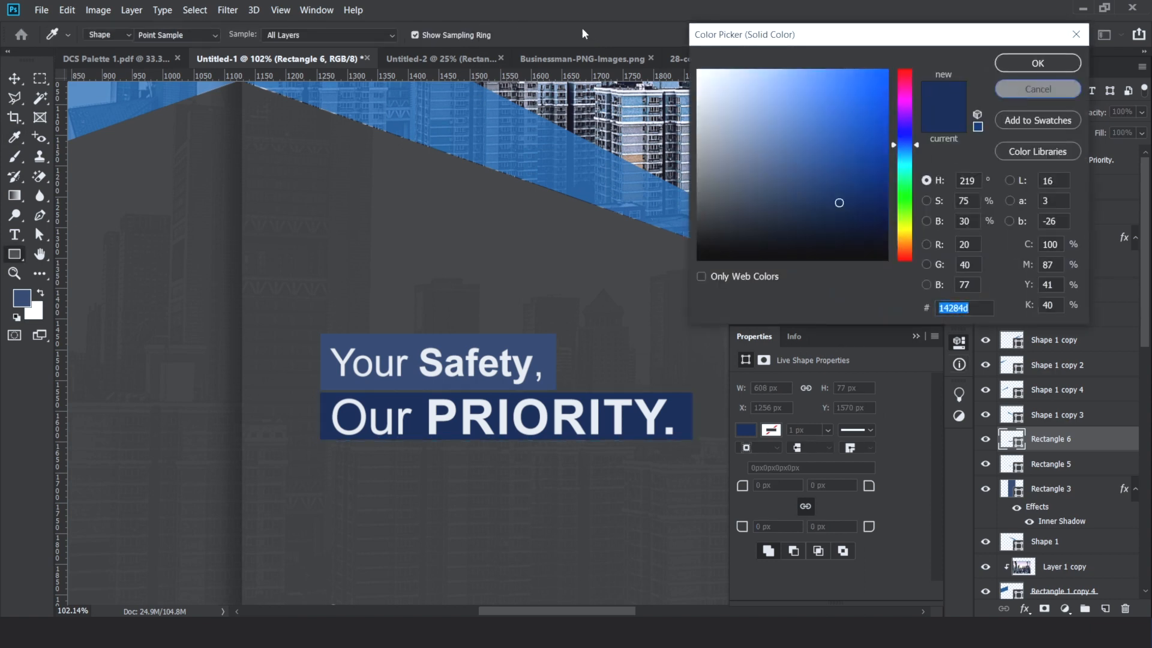
{"action": "left_click", "coordinate": [127, 60]}
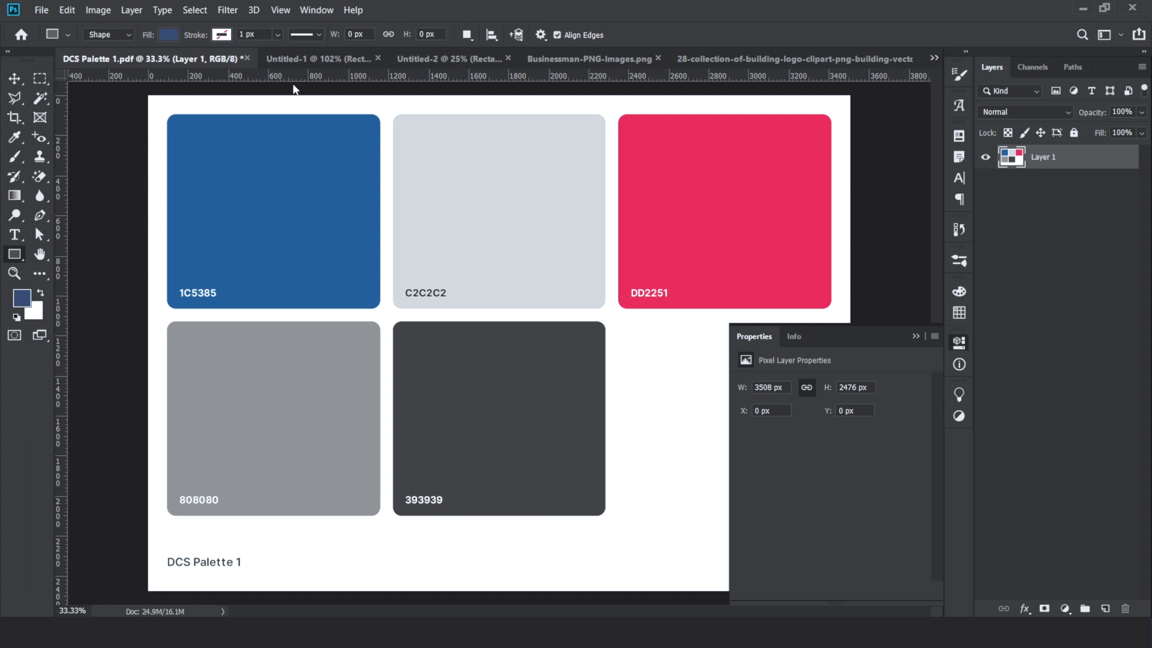
{"action": "left_click", "coordinate": [324, 57]}
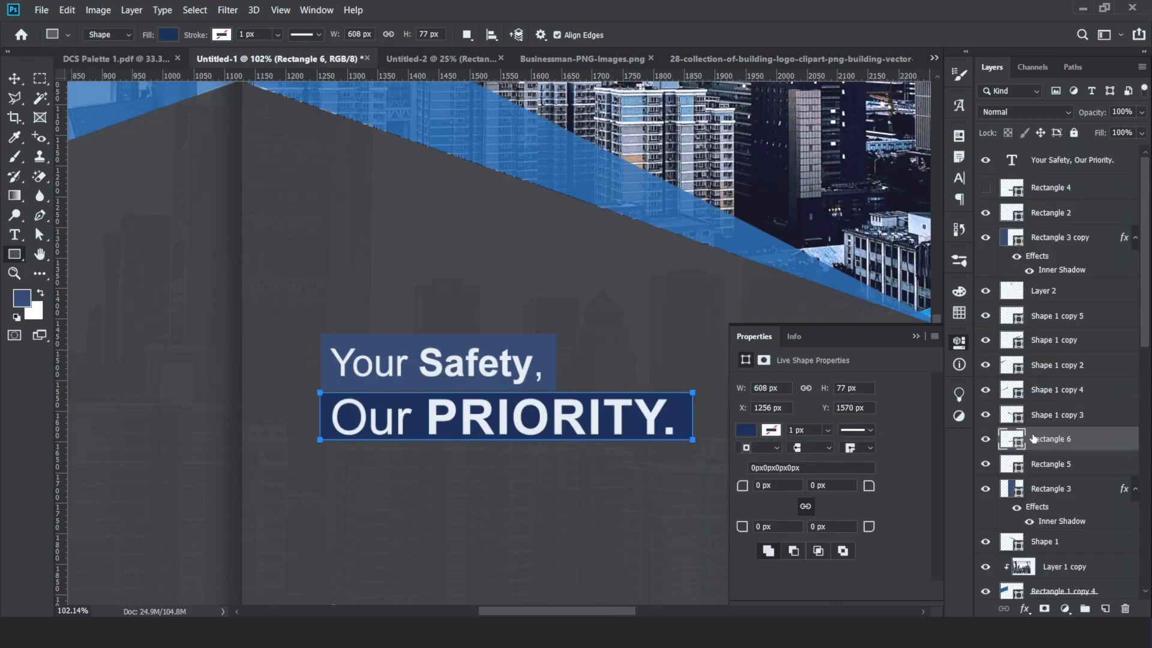
{"action": "double_click", "coordinate": [1011, 443]}
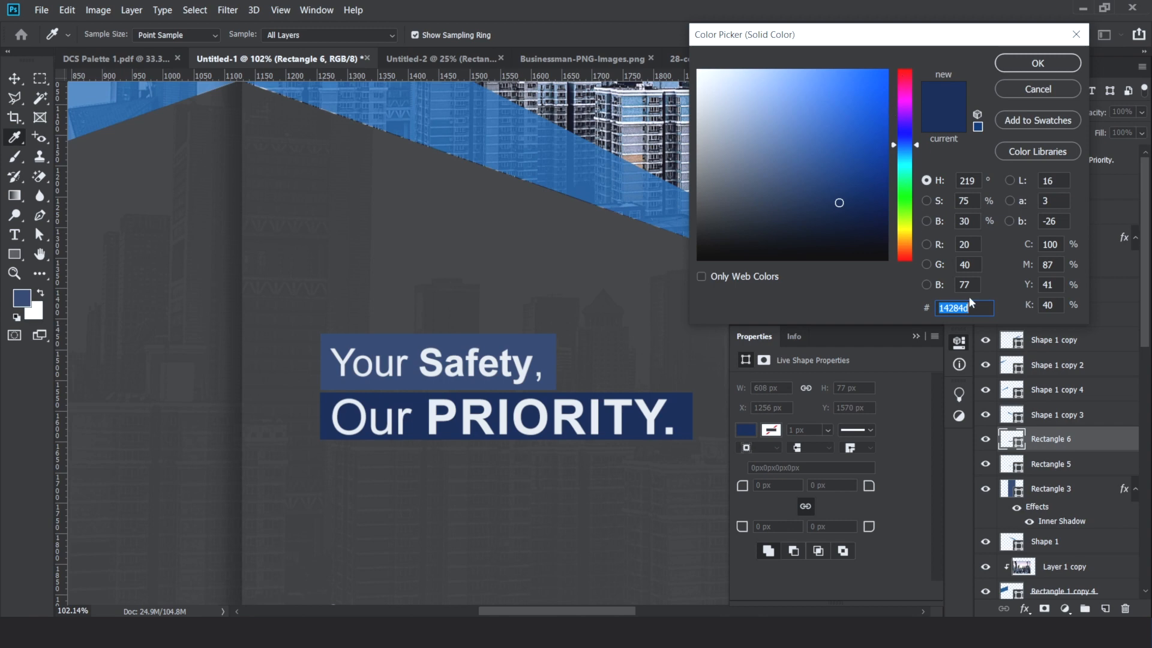
{"action": "type", "text": "DD"}
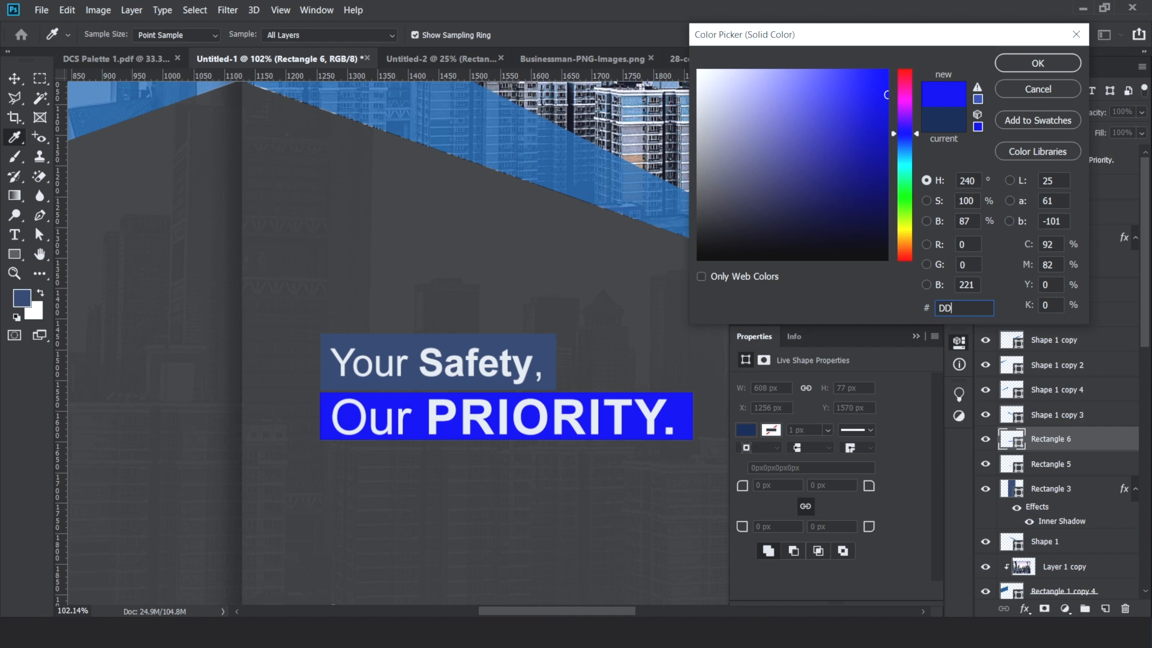
{"action": "type", "text": "2251"}
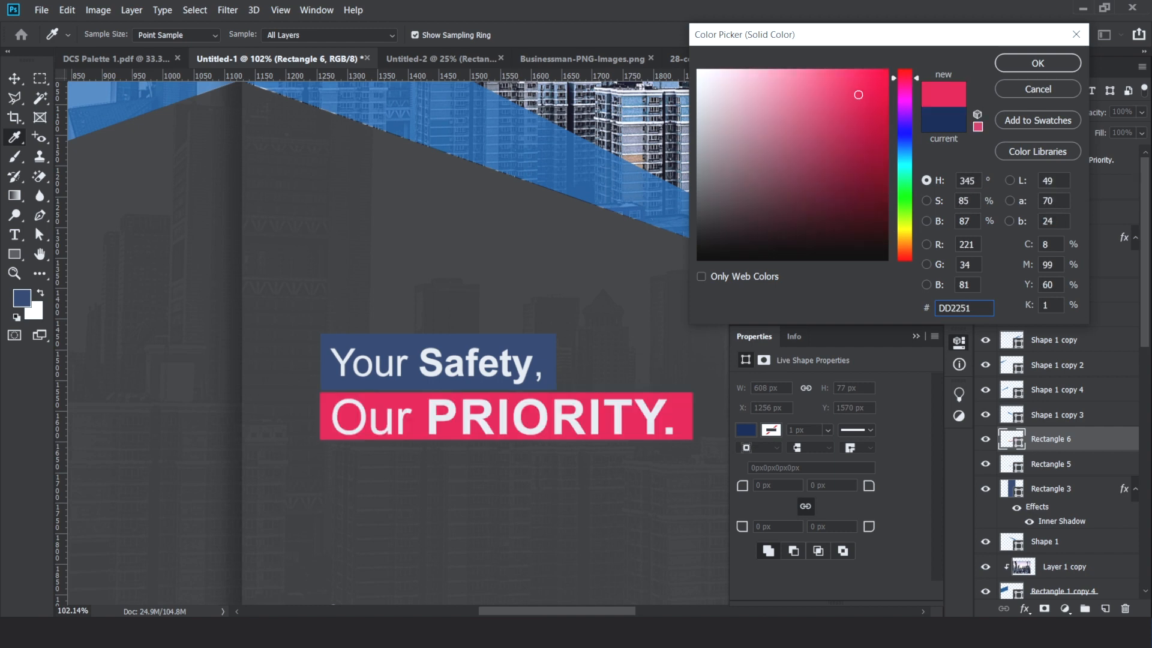
{"action": "left_click", "coordinate": [1027, 63]}
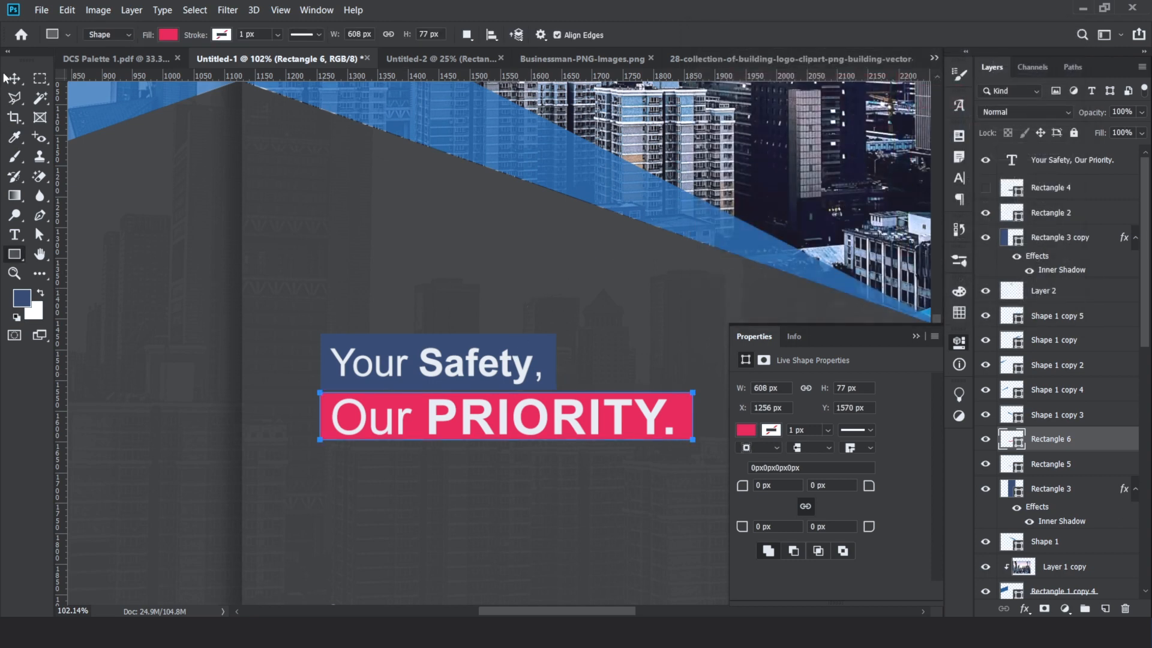
Fill the rectangle behind the "Your Safety," line with pink DD2251
{"action": "key", "text": "v"}
{"action": "left_click", "coordinate": [552, 355]}
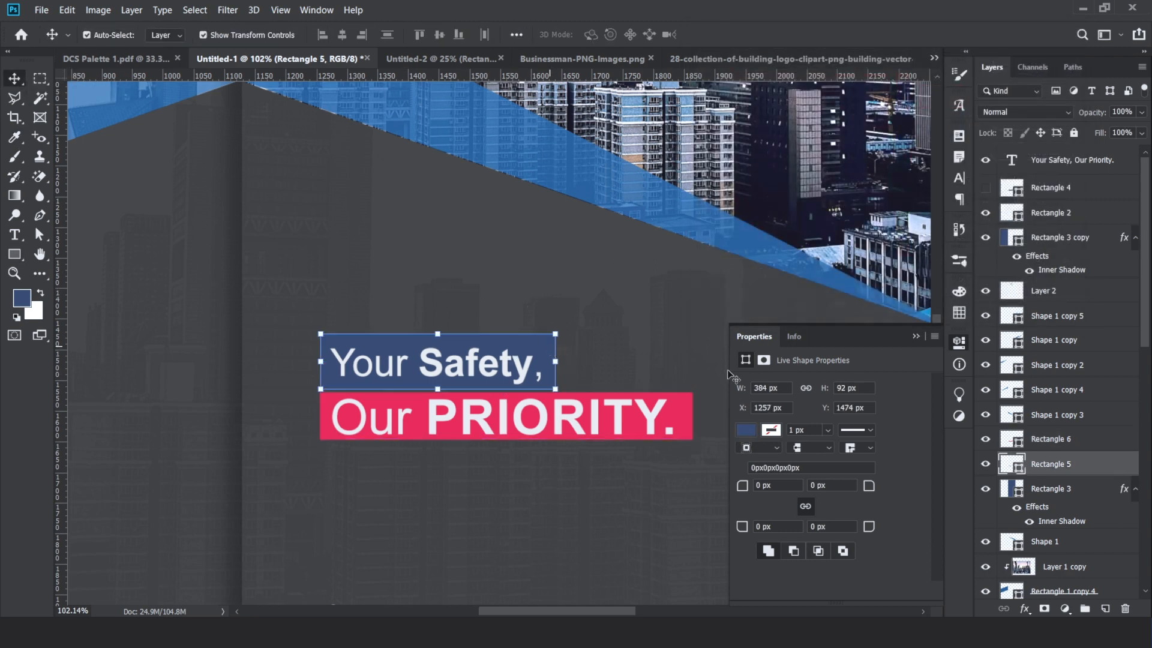
{"action": "double_click", "coordinate": [1007, 467]}
{"action": "type", "text": "DD"}
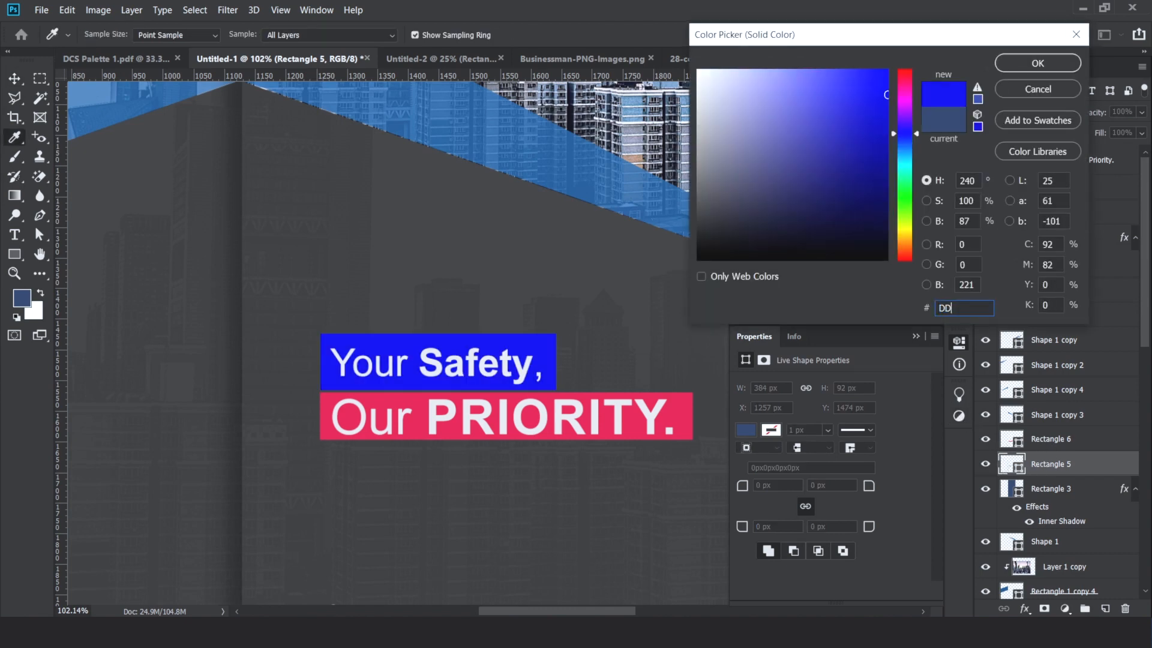
{"action": "type", "text": "2251"}
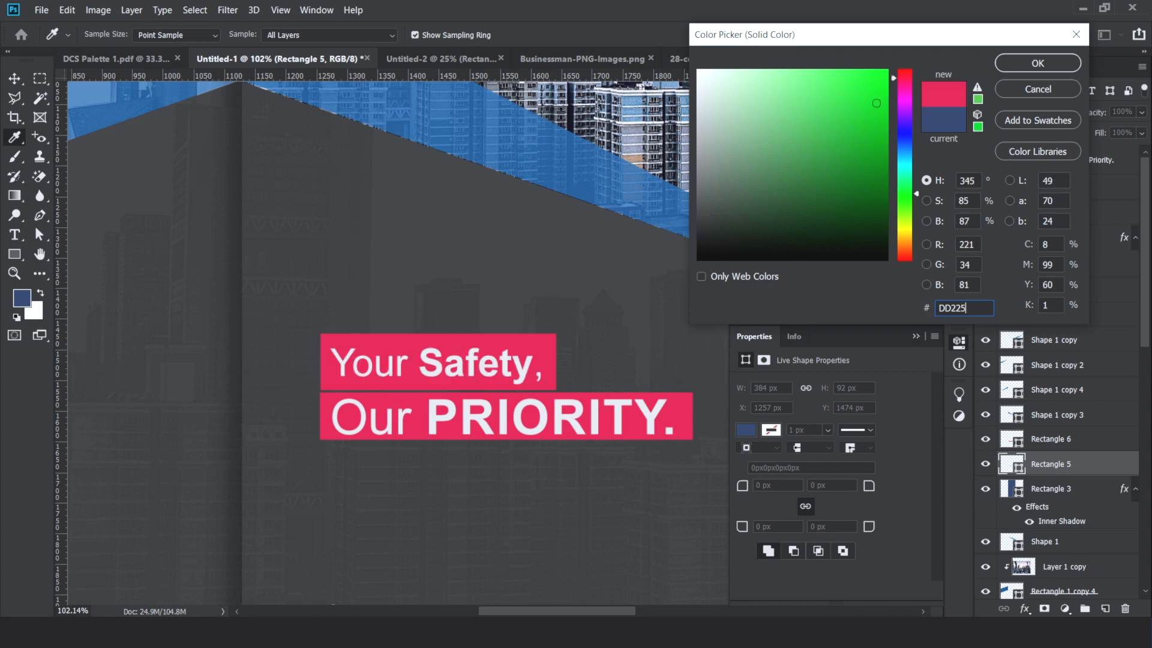
{"action": "left_click", "coordinate": [830, 88]}
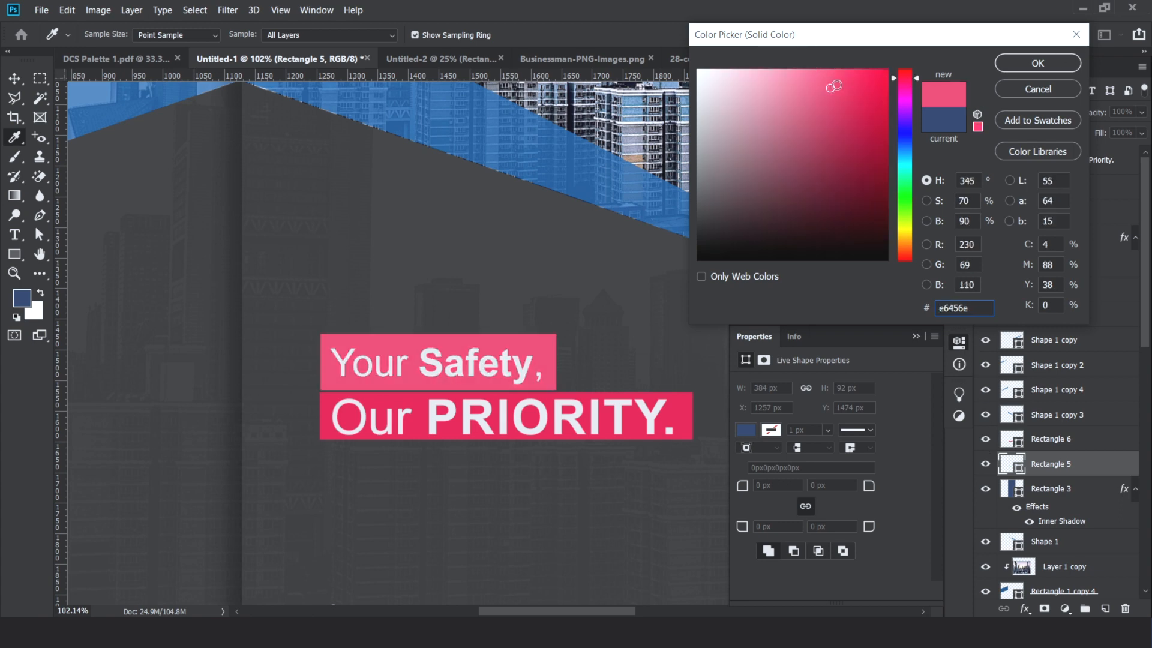
{"action": "left_click_drag", "start_coordinate": [861, 89], "coordinate": [873, 108]}
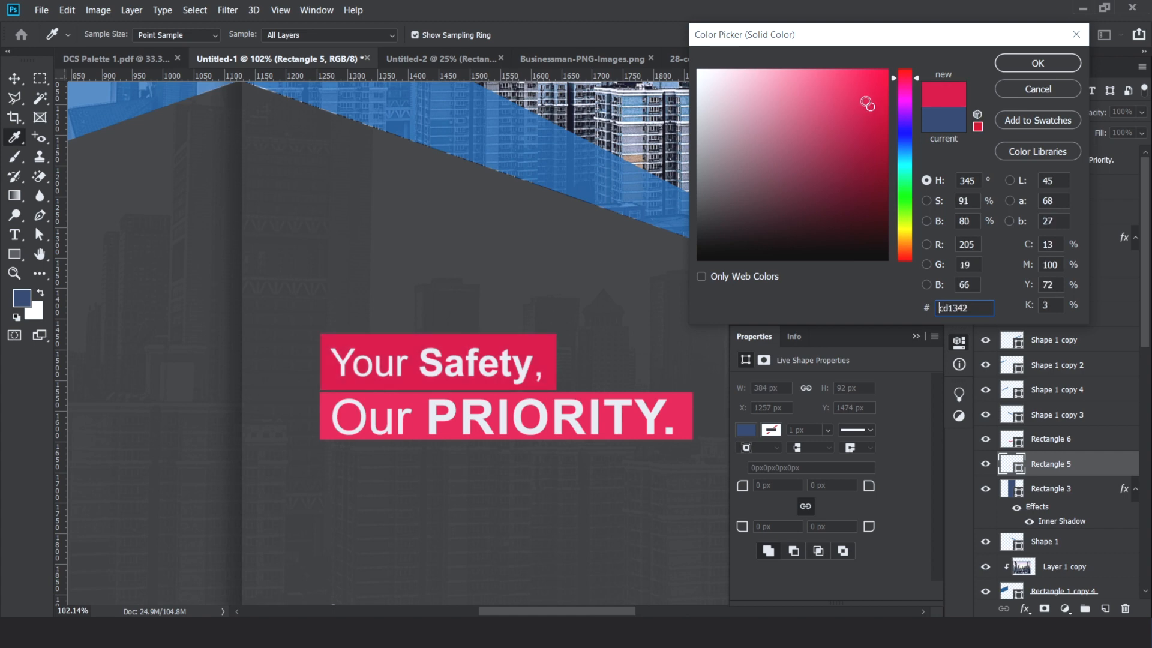
{"action": "double_click", "coordinate": [983, 308]}
{"action": "type", "text": "DD2"}
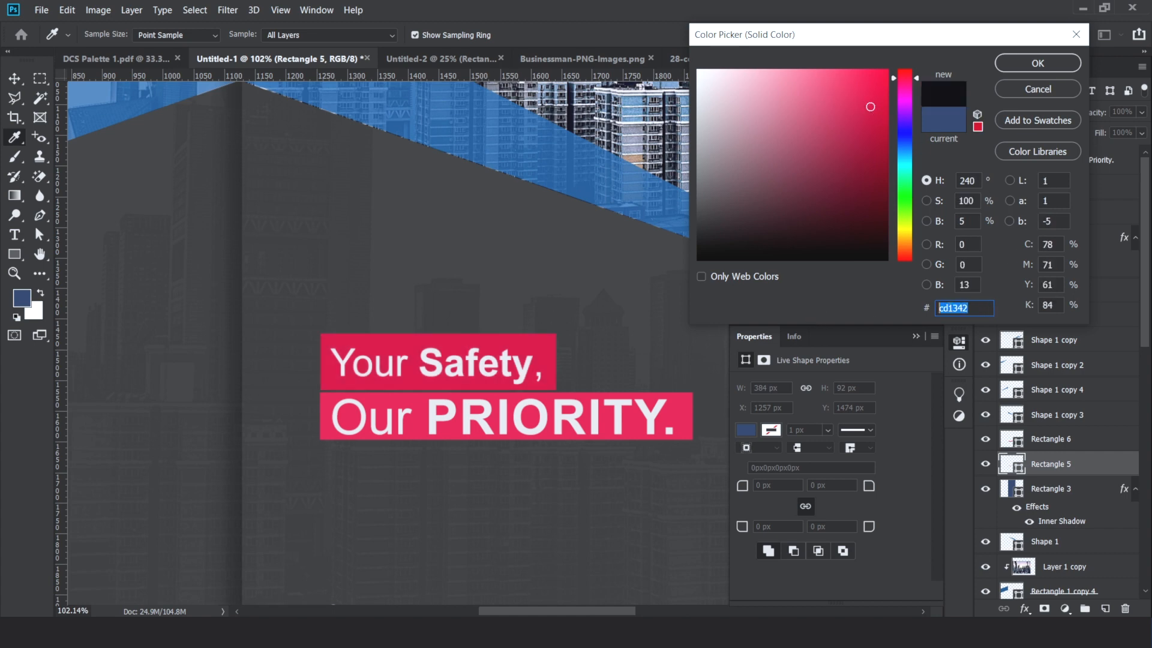
{"action": "type", "text": "C55"}
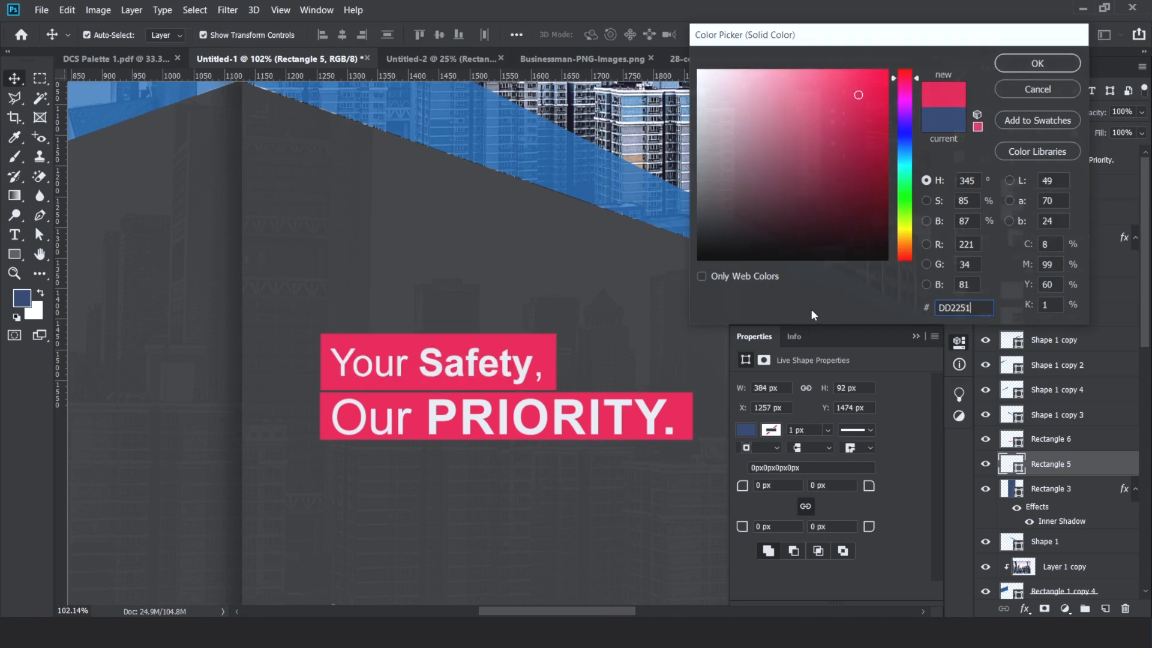
{"action": "key", "text": "Return"}
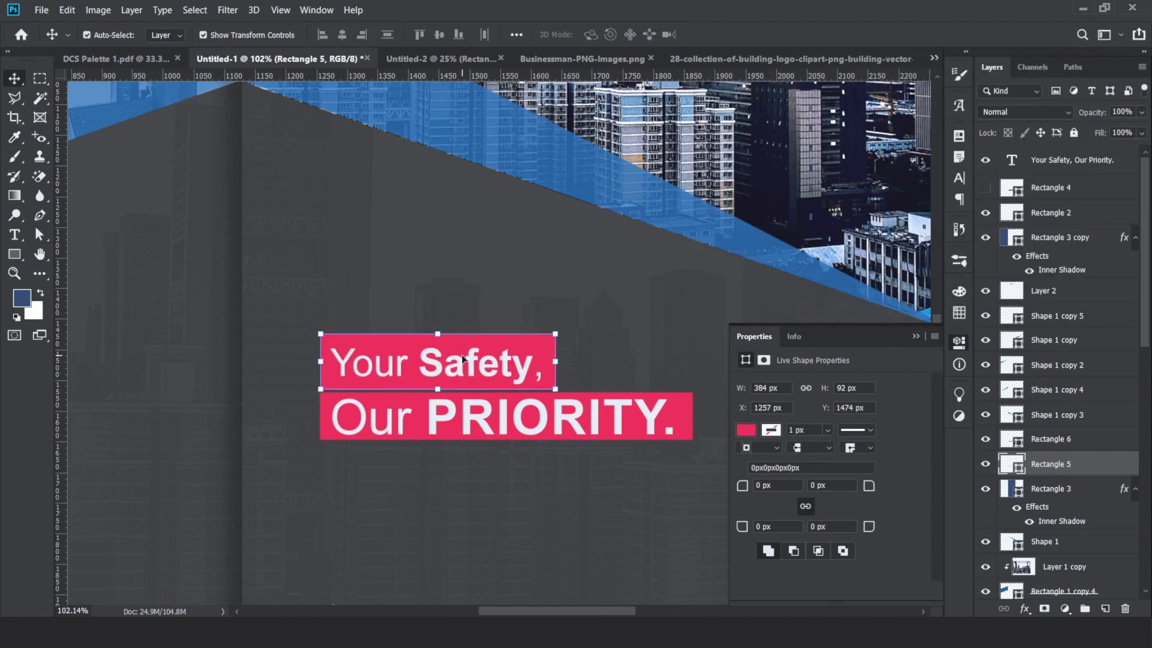
Lower the layer opacity of the rectangle behind "Your Safety," to 70%
{"action": "left_click", "coordinate": [1141, 112]}
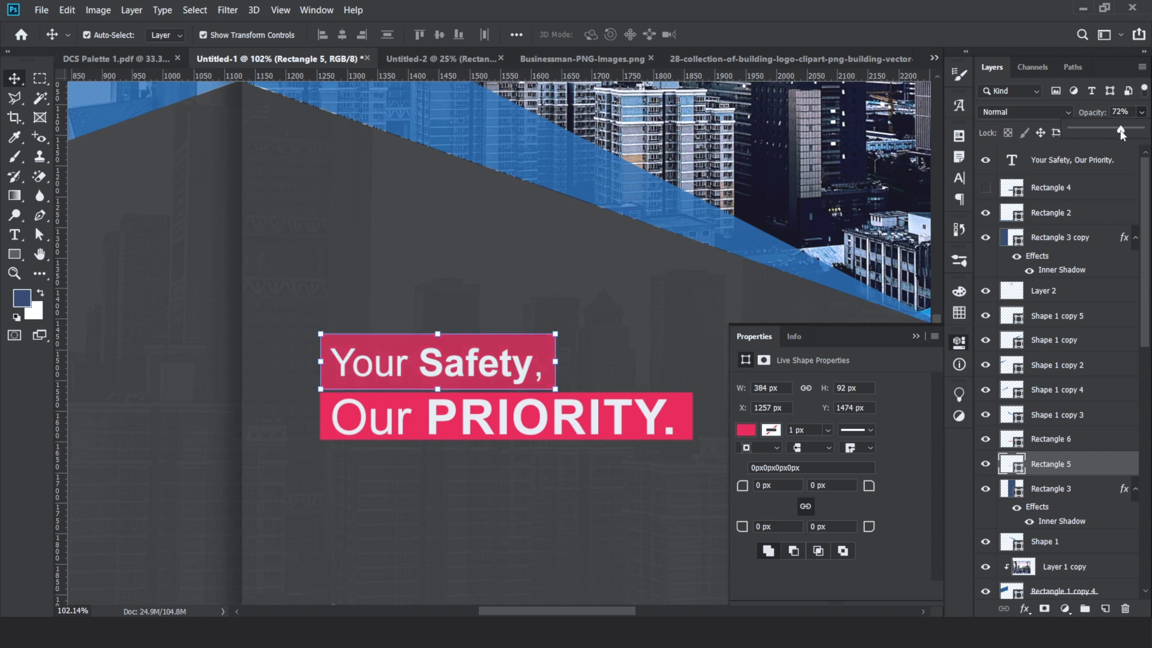
{"action": "left_click", "coordinate": [684, 402]}
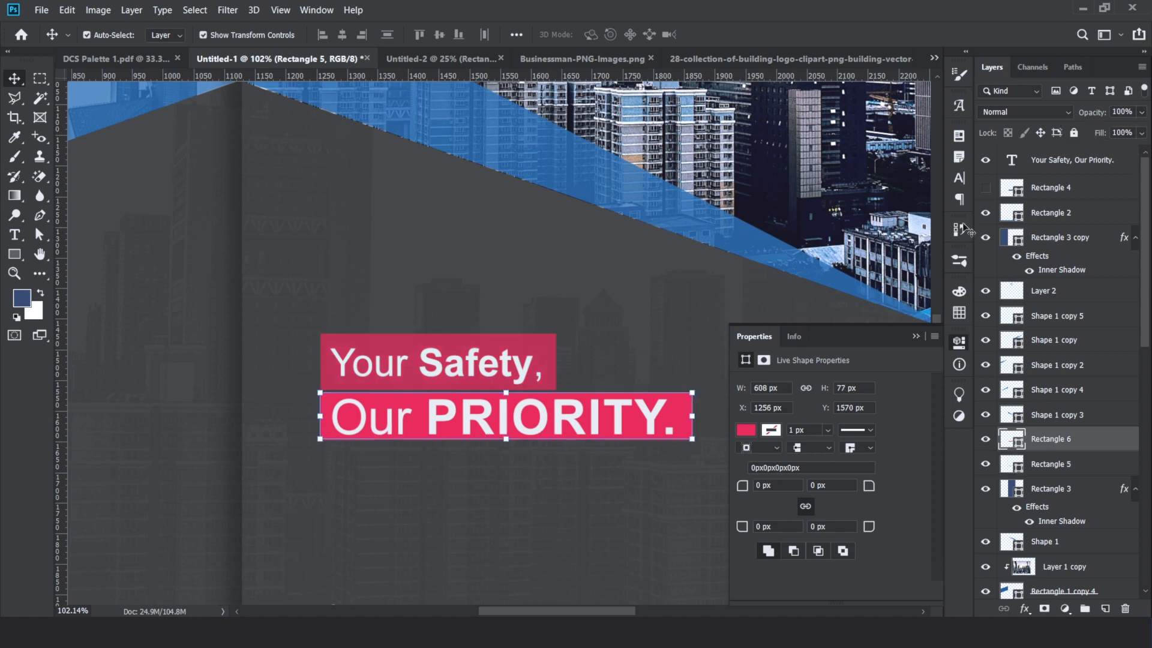
{"action": "left_click", "coordinate": [917, 336]}
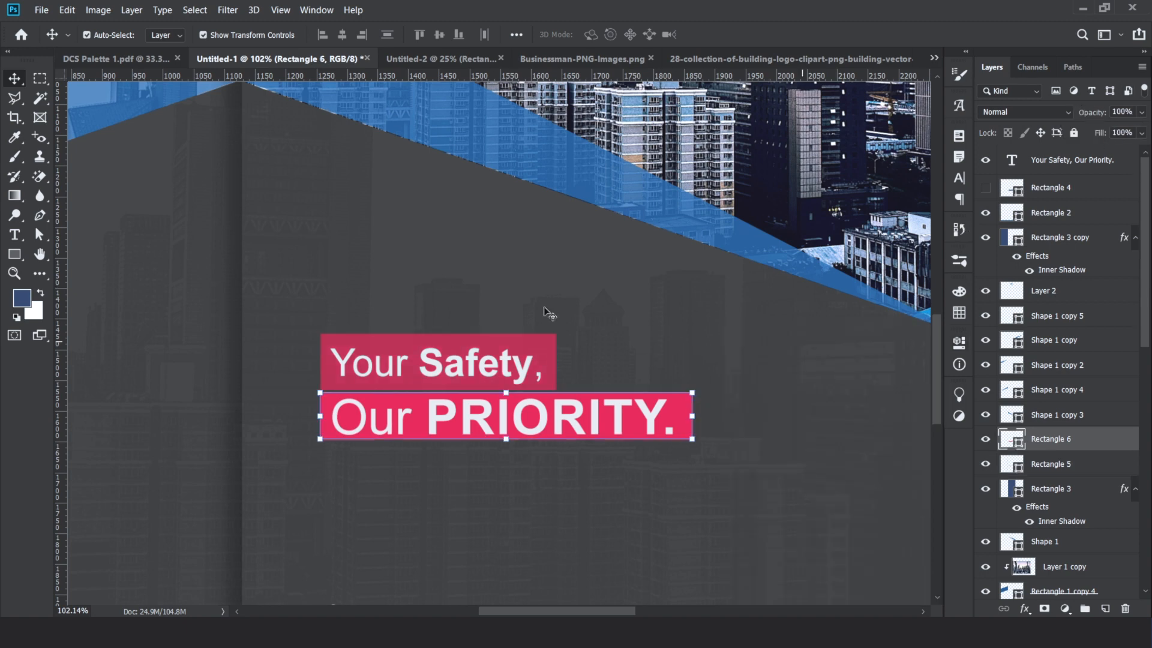
Hide the Rectangle 6 and Rectangle 5 layers behind the two slogan lines
{"action": "left_click", "coordinate": [985, 439]}
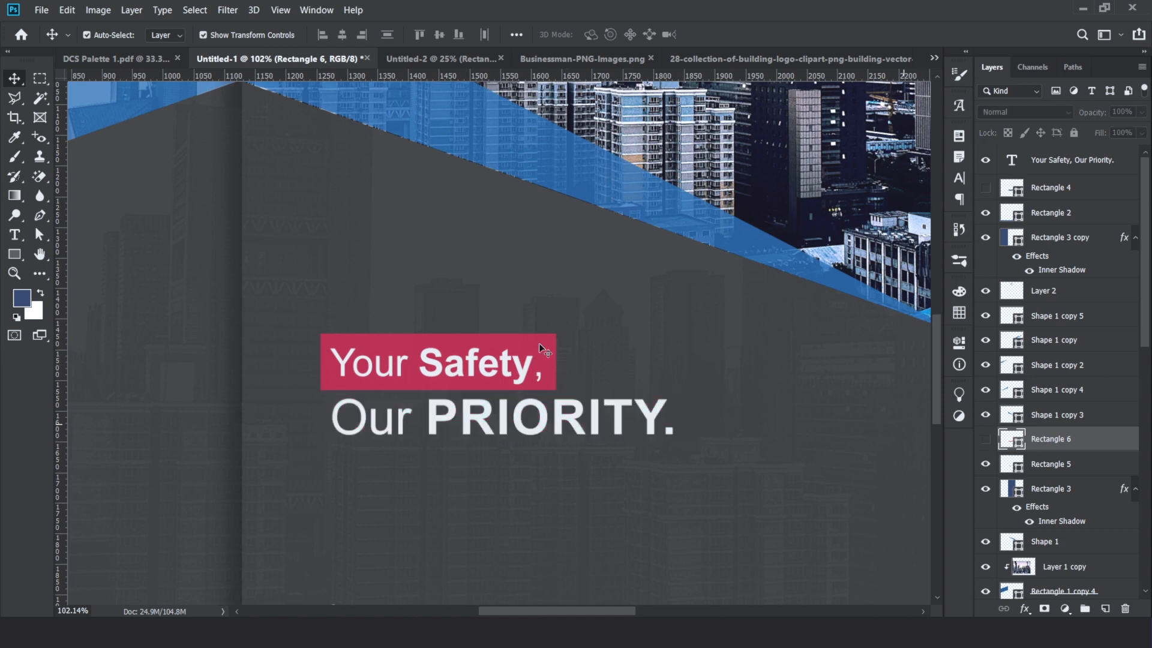
{"action": "left_click", "coordinate": [996, 463]}
{"action": "left_click", "coordinate": [985, 464]}
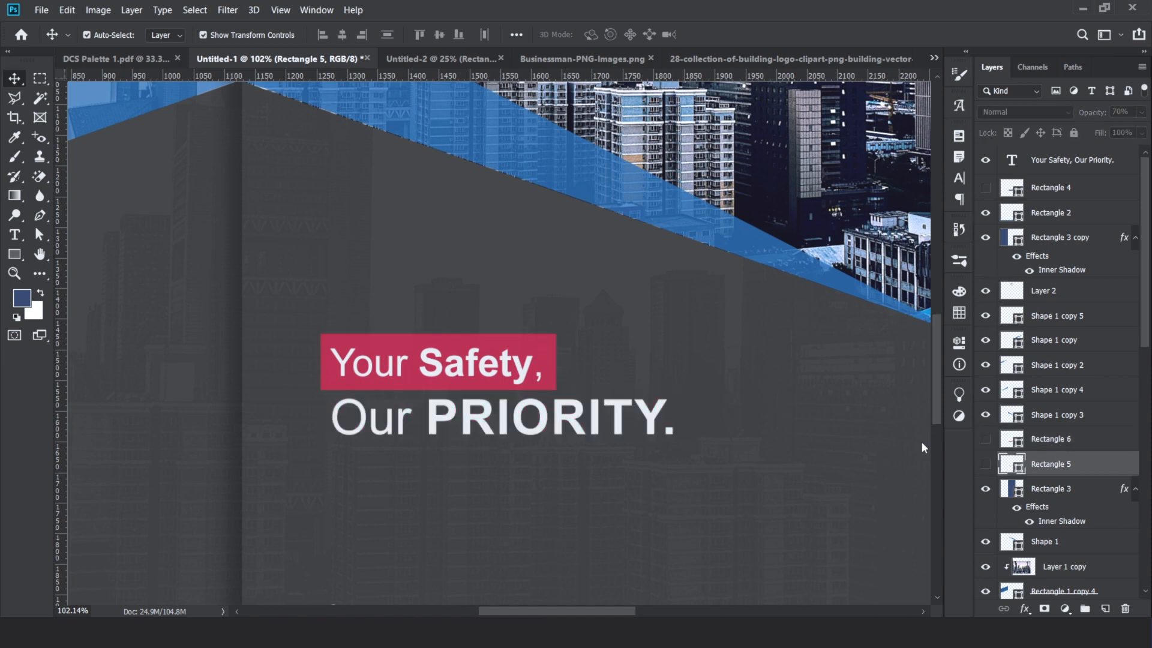
Draw a pink rectangle about 451 × 96 px behind the word "PRIORITY." and round its corners to 22 px
{"action": "left_click", "coordinate": [15, 234]}
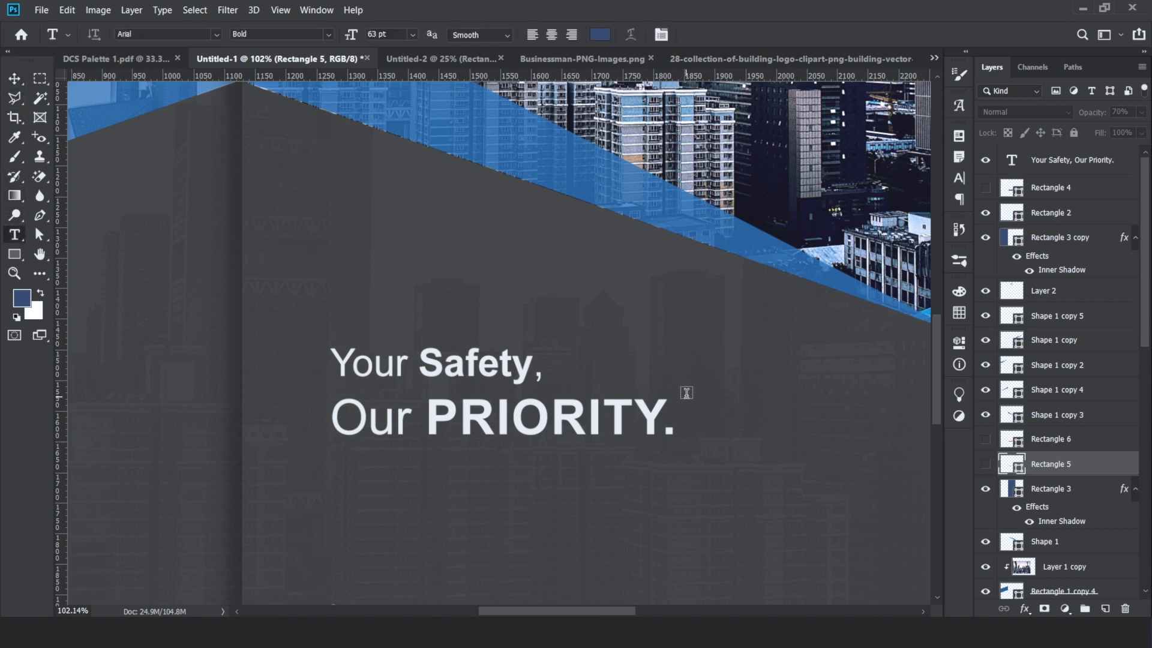
{"action": "left_click", "coordinate": [14, 254]}
{"action": "left_click_drag", "start_coordinate": [697, 385], "coordinate": [420, 443]}
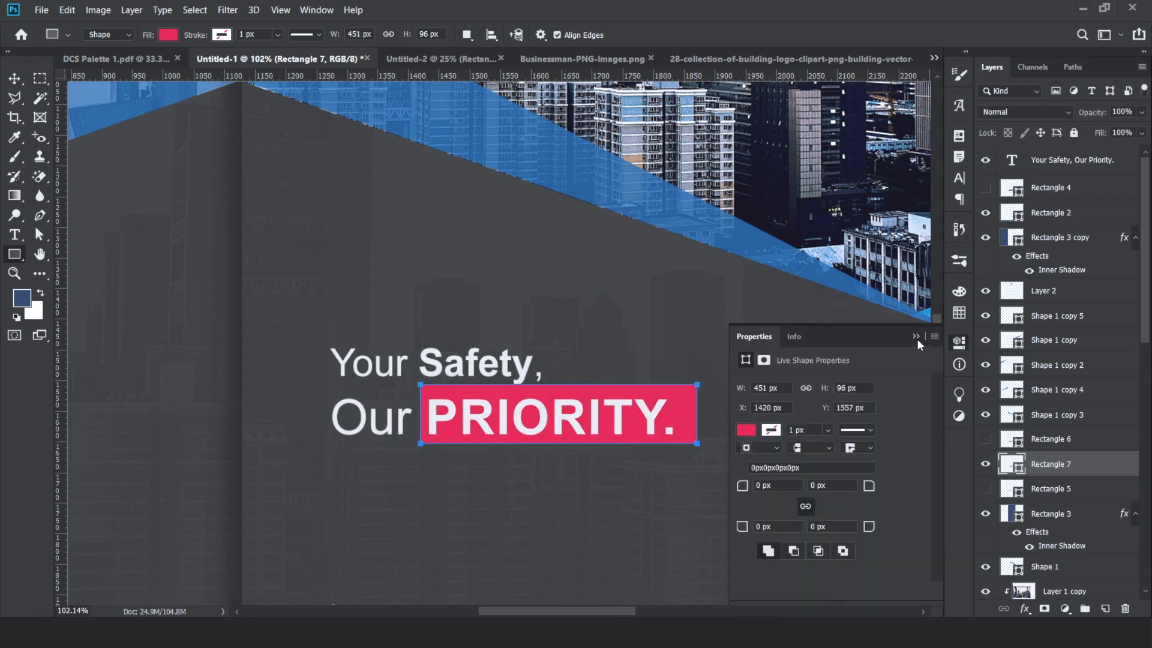
{"action": "left_click_drag", "start_coordinate": [746, 491], "coordinate": [765, 489]}
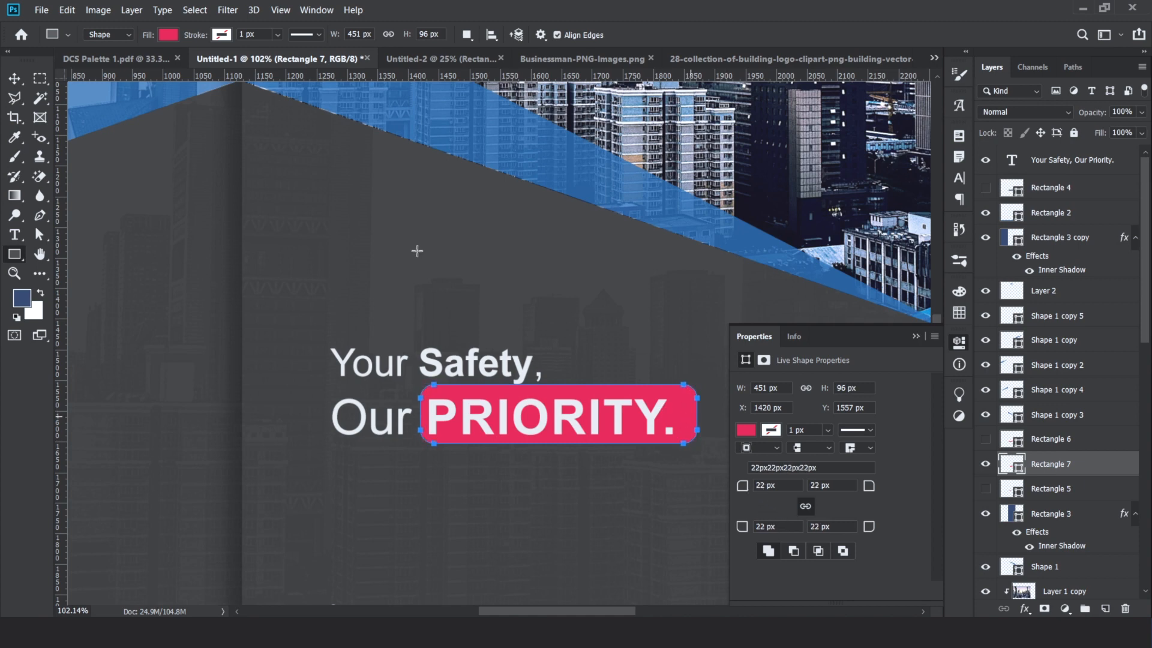
Scale the rounded pink rectangle behind "PRIORITY." to about 95% and nudge it down about 5 px to fit the word
{"action": "left_click", "coordinate": [13, 80]}
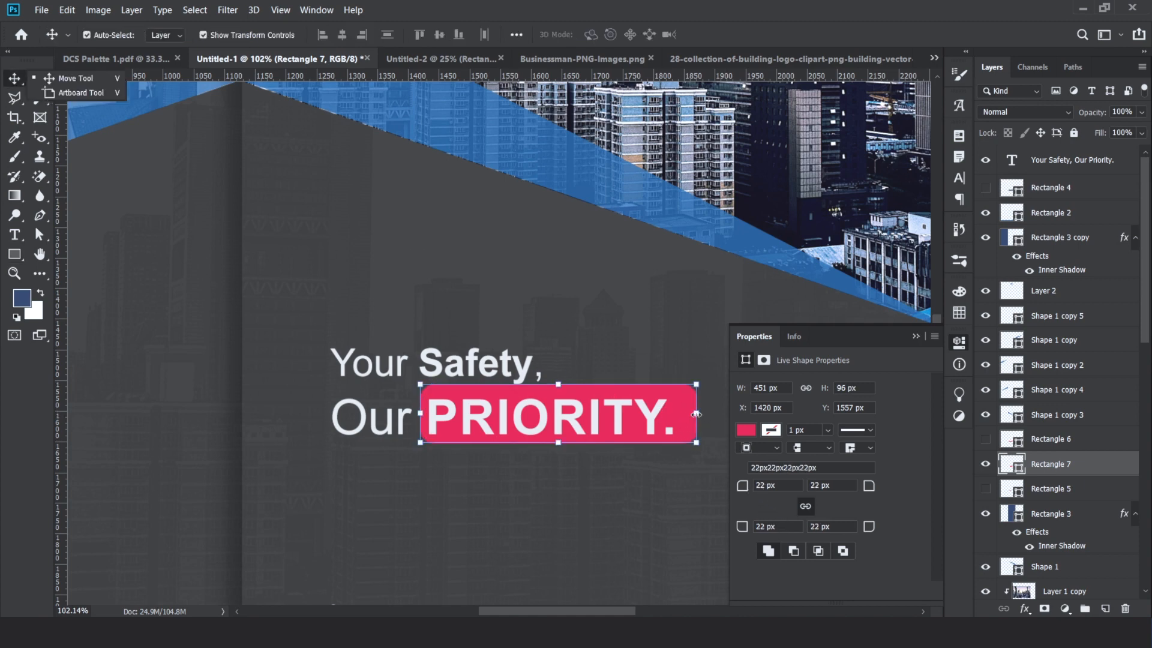
{"action": "key", "text": "ctrl+t"}
{"action": "left_click_drag", "start_coordinate": [695, 413], "coordinate": [681, 414]}
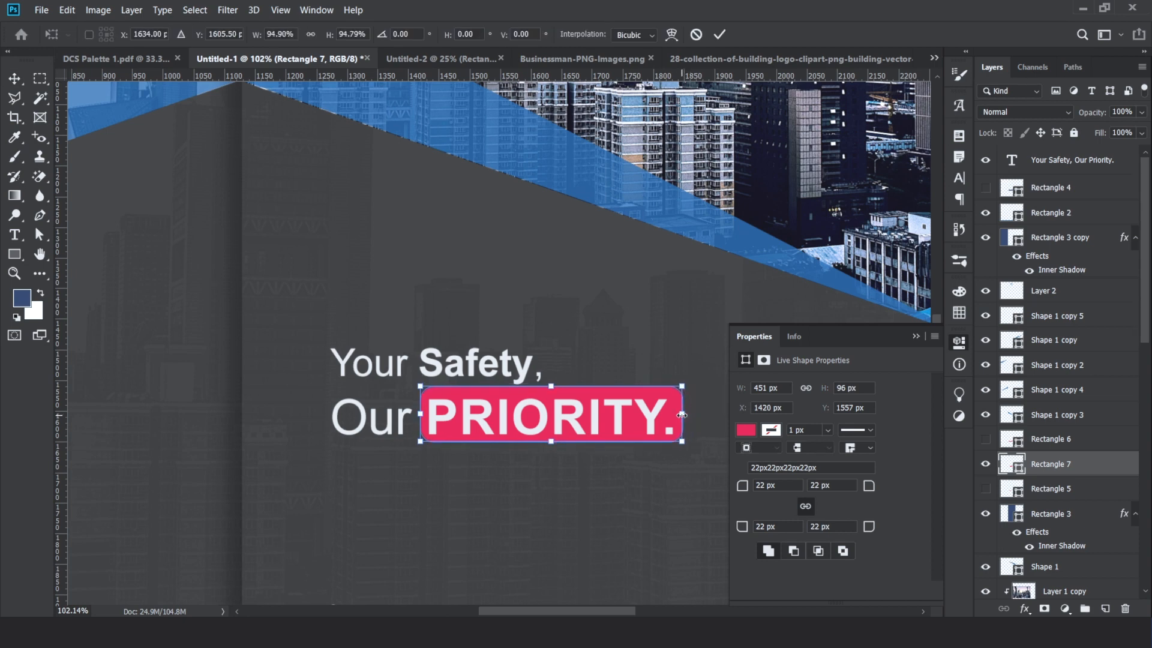
{"action": "key", "text": "Down"}
{"action": "key", "text": "Down"}
{"action": "key", "text": "Down"}
{"action": "key", "text": "Down"}
{"action": "key", "text": "Down"}
{"action": "key", "text": "Down"}
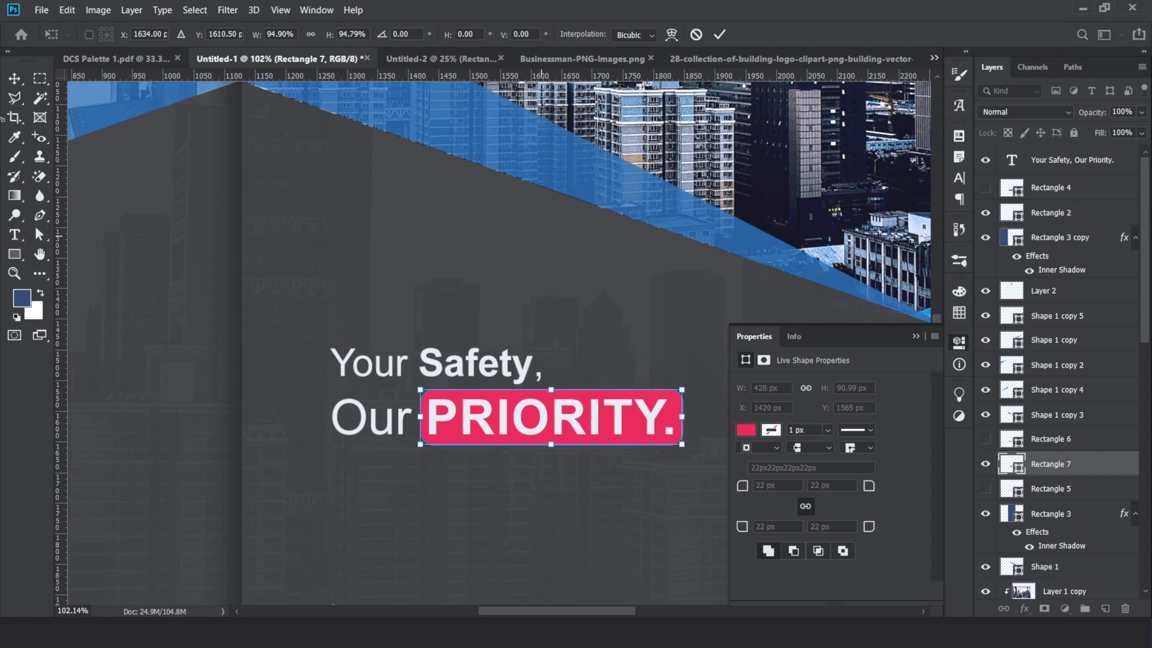
{"action": "left_click", "coordinate": [14, 78]}
{"action": "left_click", "coordinate": [234, 233]}
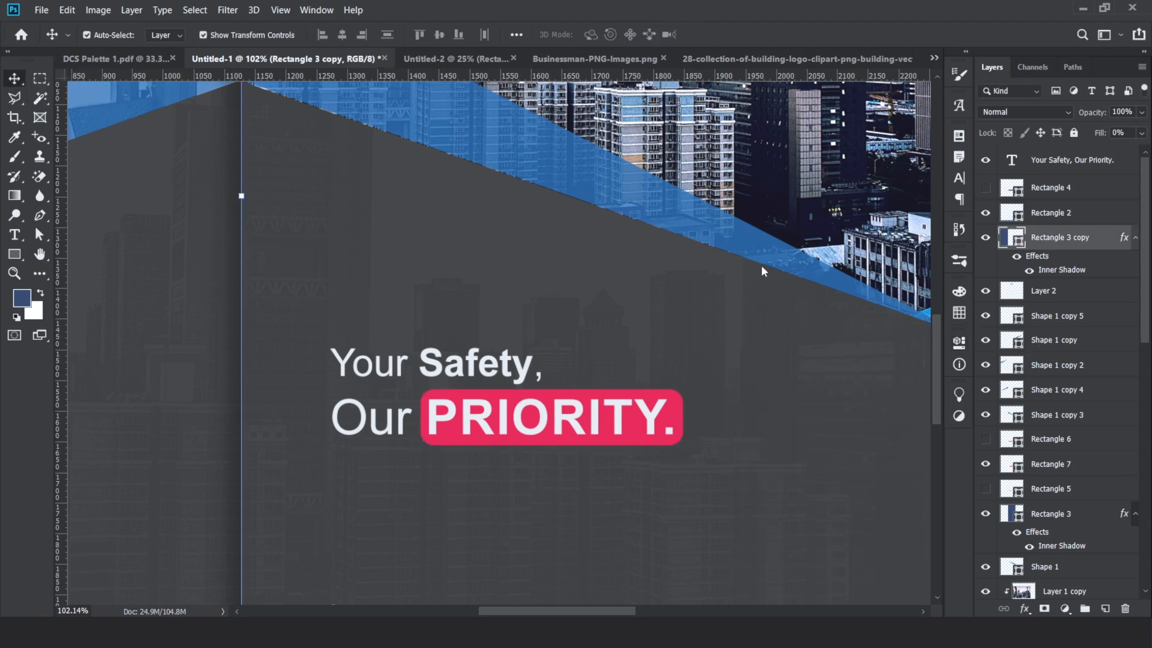
Move the Rectangle 6, Rectangle 5 and Rectangle 7 layers up so they sit in that order directly beneath Rectangle 4
{"action": "left_click", "coordinate": [660, 401]}
{"action": "left_click_drag", "start_coordinate": [1061, 444], "coordinate": [1061, 207]}
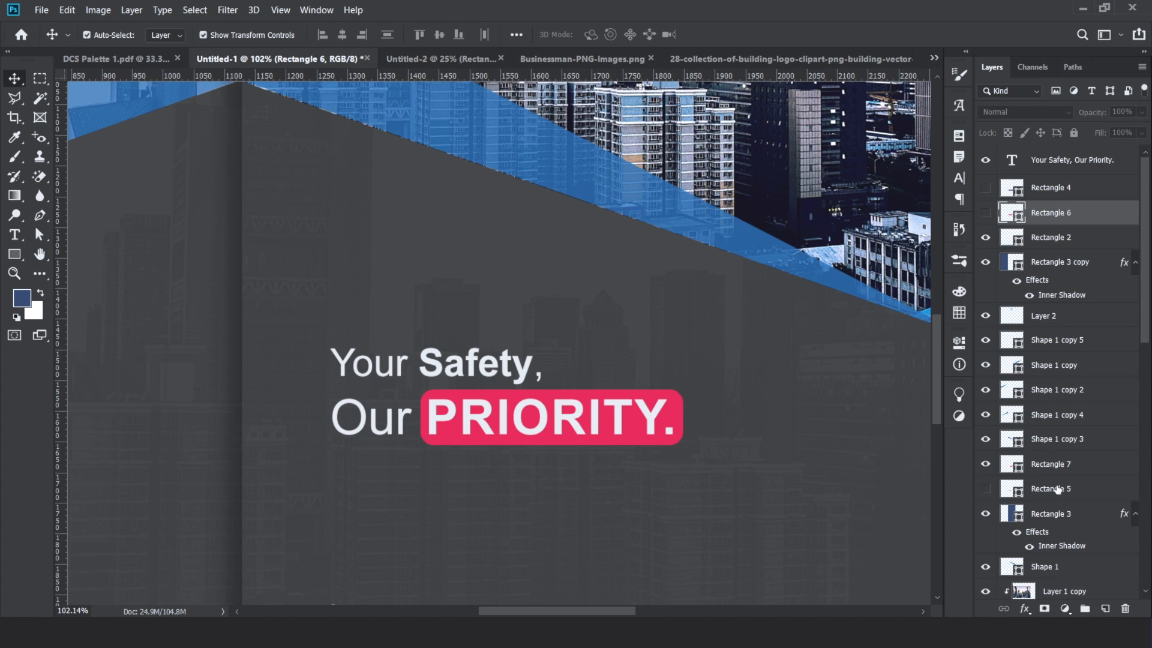
{"action": "left_click_drag", "start_coordinate": [1055, 235], "coordinate": [1056, 234]}
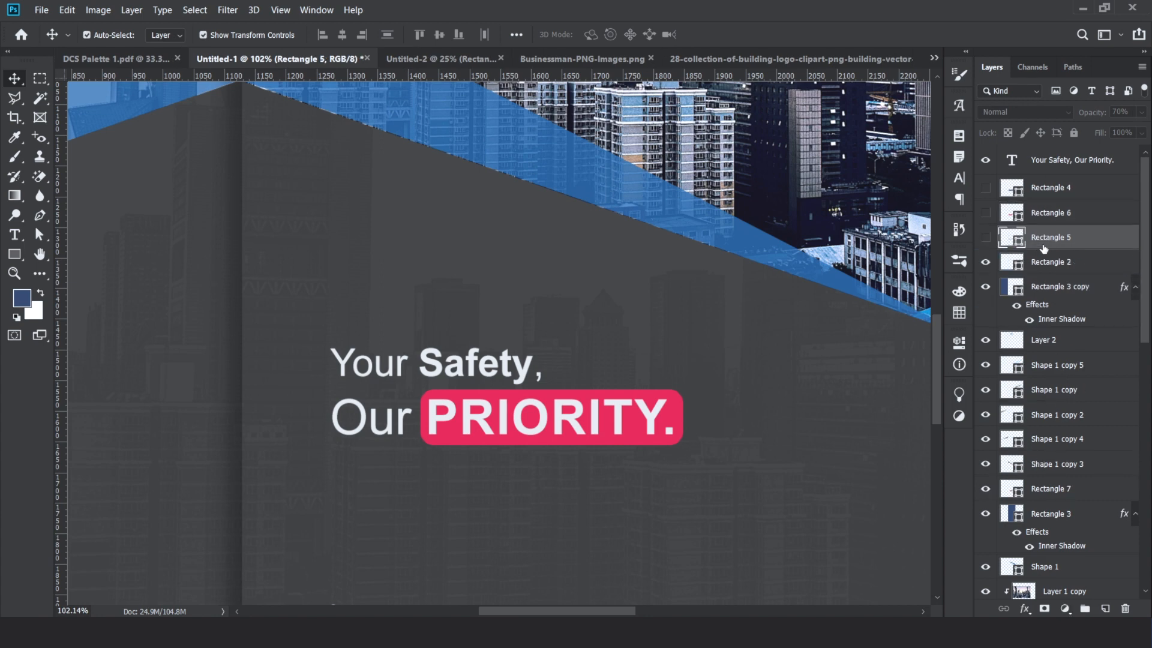
{"action": "left_click", "coordinate": [676, 406]}
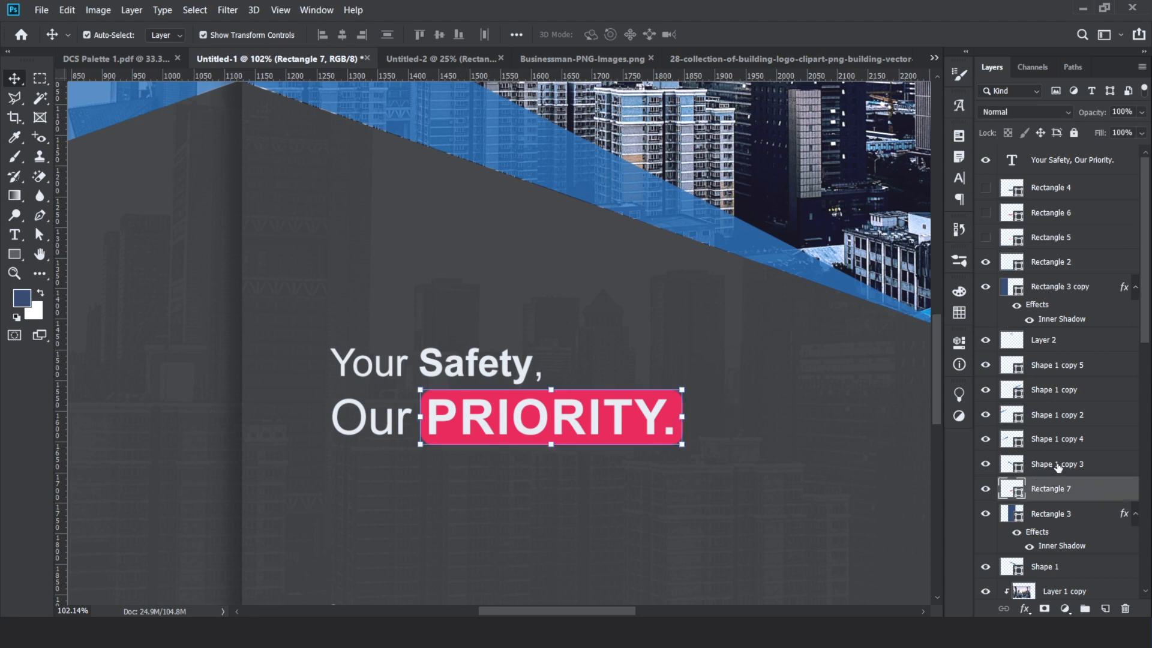
{"action": "left_click_drag", "start_coordinate": [1051, 484], "coordinate": [1033, 249]}
{"action": "scroll", "coordinate": [676, 430], "scroll_direction": "down", "scroll_amount": 5}
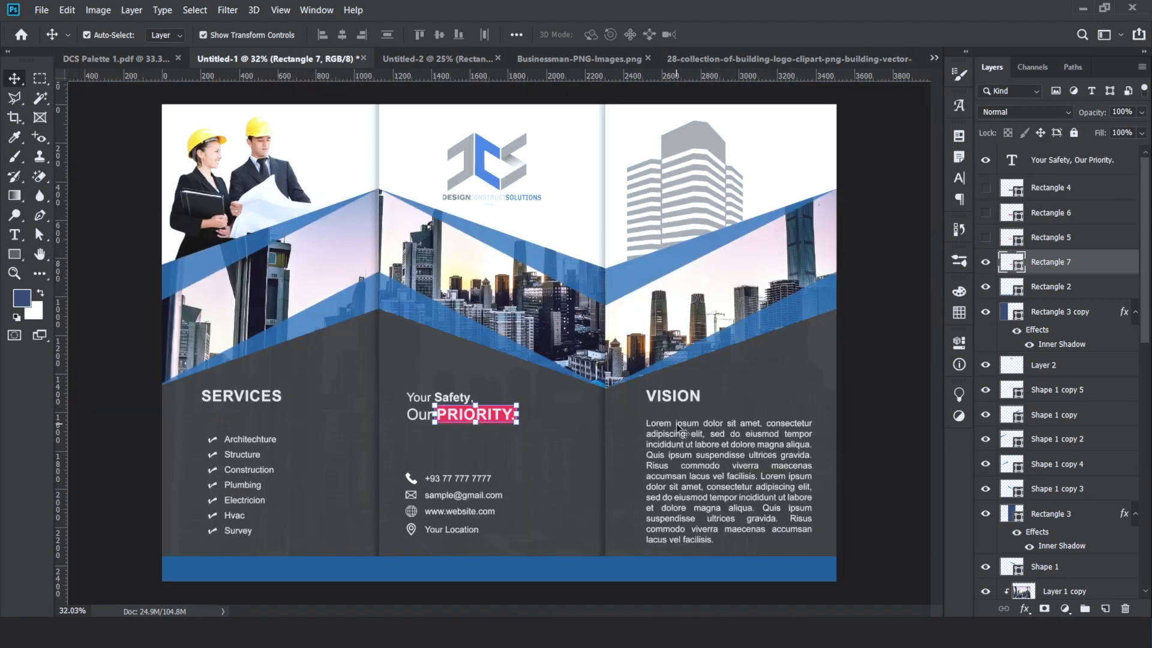
Compare the slogan highlight versions by toggling Rectangles 4, 5, 6 and 7, leaving only Rectangle 7 shown, and review the whole brochure
{"action": "left_click", "coordinate": [890, 336]}
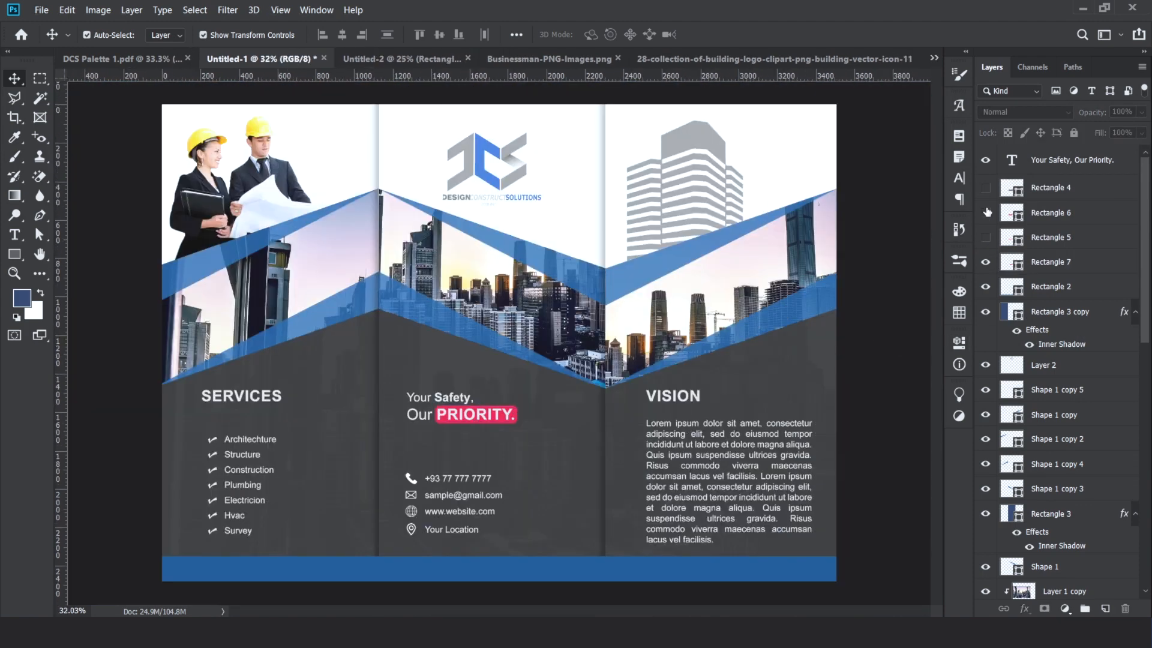
{"action": "left_click", "coordinate": [985, 262]}
{"action": "left_click", "coordinate": [986, 237]}
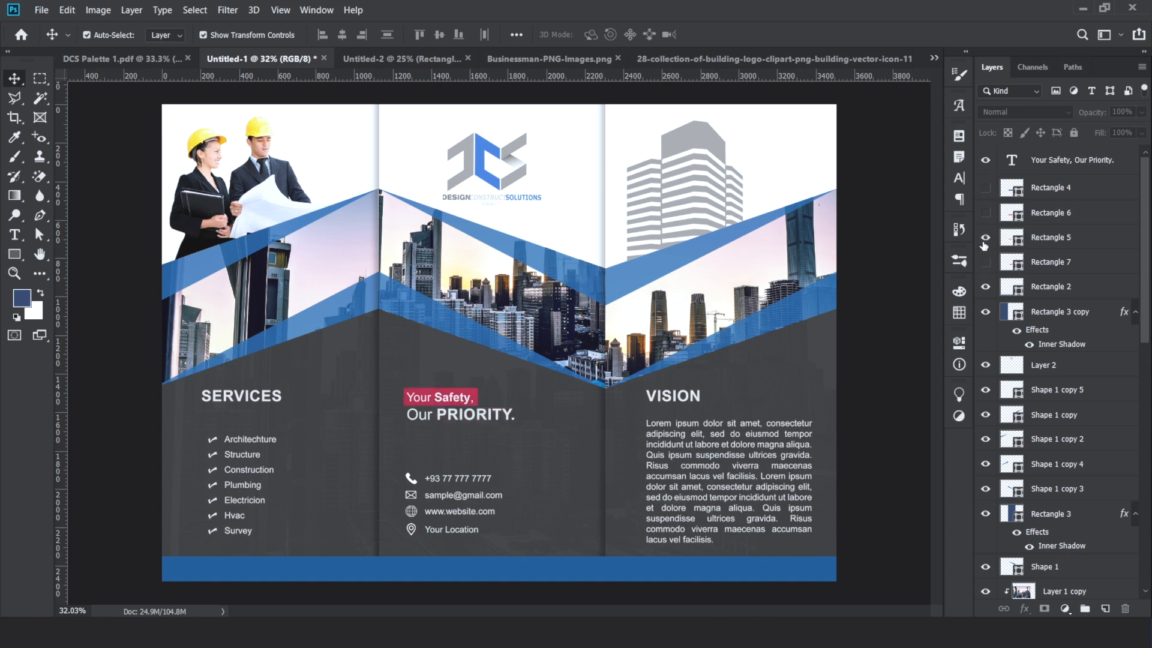
{"action": "left_click", "coordinate": [986, 216]}
{"action": "left_click", "coordinate": [985, 214]}
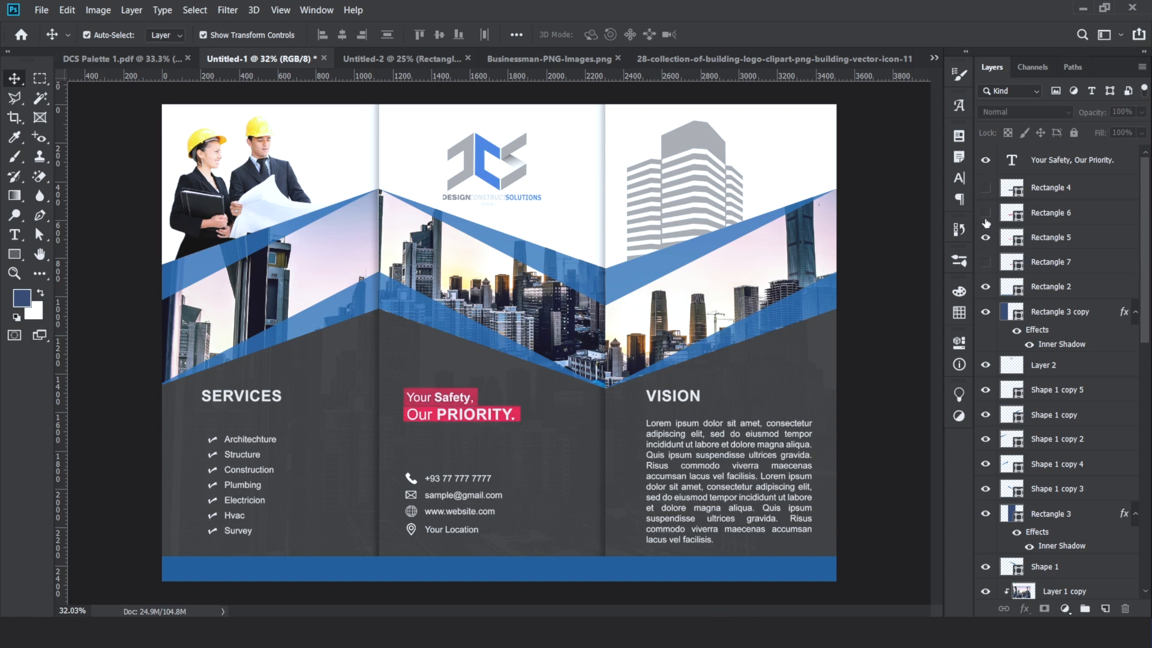
{"action": "left_click", "coordinate": [986, 237]}
{"action": "left_click", "coordinate": [985, 187]}
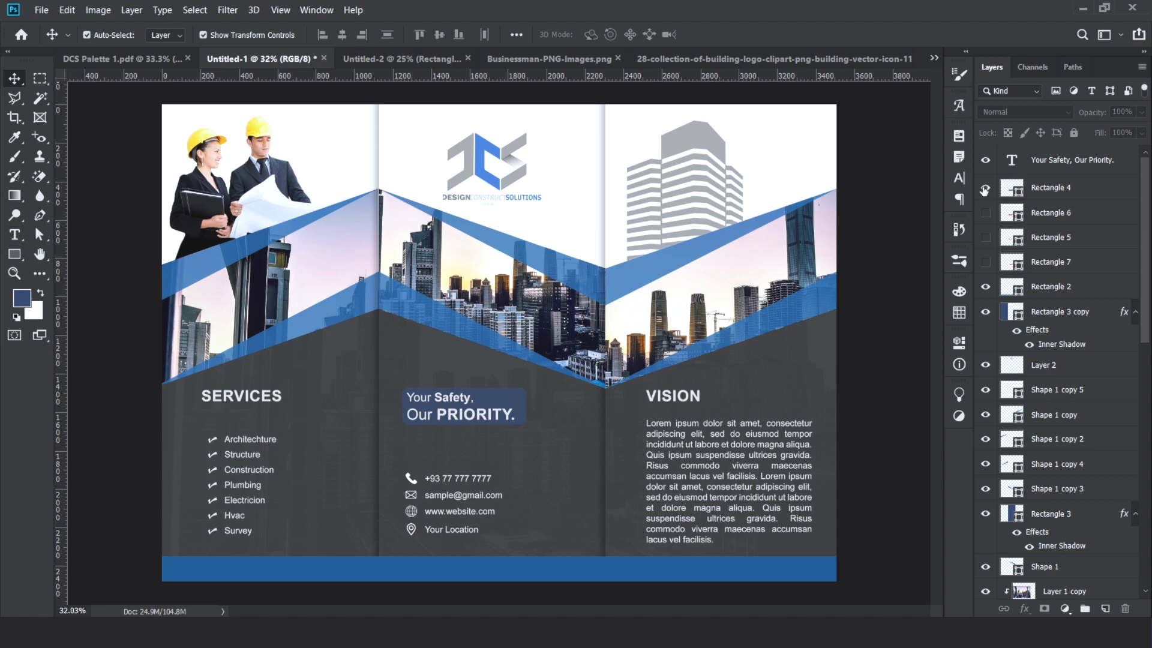
{"action": "left_click", "coordinate": [985, 187]}
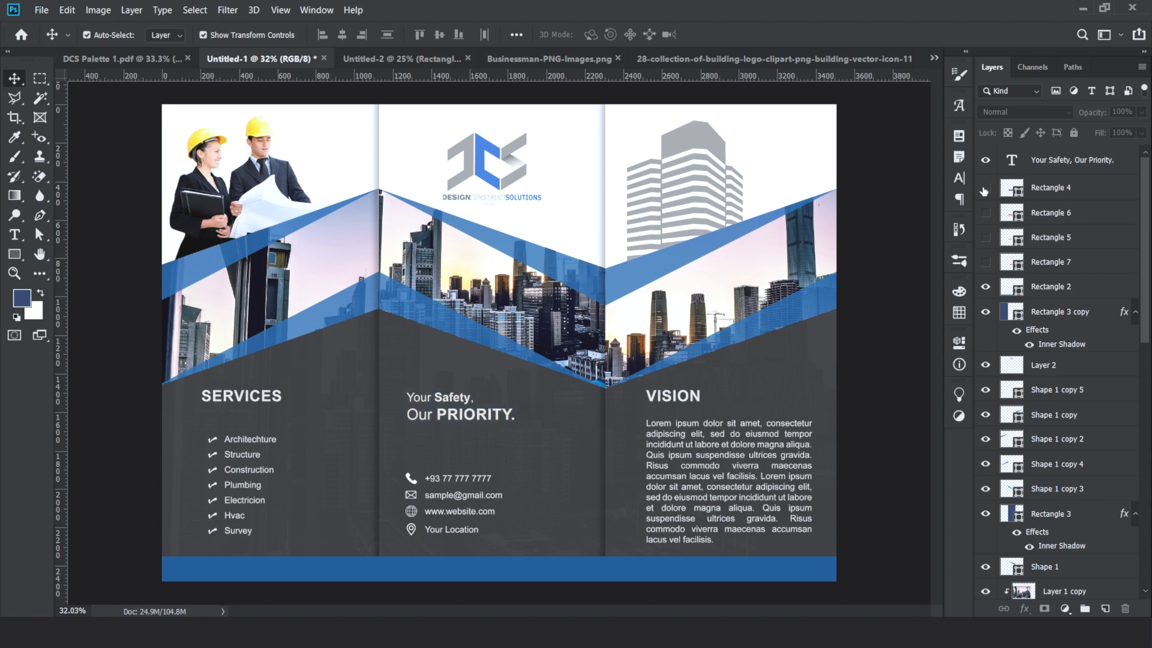
{"action": "left_click", "coordinate": [985, 263]}
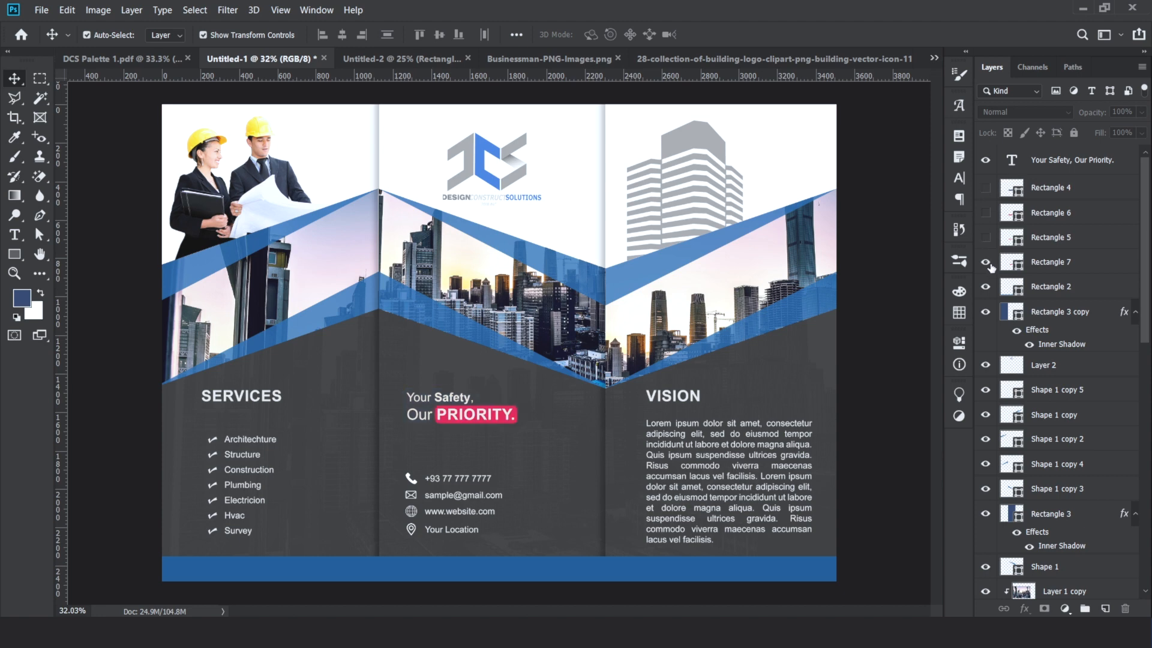
{"action": "scroll", "coordinate": [902, 256], "scroll_direction": "down", "scroll_amount": 2}
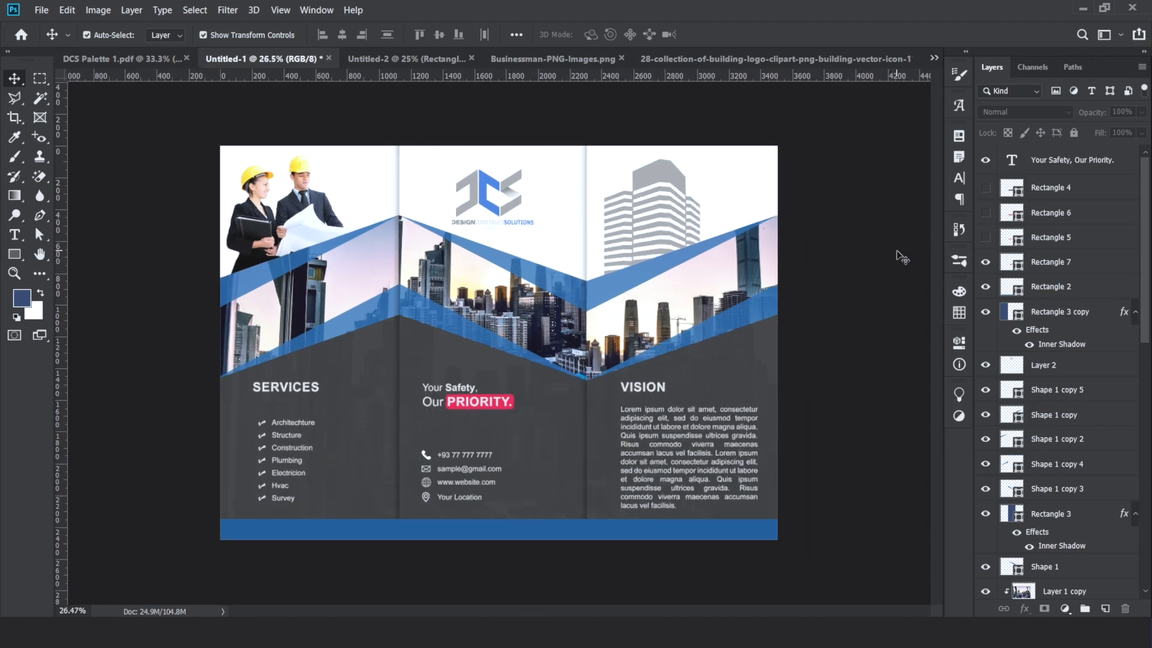
{"action": "scroll", "coordinate": [901, 255], "scroll_direction": "down", "scroll_amount": 3}
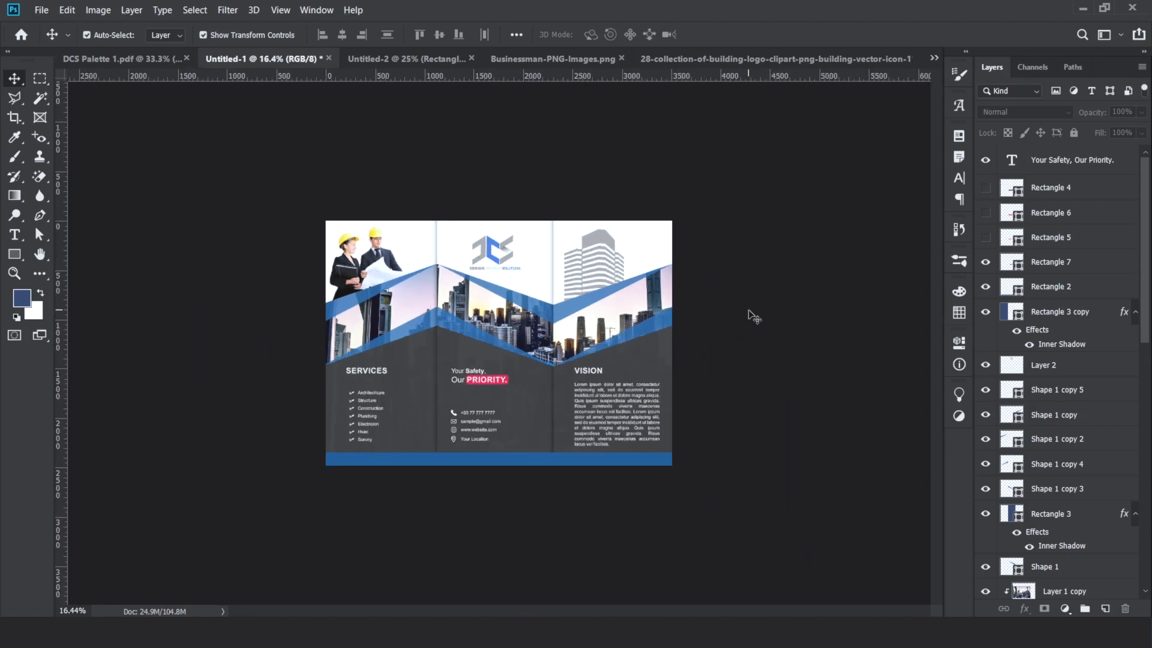
Add an inner shadow to the pink rectangle behind "PRIORITY." with 71% opacity, 6 px distance and 7 px size
{"action": "scroll", "coordinate": [754, 316], "scroll_direction": "up", "scroll_amount": 2}
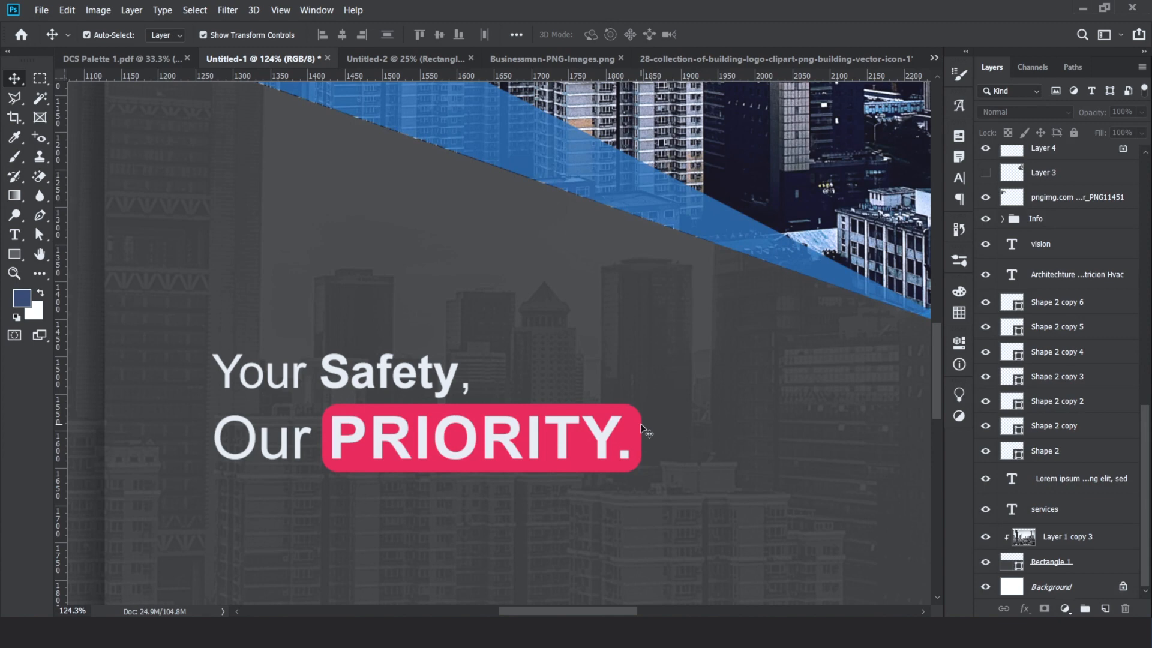
{"action": "left_click", "coordinate": [638, 424]}
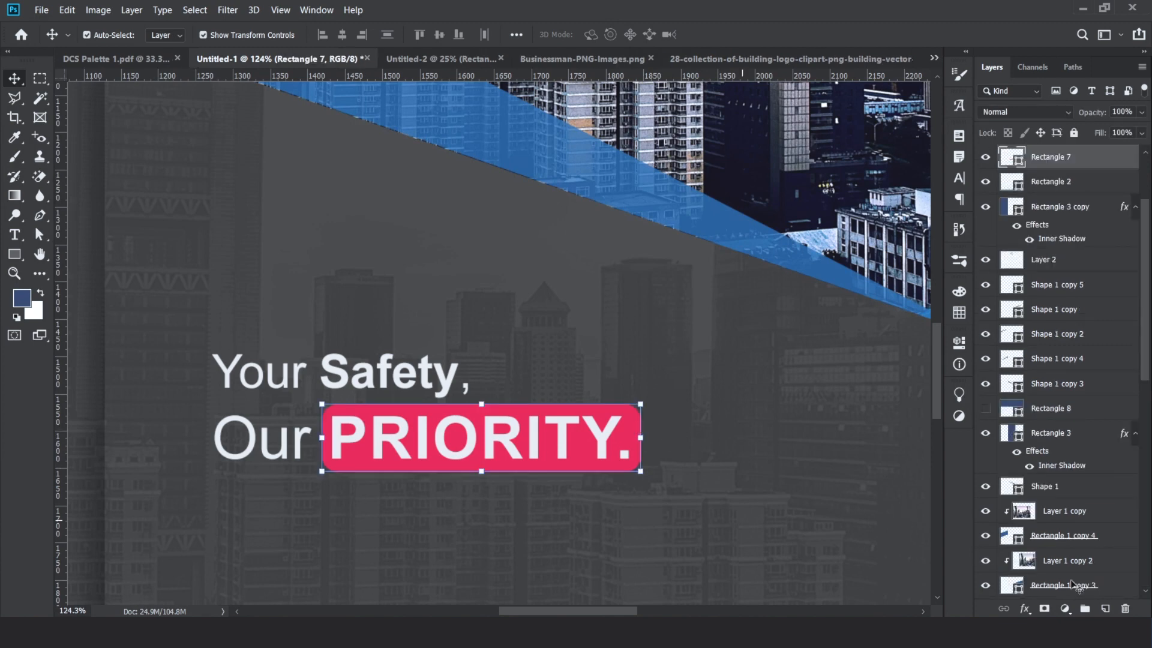
{"action": "left_click", "coordinate": [1024, 608]}
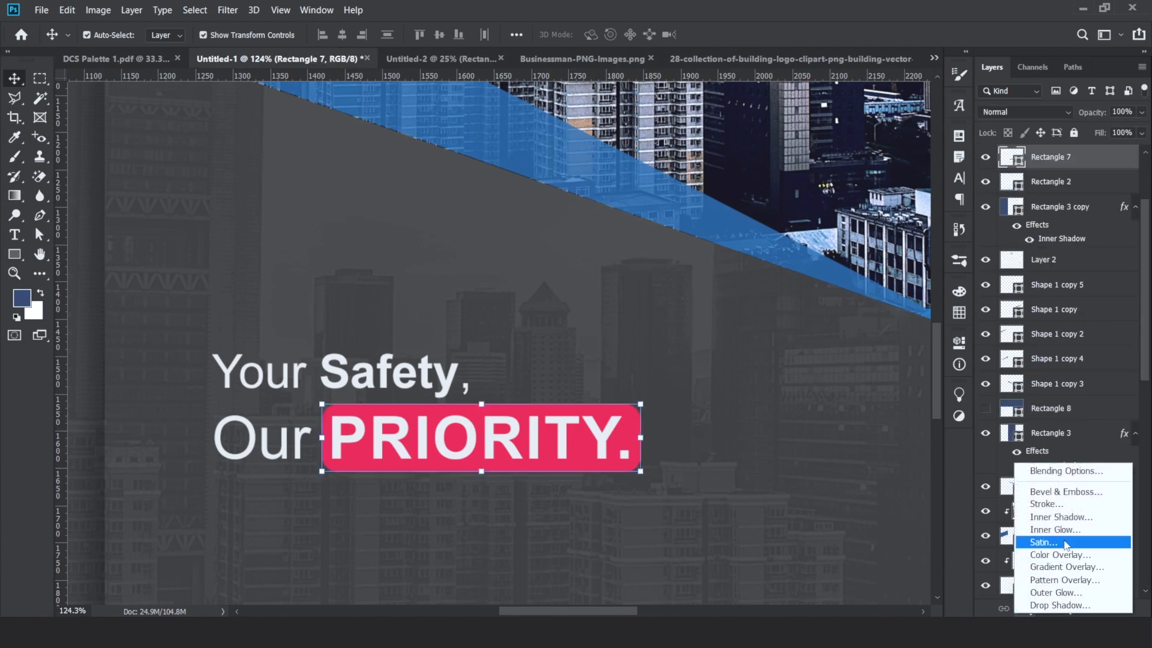
{"action": "left_click", "coordinate": [1060, 516]}
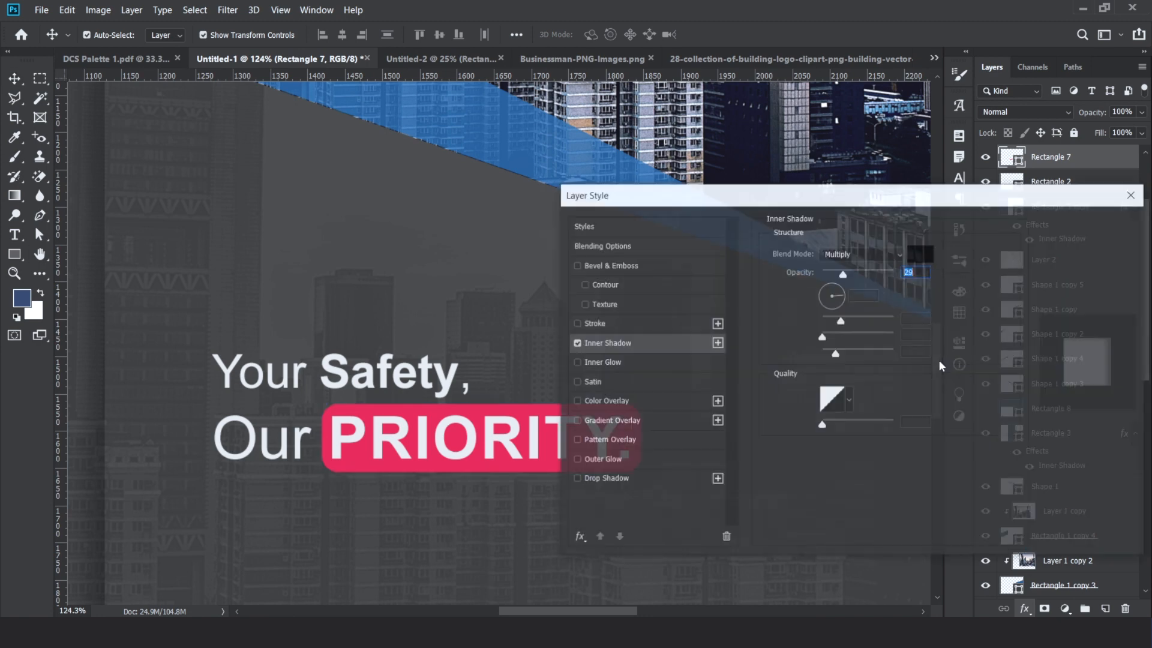
{"action": "left_click_drag", "start_coordinate": [840, 321], "coordinate": [829, 358]}
{"action": "mouse_move", "coordinate": [842, 273]}
{"action": "left_mouse_down"}
{"action": "mouse_move", "coordinate": [873, 274]}
{"action": "mouse_move", "coordinate": [849, 292]}
{"action": "mouse_move", "coordinate": [863, 278]}
{"action": "left_mouse_up"}
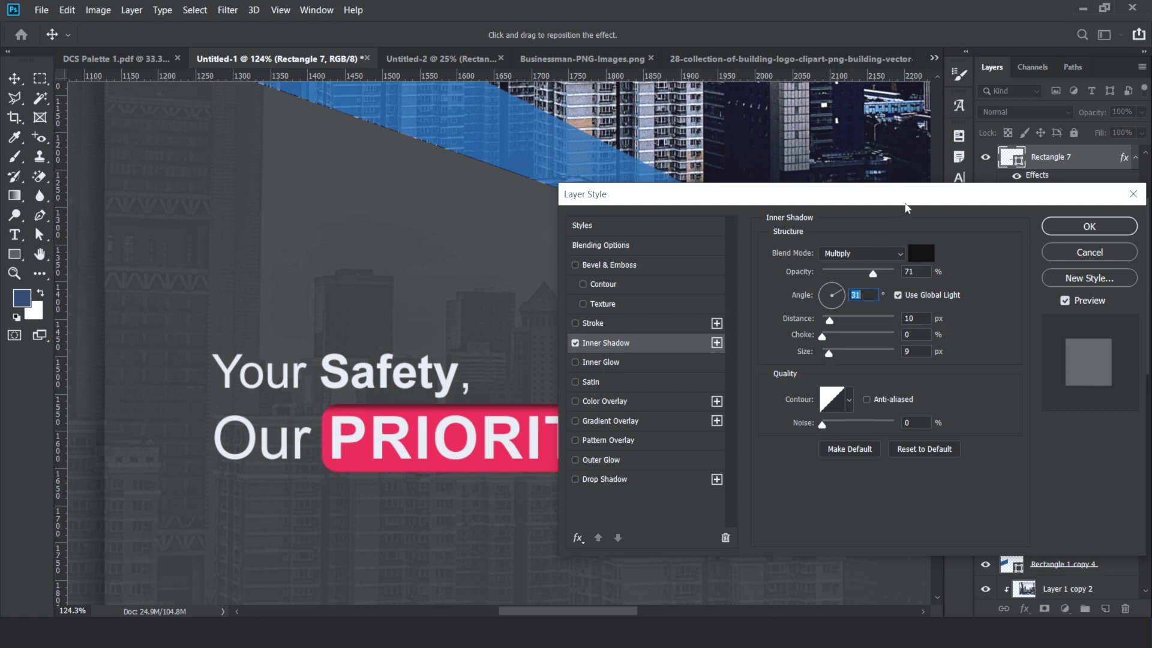
{"action": "left_click_drag", "start_coordinate": [858, 194], "coordinate": [836, 12]}
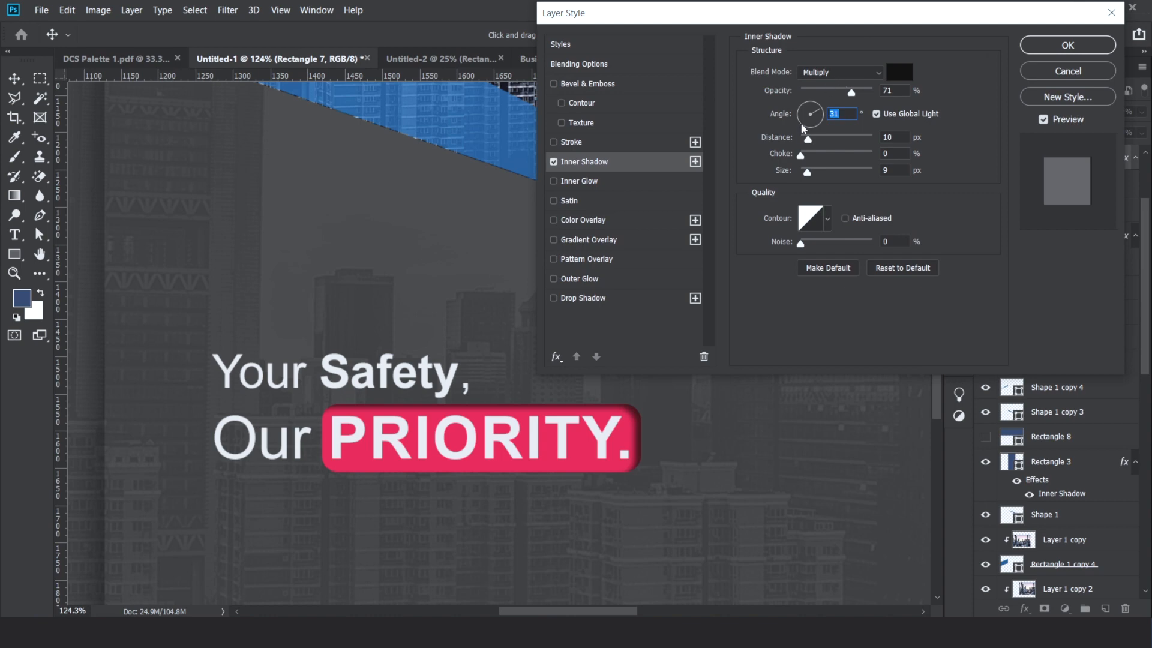
{"action": "left_click_drag", "start_coordinate": [809, 139], "coordinate": [806, 174]}
{"action": "left_click", "coordinate": [1112, 38]}
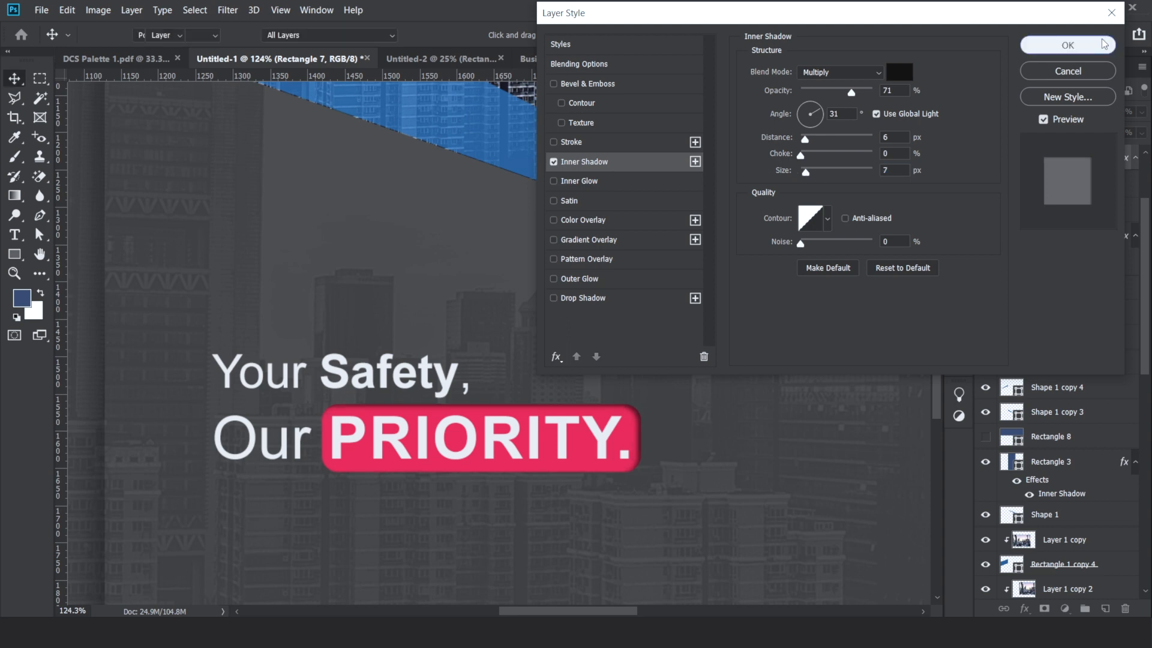
Inspect the slogan's shadowed pink highlight at different zoom levels, select the slogan text and open its layer effects list
{"action": "scroll", "coordinate": [559, 279], "scroll_direction": "down", "scroll_amount": 5}
{"action": "left_click", "coordinate": [653, 363]}
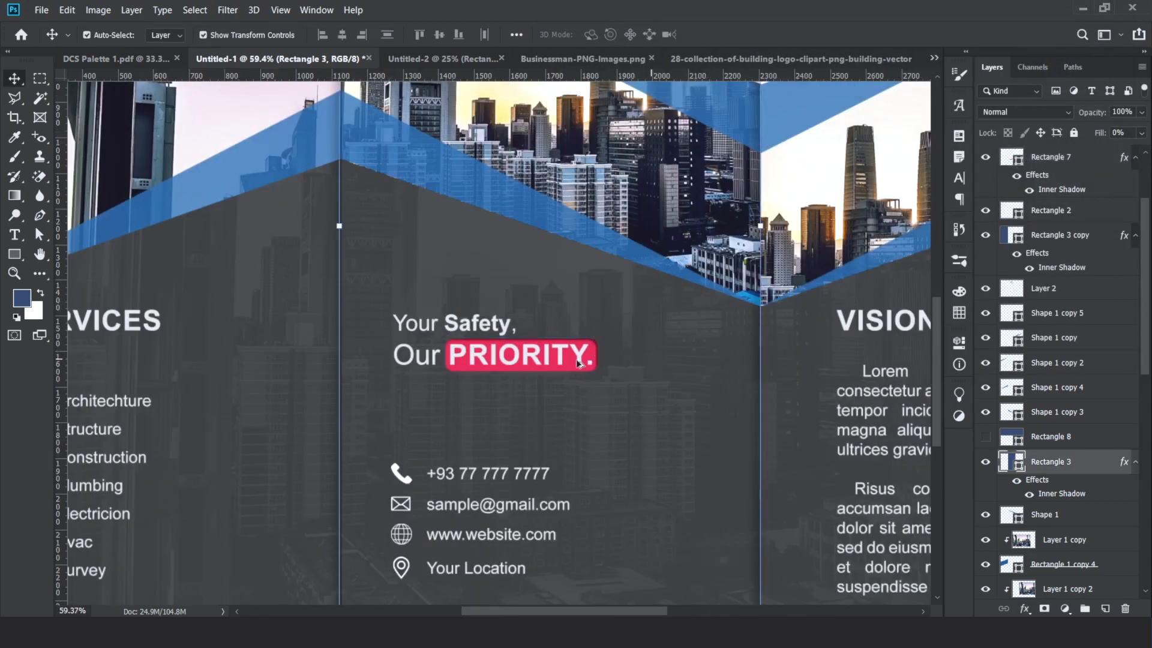
{"action": "scroll", "coordinate": [486, 367], "scroll_direction": "up", "scroll_amount": 5}
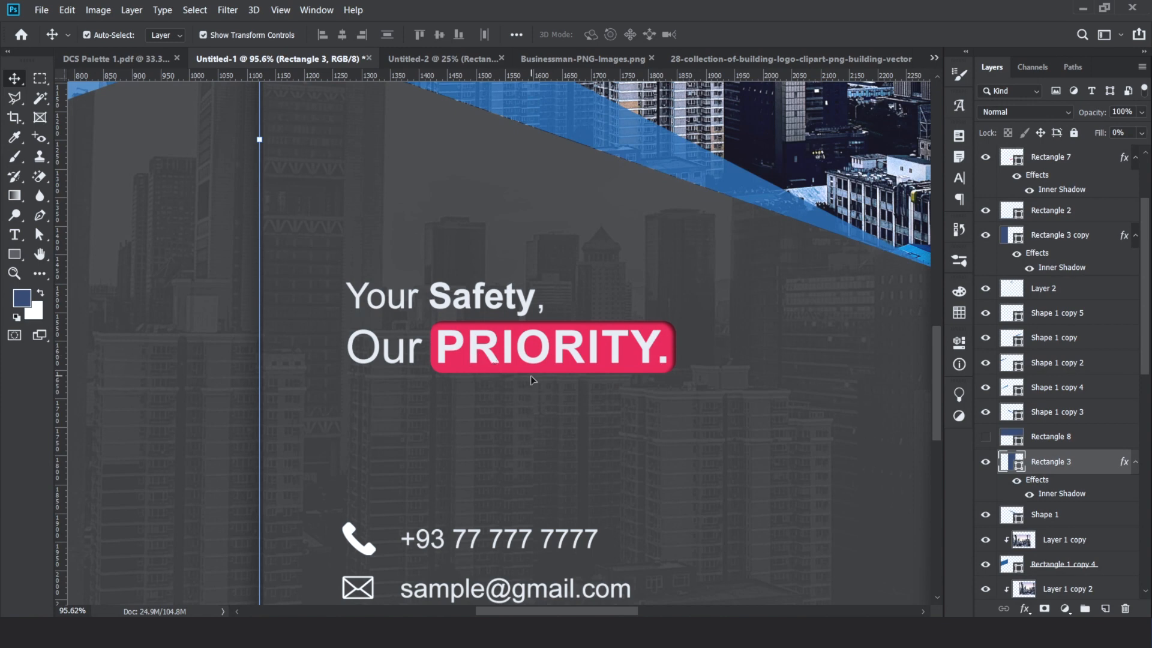
{"action": "scroll", "coordinate": [533, 350], "scroll_direction": "up", "scroll_amount": 5}
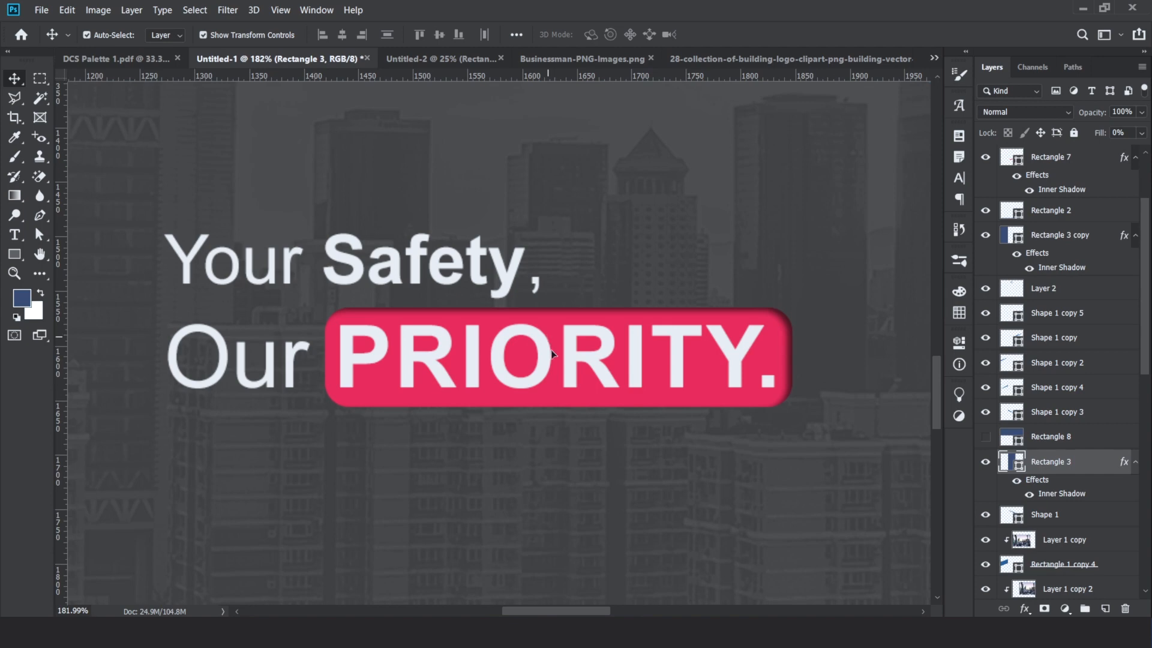
{"action": "left_click", "coordinate": [580, 363]}
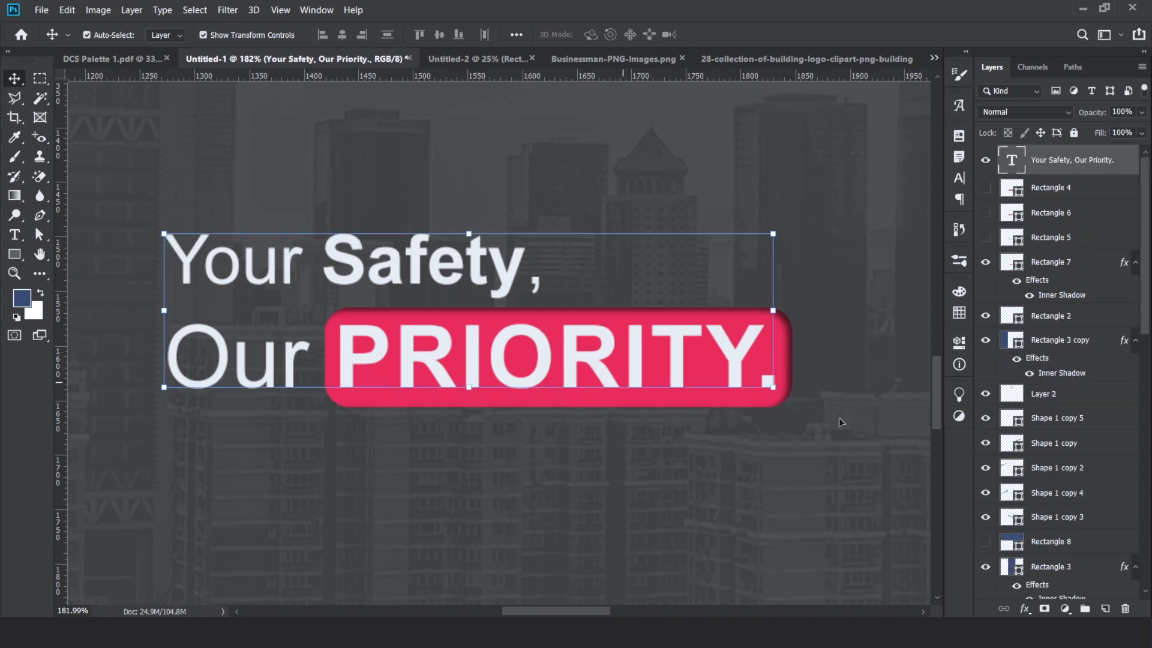
{"action": "left_click", "coordinate": [1025, 609]}
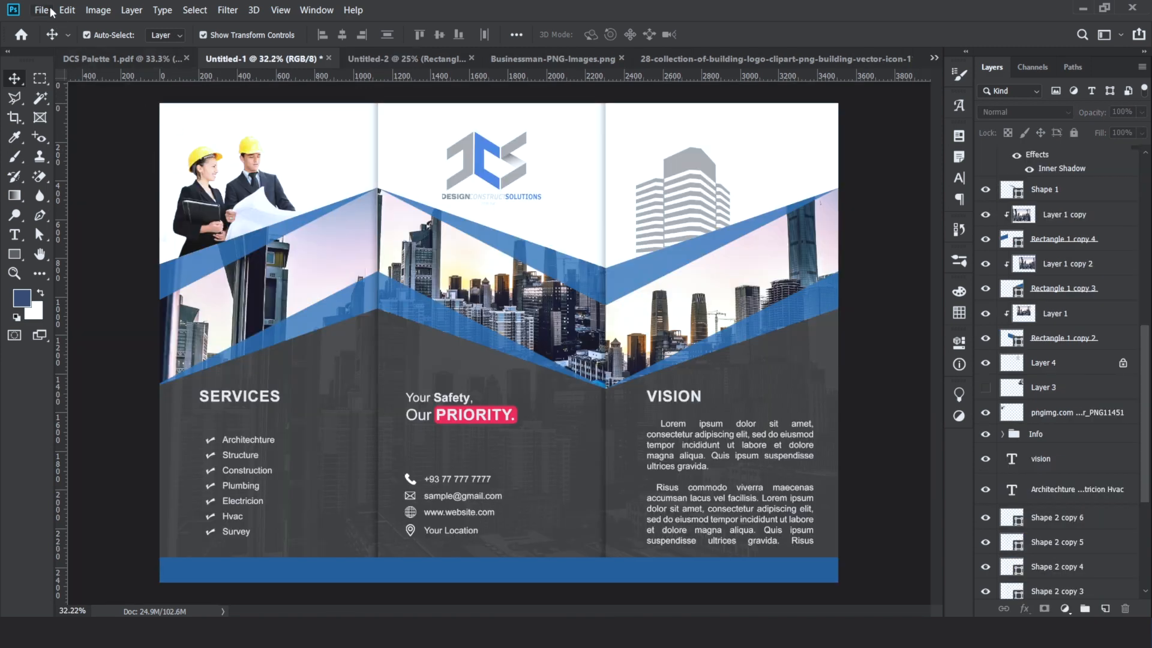
Start saving the brochure document and create and open a new folder named 2023 on the DATA (E:) drive
{"action": "left_click", "coordinate": [42, 11]}
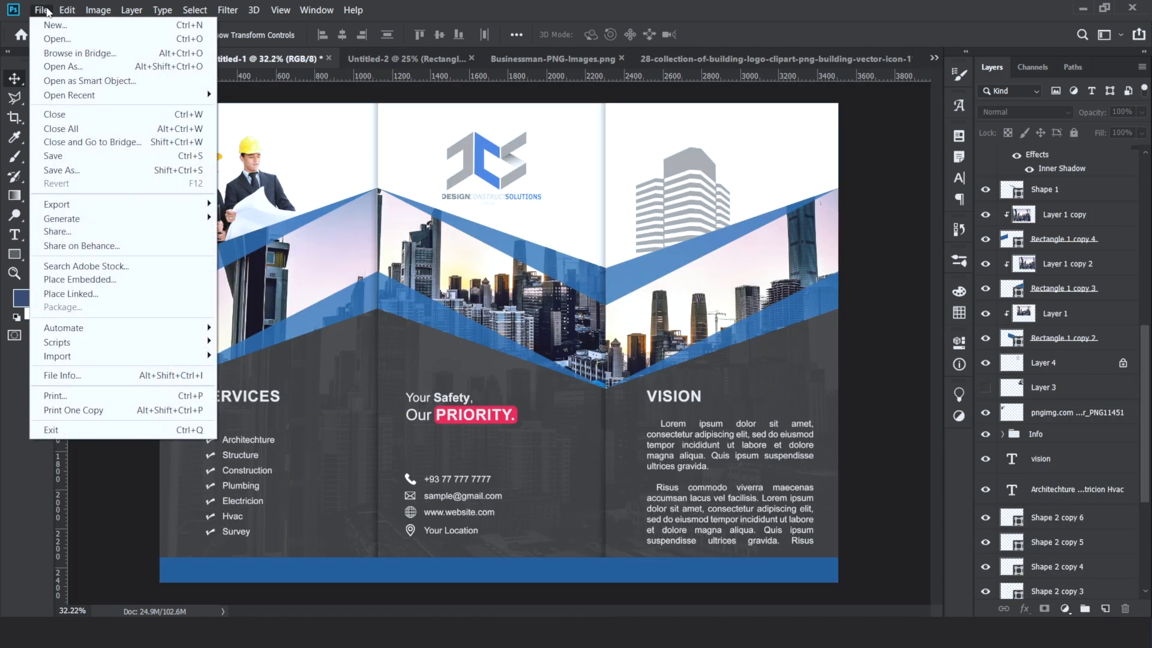
{"action": "left_click", "coordinate": [93, 159]}
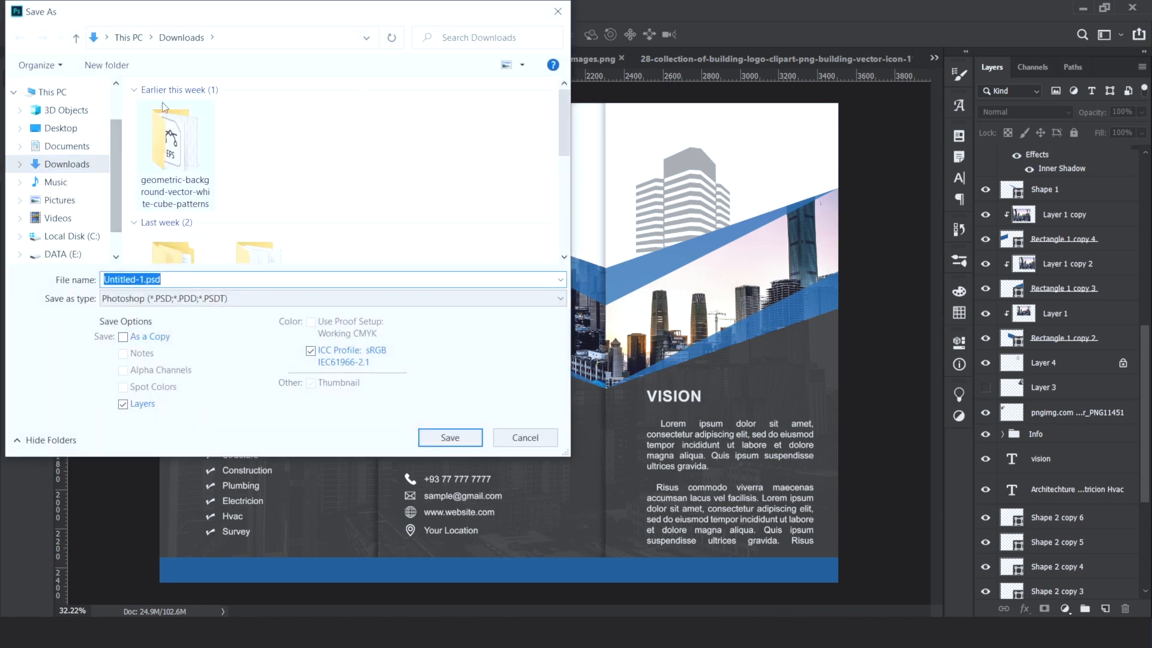
{"action": "scroll", "coordinate": [74, 182], "scroll_direction": "down", "scroll_amount": 1}
{"action": "left_click", "coordinate": [71, 212]}
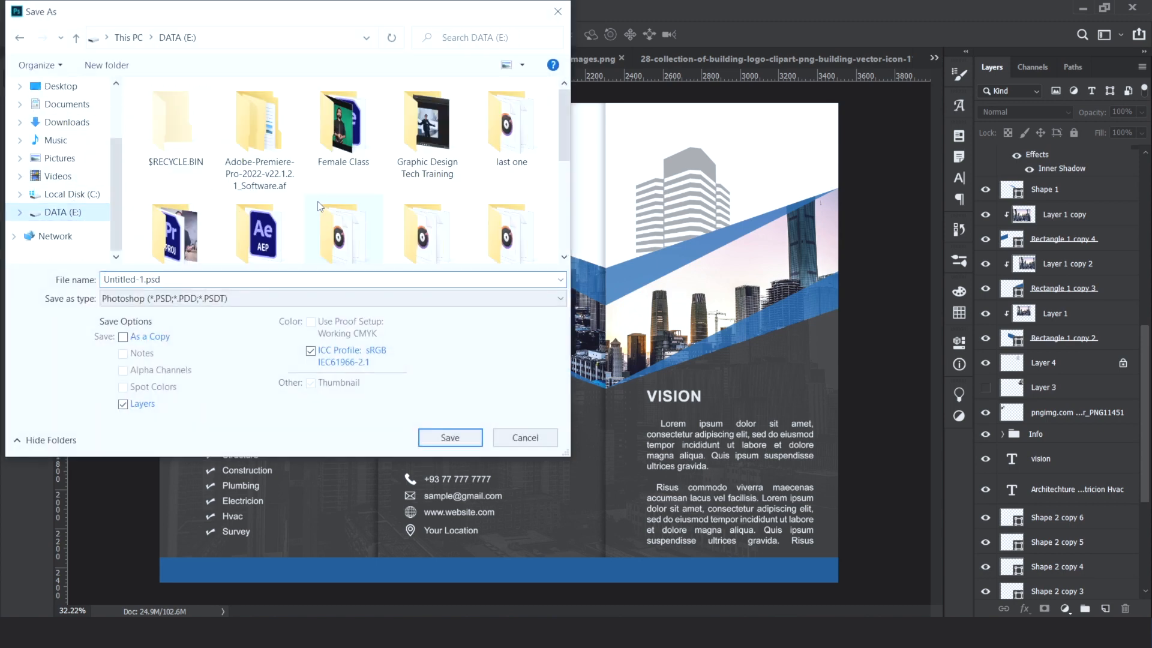
{"action": "right_click", "coordinate": [158, 184]}
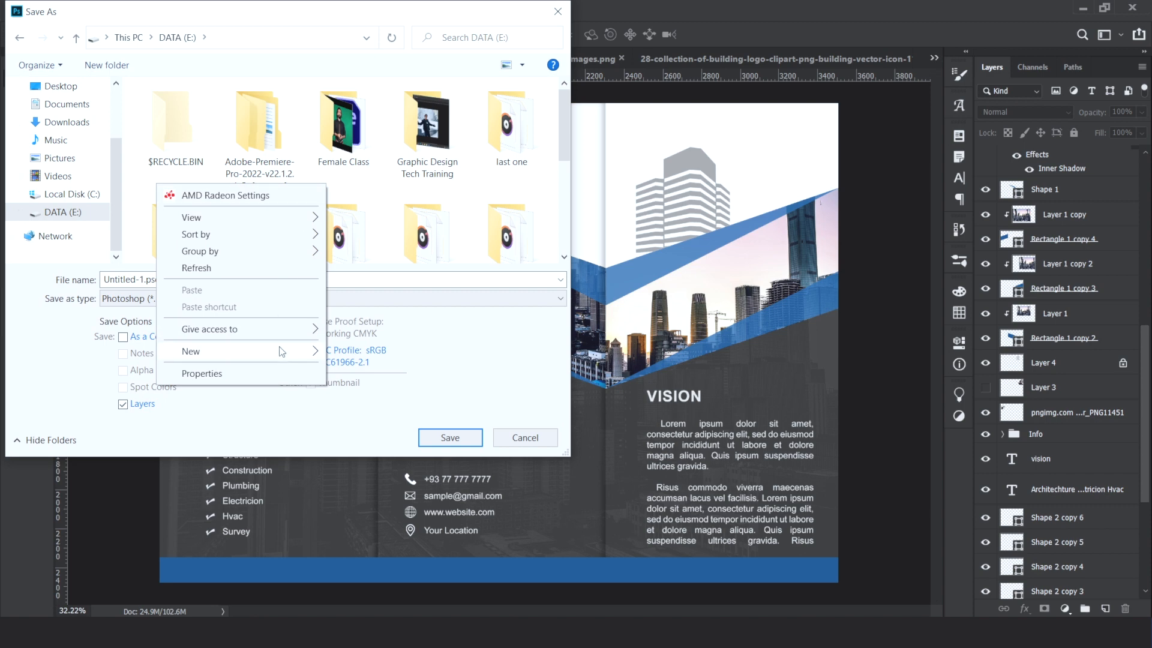
{"action": "mouse_move", "coordinate": [282, 351]}
{"action": "left_click", "coordinate": [348, 361]}
{"action": "type", "text": "2"}
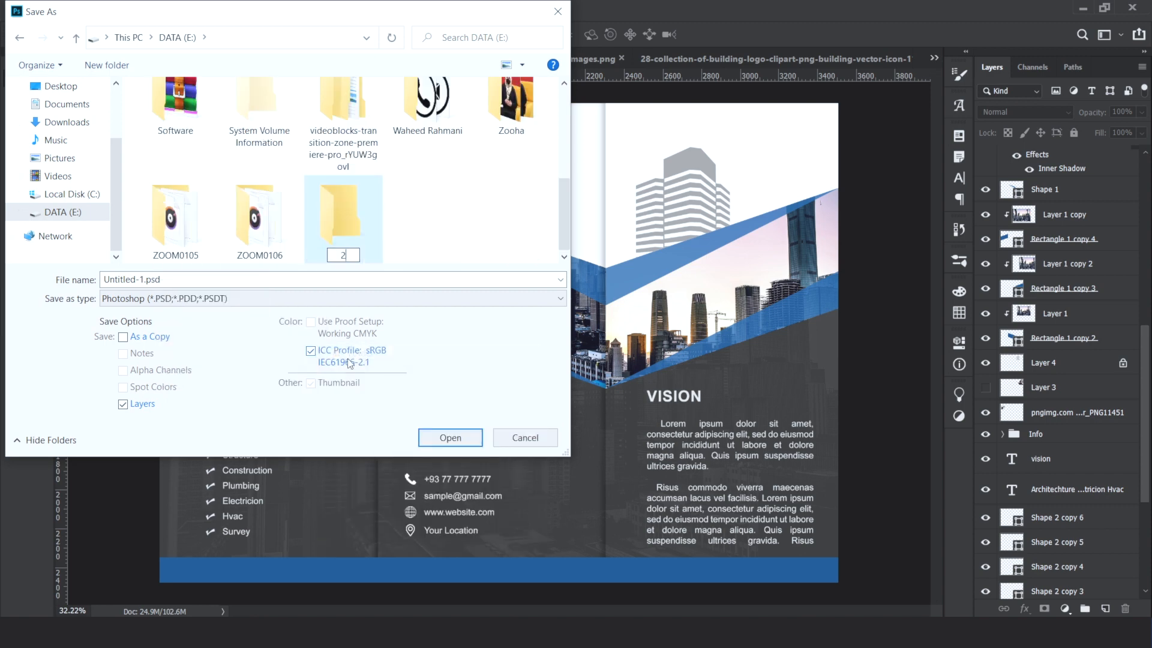
{"action": "type", "text": "023"}
{"action": "key", "text": "Return"}
{"action": "key", "text": "Return"}
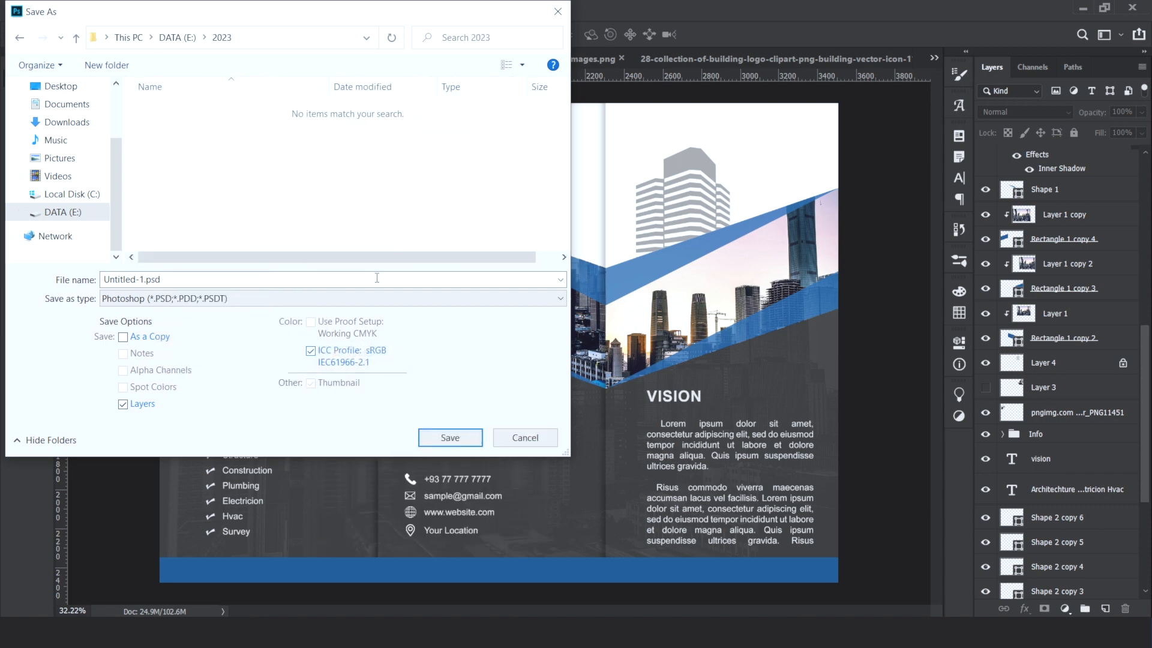
Create a folder named Branding inside the 2023 folder and open it as the save location
{"action": "right_click", "coordinate": [356, 151]}
{"action": "left_click", "coordinate": [359, 330]}
{"action": "right_click", "coordinate": [271, 147]}
{"action": "mouse_move", "coordinate": [239, 340]}
{"action": "left_click", "coordinate": [336, 333]}
{"action": "type", "text": "Branding"}
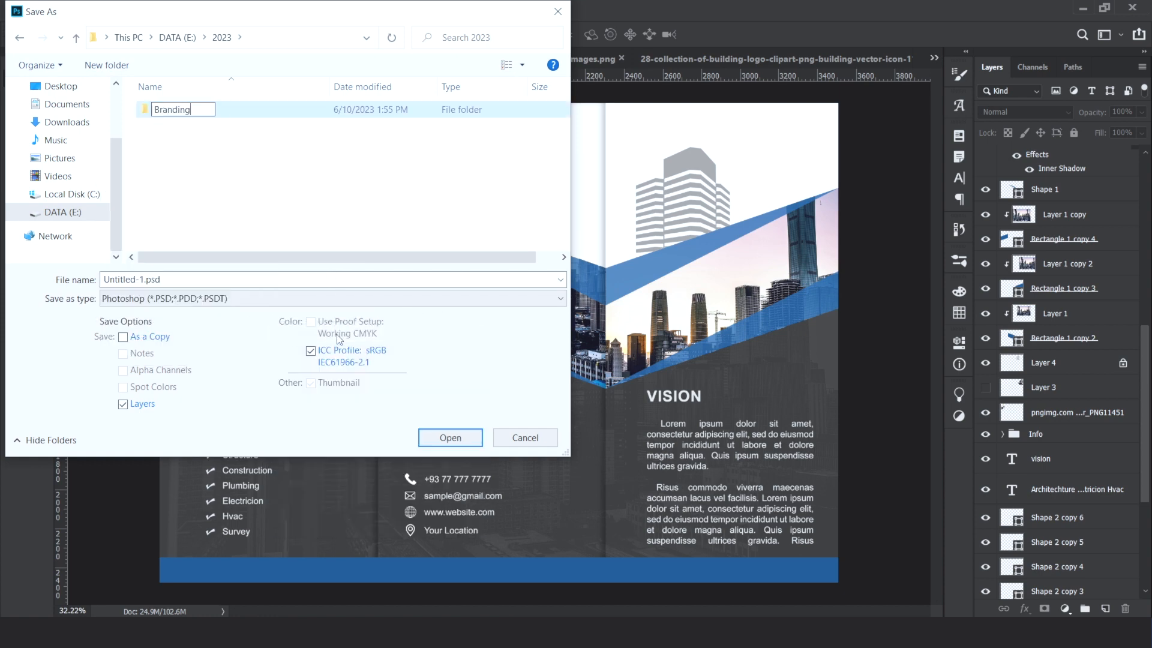
{"action": "key", "text": "Return"}
{"action": "key", "text": "Return"}
Save the document as a Photoshop file named Brochure in the Branding folder with Maximize Compatibility on
{"action": "left_click", "coordinate": [172, 274]}
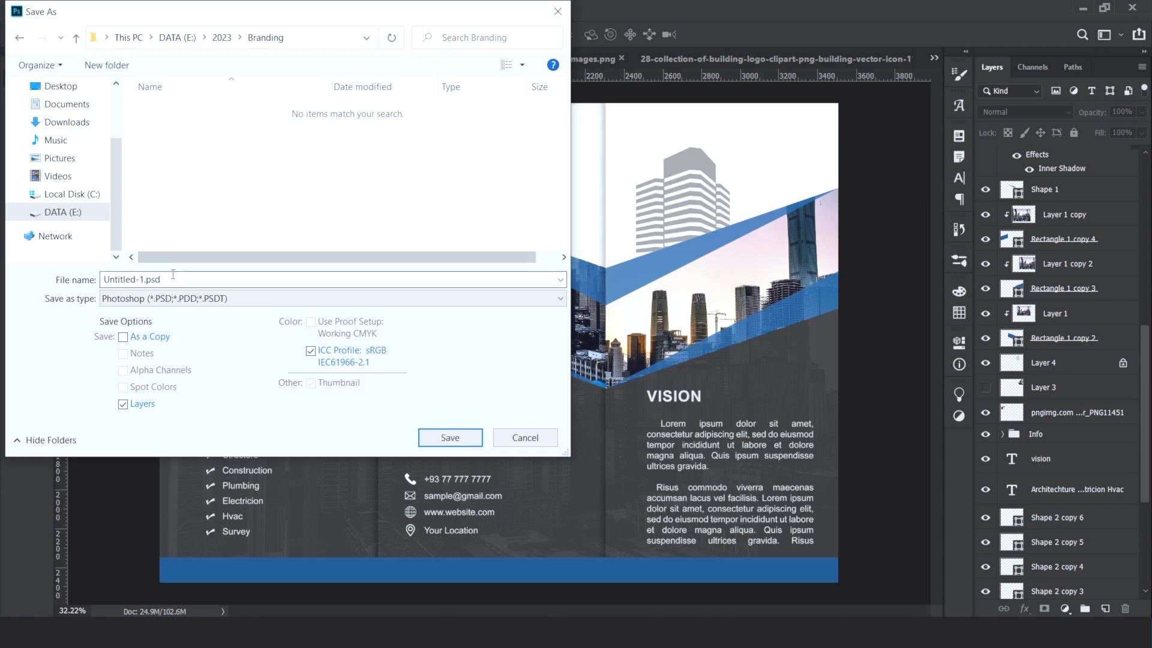
{"action": "key", "text": "ctrl+a"}
{"action": "type", "text": "B"}
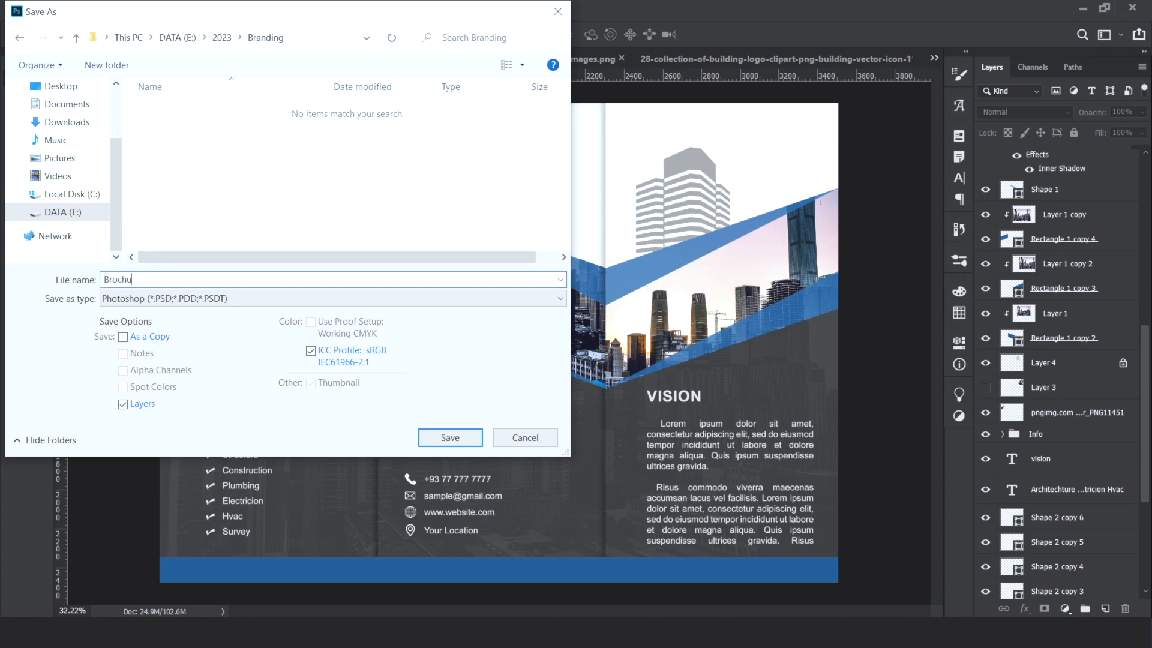
{"action": "type", "text": "rochure"}
{"action": "key", "text": "Return"}
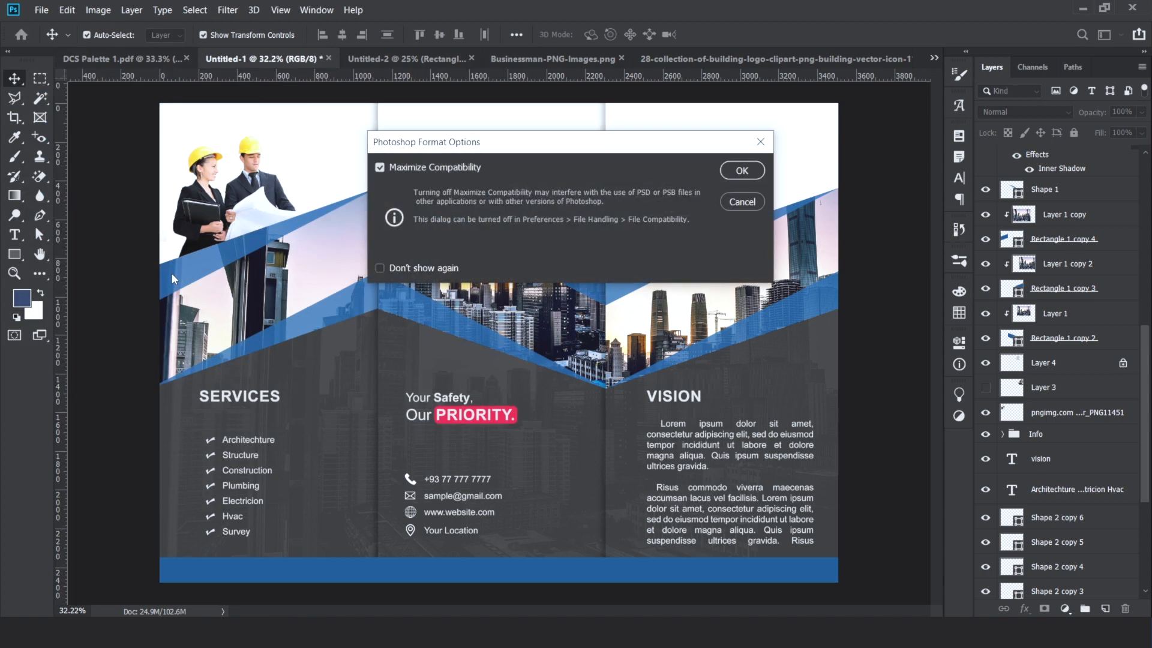
{"action": "key", "text": "Return"}
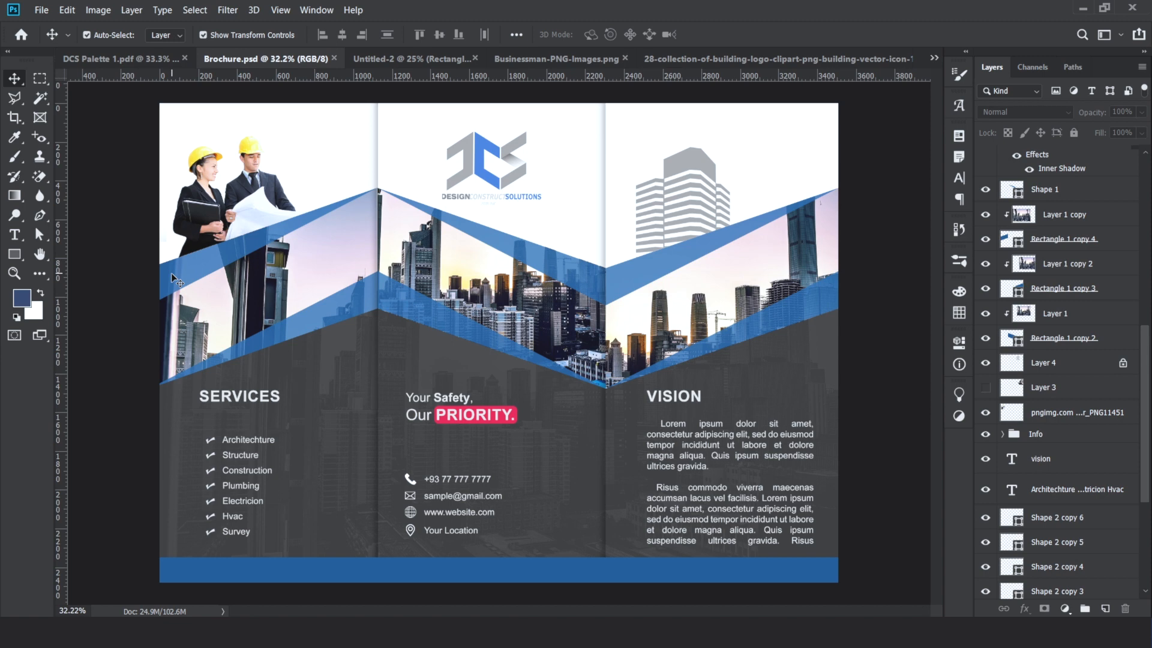
{"action": "left_click", "coordinate": [41, 10]}
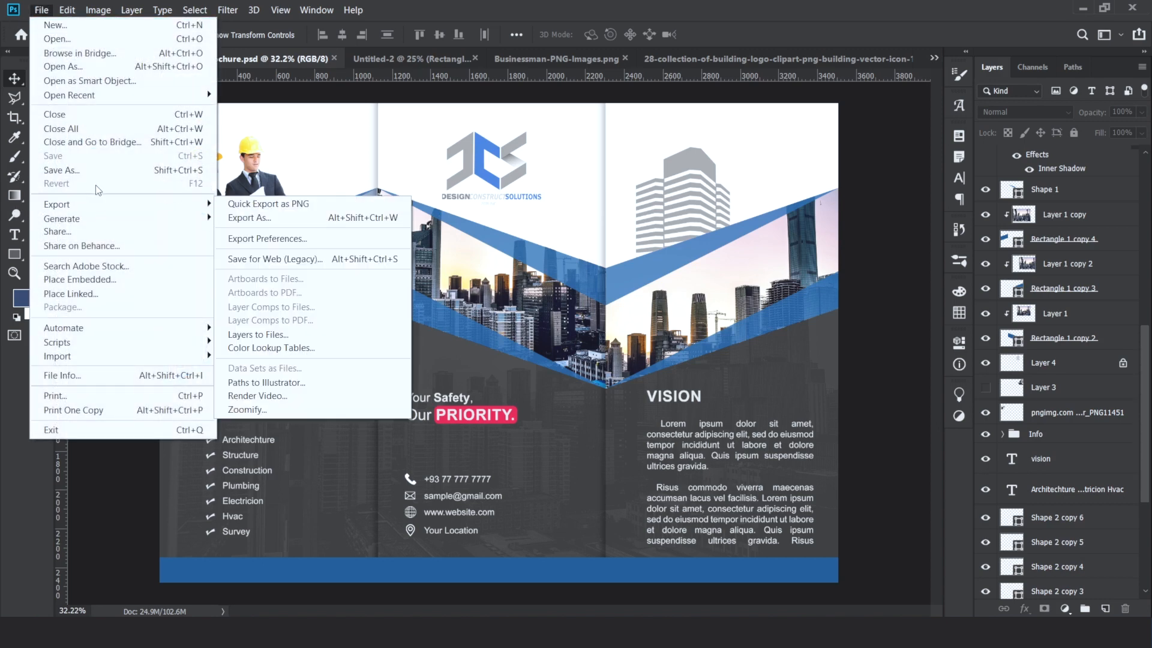
{"action": "left_click", "coordinate": [426, 6]}
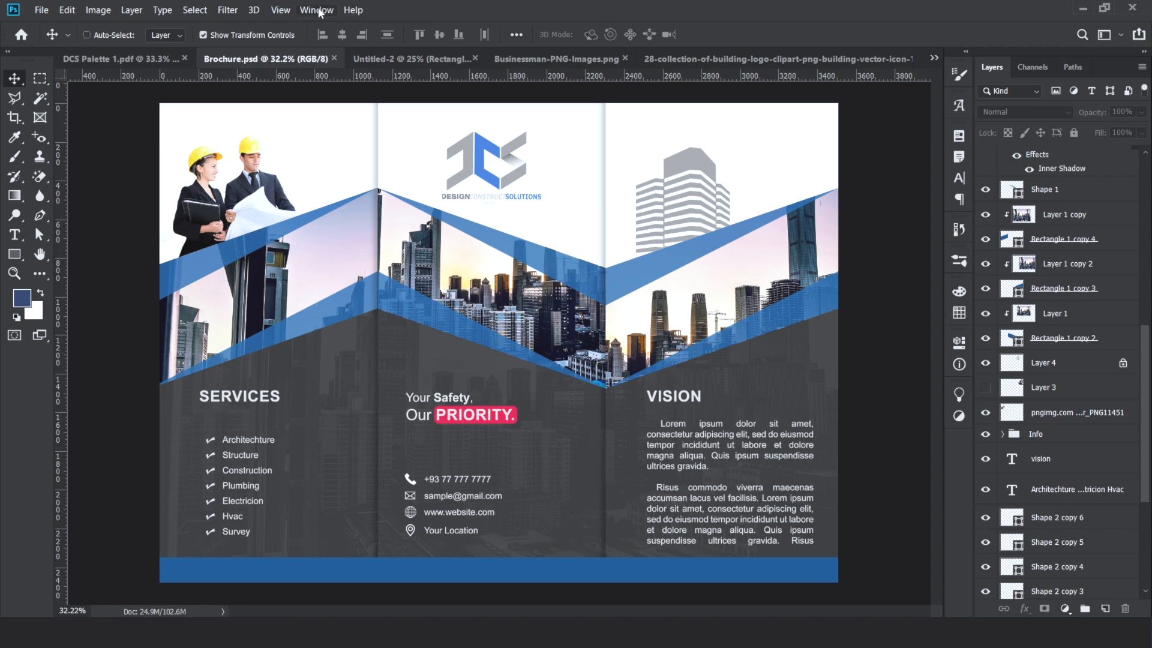
{"action": "key", "text": "ctrl+super+s"}
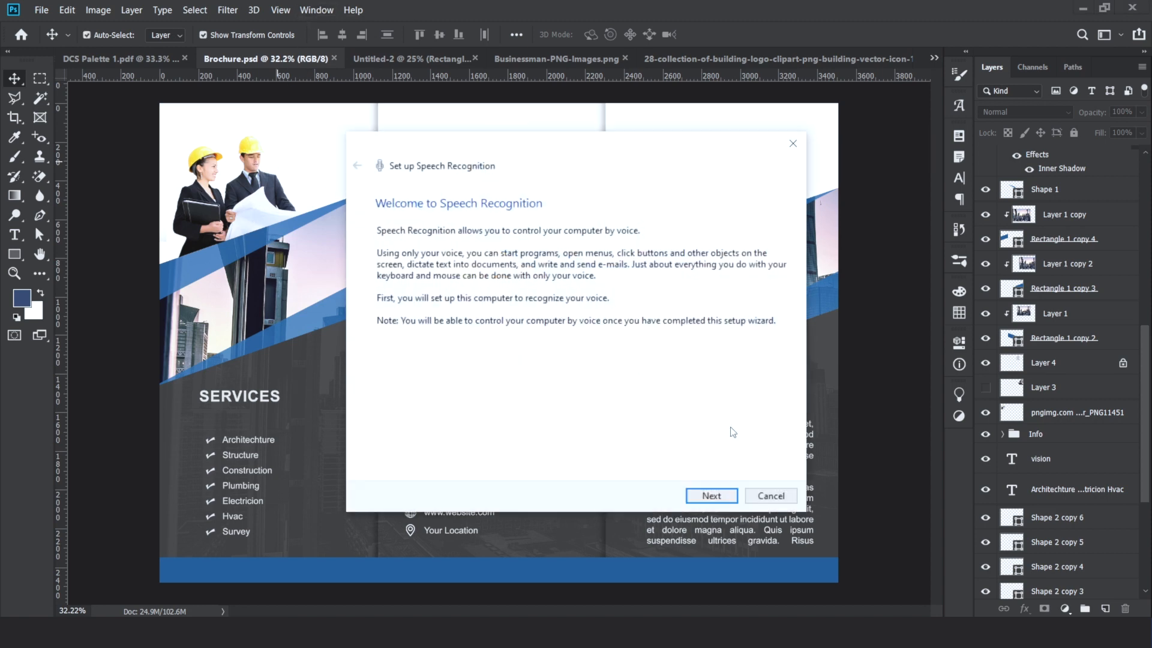
{"action": "left_click", "coordinate": [766, 498]}
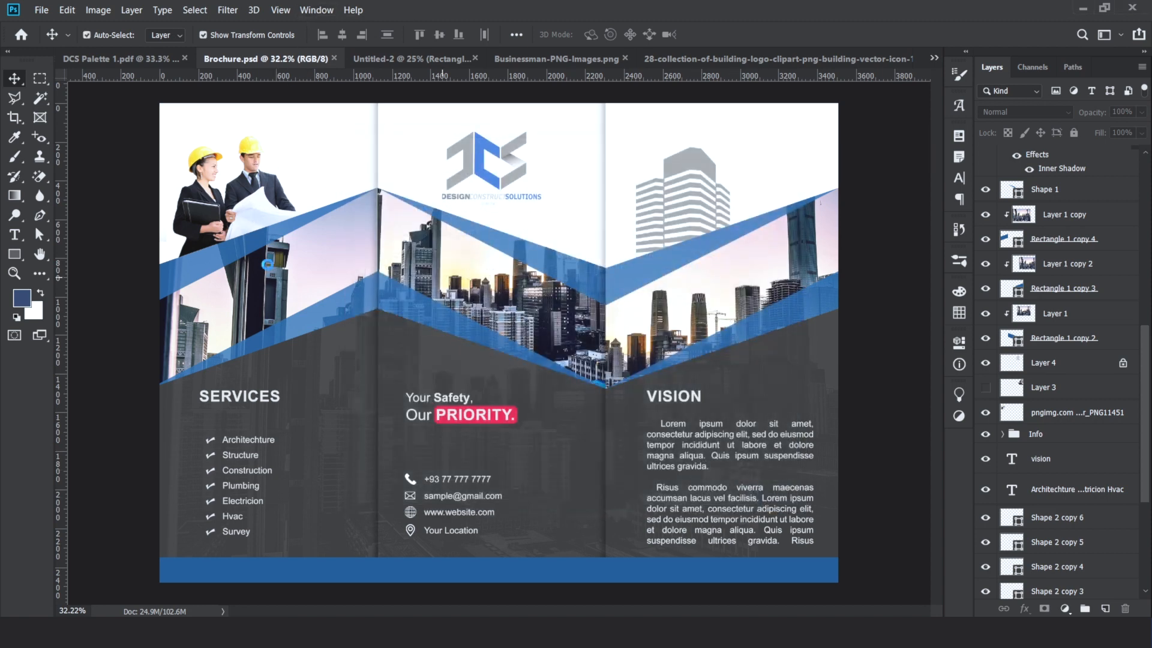
Save the brochure as Brochure.pdf in Photoshop PDF format with the High Quality Print preset, accepting the editing-compatibility notice
{"action": "key", "text": "ctrl+shift+s"}
{"action": "left_click", "coordinate": [175, 299]}
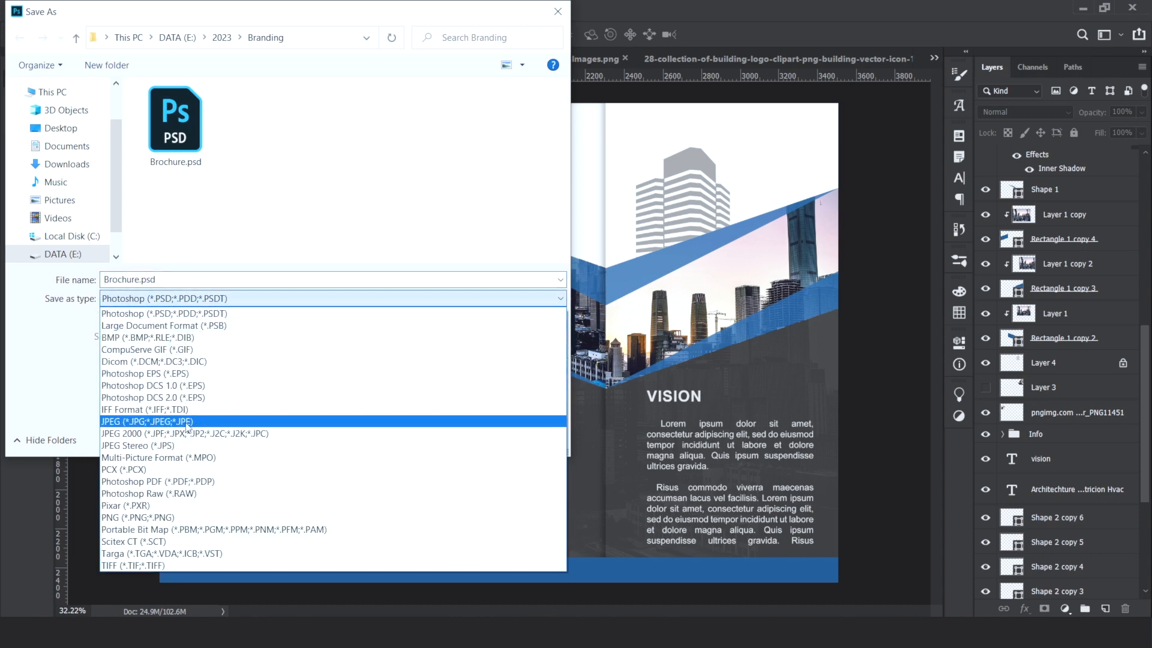
{"action": "left_click", "coordinate": [151, 482]}
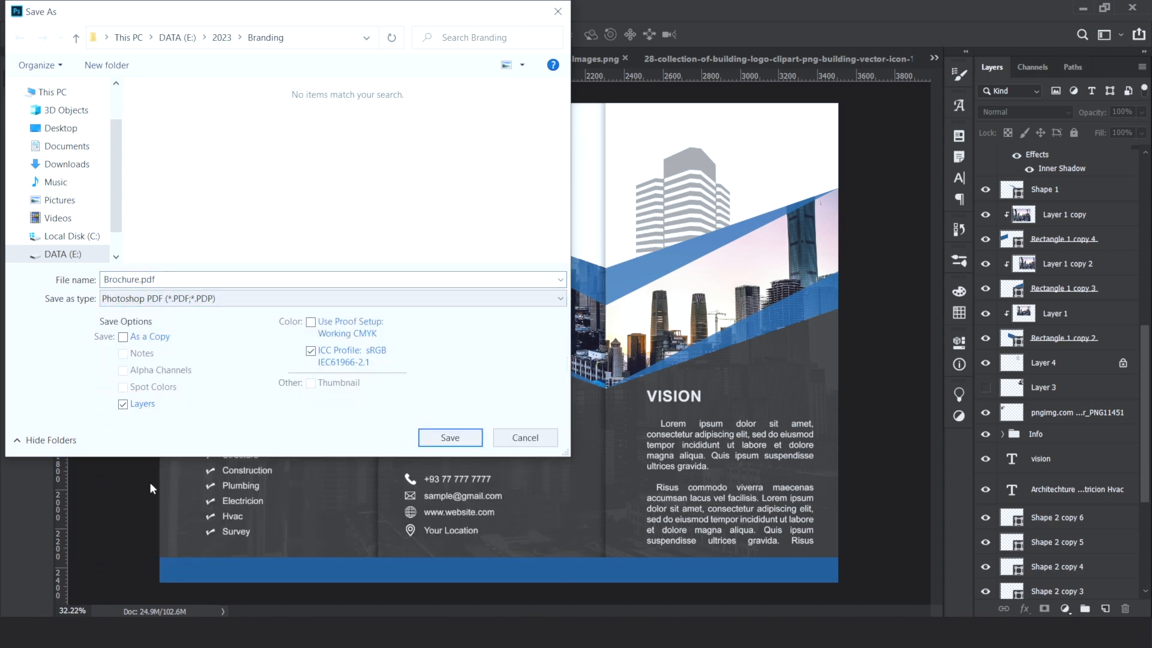
{"action": "left_click", "coordinate": [450, 437]}
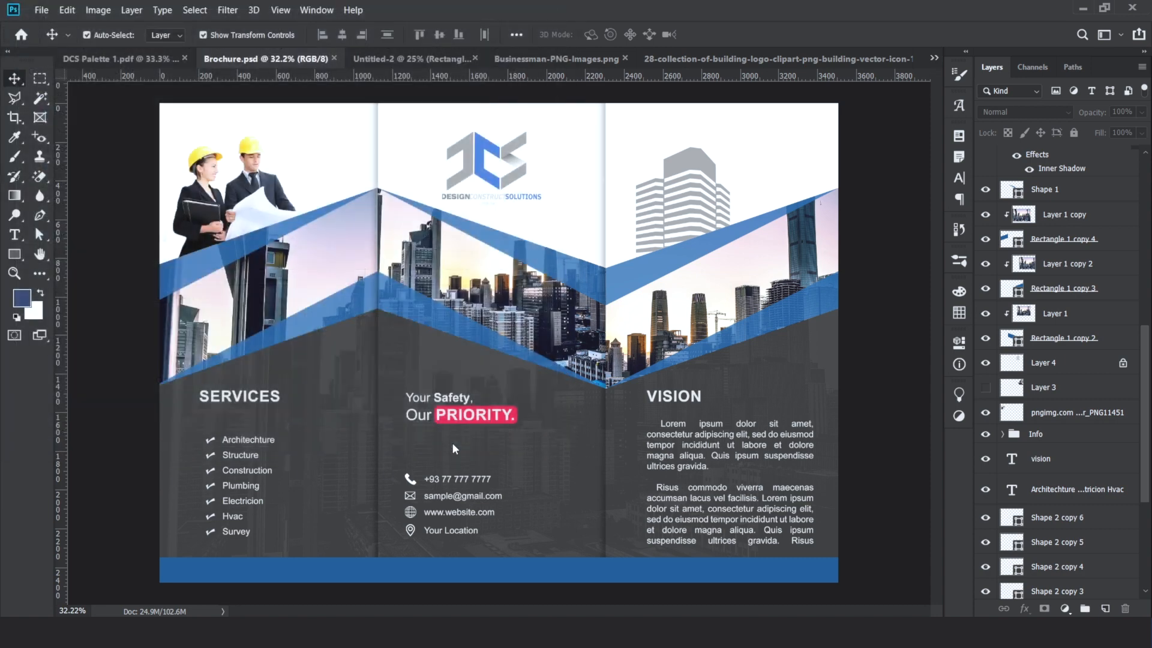
{"action": "left_click", "coordinate": [596, 258]}
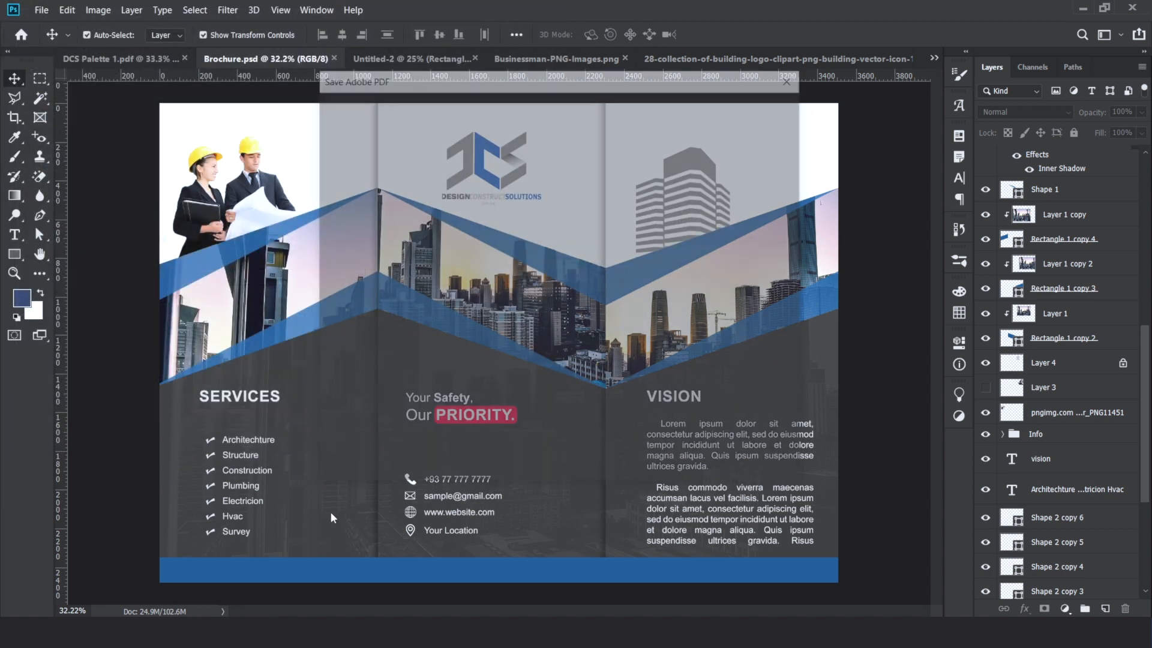
{"action": "left_click", "coordinate": [736, 470]}
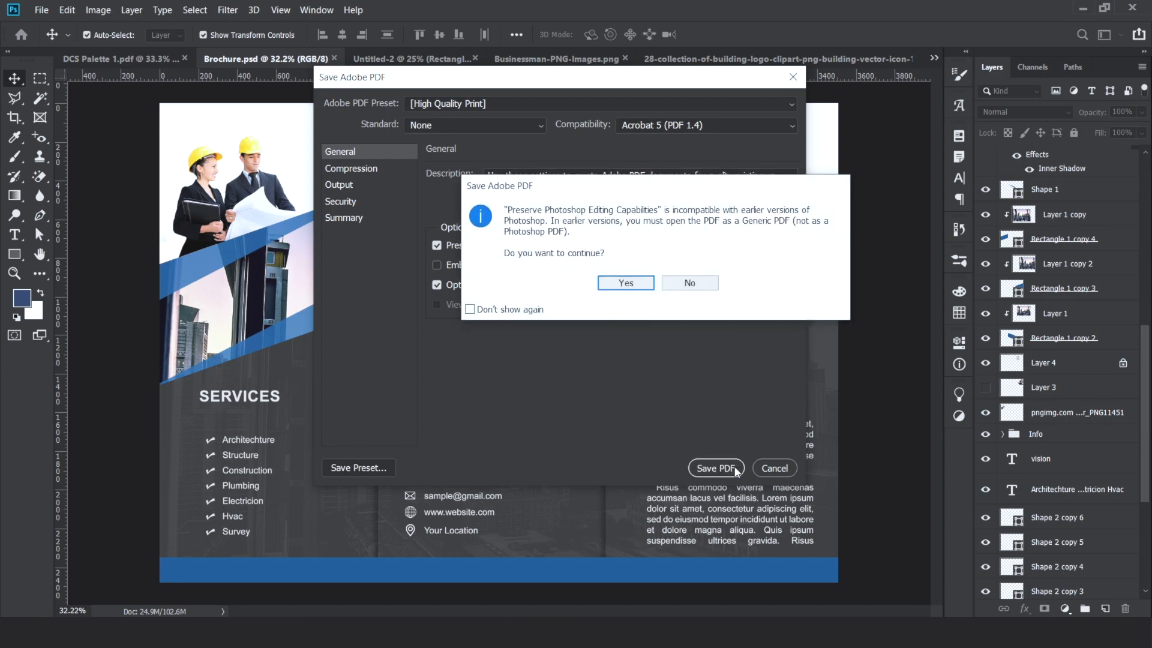
{"action": "left_click", "coordinate": [627, 283]}
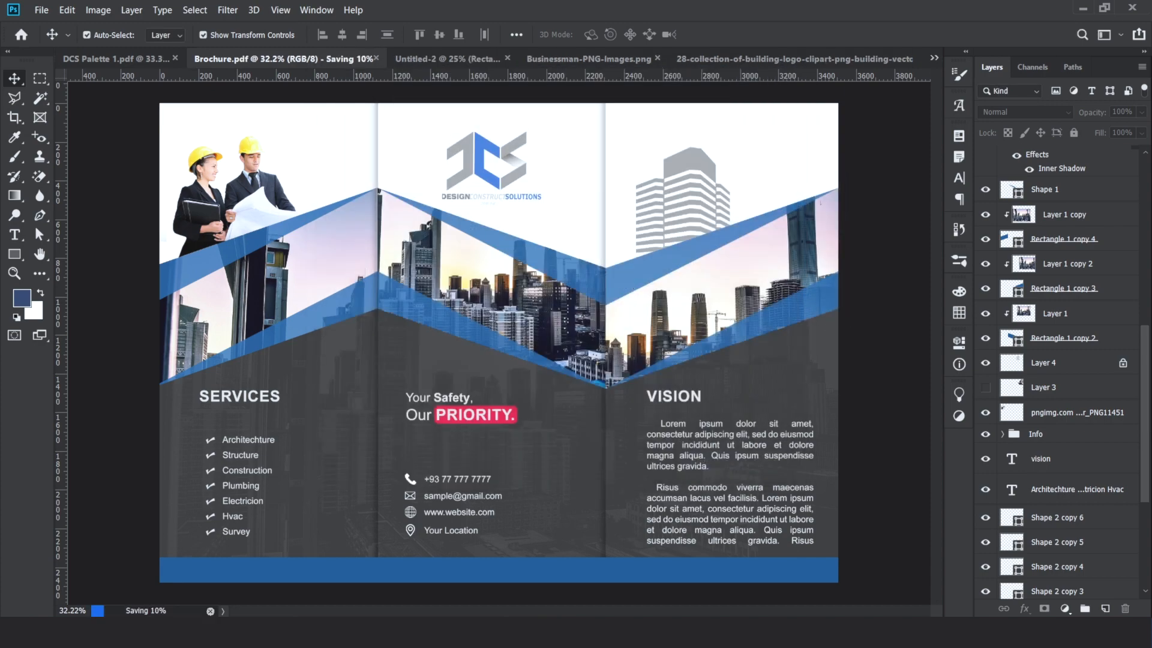
Switch to File Explorer, open Brochure.pdf from the 2023\Branding folder on DATA (E:), and refresh it in the viewer
{"action": "key", "text": "alt+Tab"}
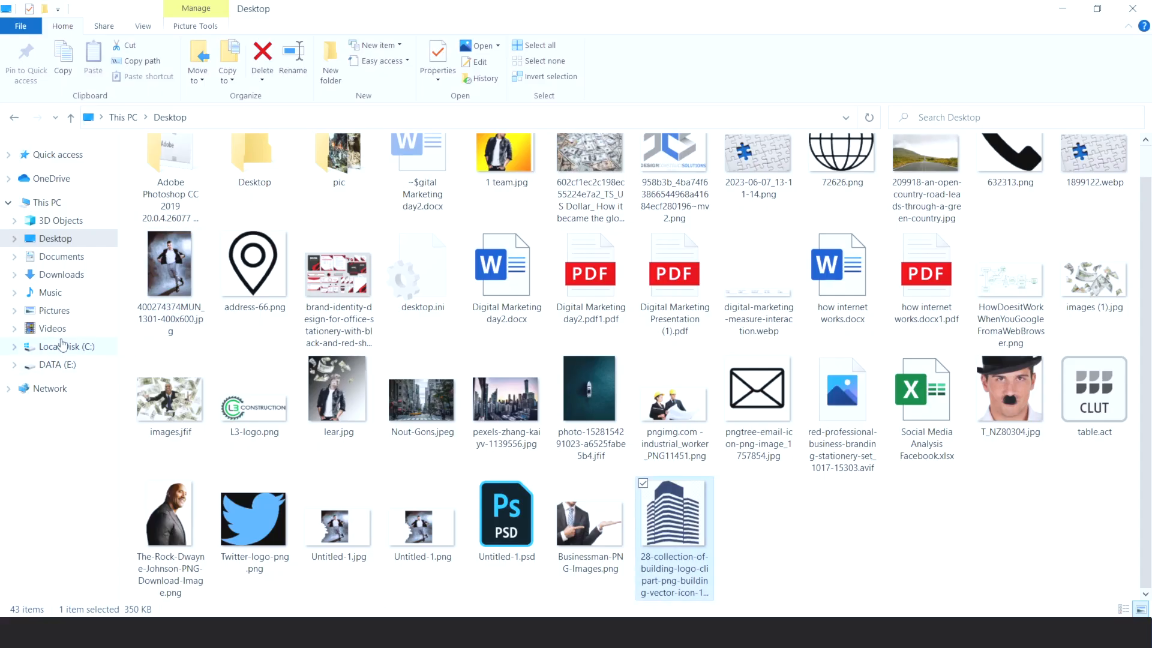
{"action": "left_click", "coordinate": [64, 365]}
{"action": "double_click", "coordinate": [250, 174]}
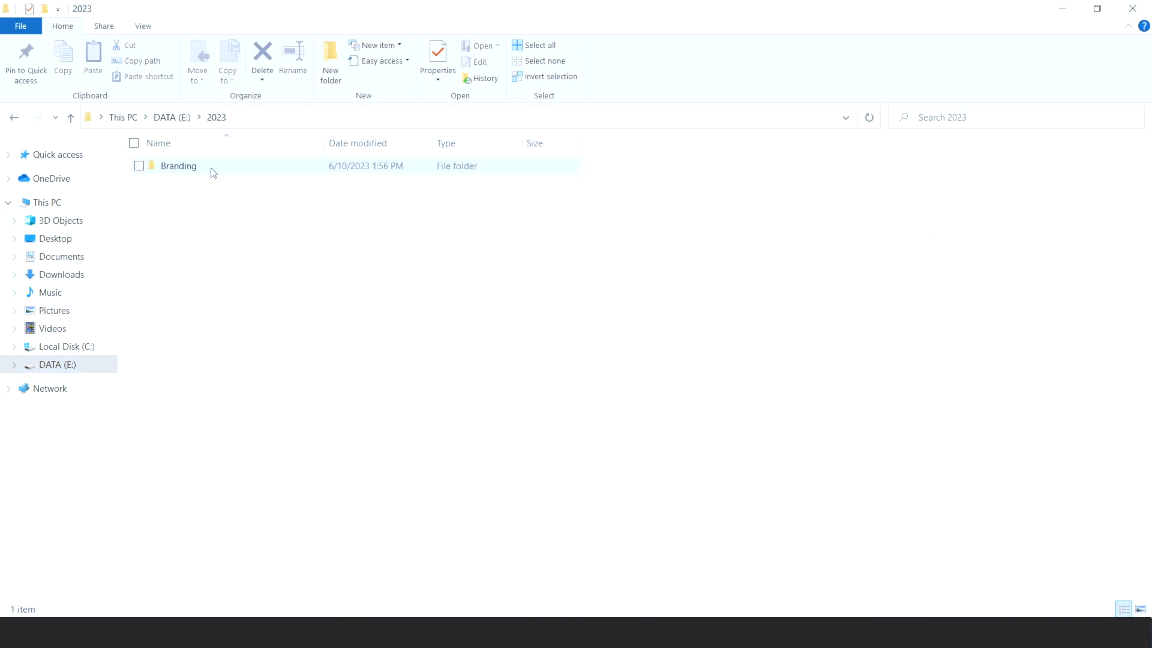
{"action": "left_click", "coordinate": [210, 167]}
{"action": "double_click", "coordinate": [210, 167]}
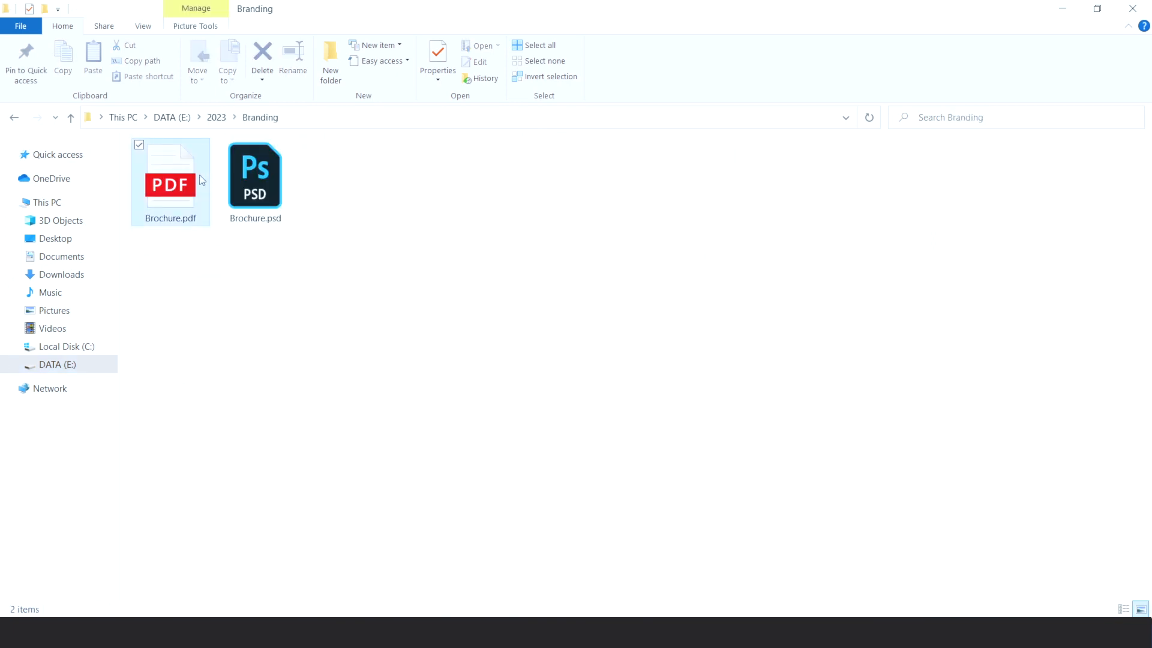
{"action": "left_click", "coordinate": [200, 177]}
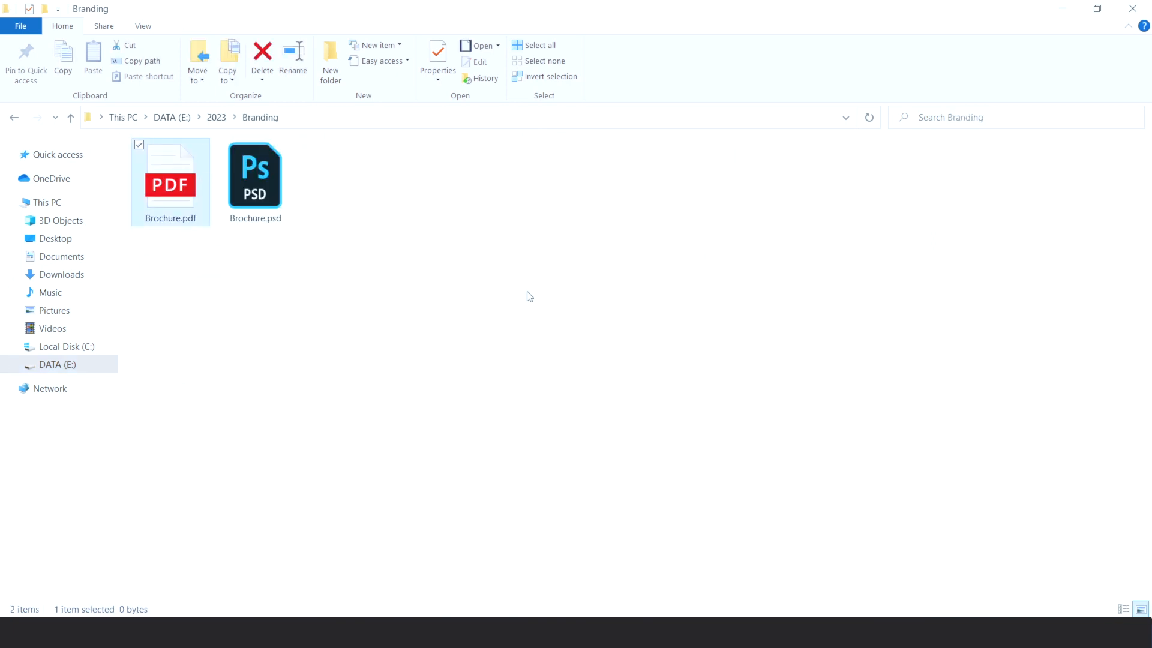
{"action": "double_click", "coordinate": [162, 187]}
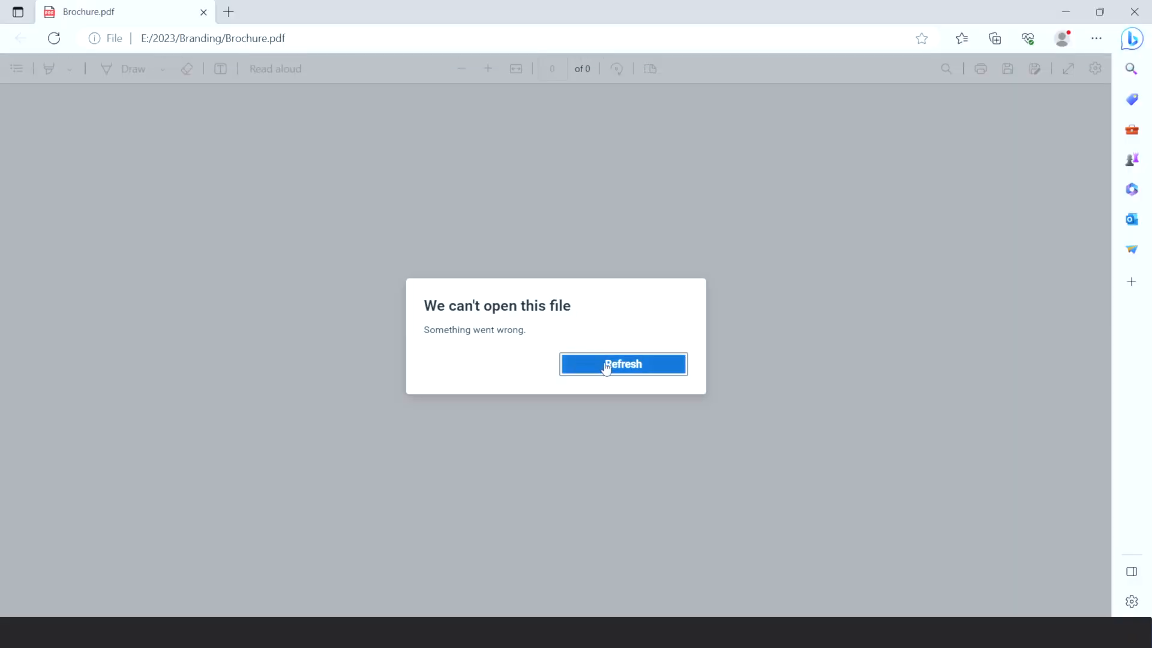
{"action": "left_click", "coordinate": [606, 364]}
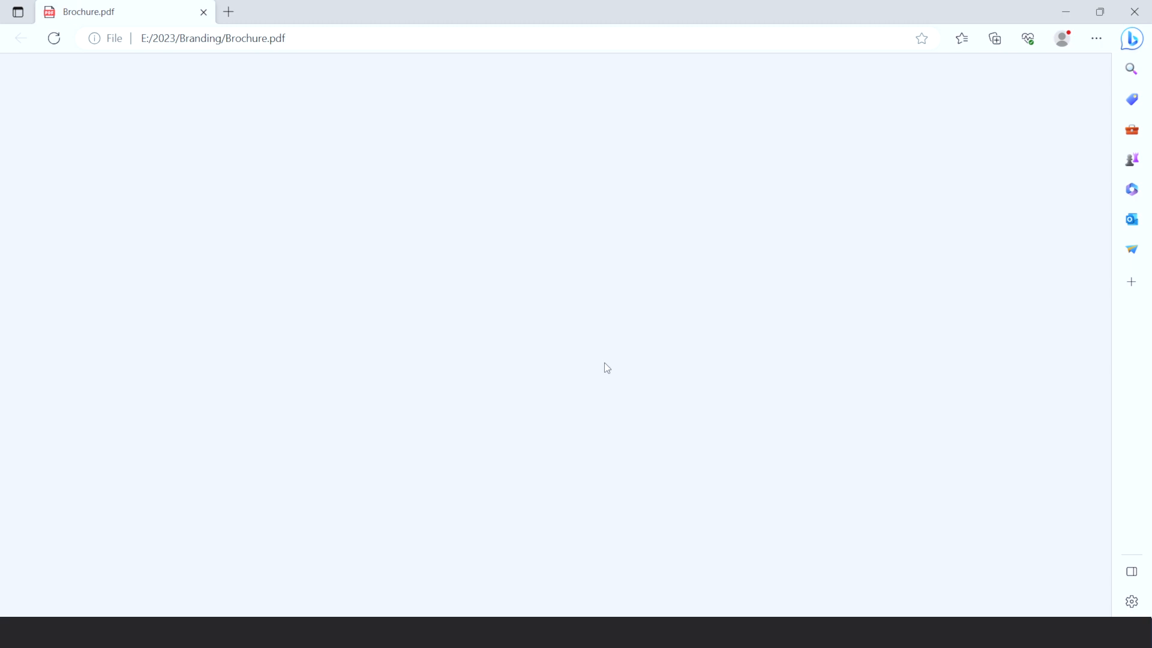